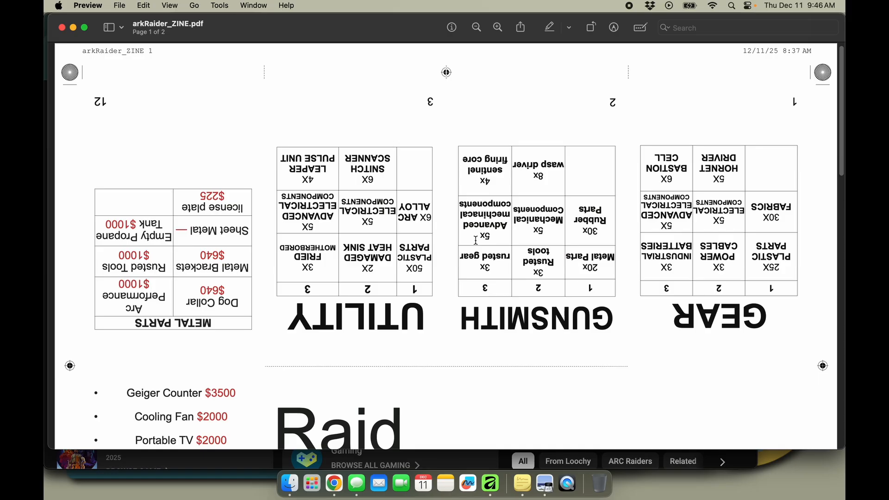
# Step: Examine both pages of the folded zine layout in arkRaider_ZINE.pdf
pyautogui.press('super+plus')
pyautogui.scroll(-6, 475, 240)
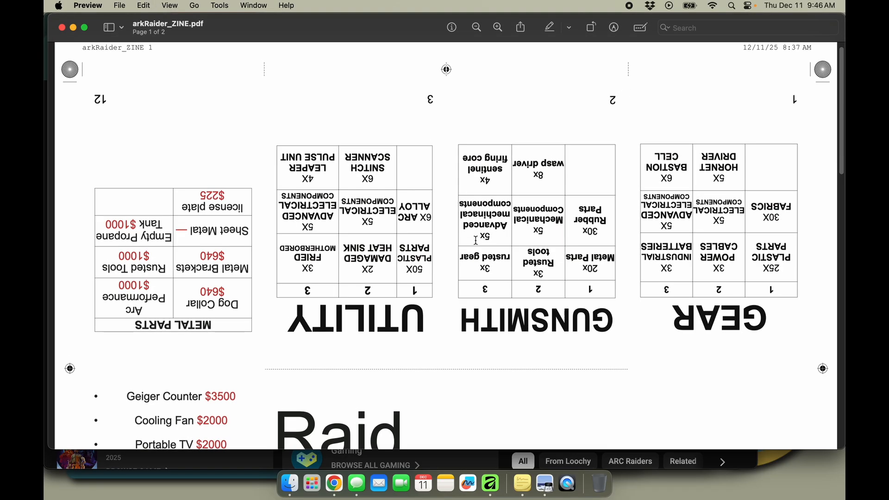
pyautogui.scroll(-3, 475, 240)
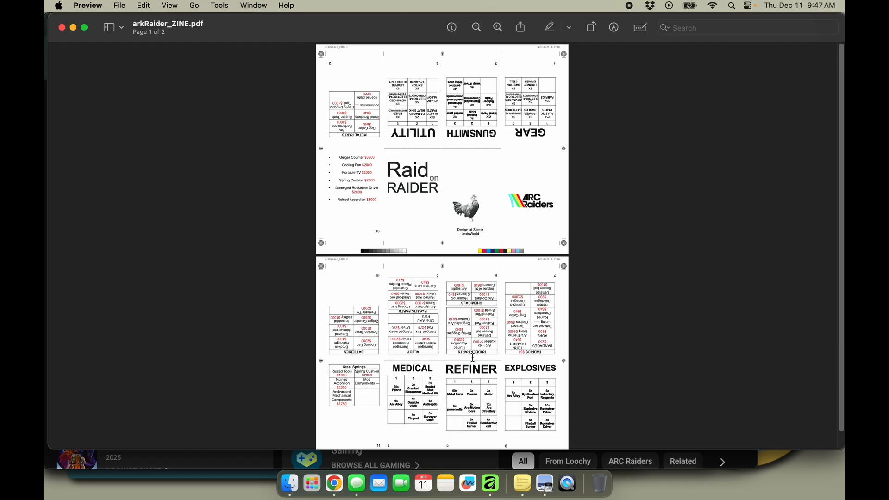
pyautogui.scroll(-1, 615, 308)
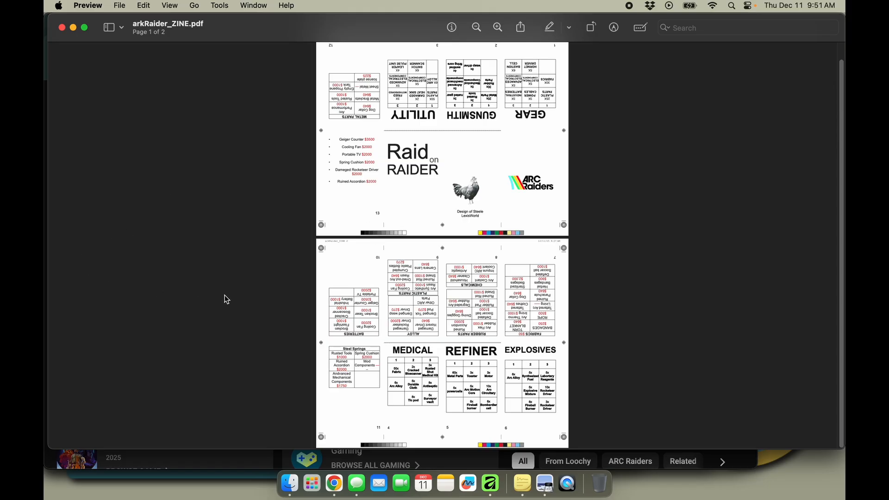
# Step: Switch to Affinity, where the Christmas tree zine is open, and activate the Move tool
pyautogui.hotkey('ctrl', 'Up')
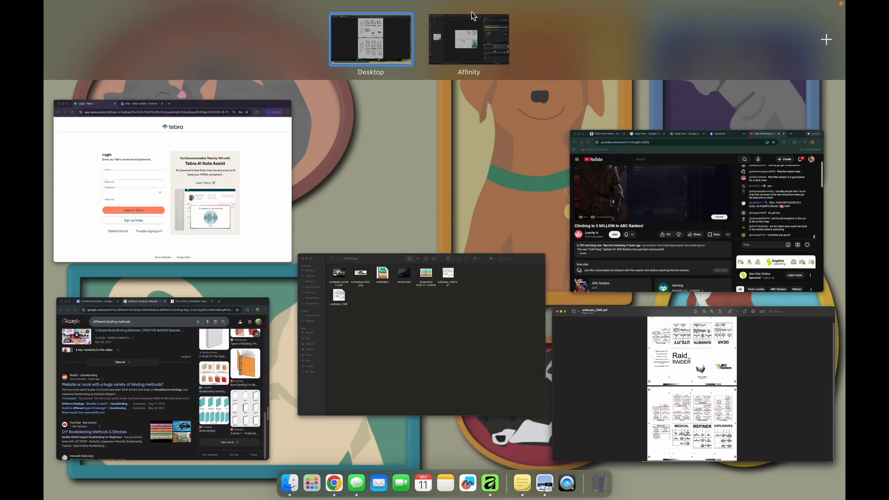
pyautogui.click(471, 16)
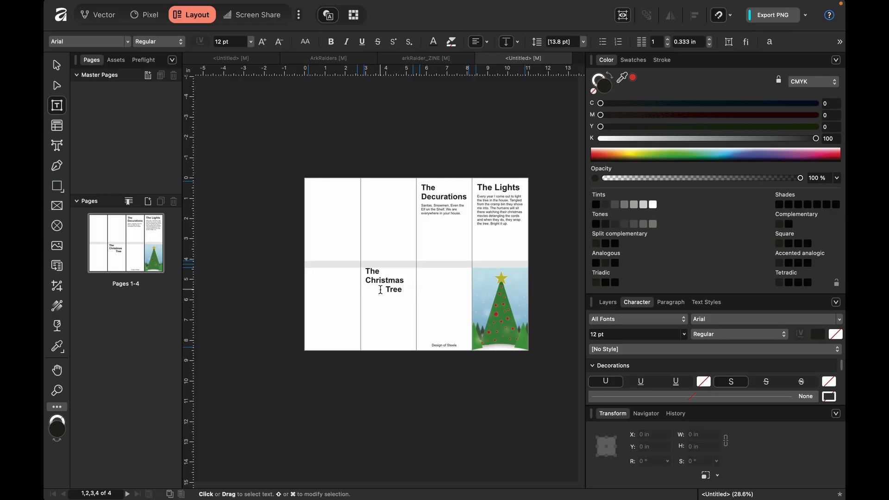
pyautogui.click(57, 65)
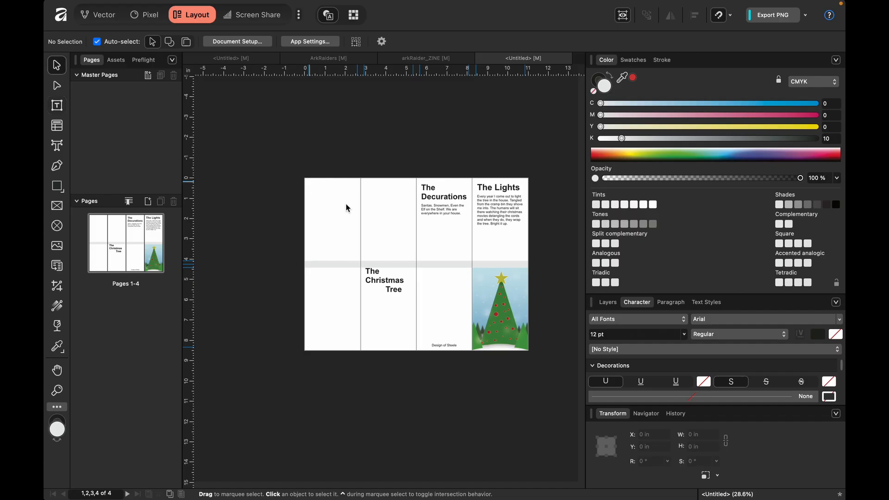
# Step: Rotate the "The Decurations" and "The Lights" text frames together by 180°
pyautogui.click(508, 200)
pyautogui.click(433, 199)
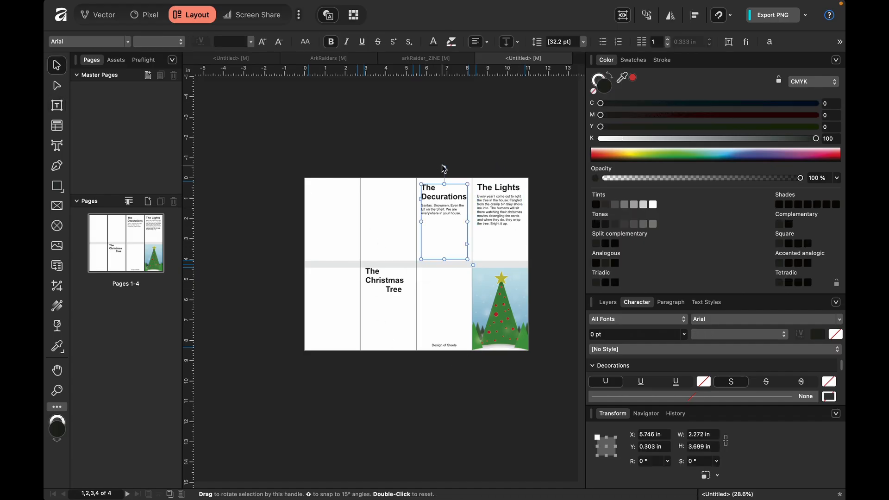
pyautogui.keyDown('shift'); pyautogui.click(497, 202); pyautogui.keyUp('shift')
pyautogui.moveTo(470, 163); pyautogui.dragTo(466, 341)
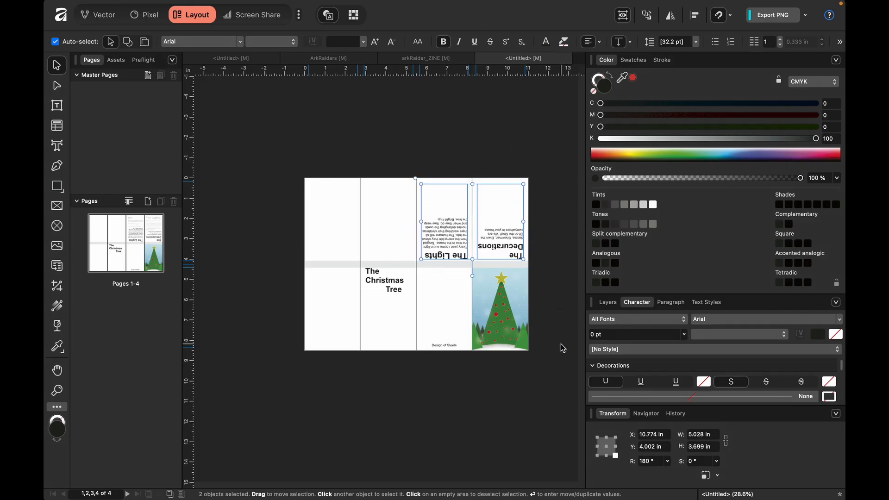
pyautogui.click(555, 368)
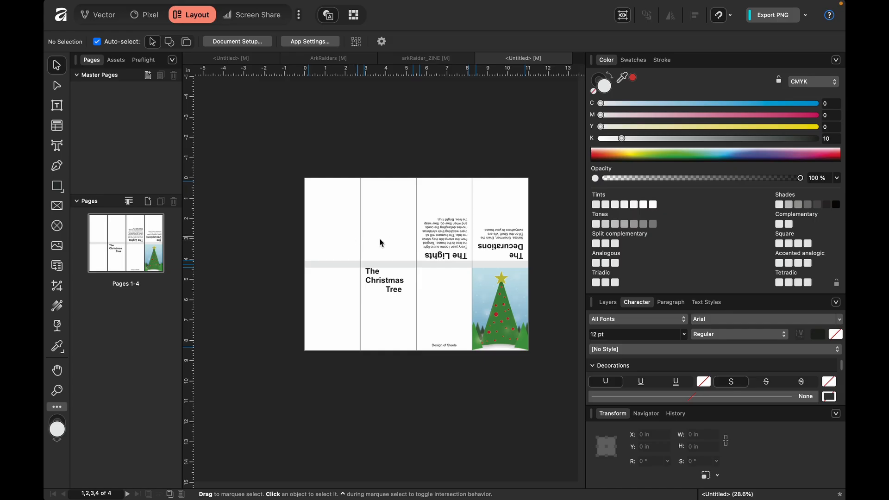
# Step: Rotate the two upside-down text frames together back to 0°
pyautogui.click(465, 244)
pyautogui.click(509, 235)
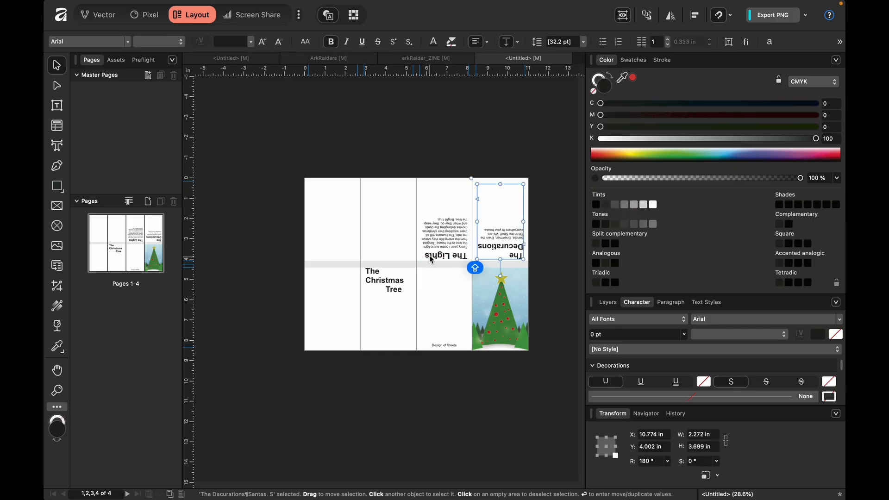
pyautogui.keyDown('shift'); pyautogui.click(447, 240); pyautogui.keyUp('shift')
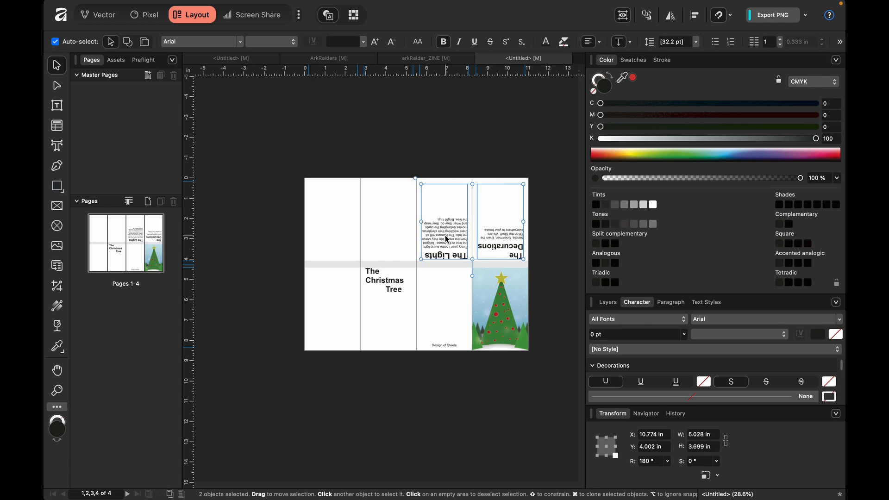
pyautogui.moveTo(472, 278); pyautogui.dragTo(463, 124)
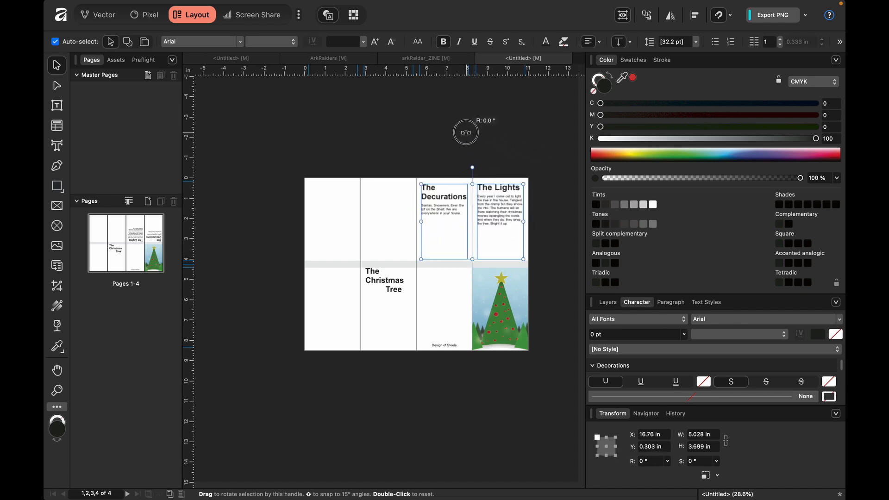
# Step: Rotate only the "The Decurations" text frame by 180°, and return it to 0°
pyautogui.click(445, 204)
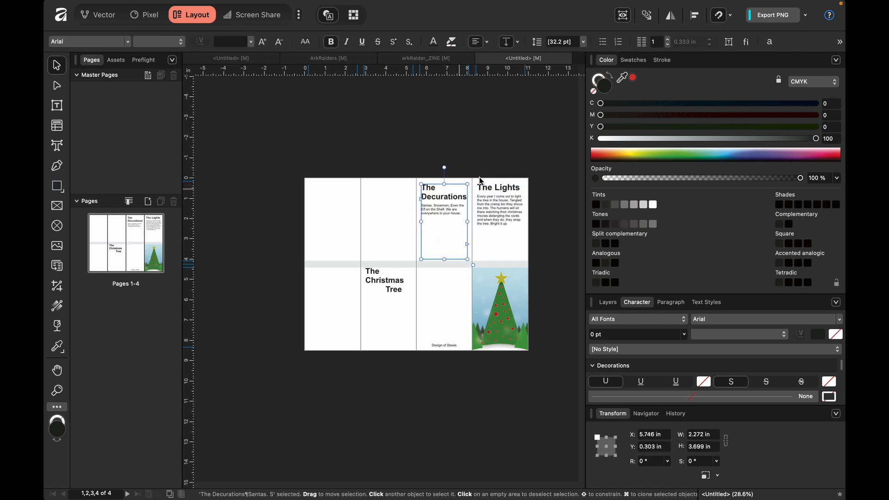
pyautogui.click(671, 16)
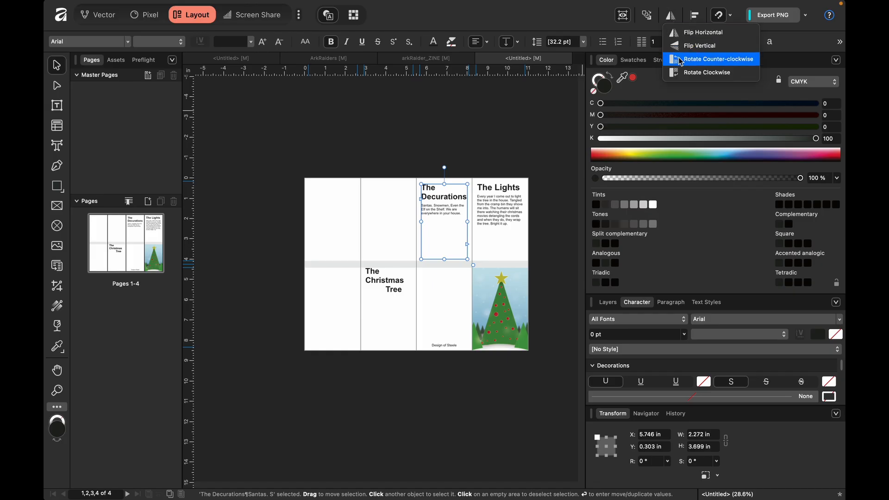
pyautogui.click(447, 170)
pyautogui.moveTo(447, 166); pyautogui.dragTo(444, 328)
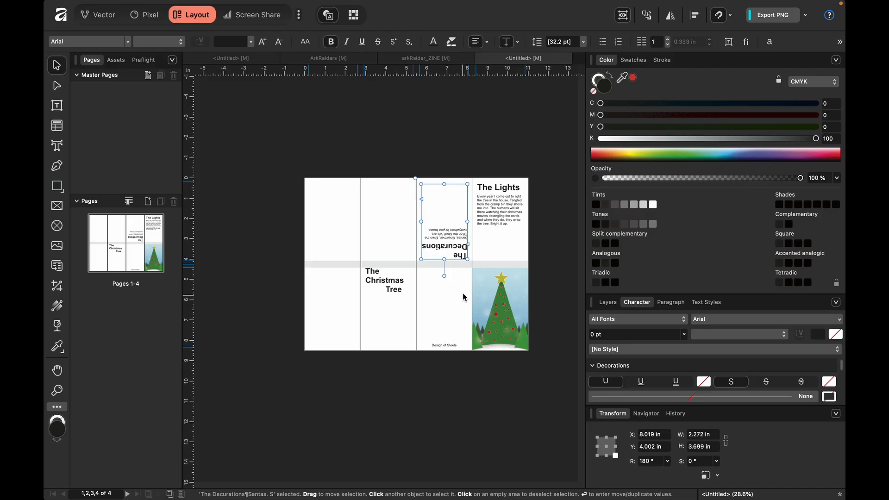
pyautogui.moveTo(444, 275); pyautogui.dragTo(470, 113)
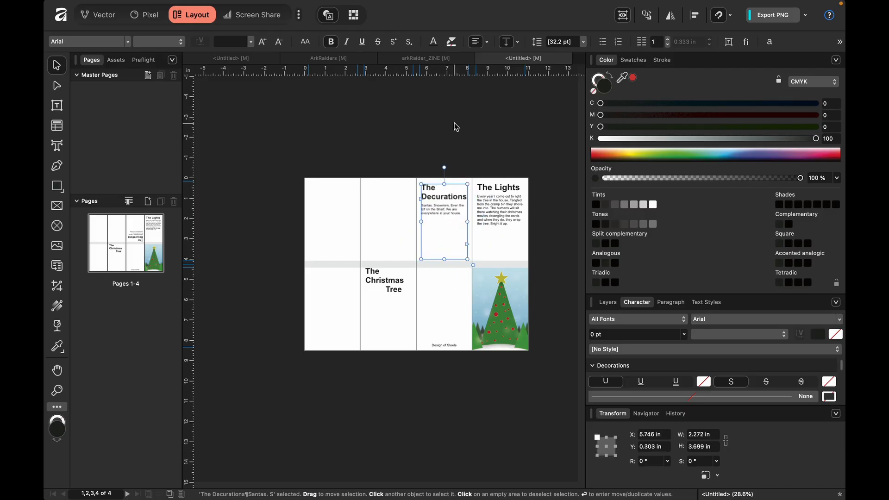
pyautogui.click(454, 132)
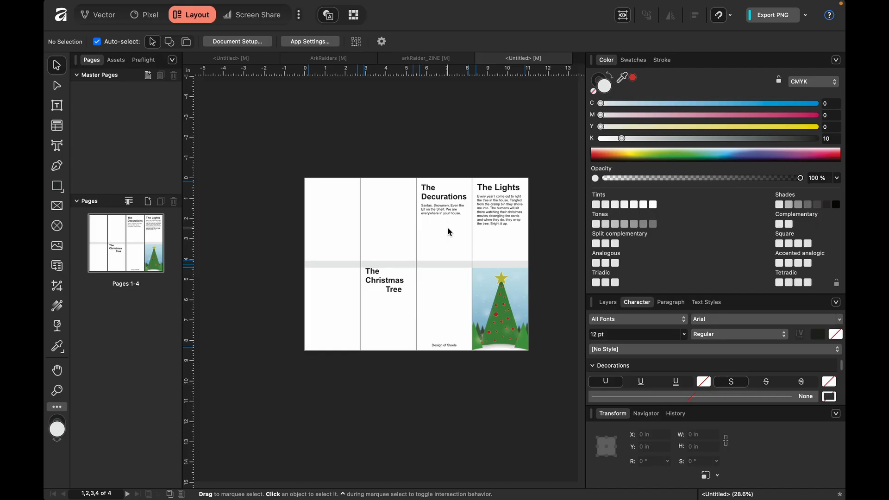
# Step: Bring up the arkRaider_ZINE document and open its export settings
pyautogui.click(451, 57)
pyautogui.press('super+0')
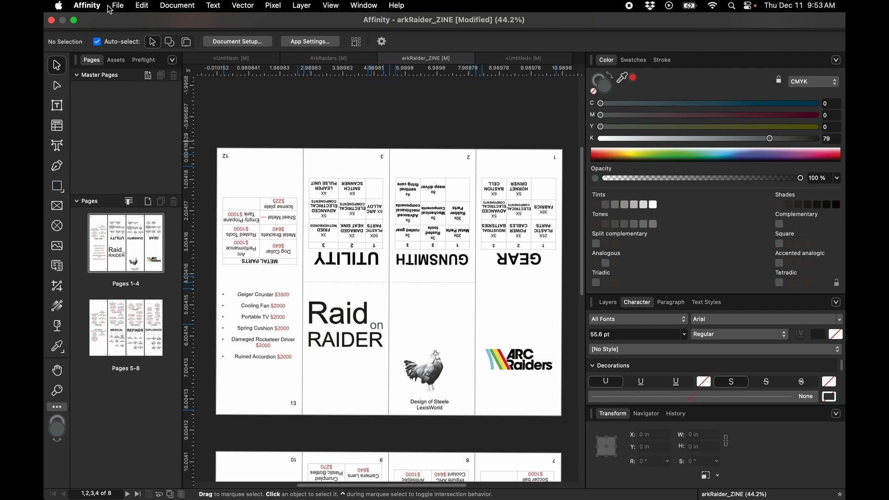
pyautogui.click(118, 6)
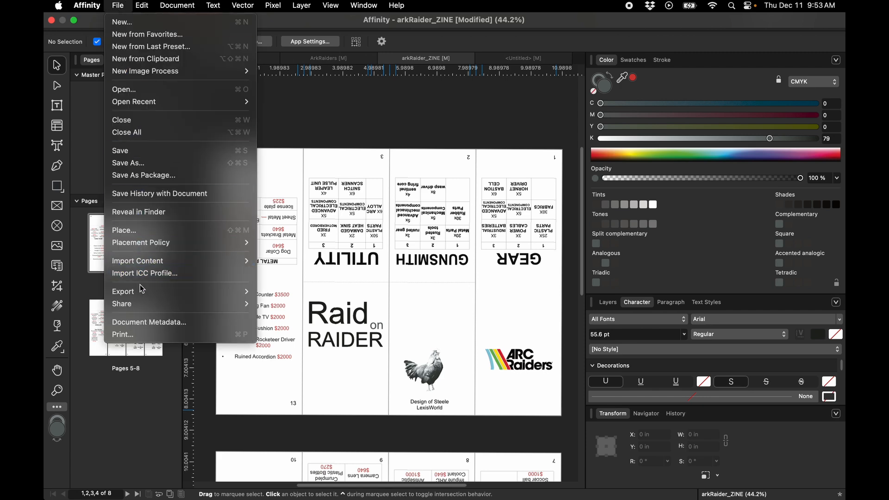
pyautogui.moveTo(141, 292)
pyautogui.click(279, 297)
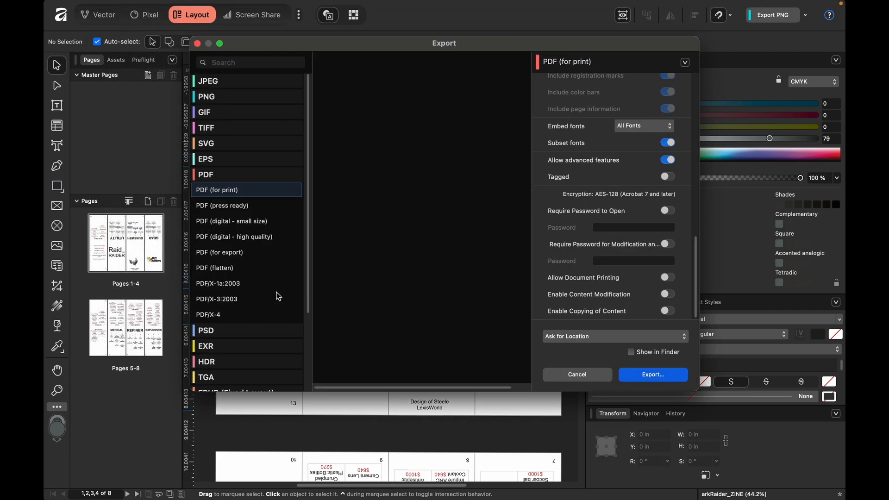
# Step: Include printers marks in the PDF (for print) export settings and review the remaining export options
pyautogui.scroll(2, 560, 185)
pyautogui.scroll(5, 560, 186)
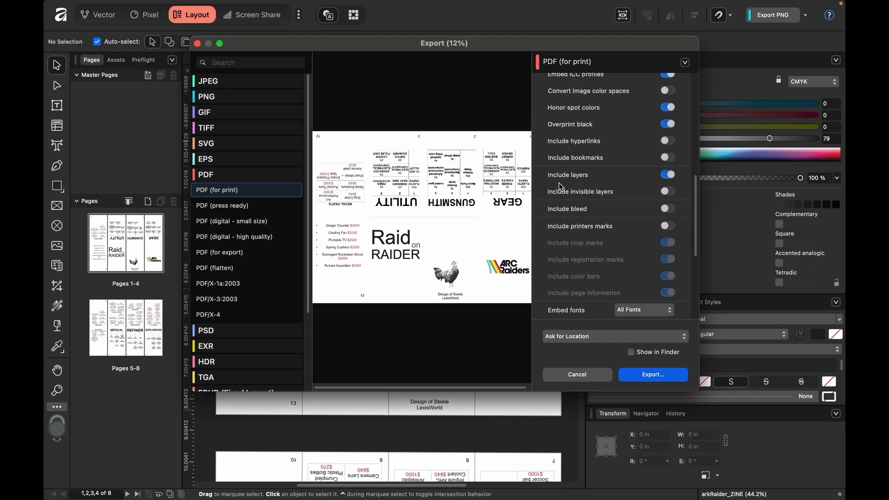
pyautogui.scroll(3, 603, 118)
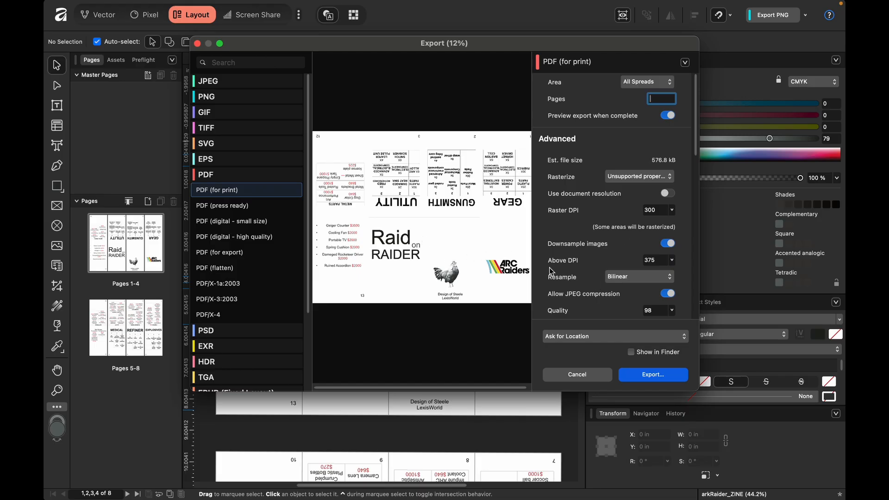
pyautogui.scroll(-5, 559, 277)
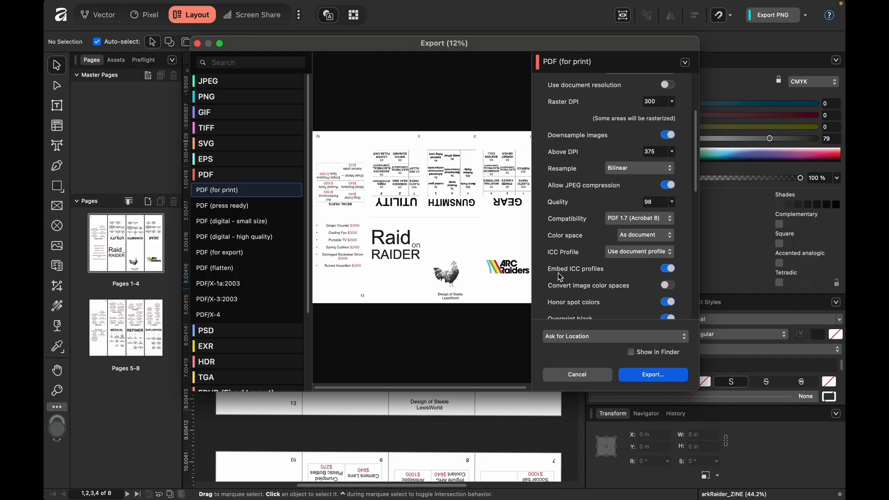
pyautogui.scroll(-4, 559, 276)
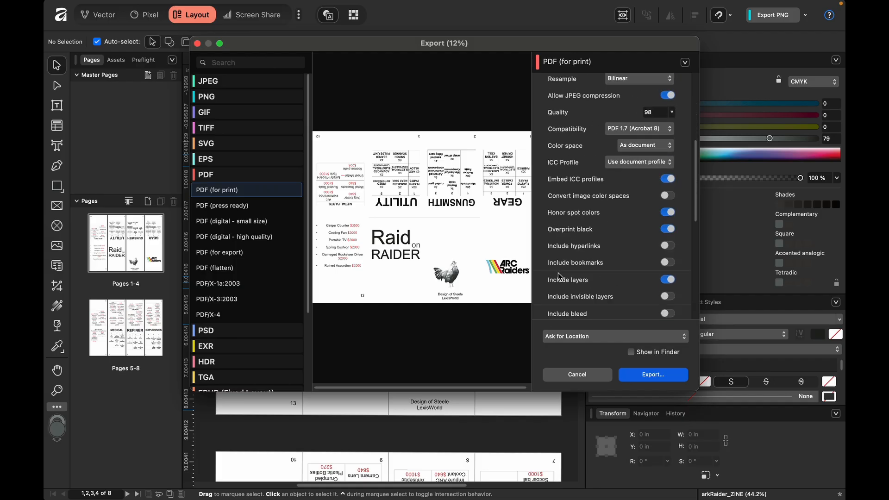
pyautogui.scroll(-2, 560, 277)
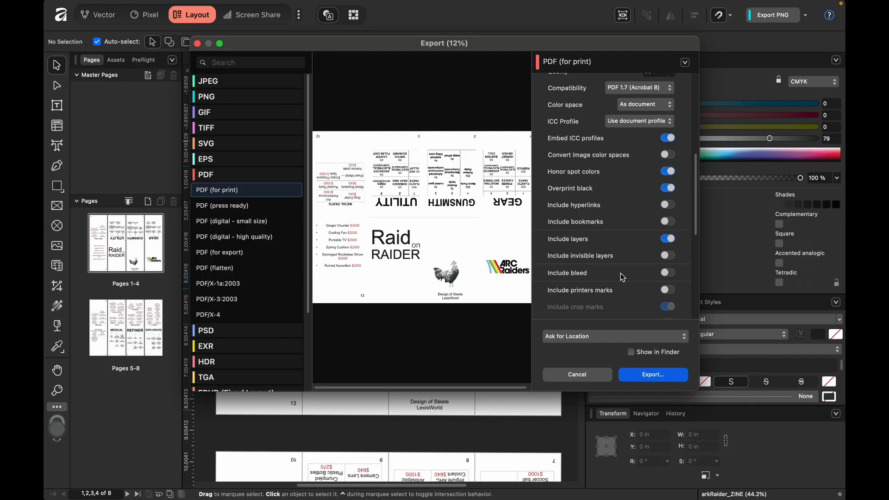
pyautogui.click(669, 290)
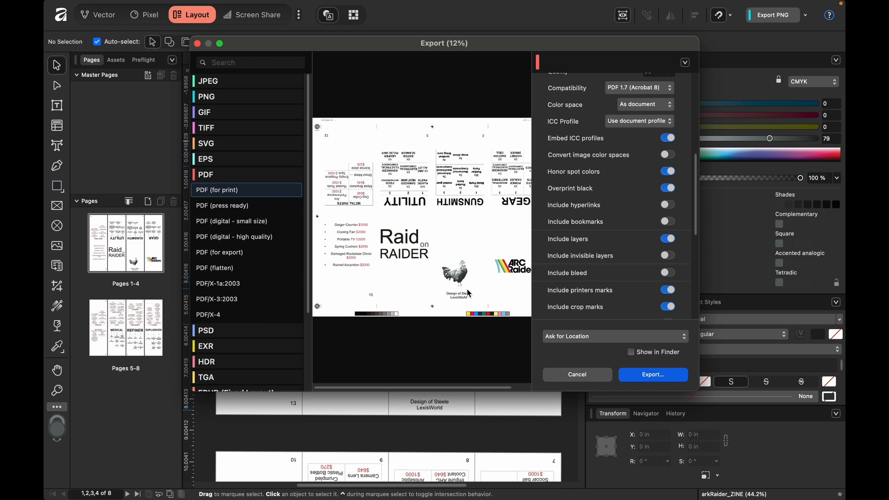
pyautogui.scroll(-5, 581, 290)
pyautogui.scroll(-5, 581, 290)
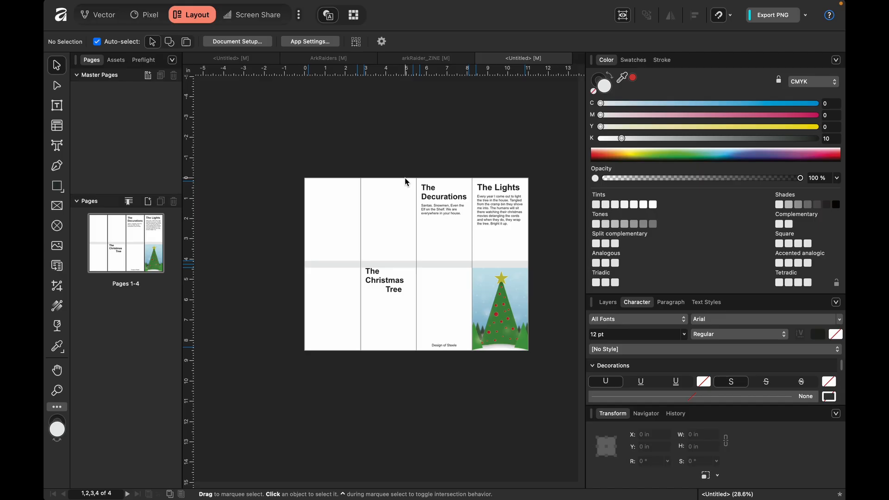
# Step: Create a new document from the Zine (FOLD) preset, 2.753 × 8.5 in, keeping its margins and bleed enabled
pyautogui.press('super+n')
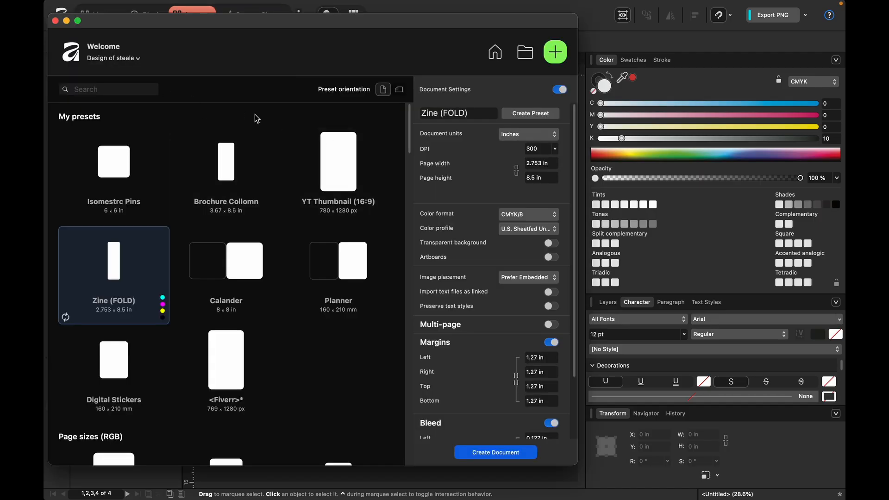
pyautogui.moveTo(101, 318)
pyautogui.scroll(-3, 437, 292)
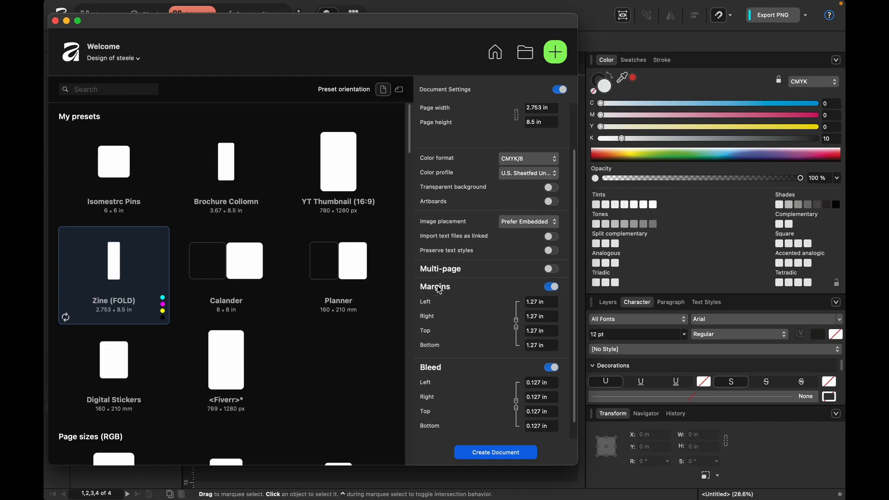
pyautogui.scroll(-1, 438, 290)
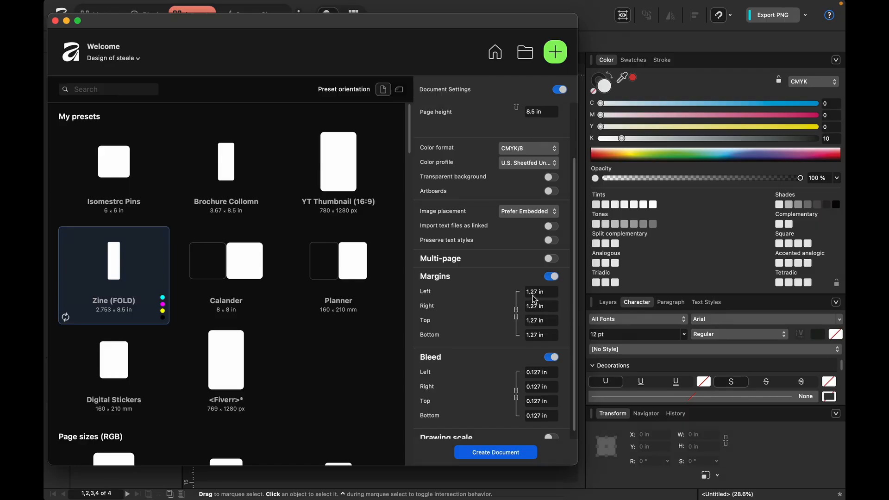
pyautogui.click(599, 6)
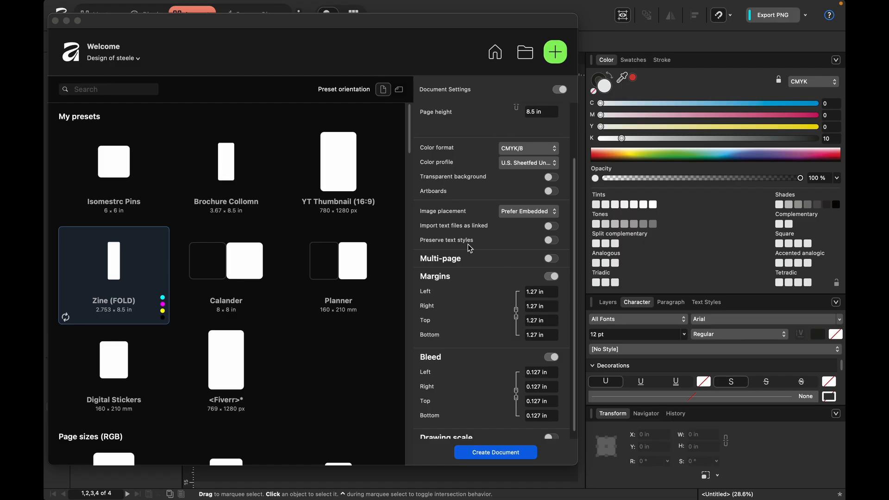
pyautogui.scroll(-1, 478, 297)
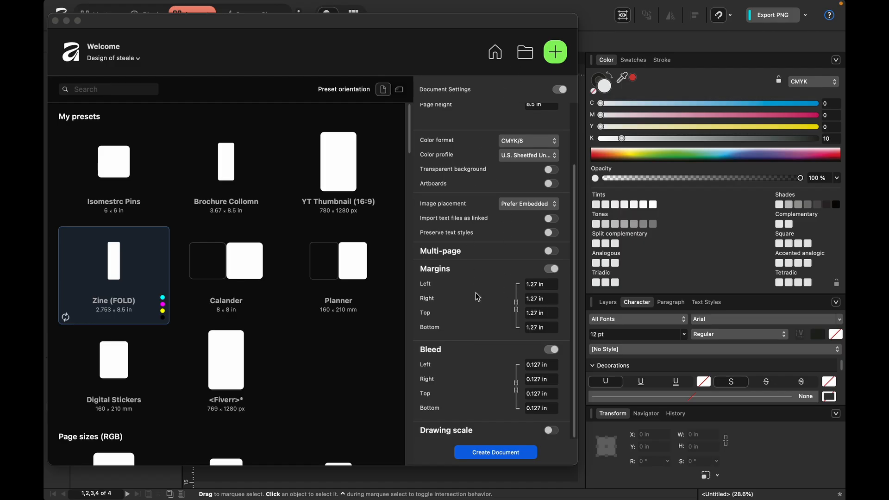
pyautogui.click(495, 452)
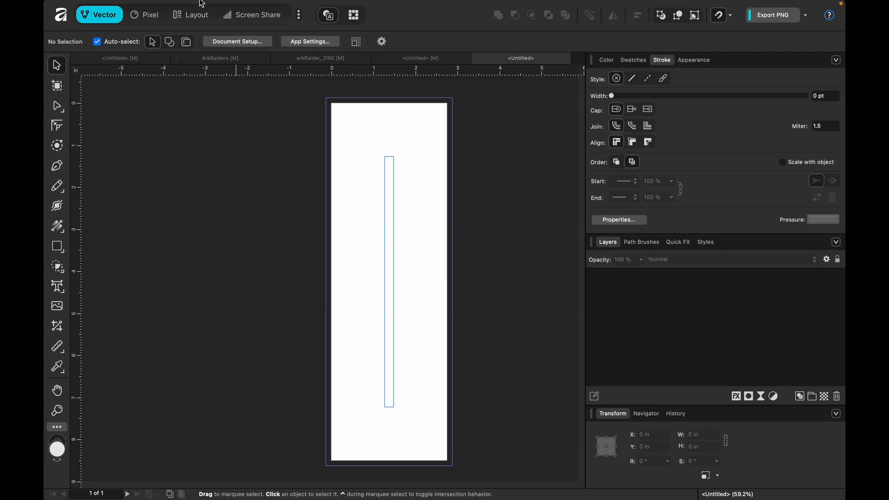
# Step: Add three pages after page 1 in the Layout workspace, with Extend Spread wrapping, to form a four-page spread
pyautogui.click(191, 15)
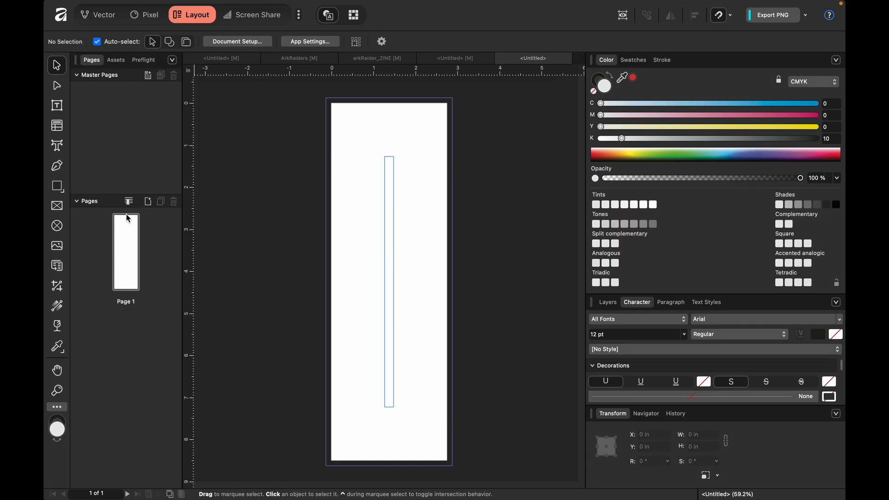
pyautogui.click(148, 203)
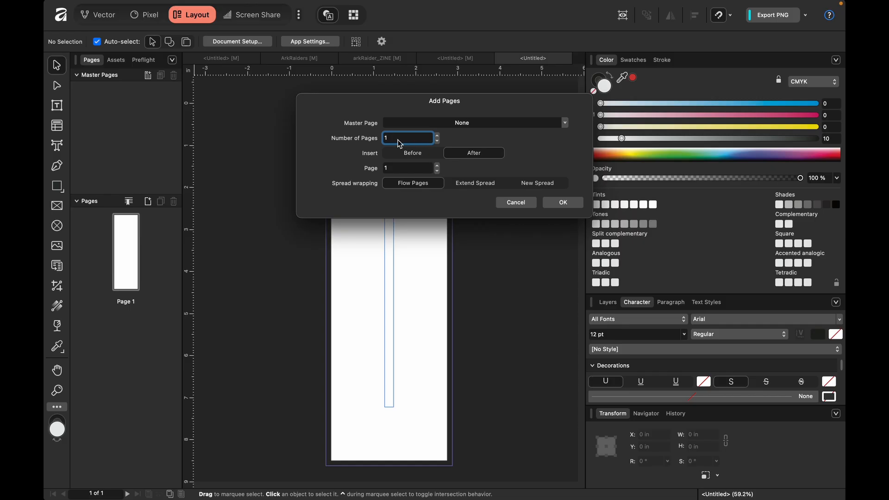
pyautogui.click(436, 135)
pyautogui.click(436, 135)
pyautogui.click(479, 184)
pyautogui.click(556, 207)
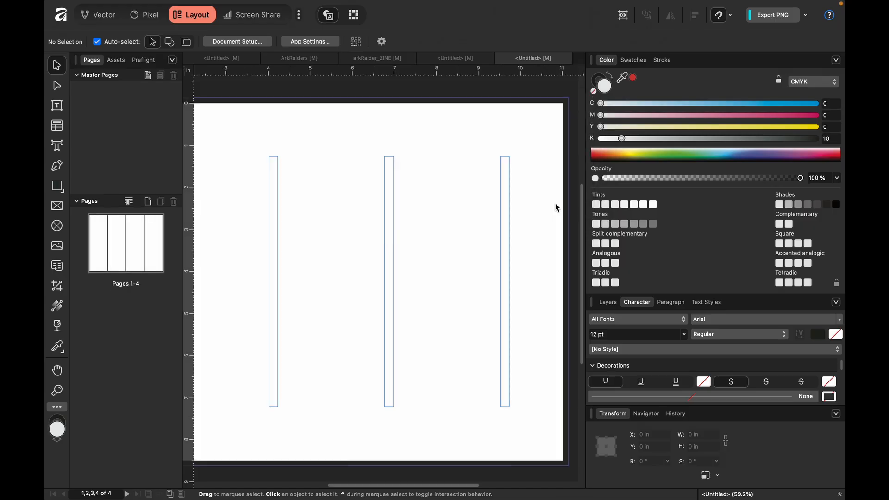
# Step: Add a page after page 4 with Flow Pages wrapping, and extend its spread by three pages to form pages 5-8
pyautogui.click(149, 202)
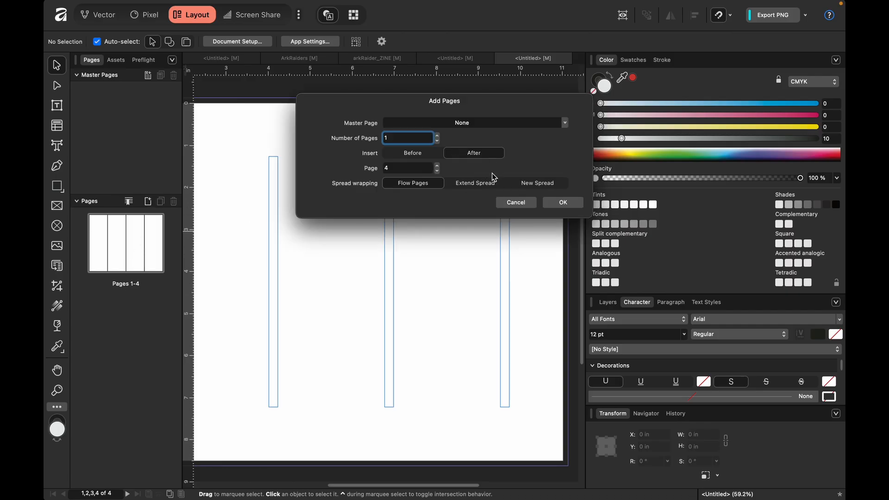
pyautogui.click(554, 204)
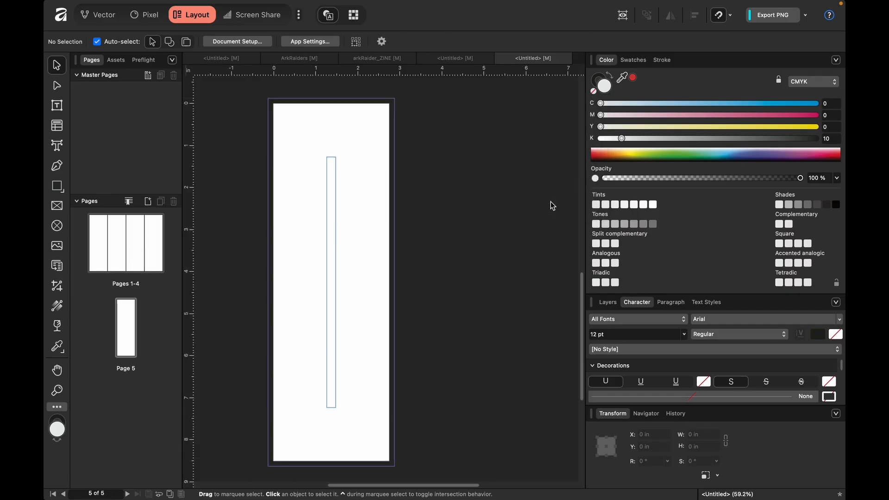
pyautogui.click(149, 202)
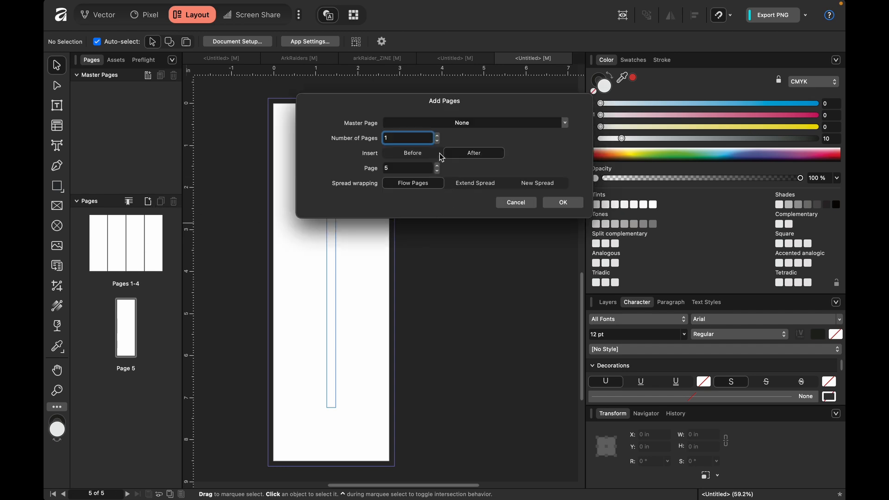
pyautogui.click(446, 183)
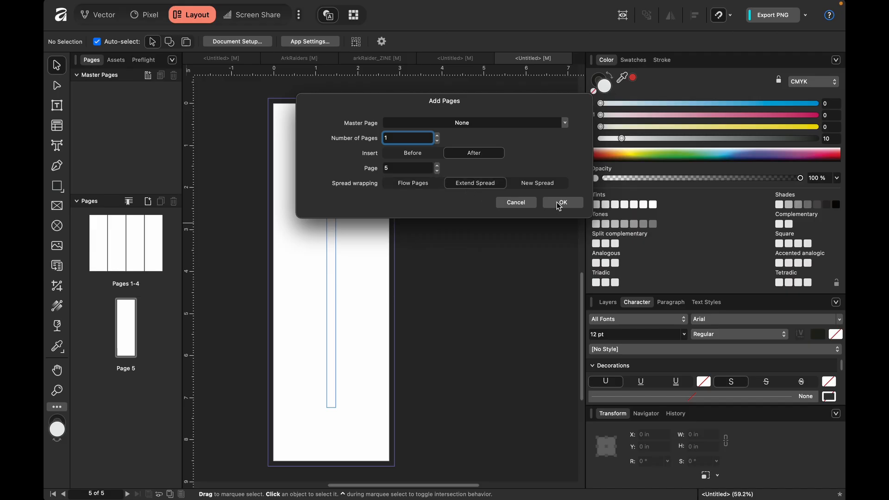
pyautogui.click(436, 136)
pyautogui.click(436, 136)
pyautogui.click(563, 204)
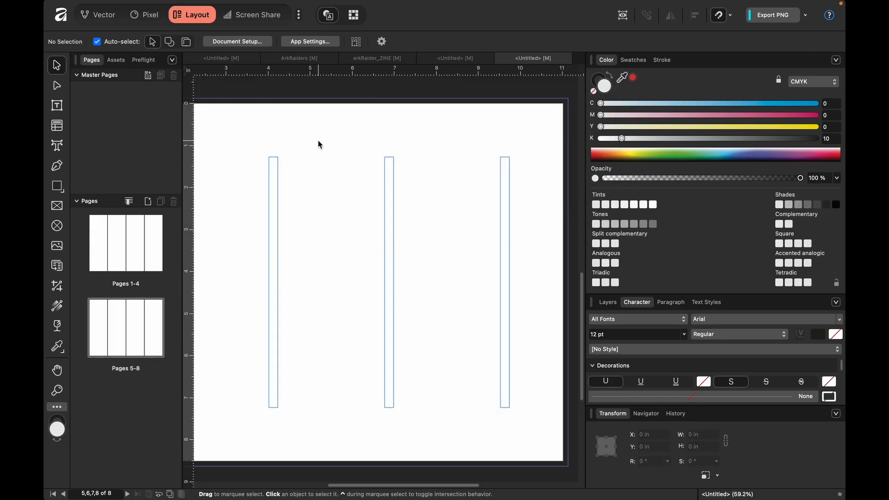
# Step: Check both four-page spreads in full with preview mode turned on
pyautogui.scroll(-5, 327, 178)
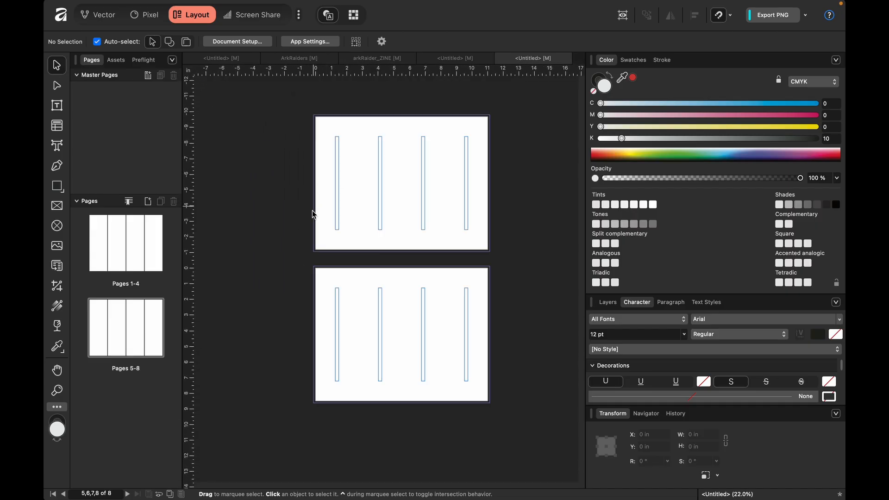
pyautogui.scroll(2, 309, 218)
pyautogui.scroll(-2, 310, 223)
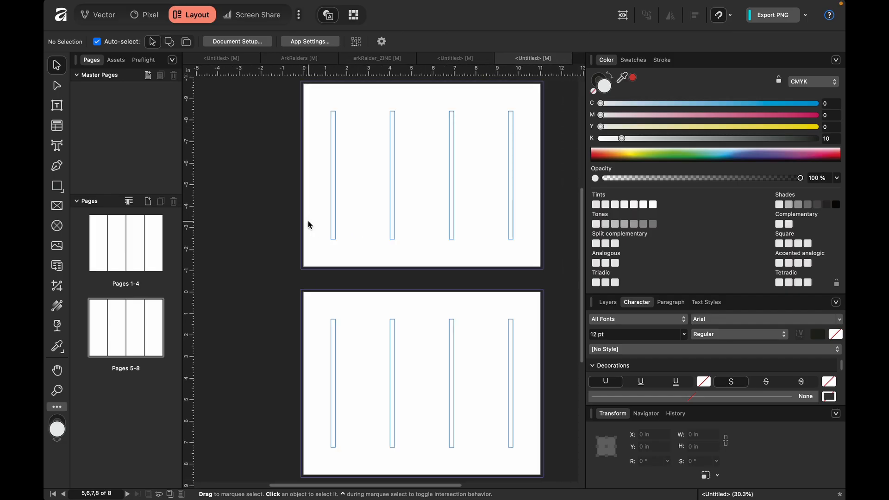
pyautogui.hscroll(1, 308, 222)
pyautogui.click(623, 16)
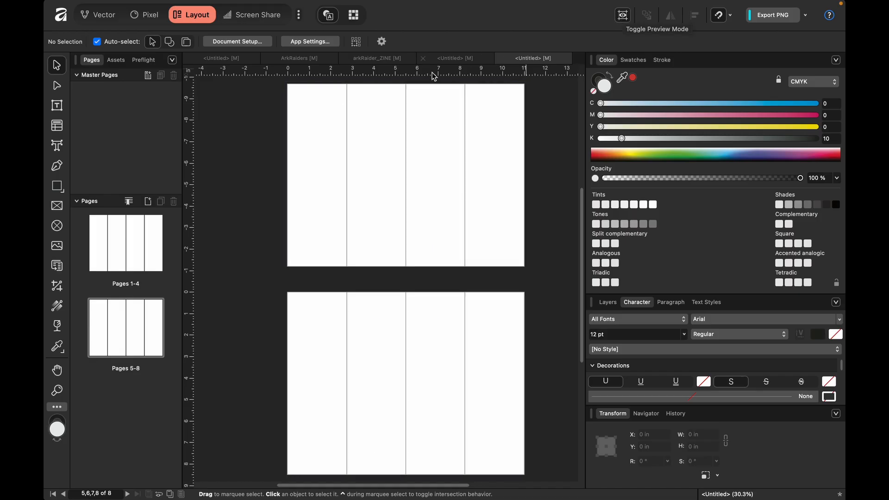
# Step: Place a horizontal guide at 4.25 in across pages 1-4, using a half-height rectangle as reference, and delete the rectangle
pyautogui.click(59, 186)
pyautogui.moveTo(288, 84)
pyautogui.mouseDown()
pyautogui.moveTo(352, 98)
pyautogui.moveTo(318, 103)
pyautogui.moveTo(317, 175)
pyautogui.mouseUp()
pyautogui.moveTo(347, 74); pyautogui.dragTo(369, 175)
pyautogui.press('BackSpace')
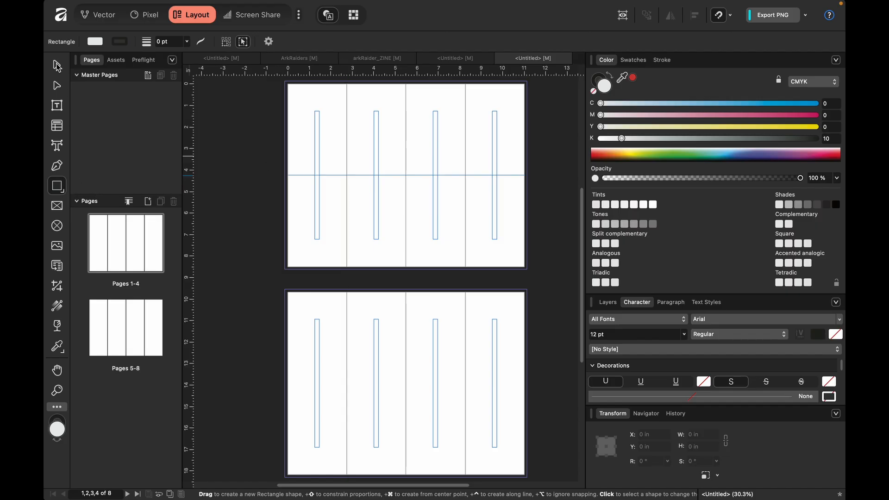
# Step: Draw a straight Pen line about 5.5 in long on the 4.25 in guide, from the page 1-2 fold to the page 3-4 fold
pyautogui.click(57, 165)
pyautogui.click(348, 175)
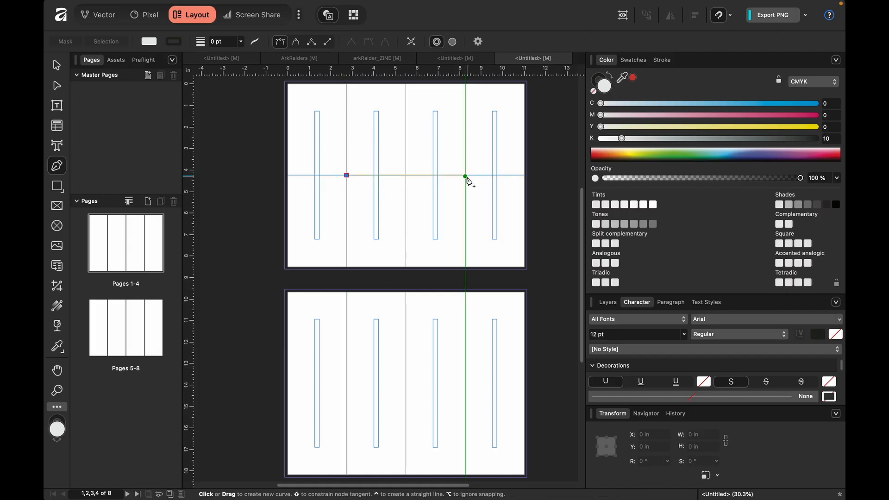
pyautogui.click(465, 175)
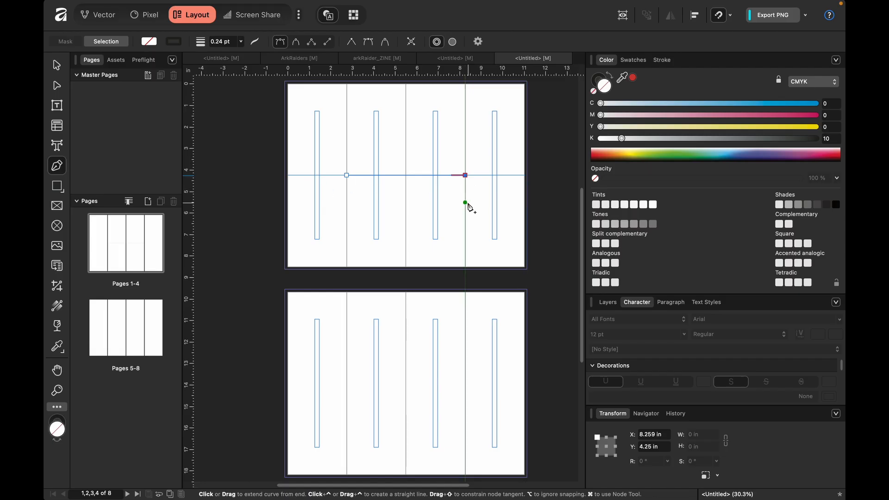
pyautogui.click(598, 77)
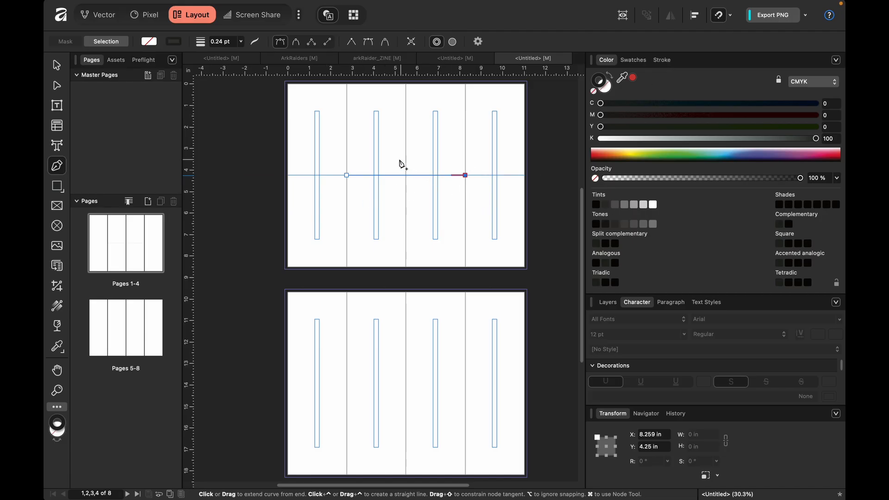
pyautogui.click(465, 176)
pyautogui.click(64, 68)
# Step: Delete the second spread, pages 5-8
pyautogui.moveTo(247, 350); pyautogui.dragTo(555, 393)
pyautogui.moveTo(78, 330); pyautogui.dragTo(188, 363)
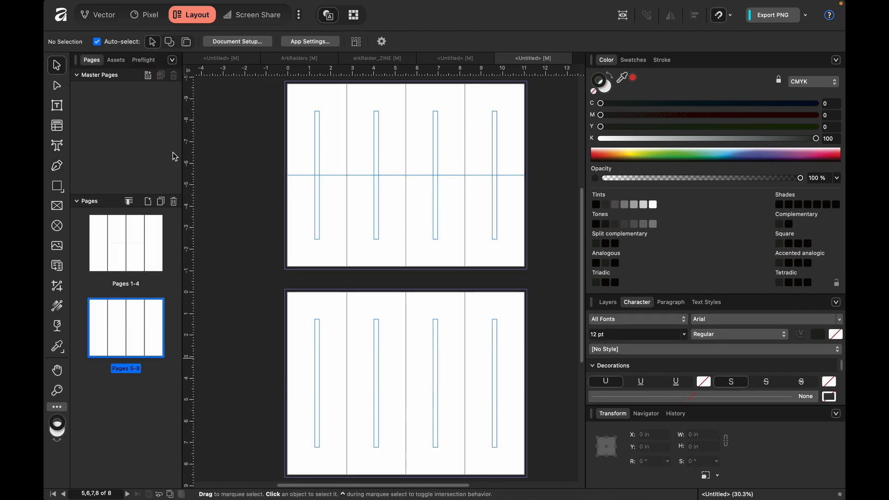
pyautogui.click(175, 204)
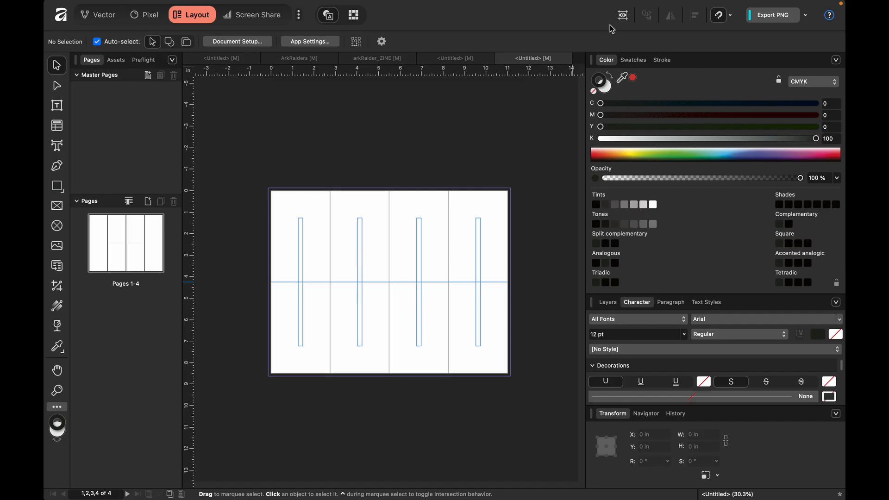
# Step: Turn on preview mode and give the horizontal centre line a 0.1 pt dashed stroke
pyautogui.click(623, 15)
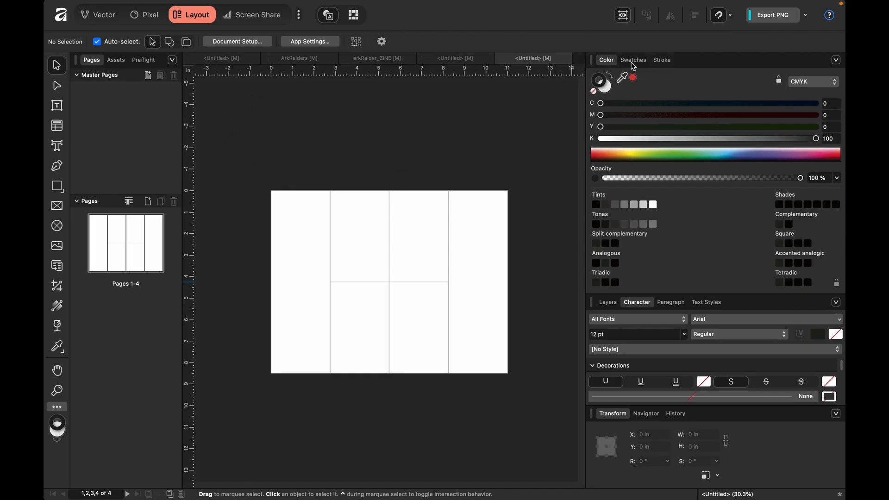
pyautogui.click(661, 61)
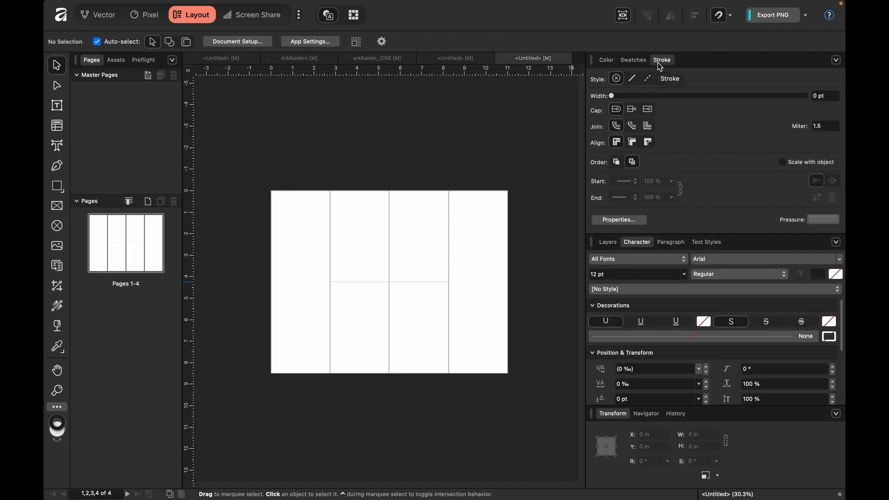
pyautogui.click(428, 283)
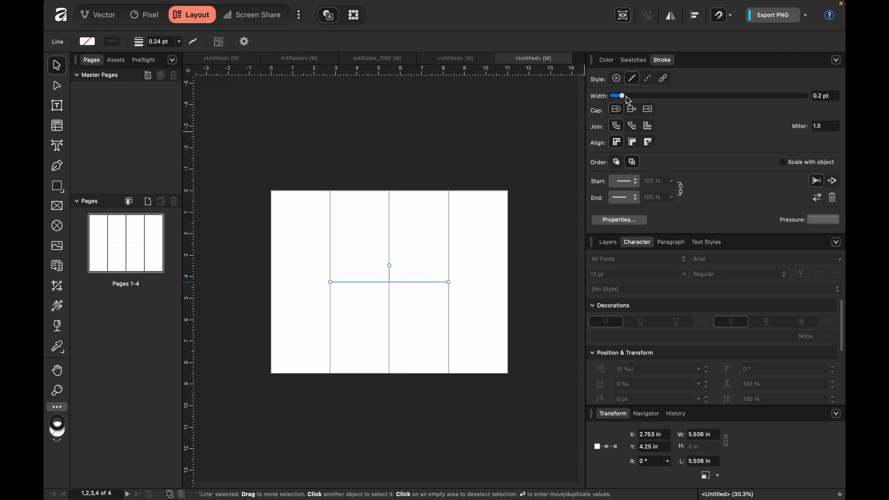
pyautogui.moveTo(626, 100); pyautogui.dragTo(620, 96)
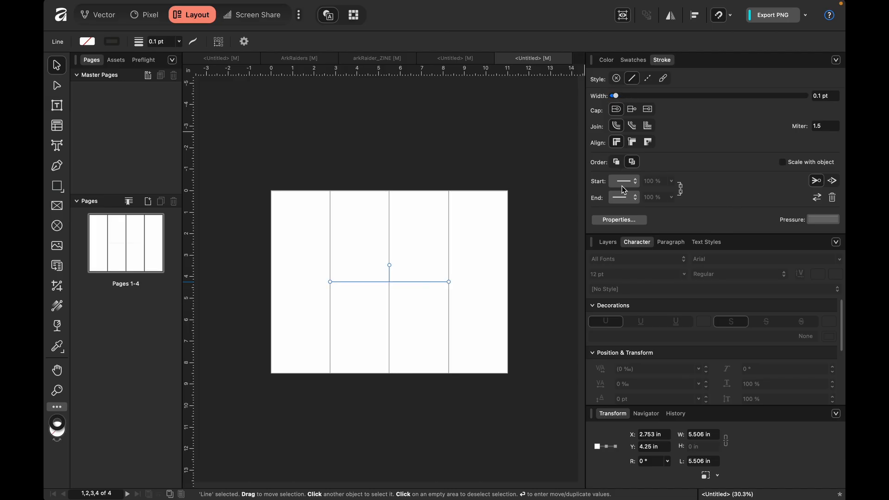
pyautogui.click(648, 80)
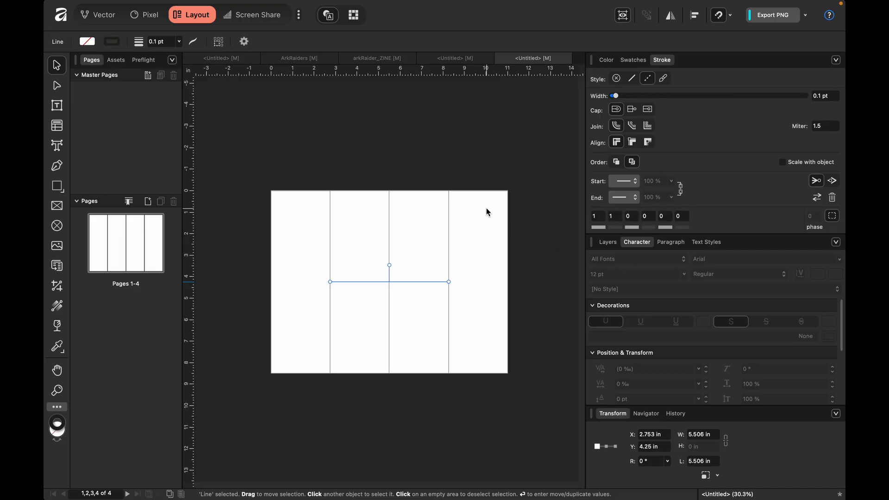
# Step: Set the first and second dash lengths of the centre line's dash pattern to 5
pyautogui.scroll(8, 486, 209)
pyautogui.scroll(-4, 487, 208)
pyautogui.hscroll(-5, 486, 208)
pyautogui.scroll(-5, 486, 212)
pyautogui.hscroll(-2, 486, 212)
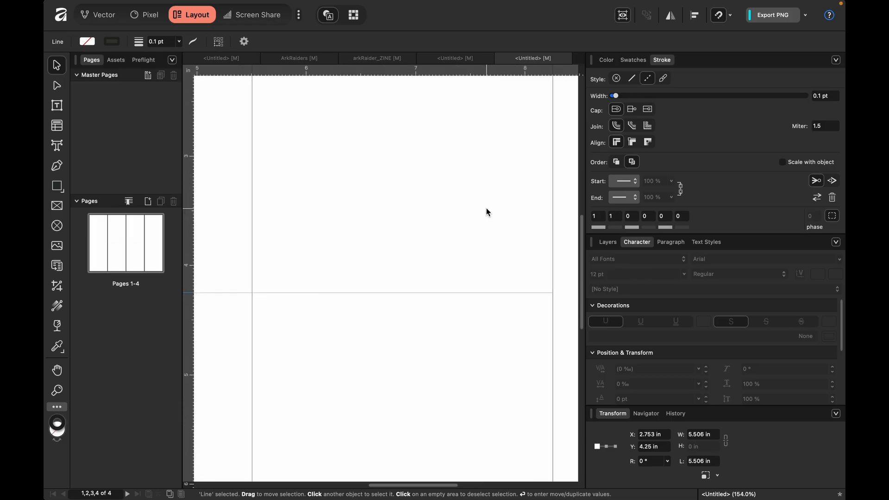
pyautogui.click(629, 219)
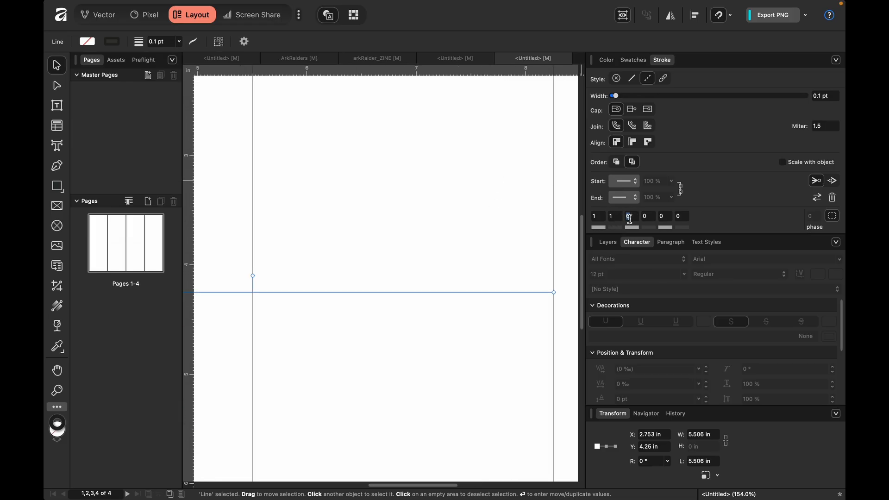
pyautogui.write('5')
pyautogui.click(721, 213)
pyautogui.click(535, 304)
pyautogui.doubleClick(510, 291)
pyautogui.doubleClick(598, 216)
pyautogui.write('5')
pyautogui.click(512, 357)
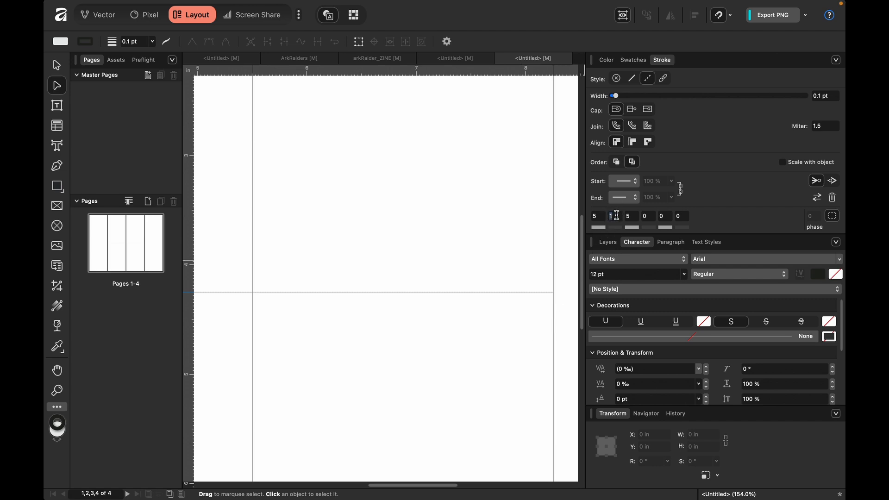
# Step: Try to set the first gap of the centre line's dash pattern to 5
pyautogui.write('5')
pyautogui.click(538, 295)
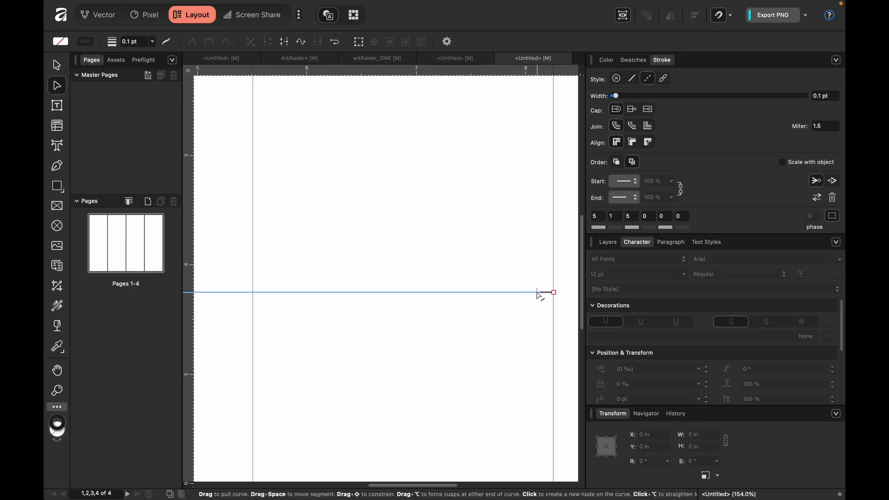
pyautogui.scroll(8, 523, 321)
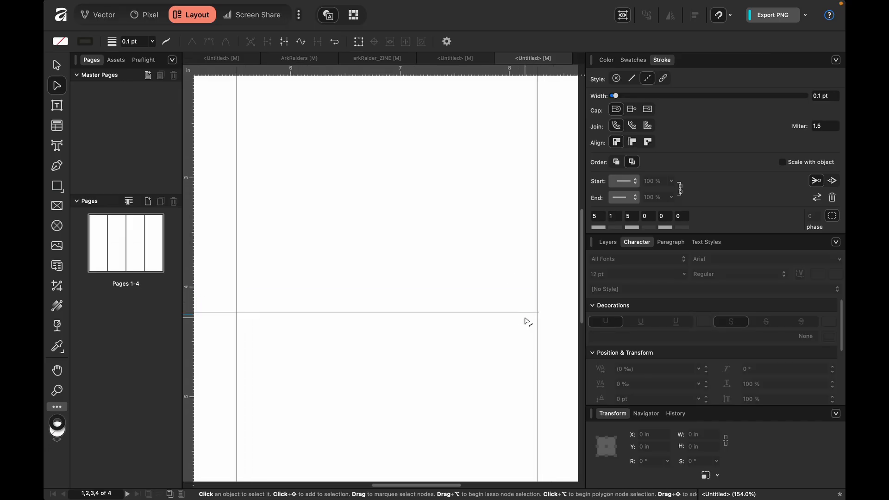
pyautogui.scroll(-10, 527, 320)
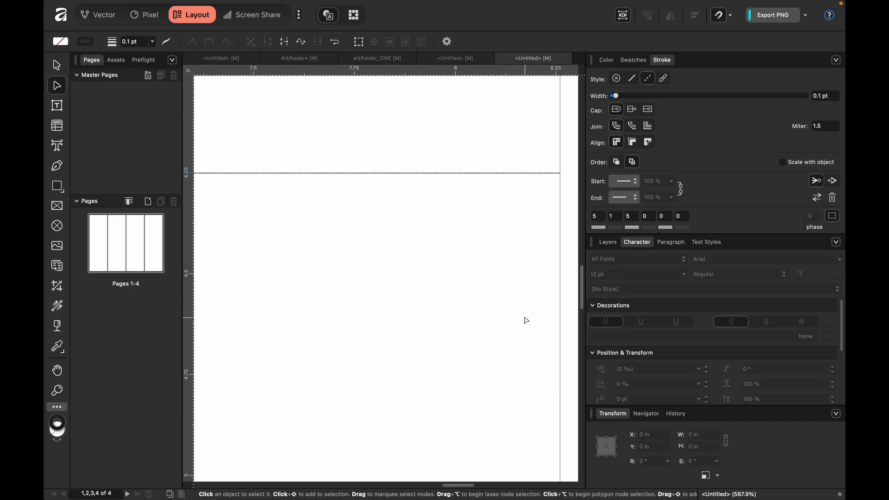
pyautogui.click(542, 323)
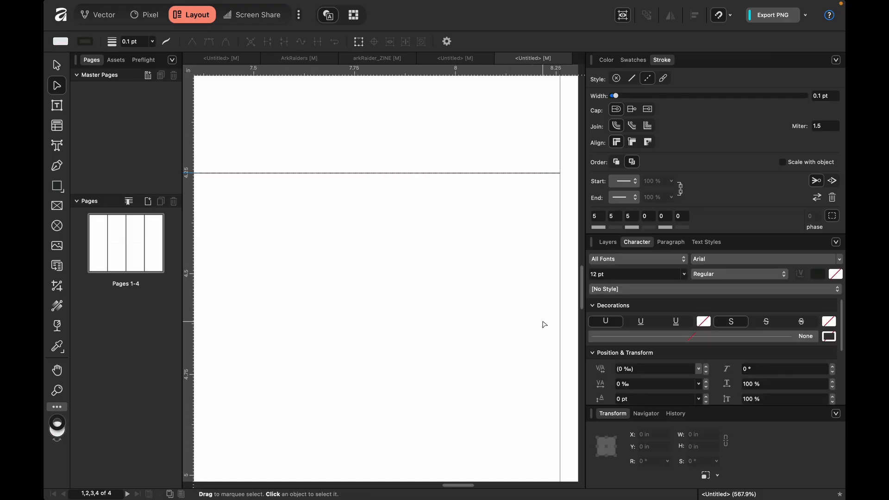
# Step: Set the second dash length and the first gap of the centre line's dash pattern to 10
pyautogui.click(530, 174)
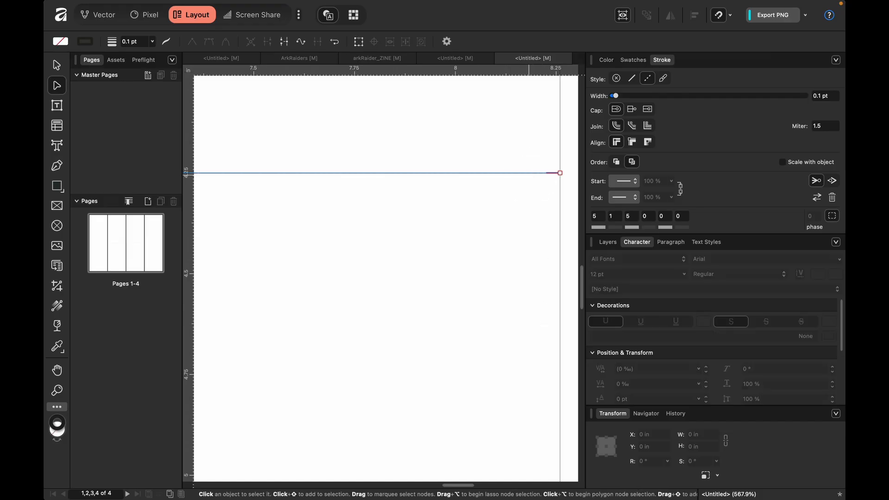
pyautogui.click(633, 218)
pyautogui.write('10')
pyautogui.click(481, 265)
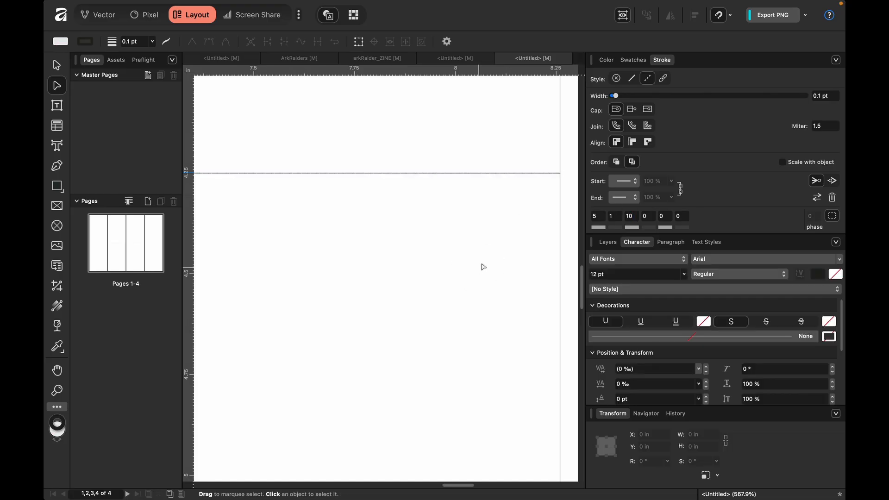
pyautogui.click(502, 174)
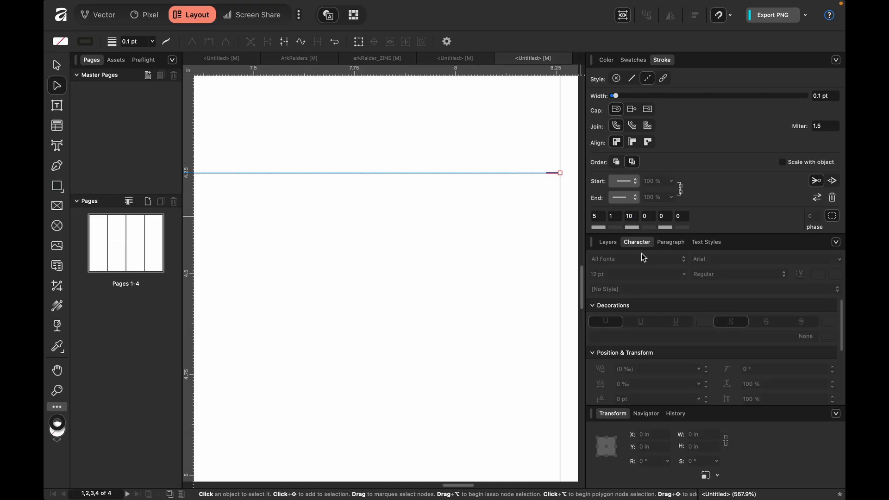
pyautogui.click(617, 214)
pyautogui.write('10')
pyautogui.click(542, 296)
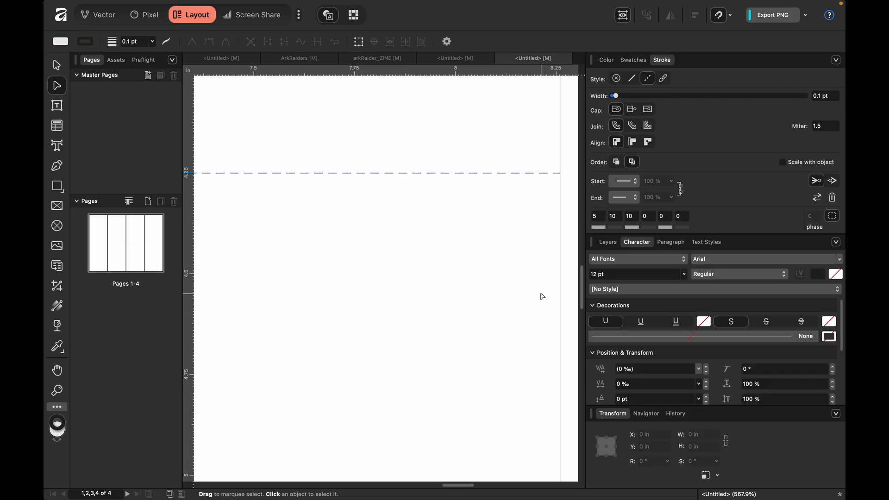
# Step: Set the second dash length of the centre line to 5 and fit the whole spread in view
pyautogui.click(635, 219)
pyautogui.write('5')
pyautogui.click(480, 172)
pyautogui.click(629, 216)
pyautogui.write('5')
pyautogui.press('super+0')
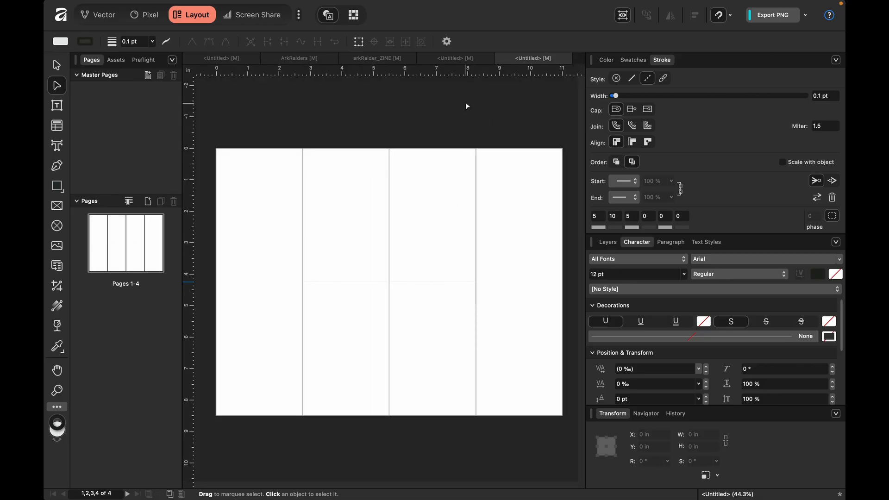
# Step: Set the dashed centre line's stroke width to 1 pt
pyautogui.click(456, 281)
pyautogui.click(819, 96)
pyautogui.write('1')
pyautogui.press('Return')
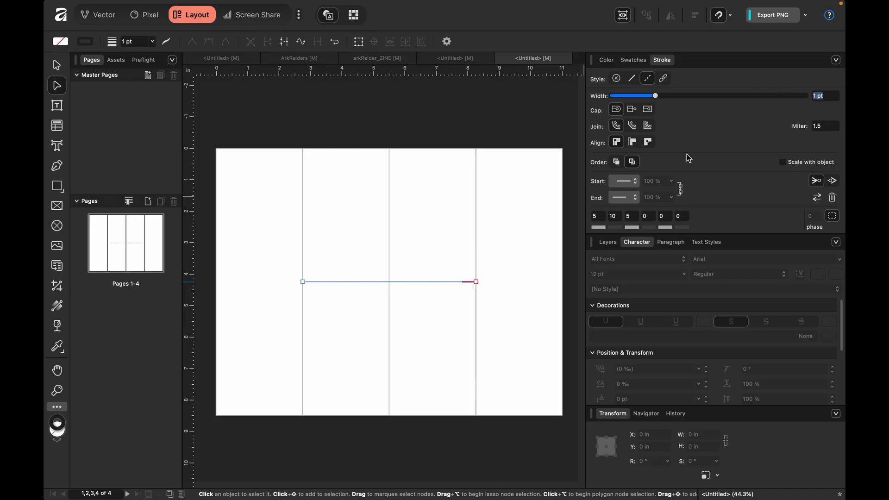
# Step: Reduce the dashed centre line's stroke width to 0.2 pt and check it at 100% zoom
pyautogui.click(537, 254)
pyautogui.click(406, 282)
pyautogui.click(820, 95)
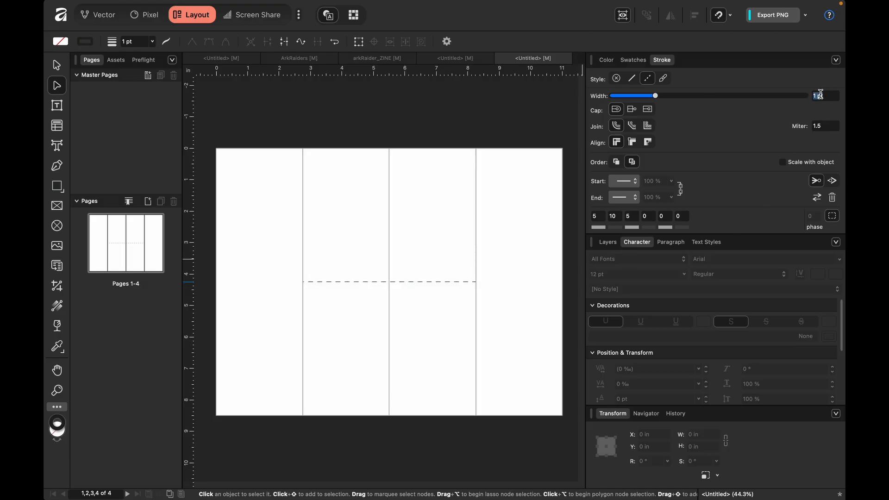
pyautogui.write('.2')
pyautogui.press('Return')
pyautogui.click(427, 338)
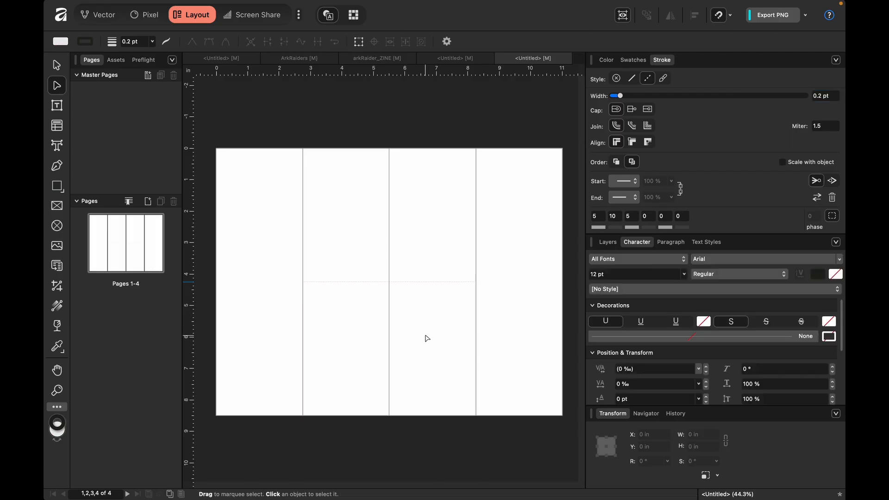
pyautogui.press('super+1')
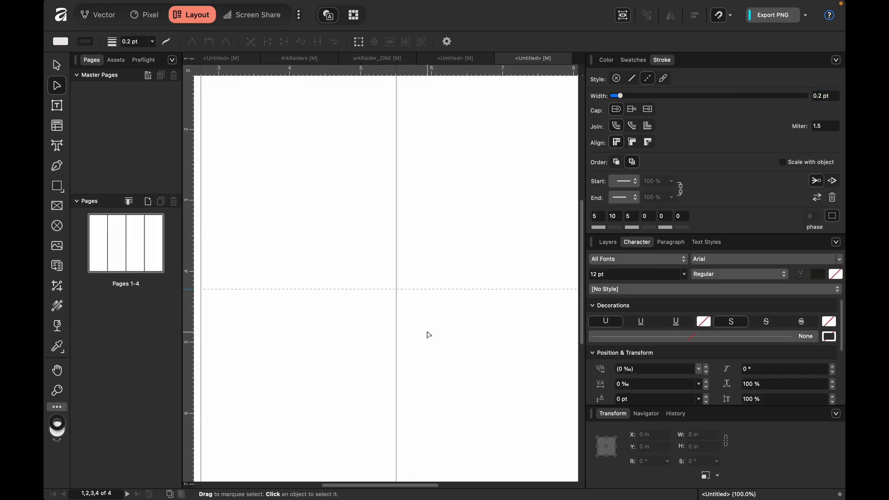
# Step: Select the centre line in the layer list and examine its extent across the whole spread
pyautogui.click(607, 242)
pyautogui.click(616, 279)
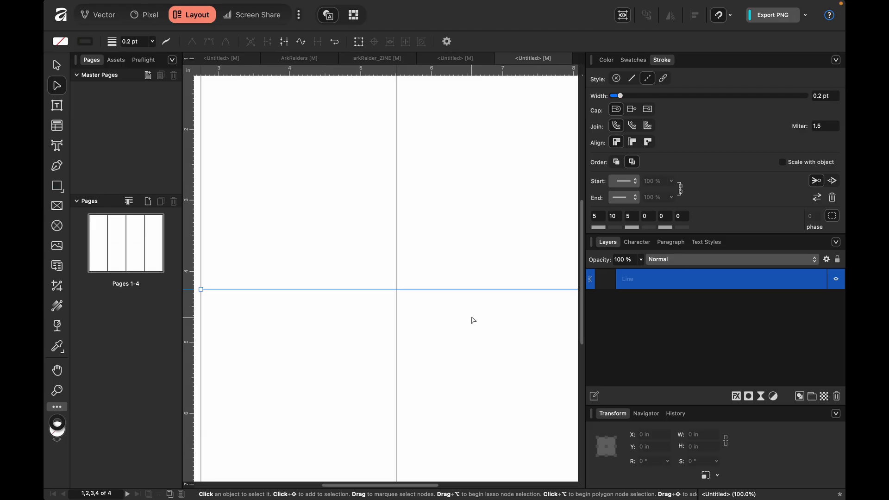
pyautogui.scroll(-6, 472, 318)
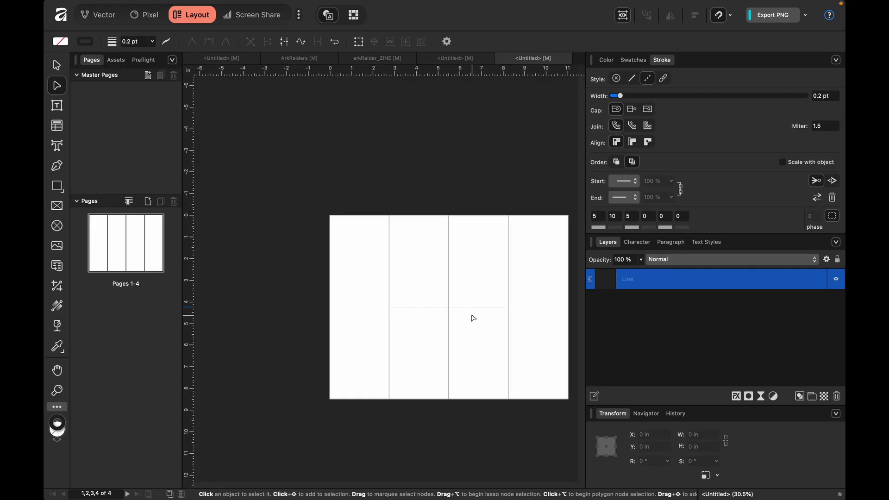
pyautogui.hscroll(3, 472, 318)
pyautogui.scroll(-1, 472, 318)
pyautogui.hscroll(1, 473, 318)
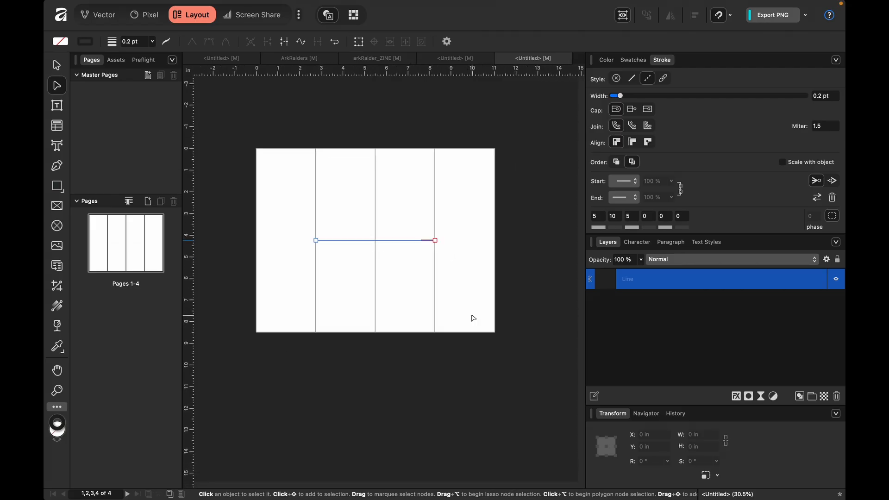
pyautogui.click(469, 385)
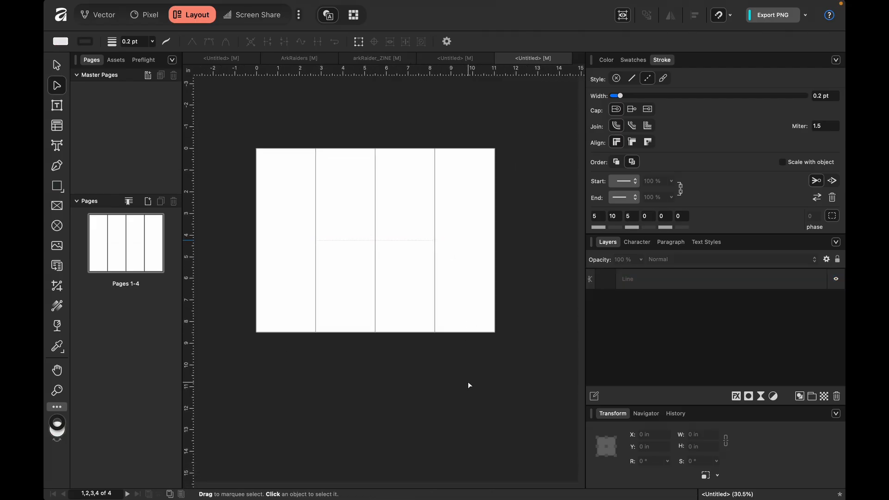
# Step: Turn off preview mode to show the spread's guides and page margins
pyautogui.click(622, 15)
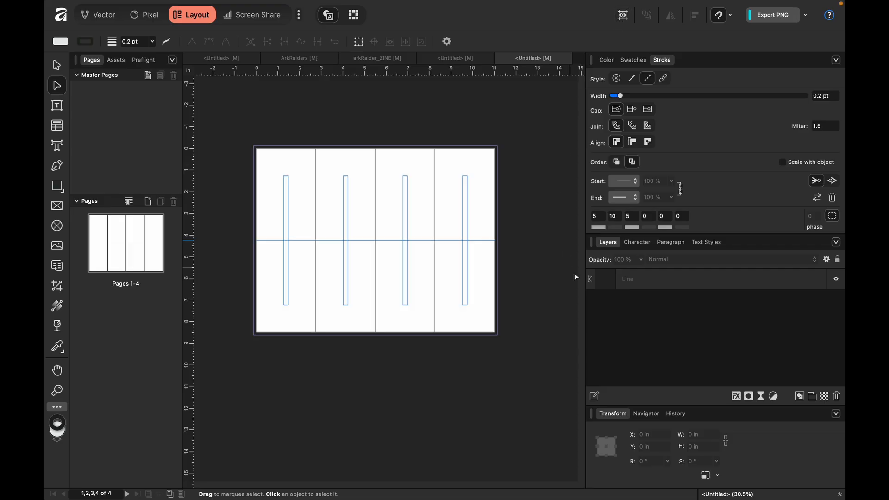
pyautogui.scroll(3, 577, 273)
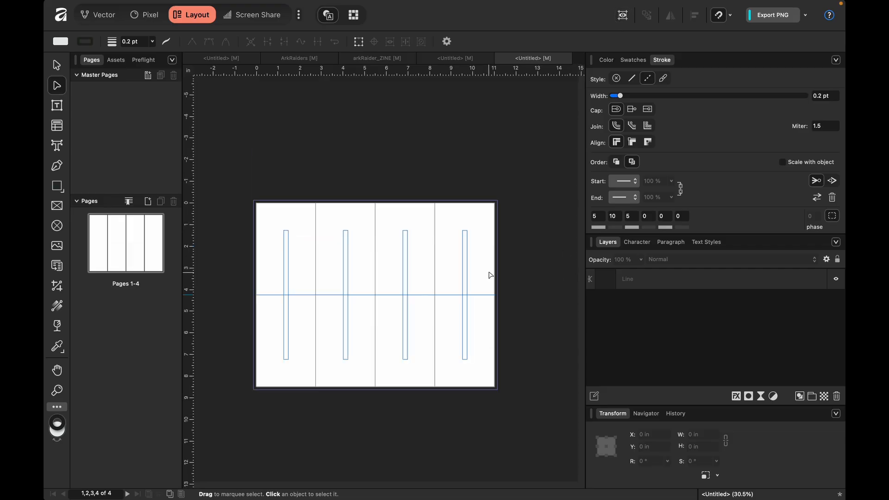
pyautogui.scroll(-3, 490, 275)
pyautogui.hscroll(-2, 490, 275)
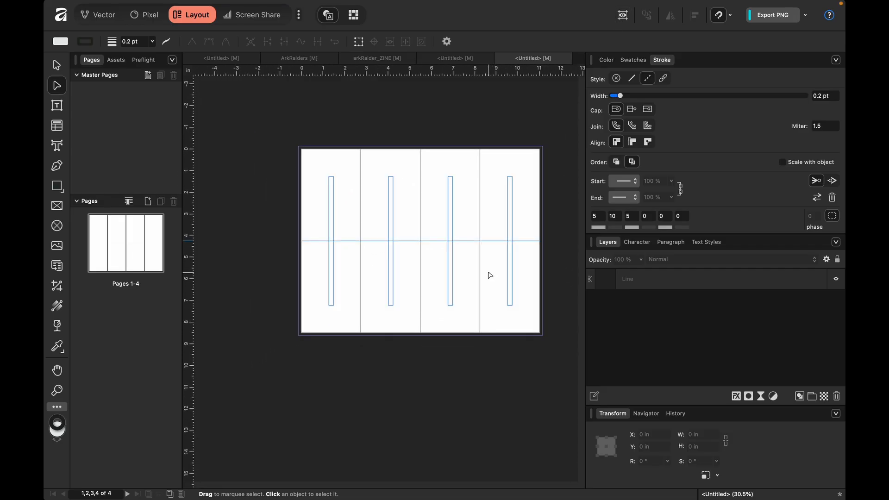
pyautogui.scroll(-1, 490, 275)
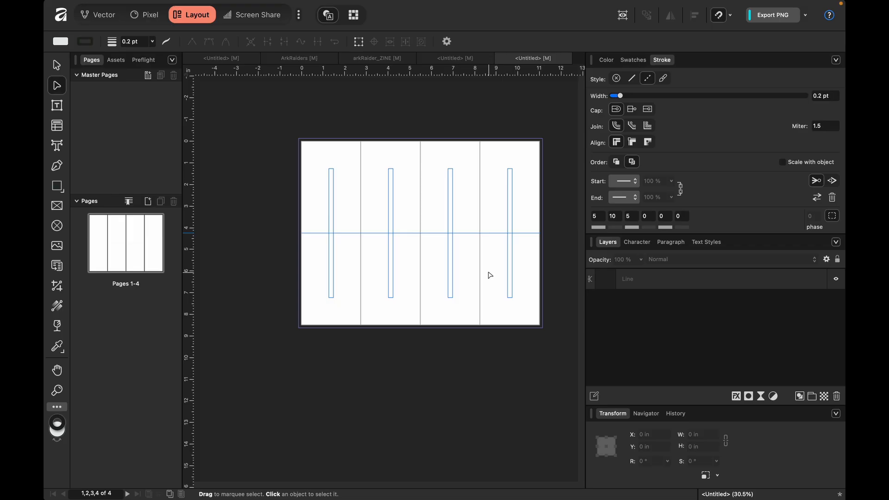
# Step: Draw a rectangle over the lower half of the third page, widen it to about 5.5 in across the fourth, and delete it
pyautogui.click(57, 185)
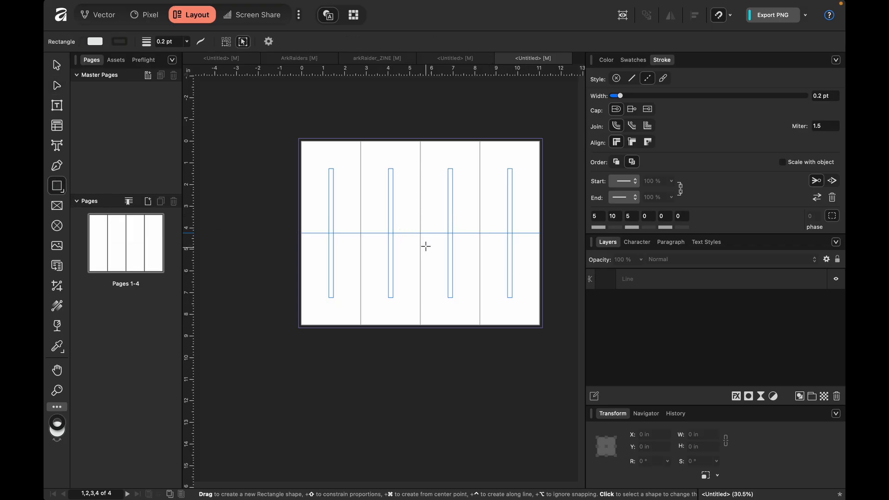
pyautogui.moveTo(421, 232); pyautogui.dragTo(451, 325)
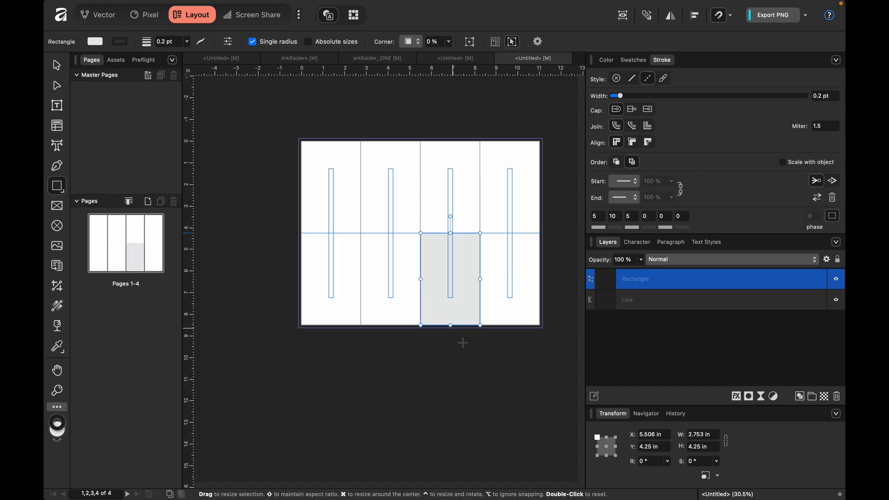
pyautogui.moveTo(480, 279); pyautogui.dragTo(538, 294)
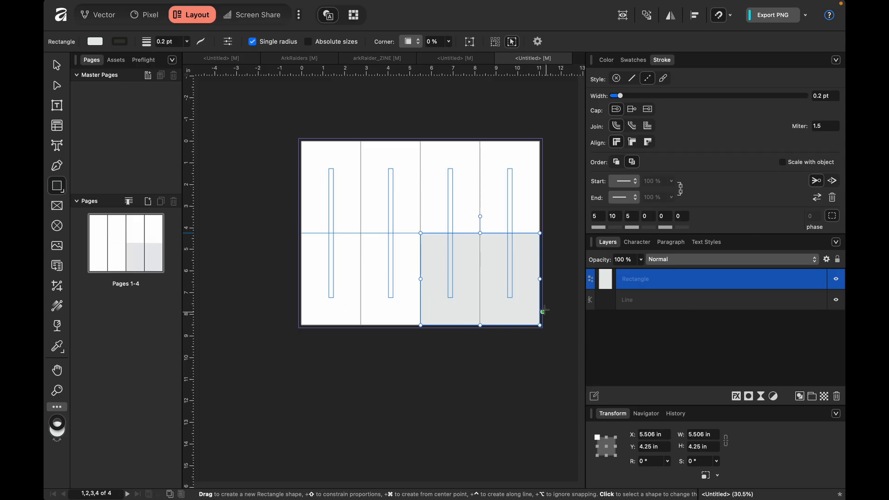
pyautogui.press('Delete')
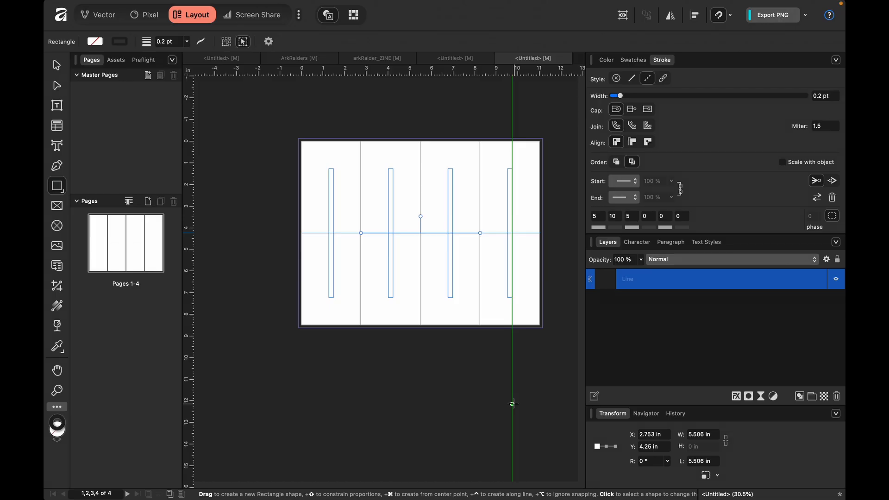
# Step: Add art text reading "How 2 Make a ZINE" on three lines in the lower half of the fourth page
pyautogui.click(56, 145)
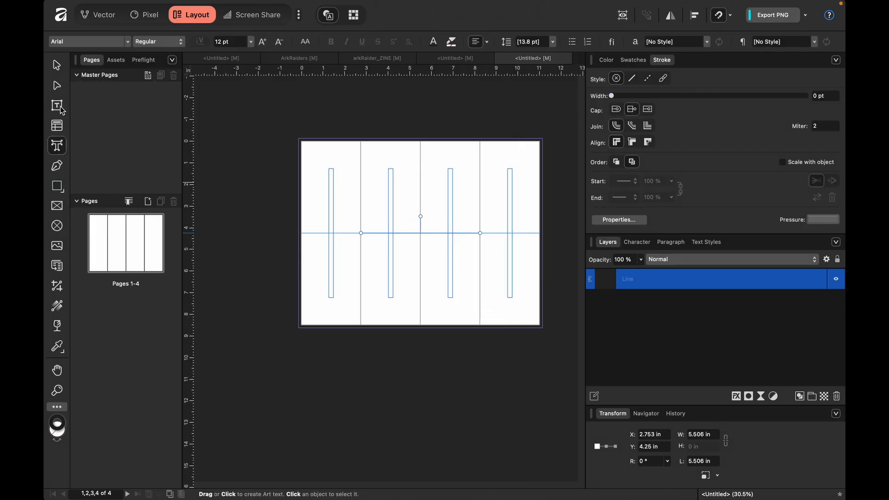
pyautogui.moveTo(489, 246); pyautogui.dragTo(499, 255)
pyautogui.write('How')
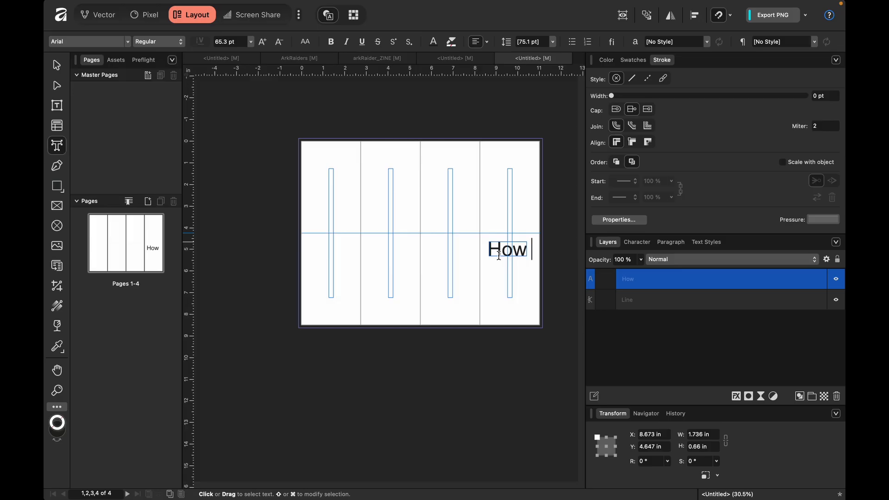
pyautogui.write(' 2')
pyautogui.write('M')
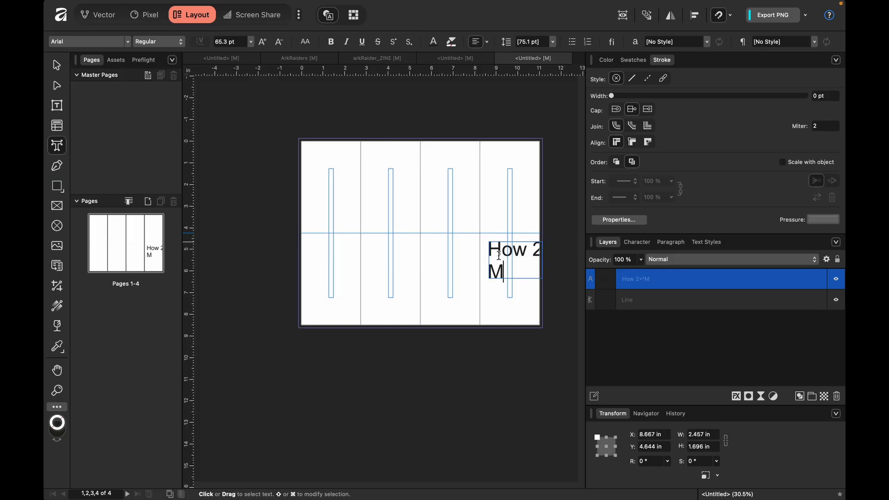
pyautogui.write('ka')
pyautogui.press('BackSpace')
pyautogui.press('BackSpace')
pyautogui.write('ake a ')
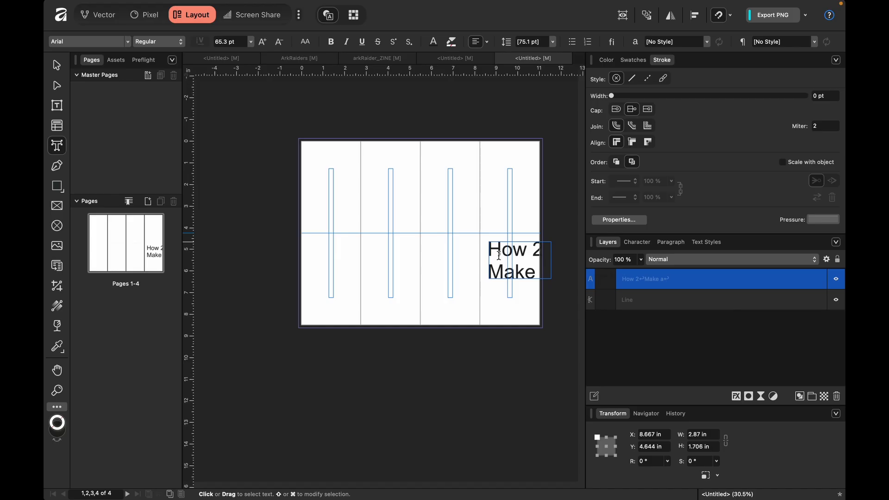
pyautogui.write('ZINE')
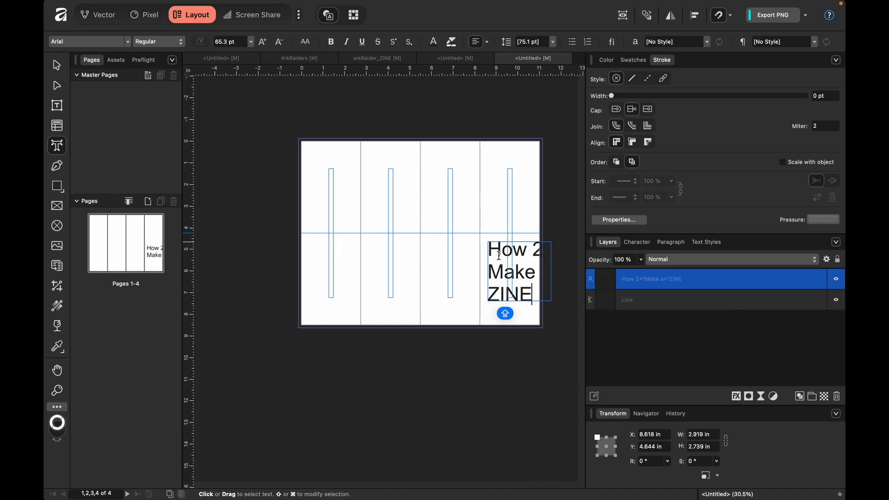
# Step: Move the title against the fourth page's inner edge and reduce the letter "a" to 48 pt
pyautogui.click(56, 65)
pyautogui.moveTo(523, 269); pyautogui.dragTo(516, 270)
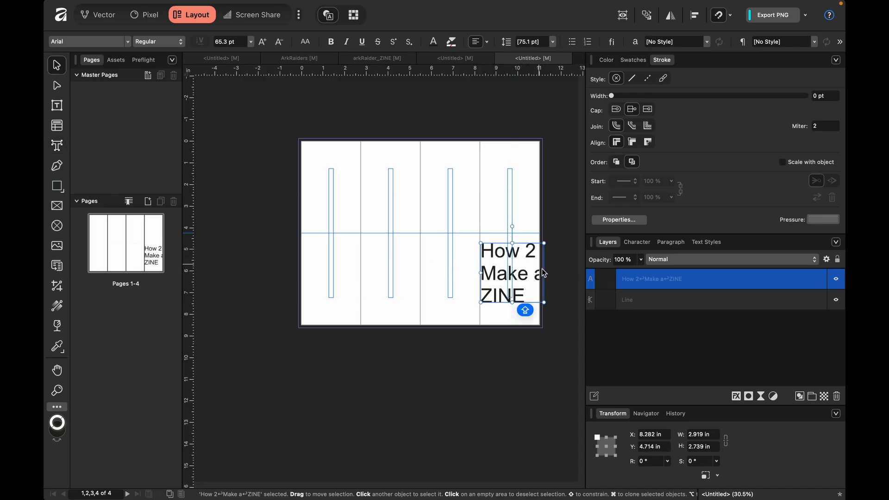
pyautogui.doubleClick(540, 276)
pyautogui.doubleClick(540, 276)
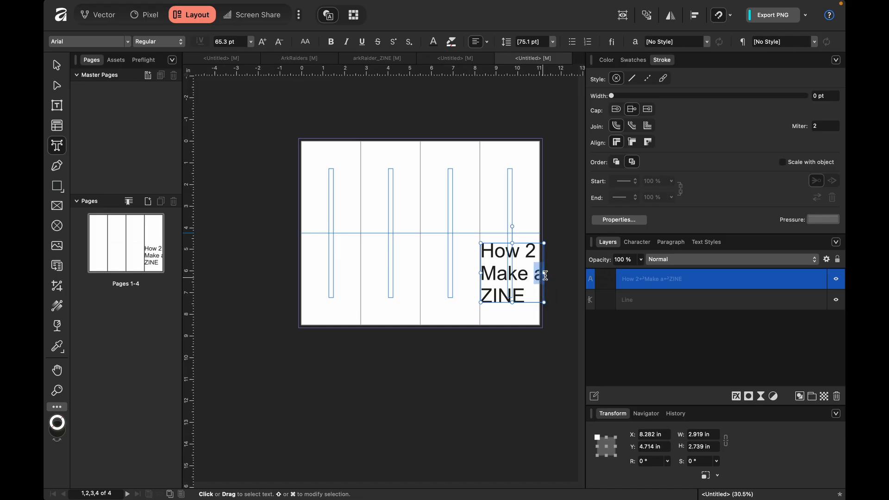
pyautogui.click(279, 42)
pyautogui.click(279, 42)
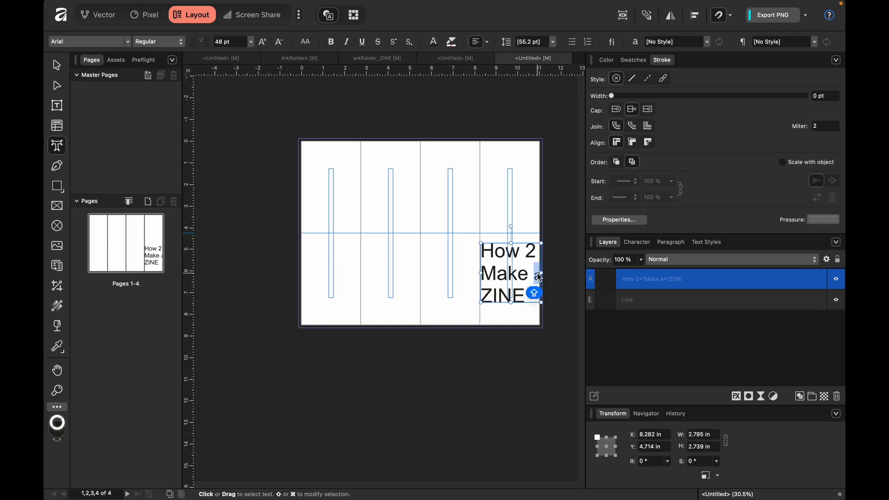
# Step: Scale the title down to about 2.28 in wide so it fits within the fourth page, and deselect it
pyautogui.moveTo(539, 276); pyautogui.dragTo(535, 277)
pyautogui.click(567, 286)
pyautogui.click(486, 285)
pyautogui.moveTo(480, 273); pyautogui.dragTo(484, 273)
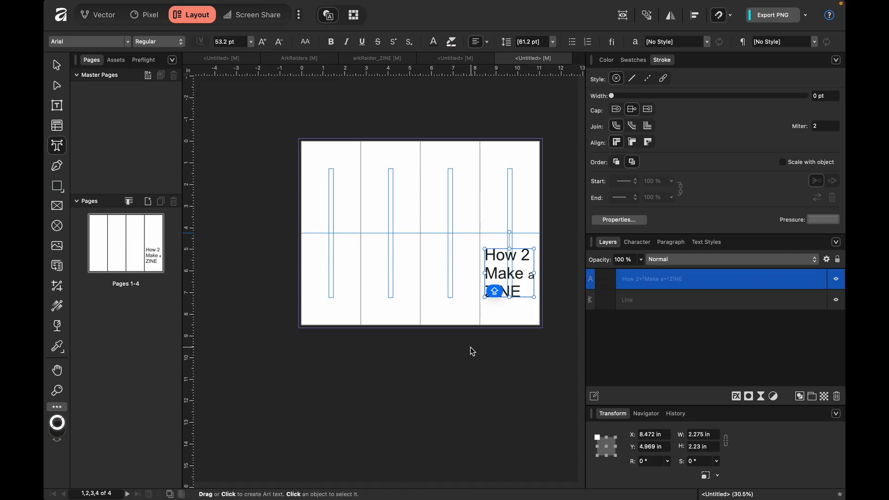
pyautogui.press('Escape')
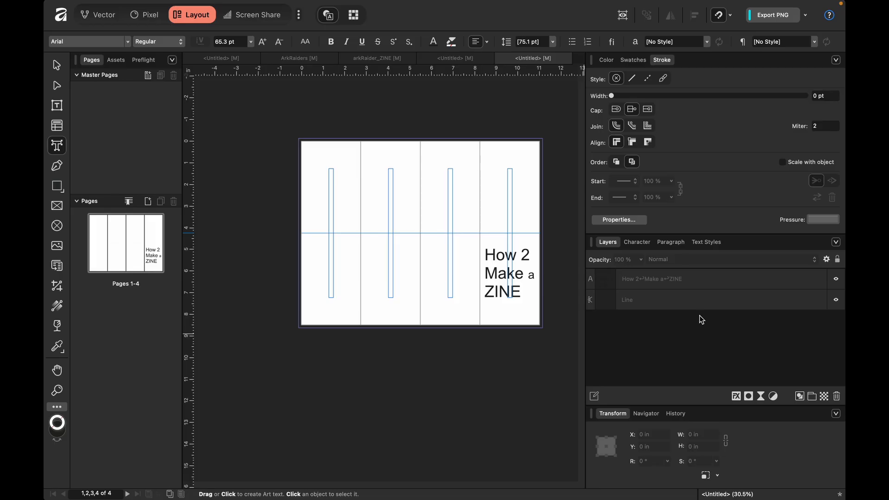
# Step: Turn on preview mode and move the title slightly lower on the fourth page, to about Y 5.24 in
pyautogui.click(622, 15)
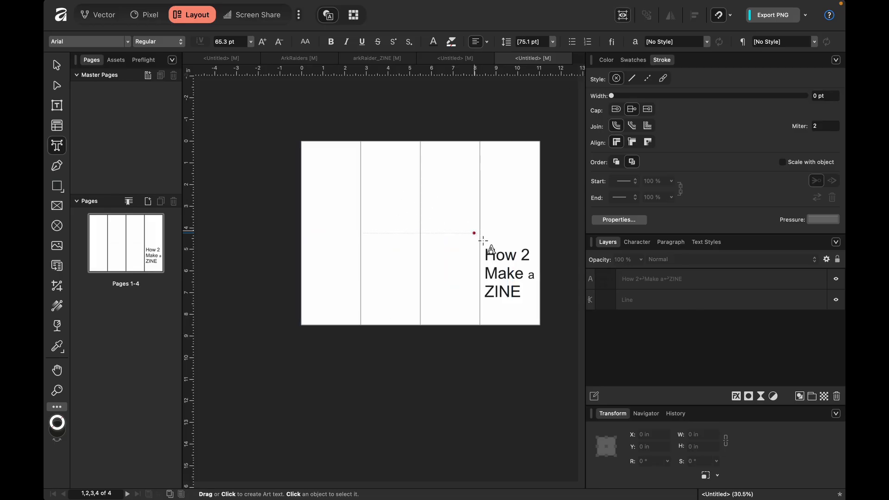
pyautogui.click(57, 64)
pyautogui.click(517, 275)
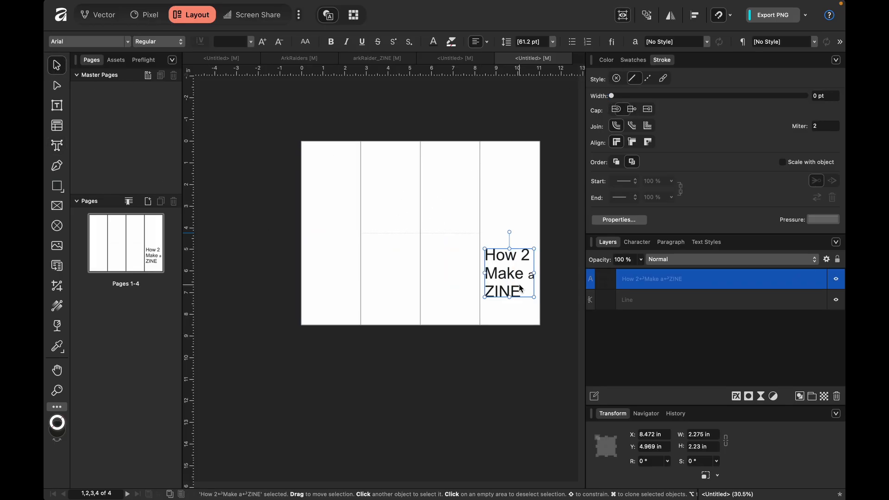
pyautogui.moveTo(518, 276); pyautogui.dragTo(516, 281)
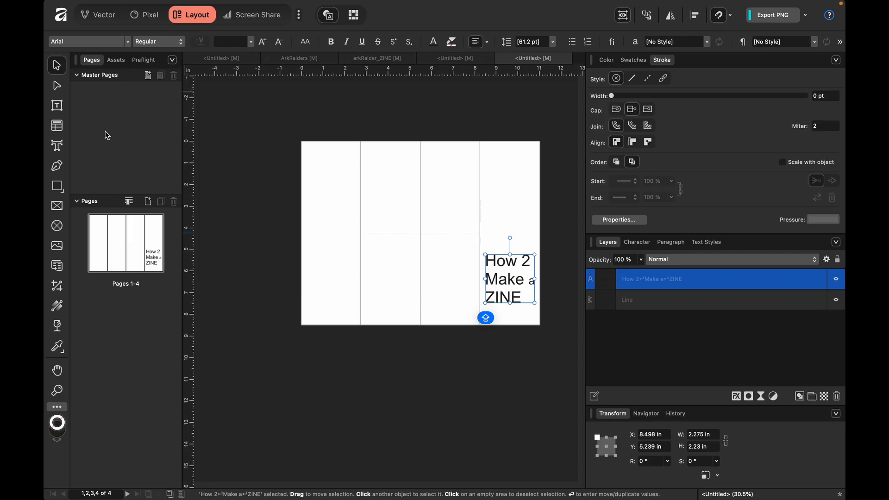
# Step: Cover the lower half of the first page with a 2.753 by 4.25 in rectangle and add a horizontal guide through its middle
pyautogui.click(56, 190)
pyautogui.moveTo(360, 232); pyautogui.dragTo(301, 325)
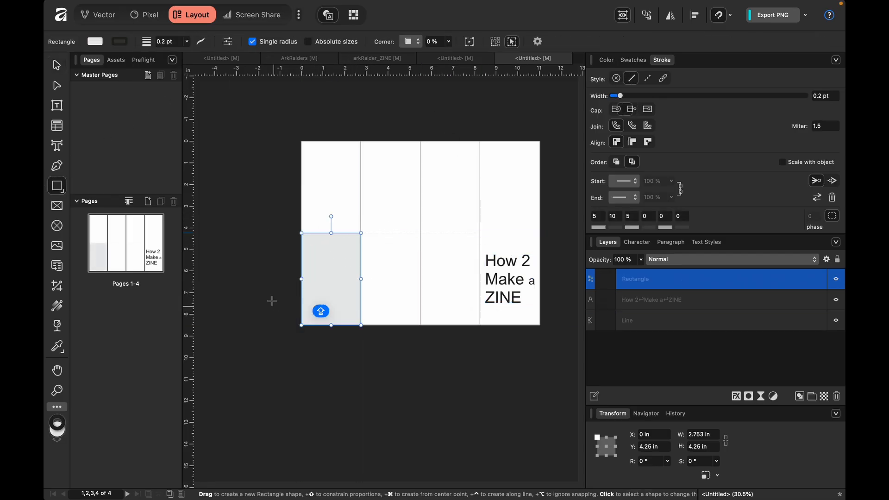
pyautogui.moveTo(363, 68); pyautogui.dragTo(376, 278)
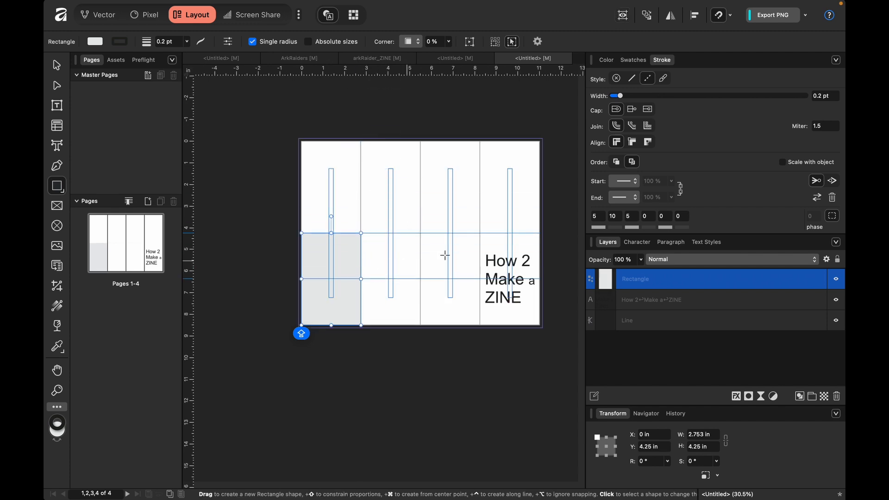
# Step: Check the title against the new guide, clear the selection and turn preview mode back on
pyautogui.click(57, 65)
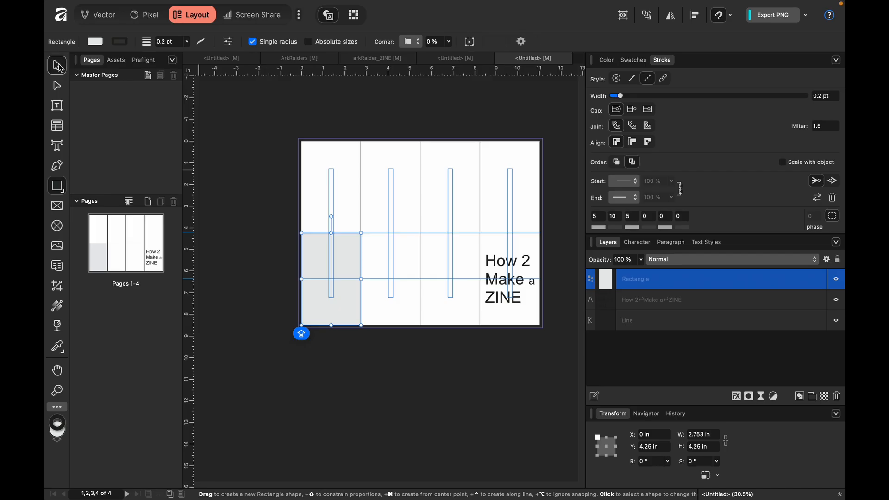
pyautogui.click(495, 252)
pyautogui.moveTo(495, 248); pyautogui.dragTo(495, 257)
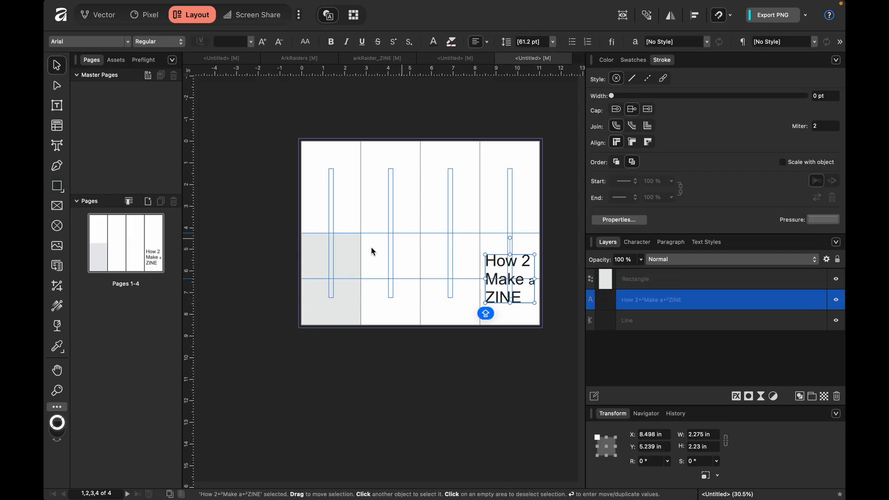
pyautogui.click(491, 401)
pyautogui.click(622, 15)
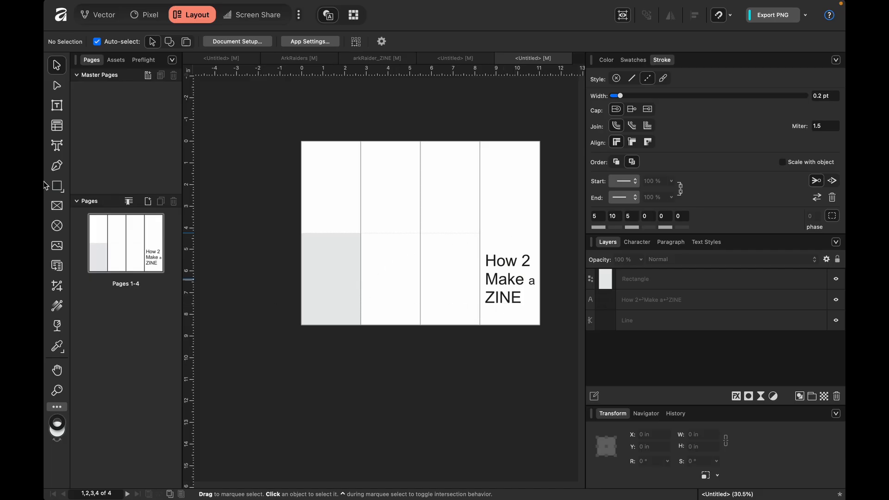
# Step: Draw a picture frame about 2.15 by 1.06 in near the bottom of the third page
pyautogui.click(57, 206)
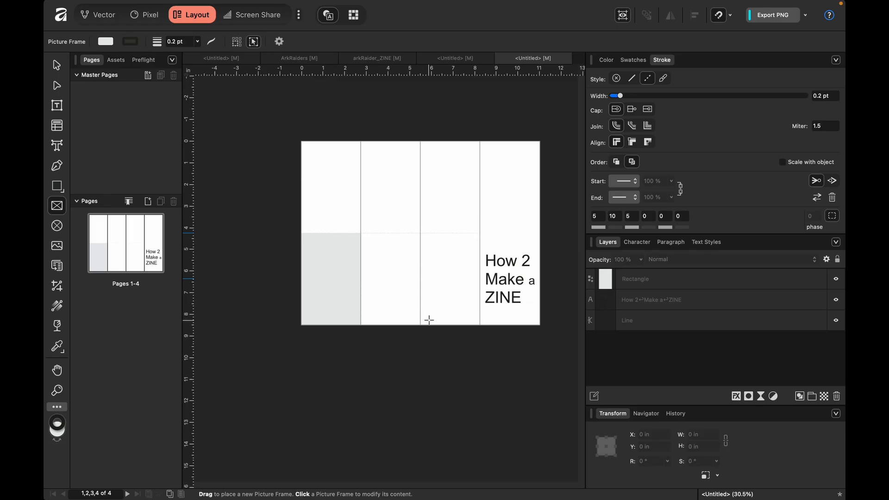
pyautogui.moveTo(427, 318); pyautogui.dragTo(474, 294)
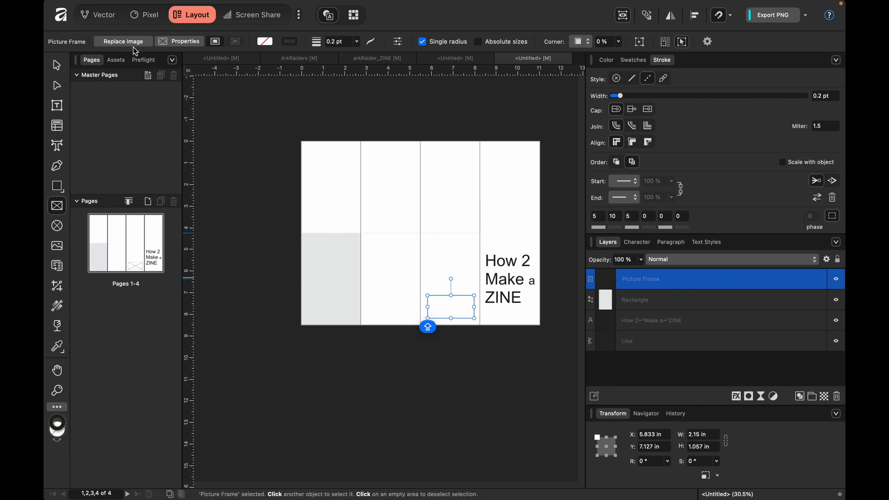
# Step: Show the Brand category of the Design of Steele assets and stretch the third page's picture frame upward to about 1.83 in tall
pyautogui.click(114, 61)
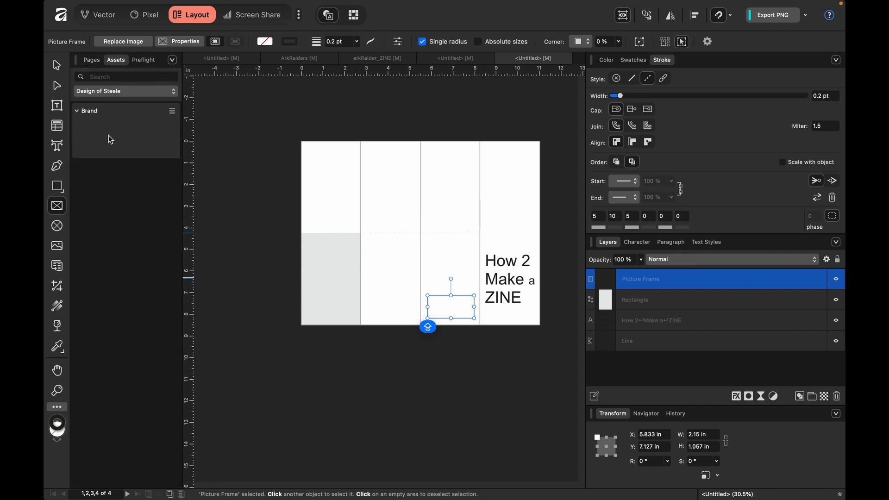
pyautogui.click(171, 113)
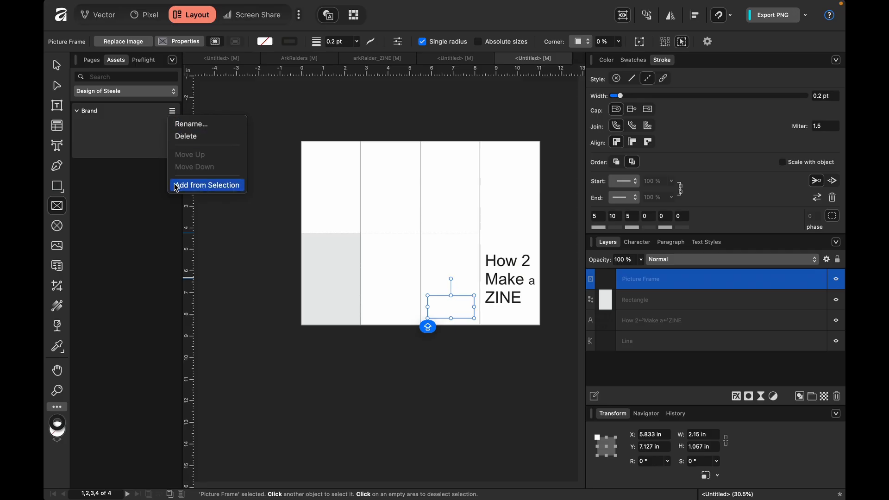
pyautogui.click(116, 133)
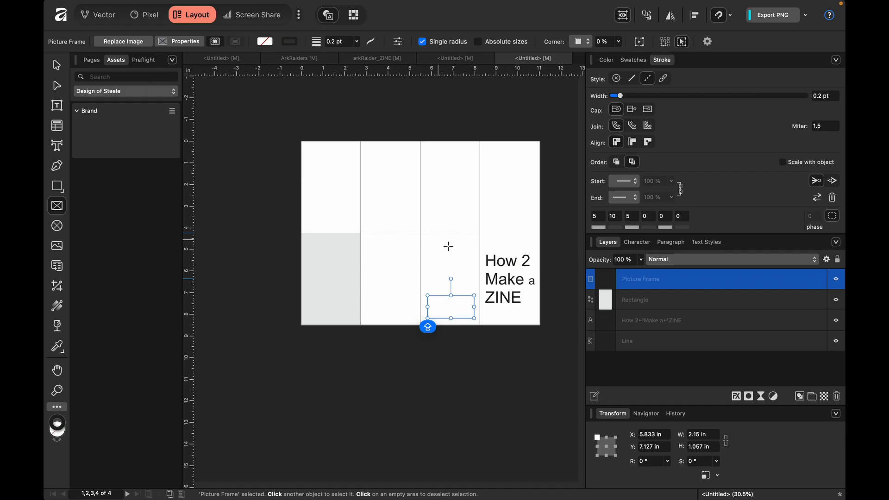
pyautogui.moveTo(451, 295); pyautogui.dragTo(451, 279)
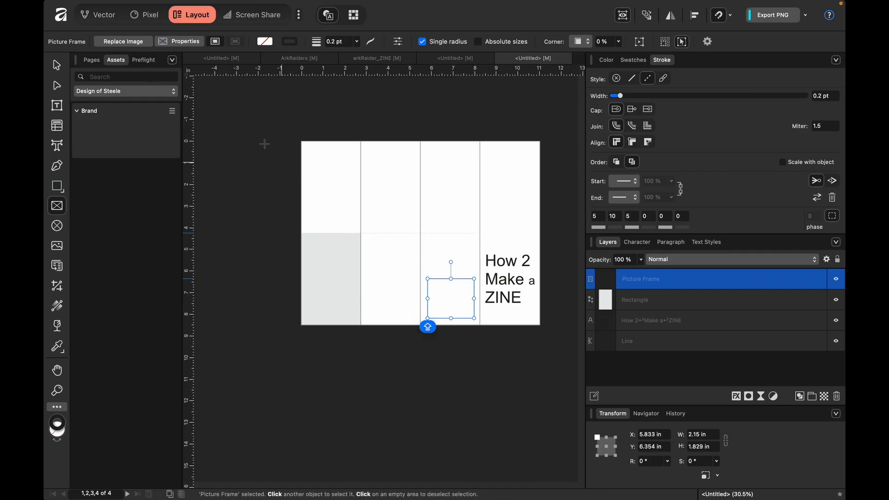
# Step: Search the Mac for LOGO and load DesignofSteele_LOGO into the picture frame on the third page
pyautogui.click(128, 43)
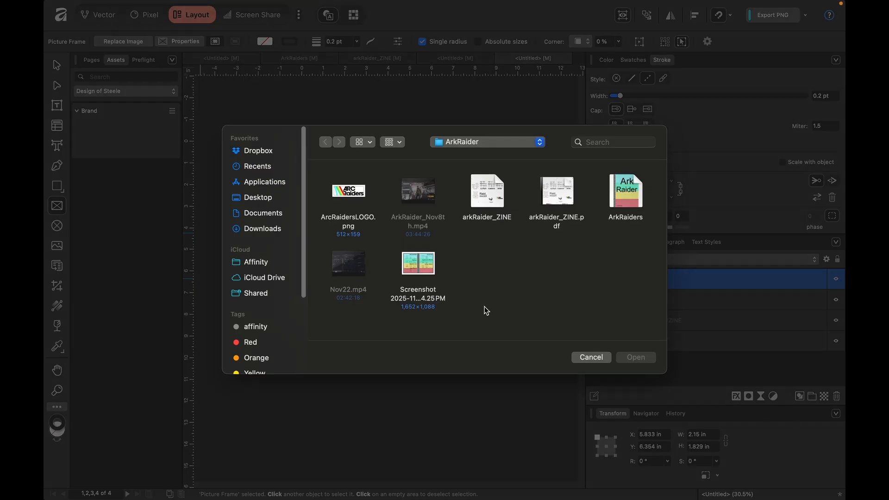
pyautogui.click(601, 144)
pyautogui.write('DESI')
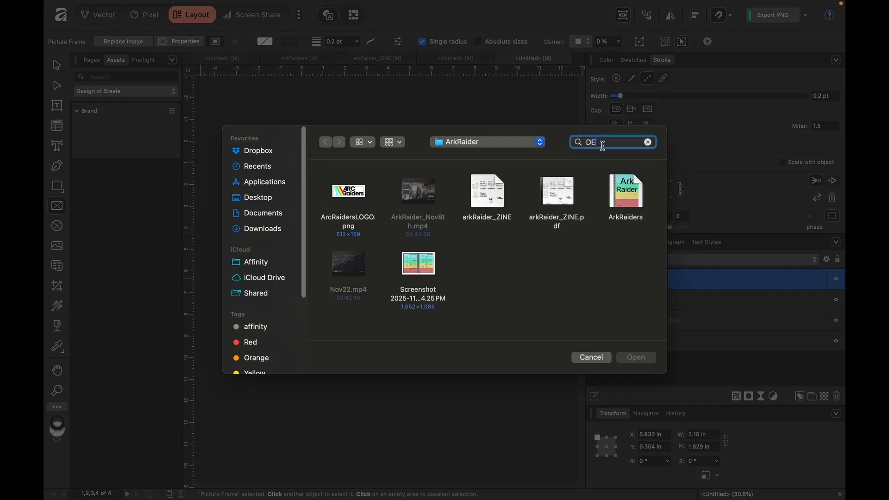
pyautogui.press('BackSpace')
pyautogui.press('BackSpace')
pyautogui.press('BackSpace')
pyautogui.press('BackSpace')
pyautogui.write('LOGO')
pyautogui.press('Return')
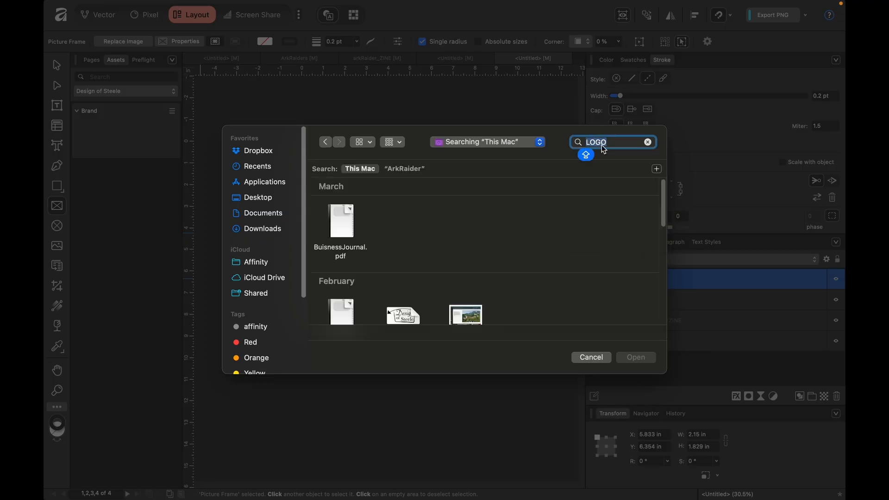
pyautogui.scroll(-2, 463, 291)
pyautogui.scroll(-1, 463, 290)
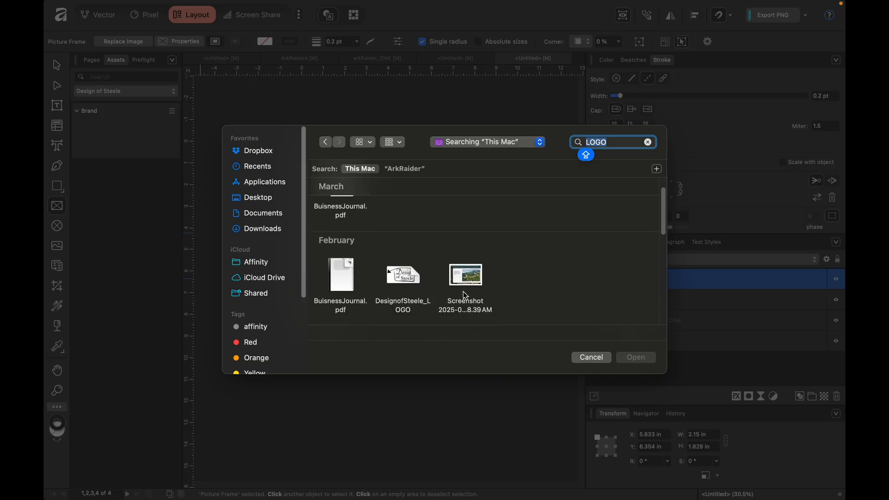
pyautogui.click(402, 280)
pyautogui.click(647, 362)
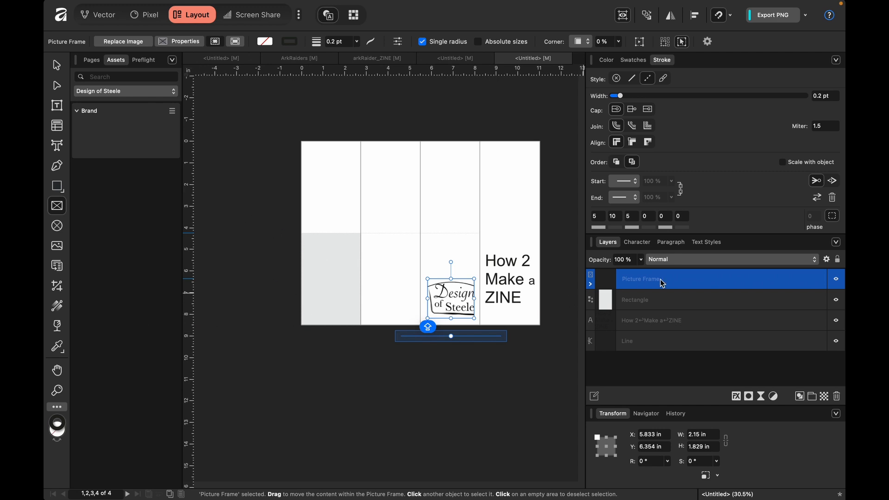
# Step: Try to add the embedded DesignofSteele_LOGO document inside the picture frame to the Brand asset category
pyautogui.click(590, 286)
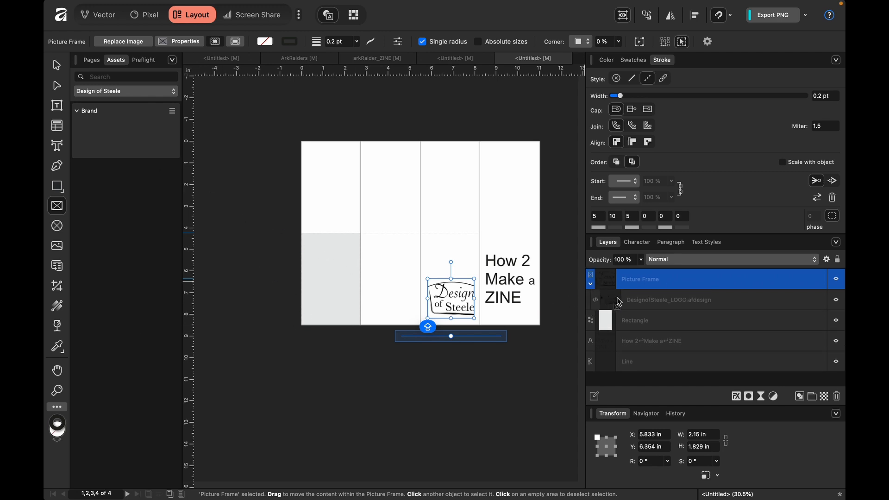
pyautogui.click(666, 305)
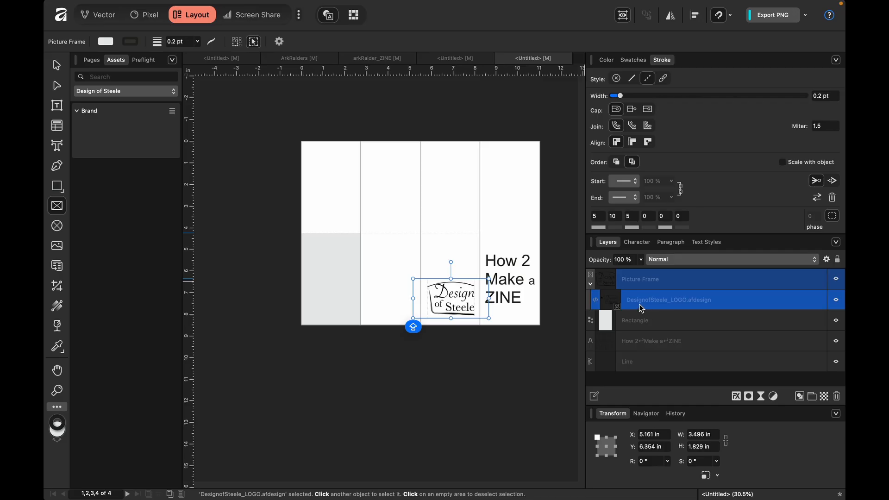
pyautogui.click(63, 68)
pyautogui.moveTo(451, 305); pyautogui.dragTo(92, 132)
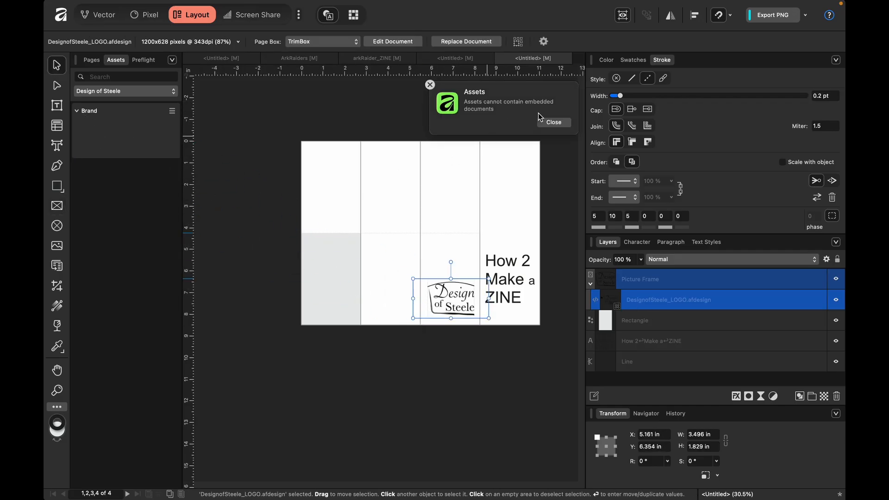
pyautogui.click(552, 122)
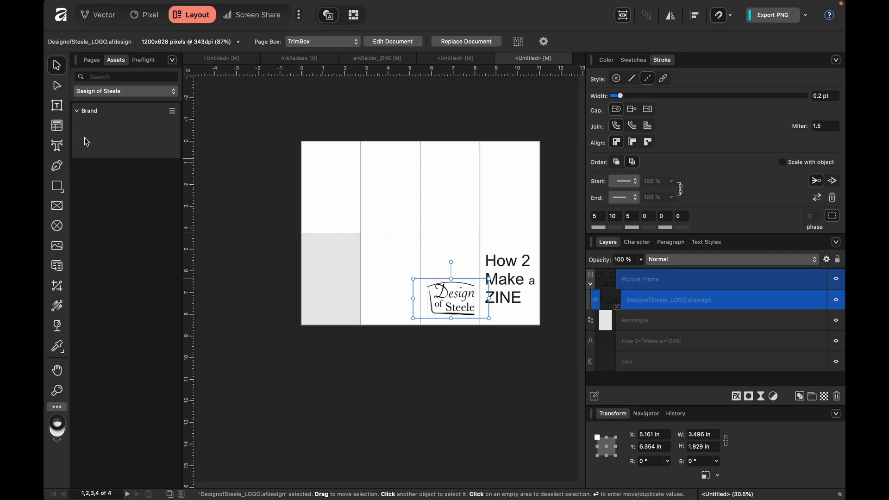
pyautogui.click(172, 116)
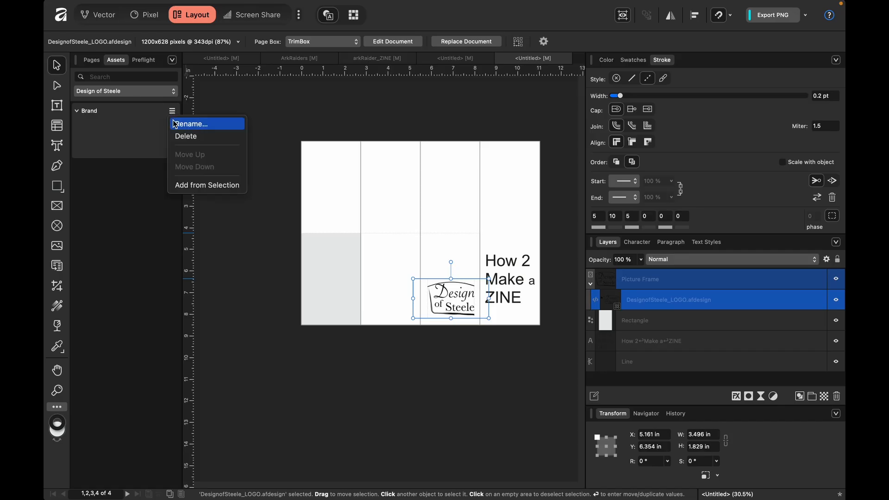
pyautogui.click(199, 185)
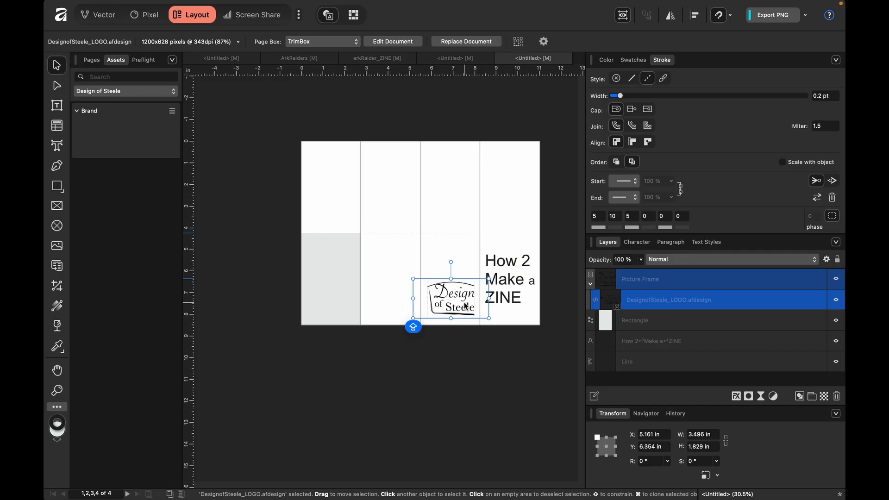
# Step: Delete the embedded DesignofSteele_LOGO document from the picture frame
pyautogui.click(457, 59)
pyautogui.click(533, 59)
pyautogui.press('Delete')
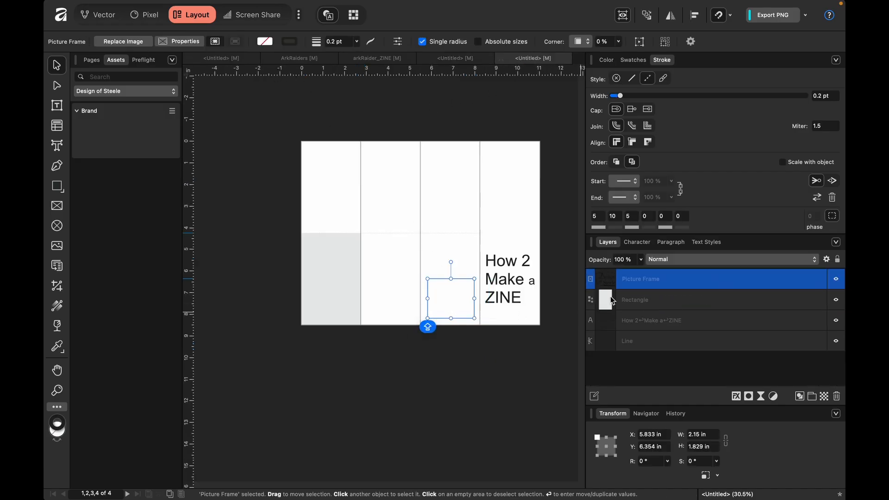
# Step: Search the Mac for LOGO again and load LogoOld.png into the picture frame on the third page
pyautogui.click(123, 41)
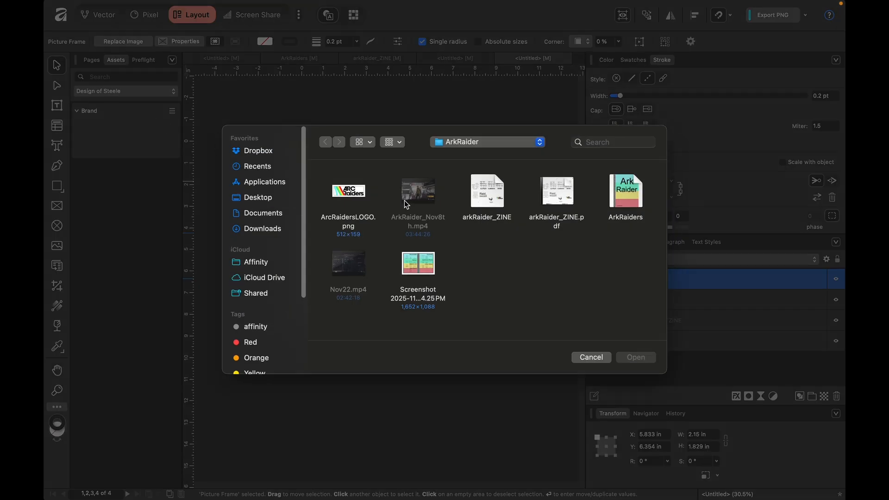
pyautogui.click(595, 141)
pyautogui.write('LOGO')
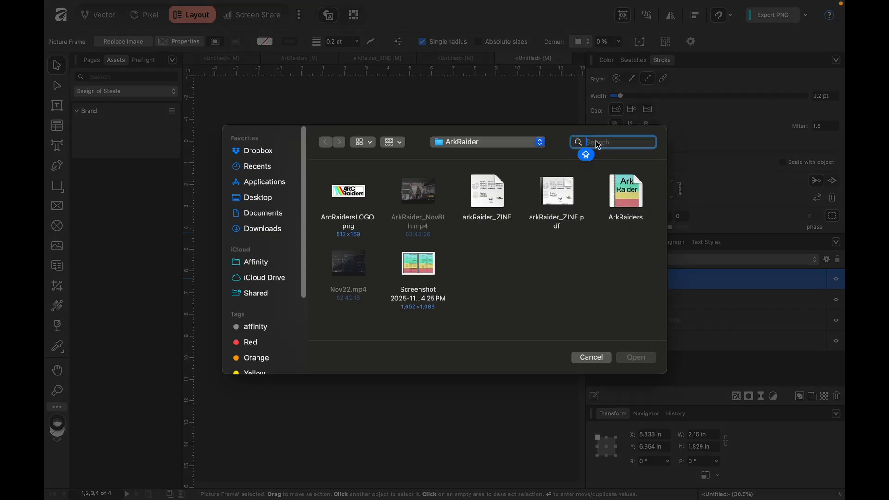
pyautogui.press('Return')
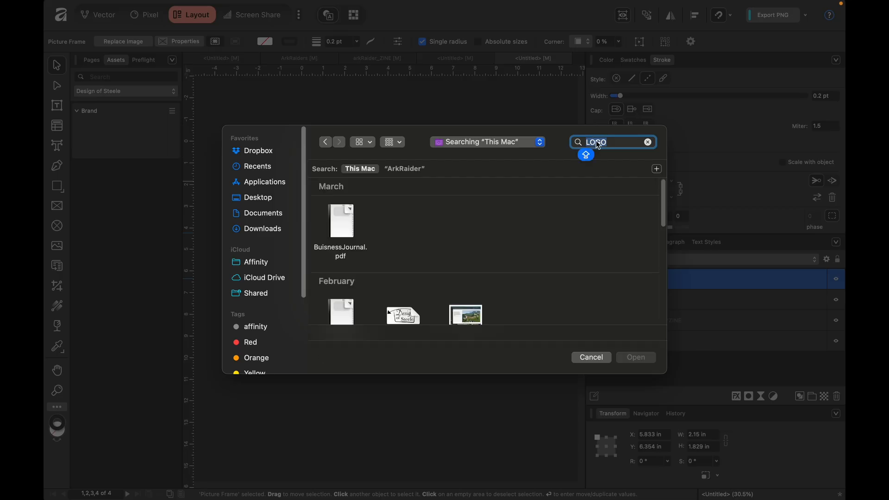
pyautogui.scroll(-3, 571, 259)
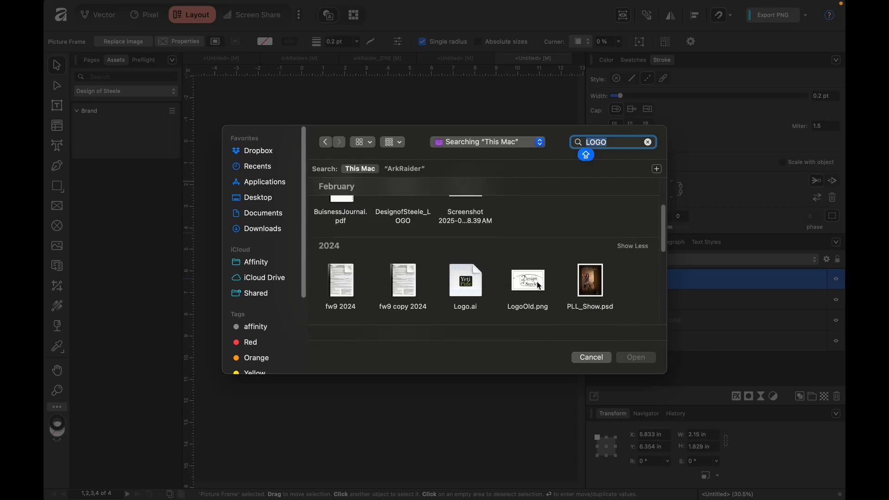
pyautogui.click(538, 286)
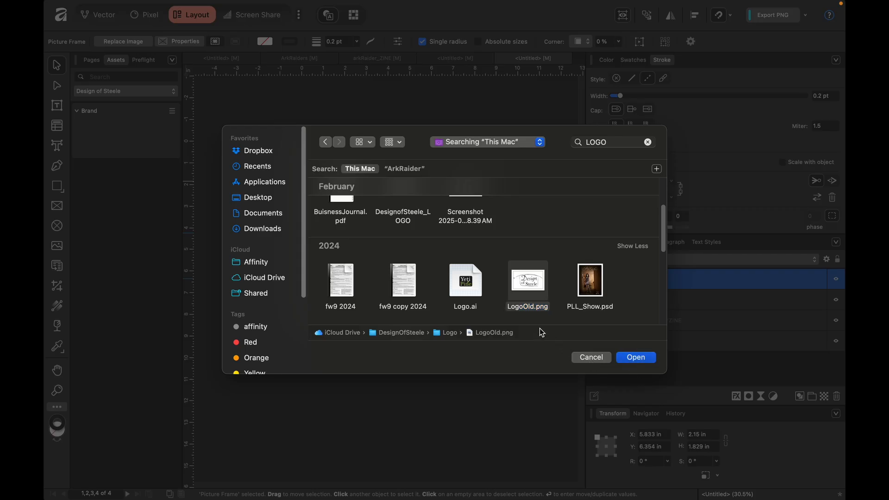
pyautogui.click(635, 357)
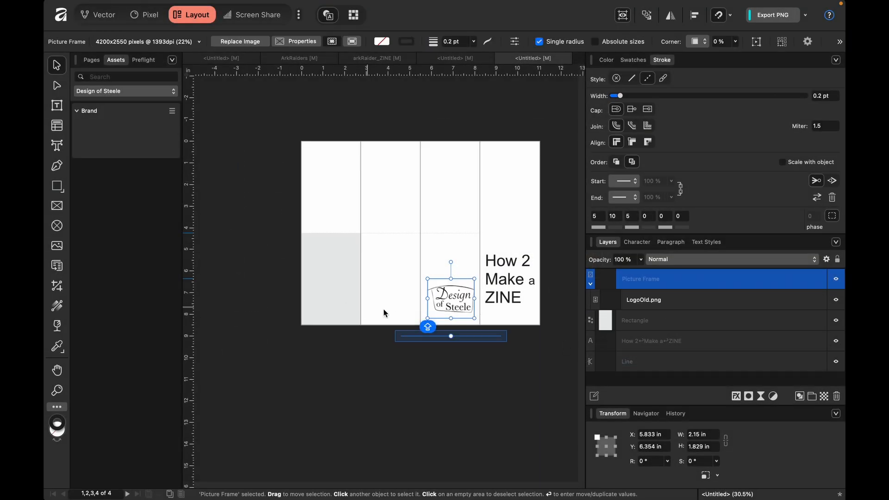
# Step: Add the LogoOld.png image inside the picture frame to the Brand asset category
pyautogui.click(659, 307)
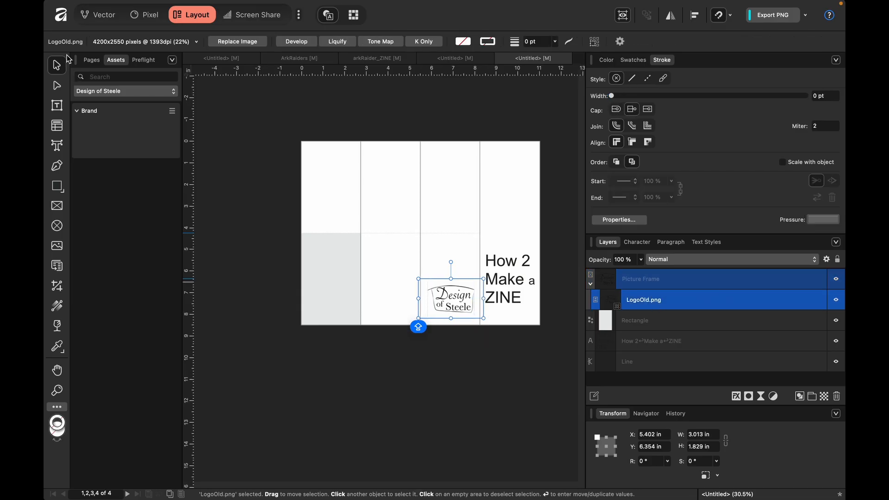
pyautogui.click(173, 114)
pyautogui.click(207, 184)
# Step: Place the Brand logo asset across the upper pages at about 7.45 by 2.61 in and move its layer out above the picture frame
pyautogui.moveTo(96, 135); pyautogui.dragTo(408, 229)
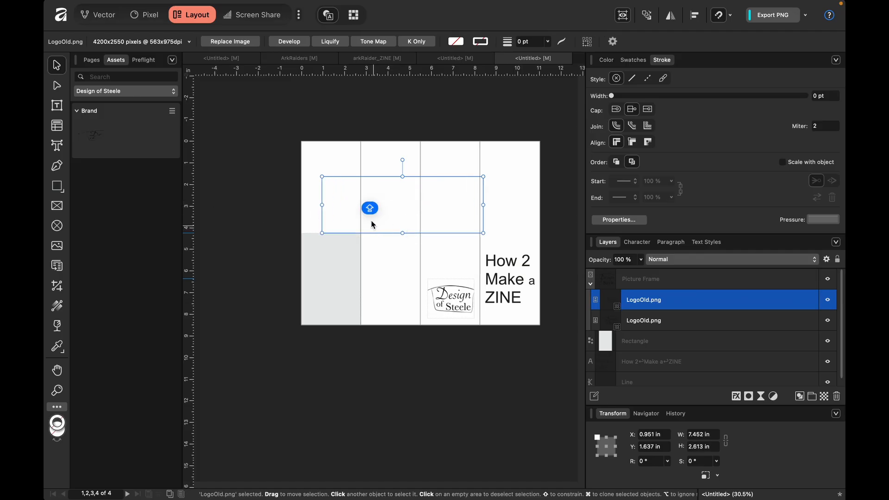
pyautogui.click(455, 214)
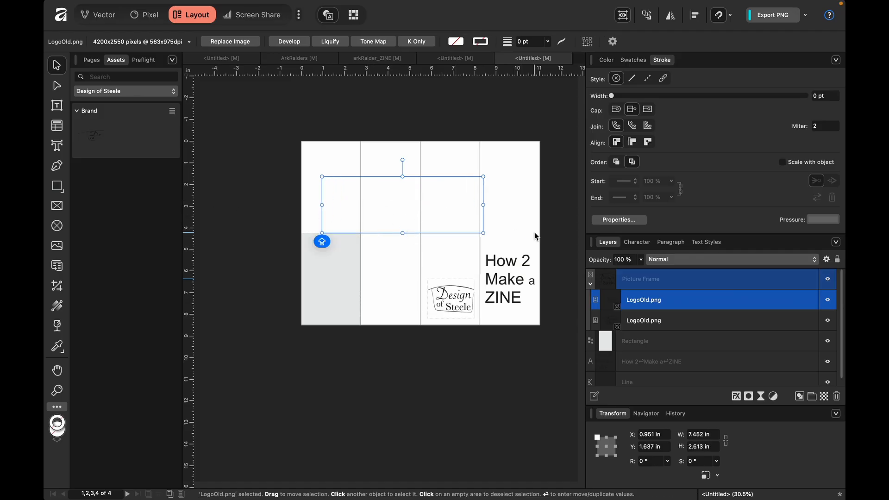
pyautogui.moveTo(653, 302); pyautogui.dragTo(639, 262)
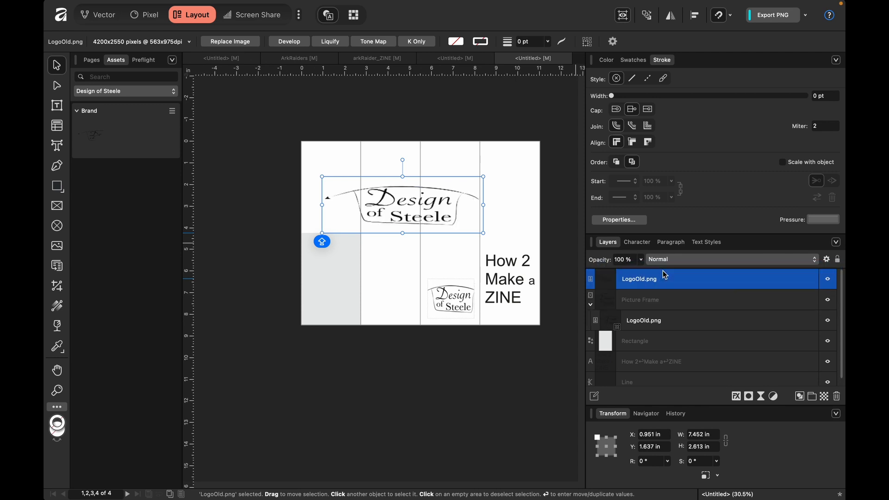
pyautogui.moveTo(402, 232)
pyautogui.mouseDown()
pyautogui.moveTo(407, 262)
pyautogui.moveTo(406, 232)
pyautogui.mouseUp()
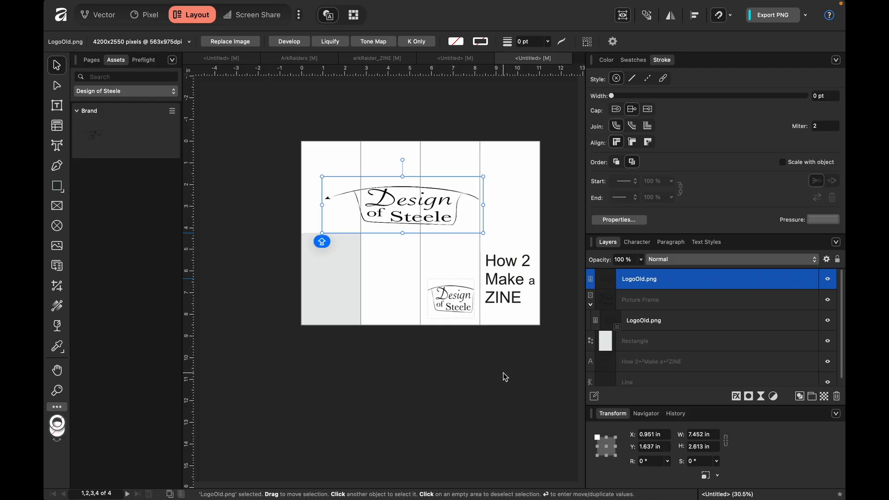
# Step: Undo the layer move and the placement of the logo asset, and select the picture frame
pyautogui.press('super+z')
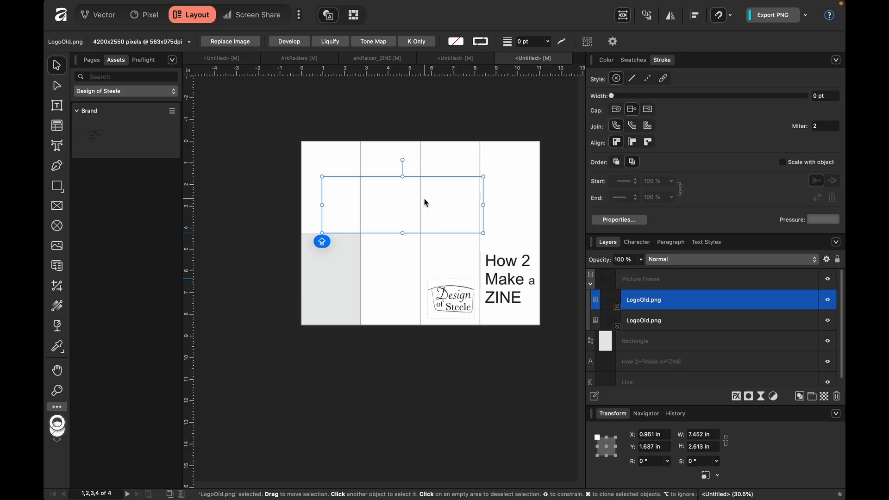
pyautogui.press('super+z')
pyautogui.click(652, 279)
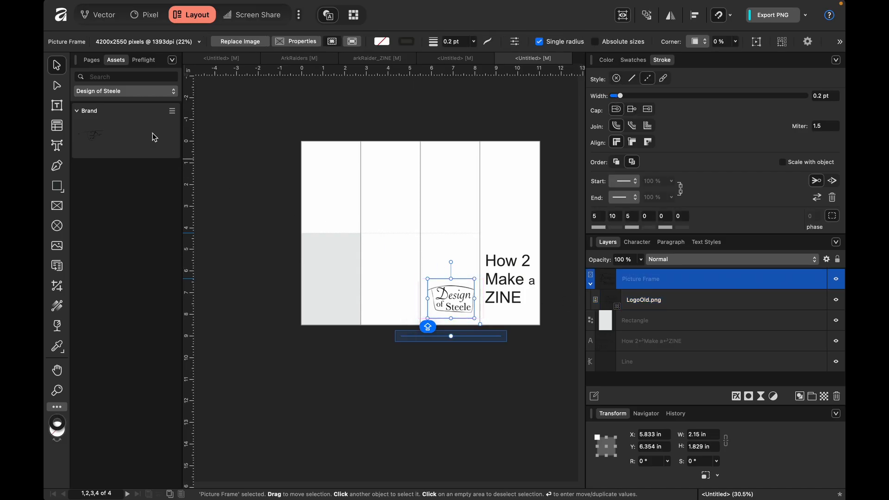
# Step: Place the Brand logo asset just above the rectangle layer at about 8.1 by 2.84 in, and delete that copy
pyautogui.click(631, 319)
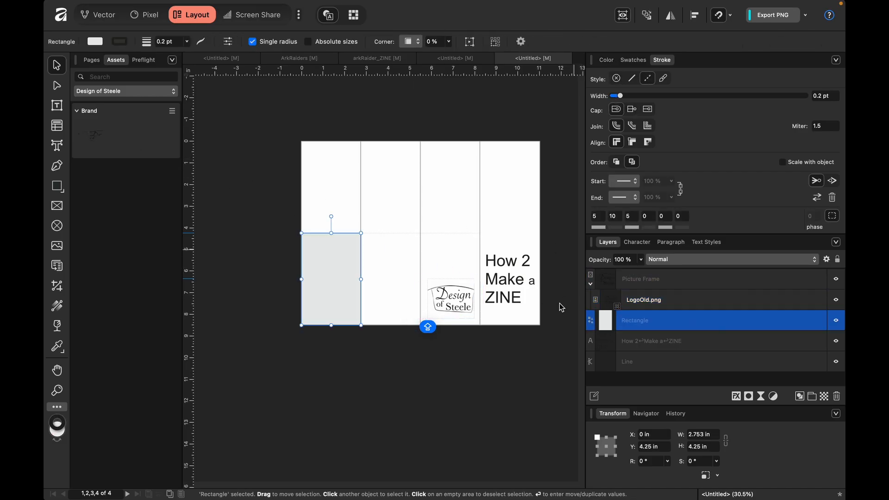
pyautogui.moveTo(91, 133); pyautogui.dragTo(445, 162)
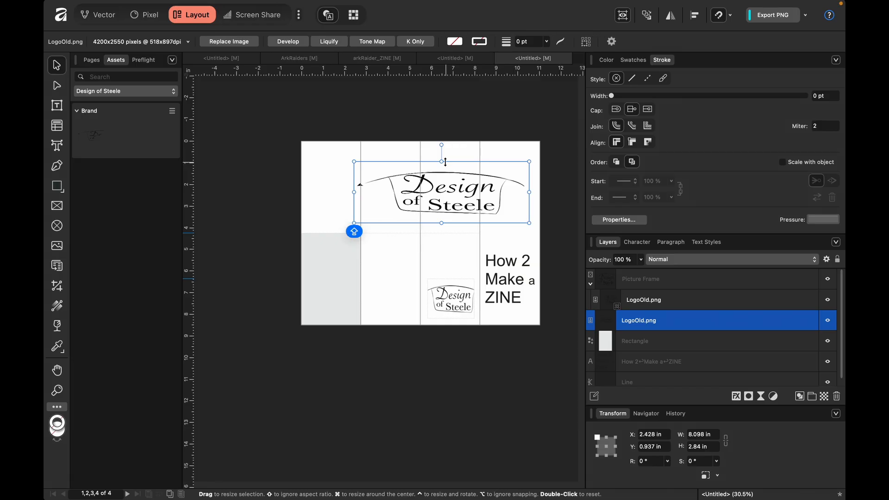
pyautogui.press('Delete')
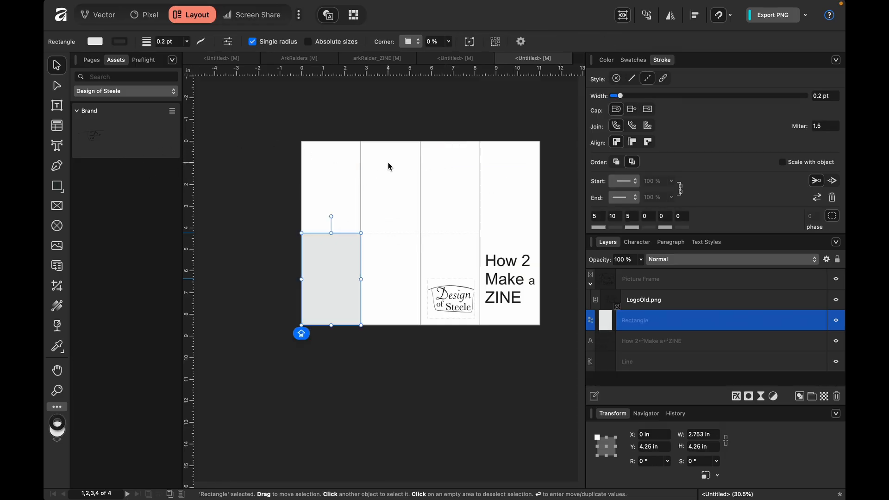
# Step: Delete the picture frame holding the logo and remove the LogoOld.png asset from the Brand category
pyautogui.click(461, 296)
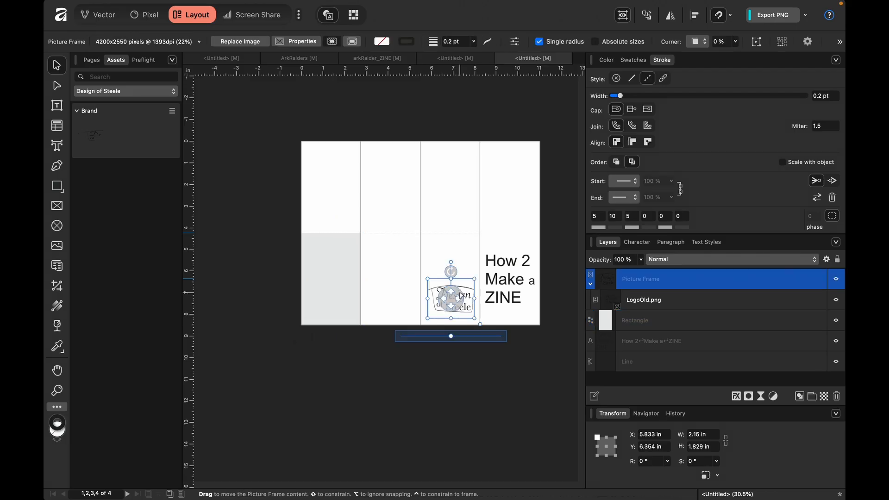
pyautogui.press('Delete')
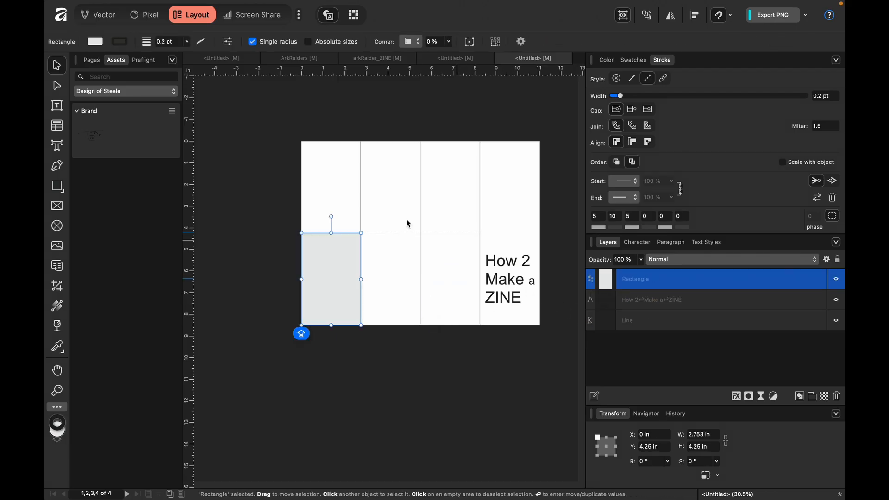
pyautogui.rightClick(94, 138)
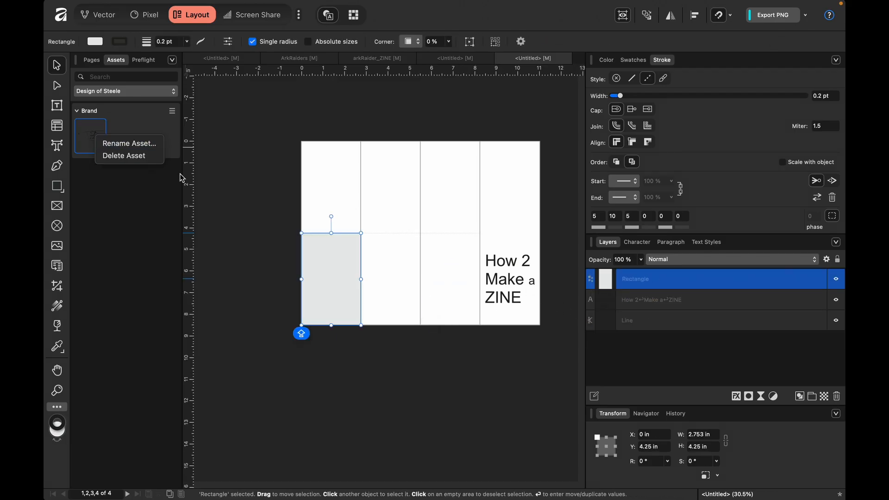
pyautogui.click(142, 163)
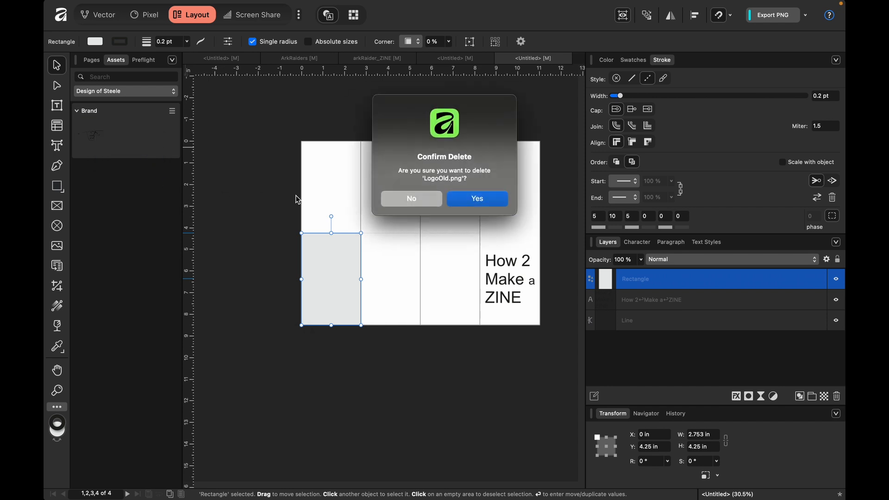
pyautogui.click(477, 200)
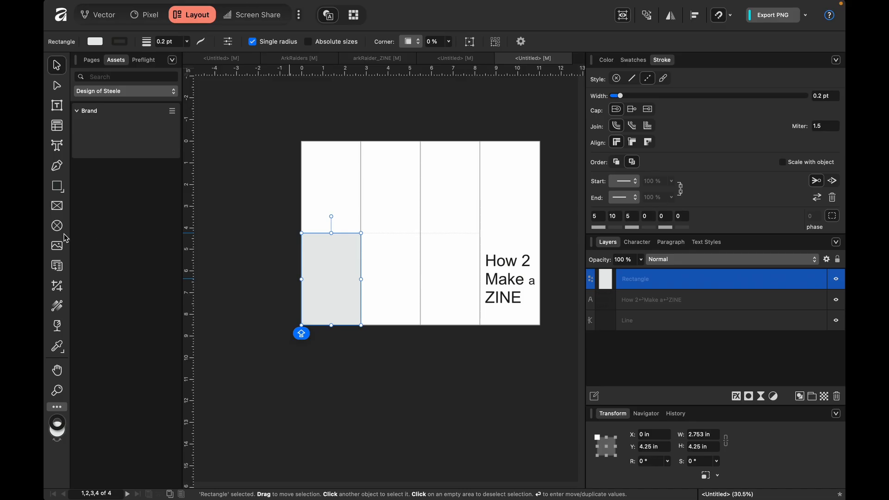
# Step: Start placing an image and browse to the Logo folder inside DesignOfSteele
pyautogui.click(58, 248)
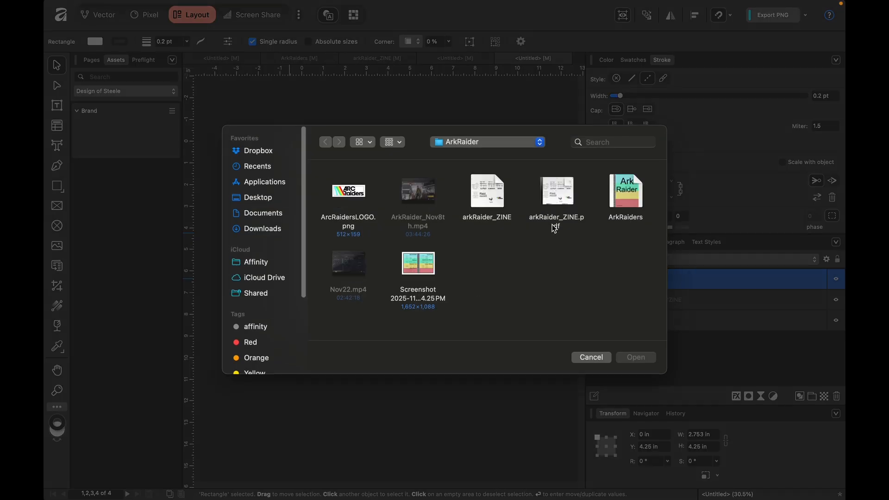
pyautogui.click(260, 198)
pyautogui.doubleClick(364, 271)
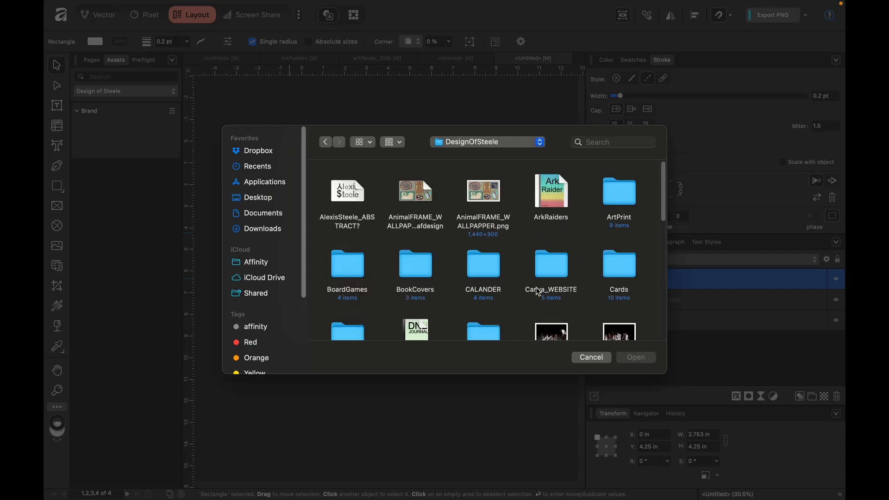
pyautogui.scroll(-3, 574, 291)
pyautogui.scroll(-5, 574, 291)
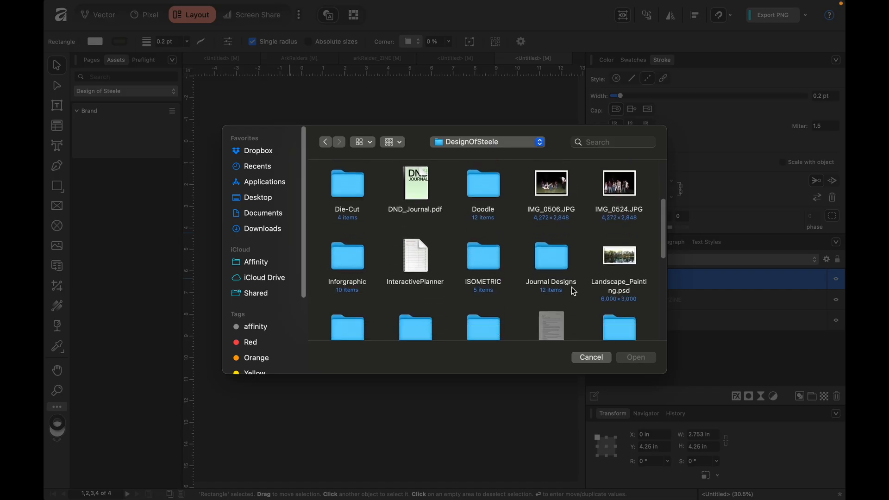
pyautogui.scroll(-4, 574, 291)
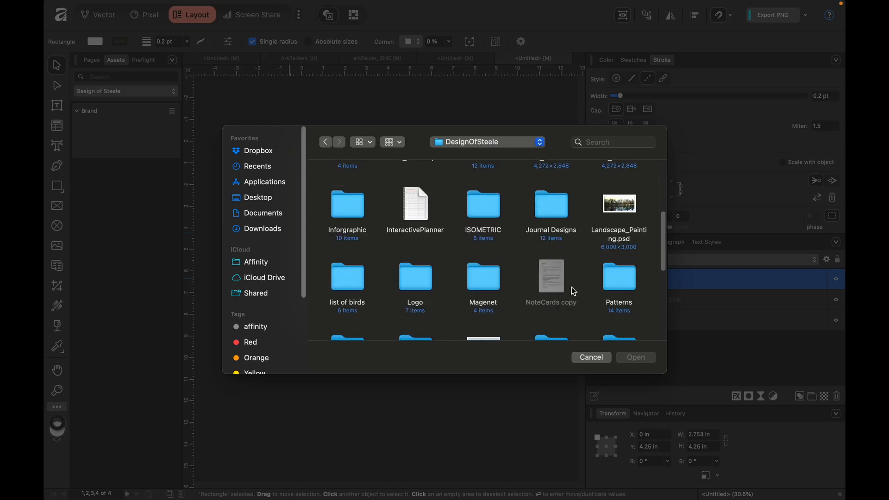
pyautogui.doubleClick(412, 238)
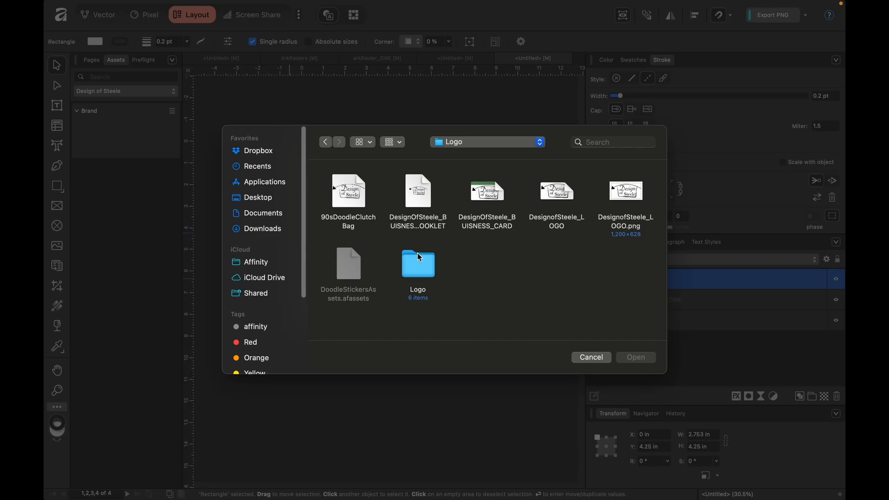
pyautogui.doubleClick(419, 273)
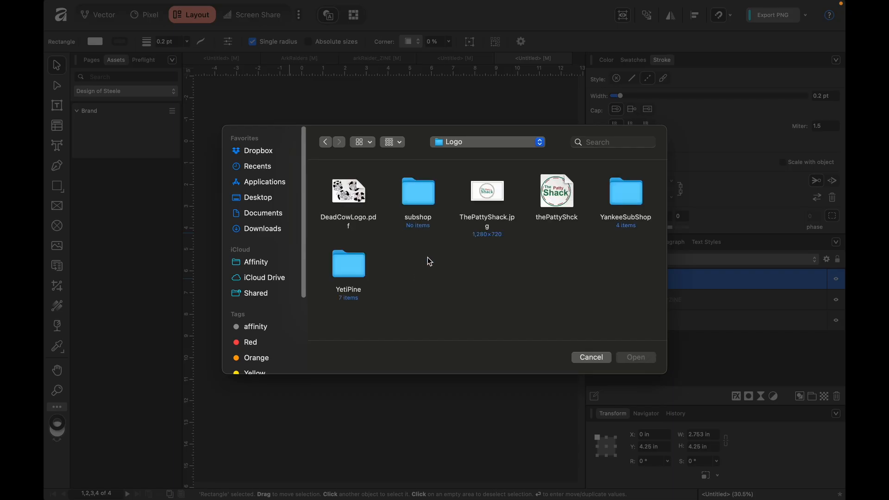
pyautogui.click(325, 142)
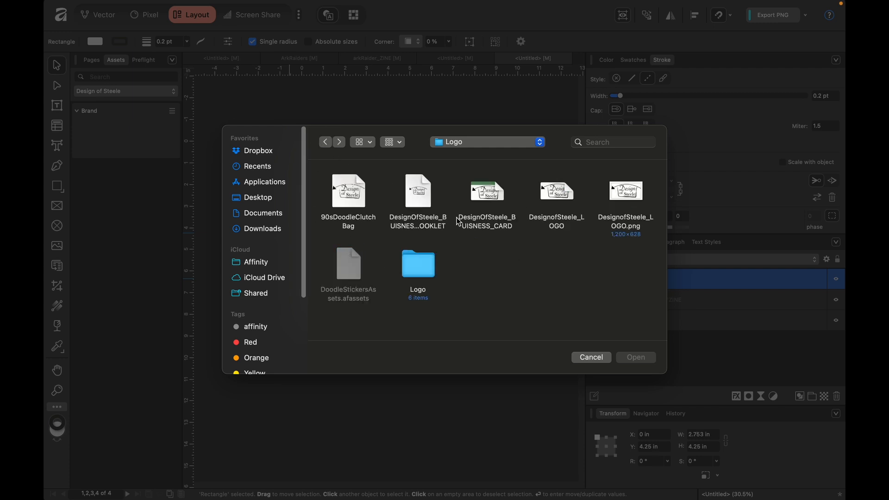
# Step: Place DesignofSteele_LOGO.png across the pages at about 9.4 by 4.92 in
pyautogui.click(557, 197)
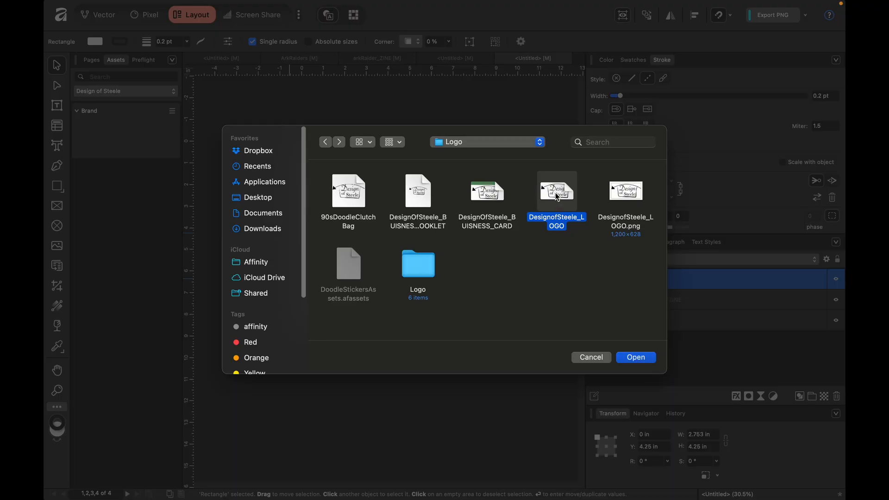
pyautogui.click(622, 188)
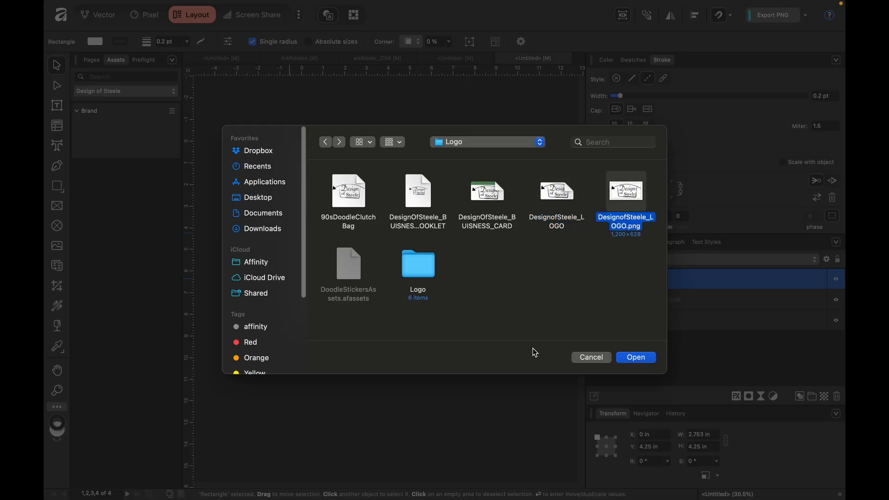
pyautogui.click(637, 360)
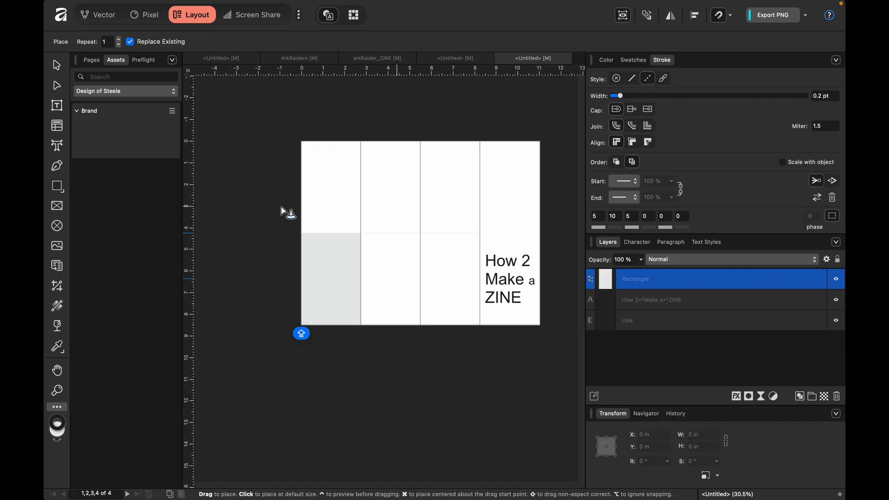
pyautogui.moveTo(330, 172); pyautogui.dragTo(528, 301)
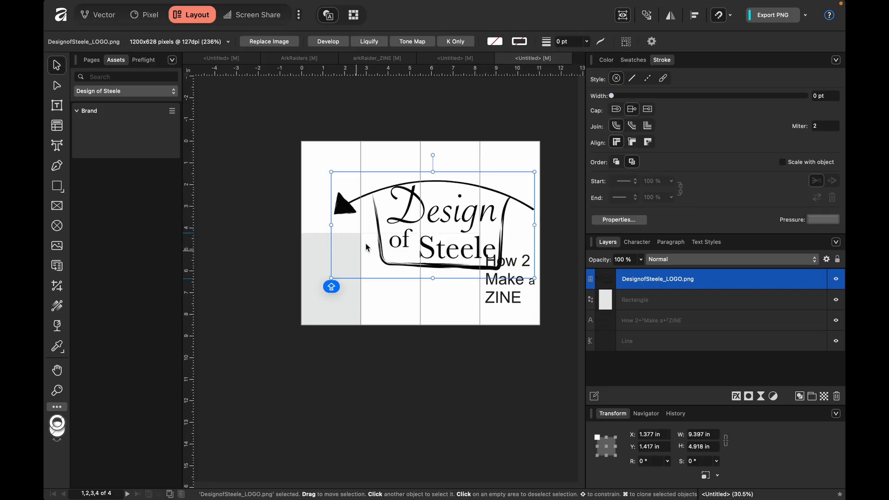
# Step: Add the placed DesignofSteele_LOGO.png to the Brand assets and replace it on the pages with a copy of the new asset
pyautogui.moveTo(424, 229); pyautogui.dragTo(81, 143)
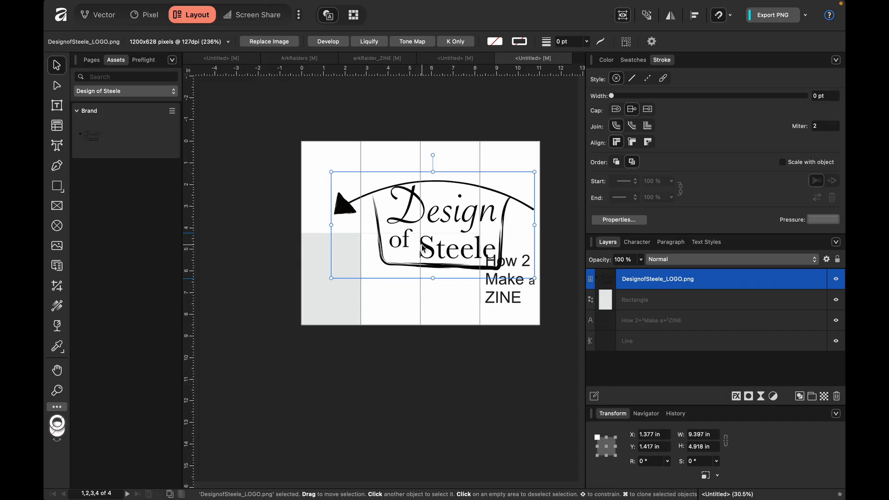
pyautogui.press('Delete')
pyautogui.moveTo(90, 135); pyautogui.dragTo(420, 266)
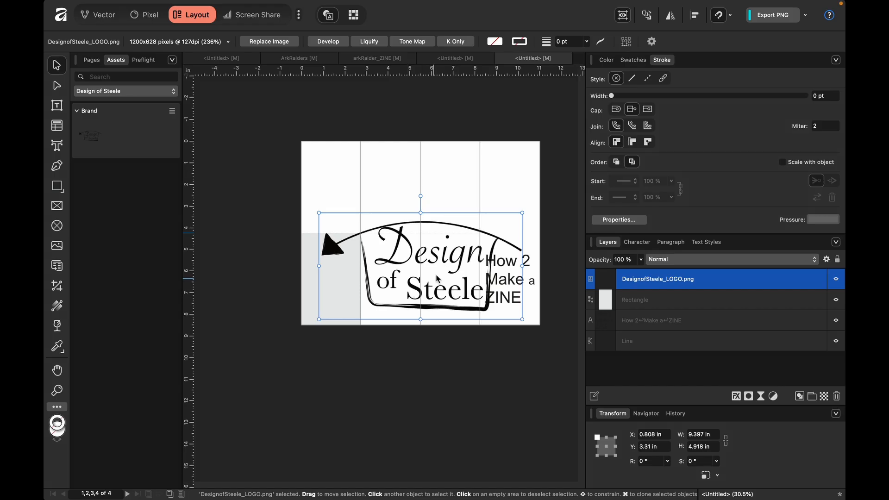
# Step: Shrink the logo to about 1.19 by 0.62 in and move it to the bottom centre of the third lower page
pyautogui.moveTo(523, 212); pyautogui.dragTo(377, 367)
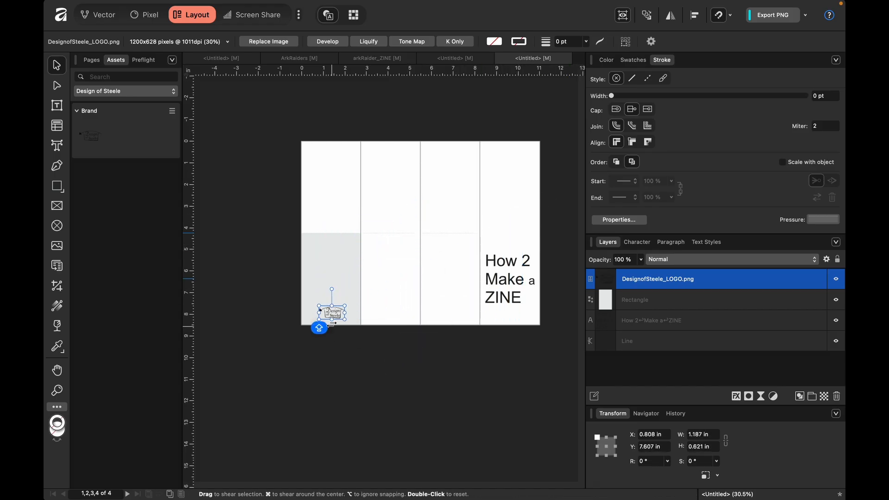
pyautogui.moveTo(340, 314); pyautogui.dragTo(458, 314)
pyautogui.scroll(-1, 449, 424)
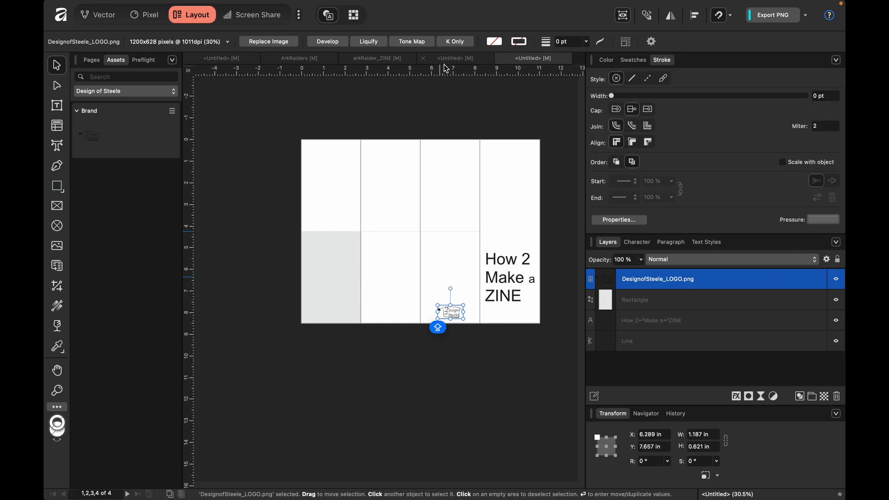
# Step: Enlarge the logo to about 1.55 by 0.81 in, up to a horizontal guide under the cover title, and remove that guide
pyautogui.moveTo(447, 70); pyautogui.dragTo(453, 312)
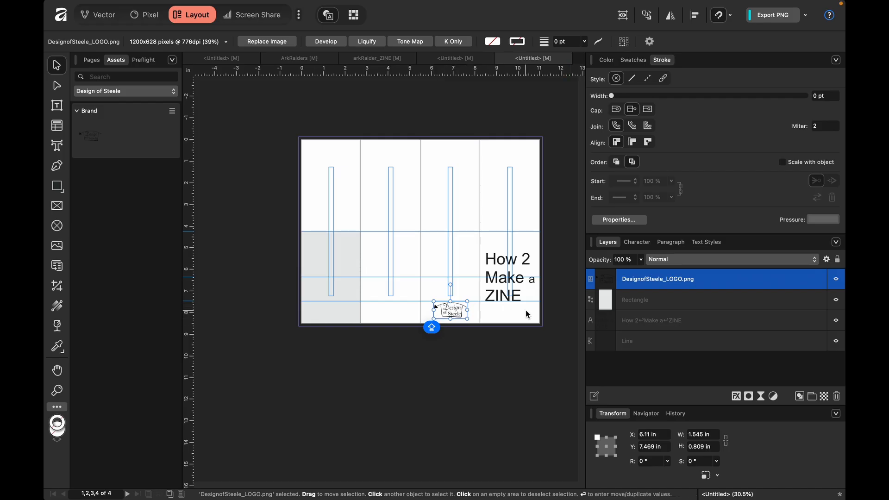
pyautogui.click(451, 350)
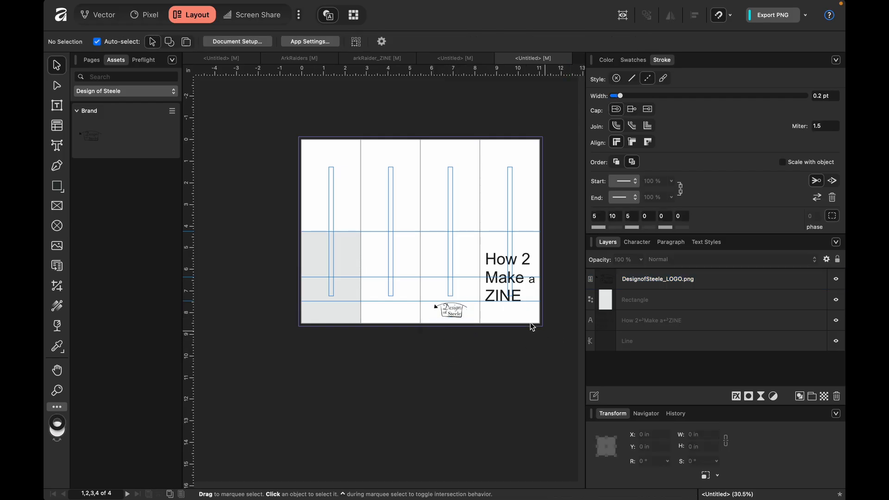
pyautogui.moveTo(311, 301); pyautogui.dragTo(307, 394)
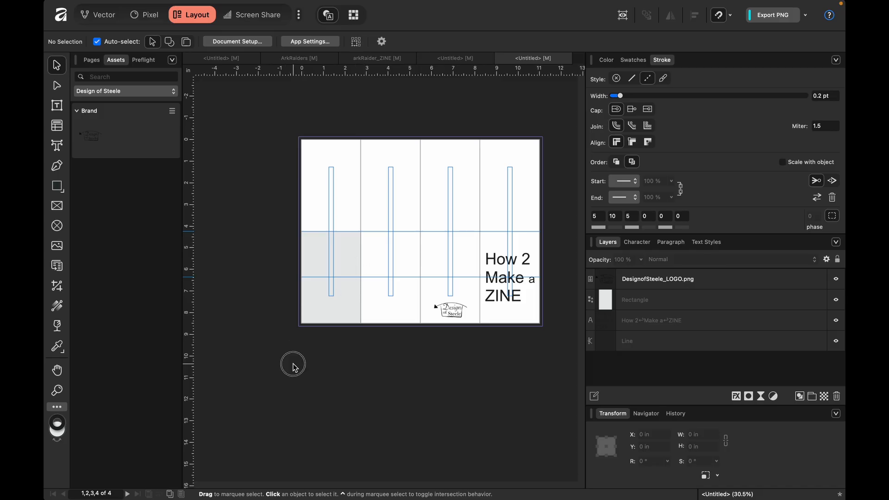
# Step: Switch to the preview without guides and reduce the grey rectangle on the first lower page to about 0.217 in high
pyautogui.click(622, 15)
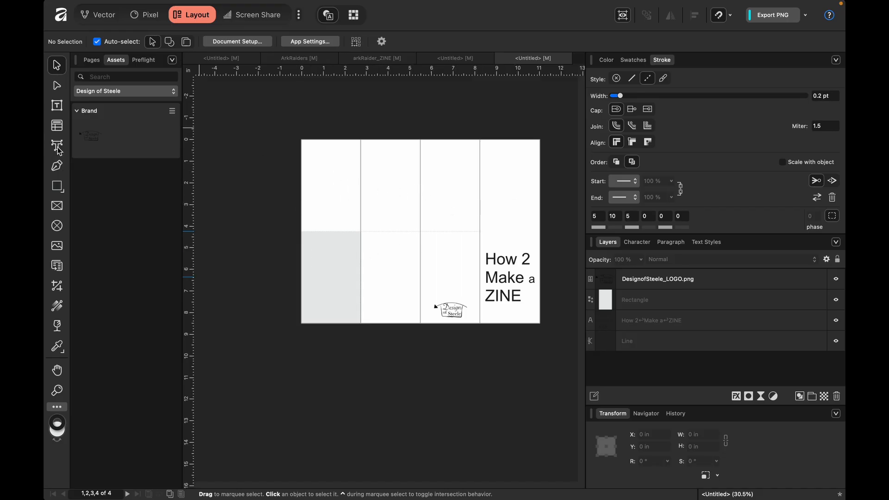
pyautogui.click(350, 241)
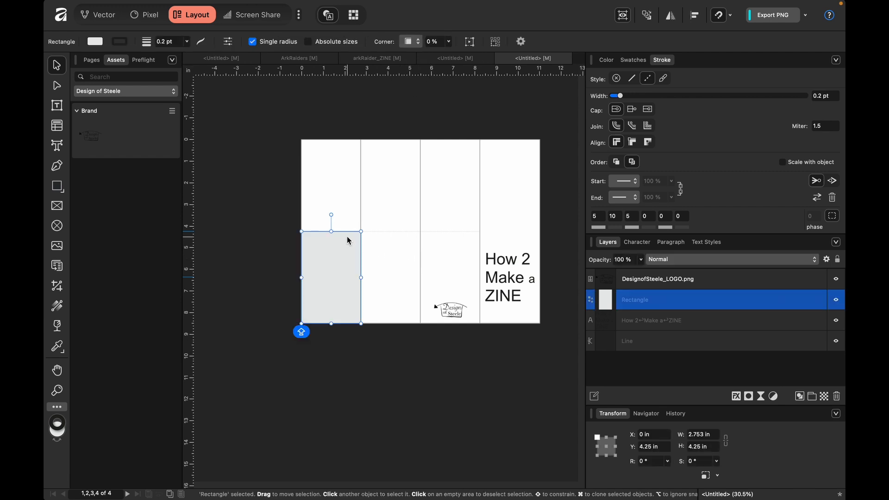
pyautogui.moveTo(331, 323); pyautogui.dragTo(333, 236)
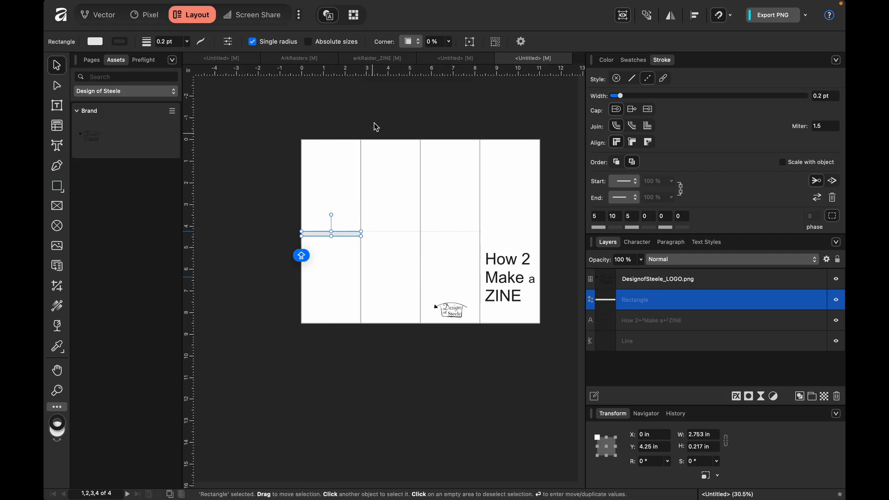
# Step: Using the thin rectangle as a spacer, add horizontal guides about 0.217 in below and above the middle fold line
pyautogui.moveTo(384, 73); pyautogui.dragTo(406, 236)
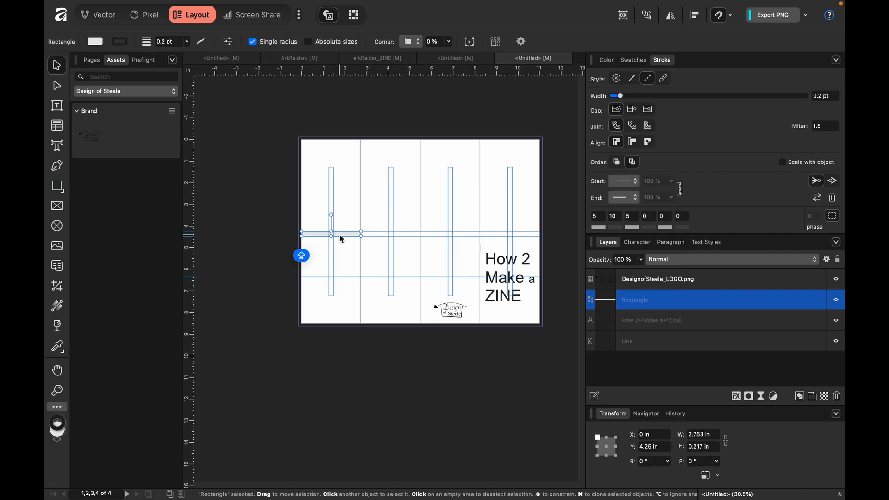
pyautogui.moveTo(341, 237); pyautogui.dragTo(342, 232)
pyautogui.moveTo(420, 70); pyautogui.dragTo(411, 229)
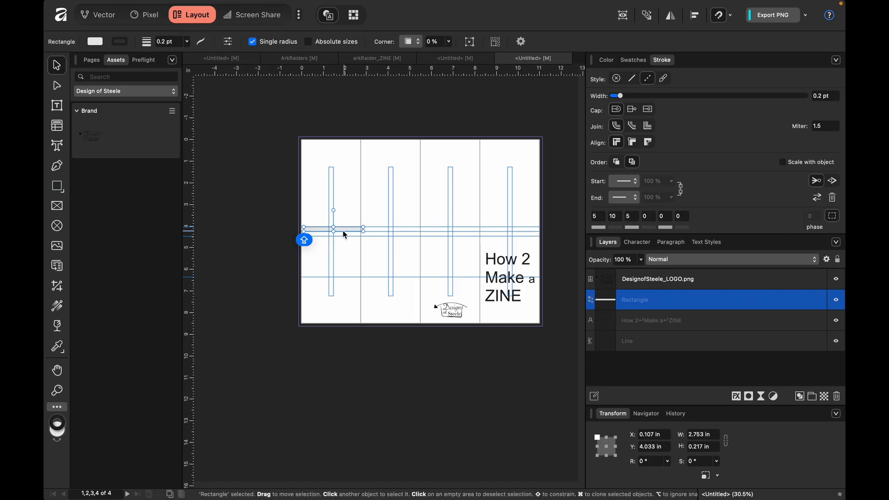
# Step: Using the same spacer rectangle, add horizontal guides about 0.217 in inside the sheet's top and bottom edges
pyautogui.moveTo(333, 234); pyautogui.dragTo(339, 143)
pyautogui.moveTo(387, 77); pyautogui.dragTo(353, 324)
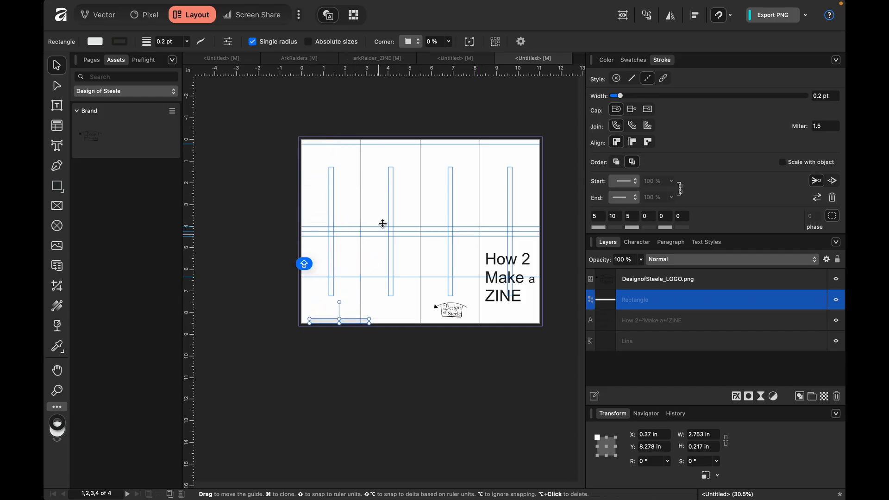
pyautogui.moveTo(349, 325); pyautogui.dragTo(348, 323)
pyautogui.moveTo(391, 73); pyautogui.dragTo(544, 264)
# Step: Position the spacer rectangle, rotated to -90° and about 11.14 in long, at the centre fold and add vertical guides on both sides of it
pyautogui.moveTo(421, 226); pyautogui.dragTo(482, 232)
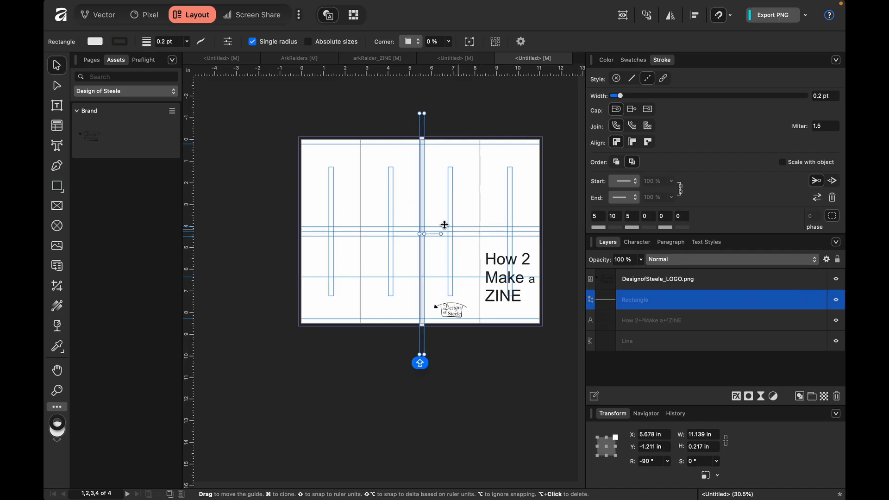
pyautogui.moveTo(422, 205)
pyautogui.mouseDown()
pyautogui.moveTo(429, 210)
pyautogui.moveTo(421, 213)
pyautogui.mouseUp()
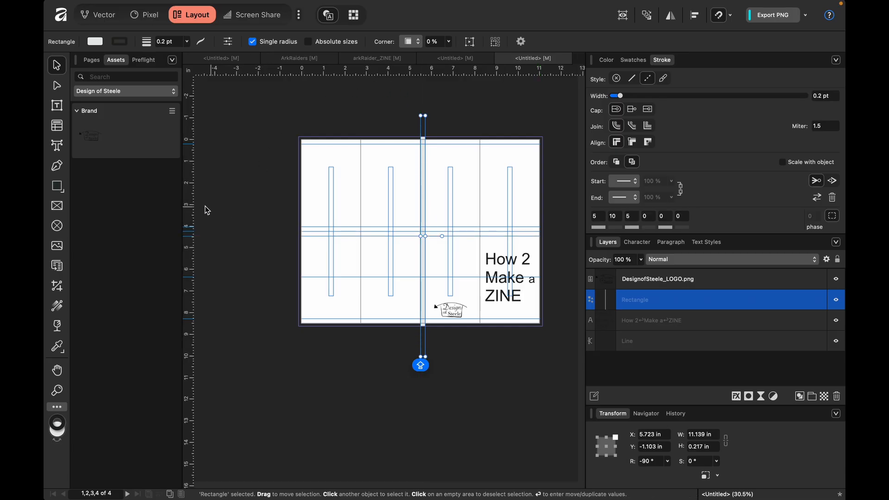
pyautogui.moveTo(189, 208); pyautogui.dragTo(418, 250)
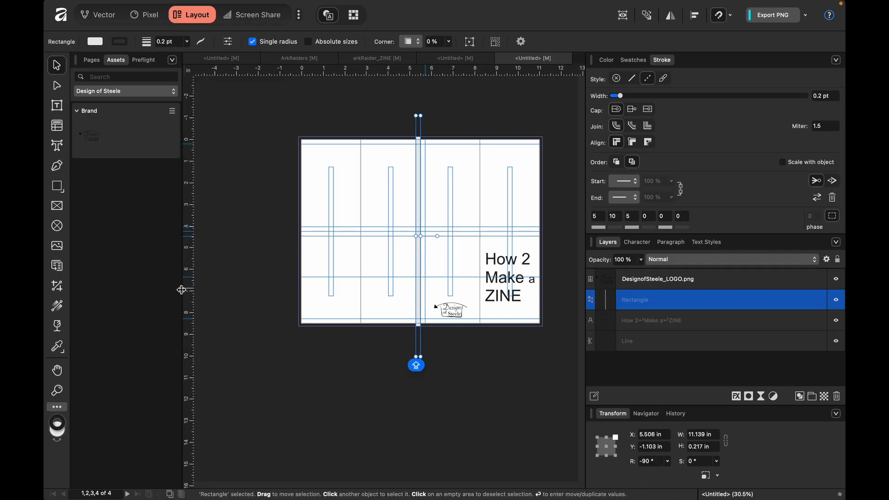
pyautogui.moveTo(194, 271); pyautogui.dragTo(363, 301)
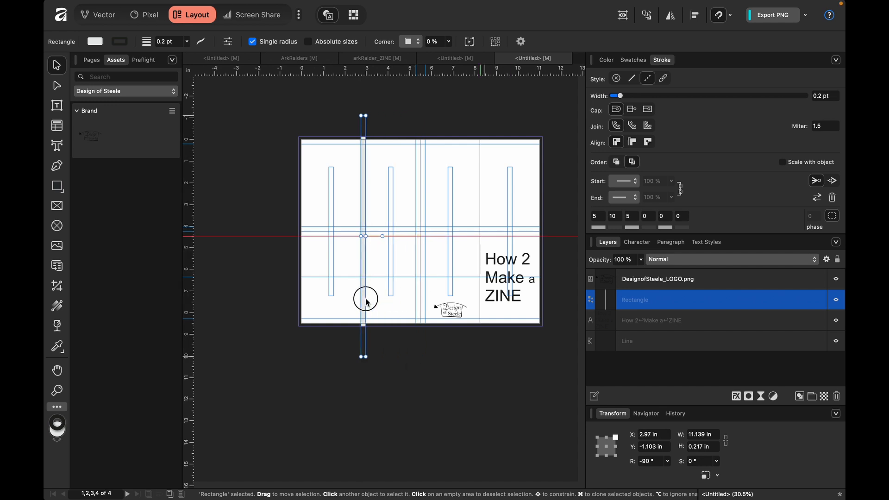
# Step: Using the rotated spacer rectangle, add vertical guides about 0.217 in on both sides of the left fold and inside the sheet's left edge
pyautogui.moveTo(189, 287); pyautogui.dragTo(363, 312)
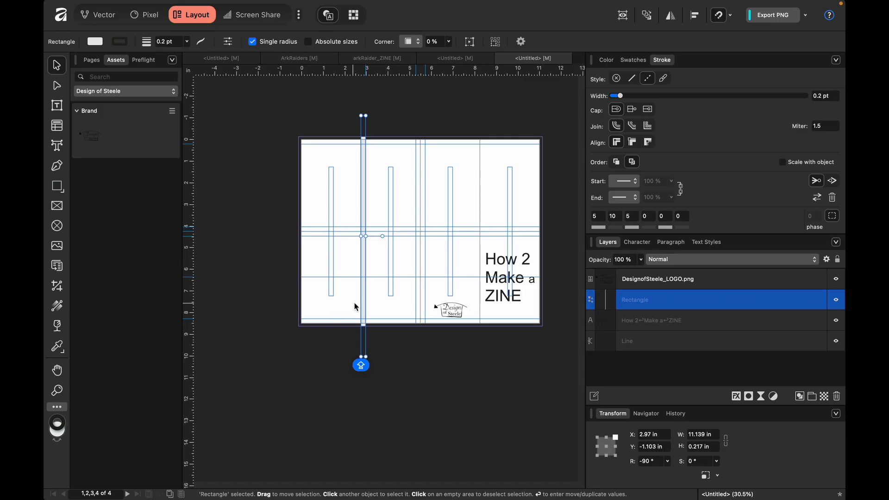
pyautogui.moveTo(362, 304); pyautogui.dragTo(357, 306)
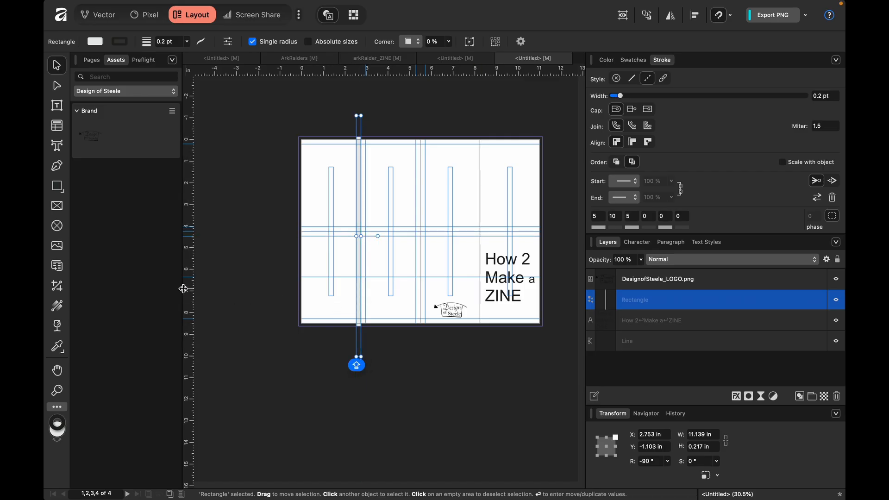
pyautogui.moveTo(192, 296); pyautogui.dragTo(304, 315)
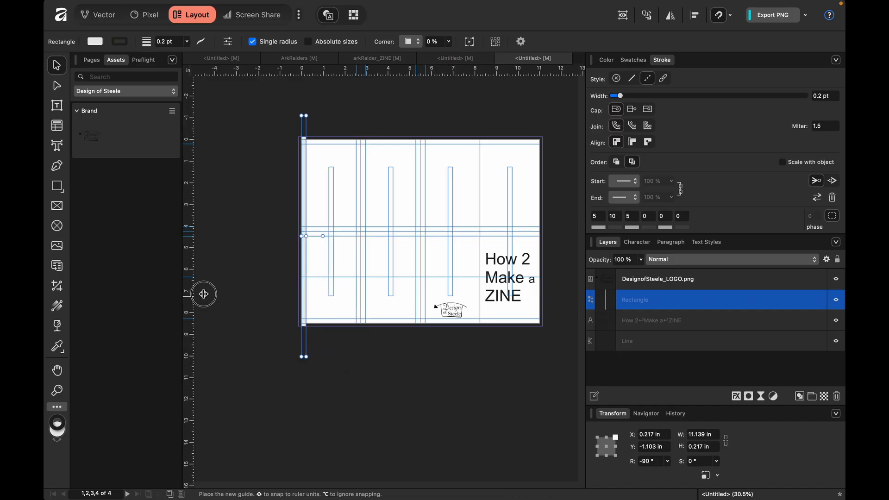
# Step: Move the spacer rectangle to each side of the rightmost fold and add vertical guides about 0.217 in from that fold
pyautogui.moveTo(303, 304); pyautogui.dragTo(478, 313)
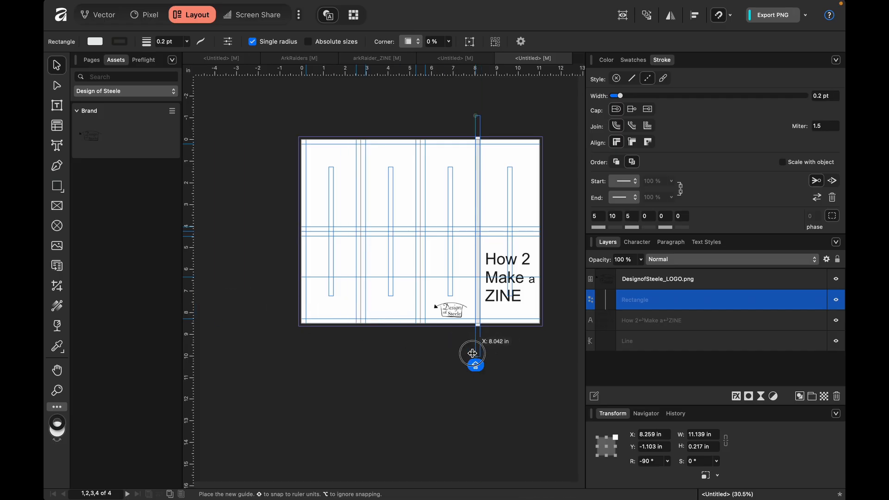
pyautogui.moveTo(474, 298)
pyautogui.mouseDown()
pyautogui.moveTo(504, 303)
pyautogui.moveTo(483, 302)
pyautogui.mouseUp()
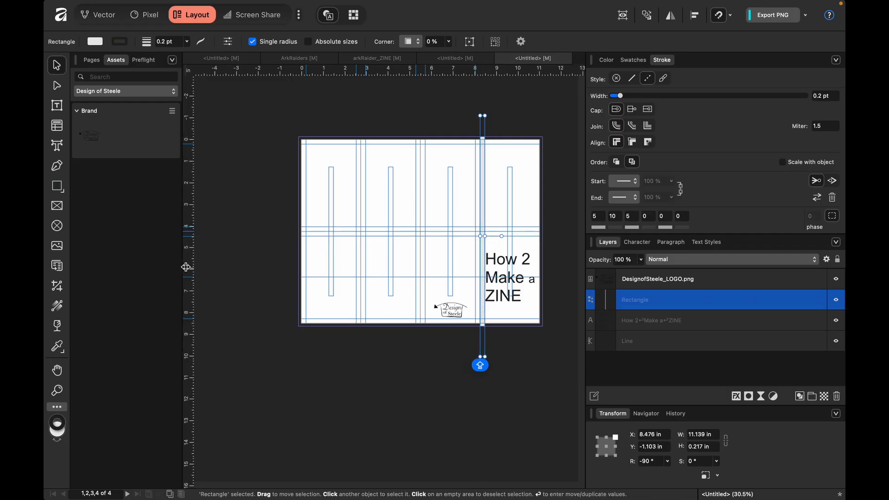
pyautogui.moveTo(192, 275); pyautogui.dragTo(484, 309)
# Step: Add a vertical guide about 0.217 in inside the sheet's right edge and restore the accidentally moved horizontal guide across the lower pages
pyautogui.moveTo(484, 273); pyautogui.dragTo(537, 270)
pyautogui.moveTo(189, 278); pyautogui.dragTo(266, 295)
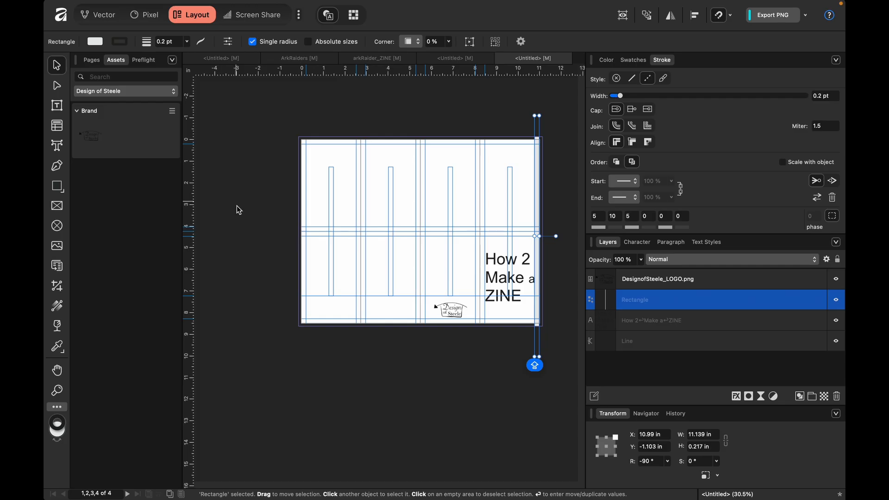
pyautogui.moveTo(396, 295); pyautogui.dragTo(396, 277)
pyautogui.moveTo(185, 181); pyautogui.dragTo(536, 255)
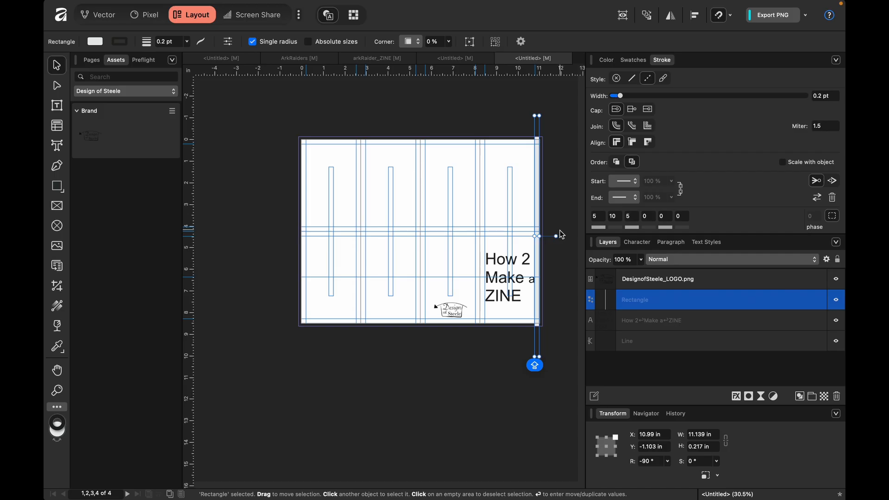
# Step: Rotate the spacer rectangle back to 0°, place it across the middle horizontal fold and enlarge its height to about 0.433 in
pyautogui.moveTo(556, 235); pyautogui.dragTo(535, 192)
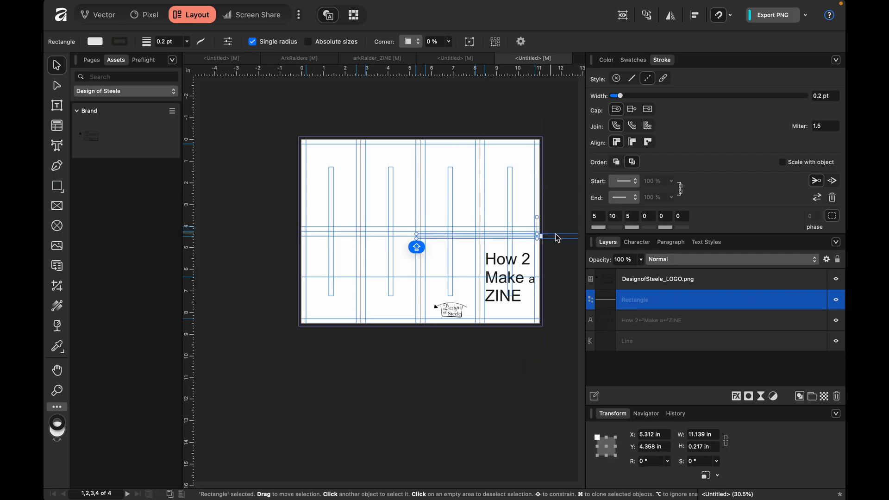
pyautogui.moveTo(561, 238); pyautogui.dragTo(442, 236)
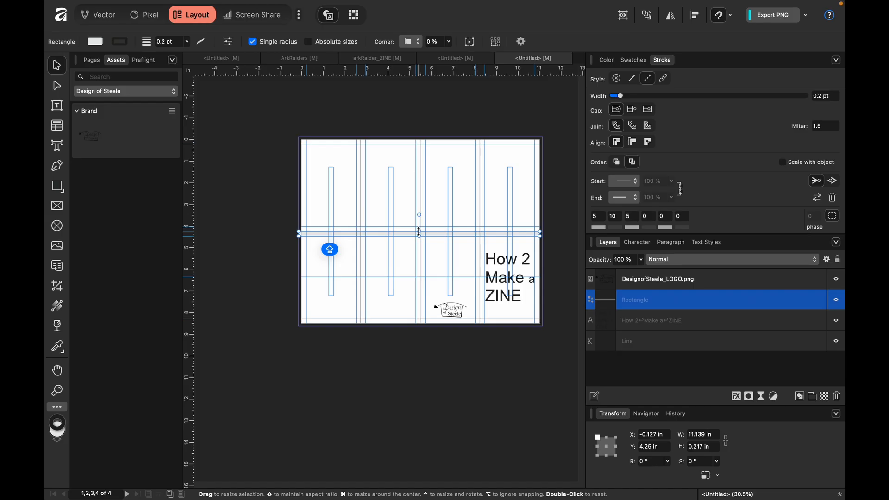
pyautogui.moveTo(419, 232); pyautogui.dragTo(419, 227)
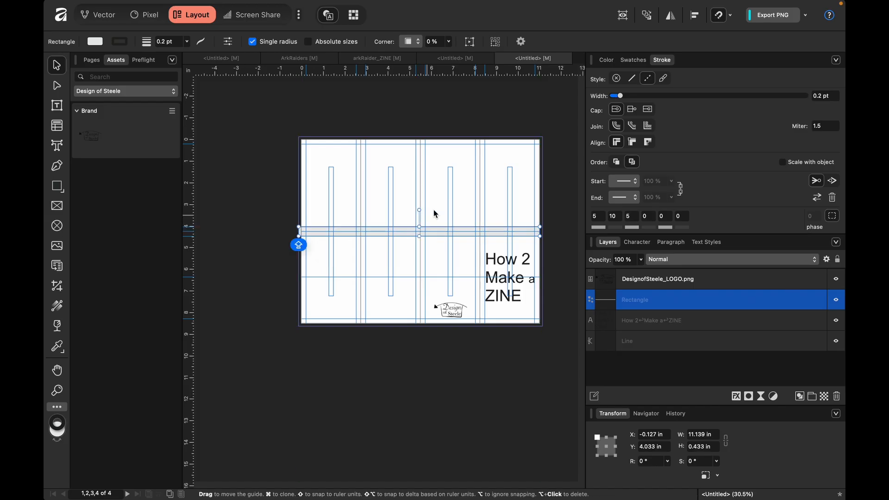
pyautogui.click(504, 125)
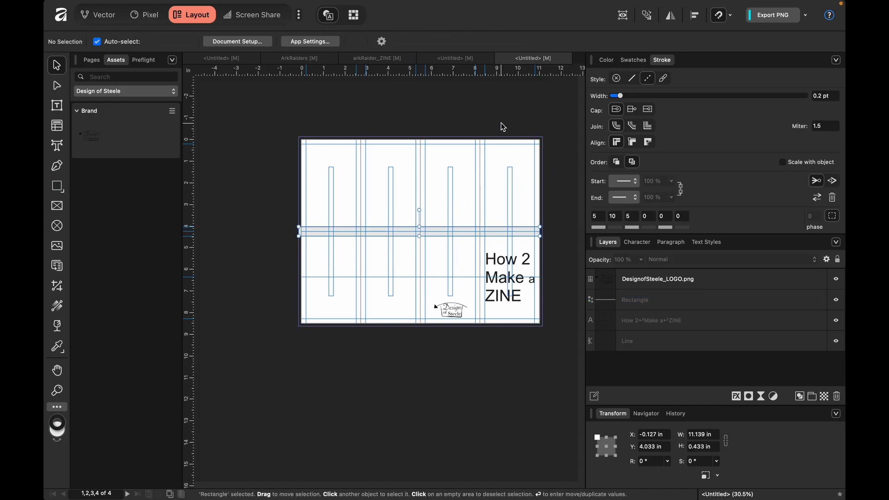
# Step: Send the middle grey strip to the bottom of the layer stack and extend it past the sheet's right edge to about 11.516 in
pyautogui.click(623, 15)
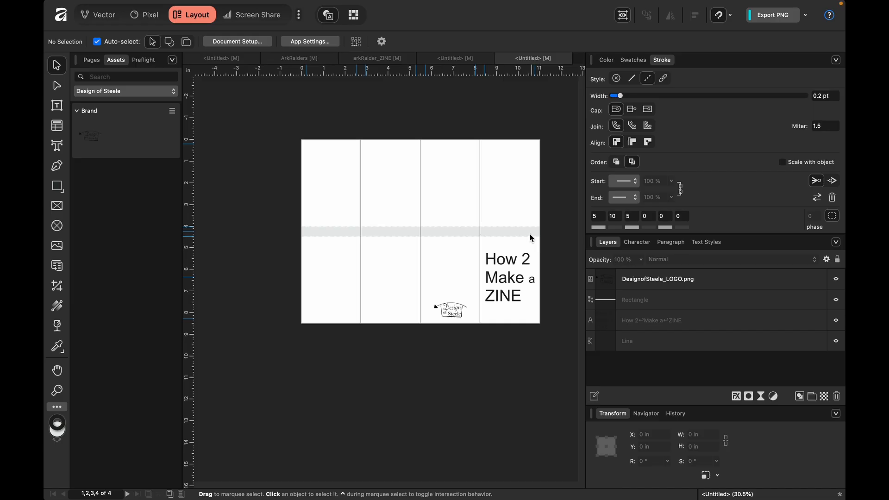
pyautogui.moveTo(642, 301); pyautogui.dragTo(645, 359)
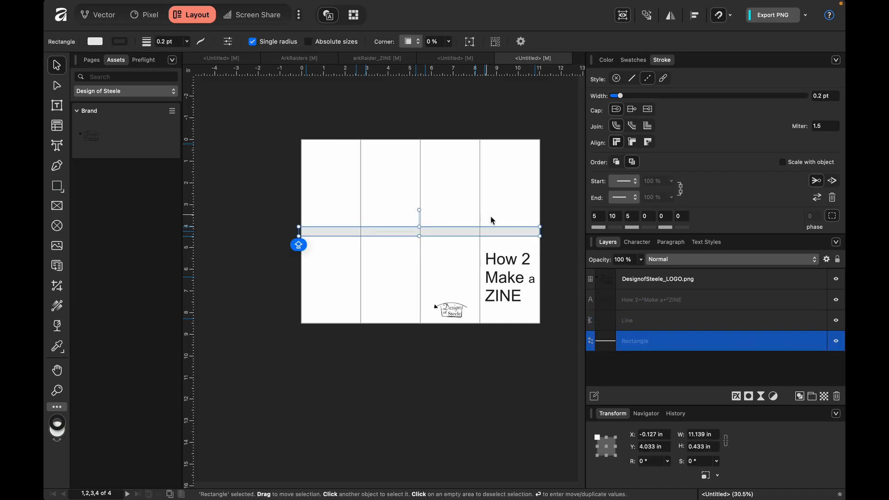
pyautogui.moveTo(540, 231); pyautogui.dragTo(550, 230)
pyautogui.click(622, 15)
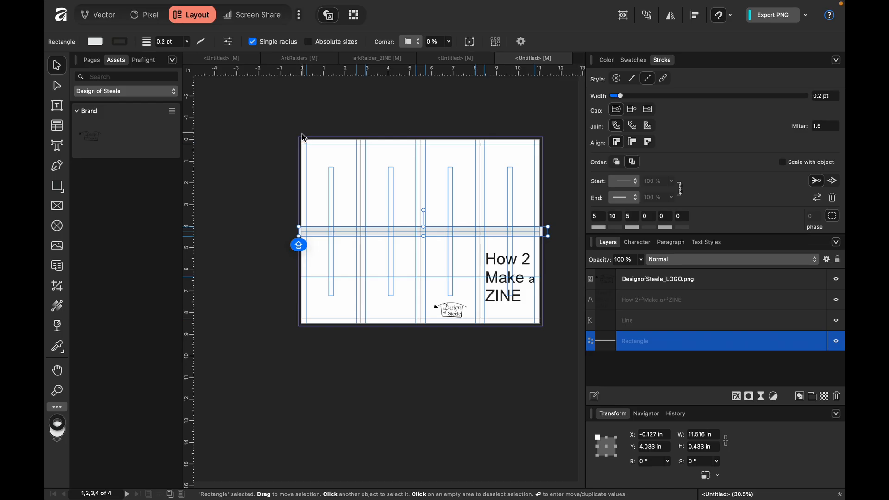
# Step: Draw a grey strip about 11.266 × 0.344 in across the top margin and bleed, and place a duplicate along the bottom margin
pyautogui.click(57, 186)
pyautogui.moveTo(341, 144)
pyautogui.mouseDown()
pyautogui.moveTo(373, 138)
pyautogui.moveTo(542, 173)
pyautogui.mouseUp()
pyautogui.moveTo(331, 143); pyautogui.dragTo(299, 139)
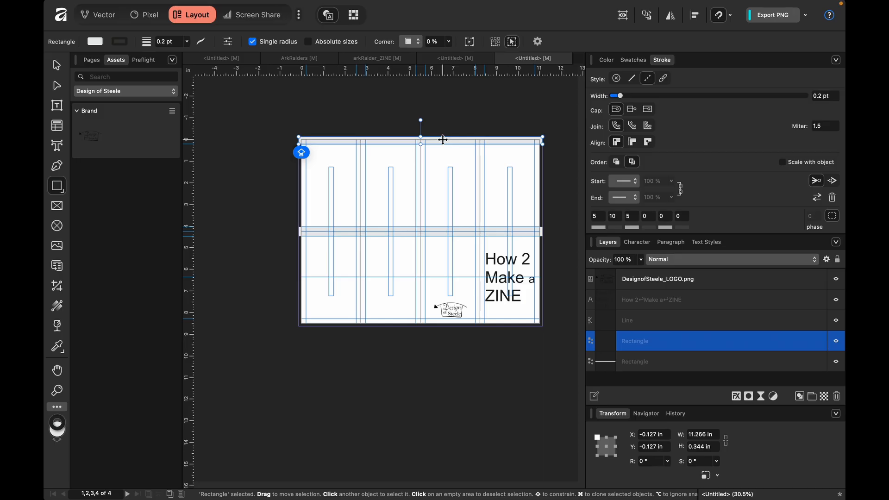
pyautogui.press('super+j')
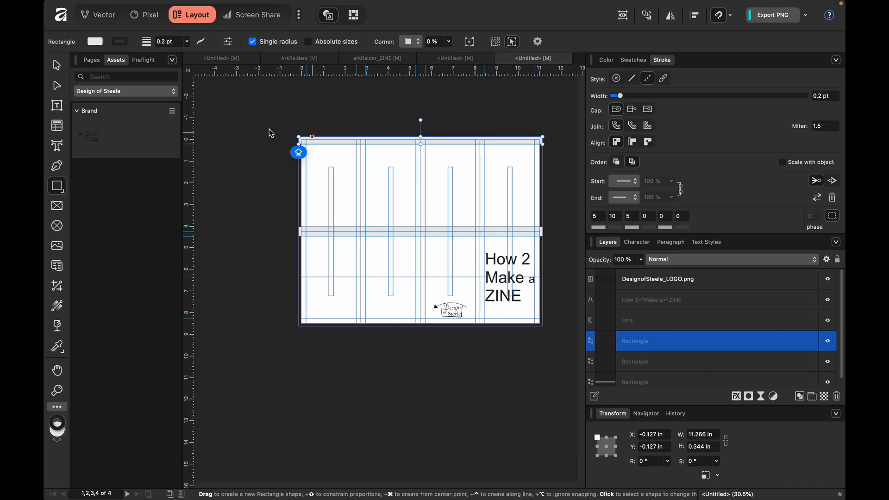
pyautogui.press('v')
pyautogui.moveTo(347, 145); pyautogui.dragTo(366, 325)
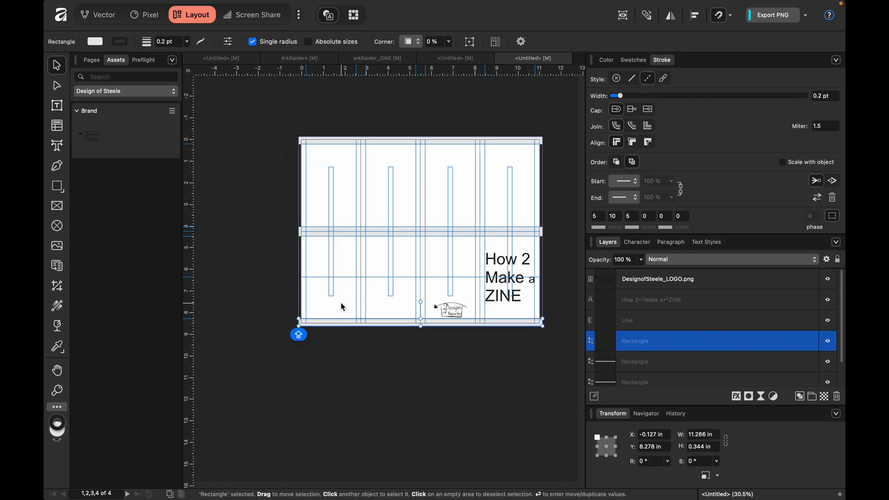
# Step: Cover the left and right margins with rotated grey strips about 8.989 in long, about 0.344 in wide left and 0.615 in wide right
pyautogui.moveTo(420, 302); pyautogui.dragTo(306, 251)
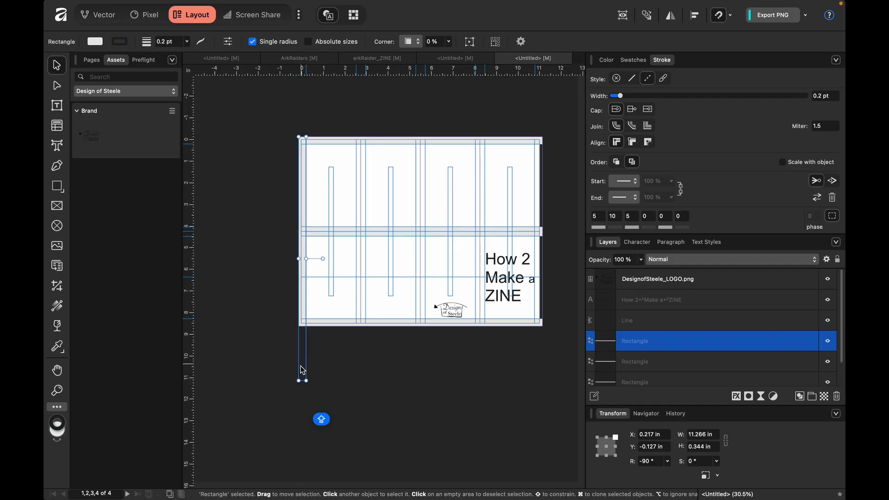
pyautogui.moveTo(304, 383); pyautogui.dragTo(306, 315)
pyautogui.press('super+j')
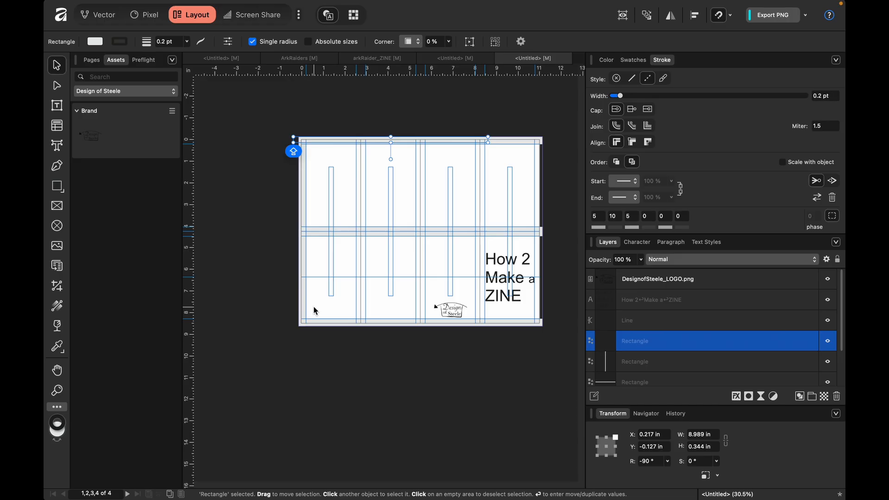
pyautogui.moveTo(391, 156); pyautogui.dragTo(349, 143)
pyautogui.moveTo(392, 159); pyautogui.dragTo(548, 230)
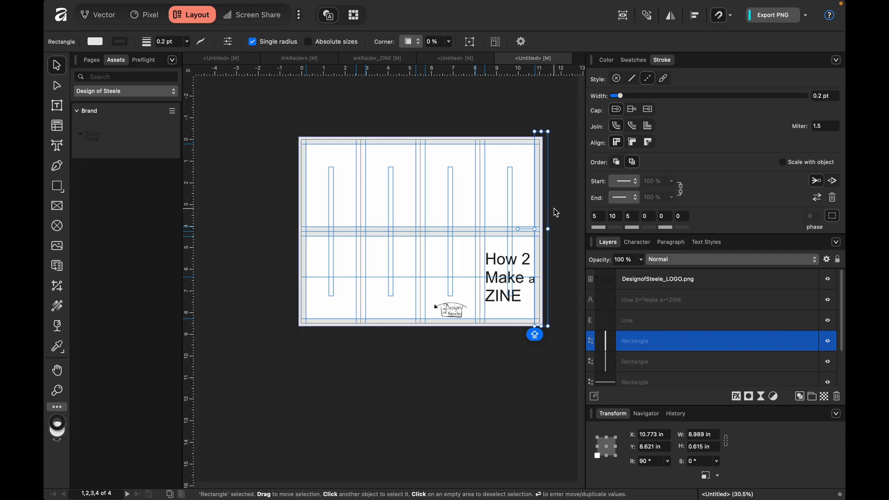
# Step: Duplicate the right margin strip, move the copy onto the left vertical fold and narrow it to about 0.433 in between the guides
pyautogui.keyDown('super'); pyautogui.moveTo(543, 211); pyautogui.dragTo(543, 210); pyautogui.keyUp('super')
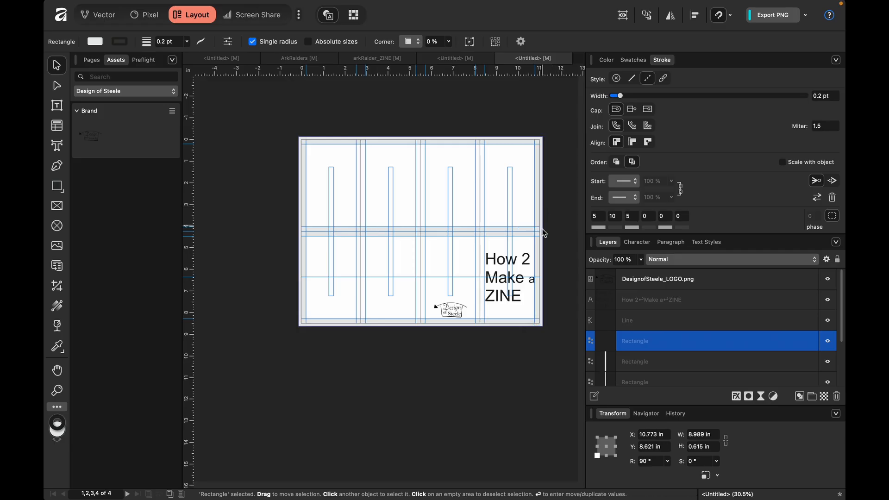
pyautogui.scroll(-5, 542, 229)
pyautogui.hscroll(5, 542, 229)
pyautogui.hscroll(-2, 541, 230)
pyautogui.hscroll(-1, 541, 230)
pyautogui.moveTo(351, 268); pyautogui.dragTo(422, 262)
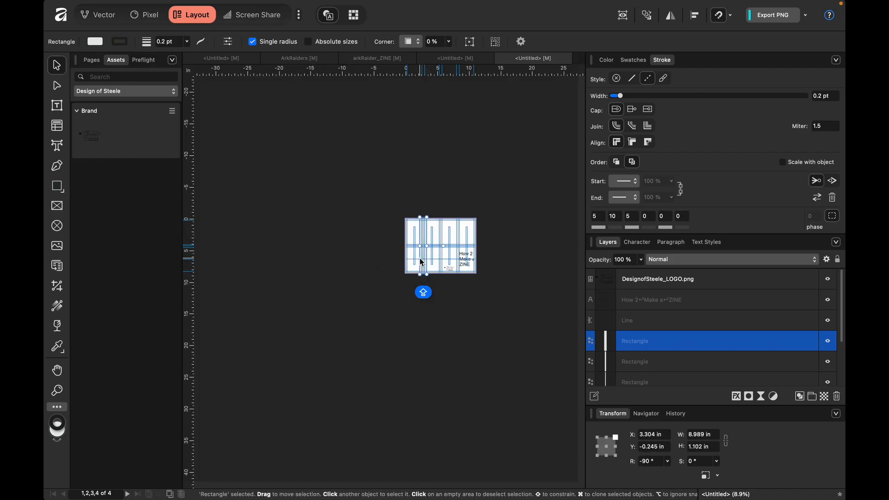
pyautogui.scroll(5, 422, 262)
pyautogui.moveTo(419, 211); pyautogui.dragTo(438, 212)
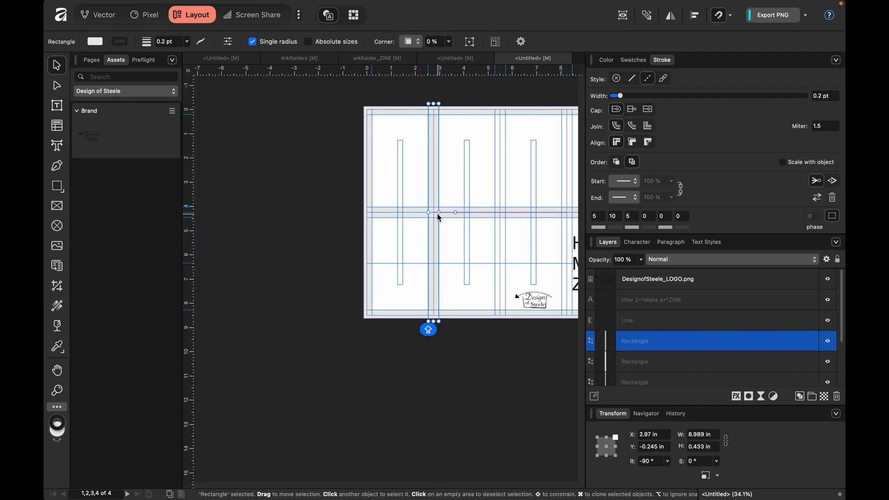
# Step: Place copies of the 0.433 in wide fold strip between the guides along the centre and right vertical folds
pyautogui.press('super+j')
pyautogui.hscroll(4, 437, 214)
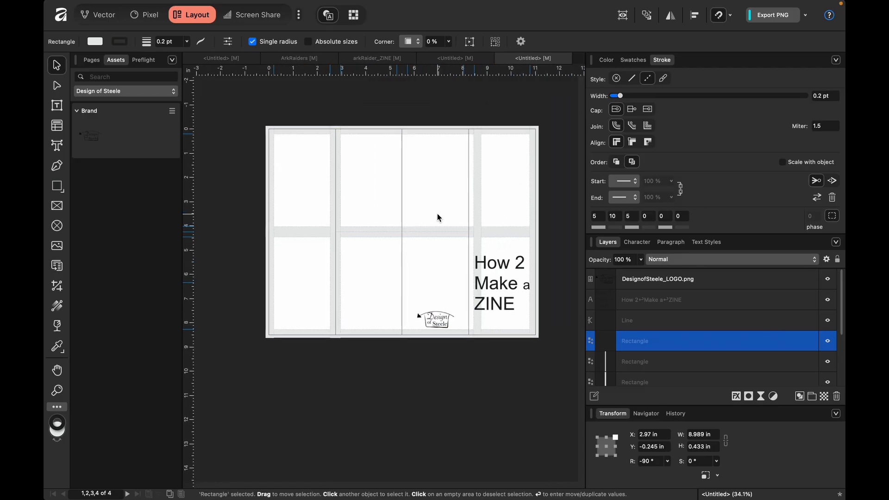
pyautogui.moveTo(476, 217); pyautogui.dragTo(412, 230)
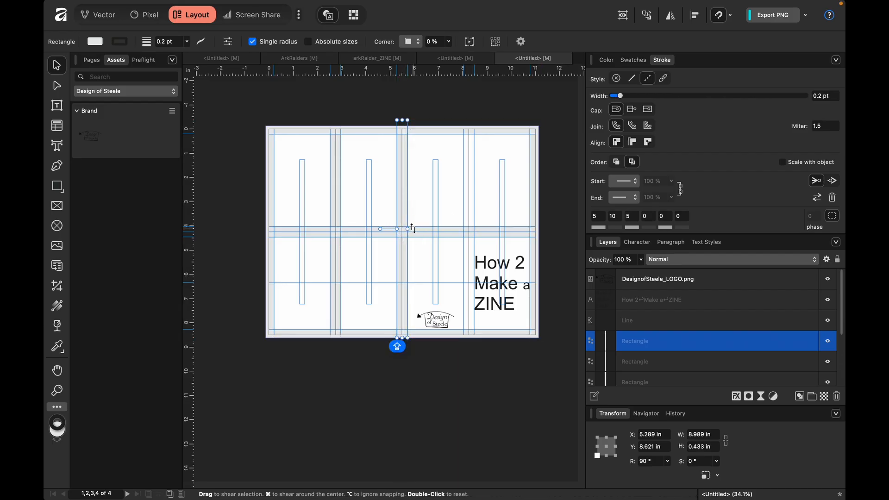
pyautogui.press('super+z')
pyautogui.moveTo(340, 227); pyautogui.dragTo(469, 241)
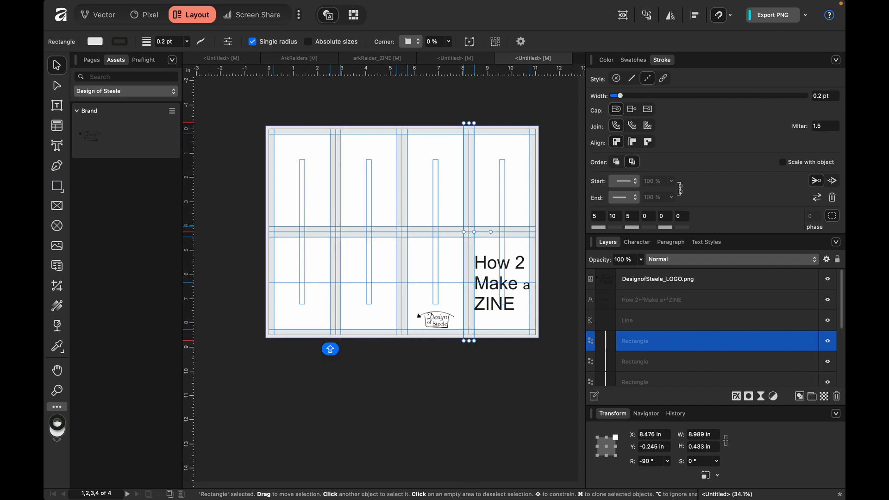
pyautogui.click(438, 406)
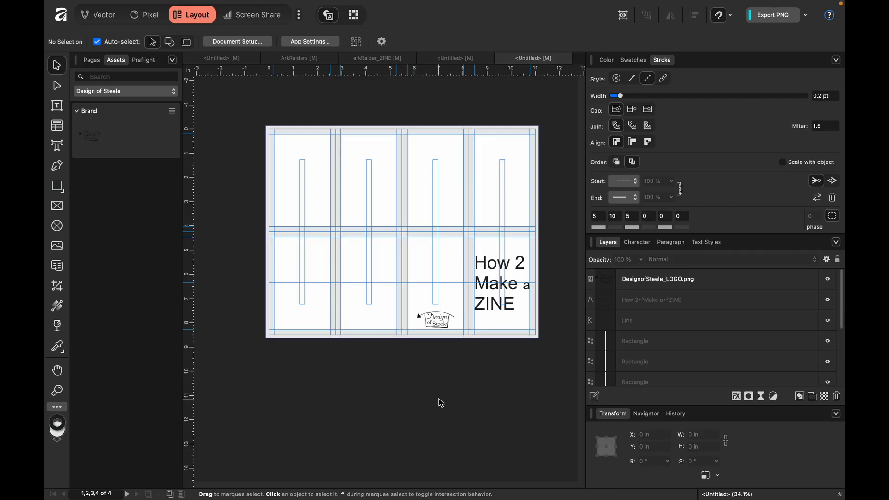
# Step: In the preview without guides, turn off snapping and scale the cover title down to about 2.222 × 2.177 in within its margins
pyautogui.click(625, 17)
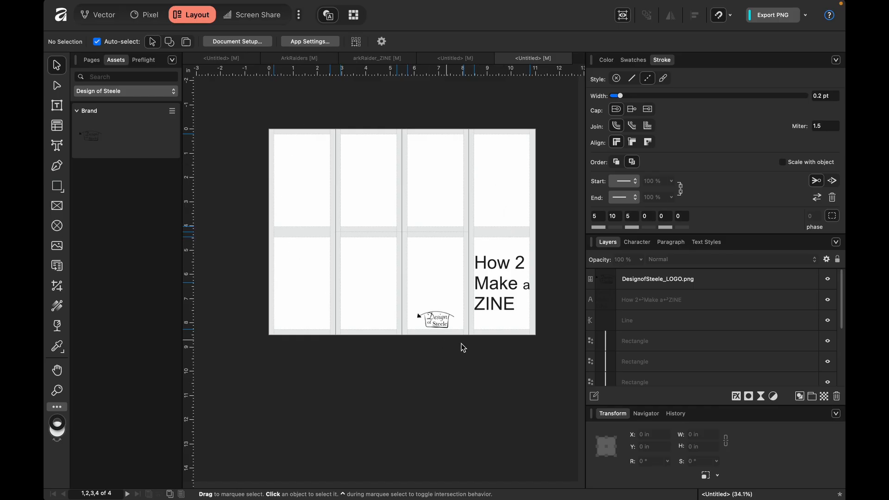
pyautogui.click(476, 284)
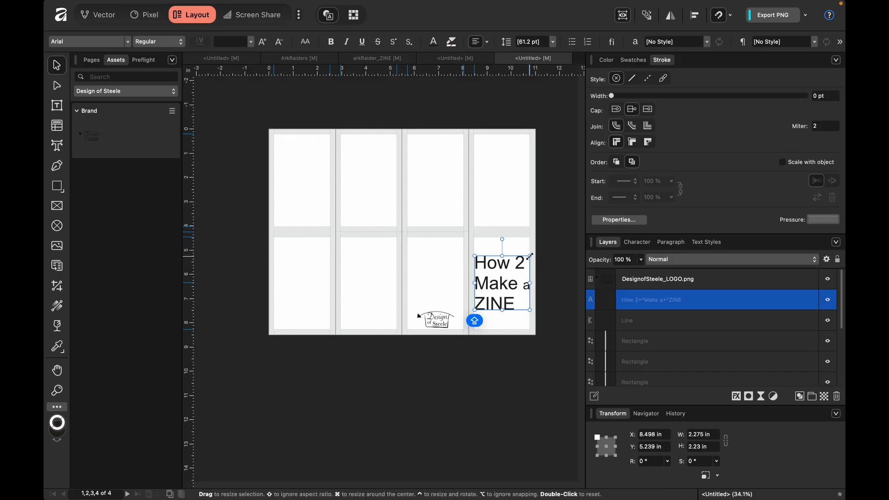
pyautogui.moveTo(530, 256); pyautogui.dragTo(530, 256)
pyautogui.click(718, 17)
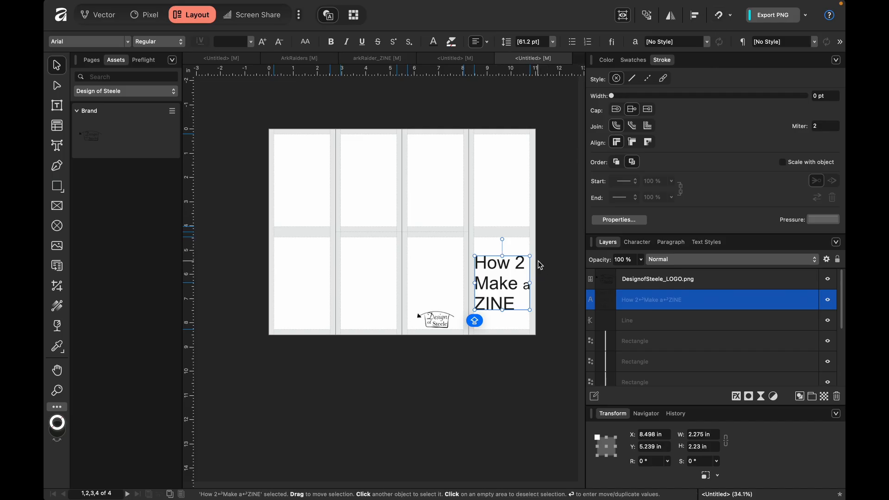
pyautogui.scroll(8, 538, 261)
pyautogui.scroll(-3, 538, 261)
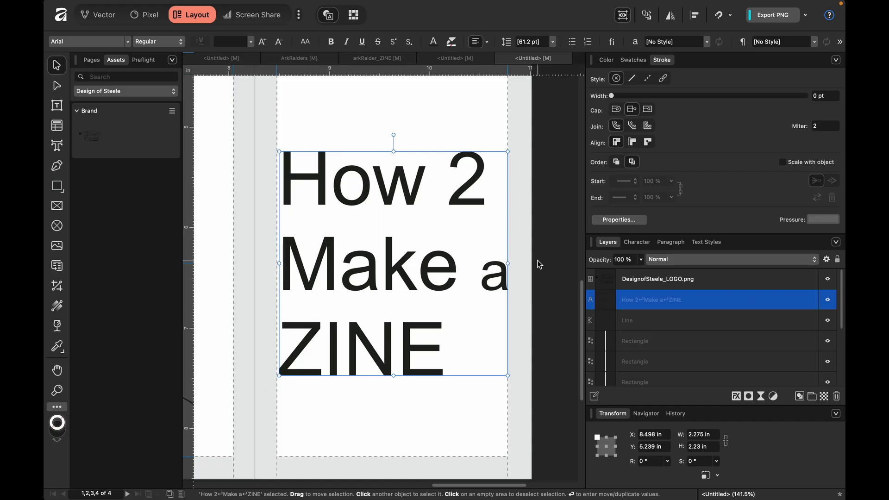
pyautogui.moveTo(505, 154); pyautogui.dragTo(504, 155)
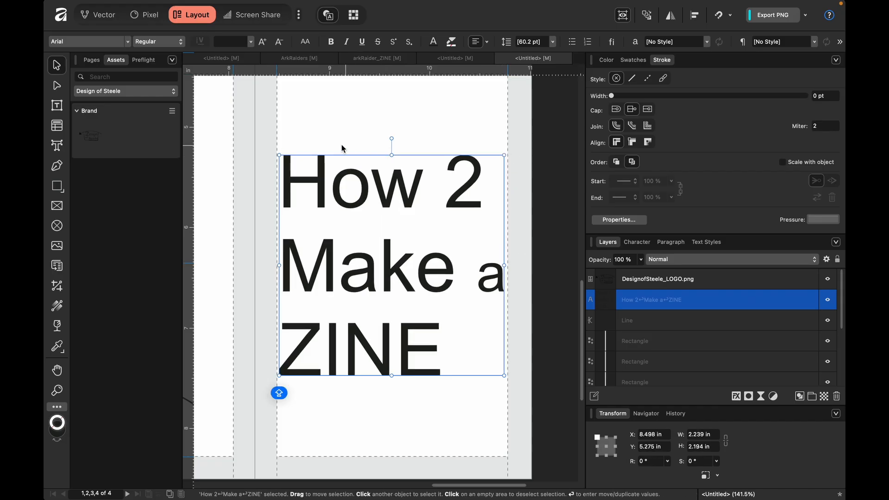
pyautogui.moveTo(280, 155); pyautogui.dragTo(281, 157)
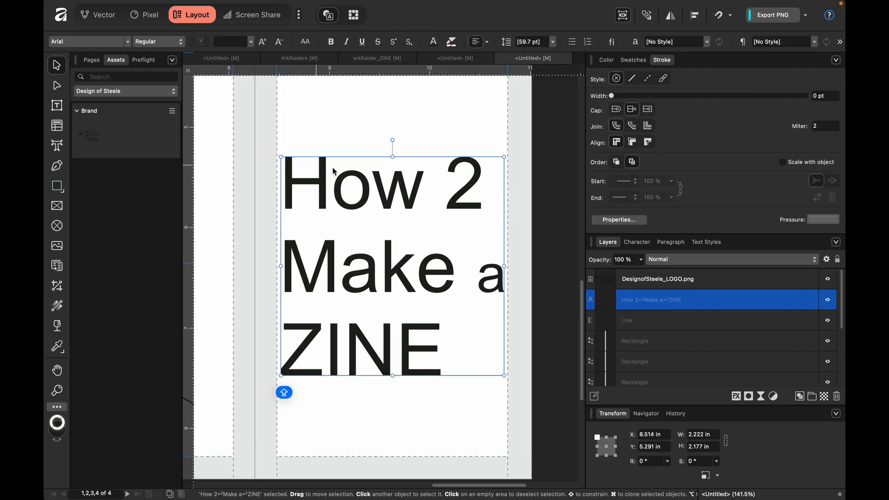
# Step: Move the cover title slightly lower on its page, to about X 8.524 in, Y 5.401 in
pyautogui.doubleClick(381, 271)
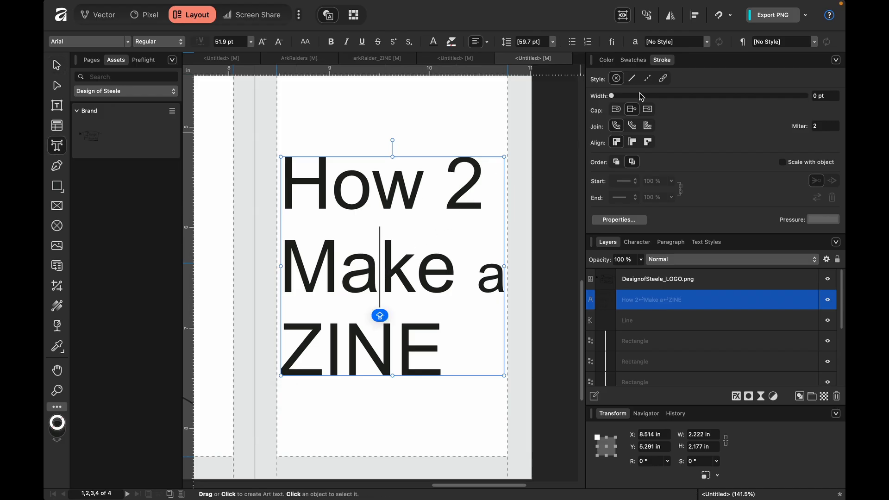
pyautogui.press('Escape')
pyautogui.moveTo(355, 292)
pyautogui.mouseDown()
pyautogui.moveTo(351, 252)
pyautogui.moveTo(351, 309)
pyautogui.moveTo(361, 302)
pyautogui.mouseUp()
pyautogui.press('super+0')
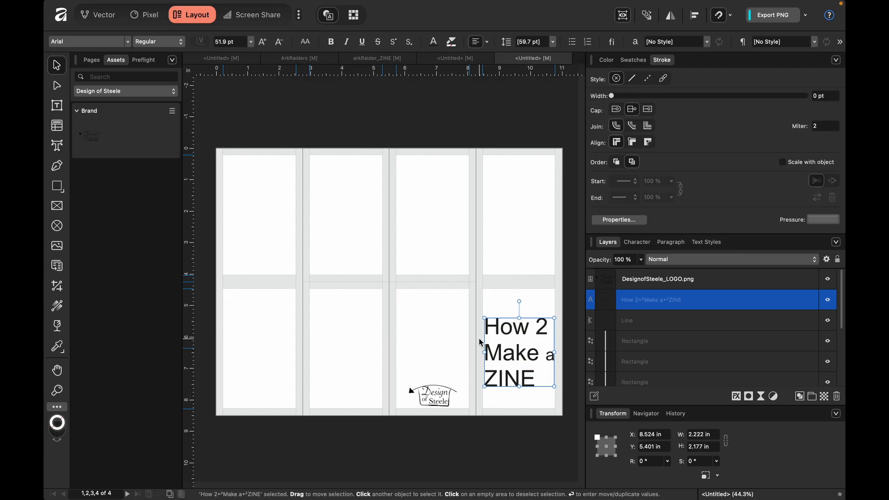
# Step: Leave the preview and move the cover title slightly up on its page, to about X 8.514 in, Y 5.265 in
pyautogui.moveTo(507, 357); pyautogui.dragTo(509, 356)
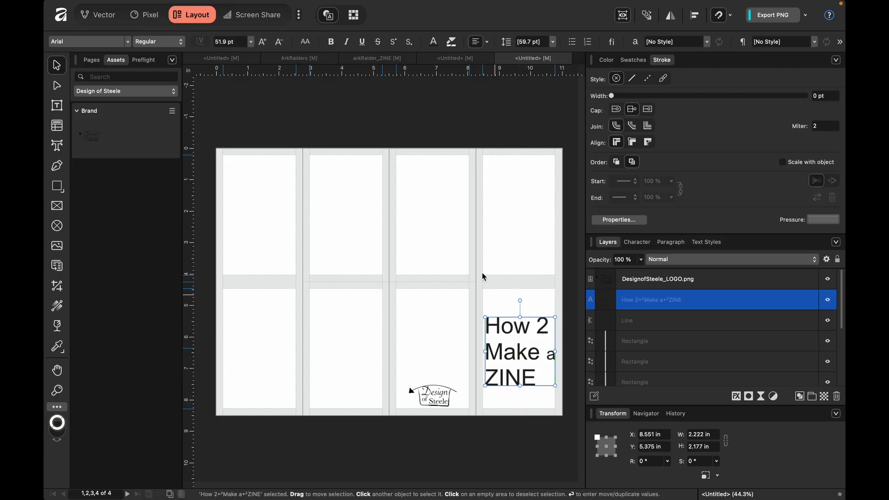
pyautogui.click(622, 16)
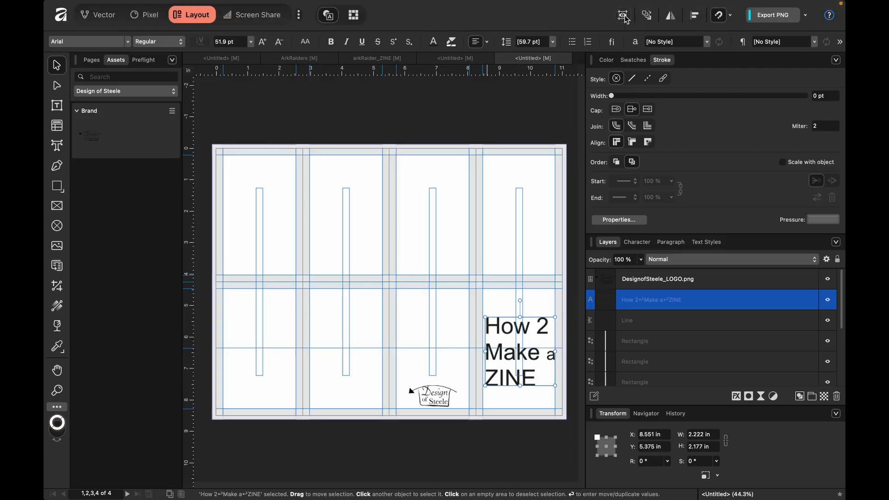
pyautogui.moveTo(539, 333); pyautogui.dragTo(537, 327)
pyautogui.click(488, 435)
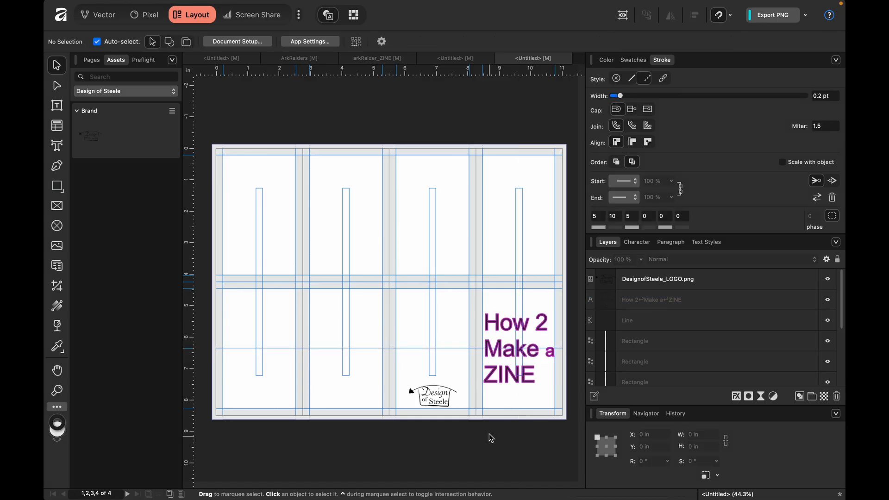
pyautogui.click(507, 373)
pyautogui.moveTo(506, 373); pyautogui.dragTo(507, 375)
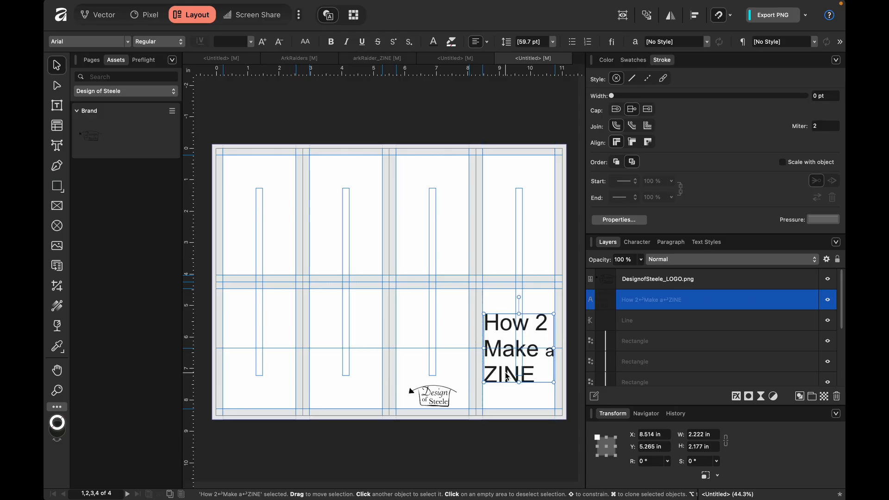
pyautogui.click(509, 410)
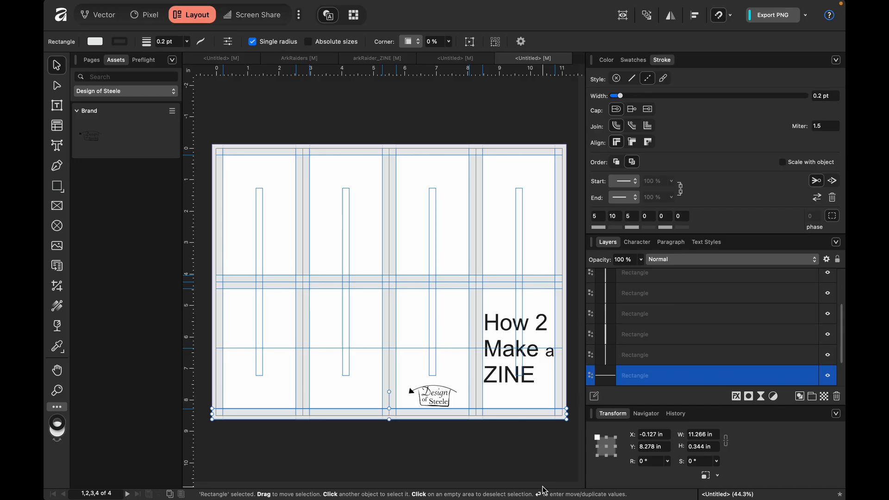
# Step: Select all the cover title text and try the justified, towards-spine and away-from-spine alignments in turn
pyautogui.doubleClick(523, 374)
pyautogui.doubleClick(523, 375)
pyautogui.tripleClick(522, 374)
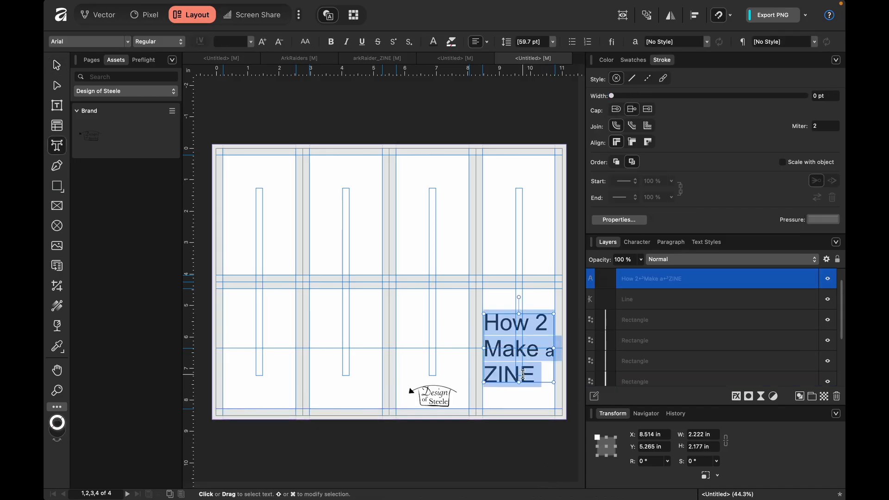
pyautogui.click(479, 46)
pyautogui.click(479, 45)
pyautogui.click(479, 45)
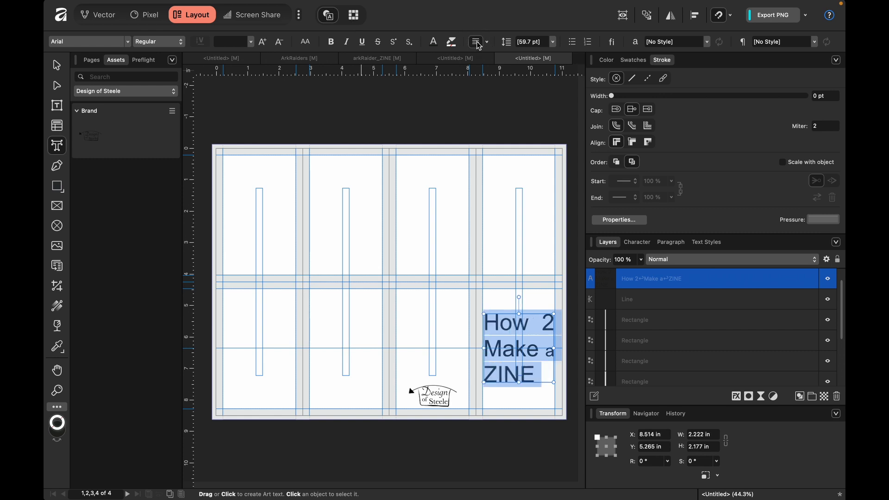
pyautogui.click(478, 46)
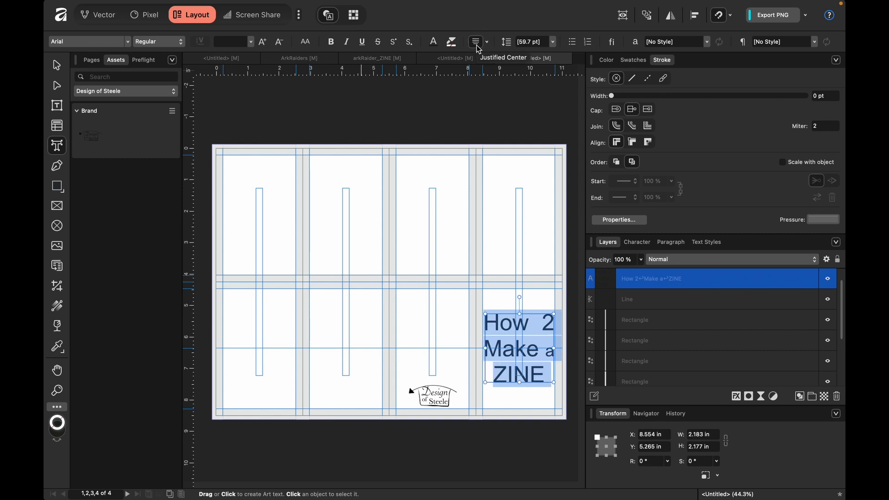
pyautogui.click(477, 46)
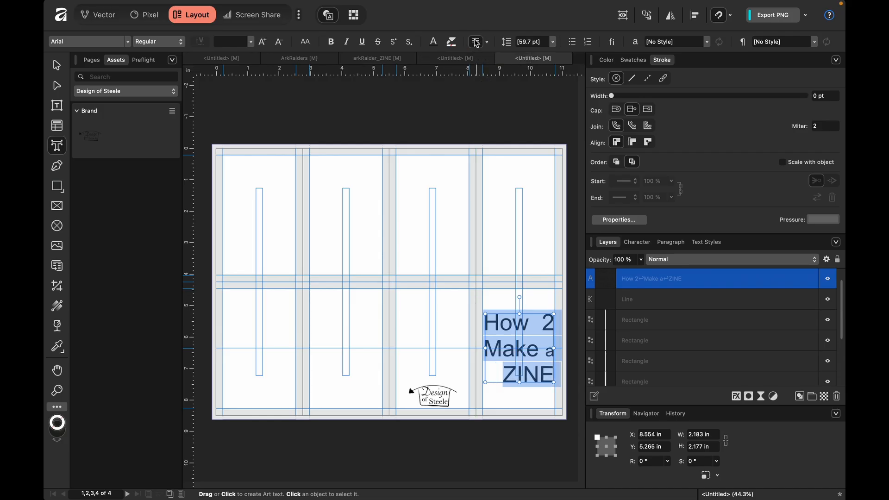
pyautogui.click(476, 44)
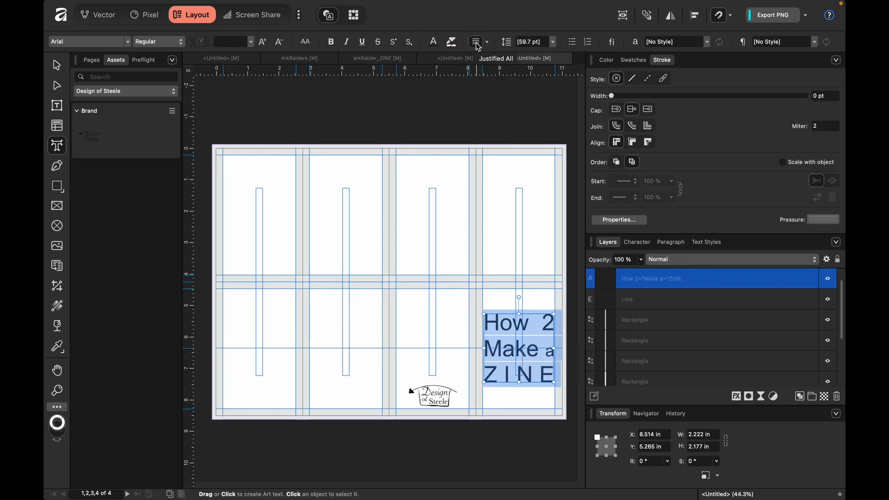
pyautogui.click(478, 47)
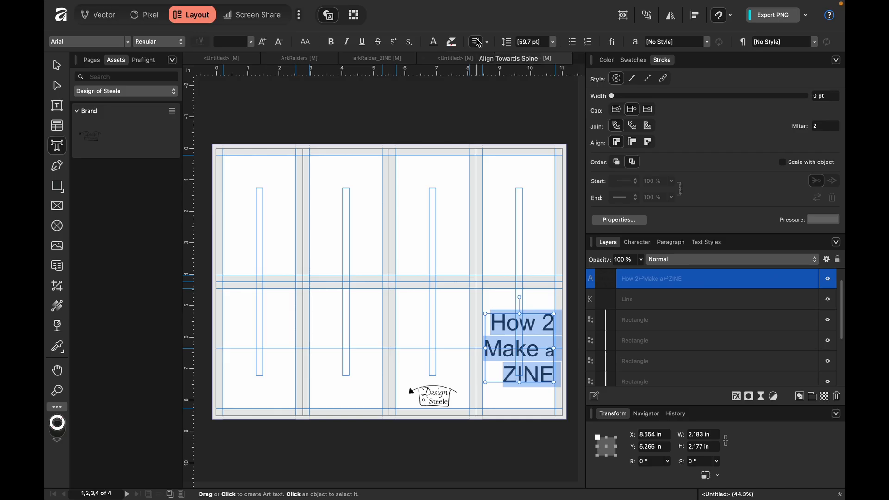
pyautogui.click(479, 48)
# Step: Centre-align the cover title text and check it briefly in the preview without guides
pyautogui.click(488, 45)
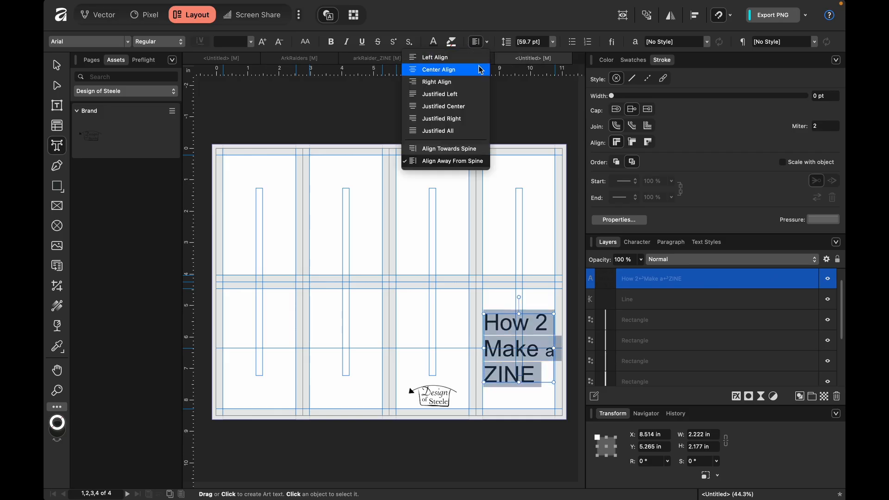
pyautogui.click(483, 70)
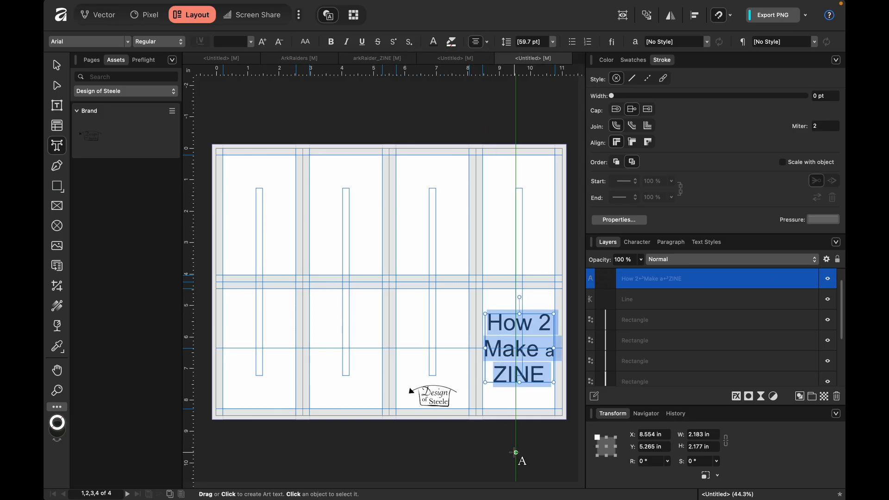
pyautogui.press('Escape')
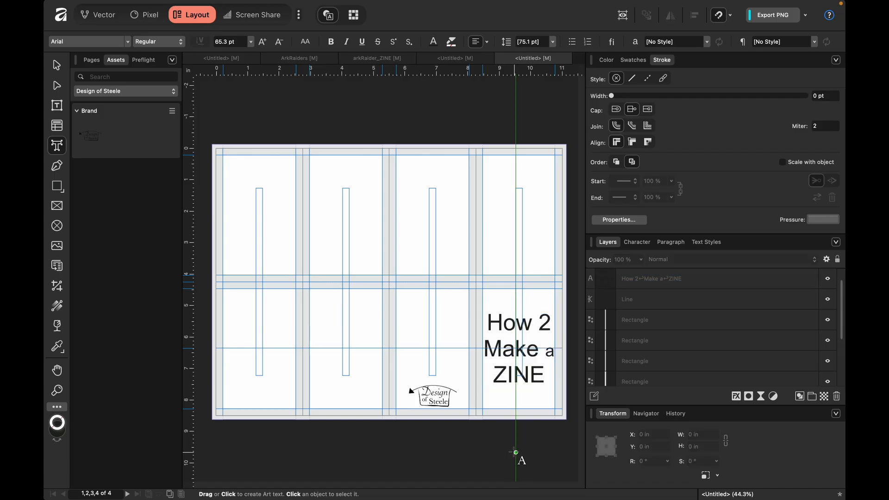
pyautogui.click(623, 17)
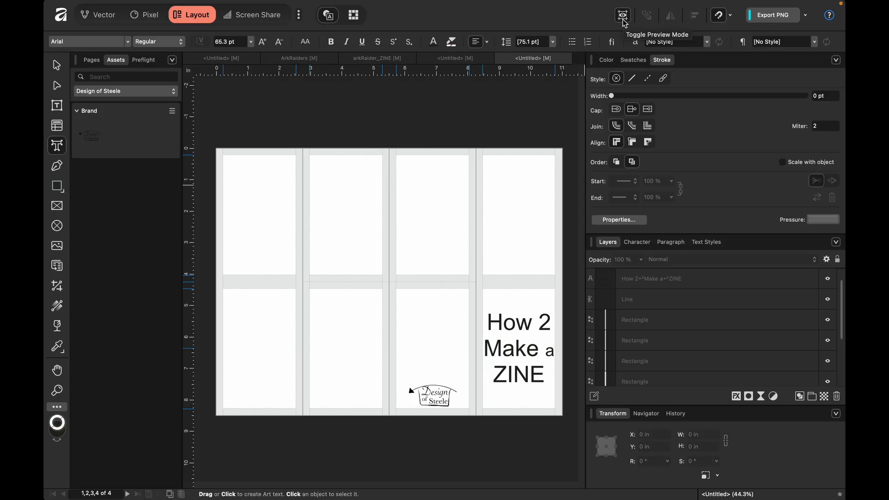
pyautogui.click(623, 20)
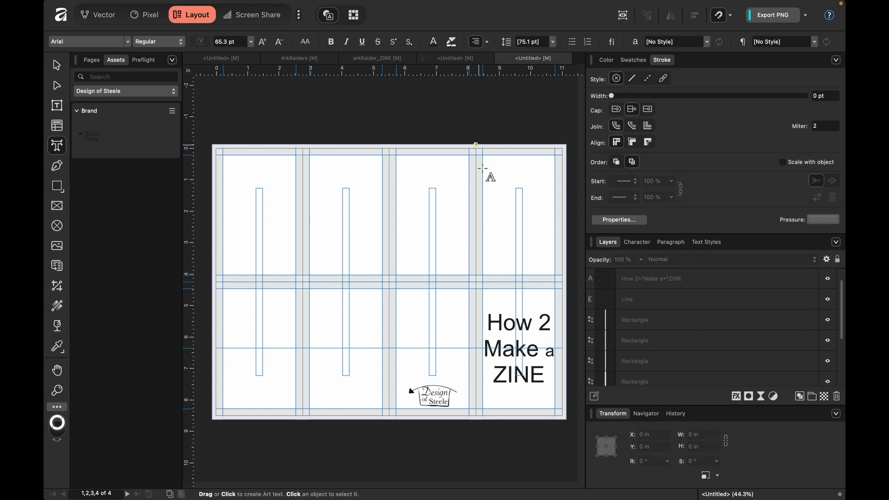
# Step: Select all the cover title text and left-align it
pyautogui.click(502, 324)
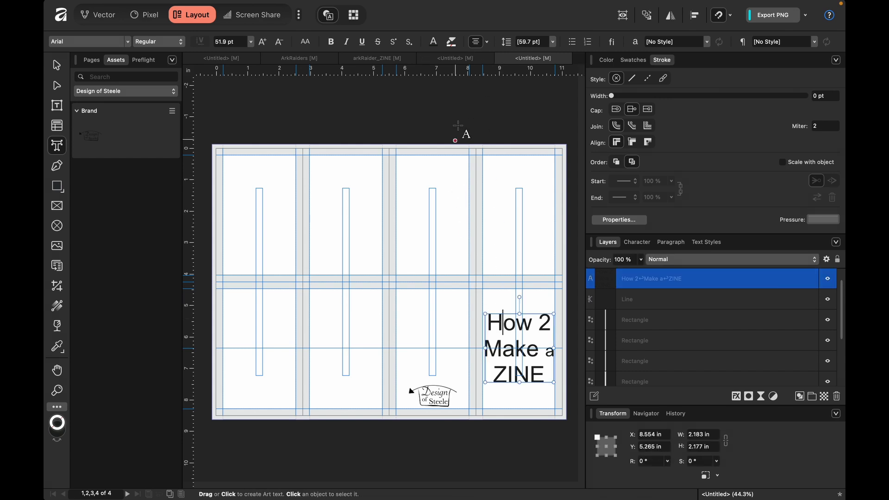
pyautogui.tripleClick(500, 326)
pyautogui.click(500, 326)
pyautogui.click(473, 41)
pyautogui.click(486, 43)
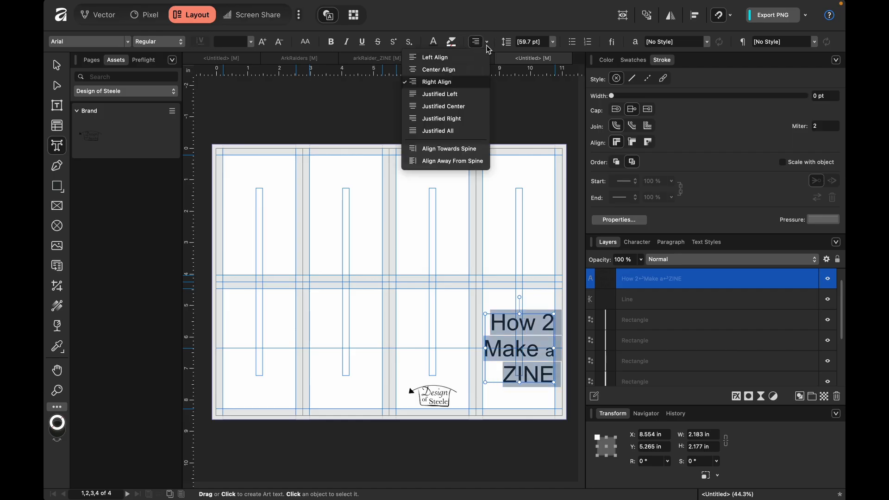
pyautogui.click(458, 57)
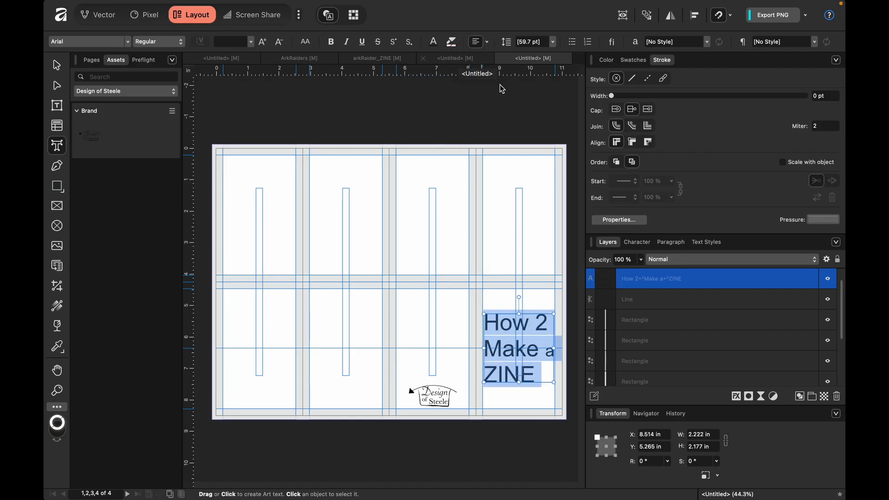
# Step: Enlarge only the word ZINE in the cover title to 72 pt
pyautogui.doubleClick(500, 379)
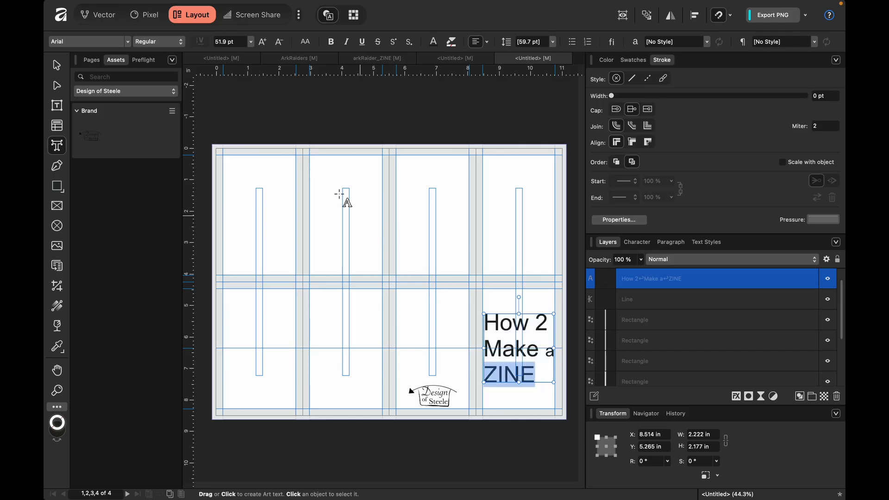
pyautogui.click(262, 42)
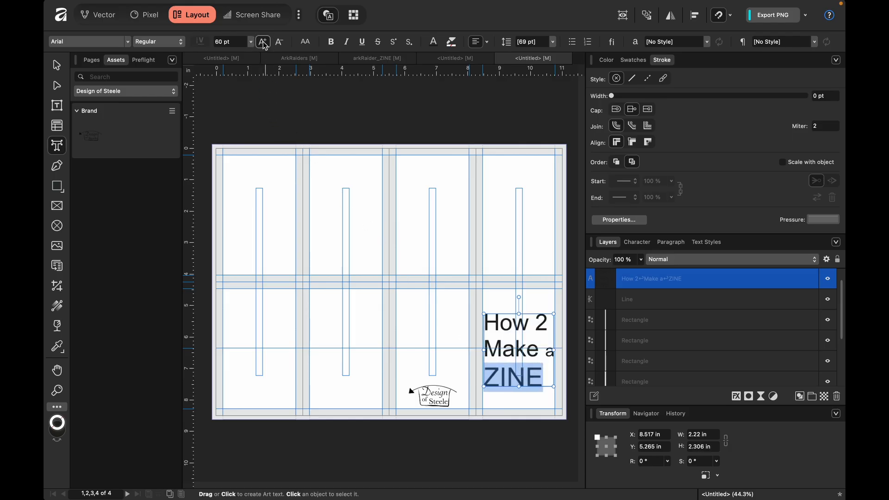
pyautogui.click(262, 41)
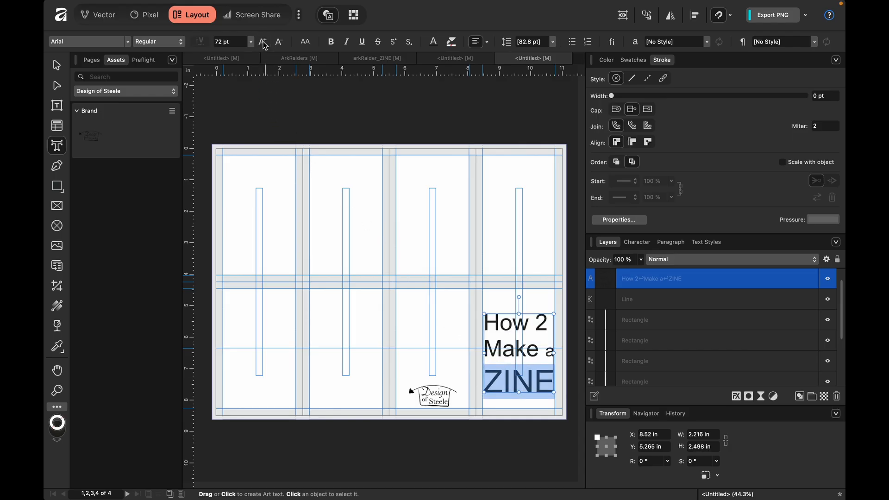
pyautogui.press('Escape')
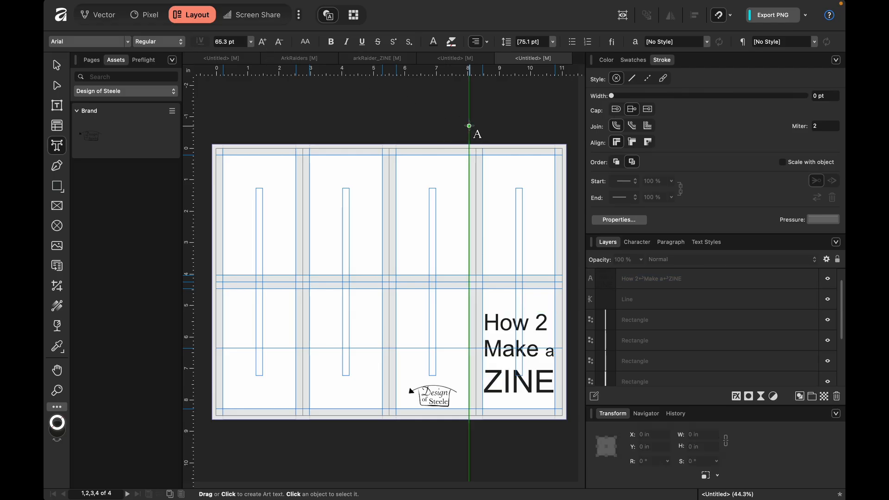
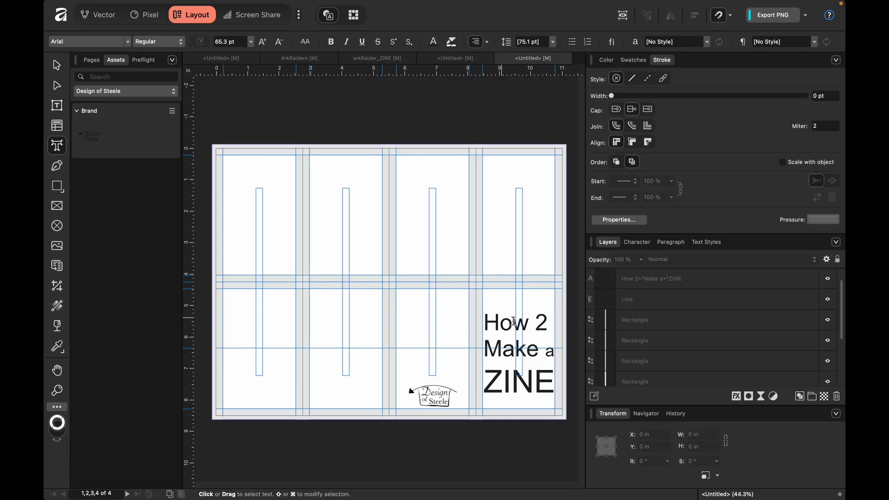
# Step: Undo the font size increases on the word ZINE and deselect the cover title
pyautogui.moveTo(535, 350); pyautogui.dragTo(472, 321)
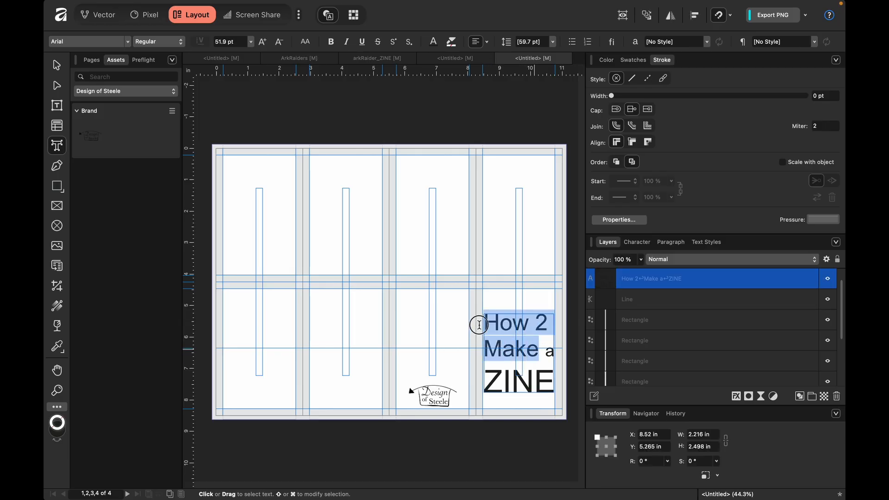
pyautogui.click(498, 327)
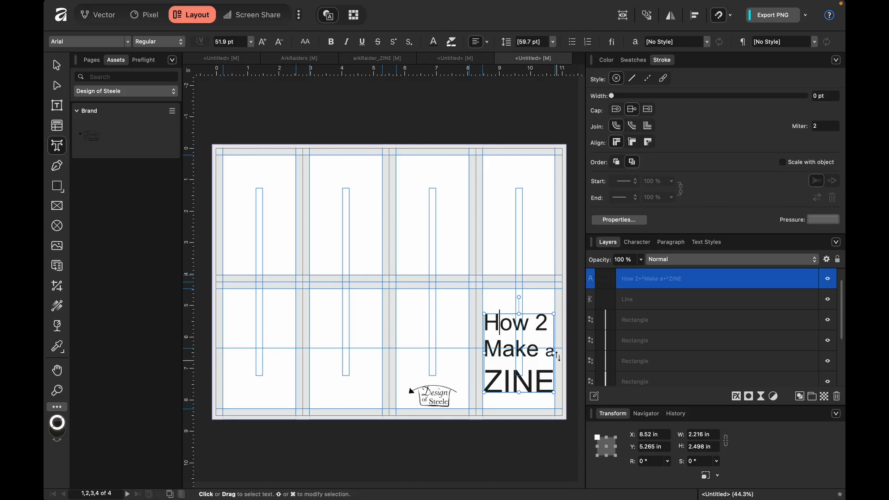
pyautogui.moveTo(550, 386); pyautogui.dragTo(490, 293)
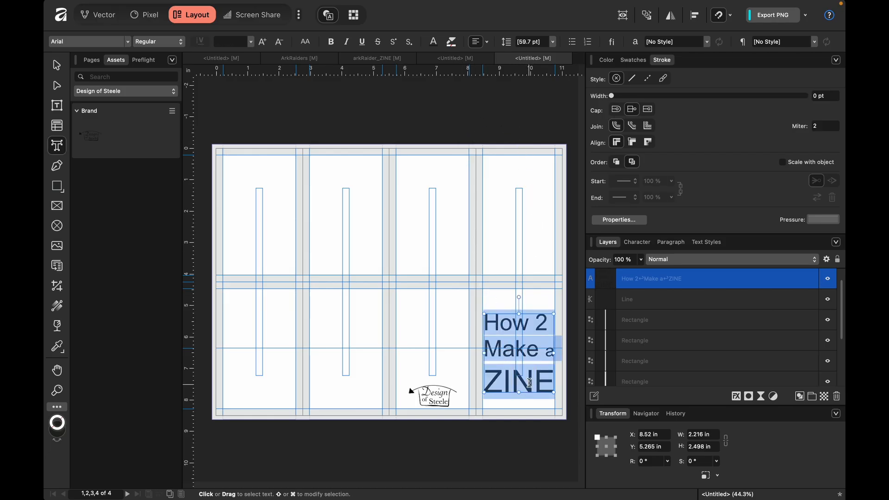
pyautogui.press('super+z')
pyautogui.press('super+z')
pyautogui.press('super+z')
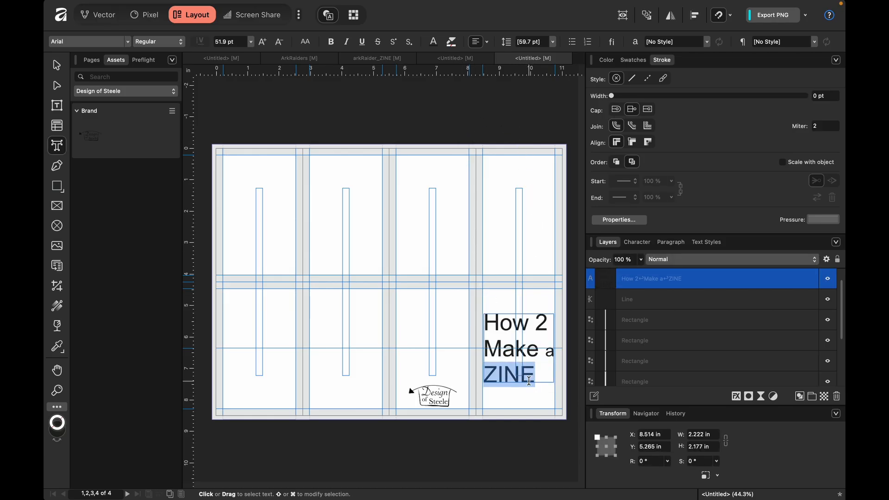
pyautogui.press('Escape')
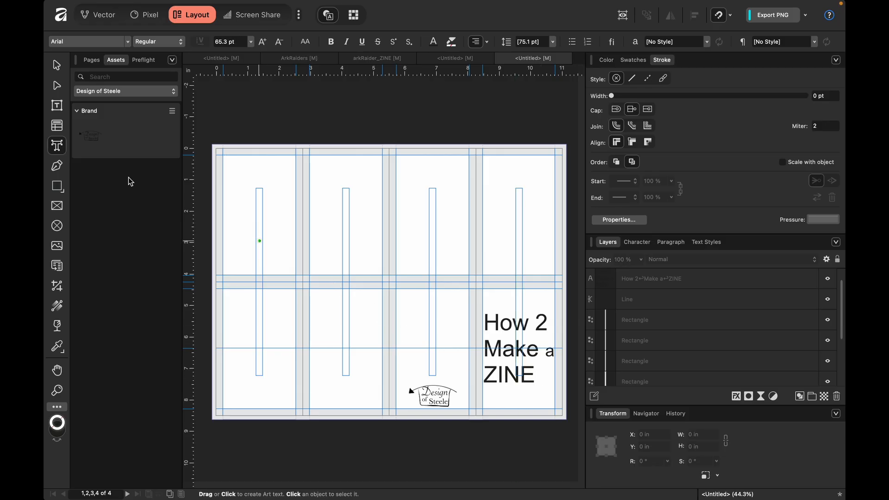
# Step: Draw a grey rectangle over the first column within its margin guides and shrink it to about 0.555 × 1.929 in near the column's top
pyautogui.click(58, 185)
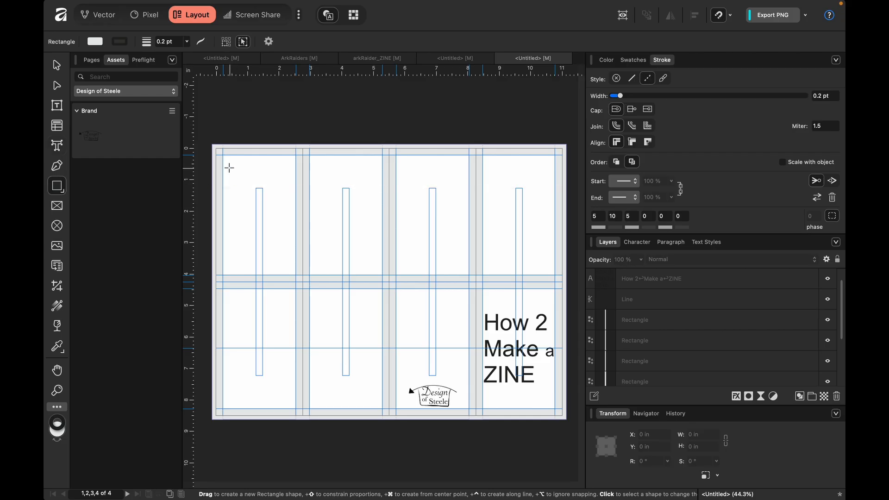
pyautogui.moveTo(223, 157); pyautogui.dragTo(297, 410)
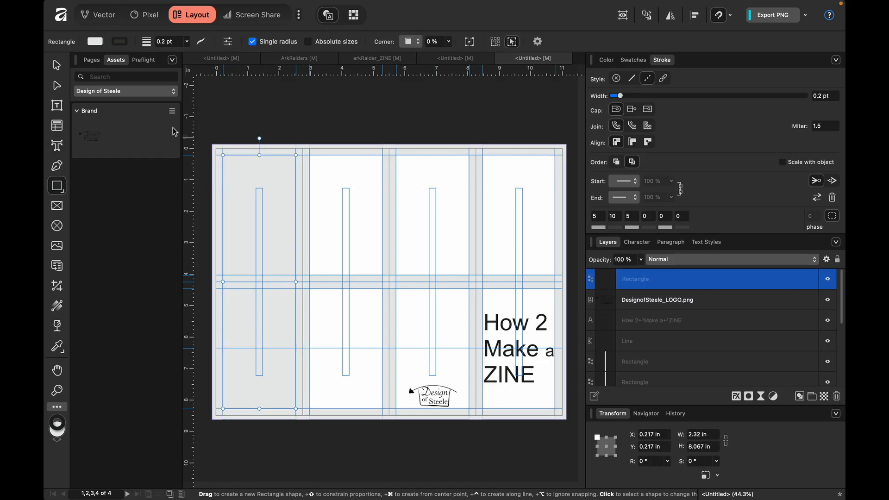
pyautogui.press('v')
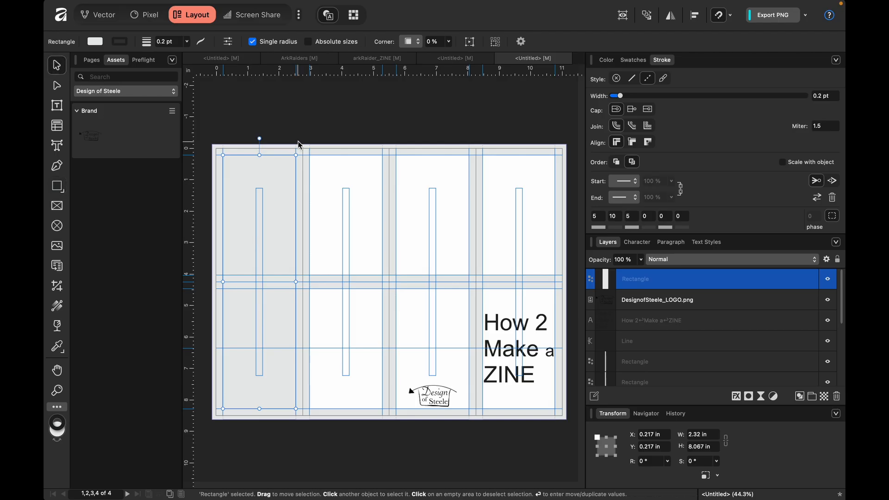
pyautogui.moveTo(295, 155); pyautogui.dragTo(242, 190)
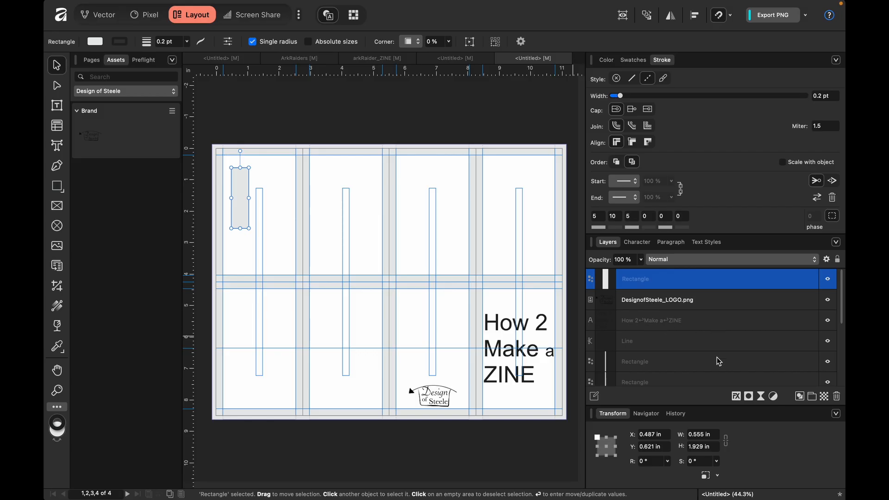
# Step: Group the lower six grey margin strip rectangles in the layer stack and move the two remaining strip rectangles into that group
pyautogui.scroll(-5, 664, 366)
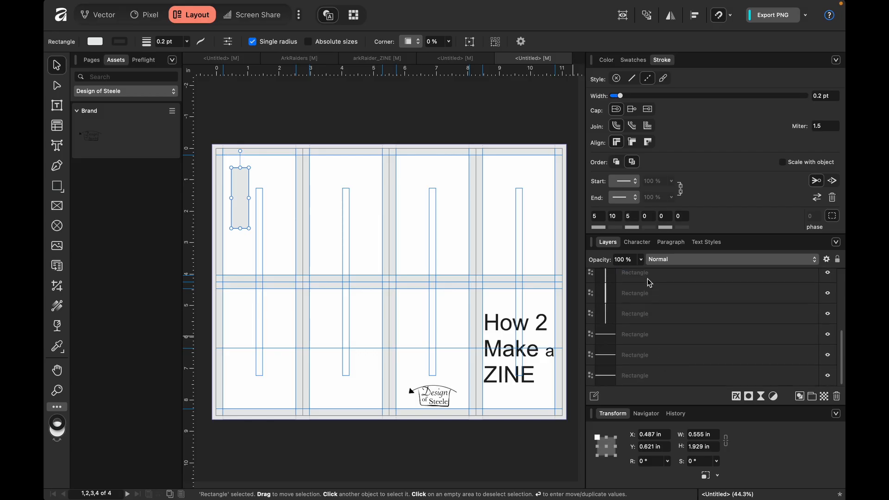
pyautogui.click(647, 279)
pyautogui.keyDown('shift'); pyautogui.click(664, 376); pyautogui.keyUp('shift')
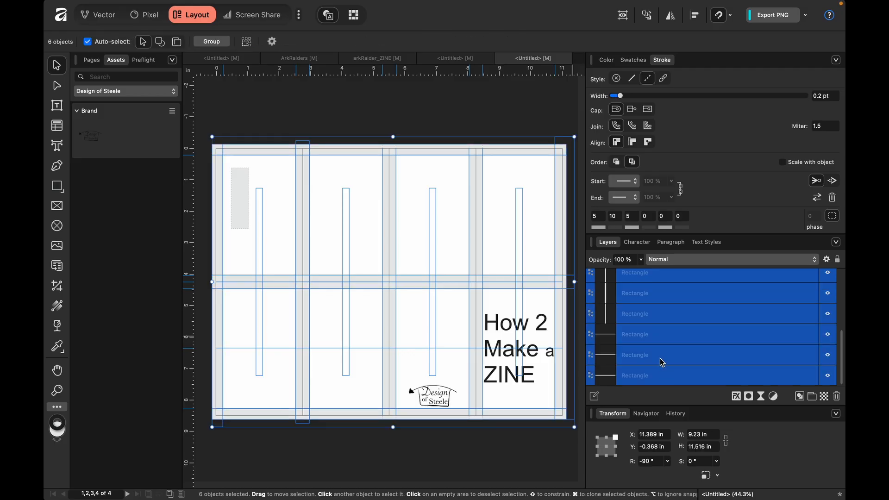
pyautogui.press('super+g')
pyautogui.doubleClick(632, 375)
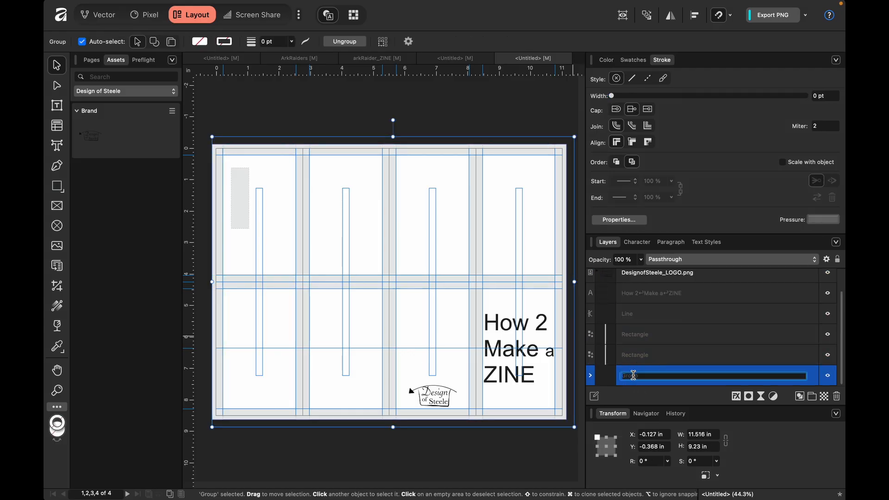
pyautogui.write('F')
pyautogui.click(638, 338)
pyautogui.keyDown('shift'); pyautogui.click(638, 357); pyautogui.keyUp('shift')
pyautogui.moveTo(642, 361); pyautogui.dragTo(642, 373)
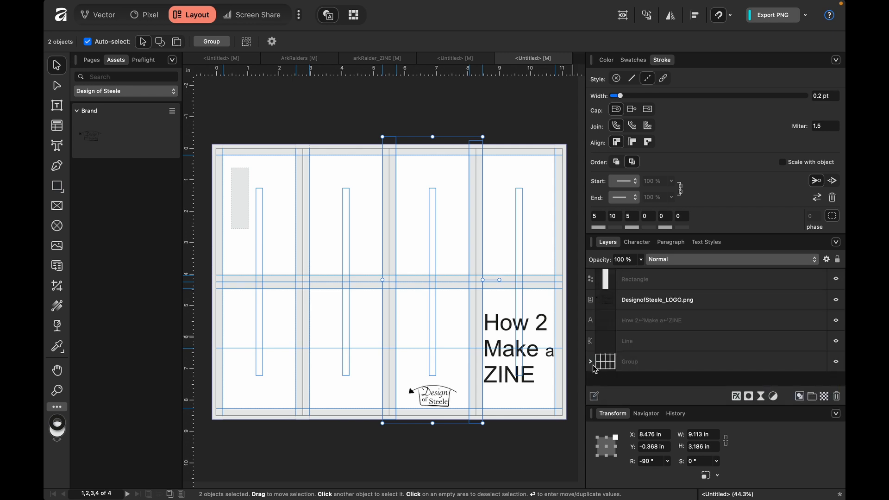
# Step: Rename the group of grey margin strips as FRAME
pyautogui.doubleClick(635, 362)
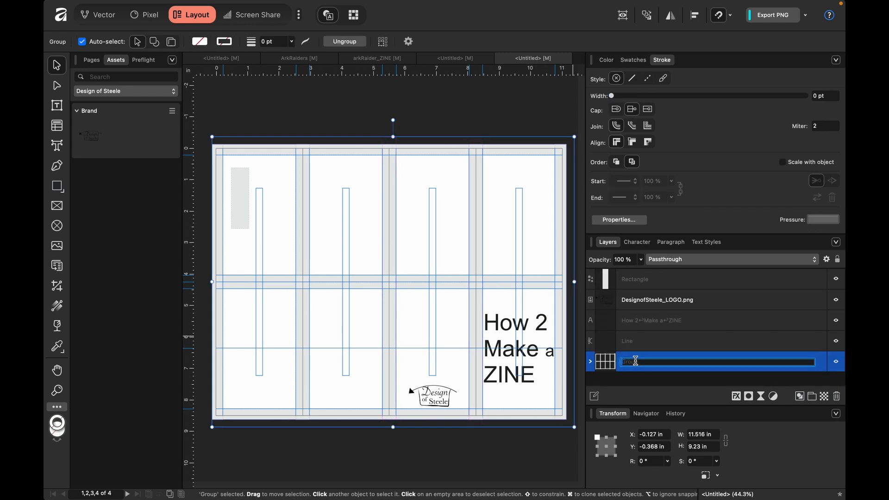
pyautogui.write('FRAME')
pyautogui.press('Return')
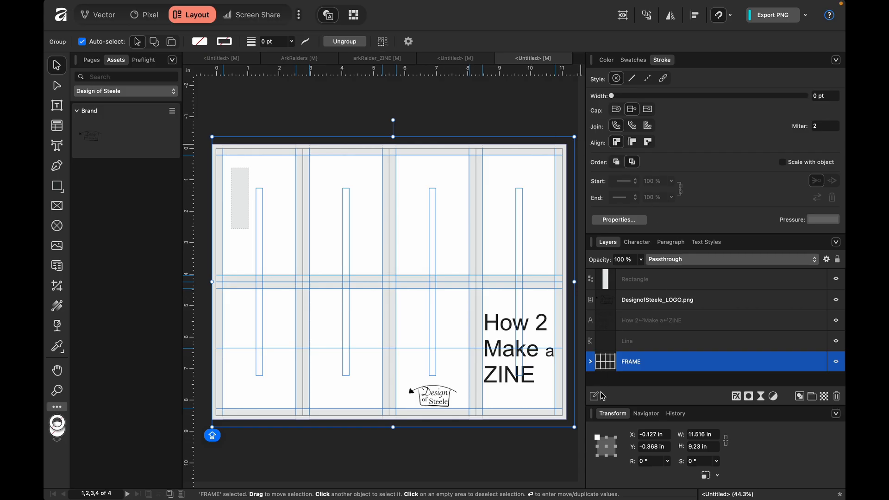
# Step: Rename the cover title's text layer as TITLE
pyautogui.click(657, 324)
pyautogui.click(656, 321)
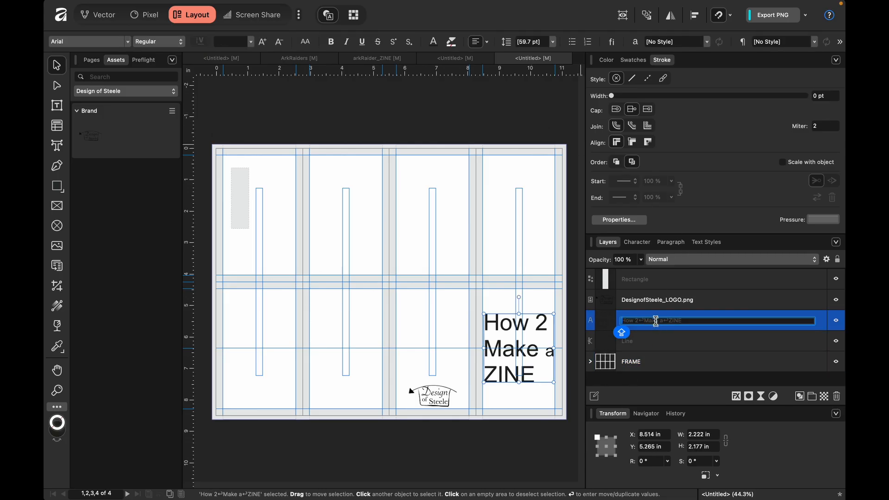
pyautogui.write('TITLE')
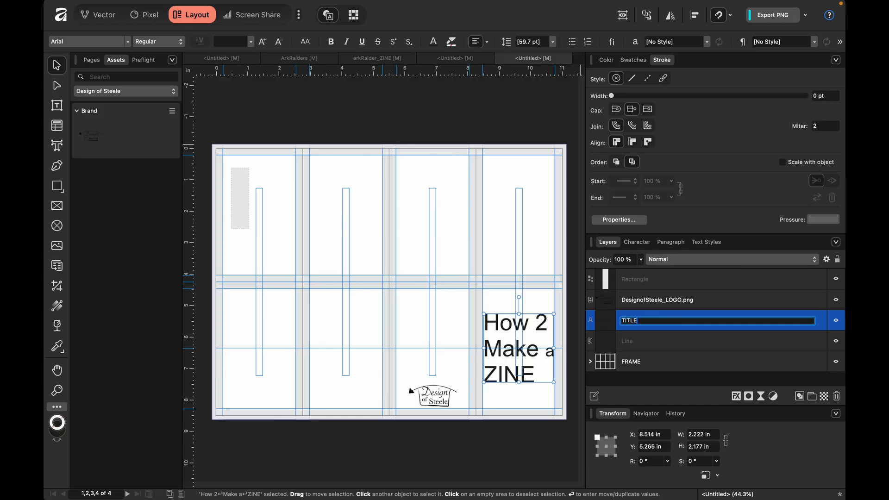
pyautogui.press('capslock')
pyautogui.click(660, 304)
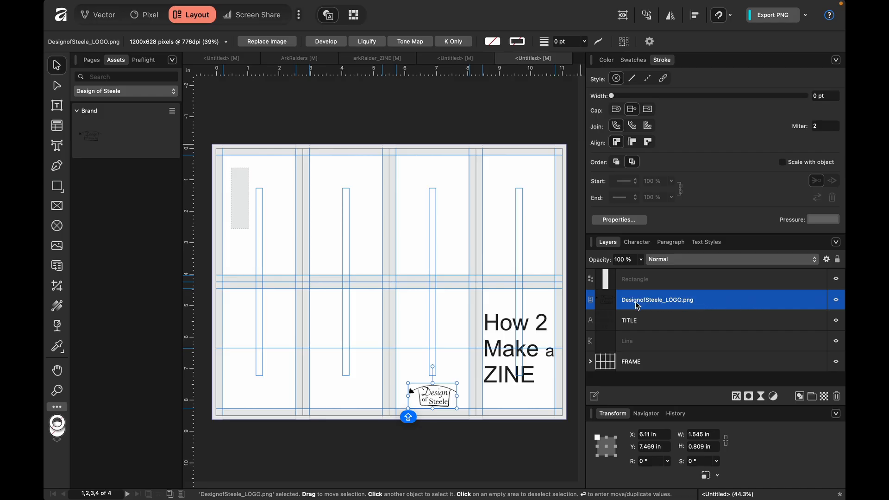
# Step: Rename the cover title's text layer as COVER (front)
pyautogui.doubleClick(626, 324)
pyautogui.write('COVER( front')
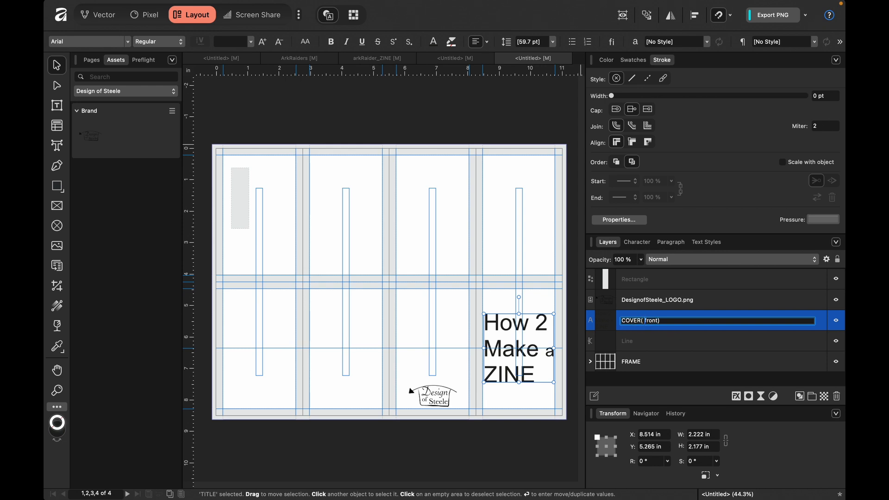
pyautogui.press('BackSpace')
pyautogui.click(639, 320)
pyautogui.click(701, 301)
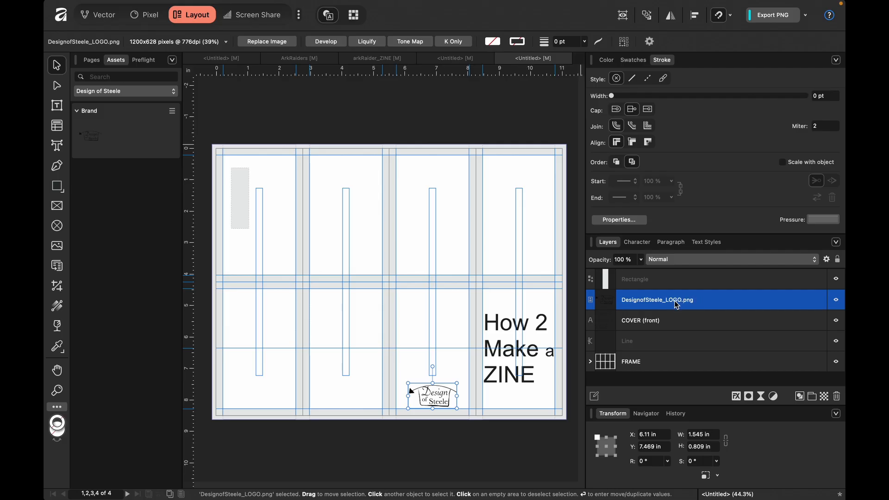
pyautogui.click(650, 286)
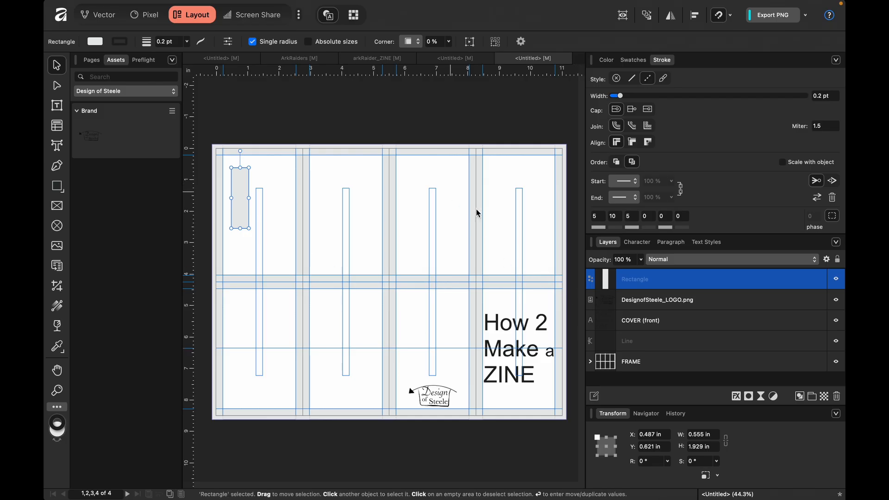
# Step: Add the page number 1 as 21.8 pt artistic text, rotated 180° in the upper-left margin corner of the fourth column
pyautogui.click(53, 106)
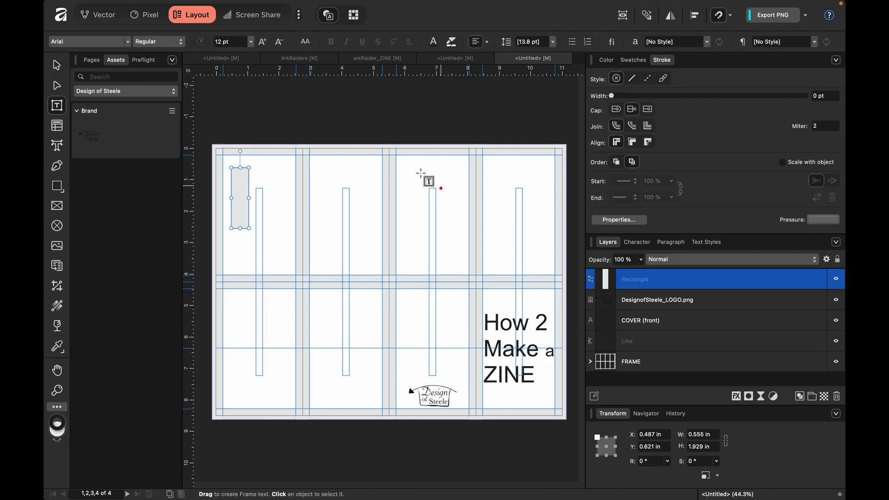
pyautogui.click(58, 146)
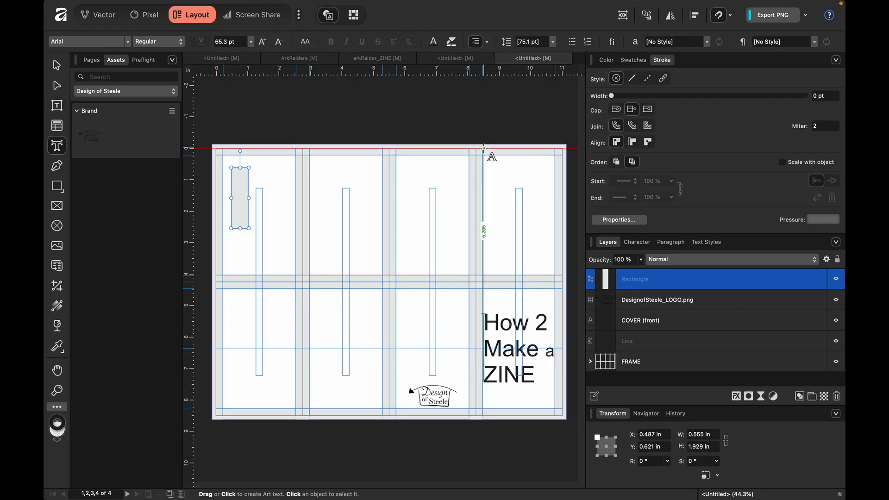
pyautogui.moveTo(484, 149); pyautogui.dragTo(488, 152)
pyautogui.press('Escape')
pyautogui.click(57, 66)
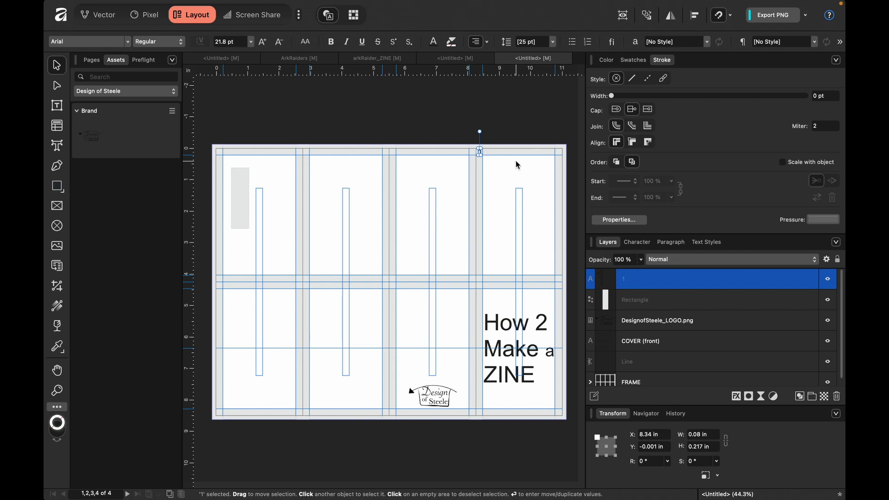
pyautogui.scroll(8, 517, 165)
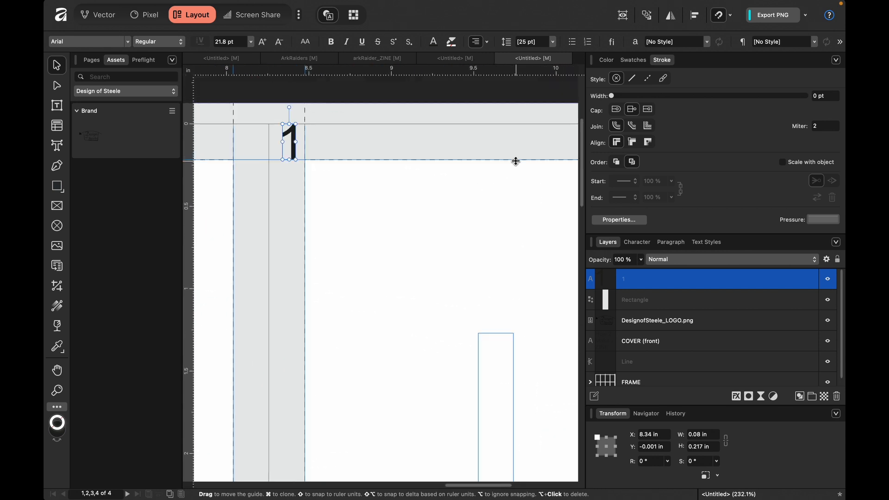
pyautogui.moveTo(289, 107); pyautogui.dragTo(320, 197)
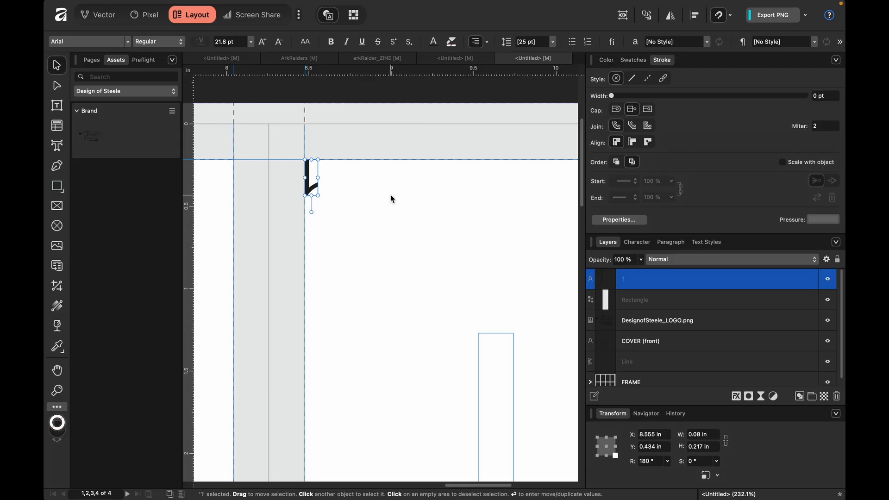
# Step: Duplicate the page number 1, change the copy to 2 and move it to the third column's upper-left margin corner
pyautogui.press('super+j')
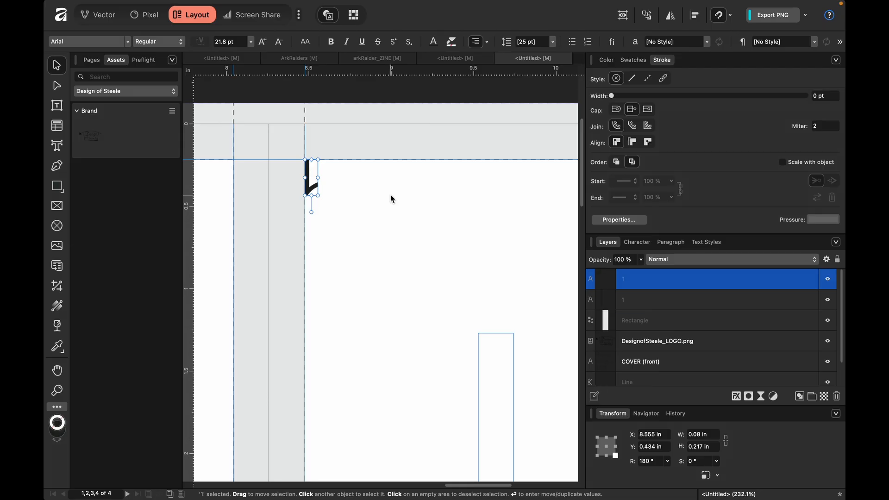
pyautogui.doubleClick(312, 190)
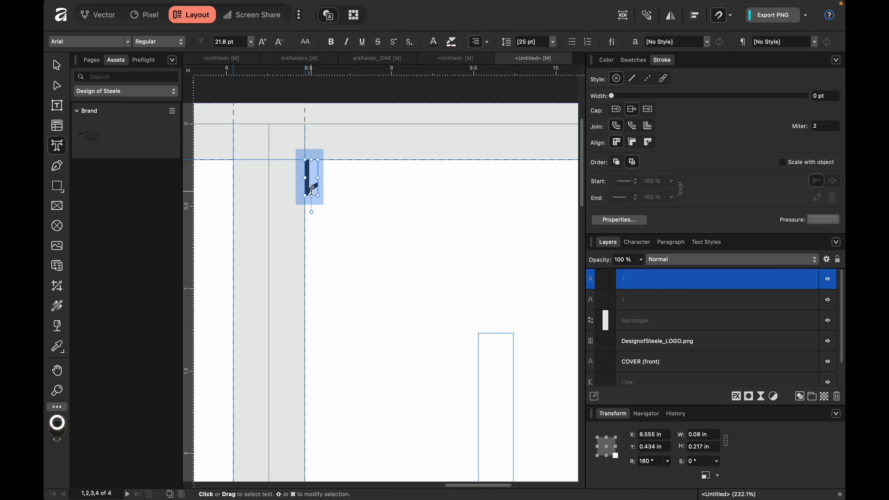
pyautogui.write('2')
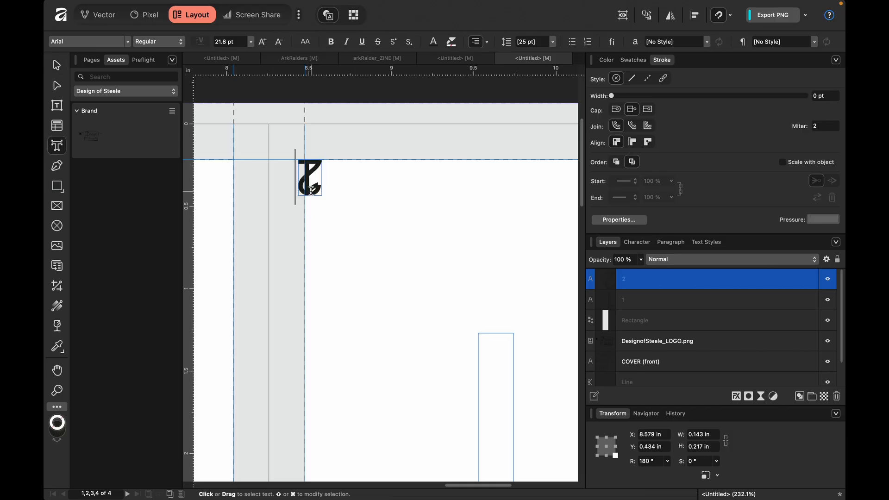
pyautogui.scroll(-5, 311, 191)
pyautogui.hscroll(-5, 310, 191)
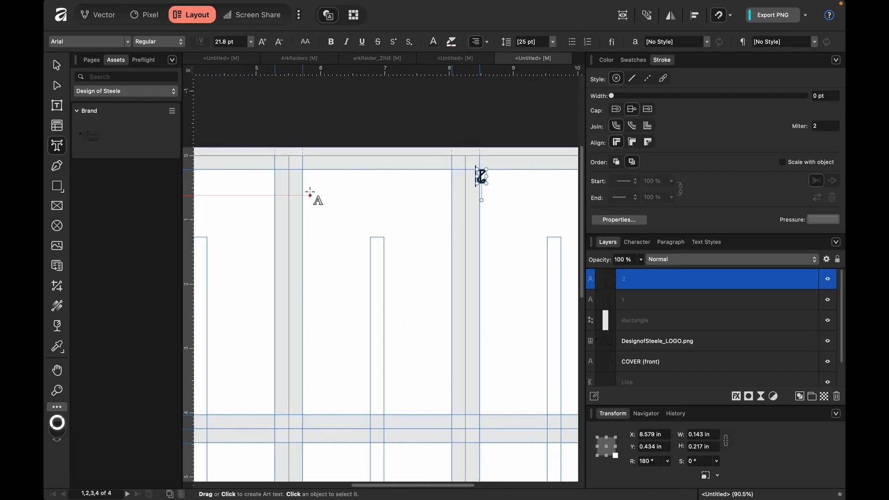
pyautogui.press('Escape')
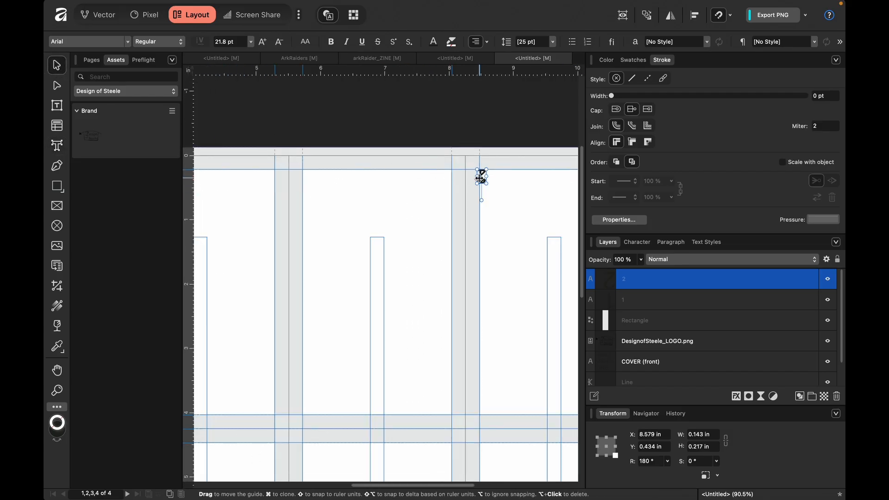
pyautogui.moveTo(482, 177); pyautogui.dragTo(313, 196)
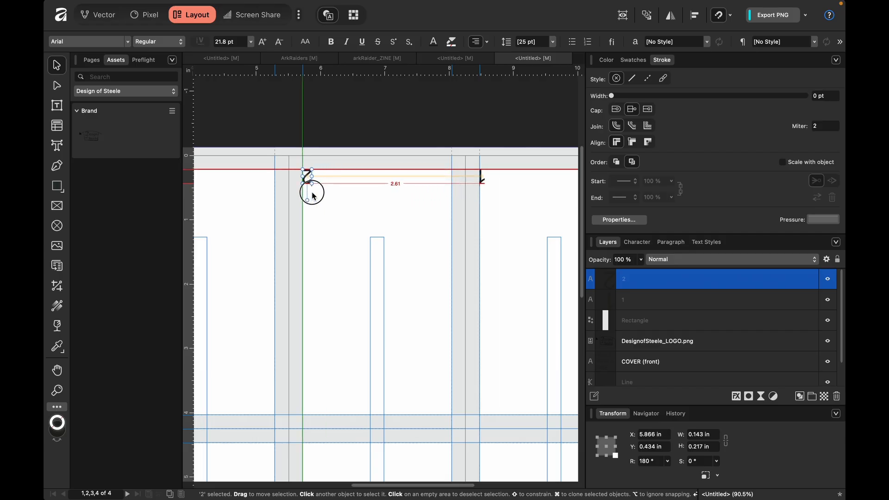
# Step: Duplicate the page number 2, move the copy to the second column's upper-left margin corner and change it to 3
pyautogui.hscroll(-5, 399, 202)
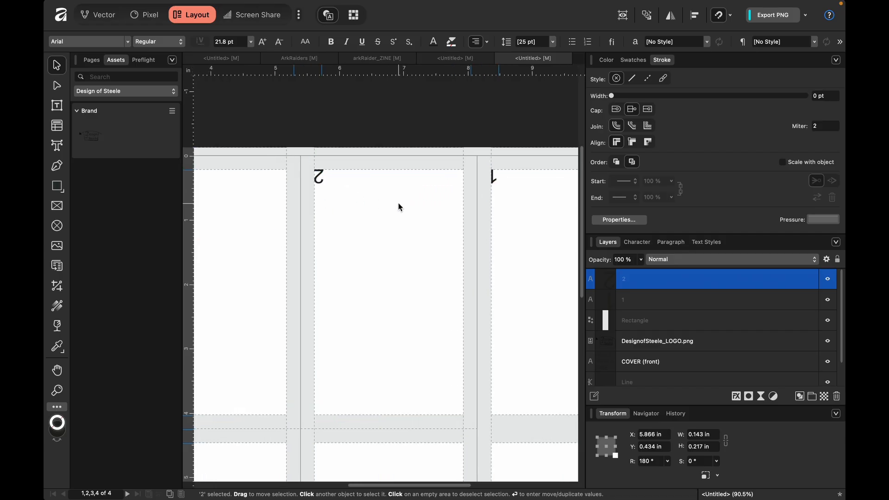
pyautogui.doubleClick(462, 166)
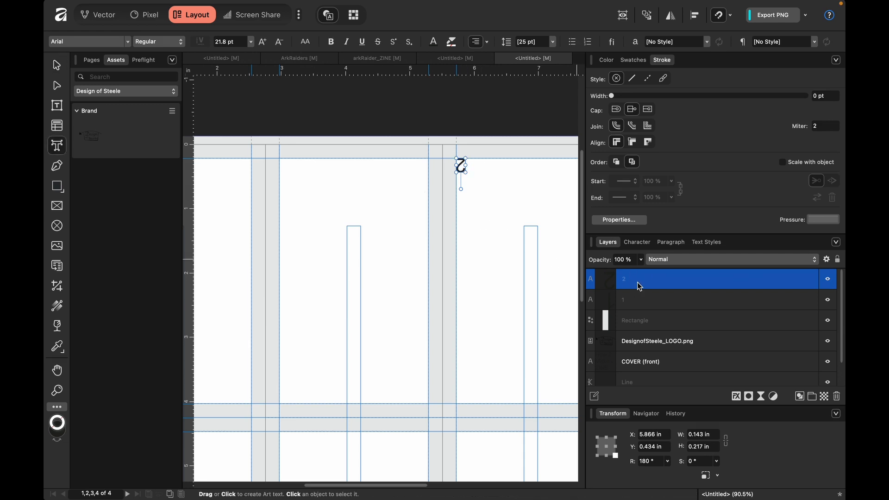
pyautogui.click(57, 66)
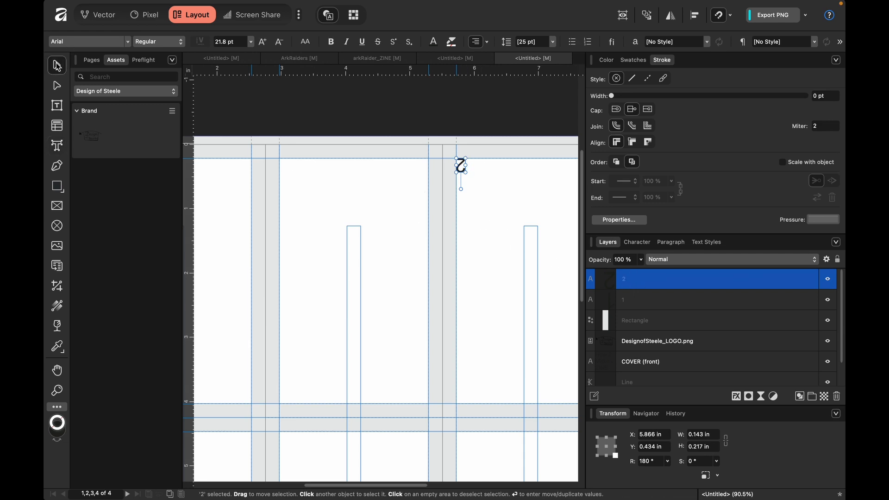
pyautogui.press('super+j')
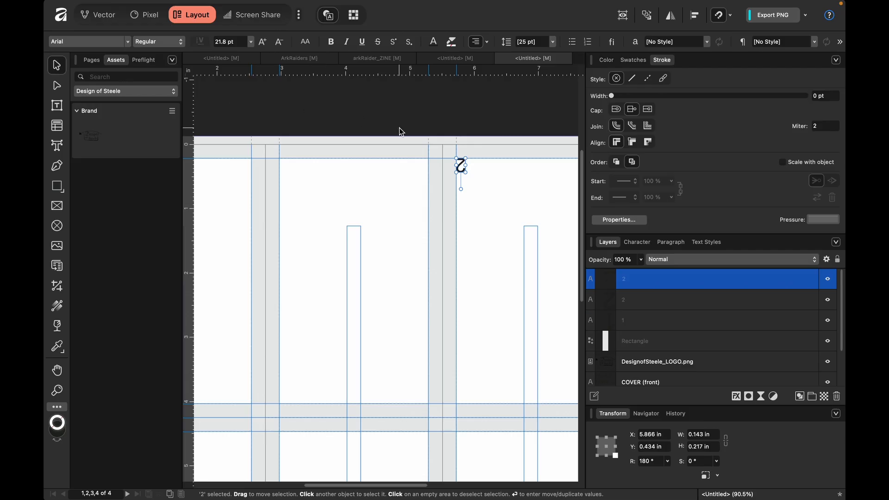
pyautogui.moveTo(461, 168); pyautogui.dragTo(286, 170)
pyautogui.doubleClick(286, 168)
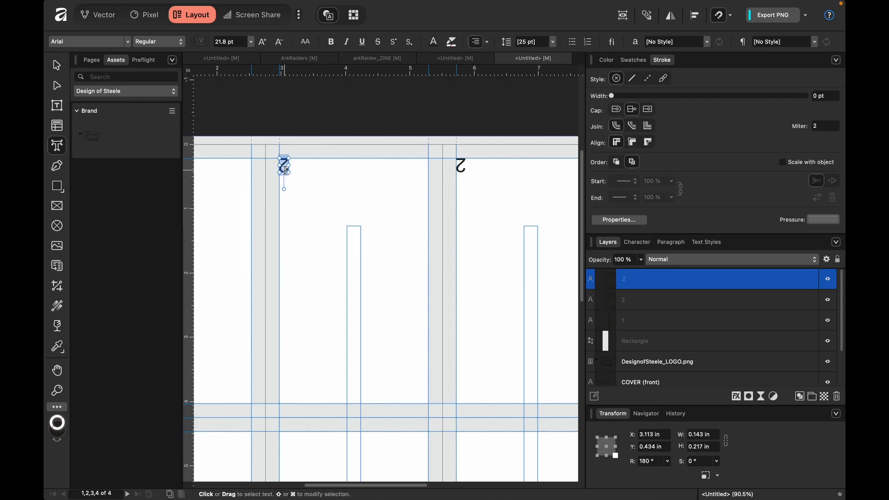
pyautogui.write('3')
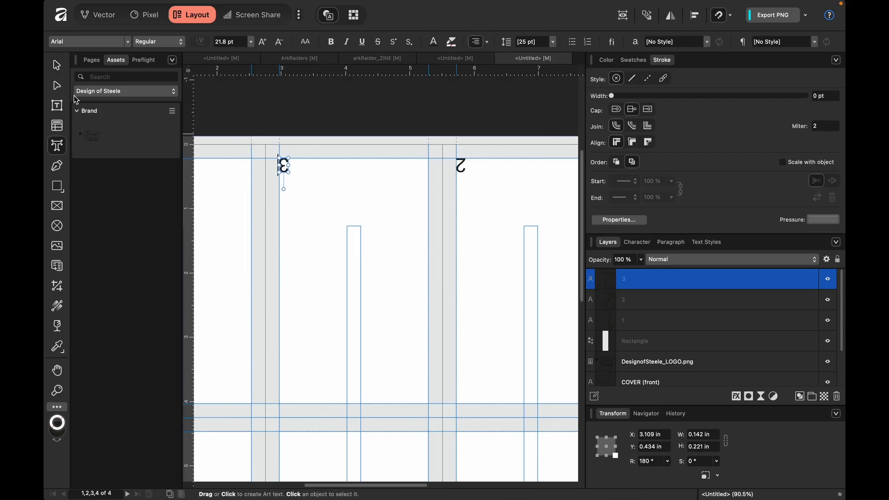
pyautogui.click(56, 66)
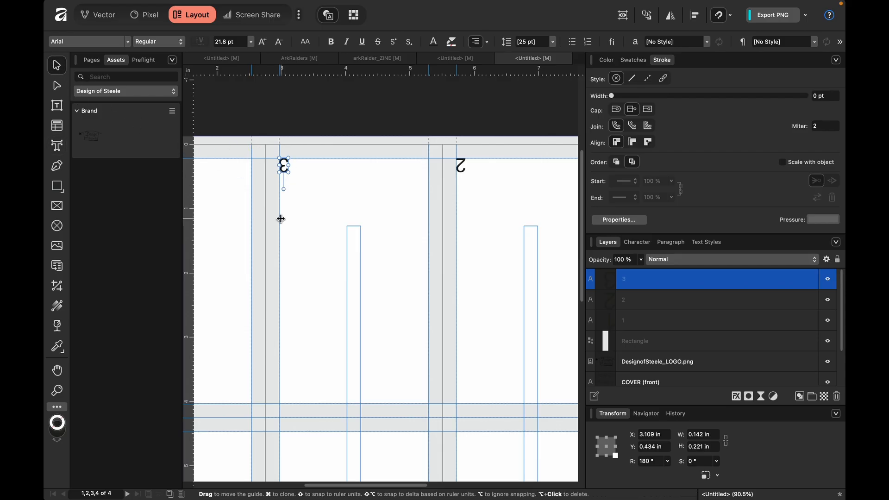
# Step: Duplicate the page number 3, move the copy to the first column's upper-left margin corner and change it to 4
pyautogui.press('super+j')
pyautogui.hscroll(-8, 269, 162)
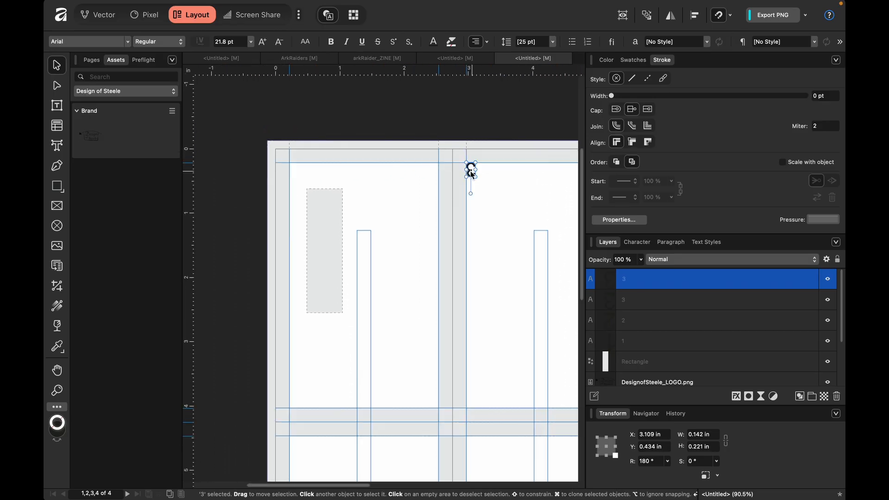
pyautogui.press('t')
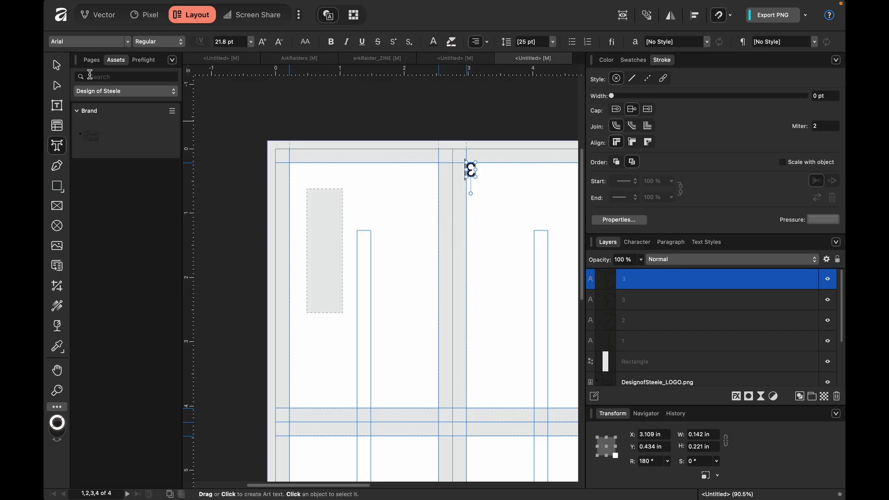
pyautogui.click(58, 66)
pyautogui.moveTo(471, 171); pyautogui.dragTo(296, 178)
pyautogui.press('t')
pyautogui.doubleClick(294, 171)
pyautogui.write('4')
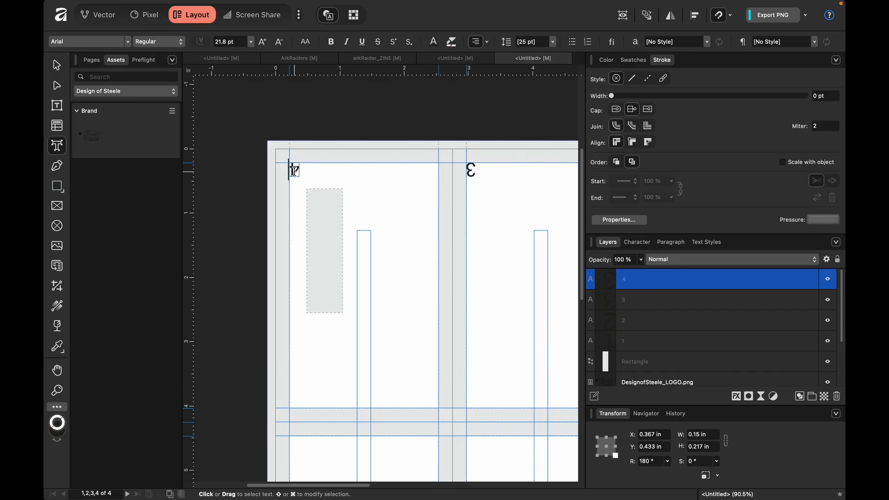
pyautogui.press('Escape')
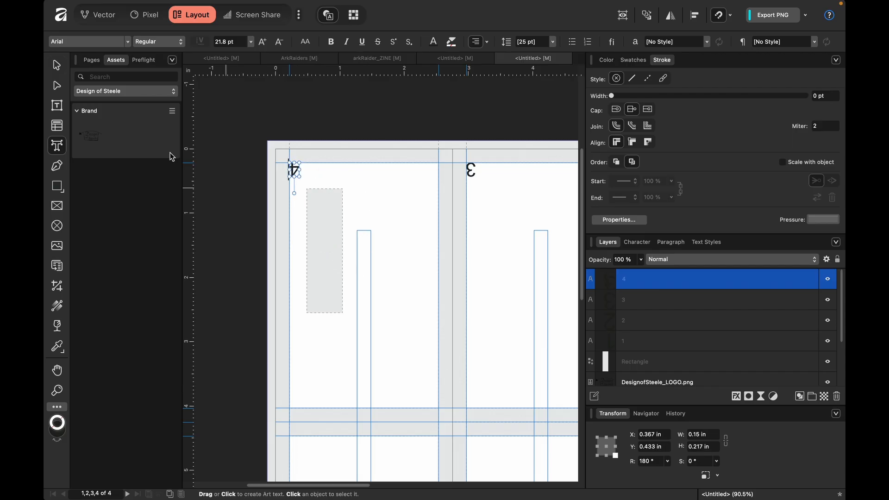
pyautogui.click(65, 65)
# Step: Change the grey rectangle's outline in the first column to a solid 0 pt stroke and deselect it
pyautogui.click(320, 233)
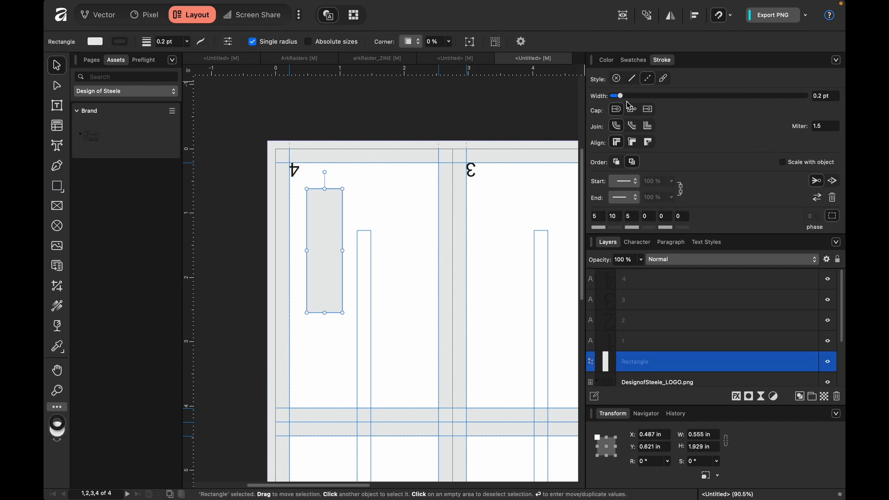
pyautogui.click(631, 78)
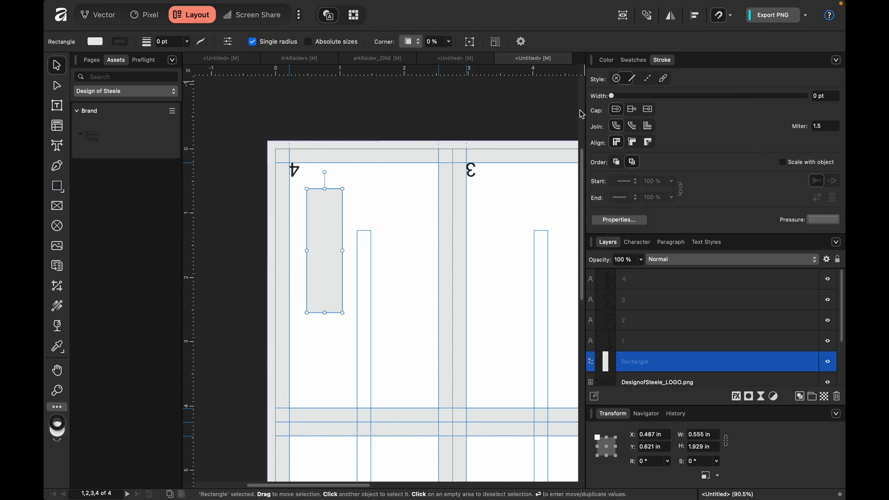
pyautogui.click(401, 228)
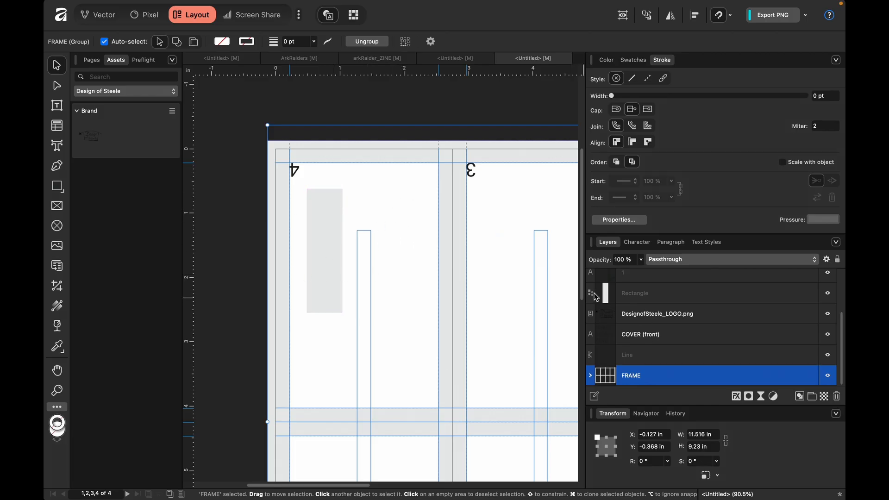
# Step: Duplicate the page number 4 in the first column and rotate the copy upright to 0°
pyautogui.scroll(3, 641, 295)
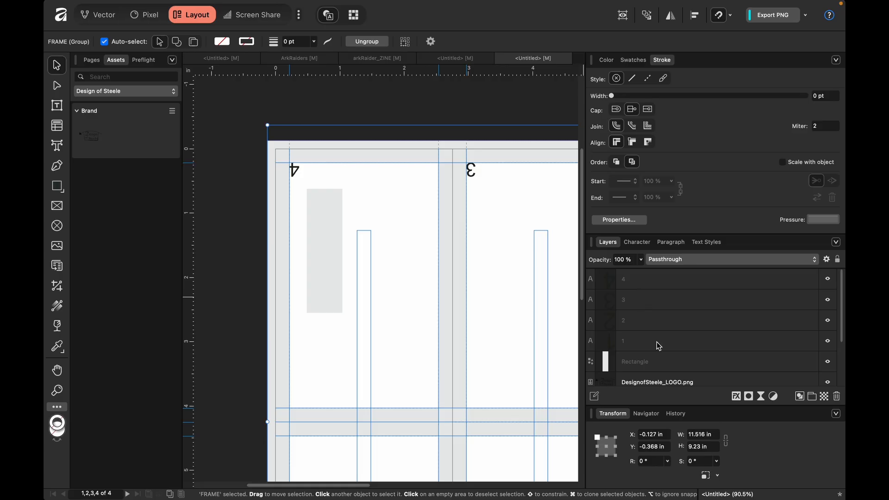
pyautogui.scroll(-5, 420, 342)
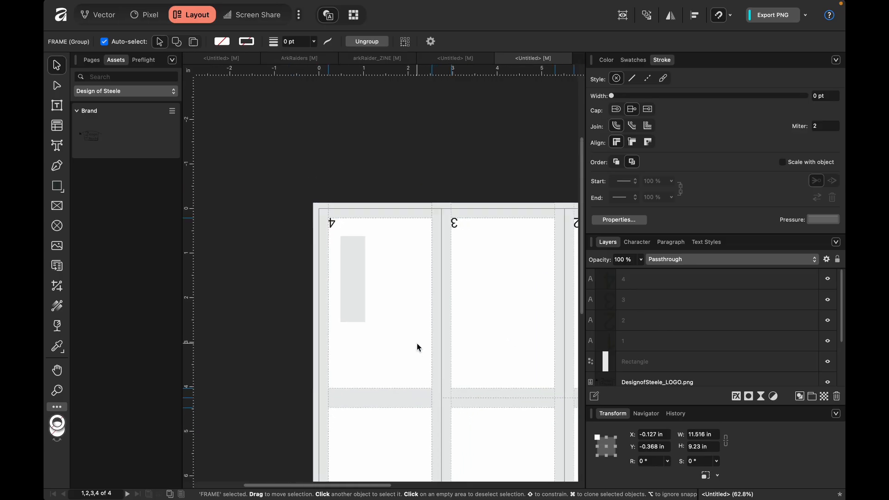
pyautogui.scroll(-4, 417, 342)
pyautogui.hscroll(4, 417, 342)
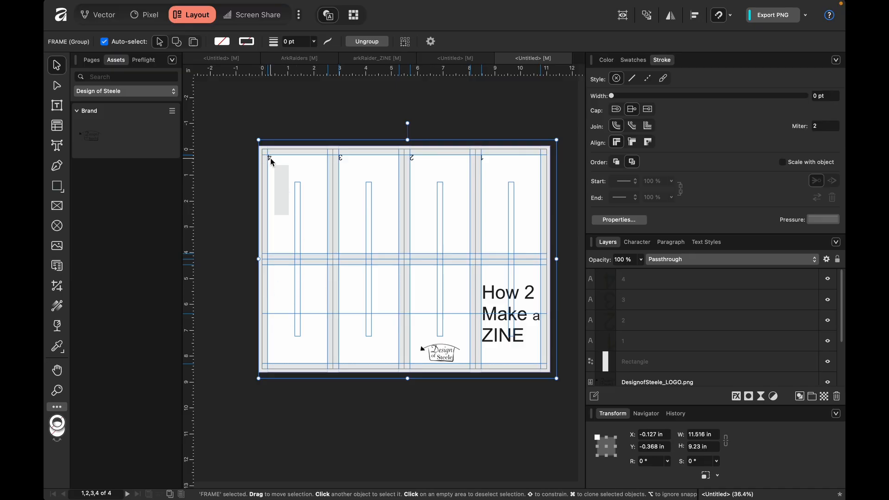
pyautogui.scroll(8, 271, 158)
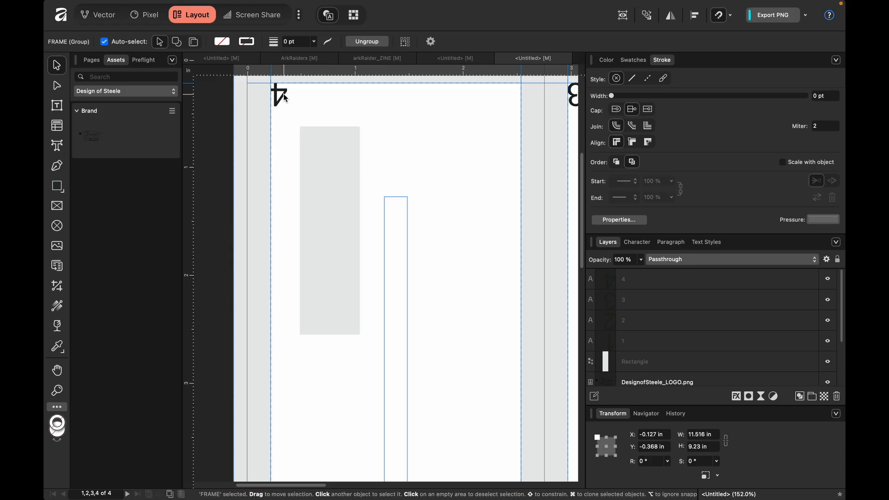
pyautogui.click(283, 93)
pyautogui.press('super+j')
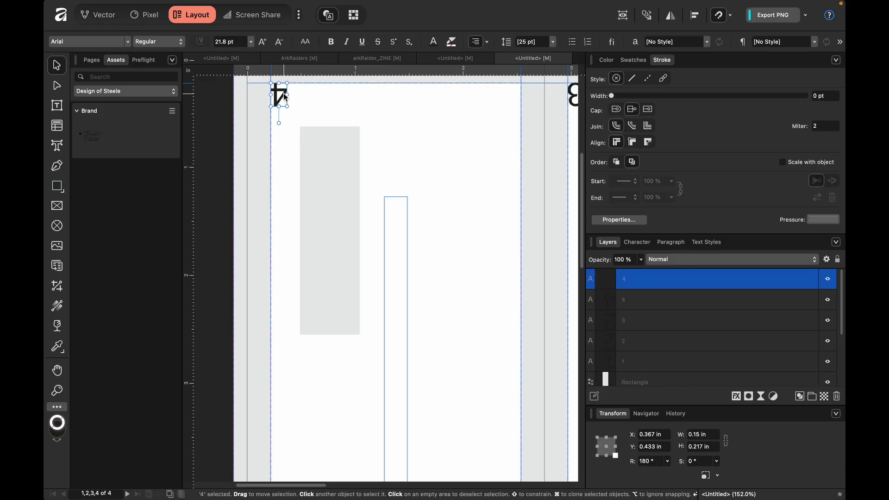
pyautogui.moveTo(278, 124); pyautogui.dragTo(279, 65)
# Step: Move the upright 4 down the first column into the lower panel's bottom-left margin corner
pyautogui.scroll(-1, 343, 215)
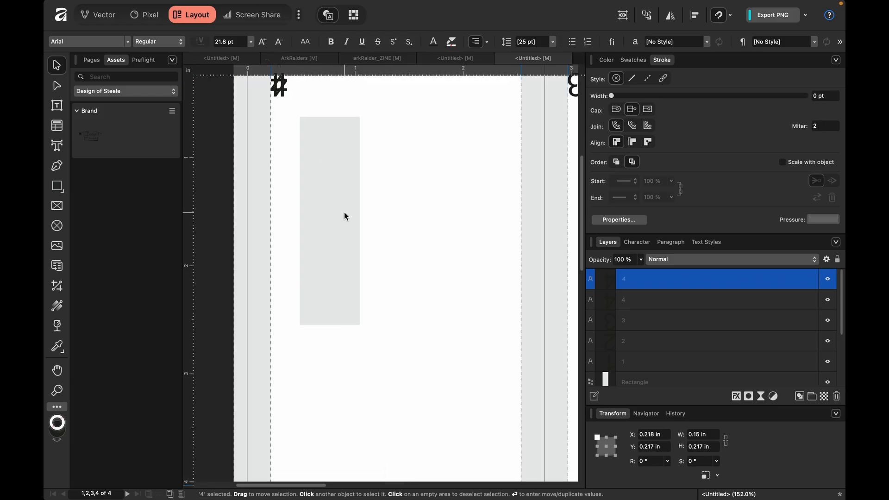
pyautogui.moveTo(277, 95); pyautogui.dragTo(321, 459)
pyautogui.scroll(-10, 318, 453)
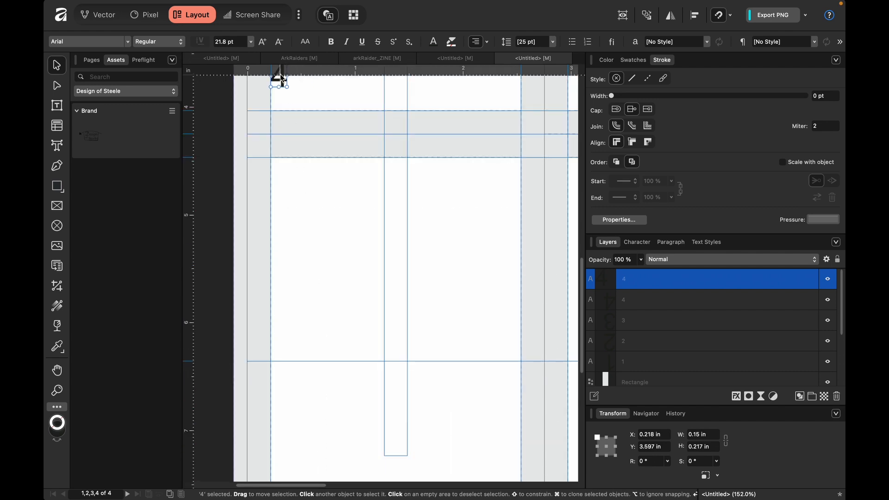
pyautogui.moveTo(280, 79); pyautogui.dragTo(280, 458)
pyautogui.scroll(-5, 292, 456)
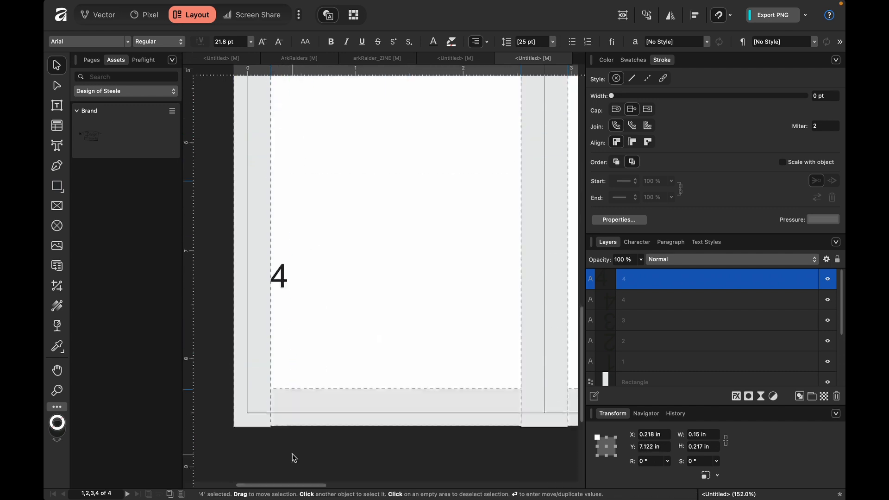
pyautogui.moveTo(278, 276); pyautogui.dragTo(280, 377)
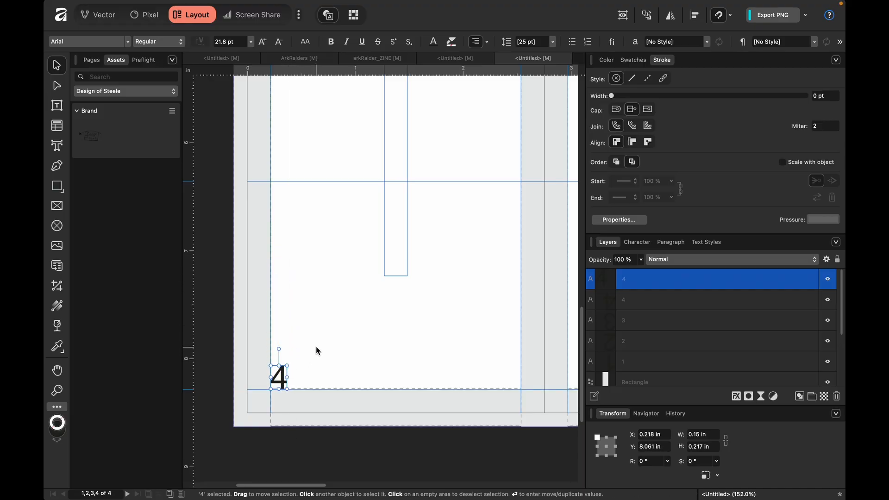
# Step: Duplicate the page number 4 once more and change the upright one in the bottom-left margin corner to 5
pyautogui.press('super+j')
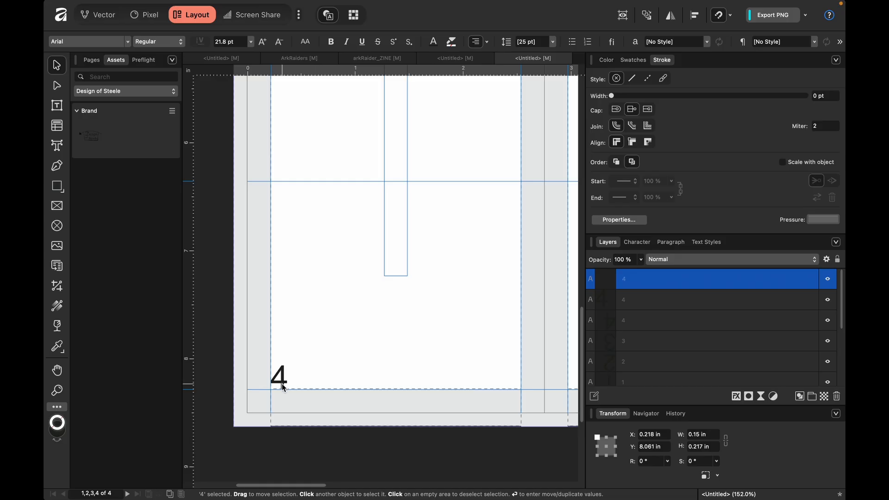
pyautogui.moveTo(280, 383); pyautogui.dragTo(422, 380)
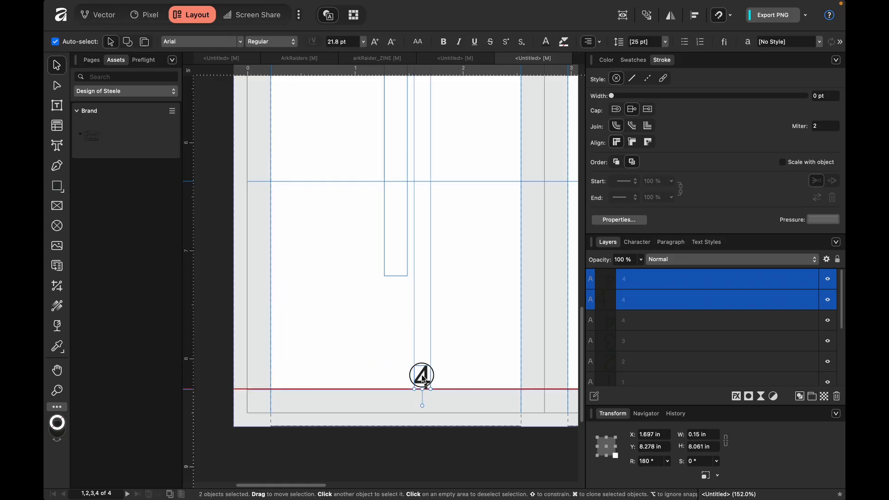
pyautogui.press('super+z')
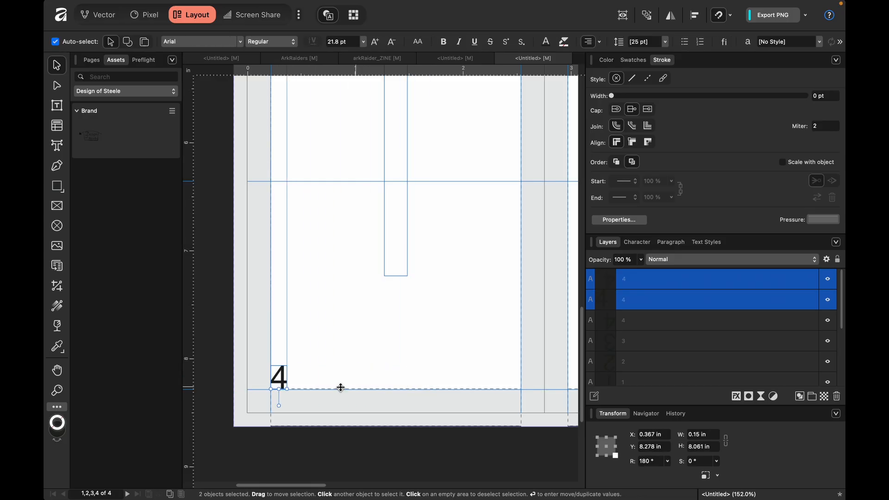
pyautogui.click(621, 302)
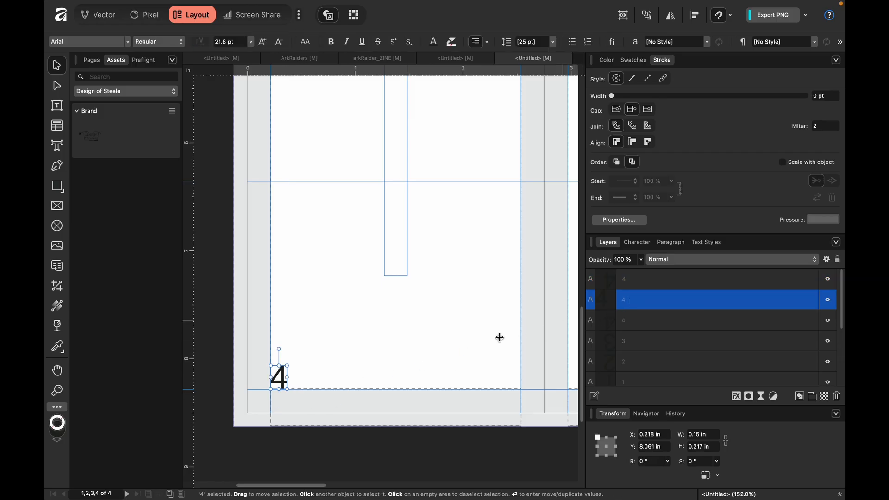
pyautogui.doubleClick(280, 375)
pyautogui.write('5')
pyautogui.press('Escape')
# Step: Move the spare upside-down 4 down the first column to above the 5 and turn it upright
pyautogui.click(633, 278)
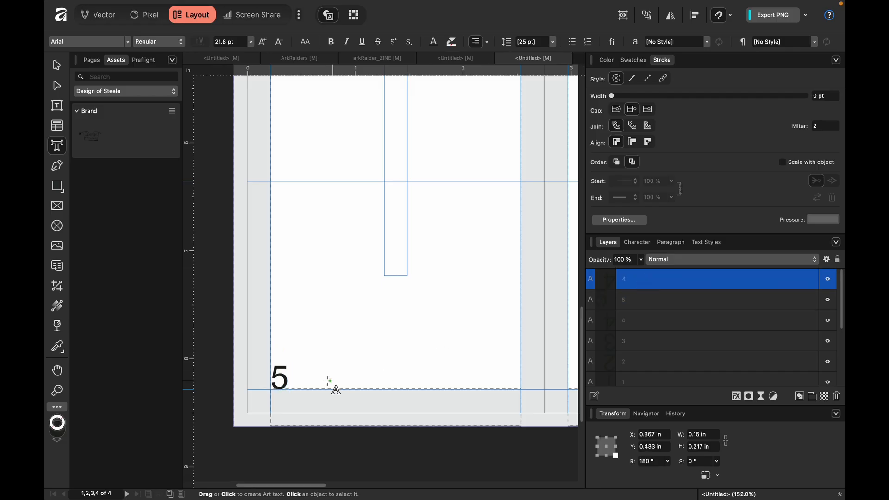
pyautogui.click(57, 69)
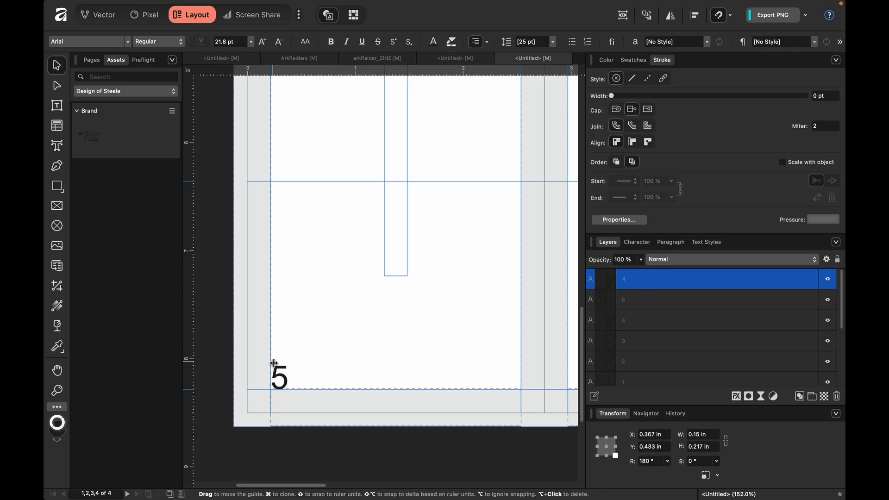
pyautogui.scroll(-5, 367, 343)
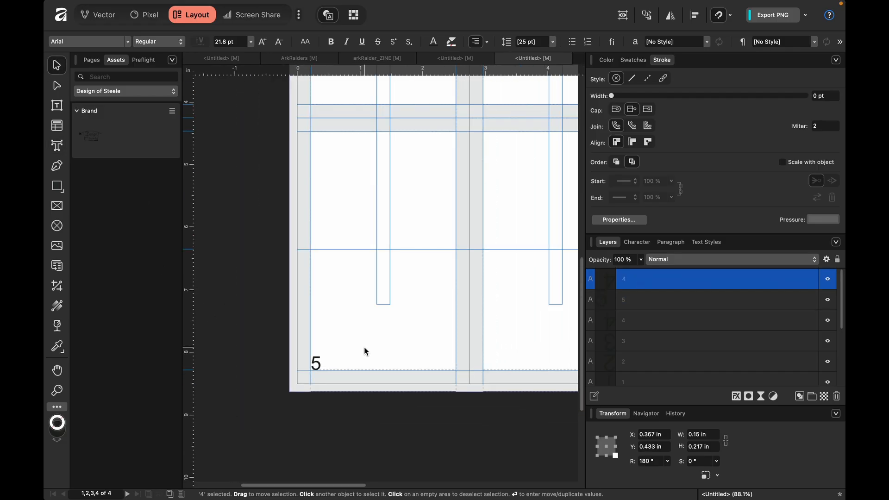
pyautogui.scroll(10, 316, 260)
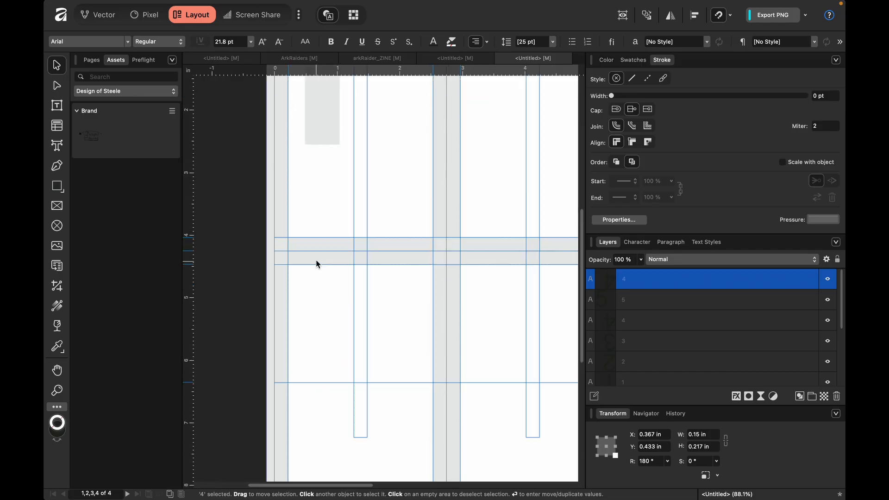
pyautogui.moveTo(295, 135); pyautogui.dragTo(394, 442)
pyautogui.scroll(-1, 395, 446)
pyautogui.scroll(-5, 392, 434)
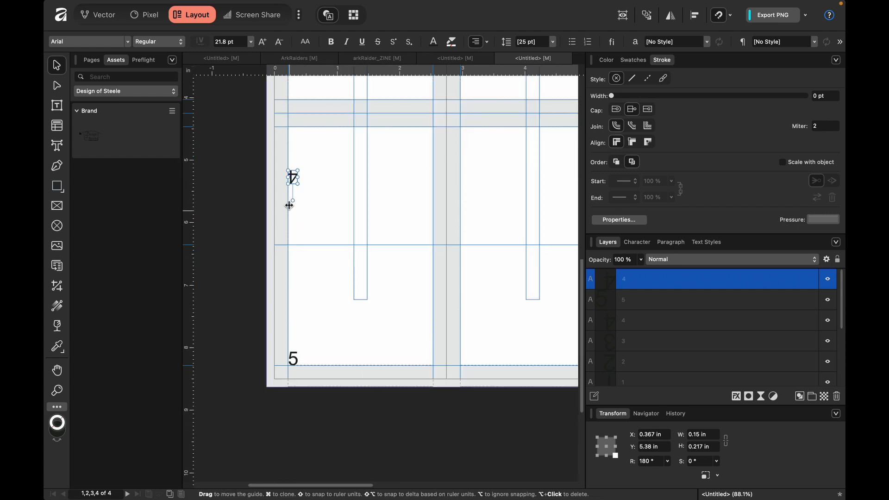
pyautogui.moveTo(293, 175); pyautogui.dragTo(293, 259)
# Step: Change the spare page number to 6 and move it to the second column's bottom-left margin corner, level with the 5
pyautogui.doubleClick(293, 300)
pyautogui.doubleClick(294, 301)
pyautogui.write('6')
pyautogui.press('Escape')
pyautogui.click(63, 70)
pyautogui.moveTo(294, 301); pyautogui.dragTo(464, 372)
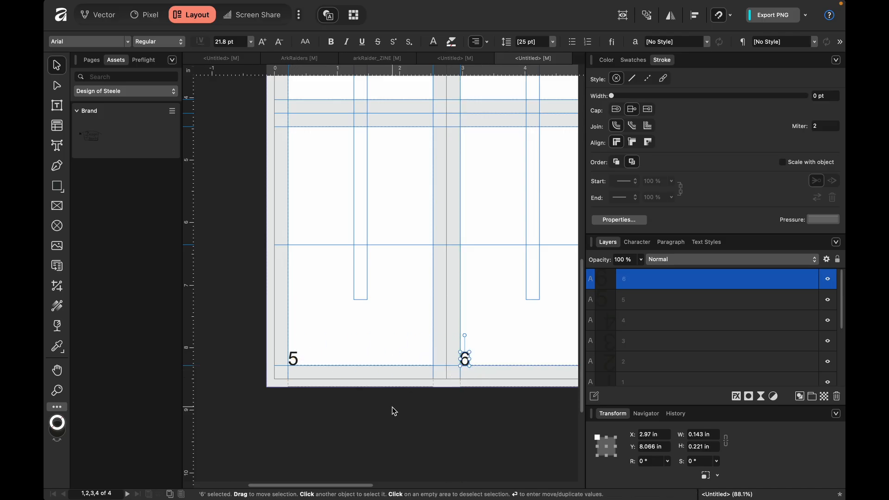
# Step: Fit the whole sheet in view and preview the numbered layout without guides
pyautogui.click(429, 402)
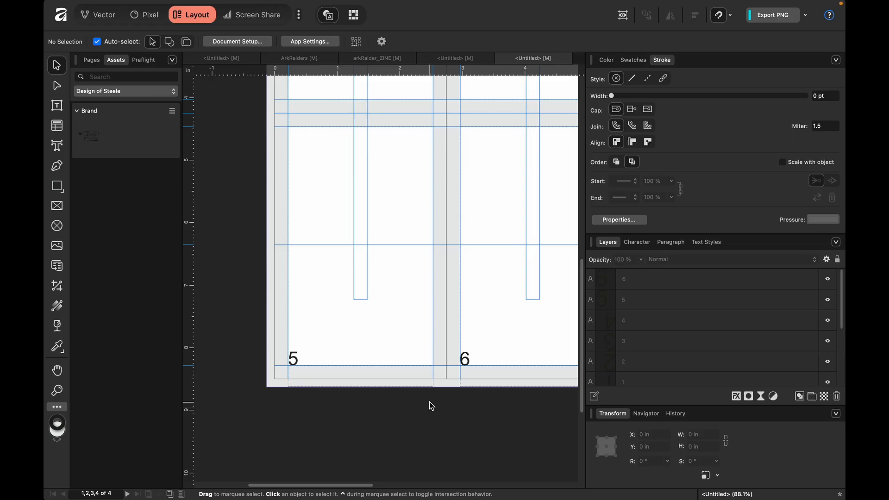
pyautogui.press('super+0')
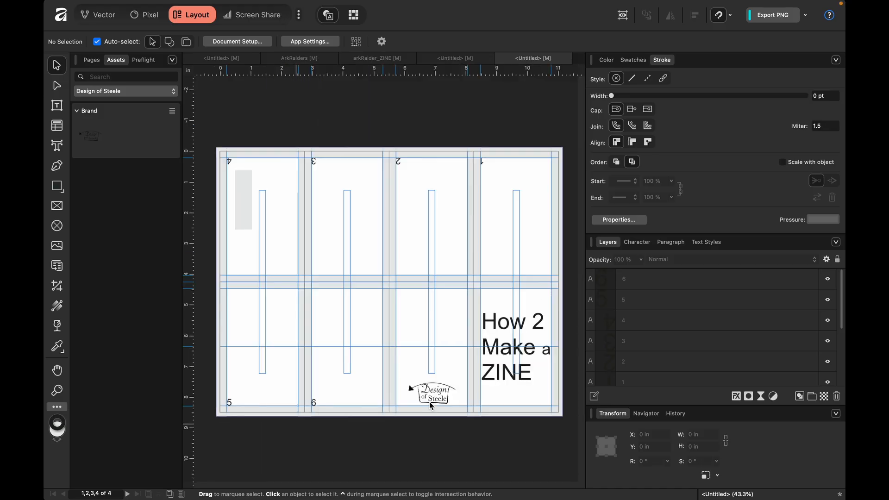
pyautogui.click(625, 18)
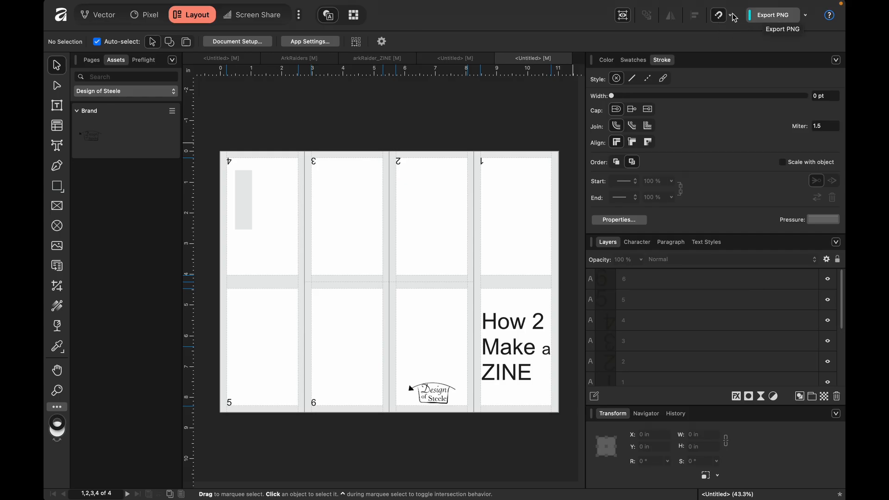
pyautogui.click(733, 16)
# Step: Add horizontal guides along the inner edges of the top and bottom page numbers and a vertical guide beside the number in each column
pyautogui.moveTo(454, 70); pyautogui.dragTo(455, 165)
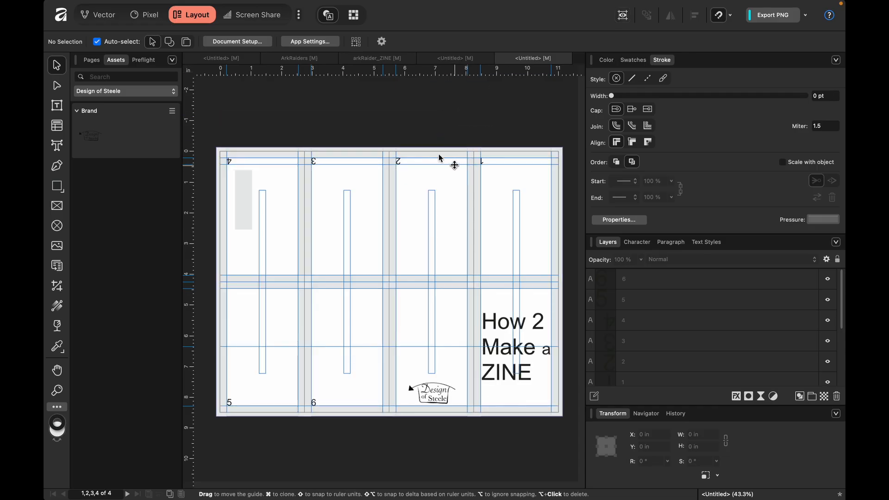
pyautogui.moveTo(366, 72); pyautogui.dragTo(362, 398)
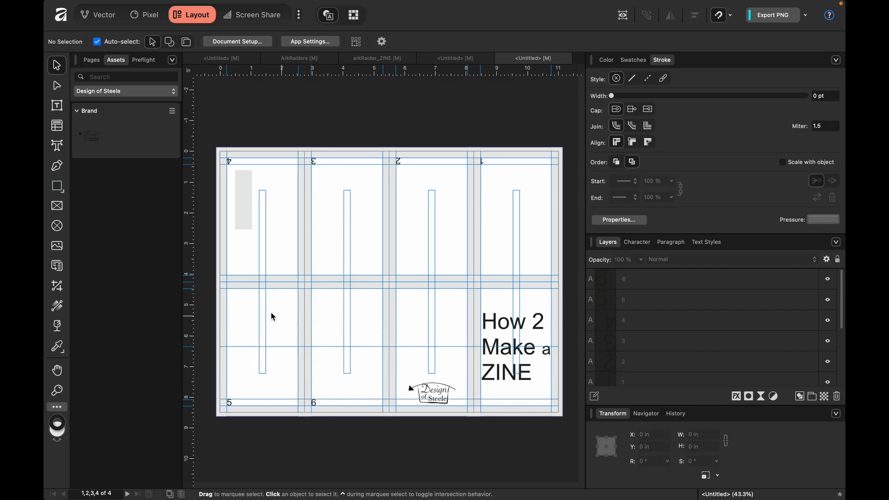
pyautogui.moveTo(190, 262); pyautogui.dragTo(232, 257)
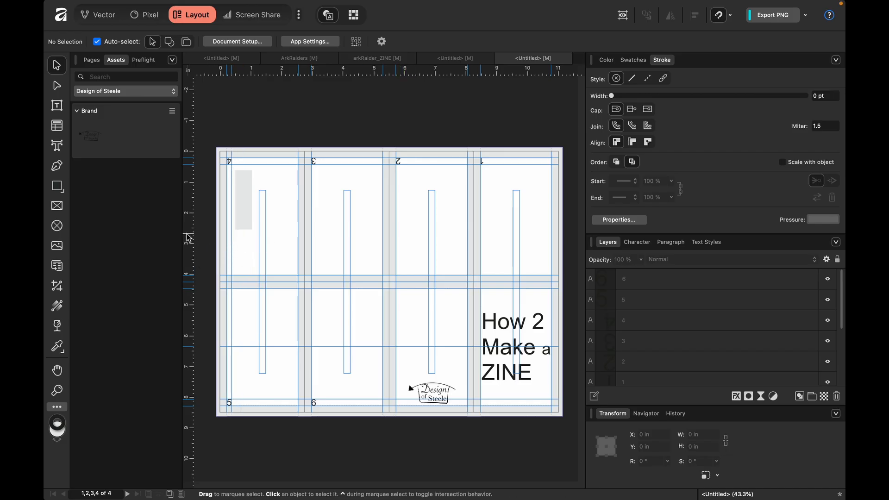
pyautogui.moveTo(188, 236); pyautogui.dragTo(316, 228)
pyautogui.moveTo(192, 225); pyautogui.dragTo(401, 252)
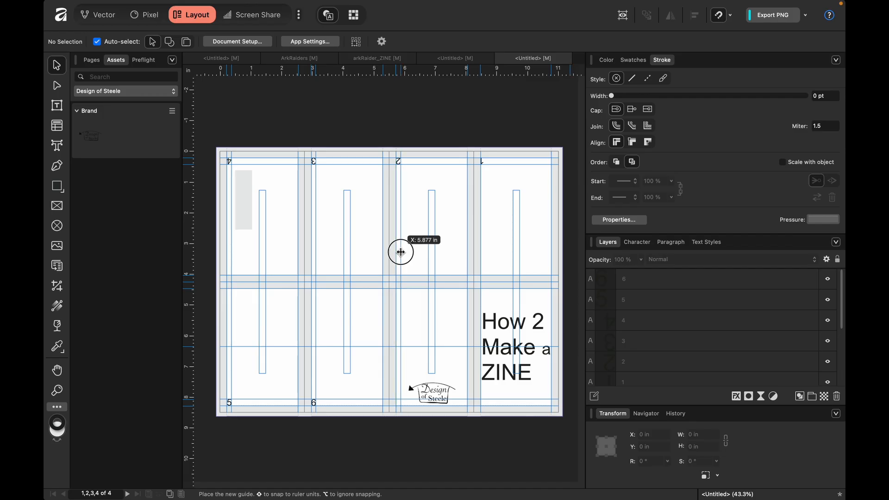
pyautogui.moveTo(401, 252); pyautogui.dragTo(401, 252)
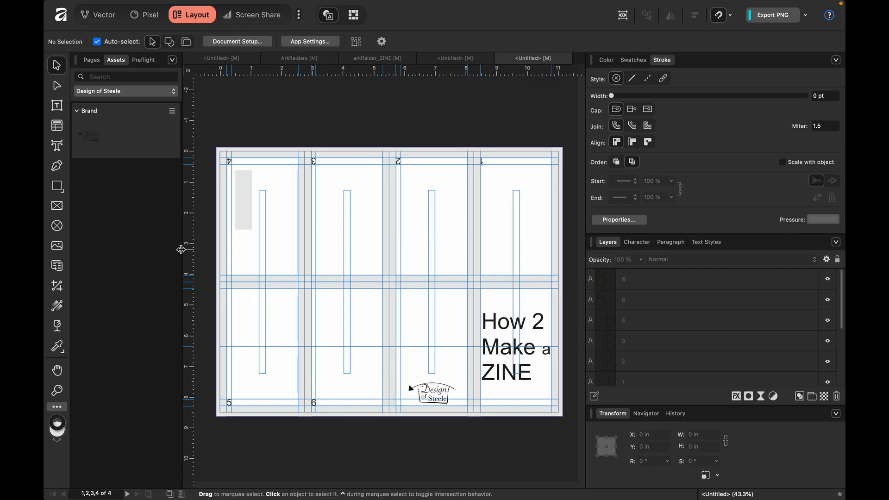
pyautogui.moveTo(189, 255); pyautogui.dragTo(486, 272)
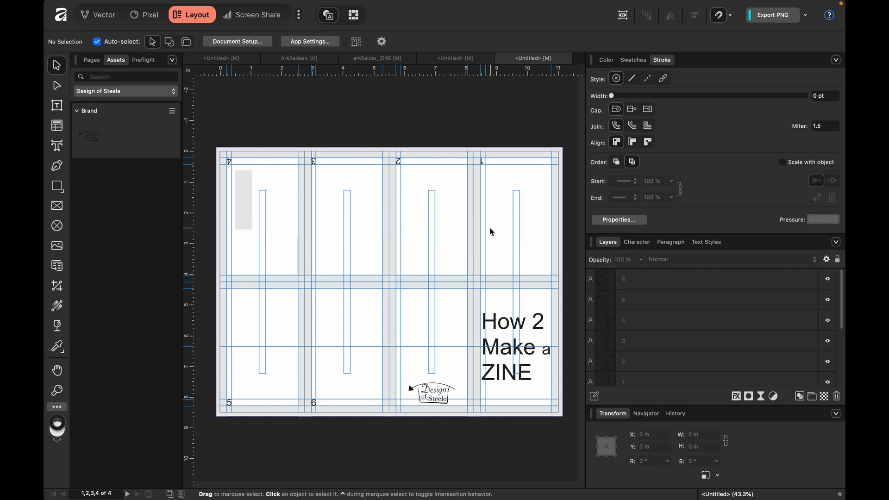
pyautogui.moveTo(486, 229); pyautogui.dragTo(485, 229)
# Step: Add a vertical guide midway across the fourth column's number box and centre the page number 1 on it
pyautogui.moveTo(356, 498)
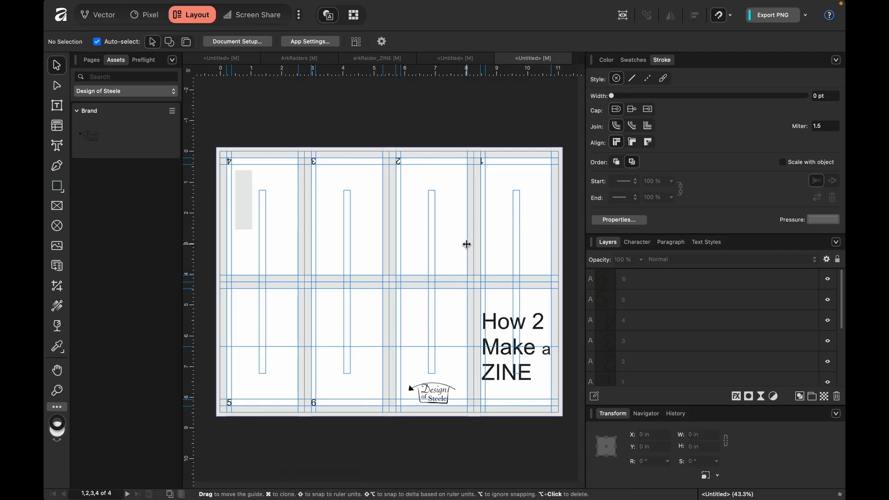
pyautogui.scroll(5, 466, 243)
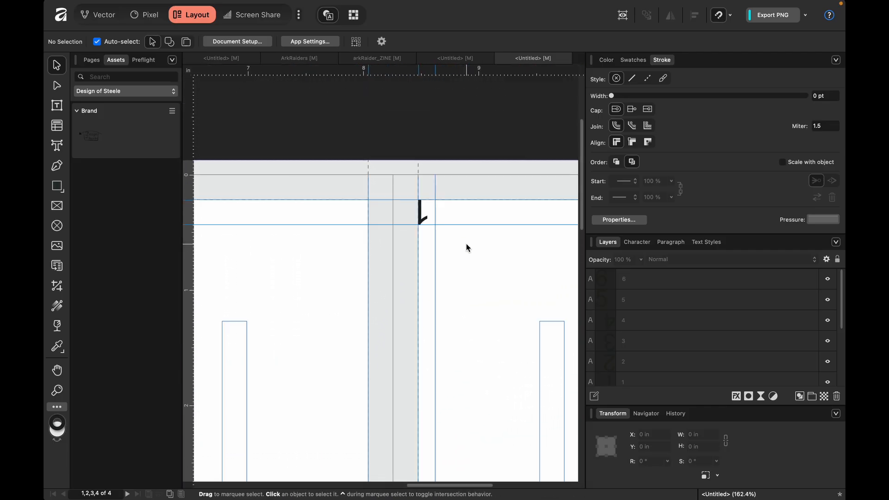
pyautogui.click(424, 221)
pyautogui.moveTo(424, 220); pyautogui.dragTo(429, 224)
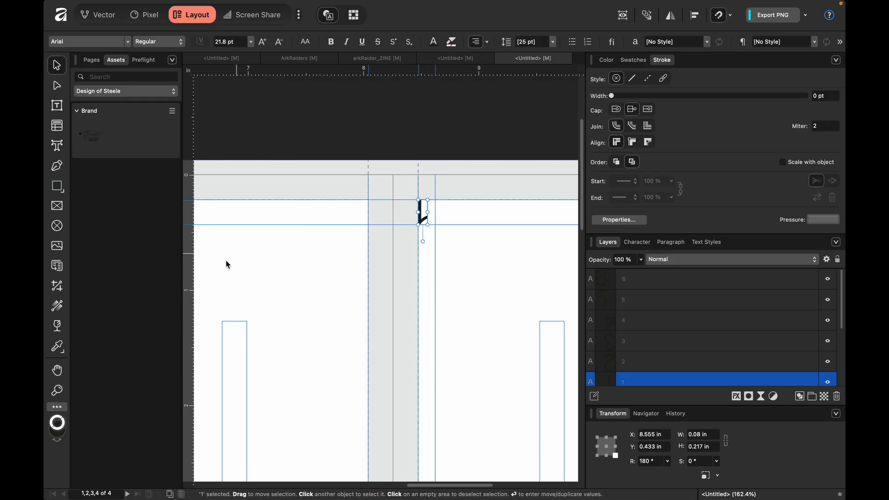
pyautogui.moveTo(190, 280); pyautogui.dragTo(426, 301)
pyautogui.moveTo(420, 214); pyautogui.dragTo(428, 215)
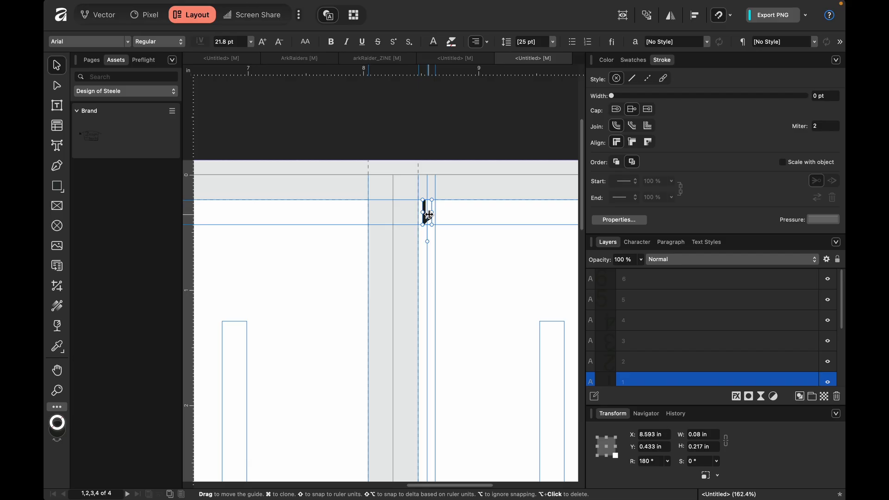
# Step: Turn on preview mode to review the whole zine sheet without guides, and check the FRAME group among the layers
pyautogui.click(457, 123)
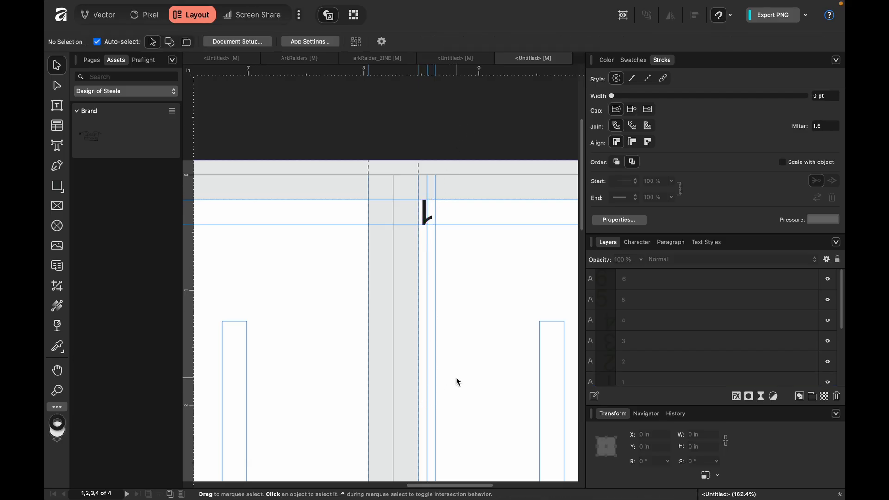
pyautogui.press('super+0')
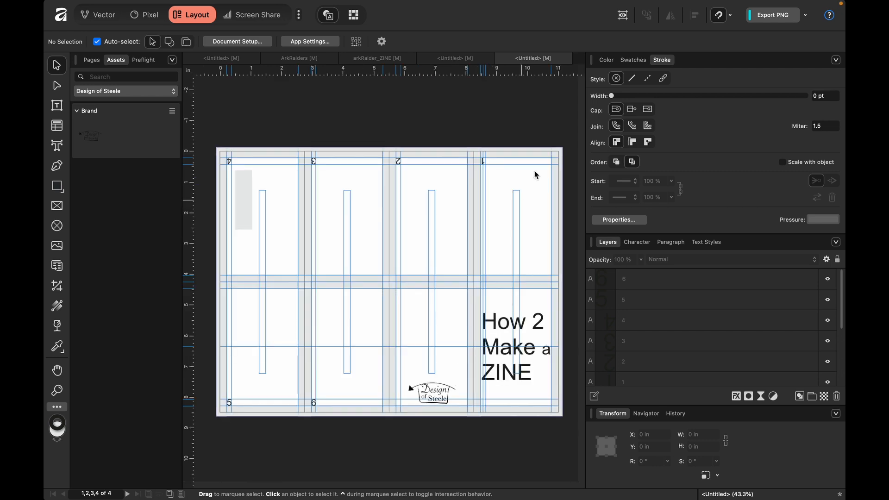
pyautogui.click(627, 17)
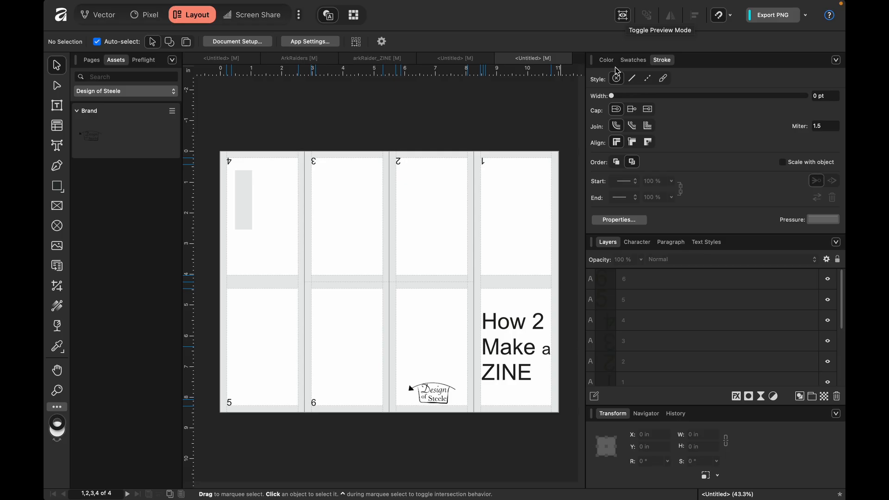
pyautogui.scroll(-5, 632, 359)
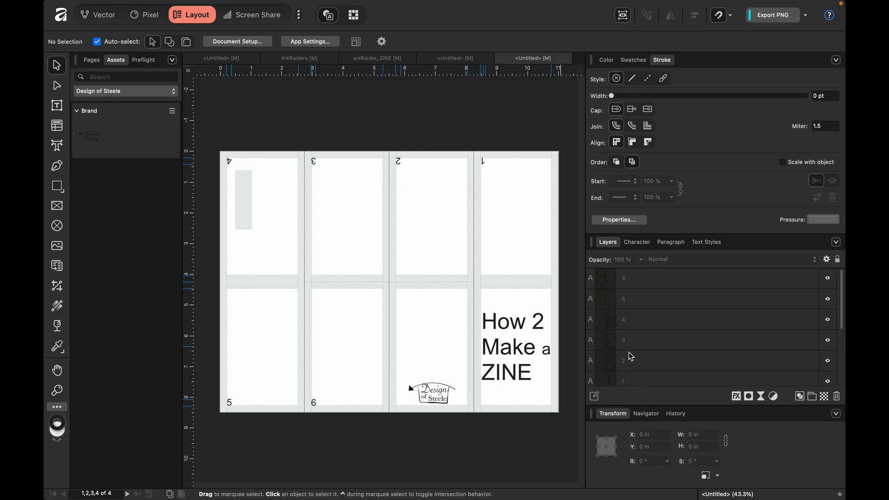
pyautogui.click(637, 375)
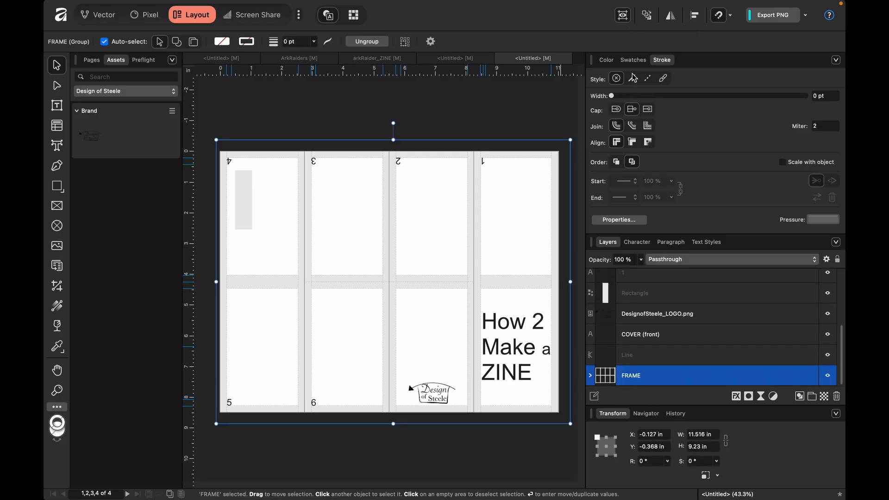
pyautogui.click(516, 114)
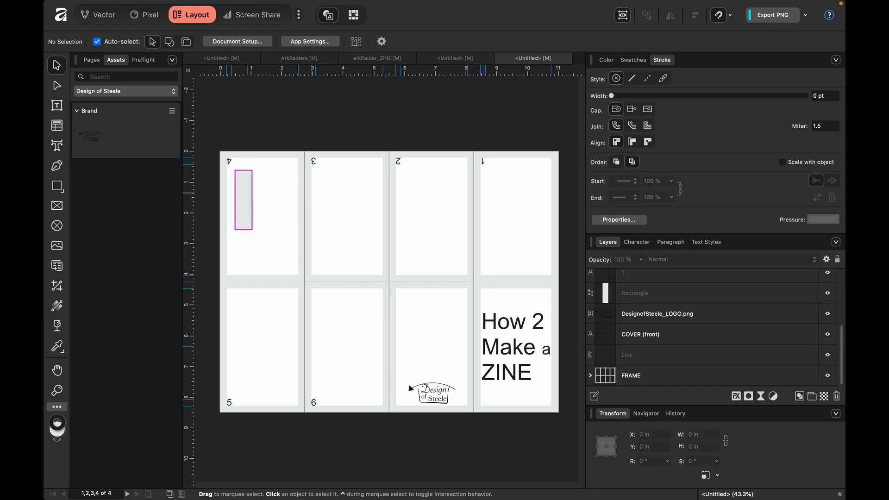
# Step: Move the gray rectangle on page 4 down to about X 0.497 in, Y 1.057 in
pyautogui.scroll(5, 246, 192)
pyautogui.hscroll(-5, 249, 193)
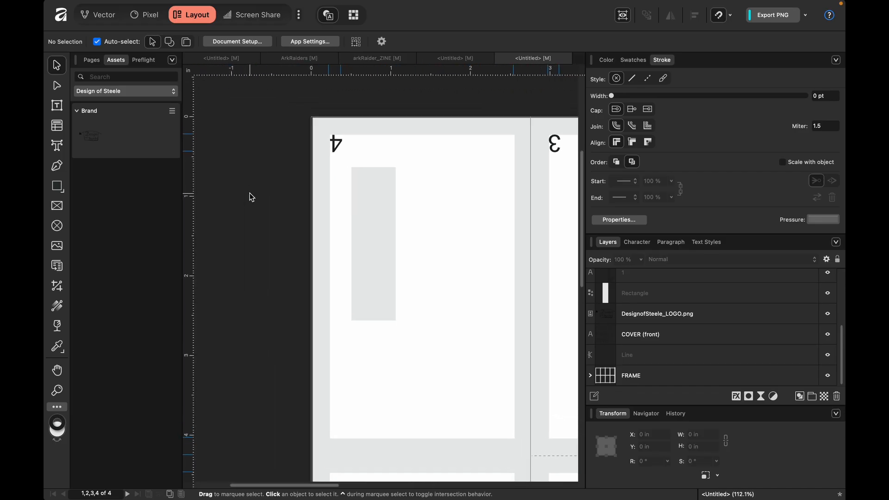
pyautogui.click(411, 280)
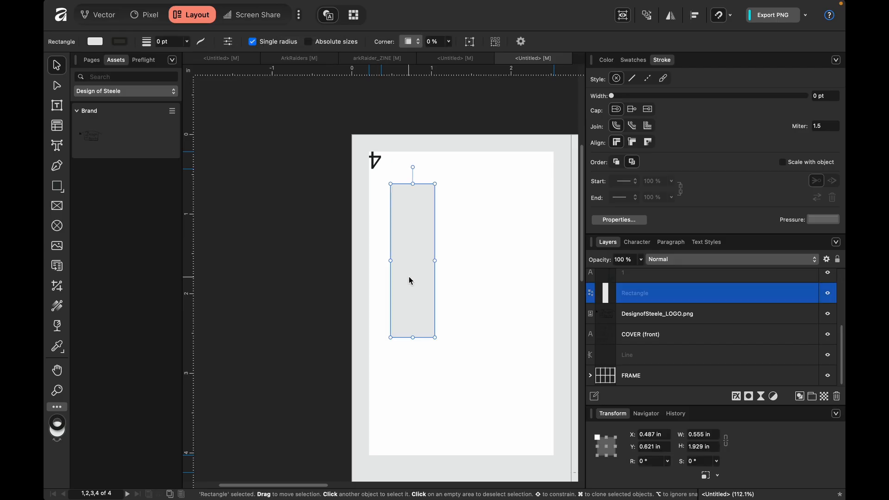
pyautogui.moveTo(420, 262); pyautogui.dragTo(421, 296)
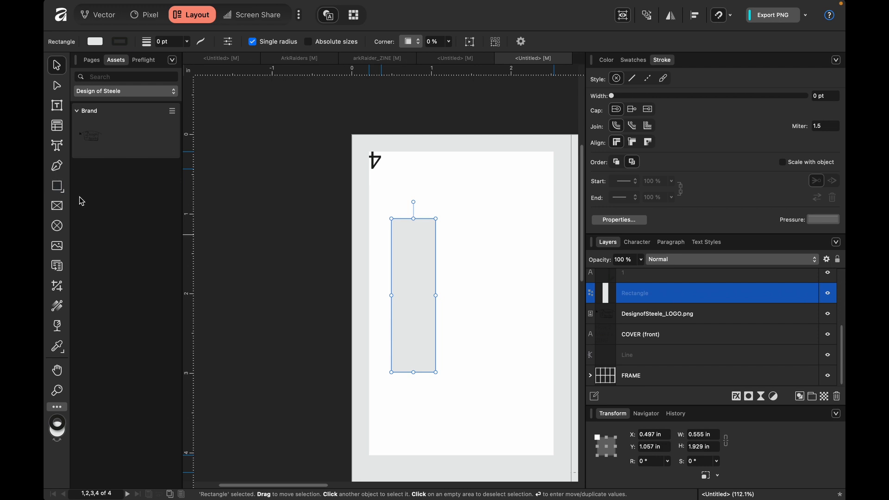
# Step: Add the art text "1" at about 9.7 pt above the gray rectangle and place it at about X 0.479 in, Y 0.786 in
pyautogui.click(57, 147)
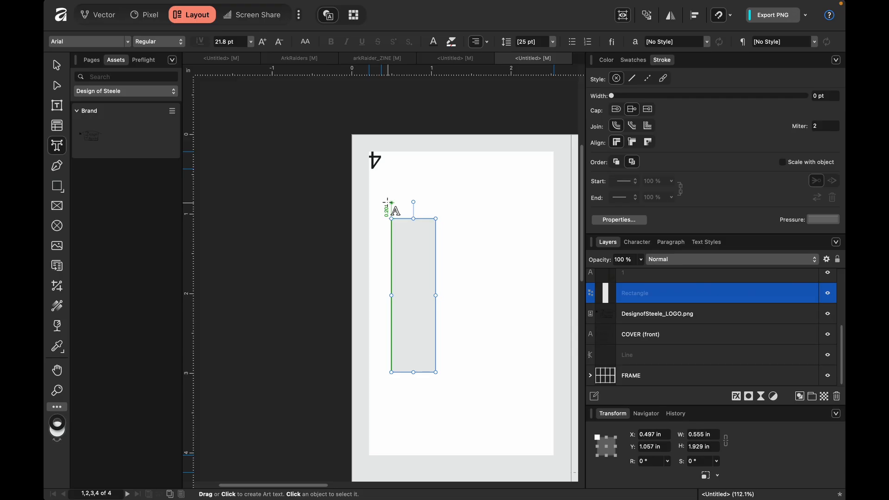
pyautogui.moveTo(388, 204); pyautogui.dragTo(399, 193)
pyautogui.write('1')
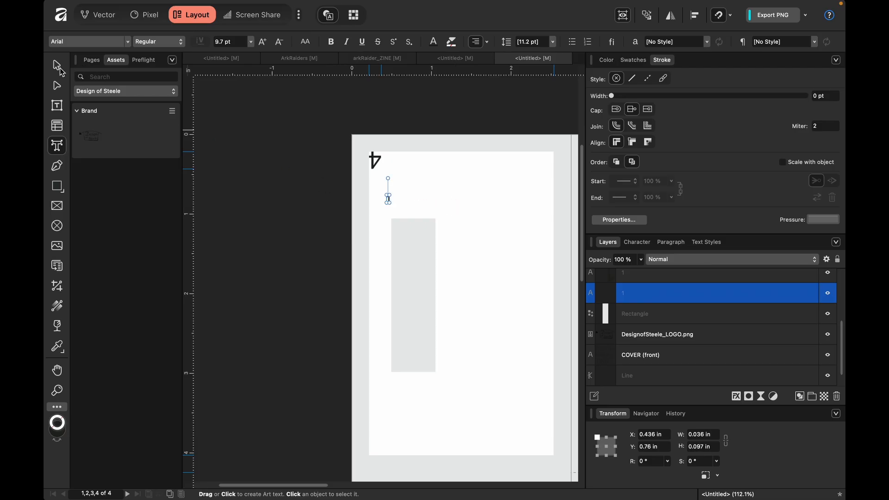
pyautogui.click(58, 68)
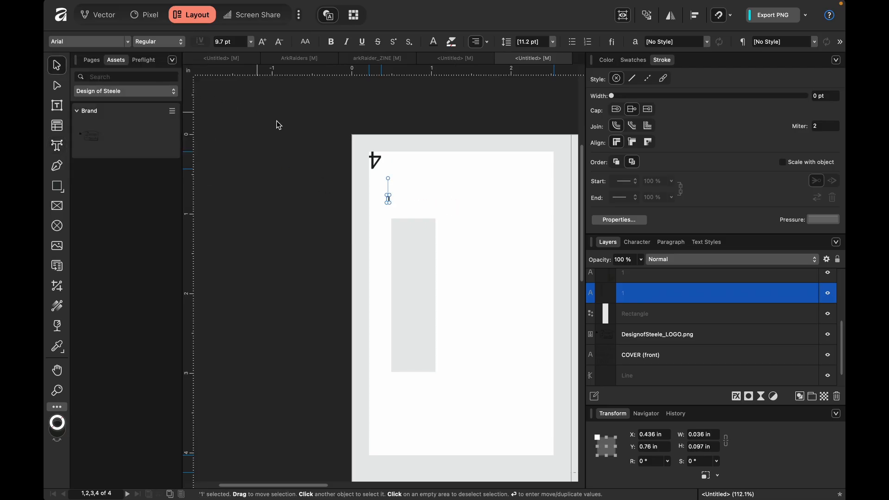
pyautogui.scroll(5, 397, 212)
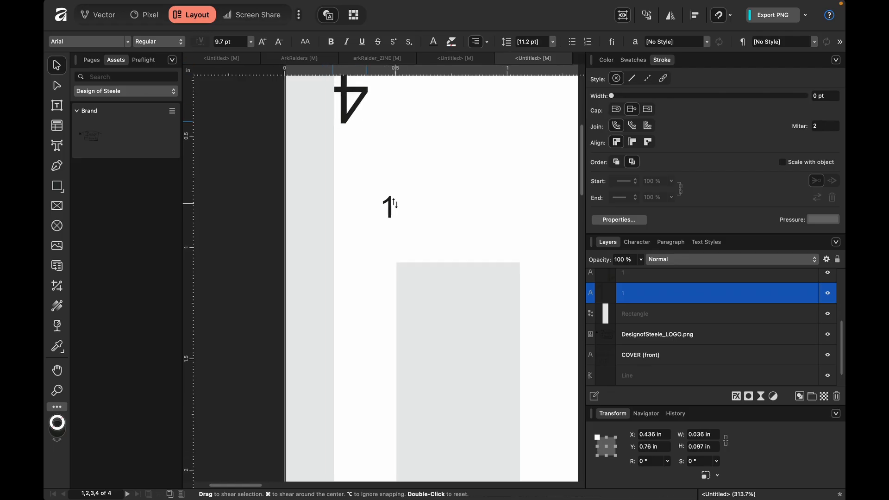
pyautogui.moveTo(400, 215)
pyautogui.mouseDown()
pyautogui.moveTo(413, 261)
pyautogui.moveTo(413, 227)
pyautogui.mouseUp()
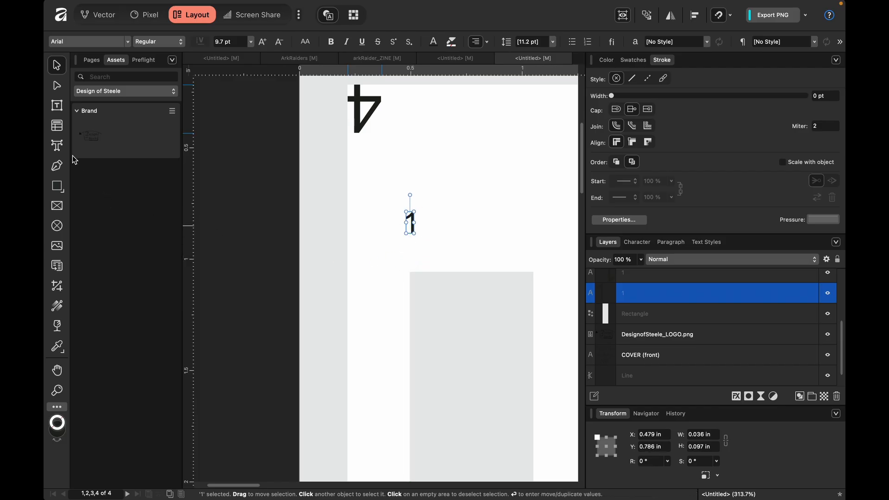
# Step: Add the art text "Make a Collomn" at about 4.7 pt between the small number 1 and the gray rectangle
pyautogui.click(56, 145)
pyautogui.moveTo(414, 245); pyautogui.dragTo(416, 257)
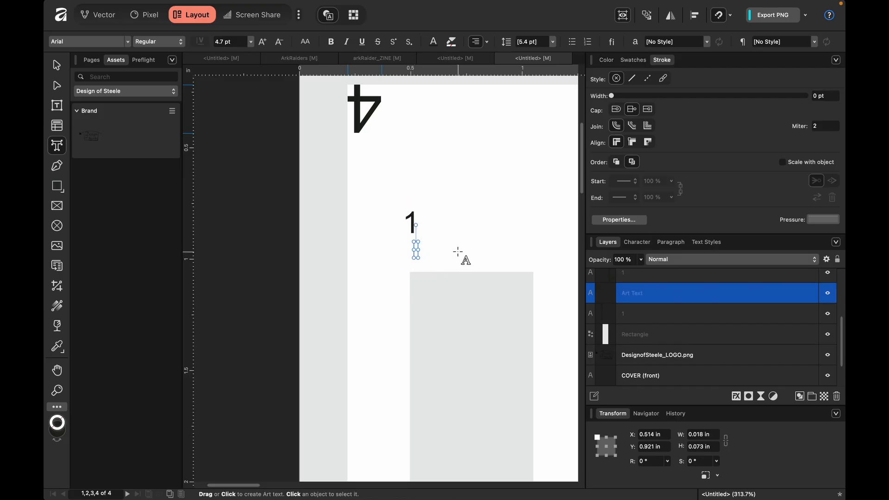
pyautogui.write('Make a')
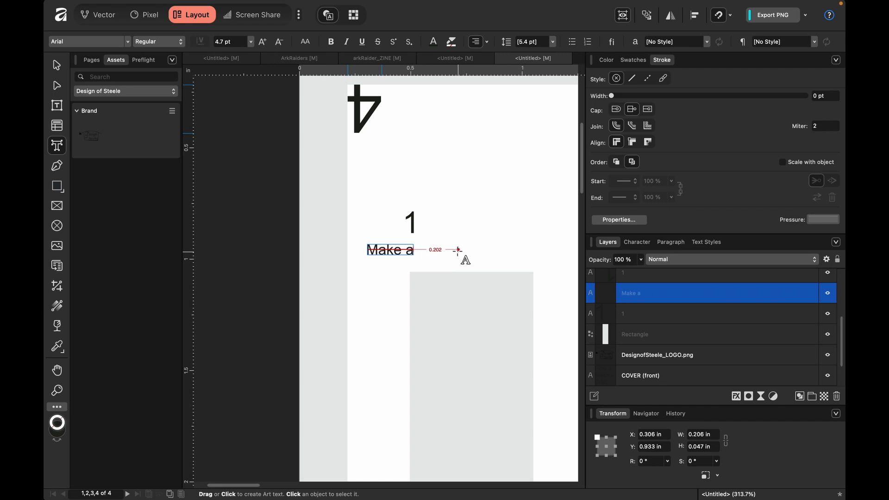
pyautogui.write(' Coll')
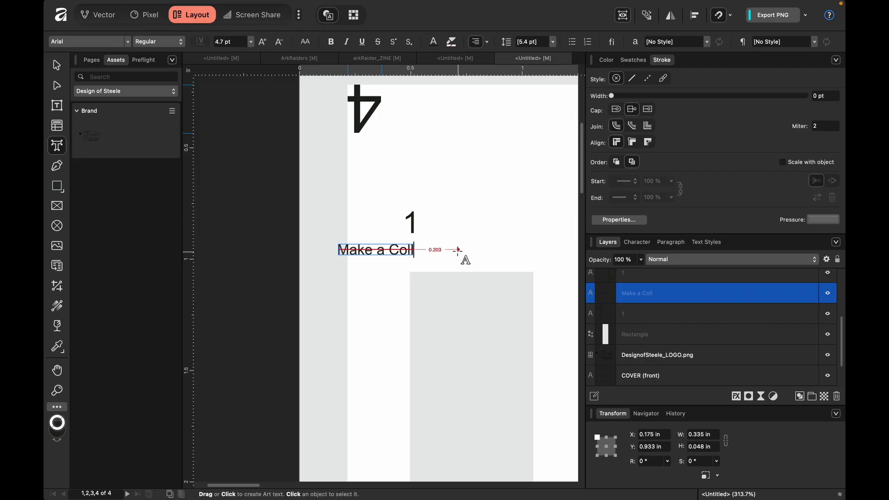
pyautogui.write('omn')
pyautogui.press('Escape')
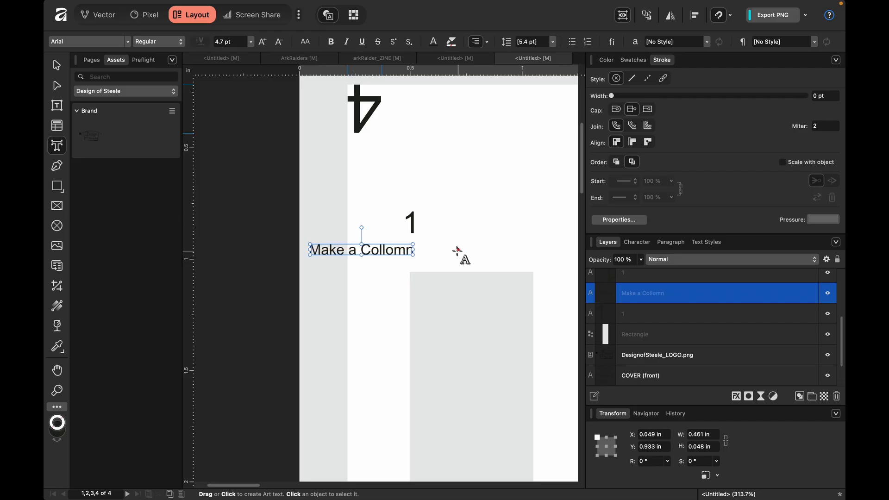
# Step: Position the "Make a Collomn" caption directly below the small number 1, starting just right of it
pyautogui.click(57, 65)
pyautogui.moveTo(389, 254); pyautogui.dragTo(503, 252)
pyautogui.moveTo(444, 254); pyautogui.dragTo(437, 253)
pyautogui.click(349, 296)
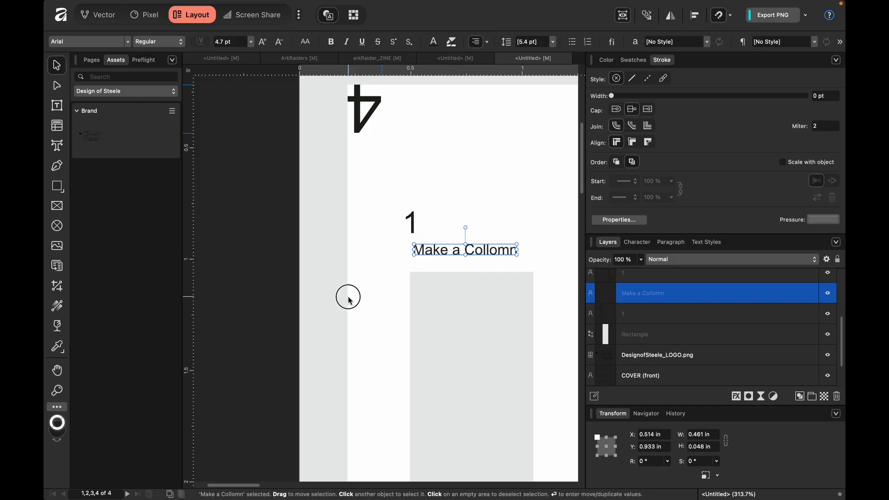
pyautogui.click(425, 254)
pyautogui.moveTo(425, 254); pyautogui.dragTo(421, 246)
pyautogui.click(384, 264)
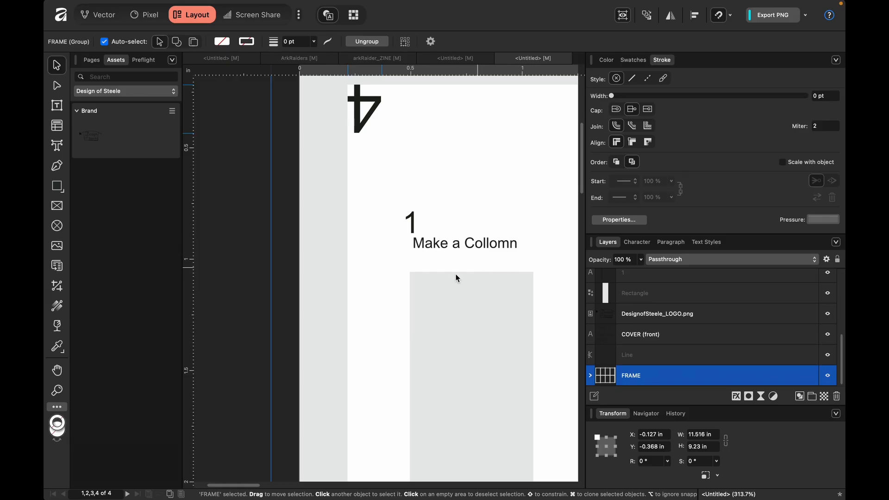
# Step: Group the "Make a Collomn" caption with the small number 1
pyautogui.click(433, 242)
pyautogui.keyDown('shift'); pyautogui.click(413, 227); pyautogui.keyUp('shift')
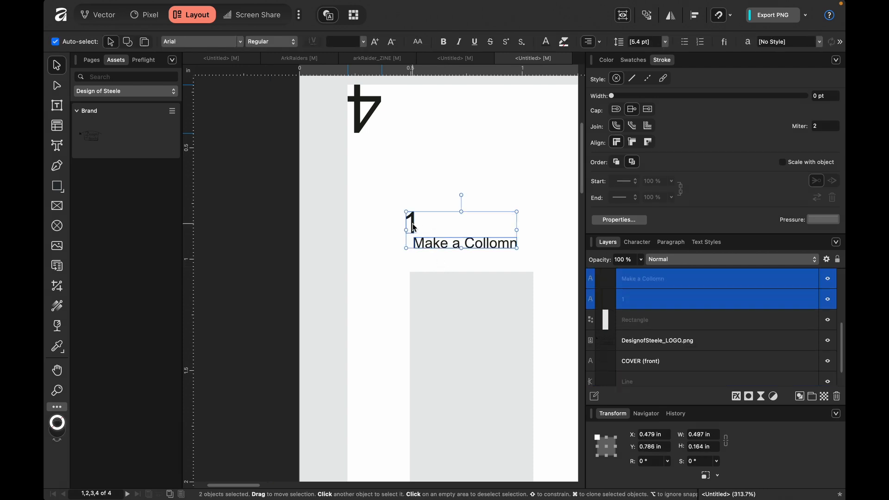
pyautogui.press('super+g')
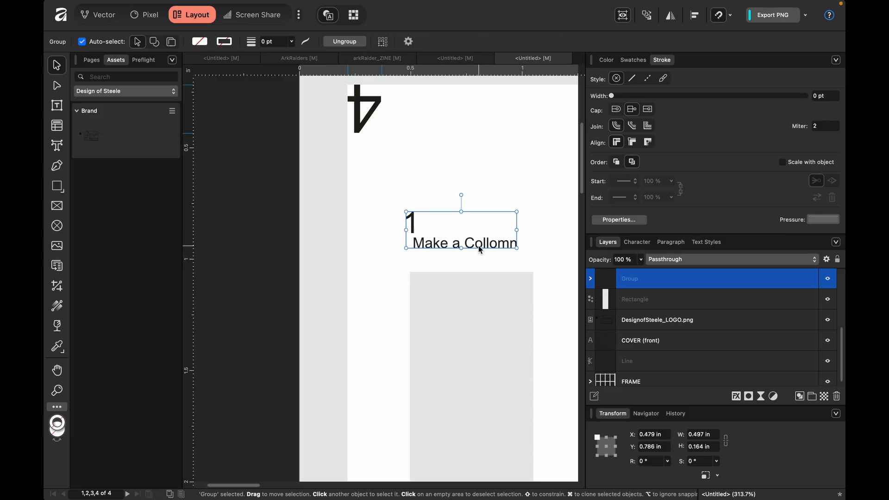
# Step: Move the gray rectangle up to Y 0.981 in and resize it to 0.497 in wide to match the heading, using a temporary vertical guide
pyautogui.click(456, 329)
pyautogui.moveTo(456, 329); pyautogui.dragTo(457, 311)
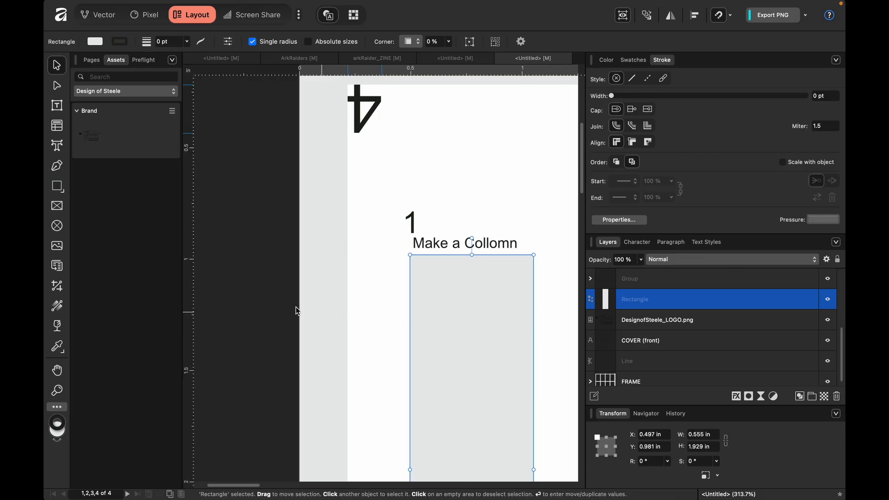
pyautogui.moveTo(184, 287); pyautogui.dragTo(406, 315)
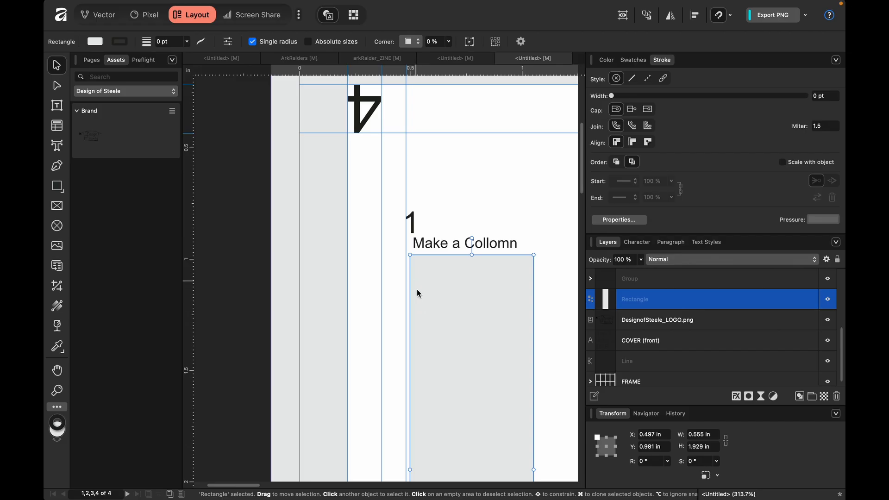
pyautogui.scroll(-3, 424, 309)
pyautogui.moveTo(410, 410); pyautogui.dragTo(405, 411)
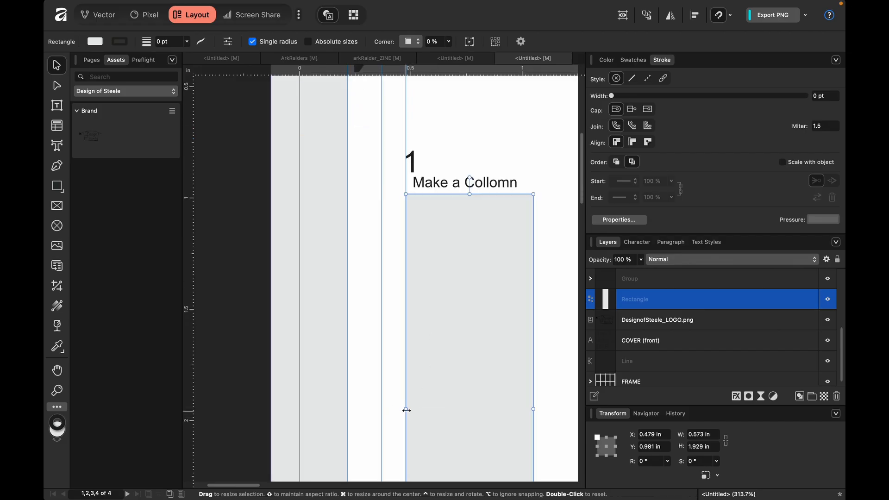
pyautogui.moveTo(532, 407); pyautogui.dragTo(515, 406)
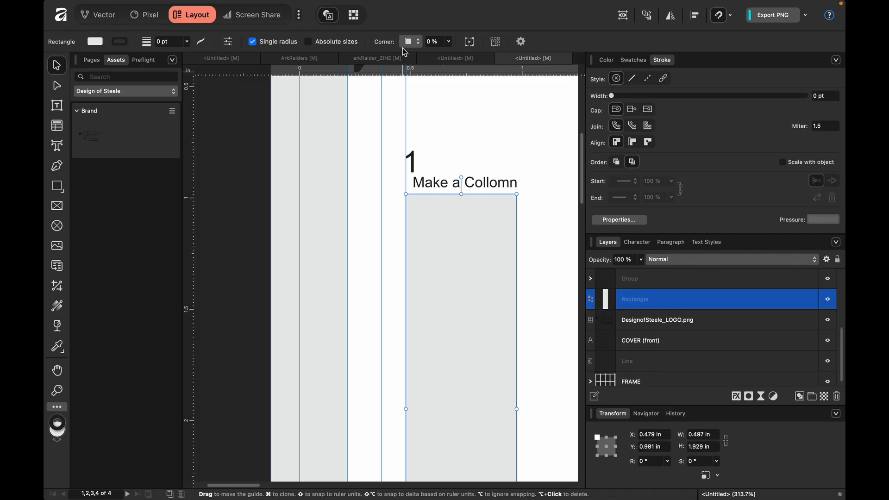
pyautogui.moveTo(405, 88); pyautogui.dragTo(191, 114)
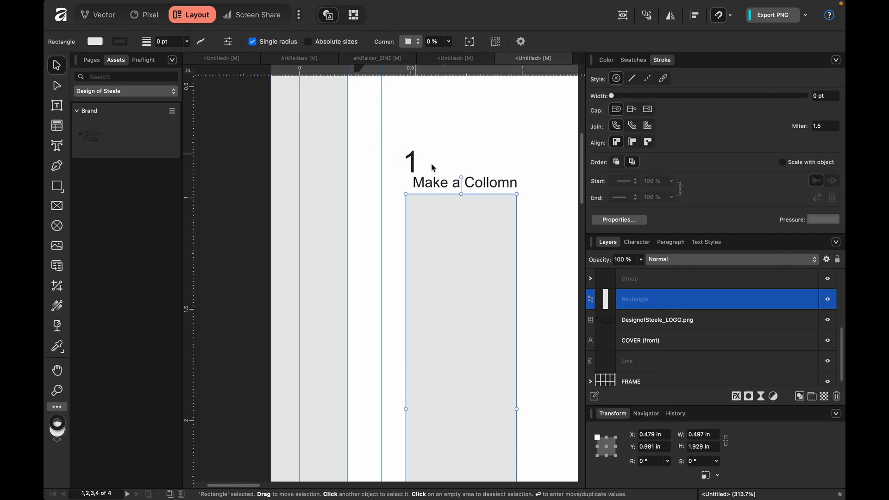
# Step: Nest the gray rectangle's layer inside the heading group and select the combined group
pyautogui.scroll(-5, 408, 231)
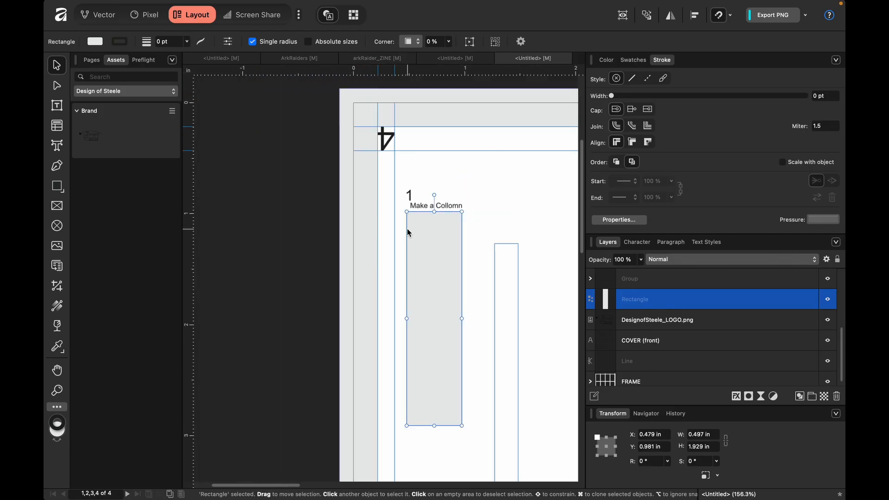
pyautogui.scroll(-2, 403, 244)
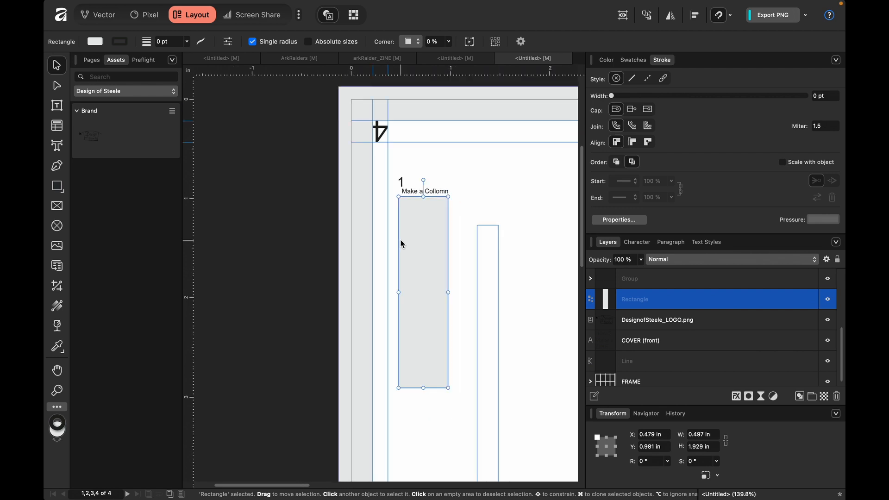
pyautogui.moveTo(620, 301); pyautogui.dragTo(608, 283)
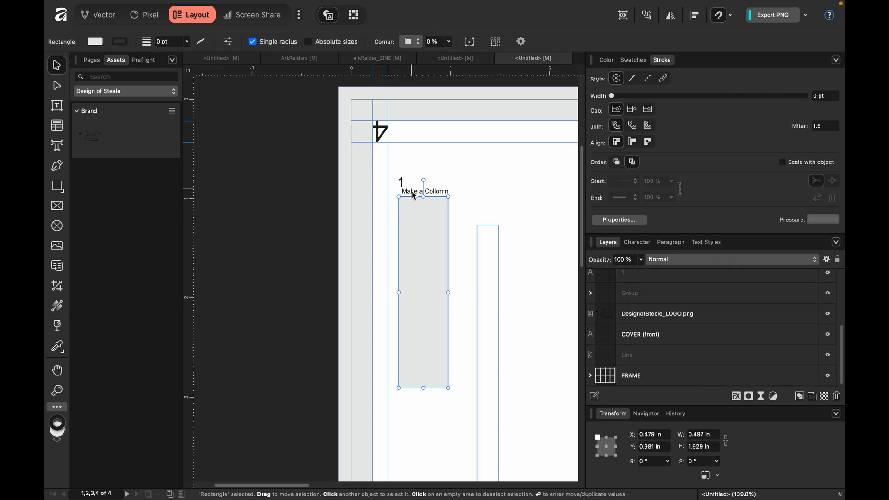
pyautogui.click(305, 234)
pyautogui.click(427, 247)
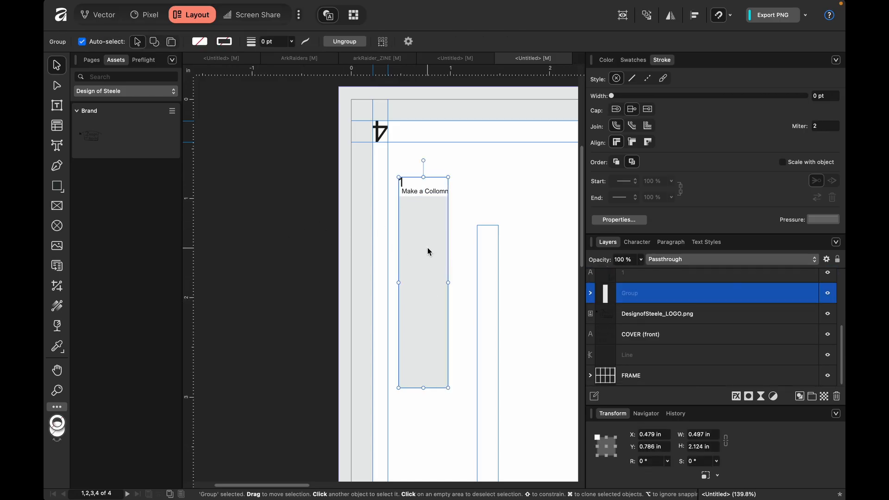
# Step: Move the "Make a Collomn" column group from the page 4 panel across the sheet to the page 1 panel
pyautogui.scroll(-3, 410, 268)
pyautogui.scroll(2, 411, 268)
pyautogui.hscroll(2, 411, 267)
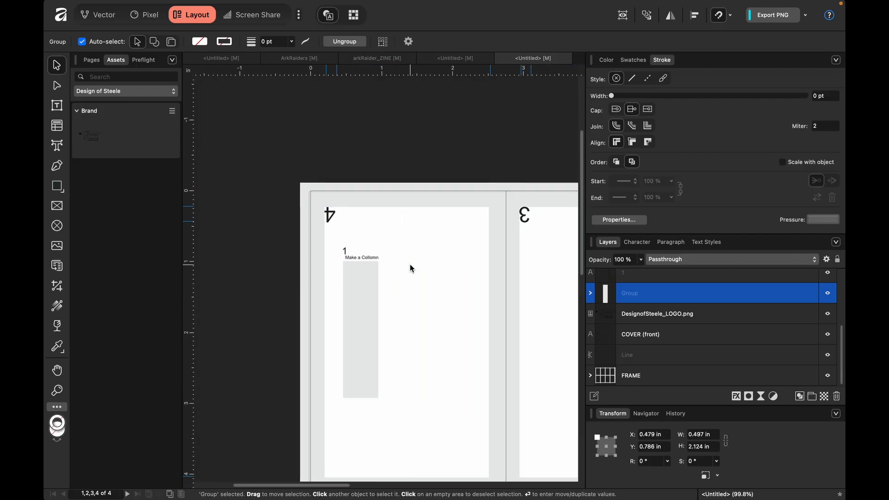
pyautogui.scroll(-3, 374, 309)
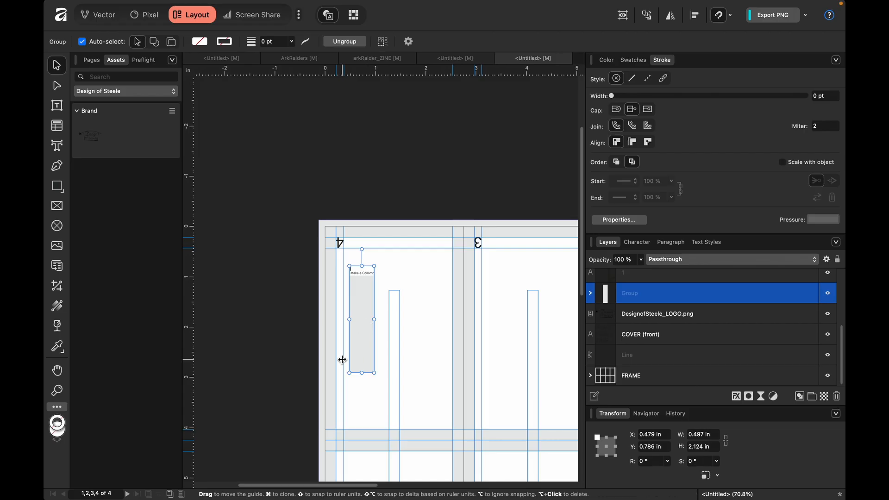
pyautogui.scroll(-2, 342, 360)
pyautogui.hscroll(3, 341, 360)
pyautogui.moveTo(241, 237); pyautogui.dragTo(538, 273)
pyautogui.hscroll(5, 537, 274)
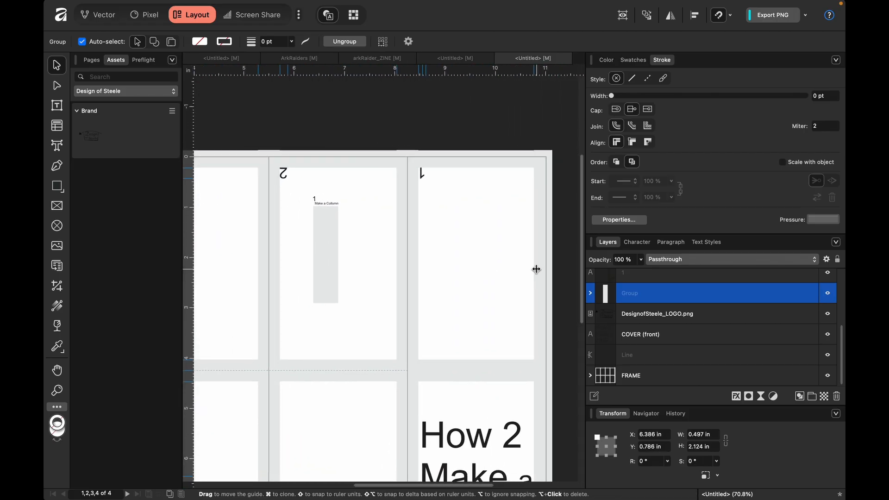
pyautogui.moveTo(331, 257); pyautogui.dragTo(489, 258)
# Step: Rotate the column group 180° and snap it into the lower-right corner of the page 1 panel's margins
pyautogui.moveTo(481, 181); pyautogui.dragTo(481, 357)
pyautogui.moveTo(487, 278); pyautogui.dragTo(522, 331)
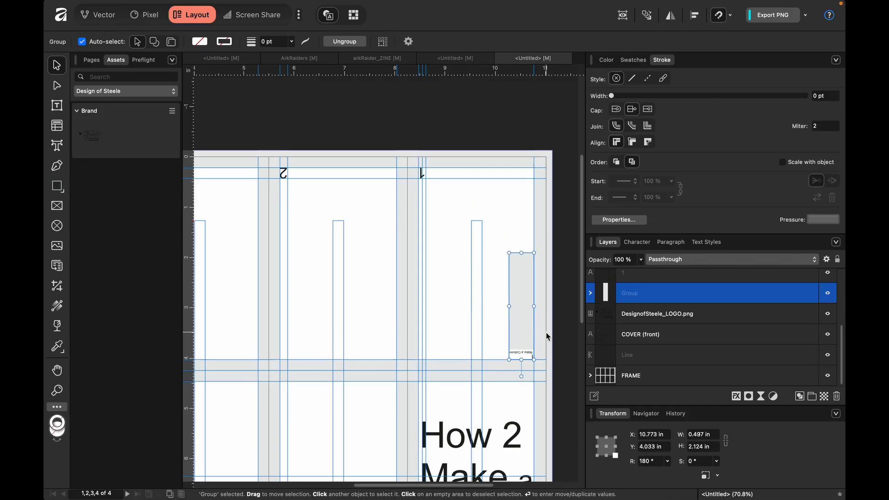
# Step: Nudge the column group slightly away from the page 1 panel's margin corner to X 10.74 in, Y 4 in
pyautogui.hscroll(4, 495, 327)
pyautogui.scroll(5, 495, 327)
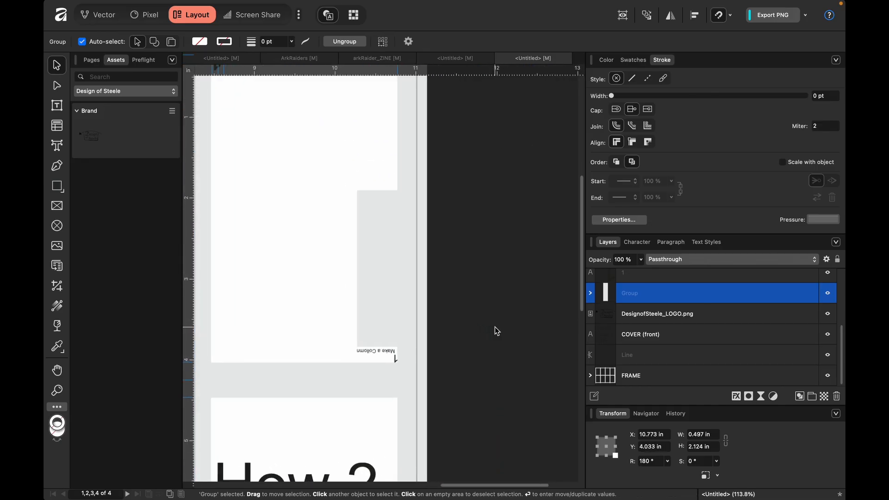
pyautogui.hscroll(-3, 492, 328)
pyautogui.scroll(-1, 493, 328)
pyautogui.press('Left')
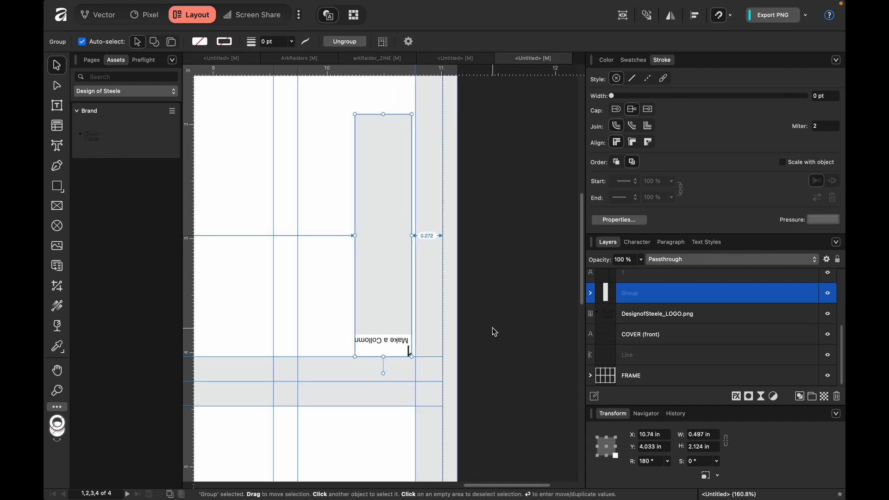
pyautogui.press('Up')
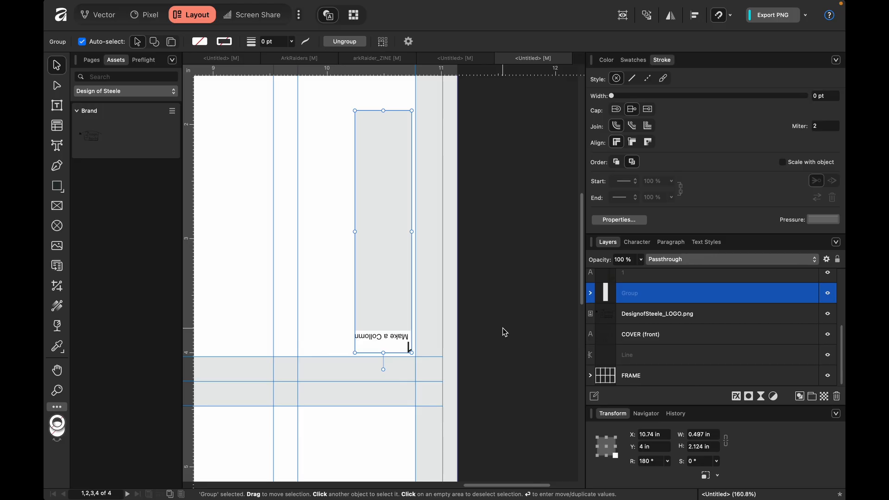
pyautogui.press('Left')
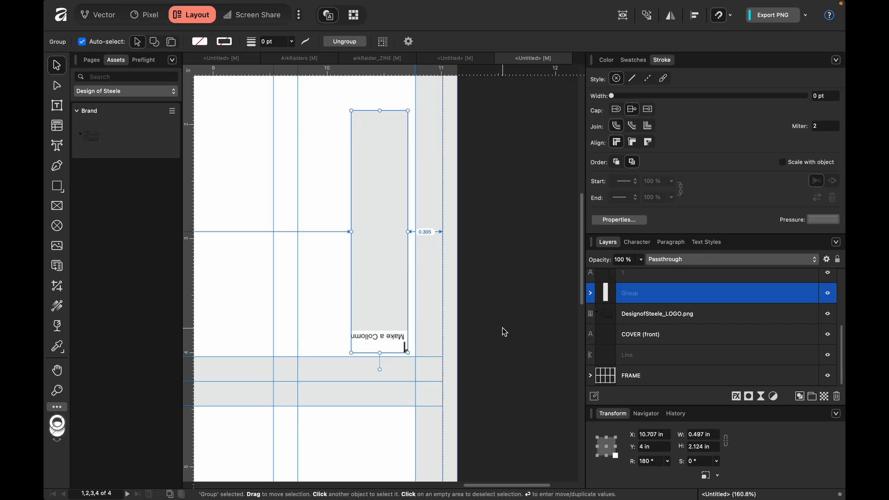
pyautogui.press('Right')
pyautogui.press('Down')
pyautogui.press('Up')
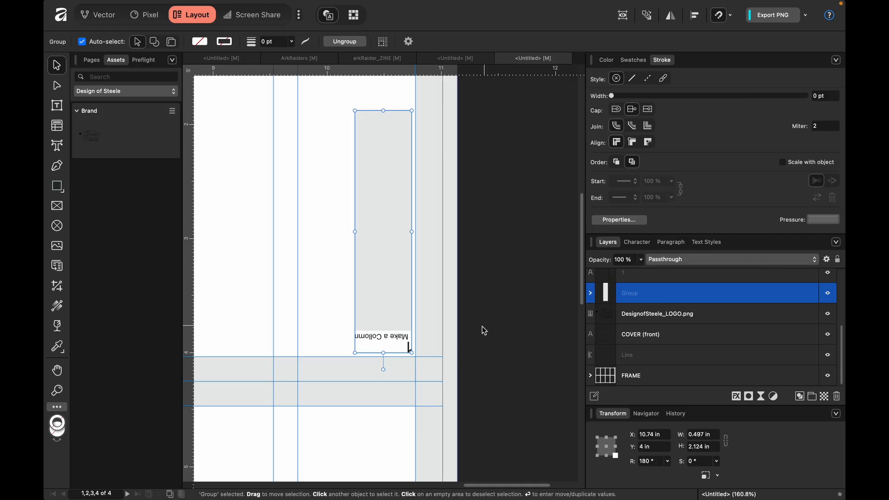
# Step: Deselect the column group, hide the FRAME layer and turn on preview mode to view the page without guides
pyautogui.scroll(-3, 477, 334)
pyautogui.scroll(2, 477, 336)
pyautogui.hscroll(-2, 477, 335)
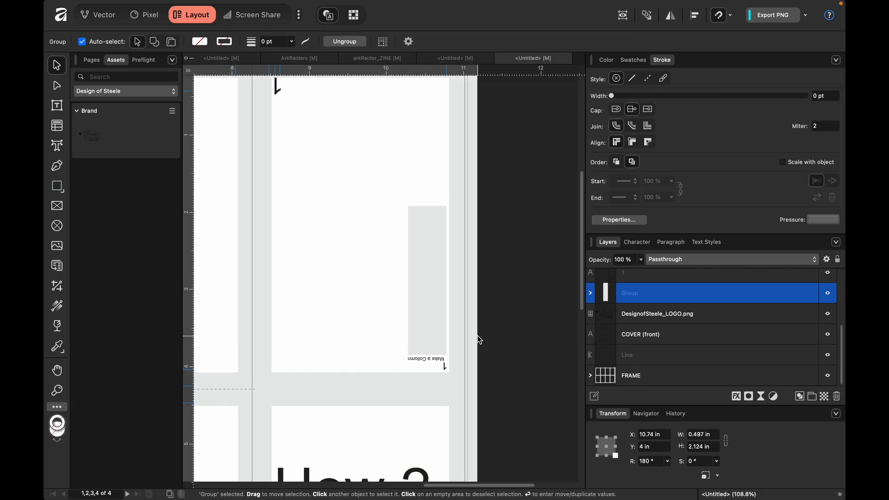
pyautogui.doubleClick(477, 334)
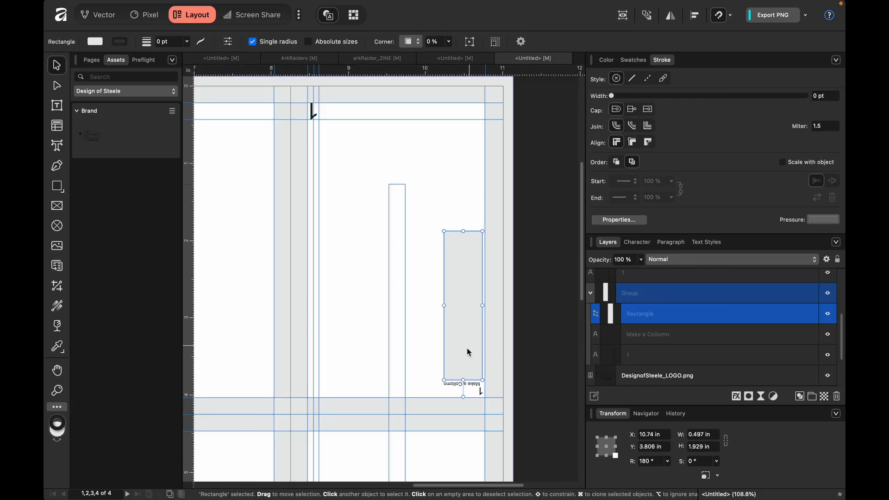
pyautogui.click(546, 376)
pyautogui.scroll(-3, 648, 363)
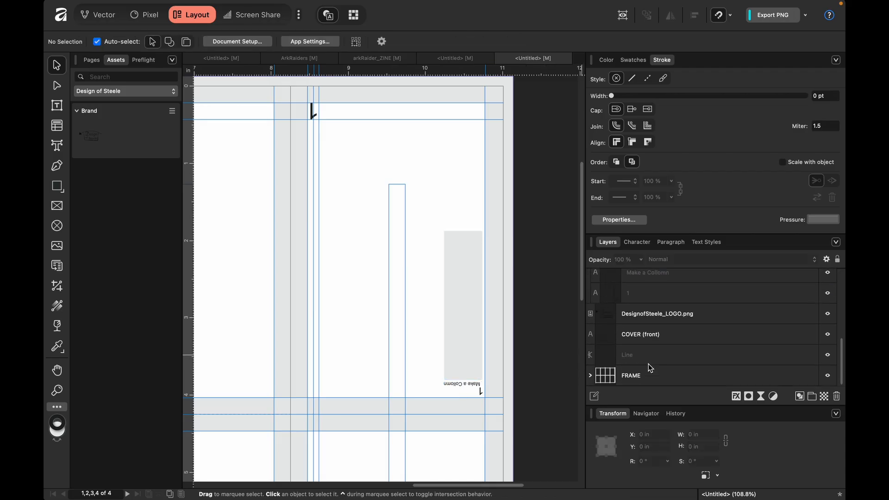
pyautogui.click(828, 374)
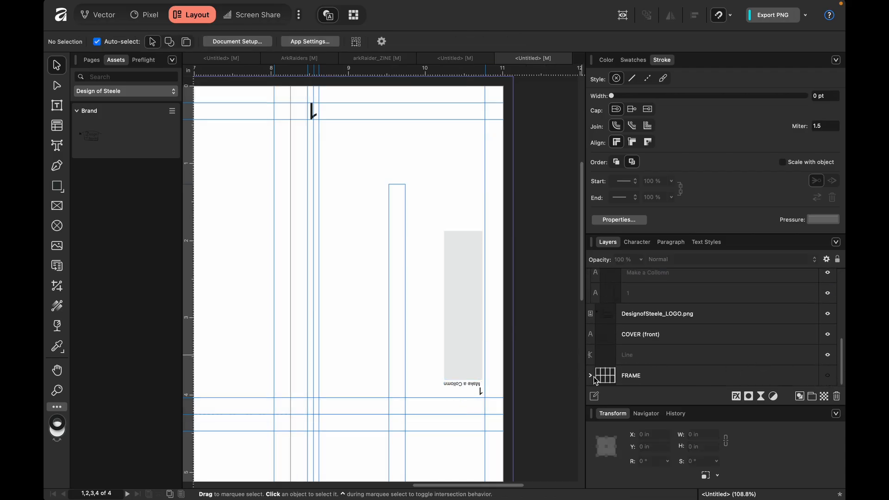
pyautogui.click(623, 17)
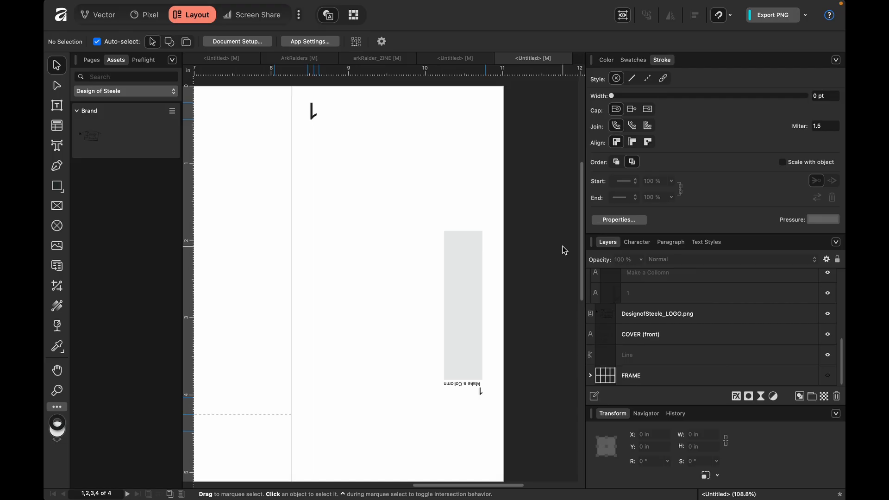
# Step: With the FRAME layer locked and shown again, snap the column group back into the margin corner at X 10.773 in, Y 4.033 in
pyautogui.scroll(-5, 561, 240)
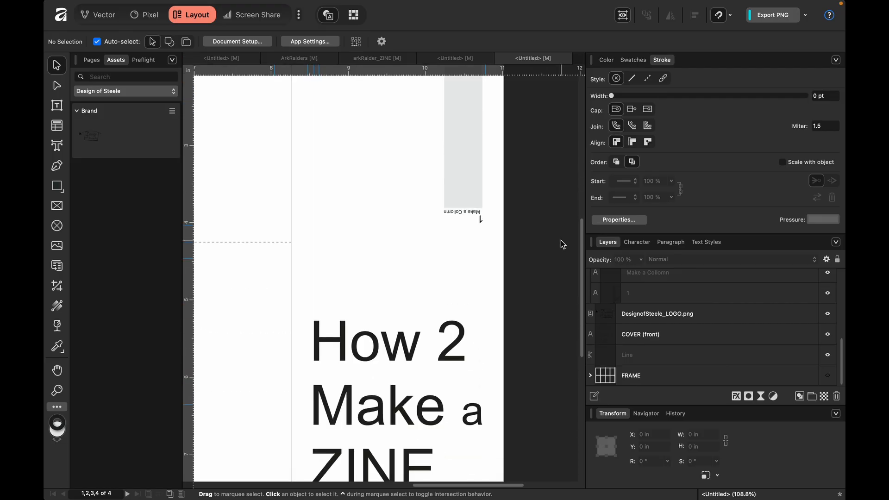
pyautogui.scroll(-8, 560, 240)
pyautogui.scroll(10, 560, 239)
pyautogui.scroll(1, 563, 243)
pyautogui.scroll(-2, 563, 243)
pyautogui.scroll(2, 563, 244)
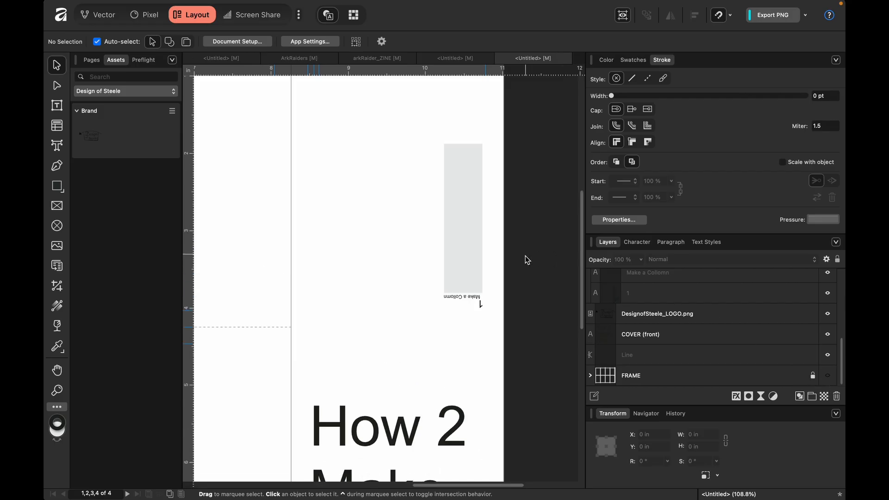
pyautogui.click(828, 377)
pyautogui.click(463, 243)
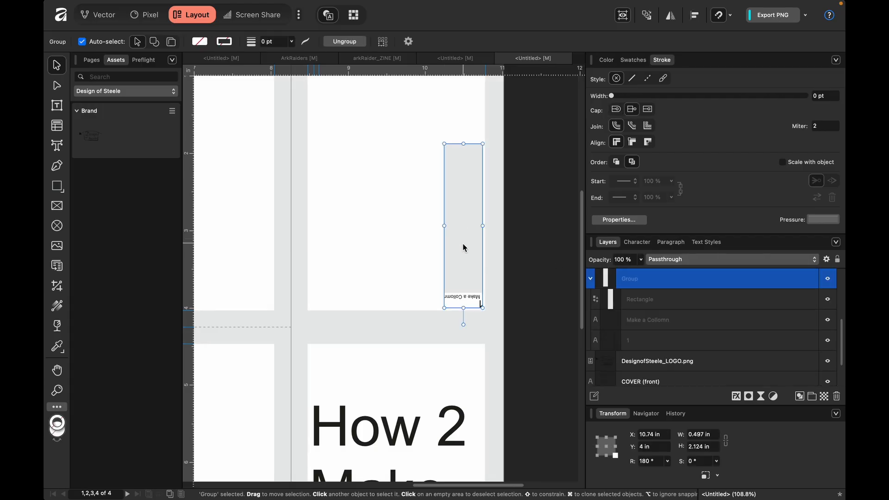
pyautogui.moveTo(466, 262); pyautogui.dragTo(466, 259)
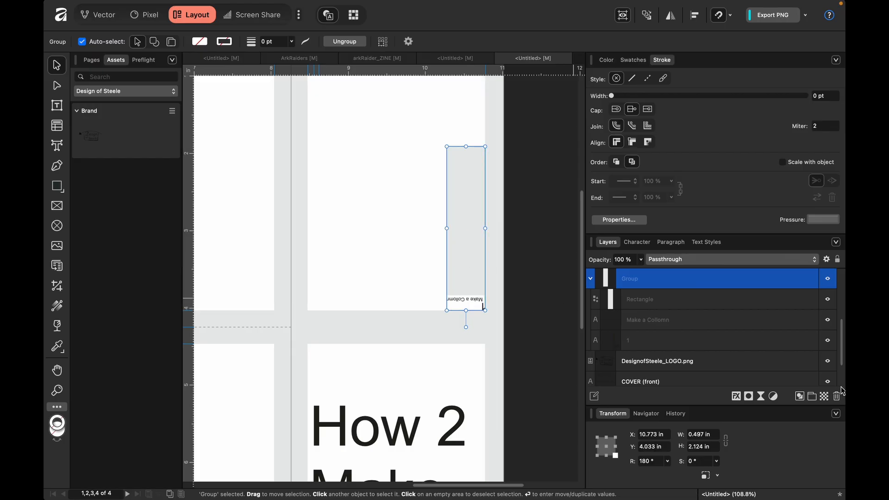
# Step: Hide the FRAME layer, clear the selection and check the column group's placement on the page 1 panel
pyautogui.scroll(-2, 769, 359)
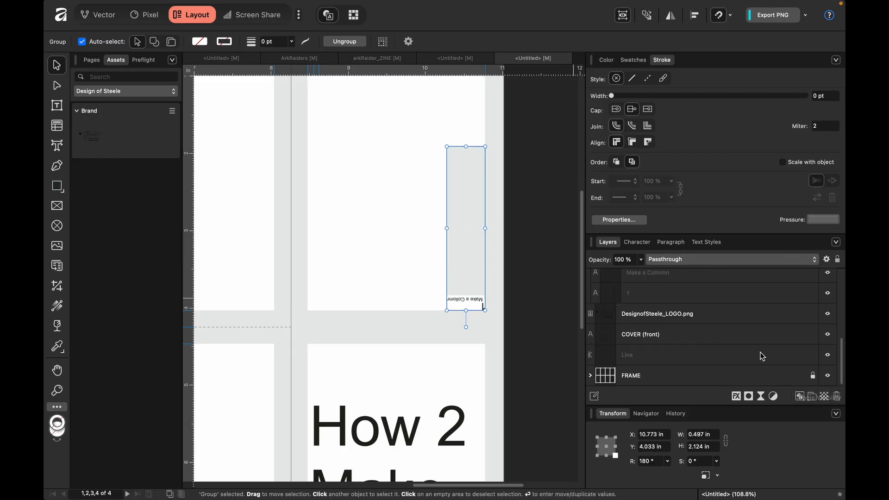
pyautogui.click(827, 375)
pyautogui.click(542, 312)
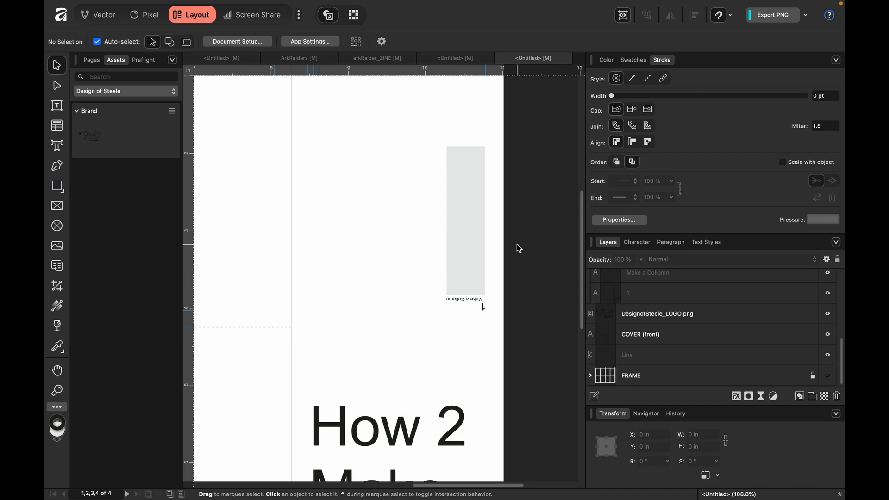
pyautogui.scroll(-1, 516, 243)
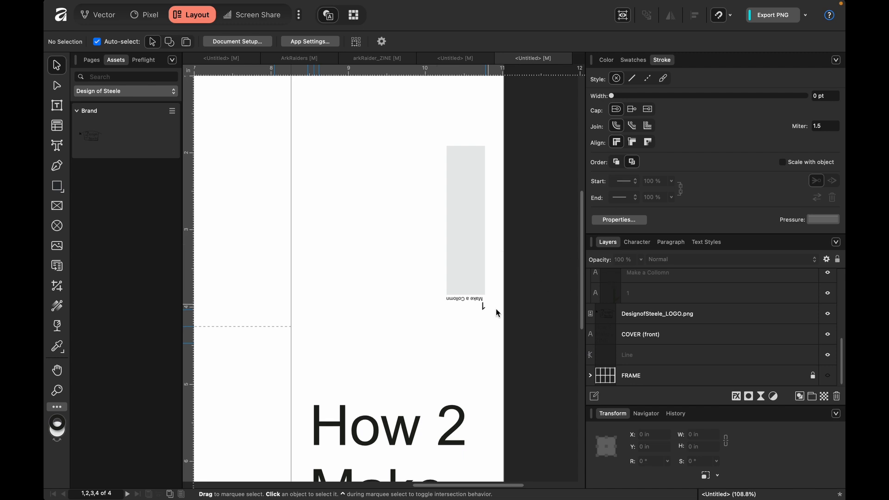
pyautogui.scroll(4, 447, 269)
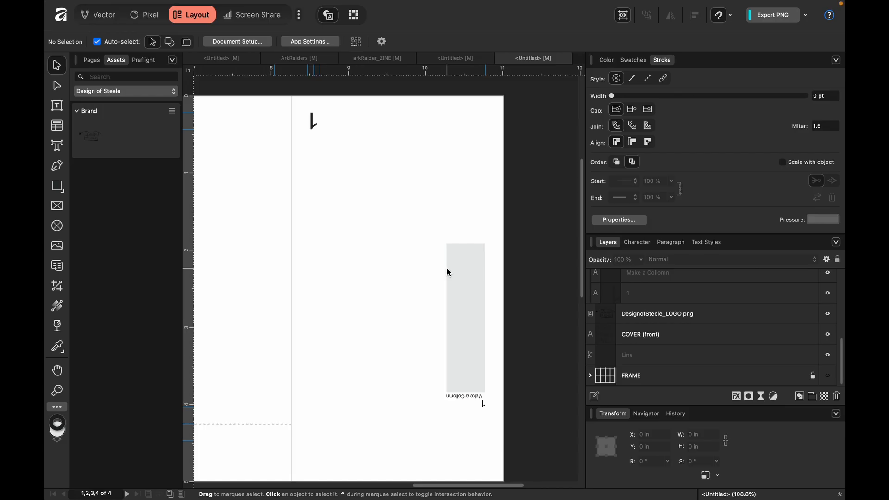
pyautogui.scroll(-1, 449, 266)
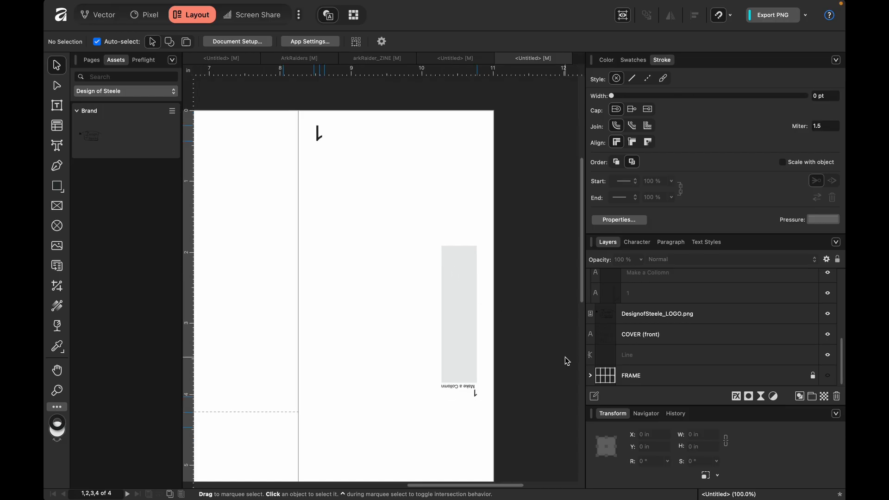
pyautogui.scroll(-4, 544, 345)
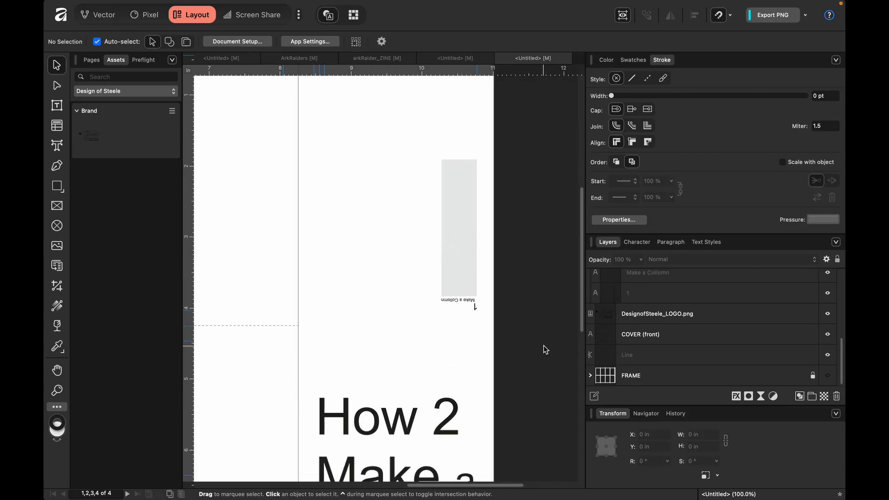
# Step: Duplicate the column group and move the copy beside the original, level with it, at X 10.132 in
pyautogui.click(475, 308)
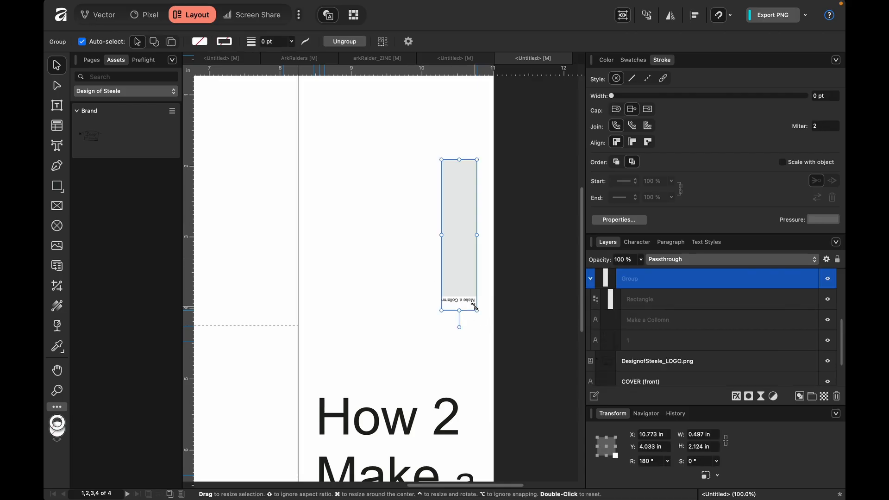
pyautogui.press('super+g')
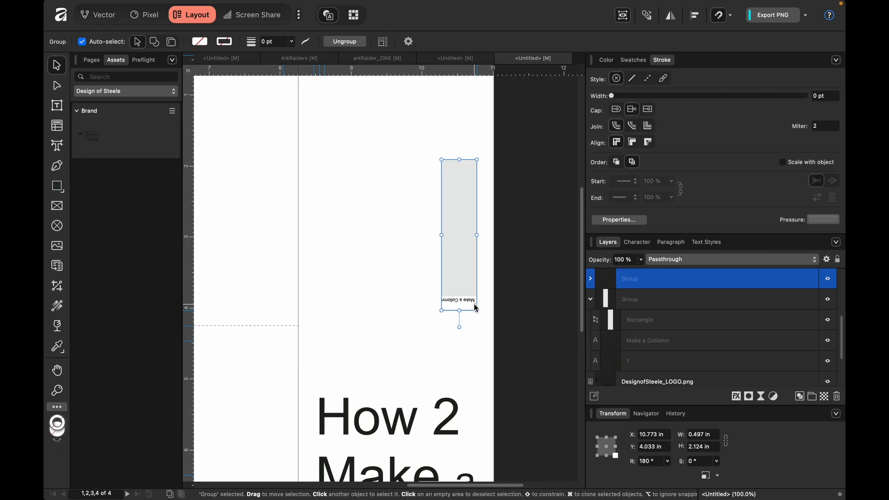
pyautogui.moveTo(463, 269); pyautogui.dragTo(415, 269)
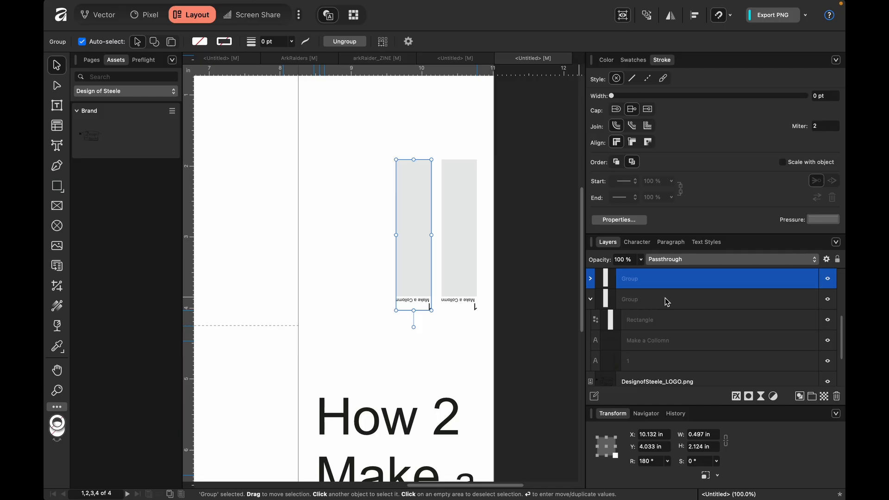
# Step: Rename the copied column group's layer to "2" and the original's to "1", leaving group 2 selected
pyautogui.doubleClick(631, 281)
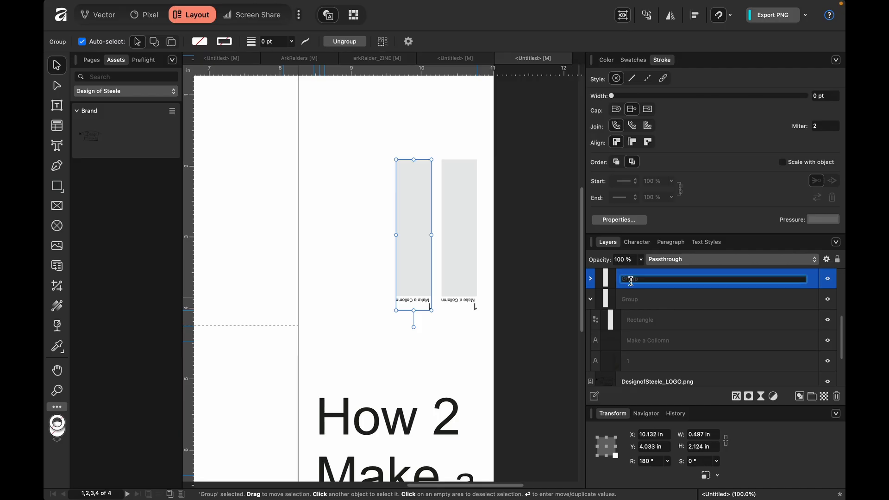
pyautogui.write('2')
pyautogui.press('Return')
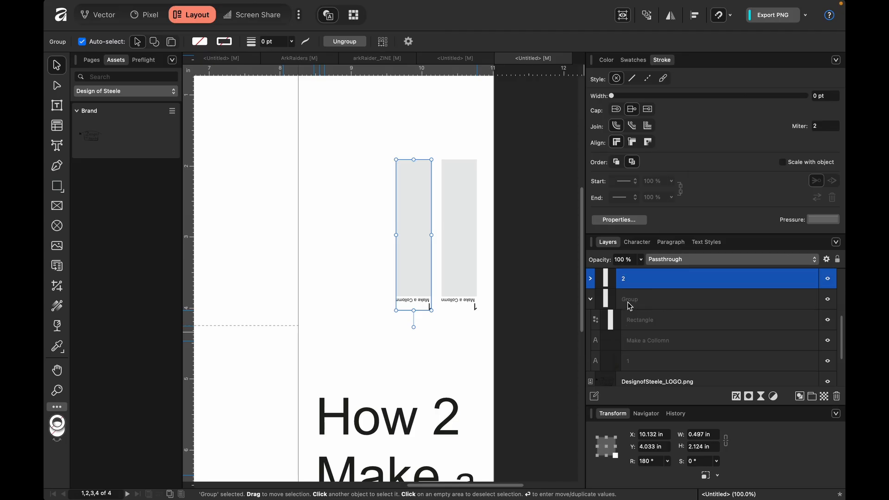
pyautogui.click(630, 306)
pyautogui.doubleClick(627, 298)
pyautogui.write('1')
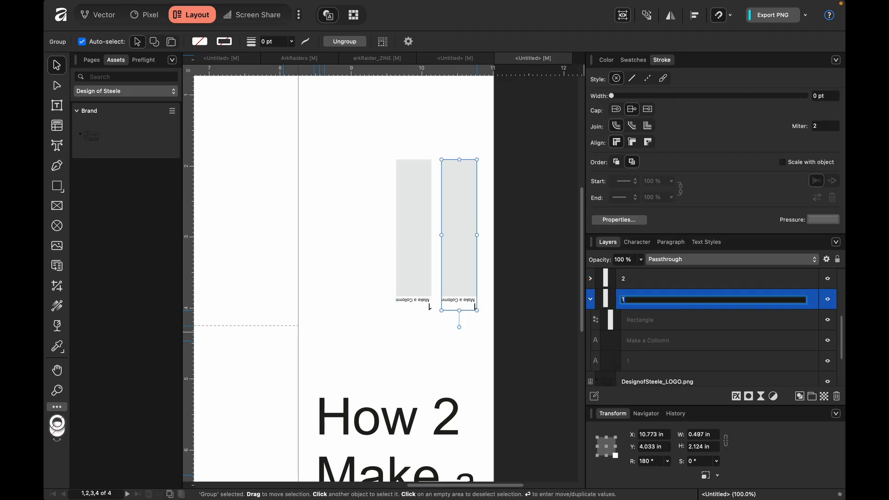
pyautogui.click(637, 284)
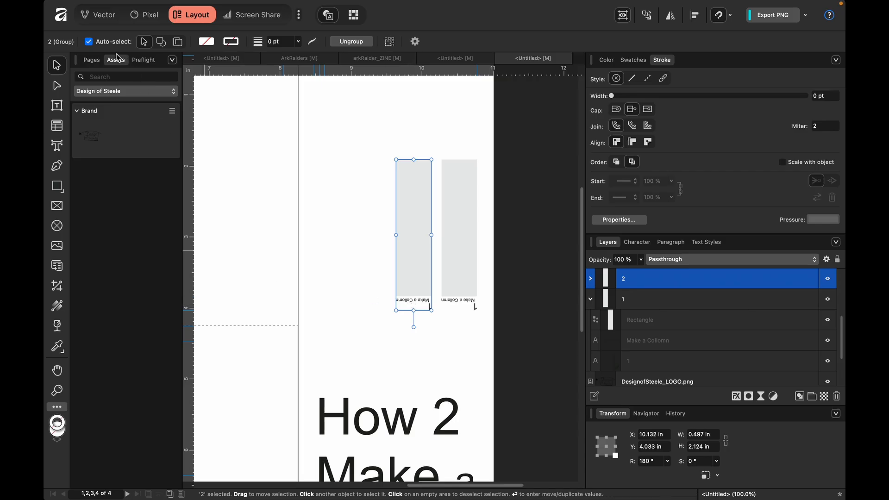
pyautogui.click(94, 61)
pyautogui.click(145, 205)
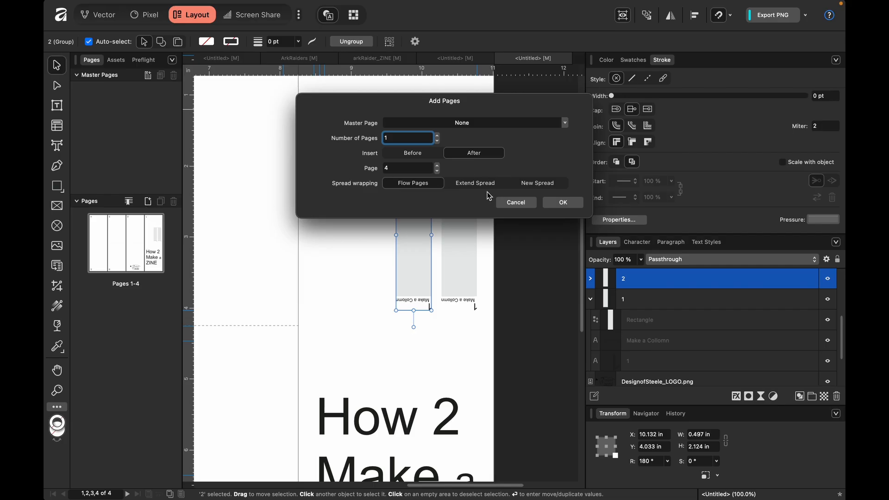
pyautogui.click(508, 204)
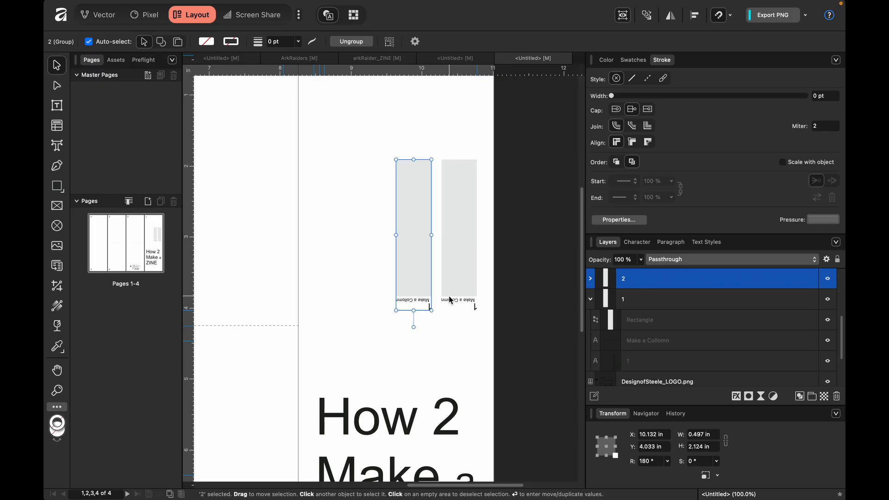
# Step: Change the number under the copied column's heading to 2
pyautogui.scroll(10, 450, 300)
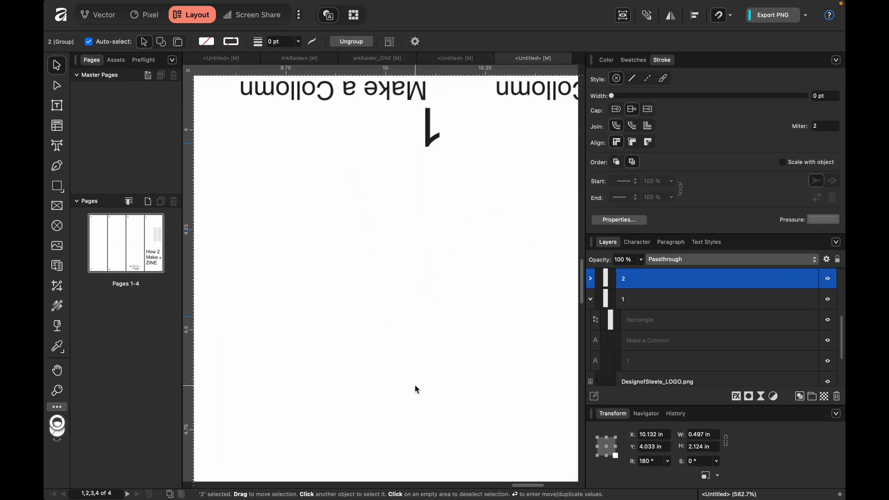
pyautogui.scroll(5, 414, 384)
pyautogui.hscroll(-3, 415, 384)
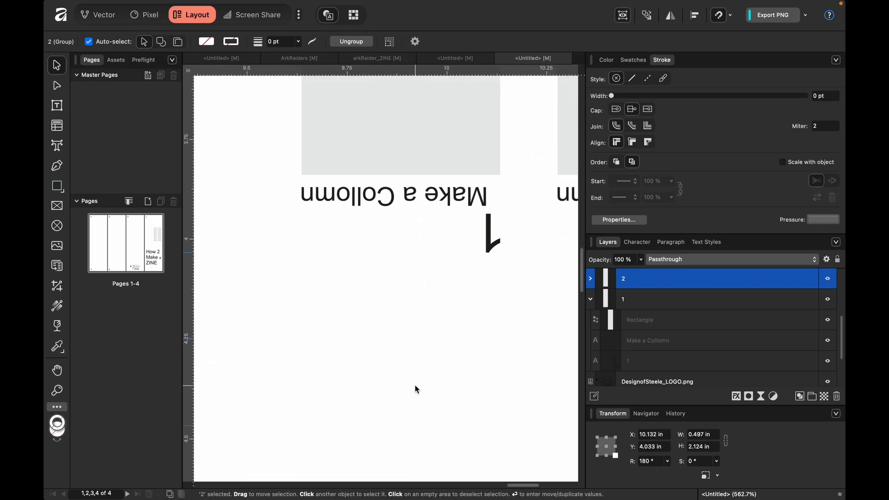
pyautogui.doubleClick(489, 238)
pyautogui.doubleClick(492, 235)
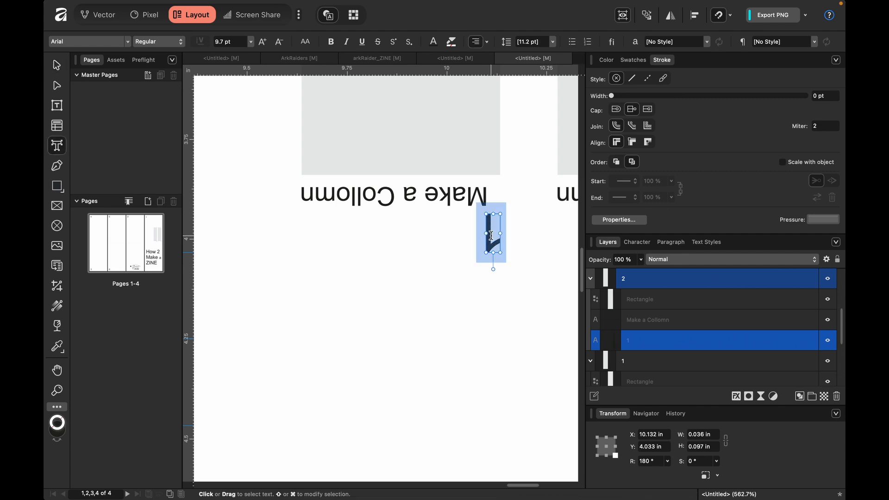
pyautogui.write('2')
# Step: Replace the heading of column 2 with "Extended pages by 3" and shift it sideways to line up with the number 2
pyautogui.tripleClick(450, 195)
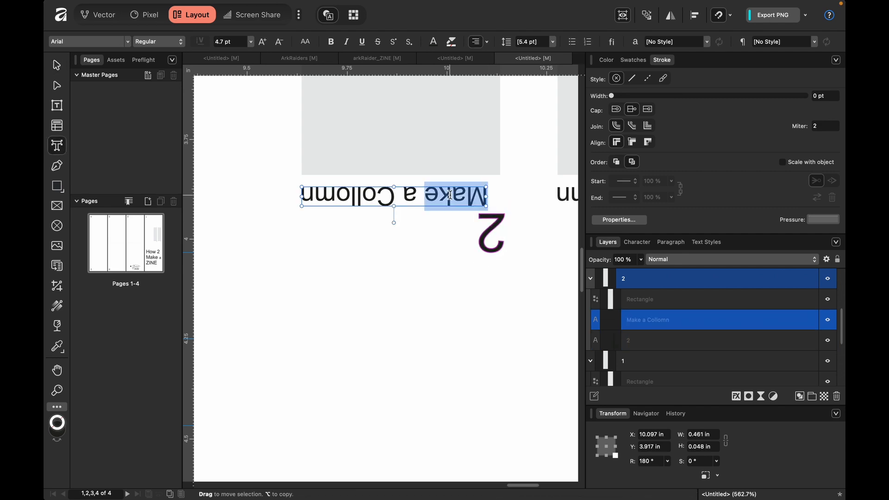
pyautogui.write('E')
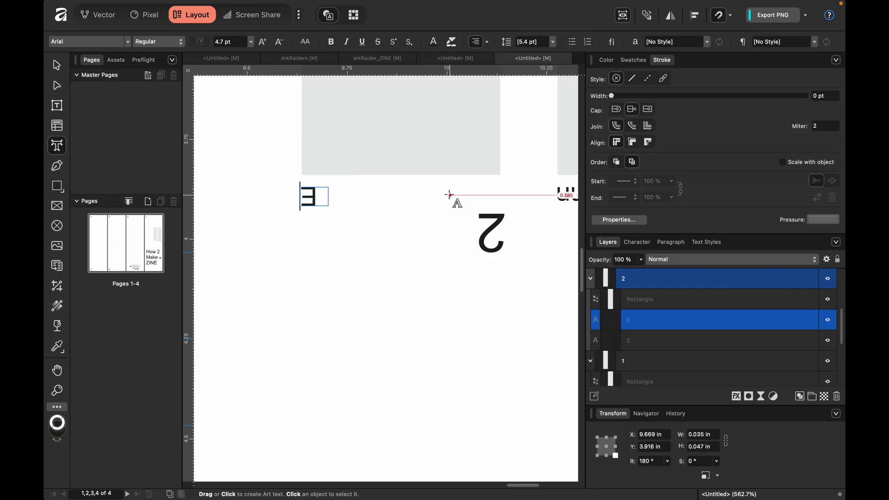
pyautogui.write('xten')
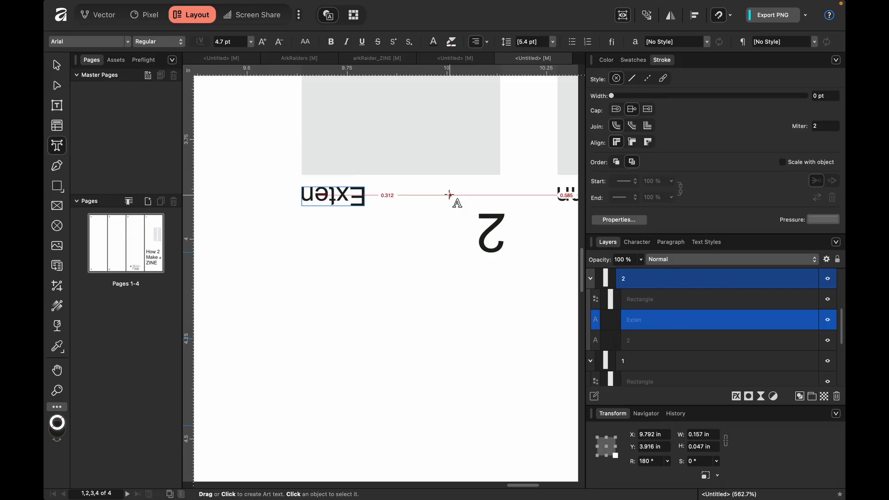
pyautogui.write('ded')
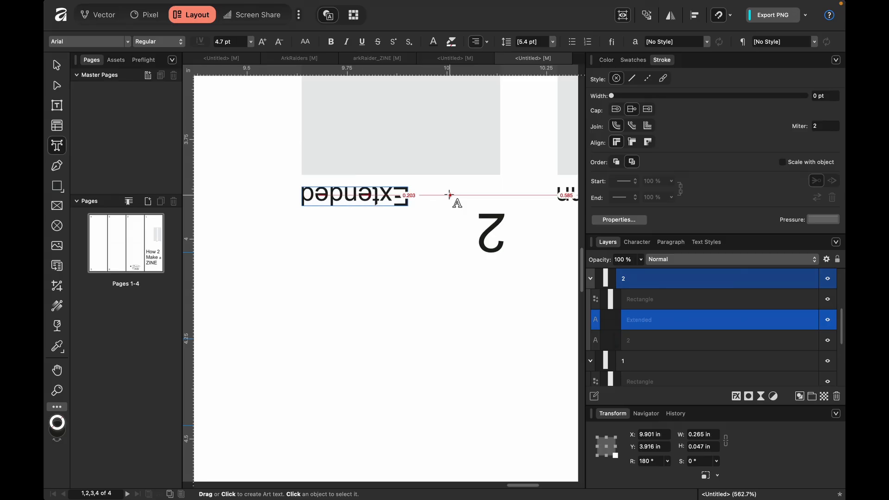
pyautogui.write(' pages')
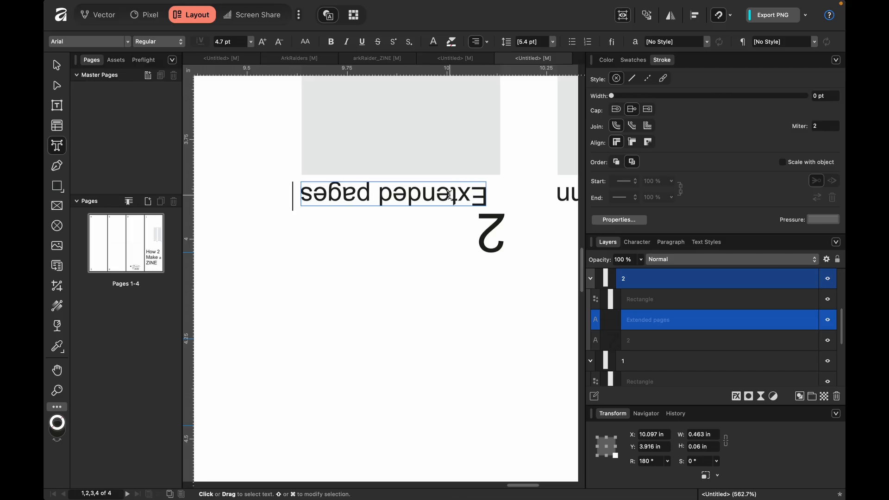
pyautogui.write(' b')
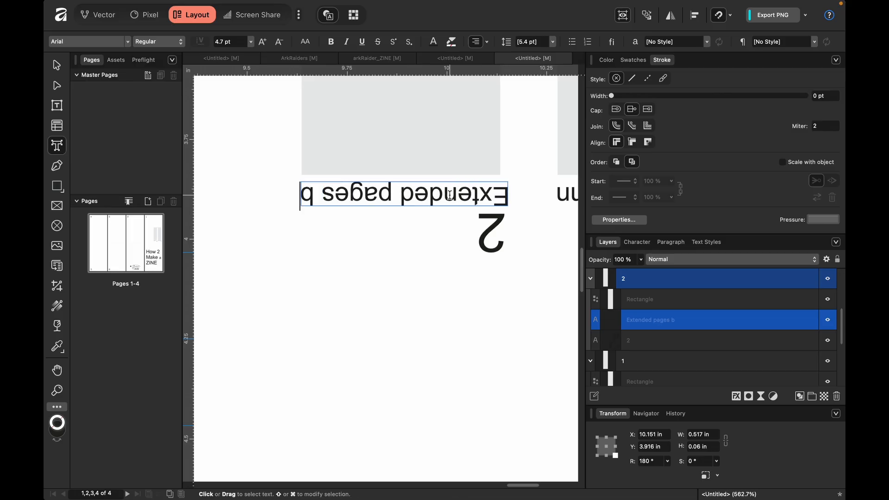
pyautogui.write('y 3')
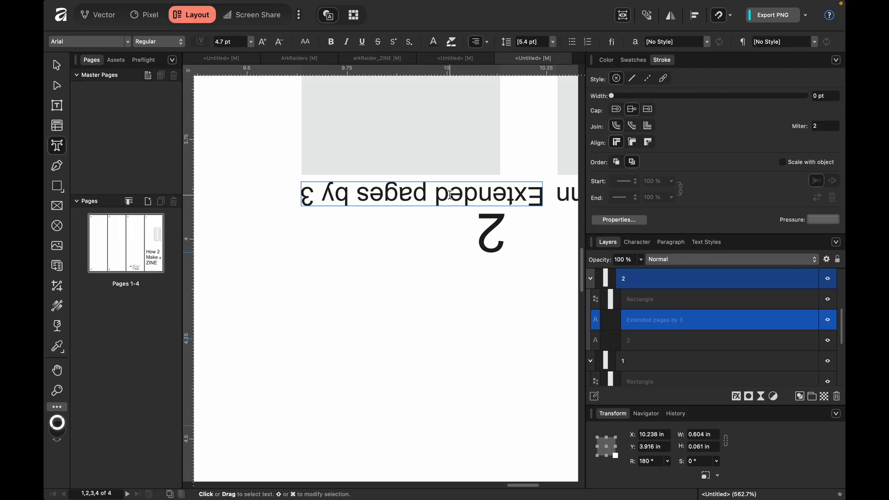
pyautogui.press('Escape')
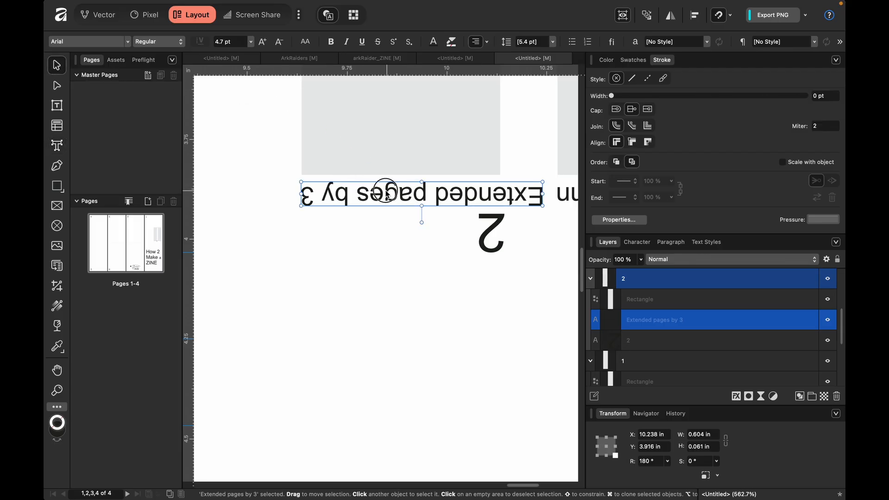
pyautogui.moveTo(376, 188); pyautogui.dragTo(339, 188)
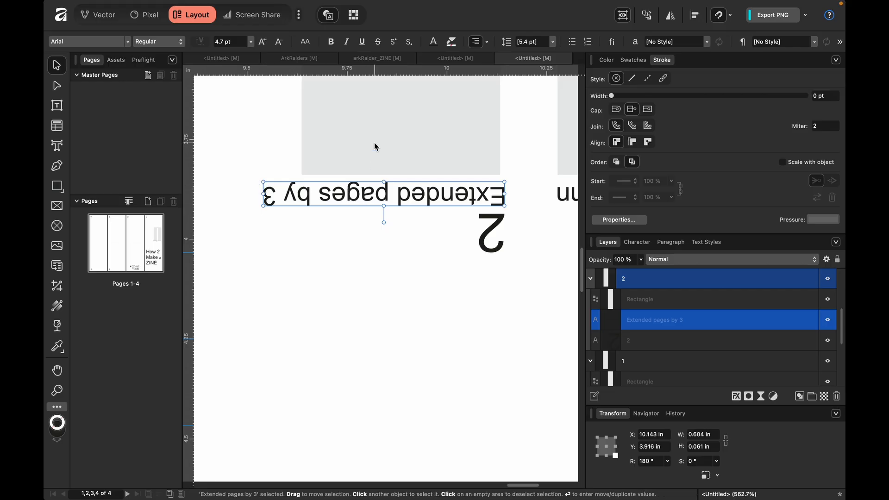
# Step: Duplicate column 2's rectangle three times into adjoining strips extending away from column 1, and group the four rectangles
pyautogui.scroll(-5, 374, 143)
pyautogui.scroll(5, 374, 142)
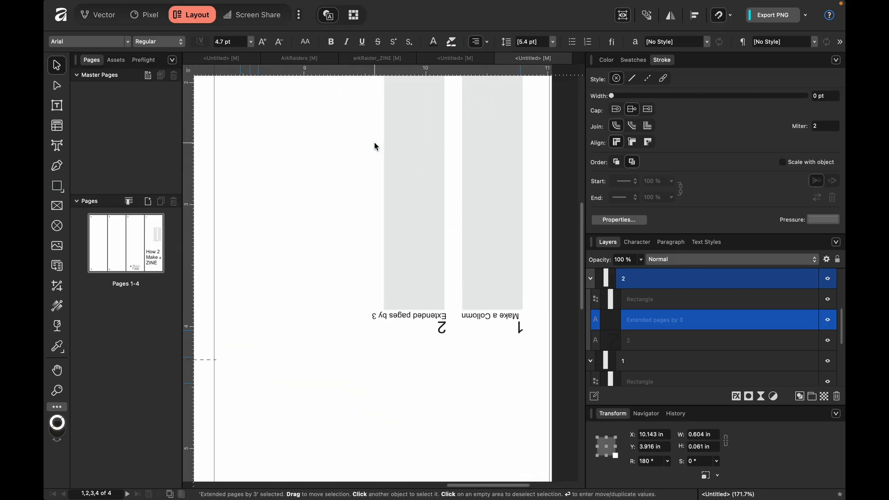
pyautogui.click(434, 239)
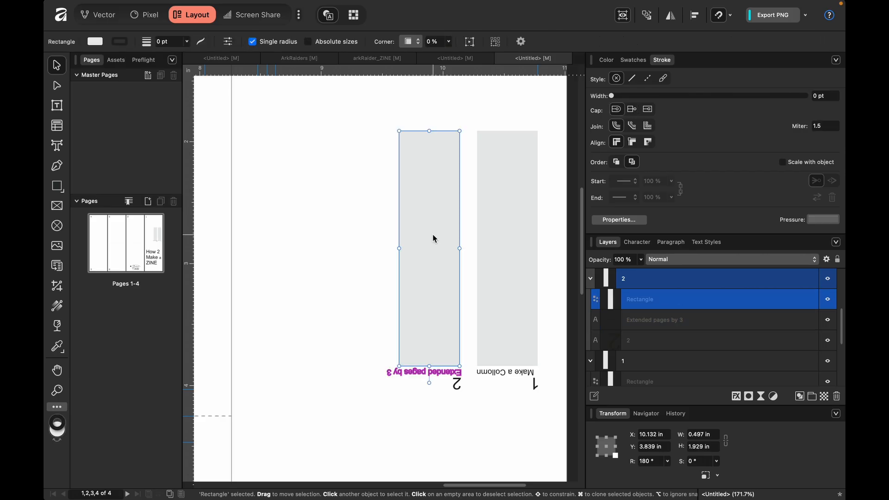
pyautogui.press('super+j')
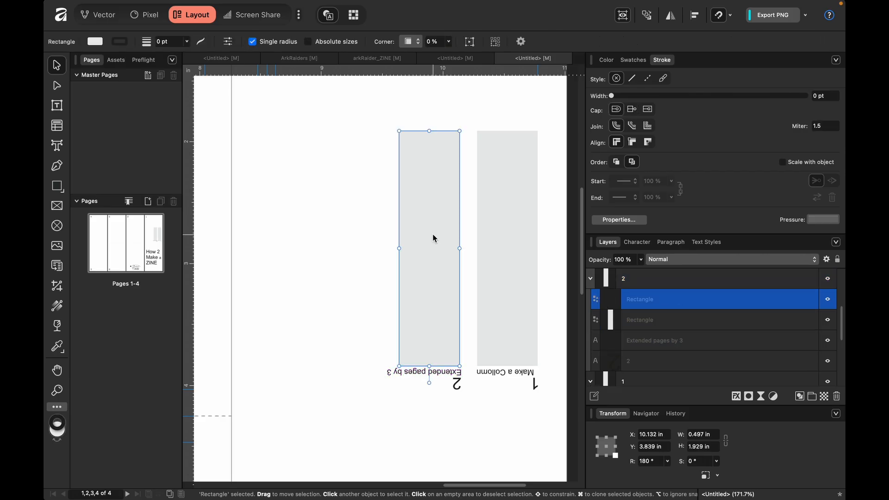
pyautogui.moveTo(422, 234); pyautogui.dragTo(368, 224)
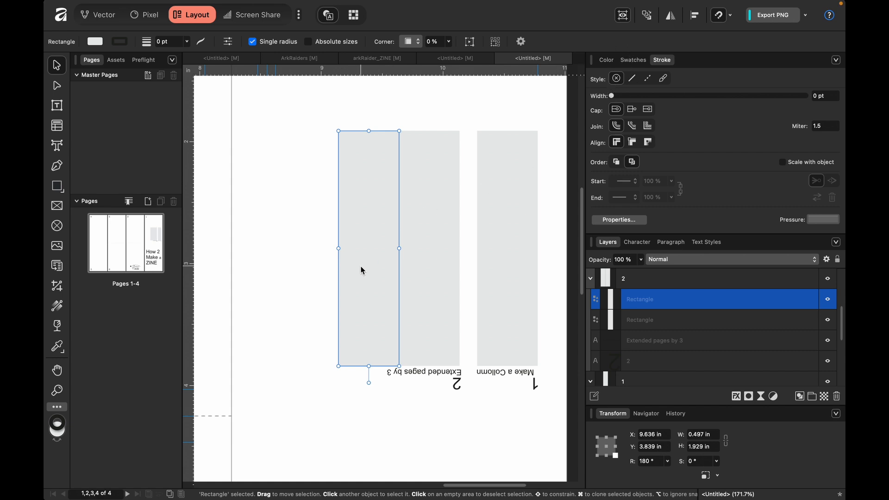
pyautogui.press('super+j')
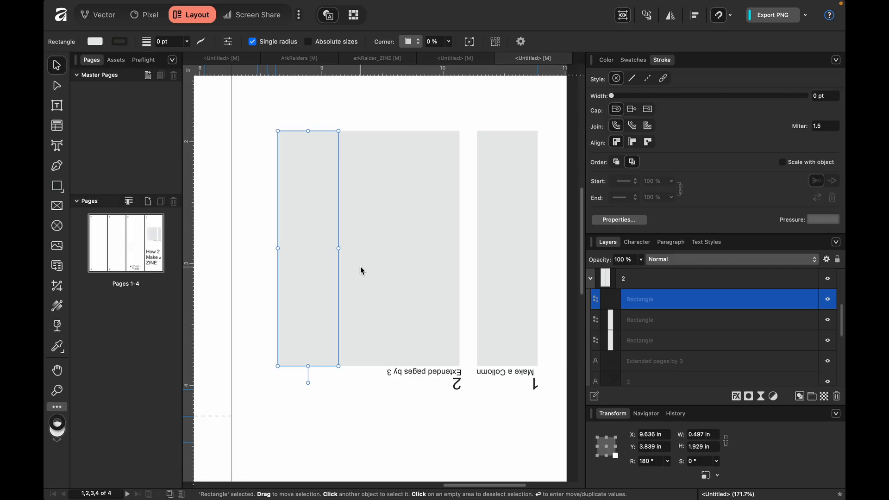
pyautogui.press('super+j')
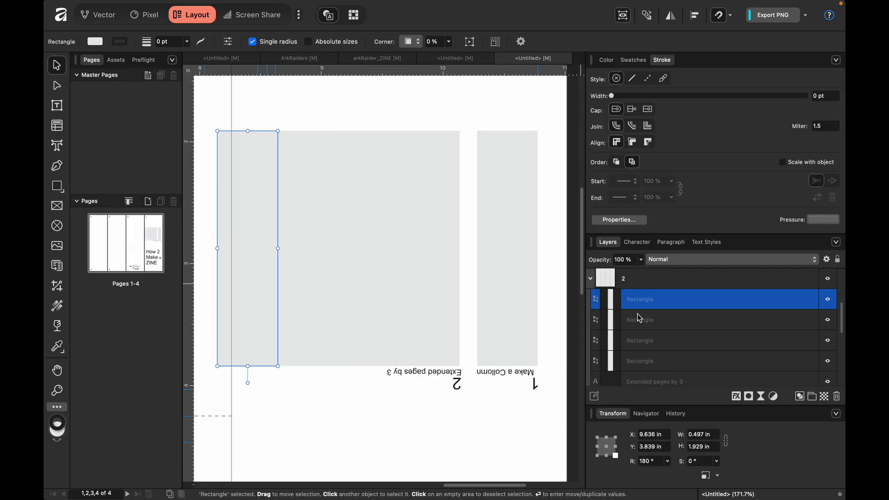
pyautogui.keyDown('shift'); pyautogui.click(644, 362); pyautogui.keyUp('shift')
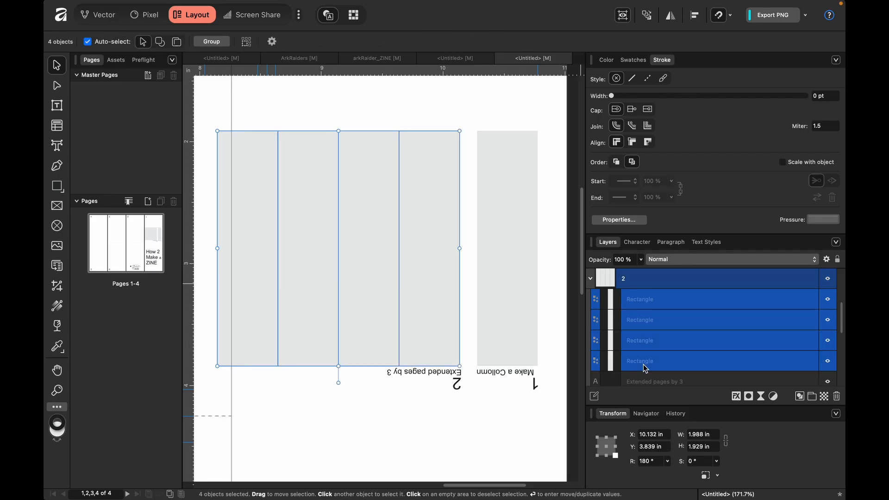
pyautogui.press('super+g')
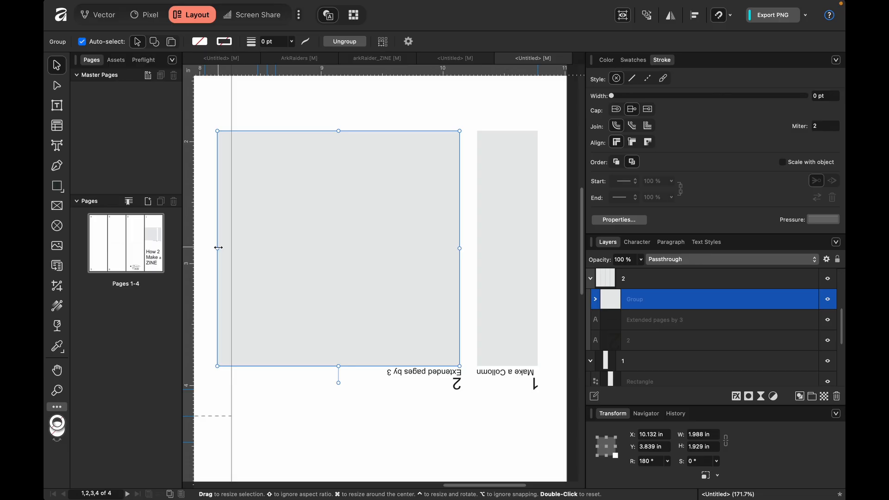
# Step: Try to scale down the group of four rectangles from its outer edge
pyautogui.moveTo(218, 248); pyautogui.dragTo(250, 253)
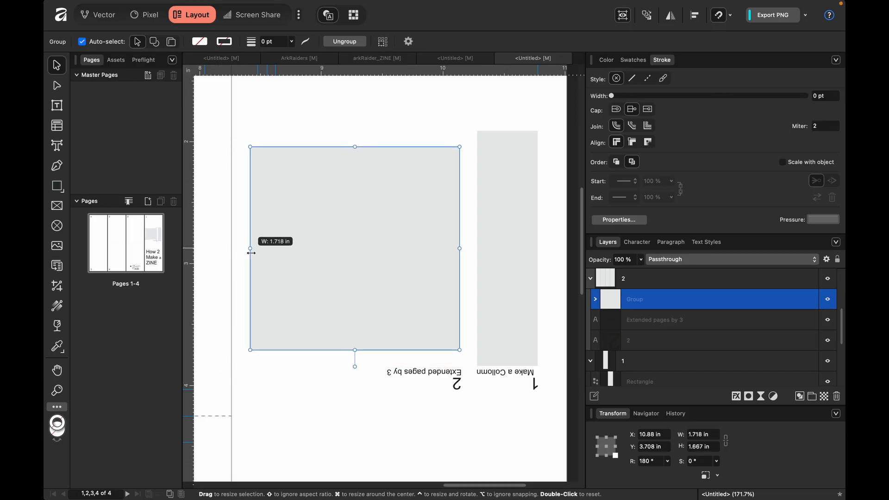
pyautogui.moveTo(251, 252); pyautogui.dragTo(296, 310)
pyautogui.press('super+z')
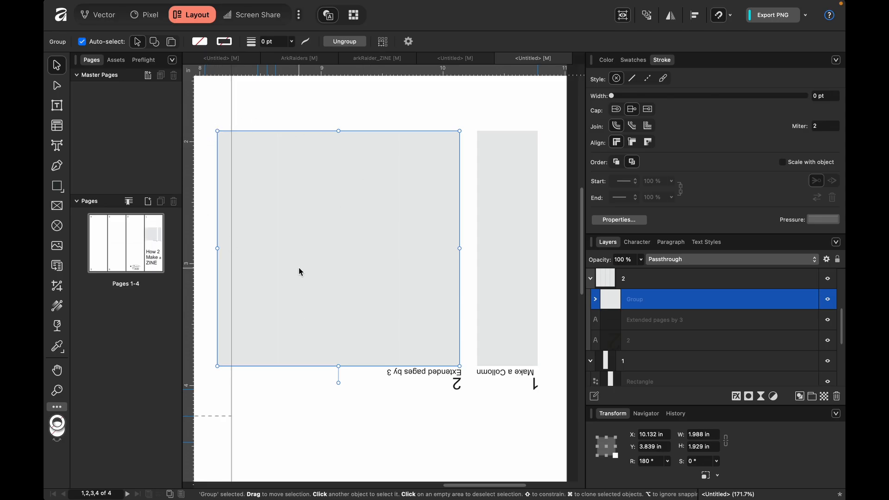
# Step: Select all five column rectangles without their text and narrow them together to 2.222 in wide, keeping their height
pyautogui.scroll(-3, 300, 272)
pyautogui.scroll(-1, 299, 268)
pyautogui.hscroll(-3, 299, 267)
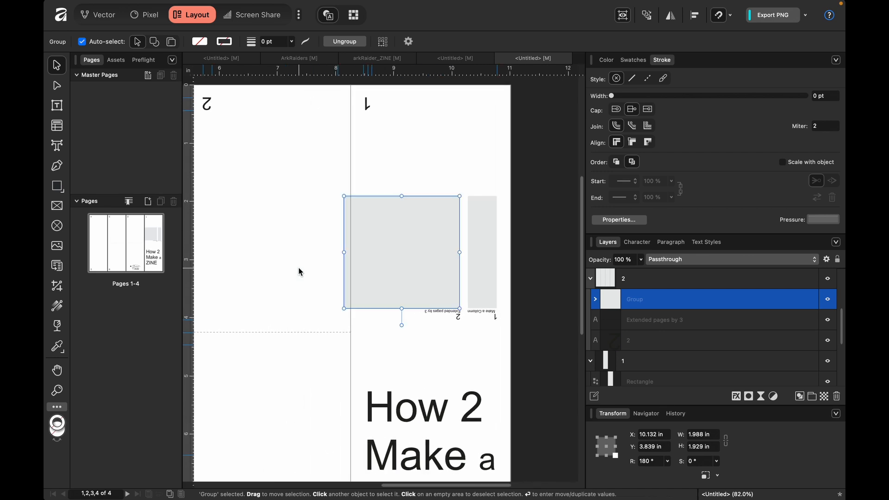
pyautogui.keyDown('shift'); pyautogui.click(474, 281); pyautogui.keyUp('shift')
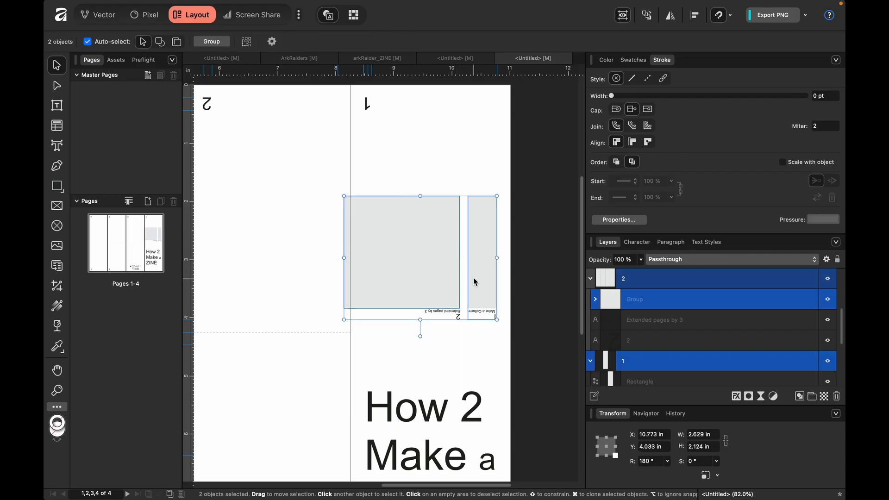
pyautogui.press('a')
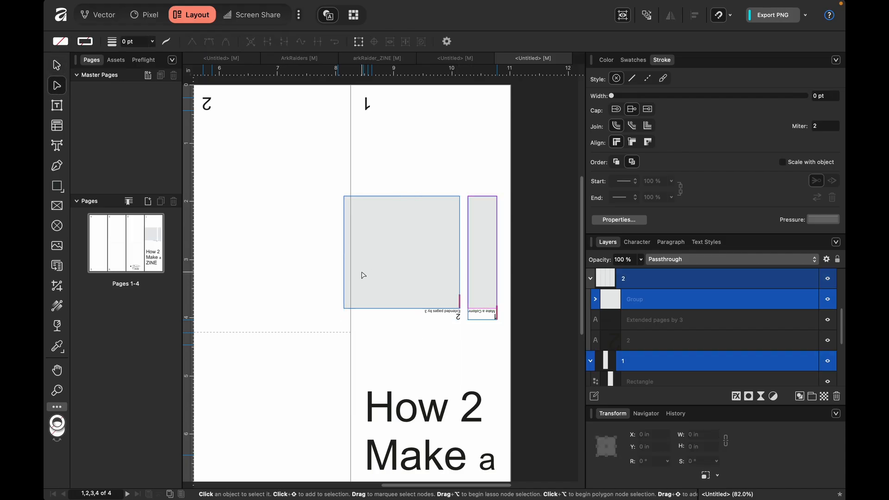
pyautogui.click(362, 276)
pyautogui.keyDown('shift'); pyautogui.click(389, 277); pyautogui.keyUp('shift')
pyautogui.keyDown('shift'); pyautogui.click(422, 284); pyautogui.keyUp('shift')
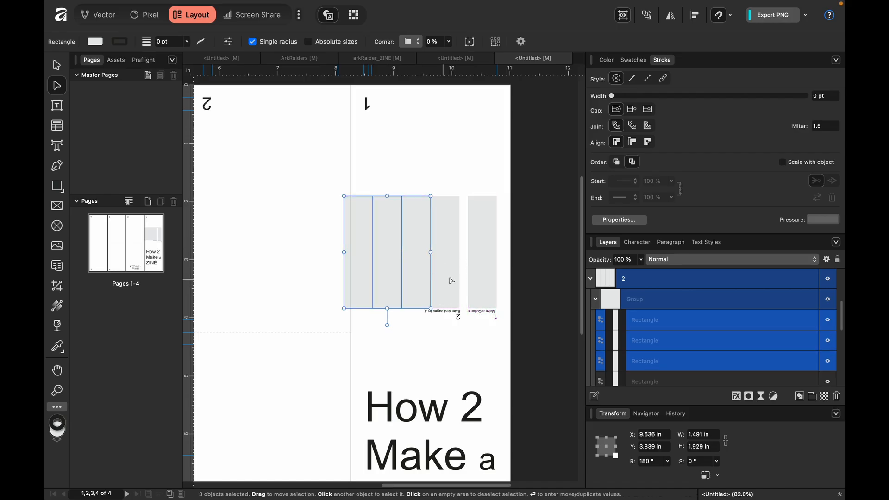
pyautogui.keyDown('shift'); pyautogui.click(448, 283); pyautogui.keyUp('shift')
pyautogui.keyDown('shift'); pyautogui.click(494, 278); pyautogui.keyUp('shift')
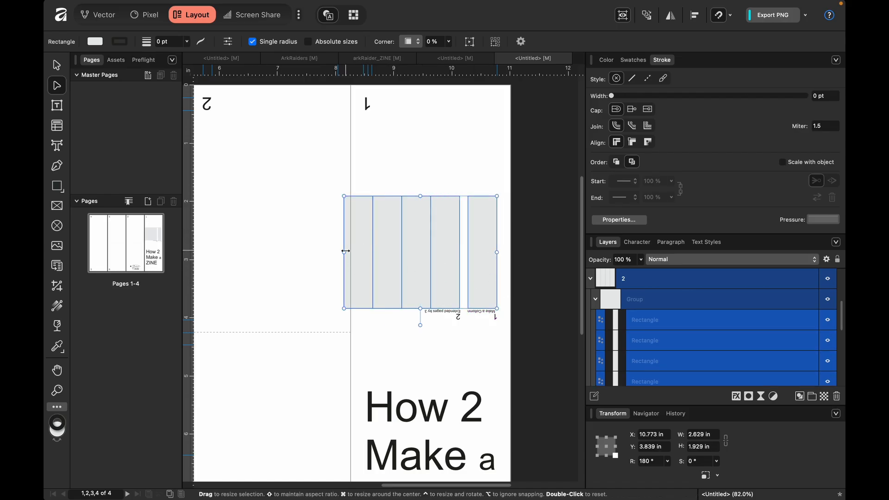
pyautogui.moveTo(344, 251); pyautogui.dragTo(391, 266)
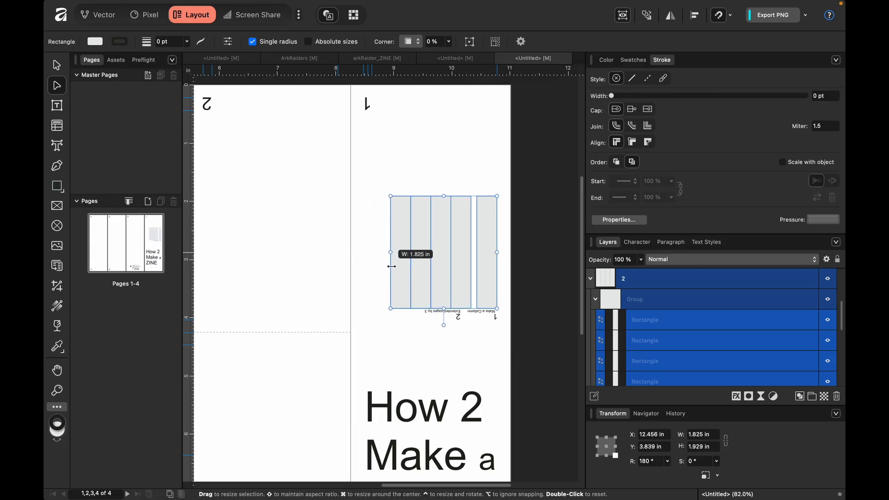
pyautogui.moveTo(391, 266); pyautogui.dragTo(368, 267)
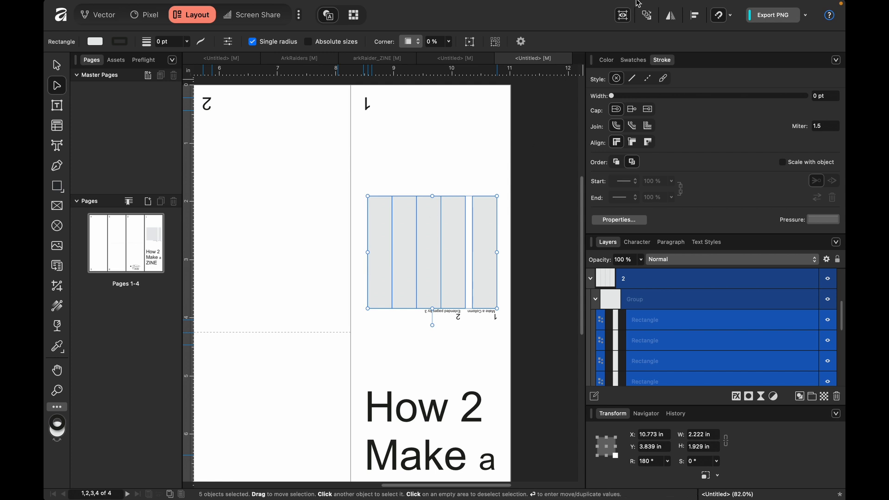
# Step: Show the guides and stretch the five rectangles to panel 1's margin guide, 2.298 in wide overall, then deselect them
pyautogui.click(622, 15)
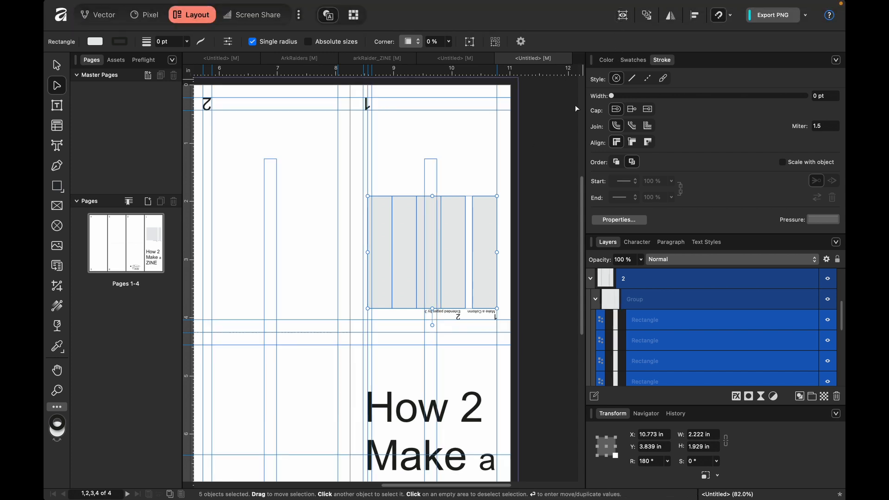
pyautogui.moveTo(367, 252); pyautogui.dragTo(361, 255)
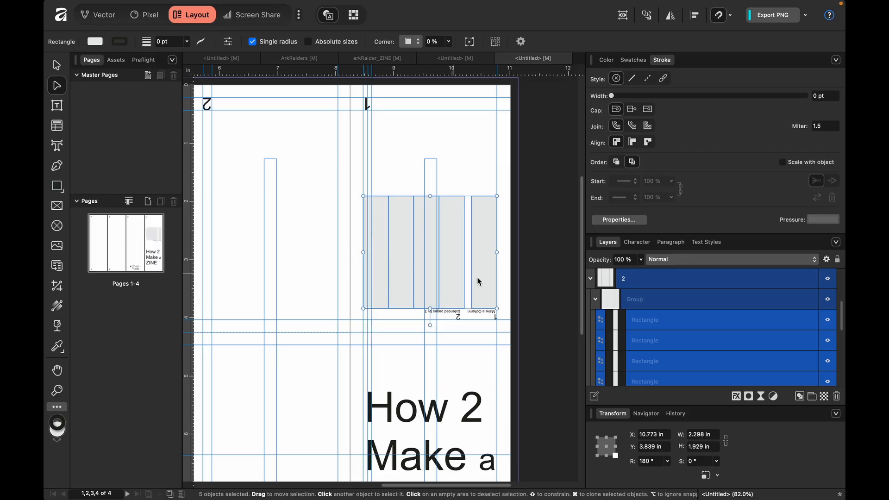
pyautogui.click(526, 292)
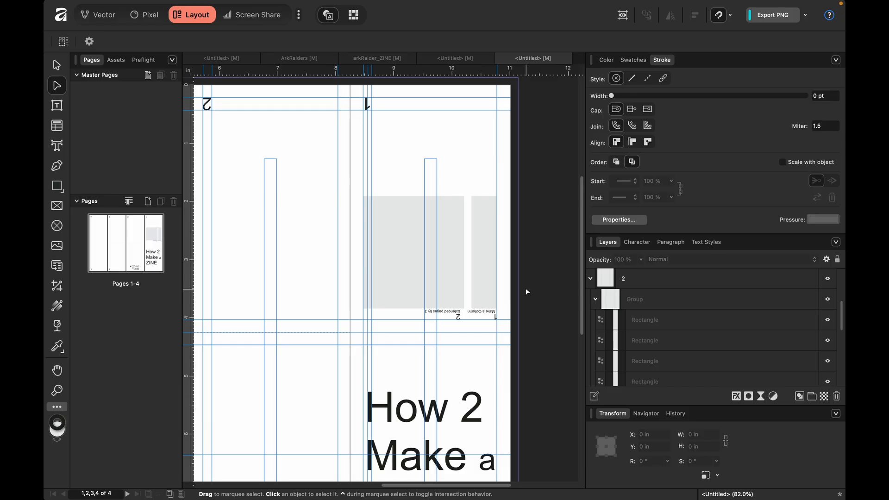
# Step: Tint the second strip of graphic 2, counted from column 1, pale blue by setting its fill's cyan to 12
pyautogui.click(456, 294)
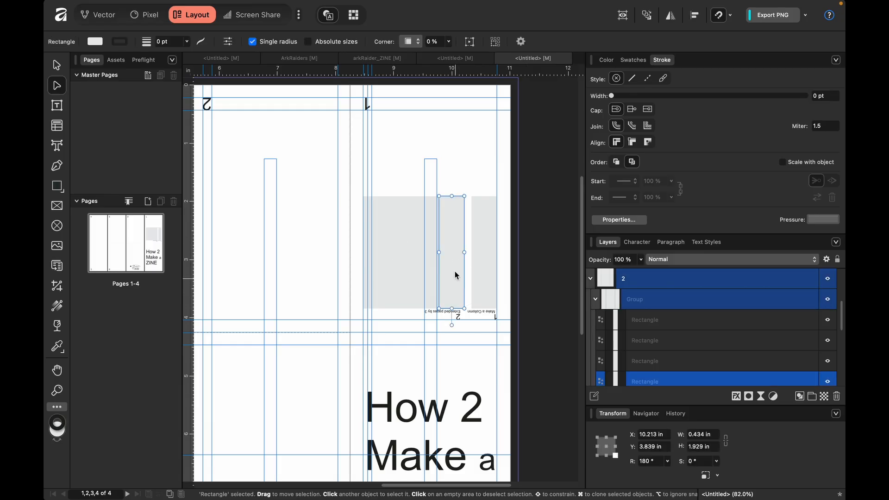
pyautogui.click(430, 274)
pyautogui.click(606, 59)
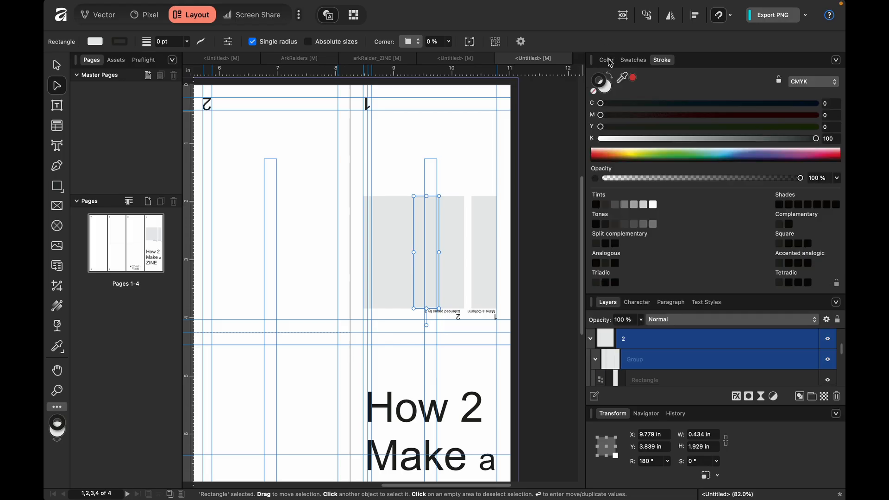
pyautogui.click(607, 90)
pyautogui.click(627, 104)
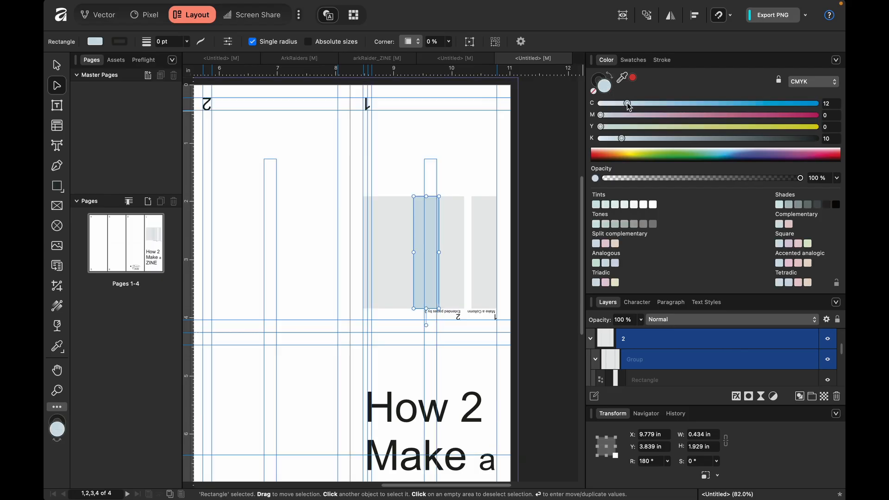
# Step: Tint graphic 2's third strip pink with magenta 22 and its outermost strip pale yellow with yellow 21
pyautogui.click(407, 287)
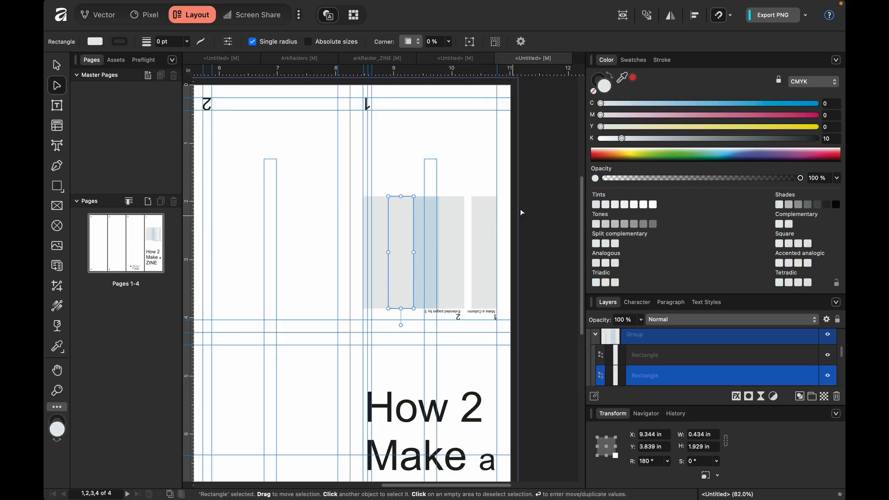
pyautogui.click(647, 115)
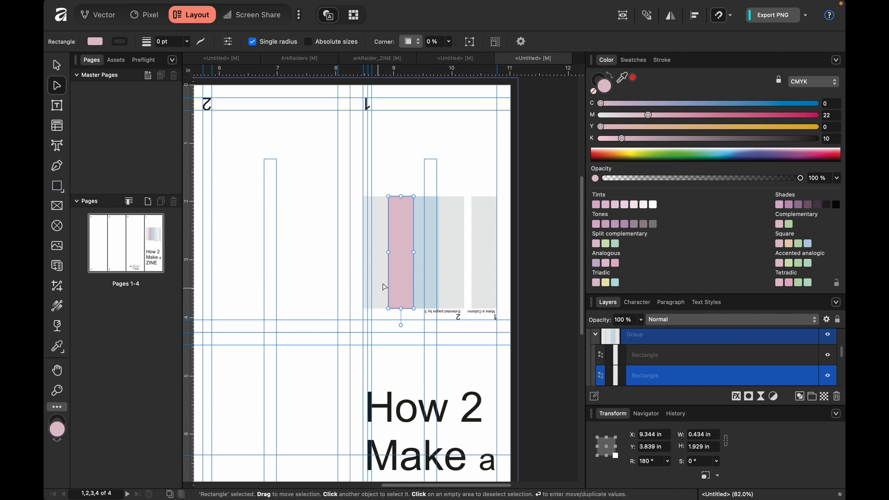
pyautogui.click(384, 287)
pyautogui.click(646, 126)
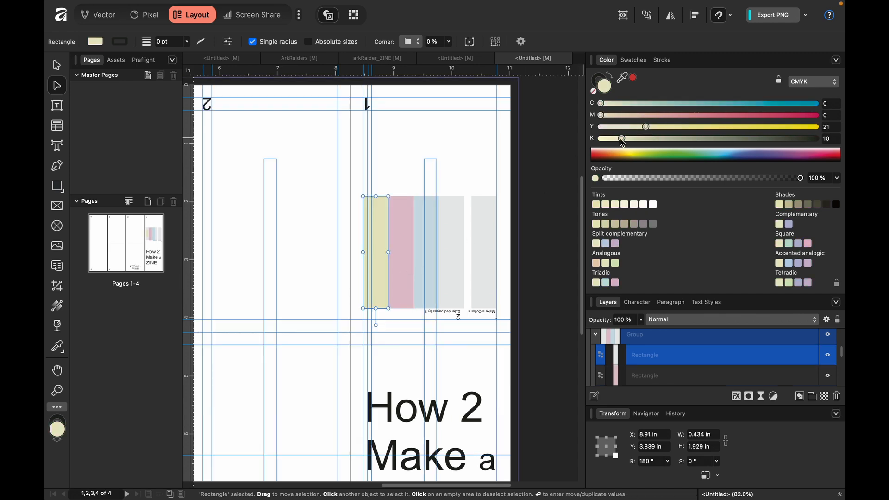
# Step: Hide the guides and collapse graphic 2's layer group together with the group nested inside it
pyautogui.click(512, 222)
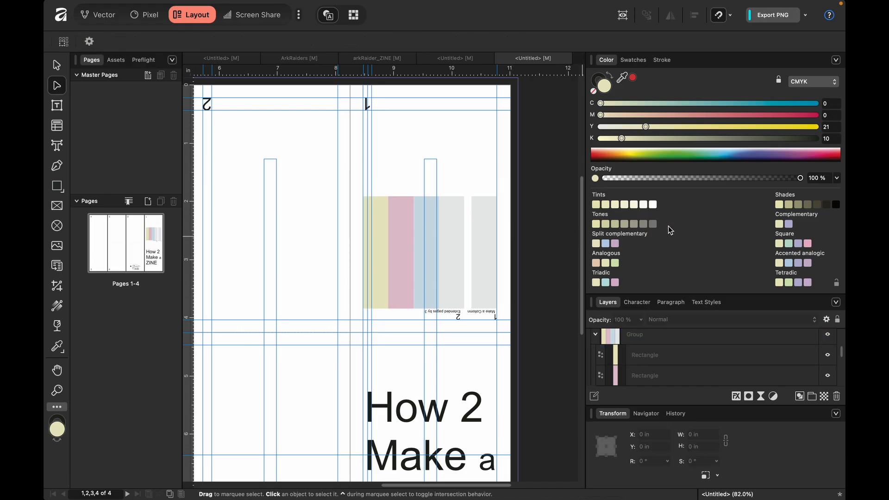
pyautogui.click(622, 16)
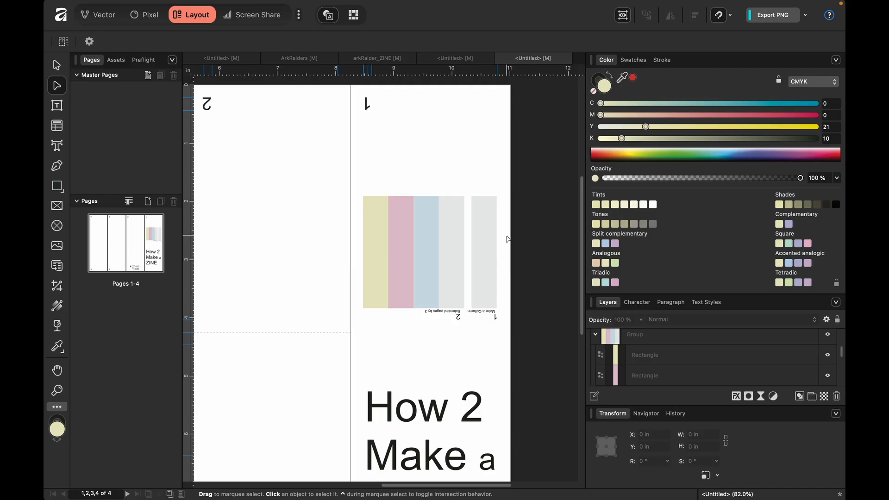
pyautogui.click(595, 334)
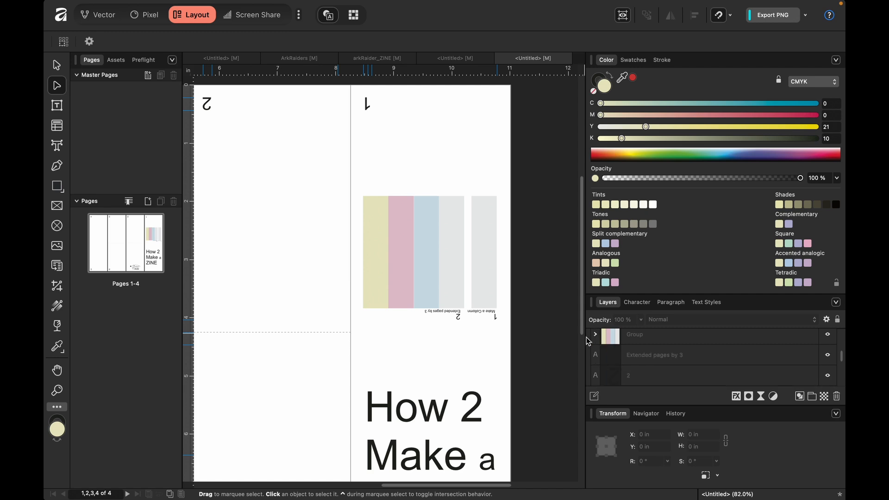
pyautogui.scroll(-1, 615, 350)
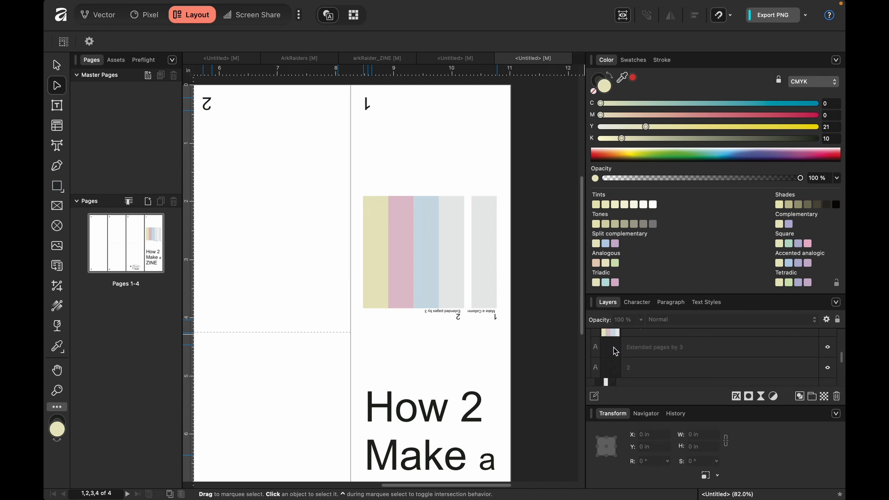
pyautogui.click(659, 351)
pyautogui.scroll(3, 649, 344)
pyautogui.scroll(2, 616, 348)
pyautogui.scroll(-4, 615, 348)
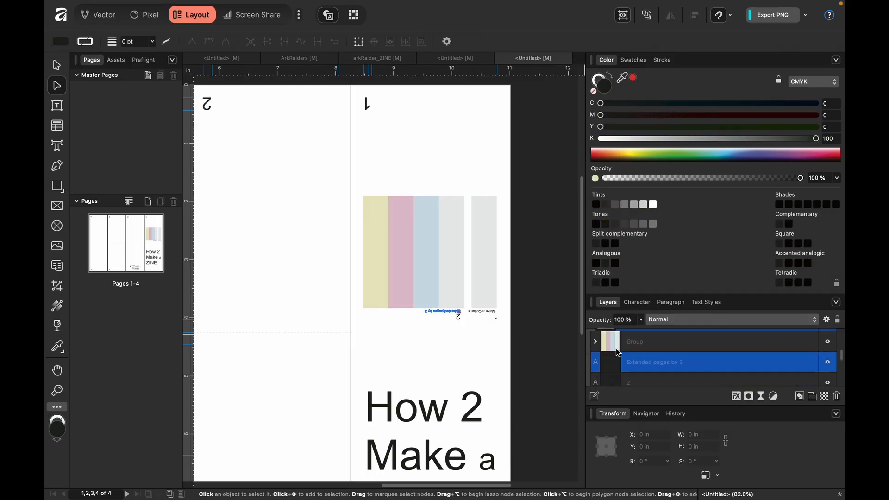
pyautogui.scroll(1, 615, 348)
pyautogui.click(590, 333)
pyautogui.scroll(1, 622, 358)
pyautogui.click(591, 351)
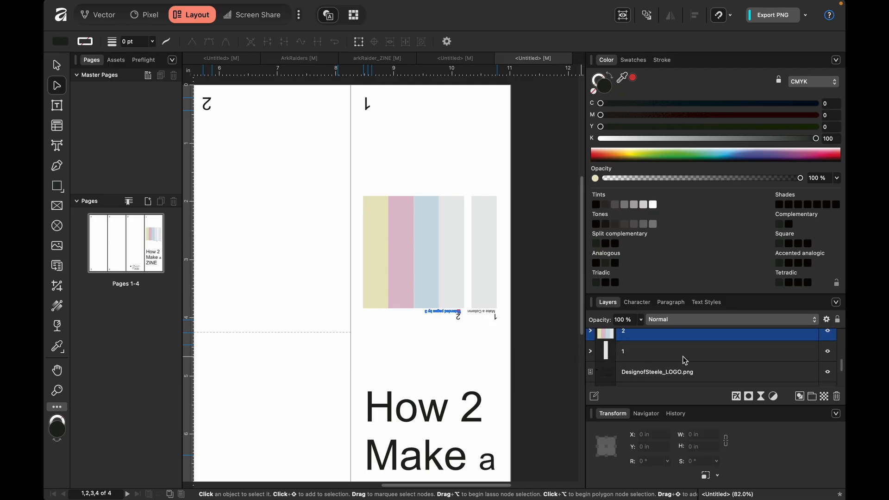
# Step: Duplicate graphic 1's group and place the copy directly above the original column, keeping its horizontal alignment
pyautogui.scroll(2, 682, 356)
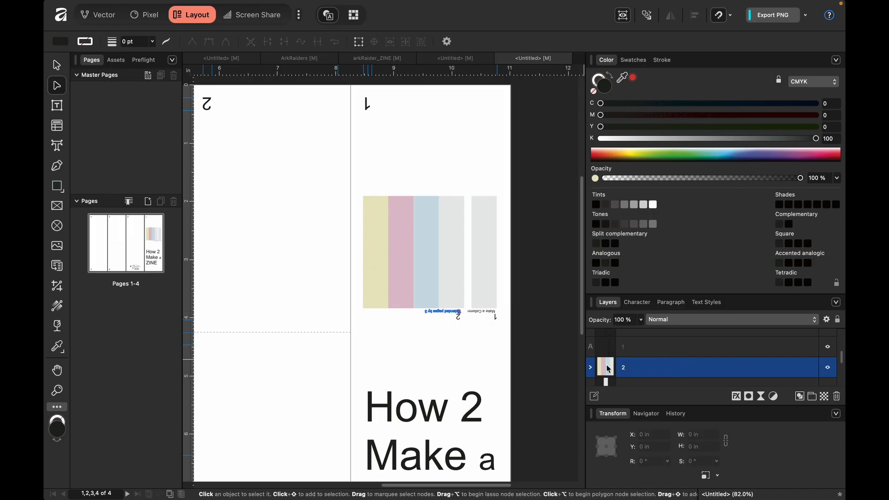
pyautogui.scroll(-2, 646, 369)
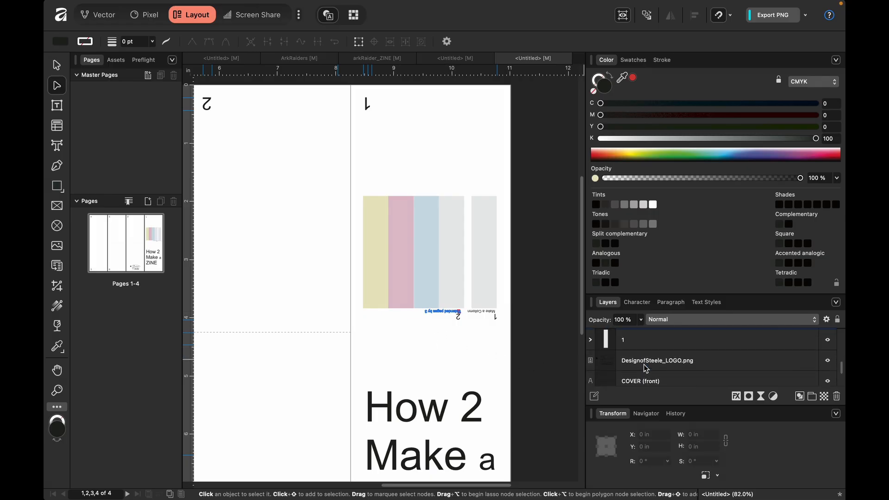
pyautogui.click(643, 353)
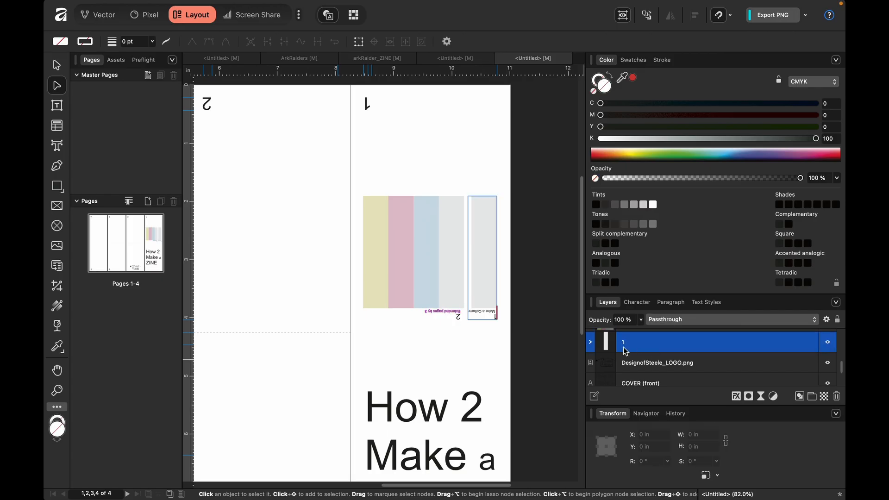
pyautogui.press('super+j')
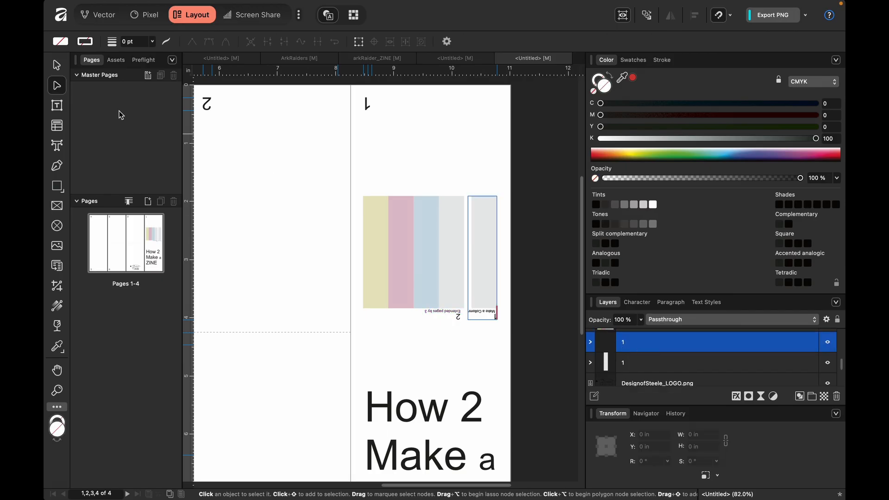
pyautogui.click(57, 65)
pyautogui.moveTo(492, 305); pyautogui.dragTo(483, 174)
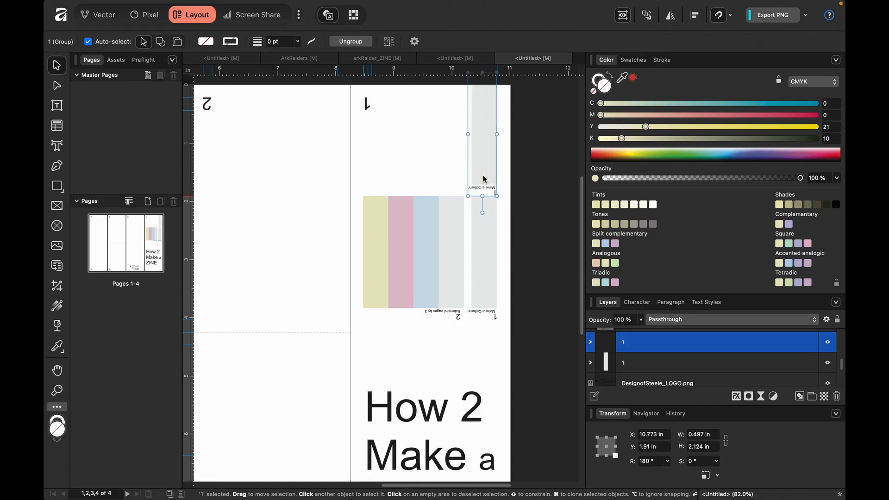
# Step: Delete the grey rectangle from the copied group and nudge its remaining number and caption slightly up
pyautogui.doubleClick(473, 140)
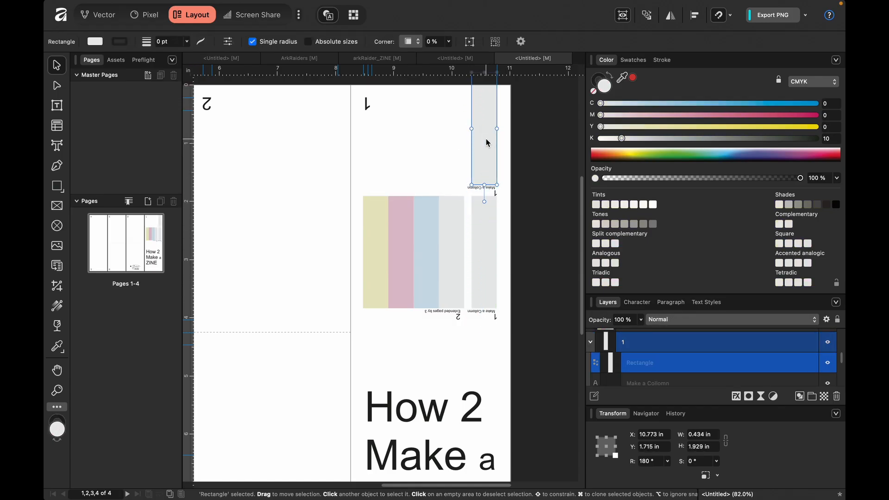
pyautogui.press('Delete')
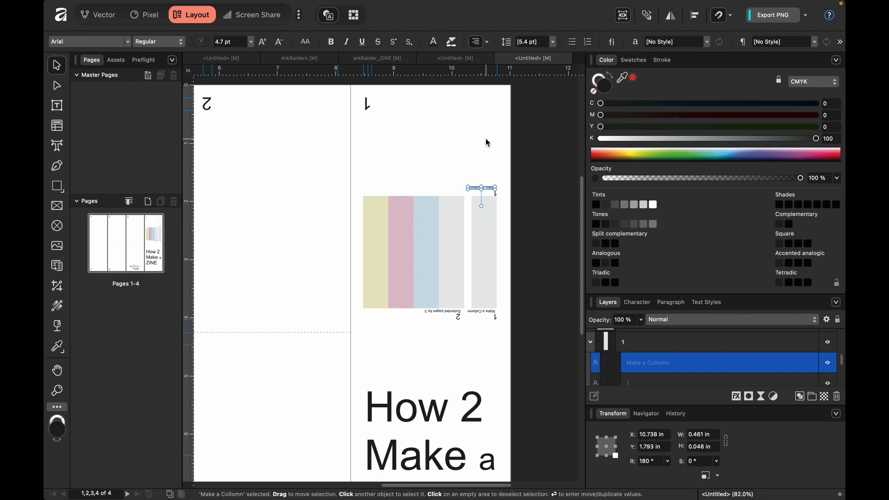
pyautogui.scroll(8, 485, 139)
pyautogui.scroll(-4, 486, 138)
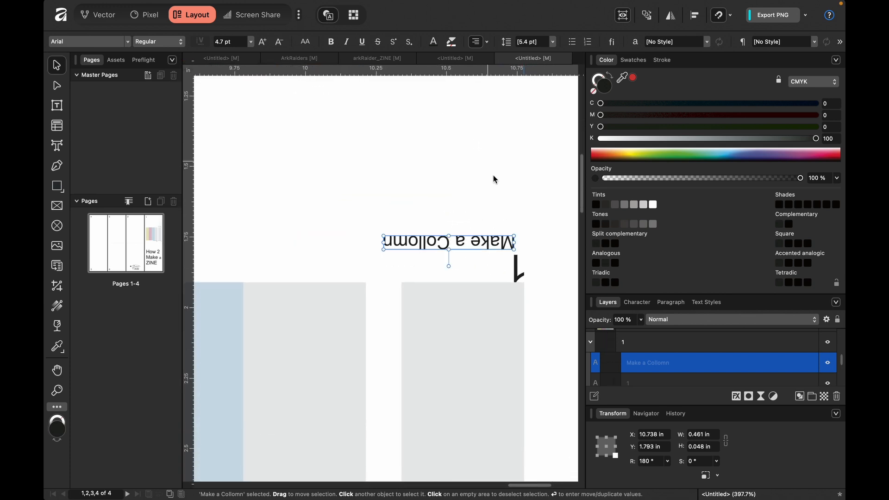
pyautogui.keyDown('shift'); pyautogui.click(513, 268); pyautogui.keyUp('shift')
pyautogui.moveTo(514, 267); pyautogui.dragTo(518, 258)
# Step: Change the copied group's number text to 3
pyautogui.doubleClick(518, 258)
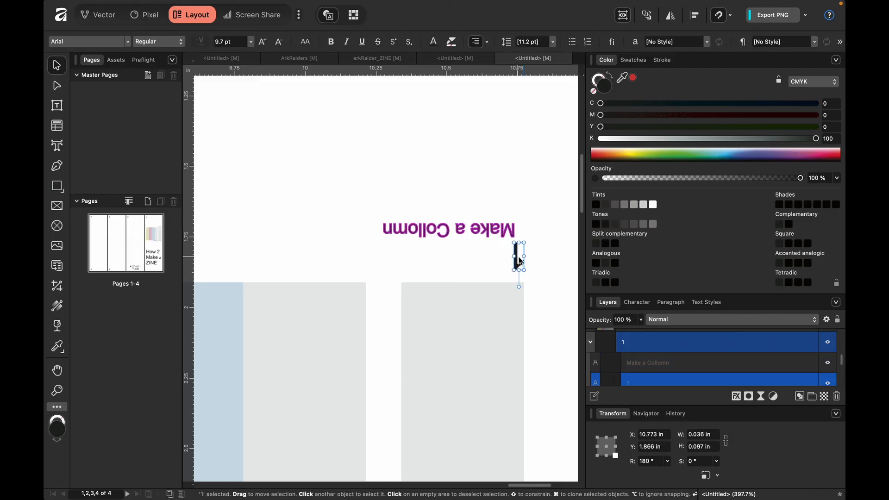
pyautogui.doubleClick(518, 258)
pyautogui.write('3')
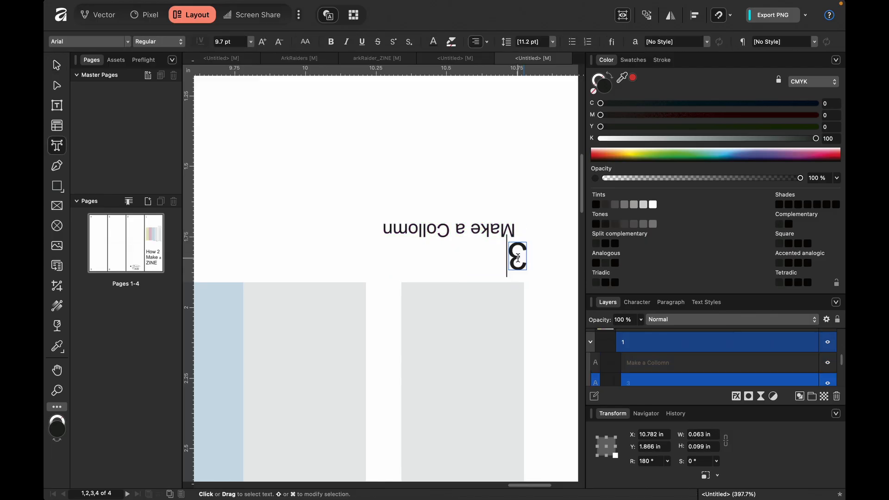
# Step: Replace the caption text above the number 3 with "Come up with an Idea"
pyautogui.tripleClick(487, 230)
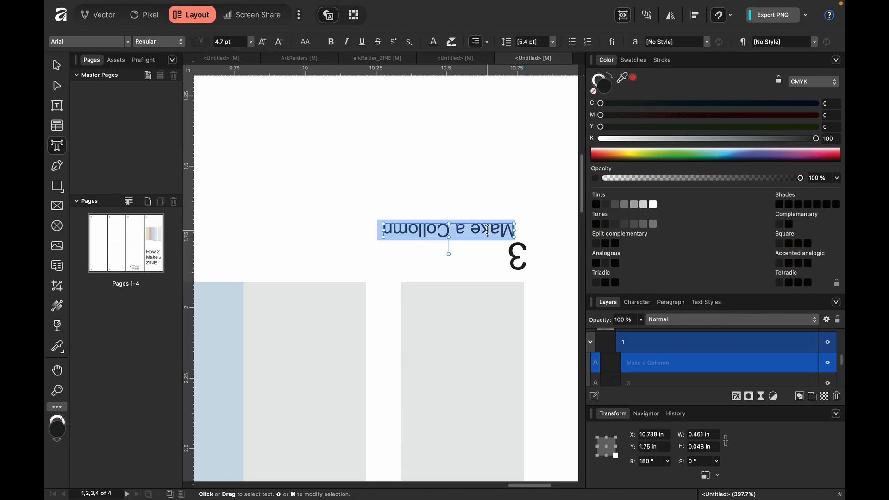
pyautogui.press('super+0')
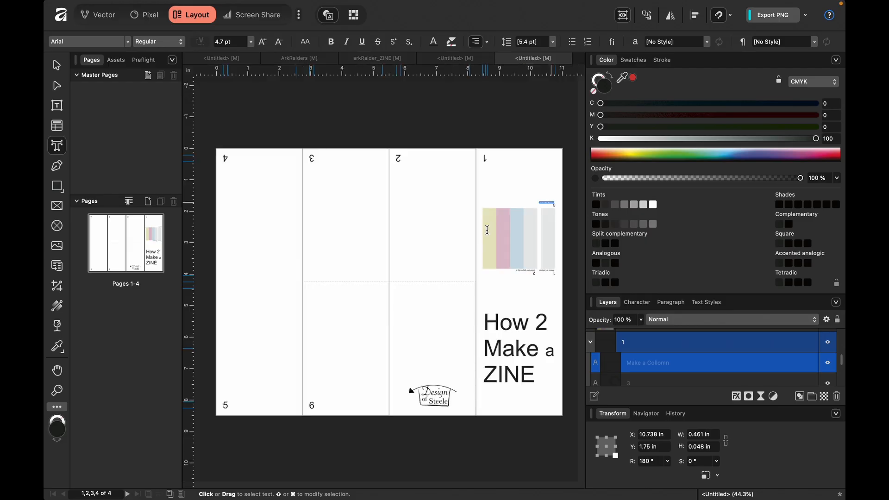
pyautogui.press('super+minus')
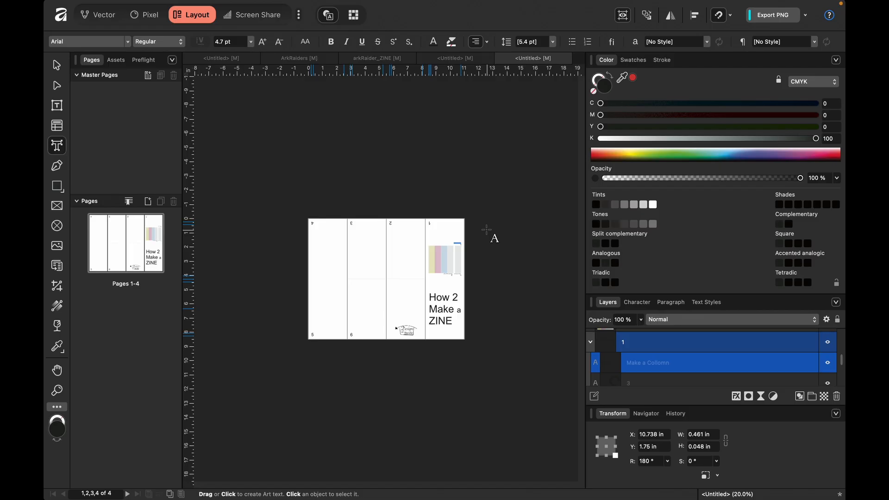
pyautogui.scroll(3, 486, 230)
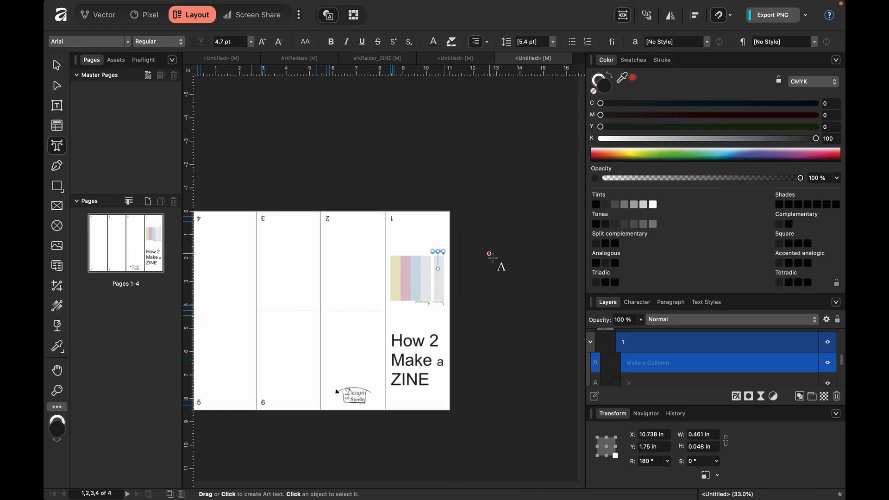
pyautogui.scroll(3, 495, 258)
pyautogui.scroll(2, 492, 343)
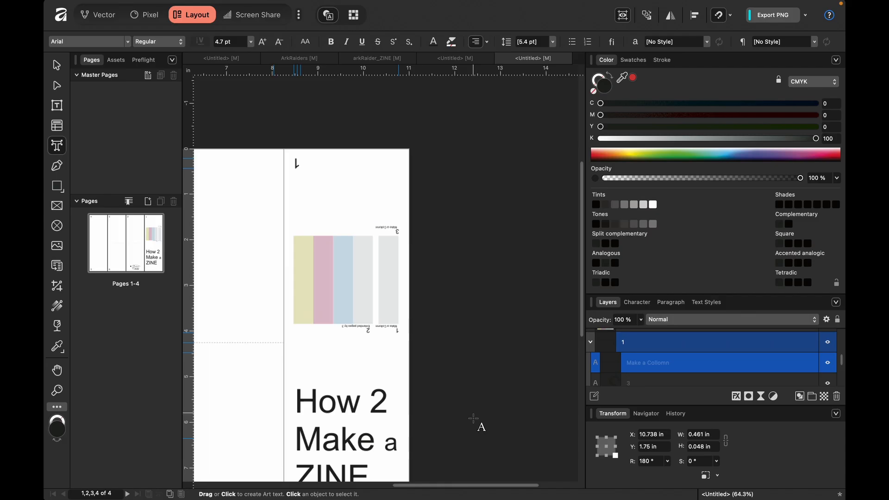
pyautogui.scroll(4, 478, 426)
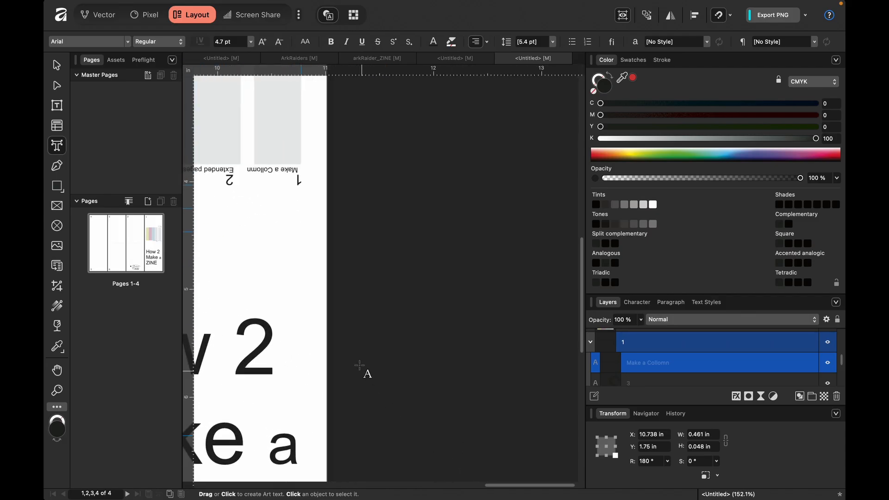
pyautogui.scroll(8, 363, 369)
pyautogui.hscroll(-4, 363, 369)
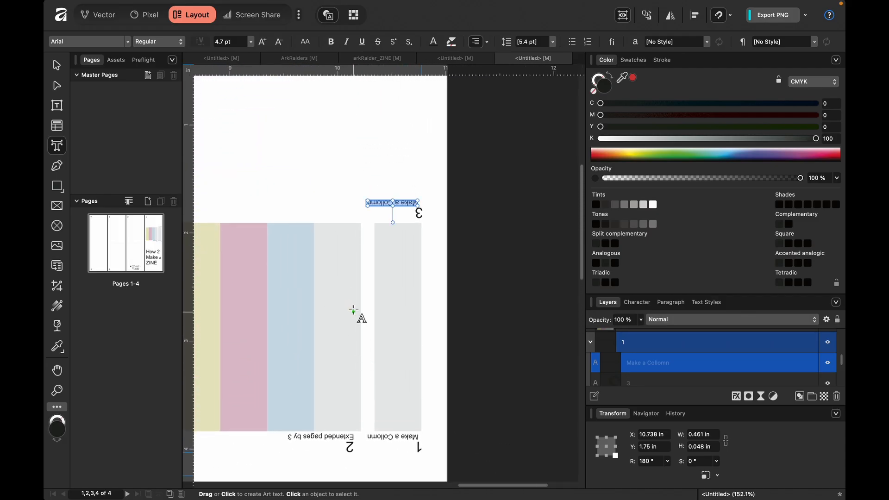
pyautogui.scroll(2, 354, 287)
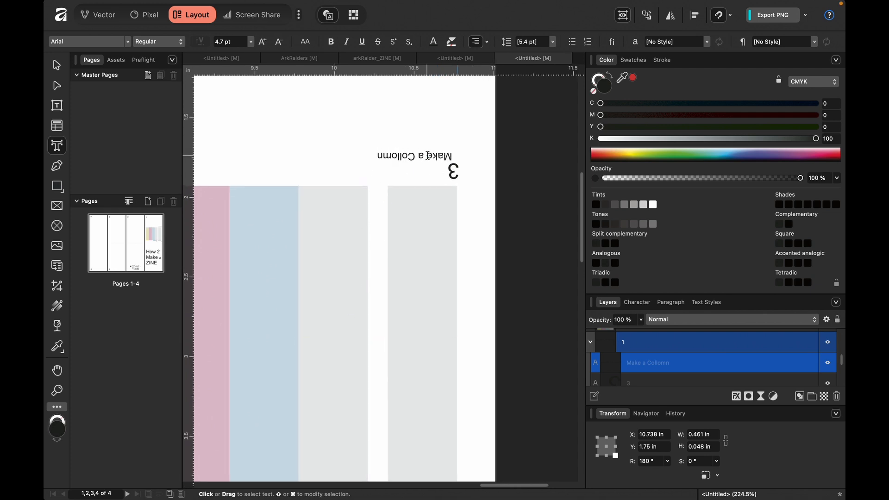
pyautogui.scroll(3, 427, 159)
pyautogui.scroll(2, 411, 212)
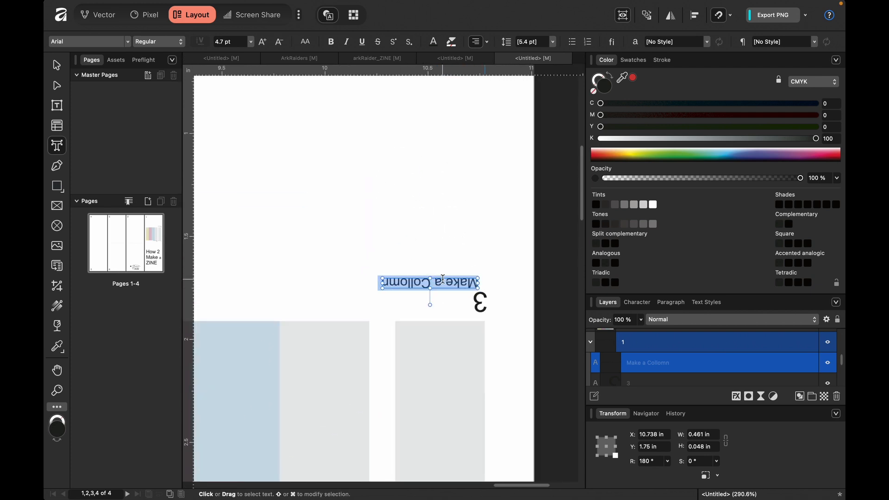
pyautogui.write('Come')
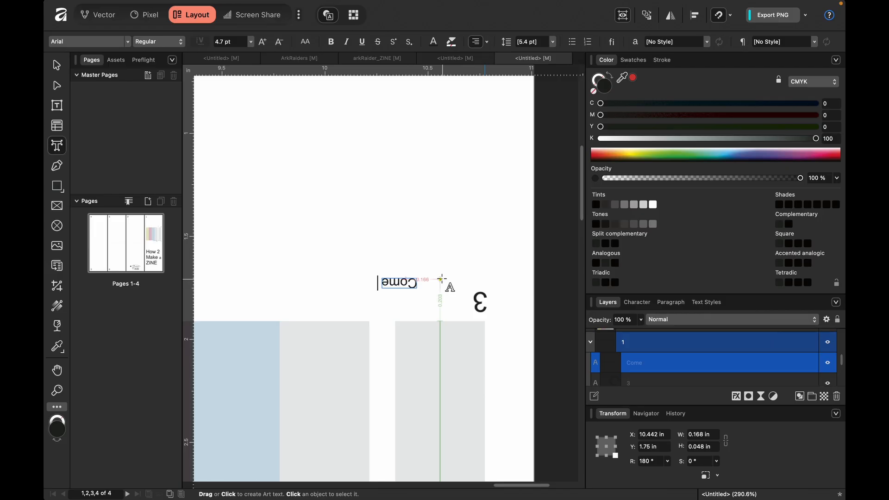
pyautogui.write(' up')
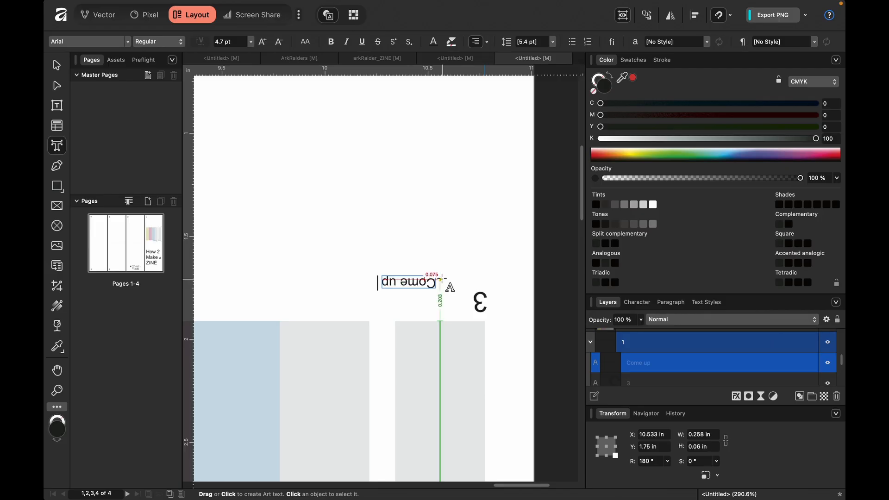
pyautogui.write(' with')
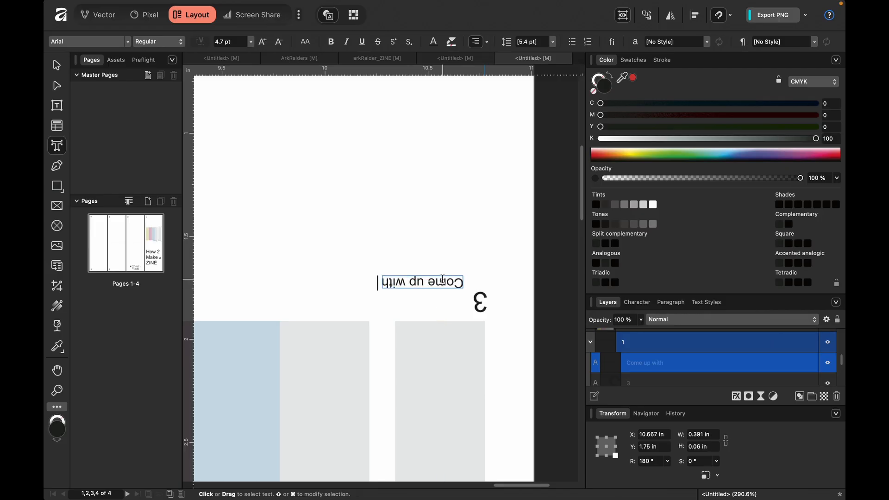
pyautogui.write(' an Idea')
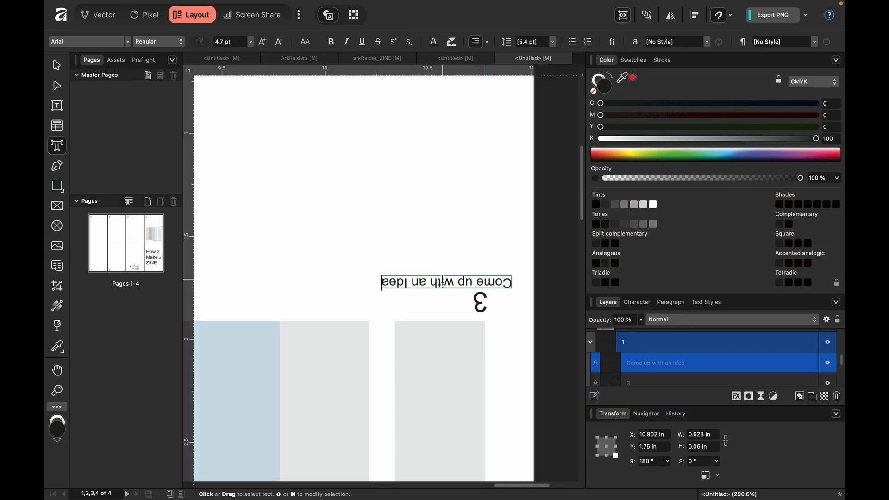
pyautogui.press('Escape')
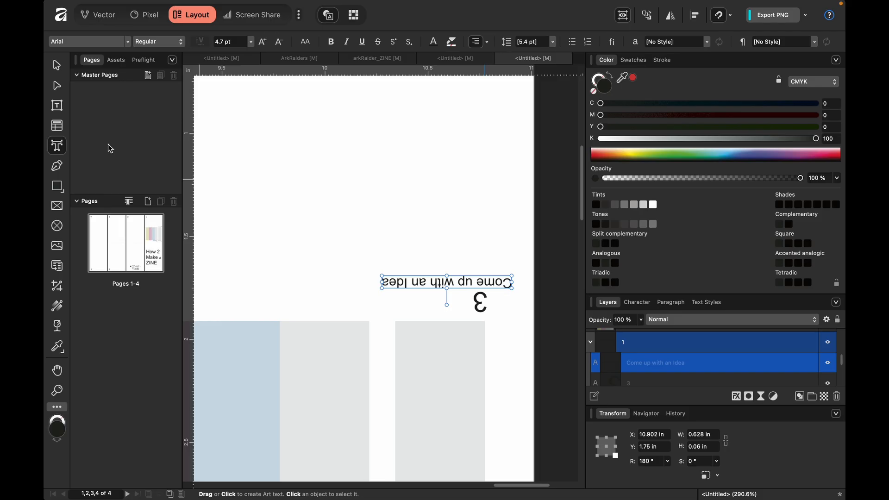
# Step: Move the "Come up with an Idea" caption horizontally to X 10.719 in so it lines up with the number 3
pyautogui.press('v')
pyautogui.moveTo(456, 278); pyautogui.dragTo(435, 277)
pyautogui.scroll(-2, 435, 330)
pyautogui.scroll(-10, 434, 331)
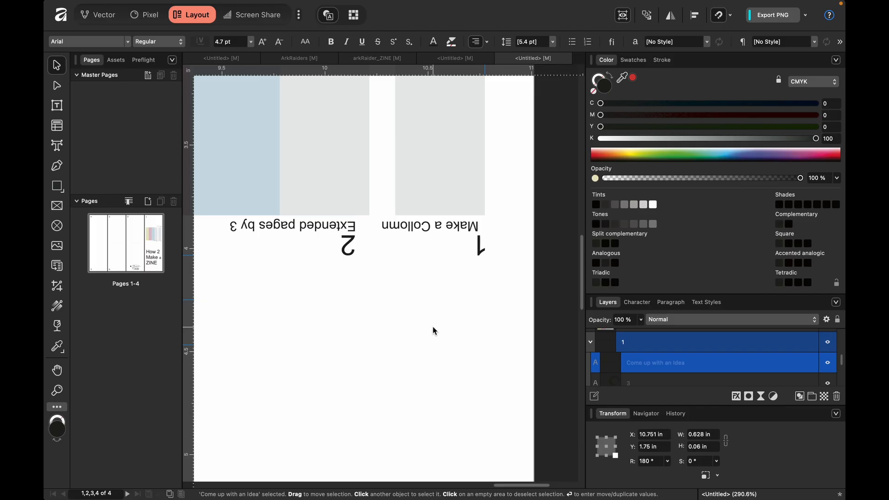
pyautogui.scroll(15, 434, 330)
pyautogui.moveTo(457, 341); pyautogui.dragTo(454, 344)
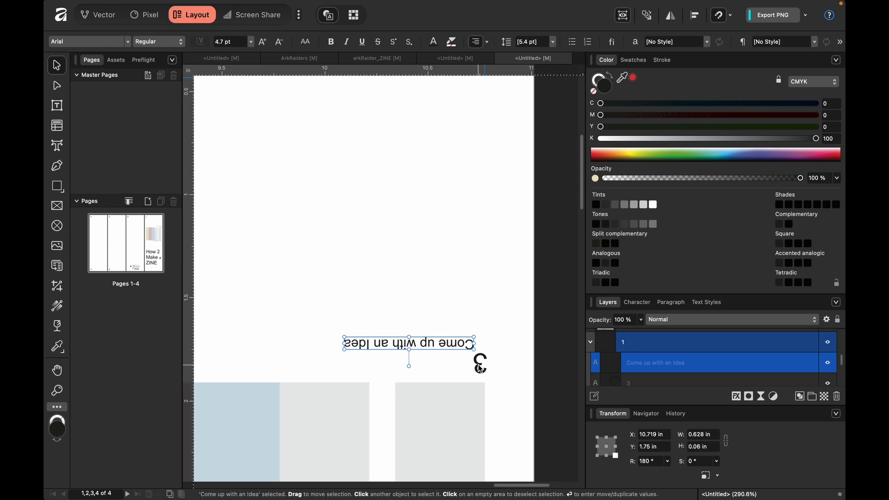
# Step: Rename the copied group as 3 in the layer list and deselect it
pyautogui.doubleClick(634, 343)
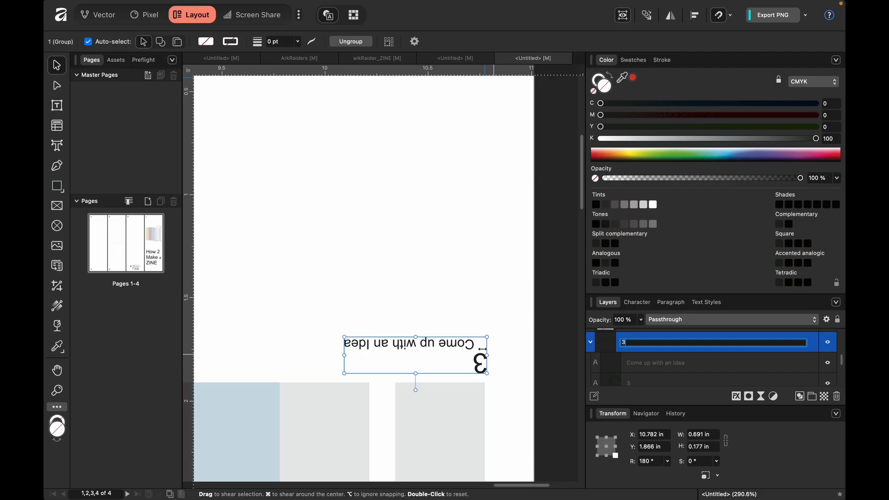
pyautogui.click(440, 259)
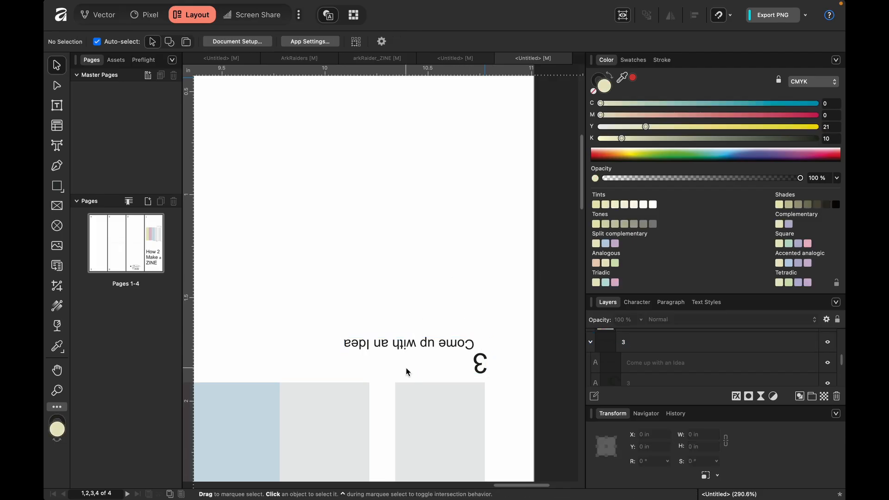
pyautogui.scroll(-10, 406, 368)
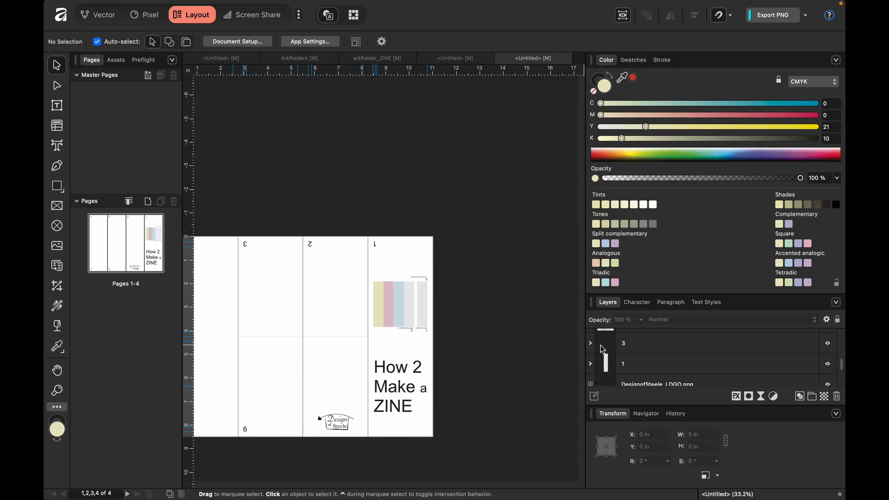
# Step: Select the groups 1, 2 and 3 on the page 1 panel and rotate them together to 0°
pyautogui.click(641, 365)
pyautogui.scroll(3, 638, 348)
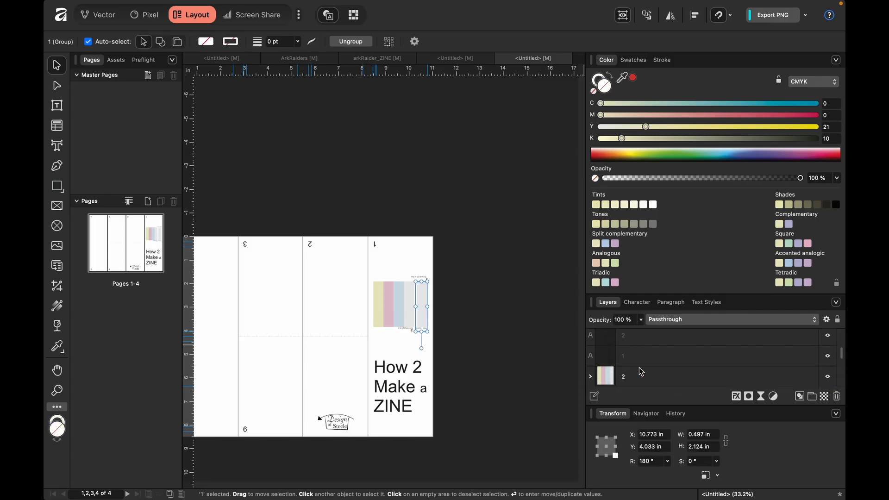
pyautogui.click(640, 377)
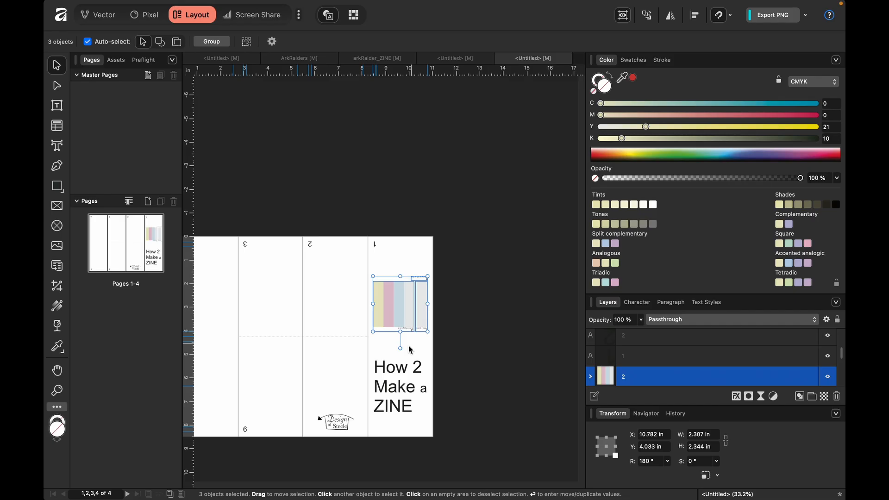
pyautogui.moveTo(400, 348); pyautogui.dragTo(394, 243)
# Step: Move the three groups up beneath the panel's page number, to about X 8.476 in and Y 0.476 in, and deselect them
pyautogui.moveTo(402, 302); pyautogui.dragTo(402, 272)
pyautogui.scroll(3, 402, 272)
pyautogui.scroll(5, 378, 337)
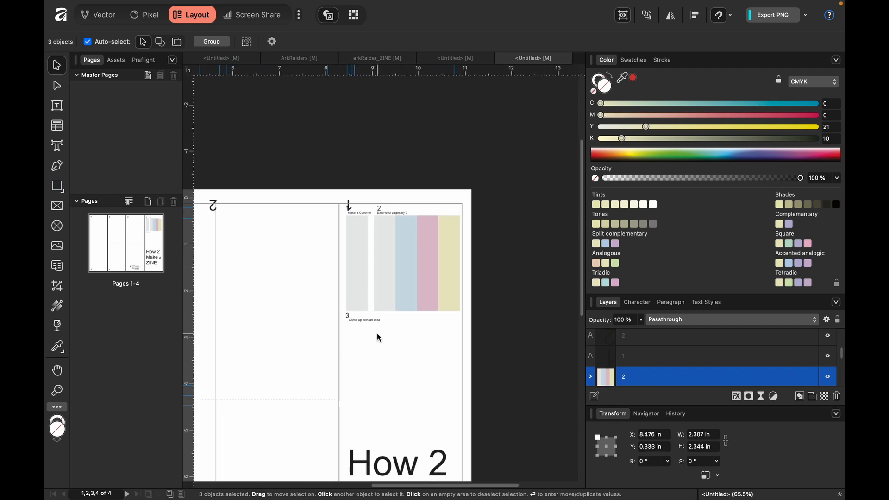
pyautogui.scroll(3, 357, 384)
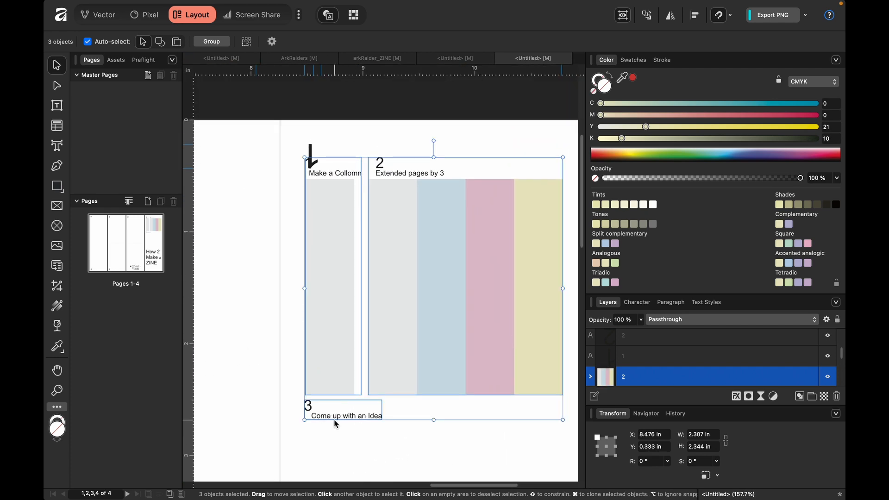
pyautogui.moveTo(391, 317); pyautogui.dragTo(390, 337)
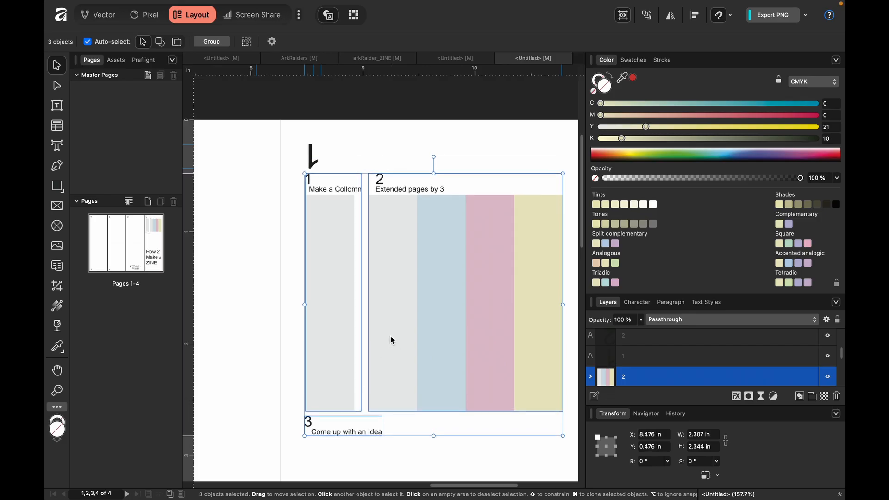
pyautogui.click(404, 438)
pyautogui.scroll(-8, 403, 438)
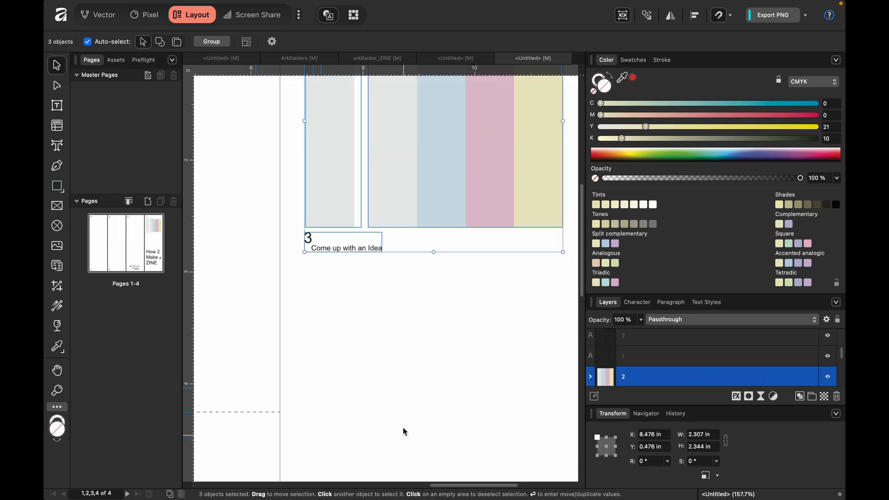
pyautogui.scroll(6, 386, 238)
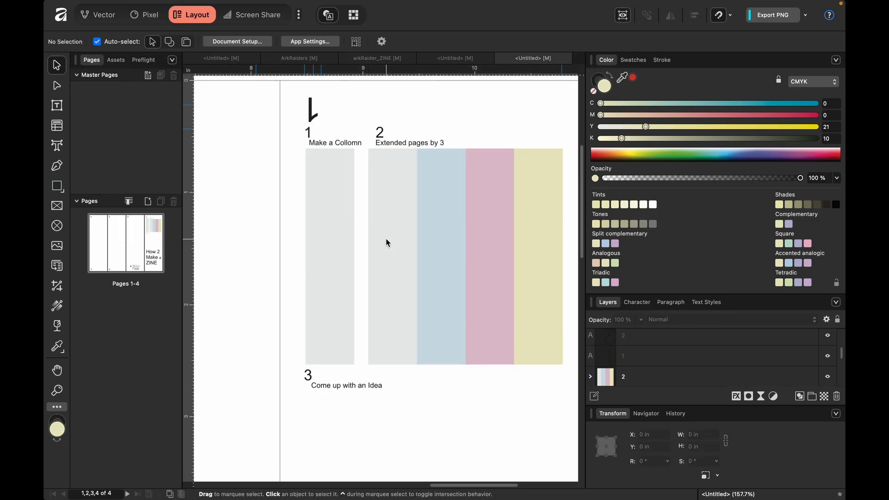
pyautogui.scroll(-1, 386, 238)
pyautogui.press('super+minus')
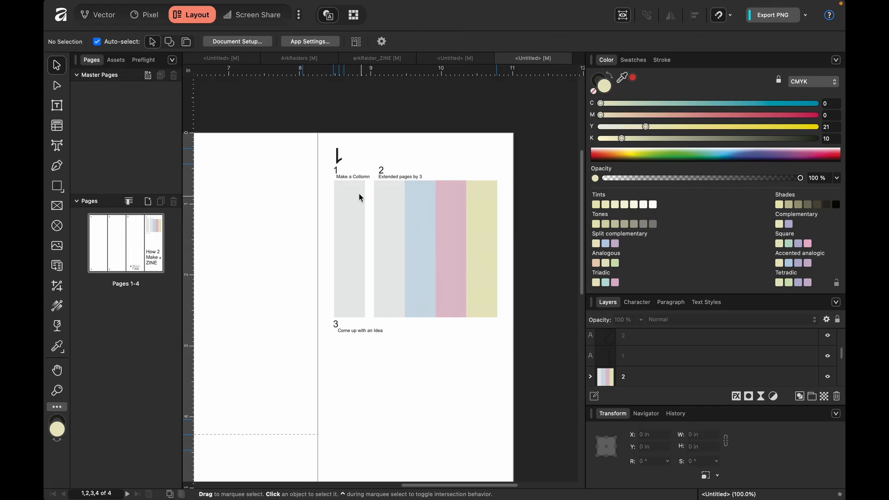
# Step: Try rotating the three instruction groups together by 180°, undo the rotation and deselect them
pyautogui.click(358, 231)
pyautogui.keyDown('shift'); pyautogui.click(404, 252); pyautogui.keyUp('shift')
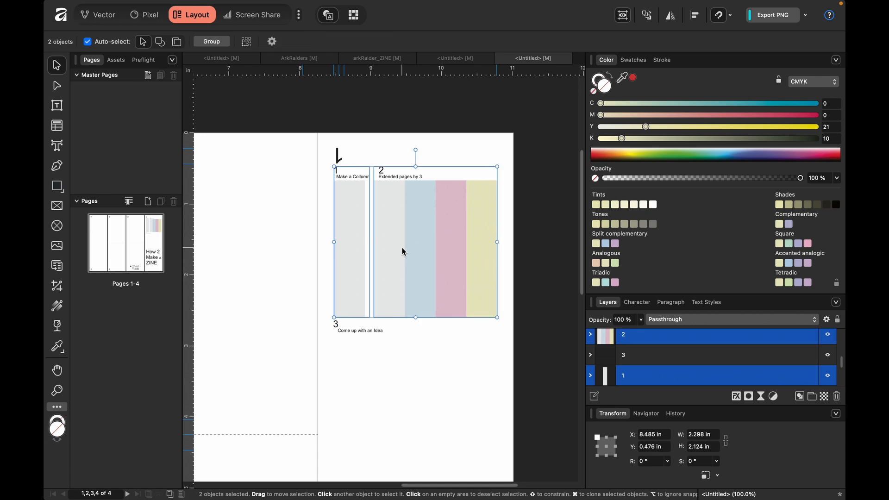
pyautogui.keyDown('shift'); pyautogui.click(371, 329); pyautogui.keyUp('shift')
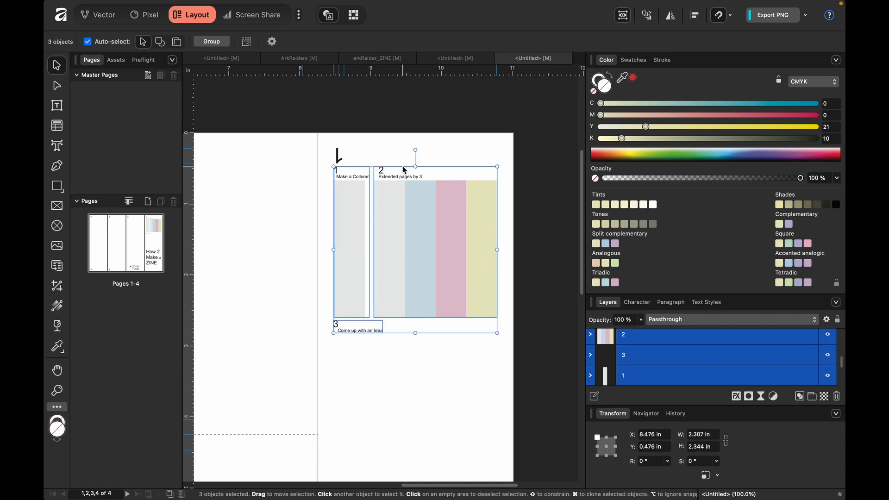
pyautogui.moveTo(415, 150); pyautogui.dragTo(424, 441)
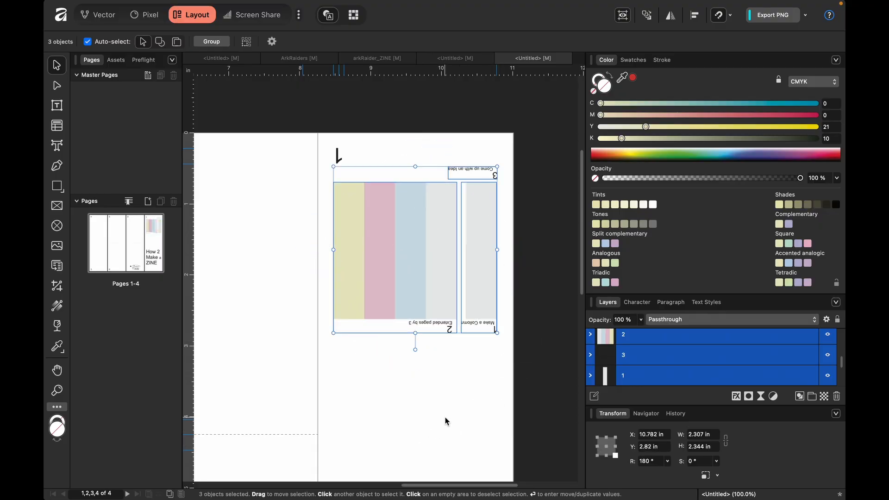
pyautogui.press('super+z')
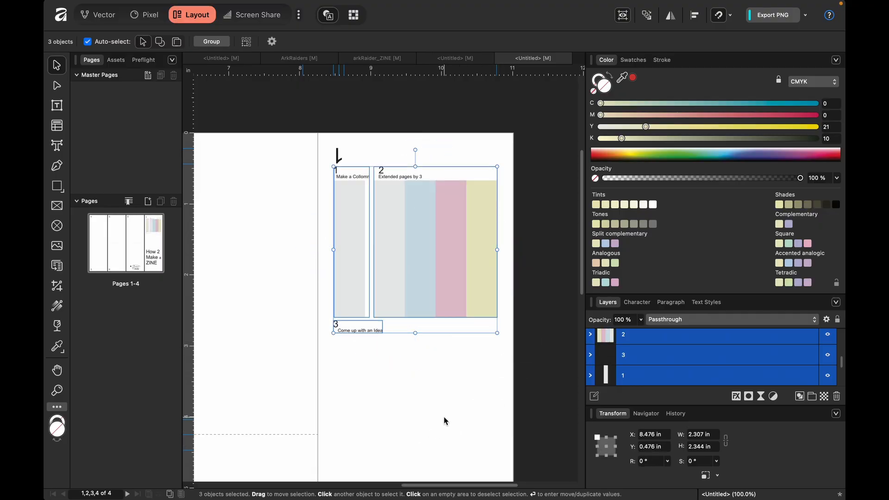
pyautogui.click(444, 384)
# Step: Make the "Come up with an Idea" caption bold
pyautogui.scroll(-5, 422, 397)
pyautogui.scroll(5, 422, 397)
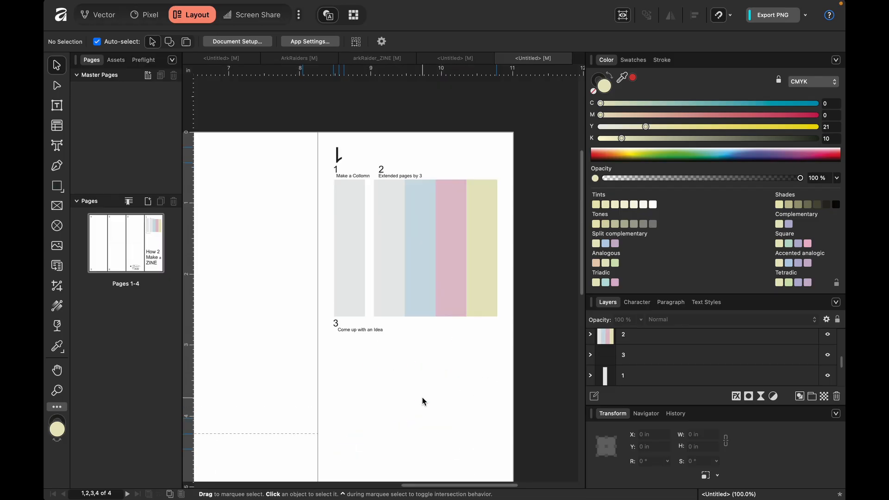
pyautogui.scroll(6, 426, 385)
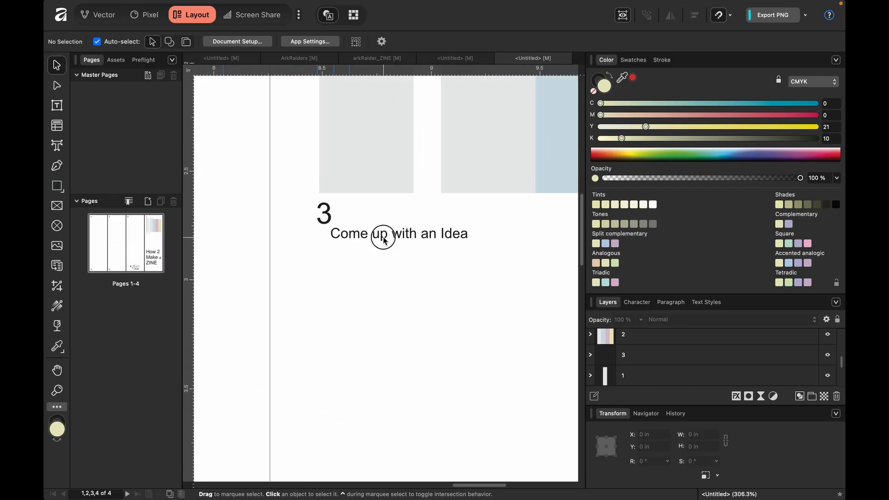
pyautogui.click(384, 238)
pyautogui.tripleClick(383, 238)
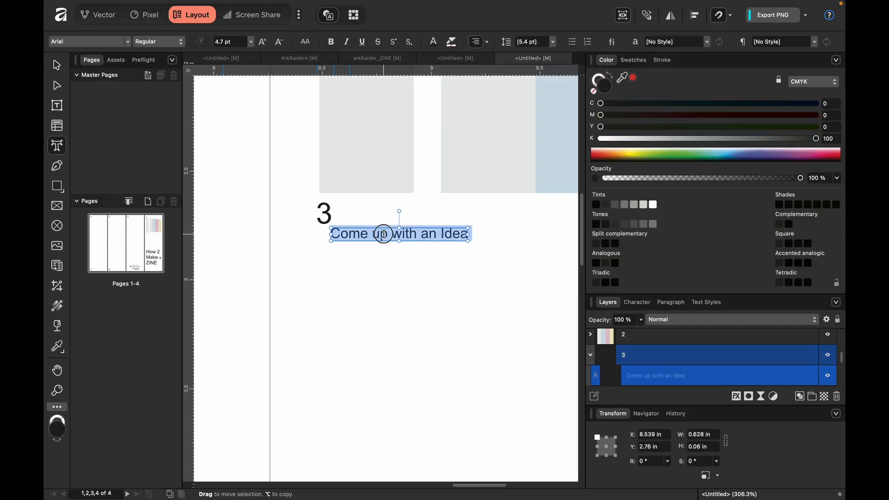
pyautogui.click(331, 42)
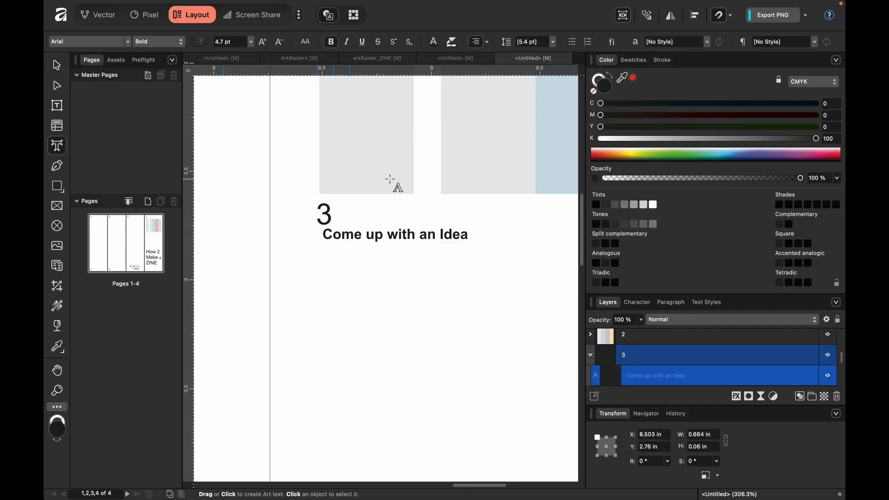
# Step: Make the "Make a Collomn" and "Extended pages by 3" captions bold
pyautogui.scroll(5, 395, 185)
pyautogui.tripleClick(382, 112)
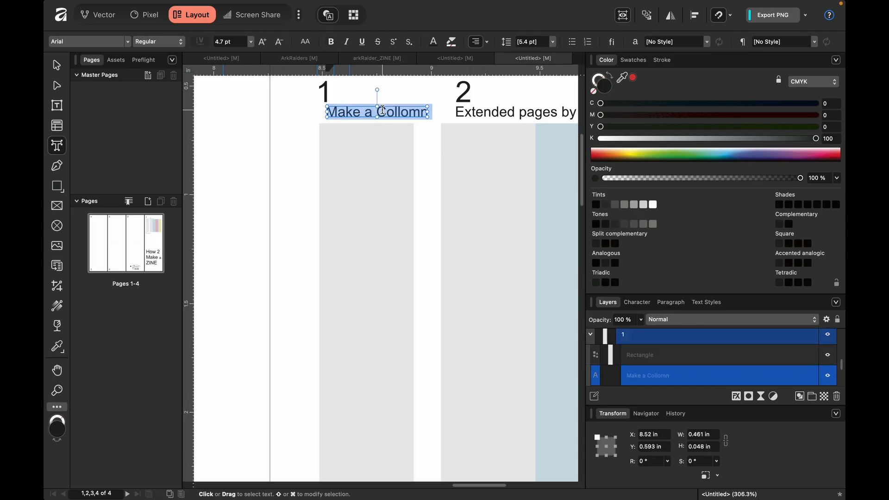
pyautogui.press('super+b')
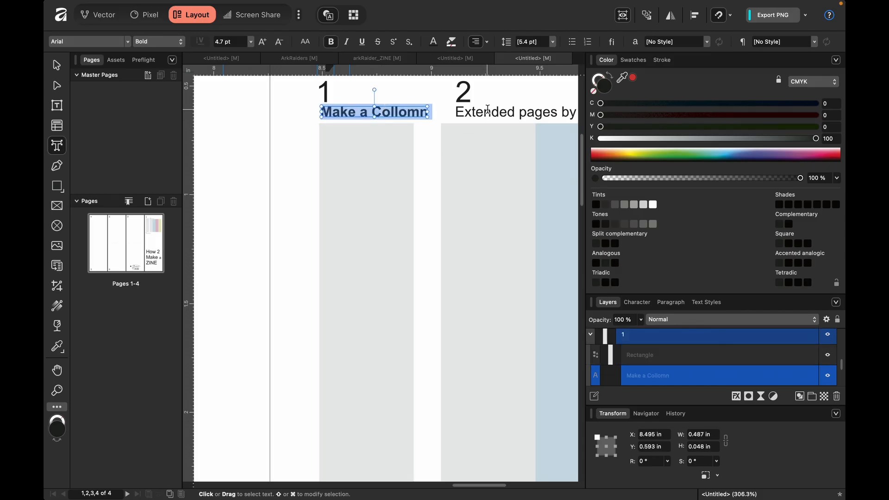
pyautogui.tripleClick(488, 110)
pyautogui.press('super+b')
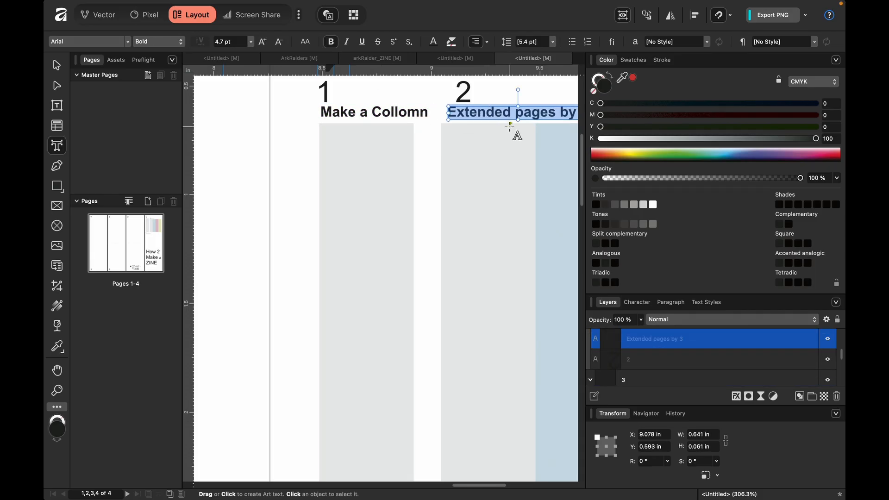
pyautogui.scroll(-10, 417, 319)
pyautogui.press('Escape')
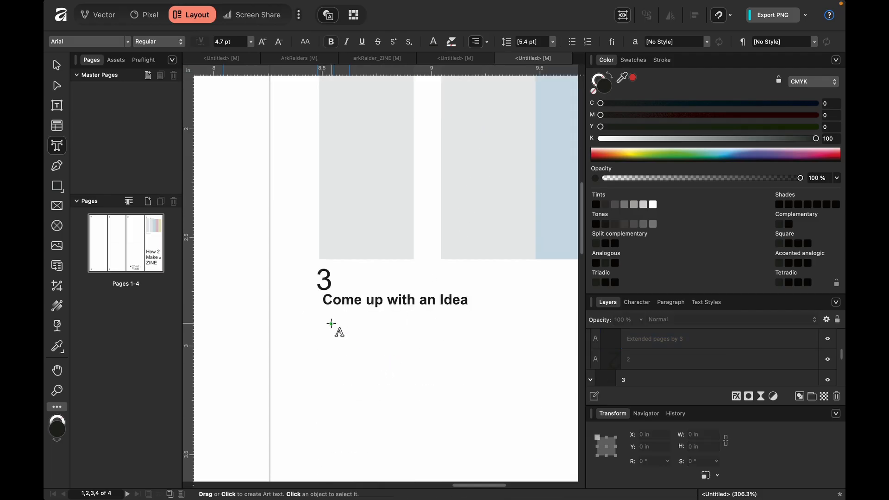
# Step: Draw a table directly below the "Come up with an Idea" caption and extend it to five rows and four columns
pyautogui.click(56, 125)
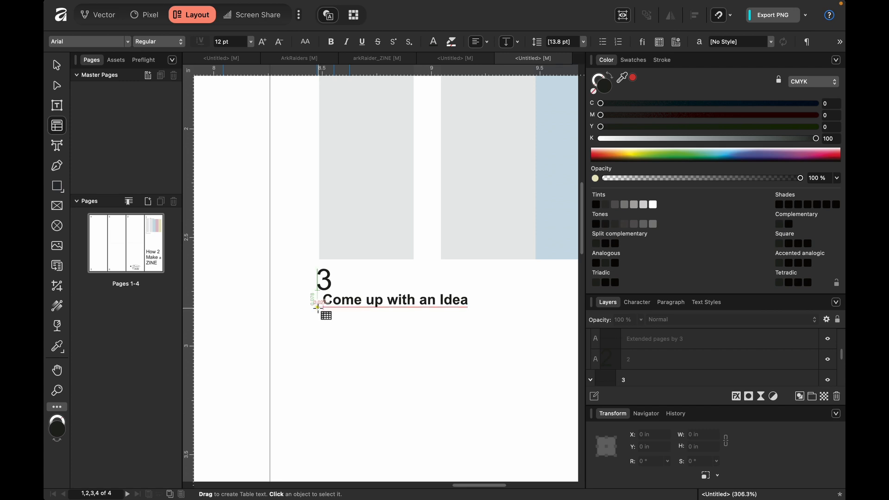
pyautogui.moveTo(319, 307); pyautogui.dragTo(472, 356)
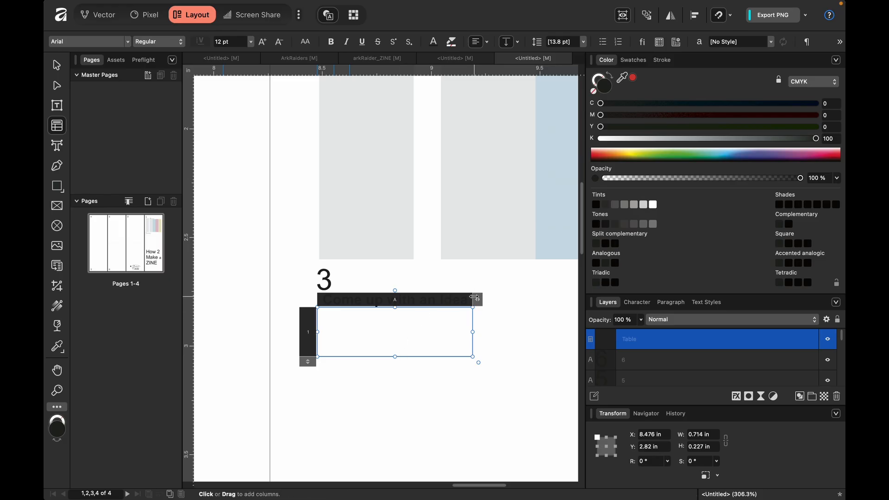
pyautogui.scroll(-4, 474, 296)
pyautogui.moveTo(380, 336); pyautogui.dragTo(391, 432)
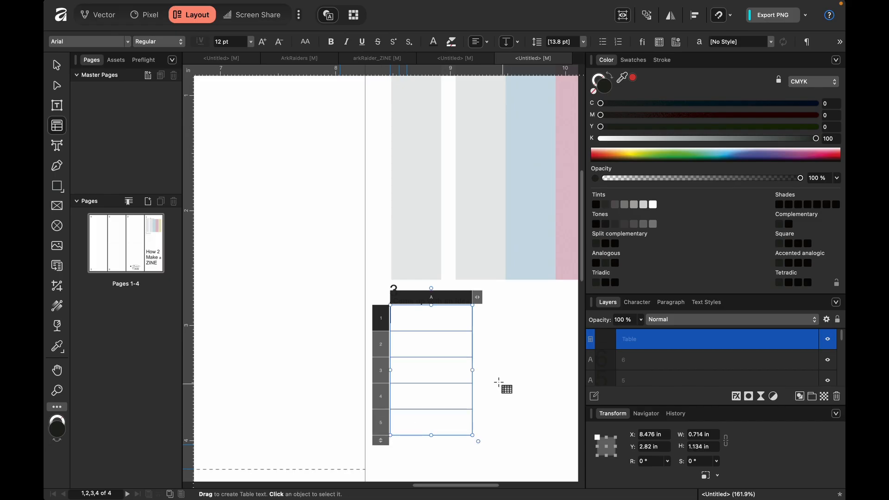
pyautogui.moveTo(478, 297); pyautogui.dragTo(611, 295)
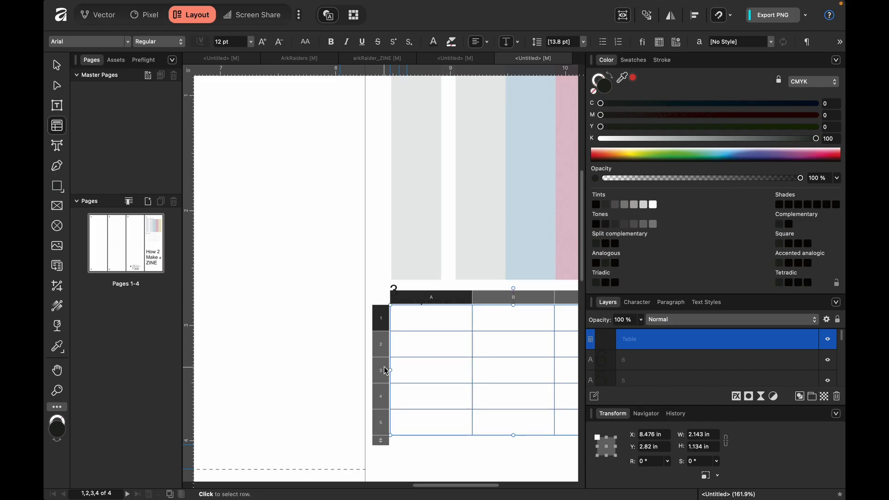
pyautogui.scroll(-5, 385, 370)
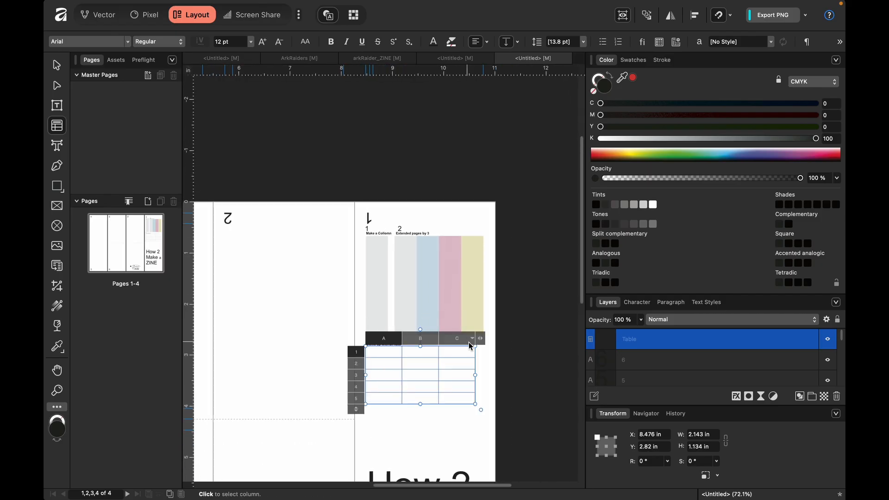
pyautogui.moveTo(481, 338); pyautogui.dragTo(513, 337)
# Step: Resize the table to about 1.591 in wide and 0.584 in high, and deselect it
pyautogui.moveTo(505, 375); pyautogui.dragTo(431, 391)
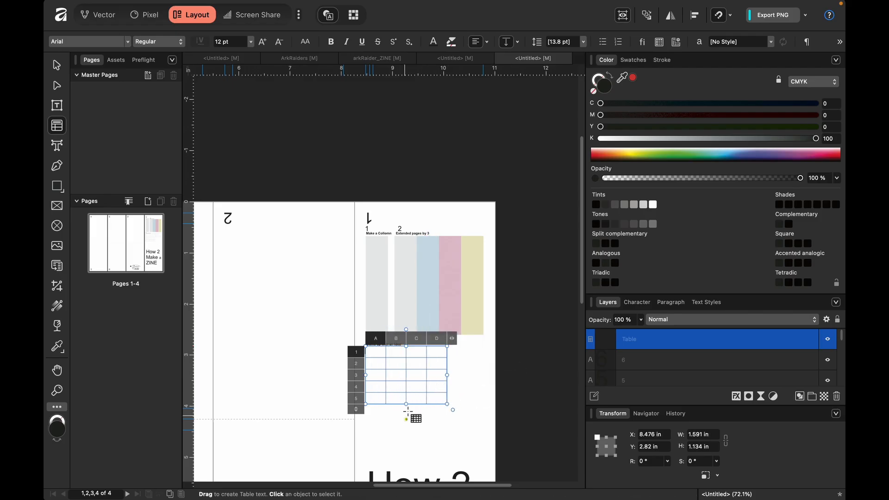
pyautogui.moveTo(406, 404); pyautogui.dragTo(403, 378)
pyautogui.scroll(5, 403, 378)
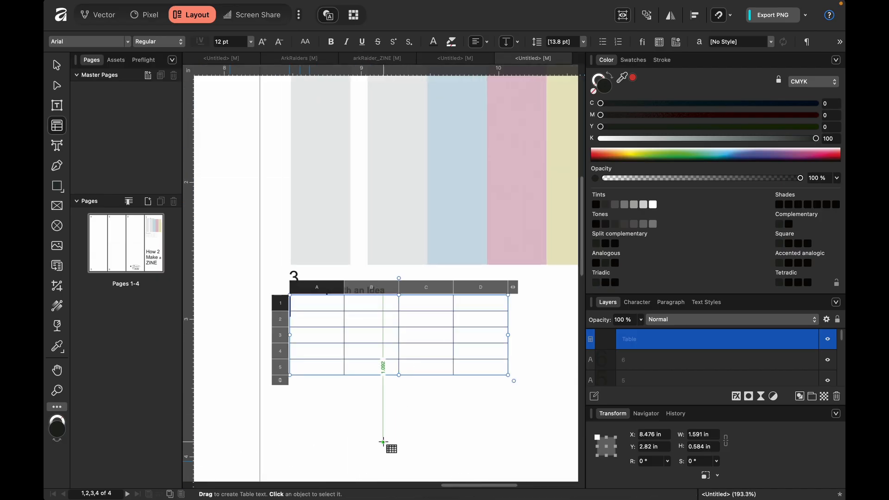
pyautogui.click(462, 397)
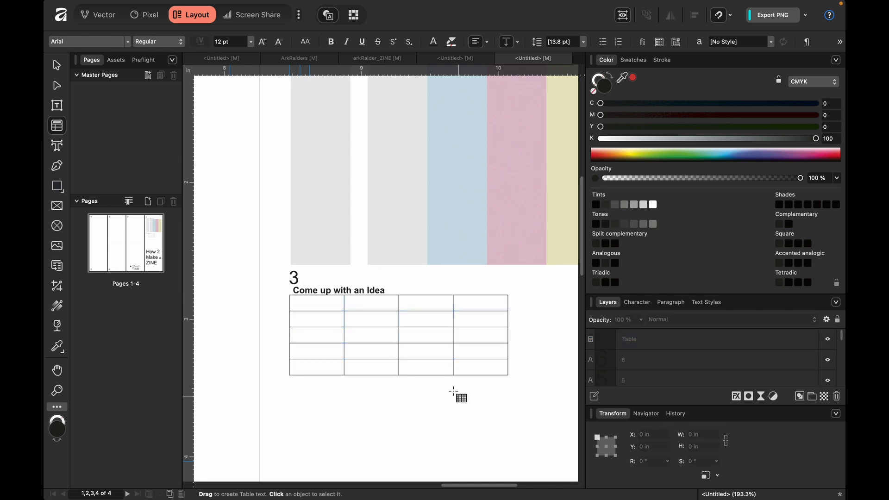
# Step: Check the "Come up with an Idea" caption's font size and try setting the table's first cell to 8 pt
pyautogui.doubleClick(359, 292)
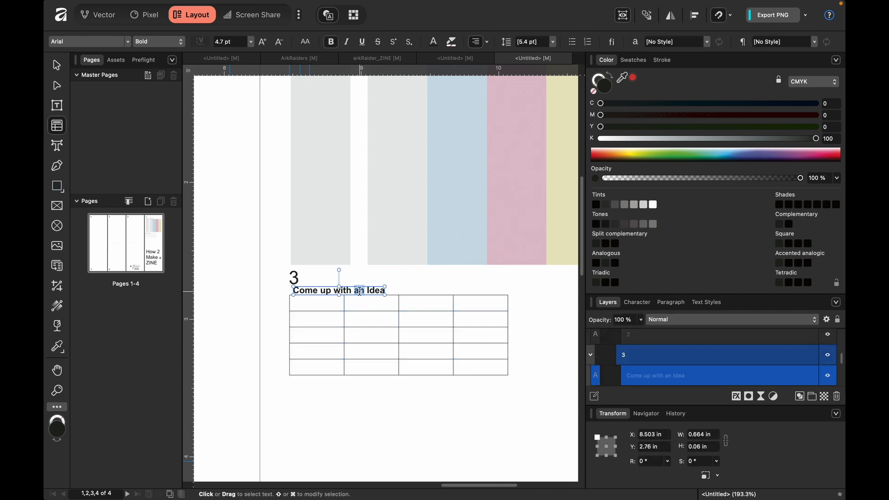
pyautogui.click(312, 304)
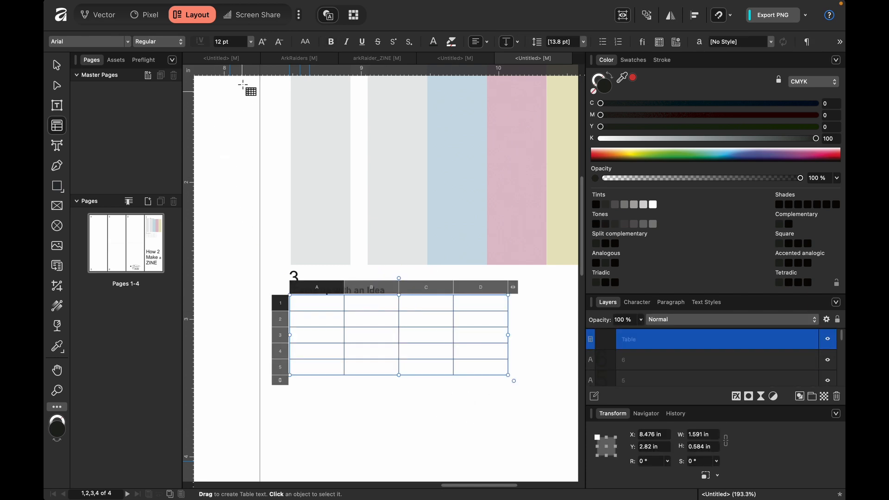
pyautogui.click(250, 41)
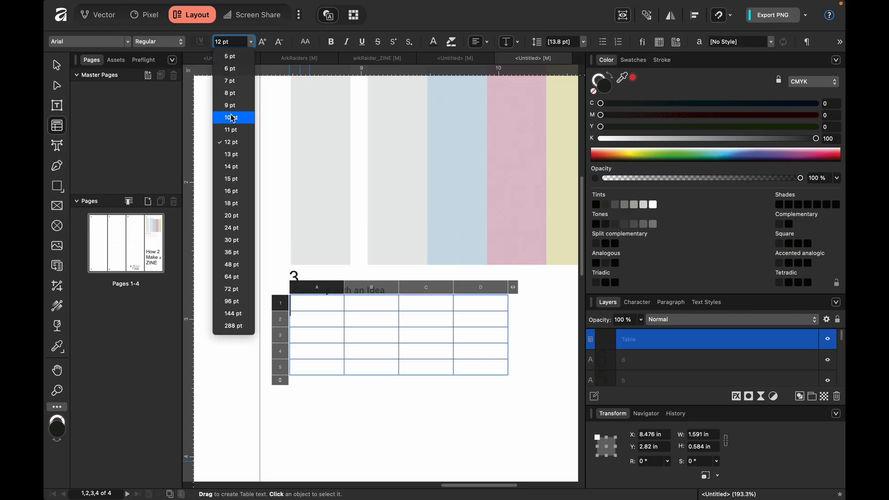
pyautogui.click(230, 94)
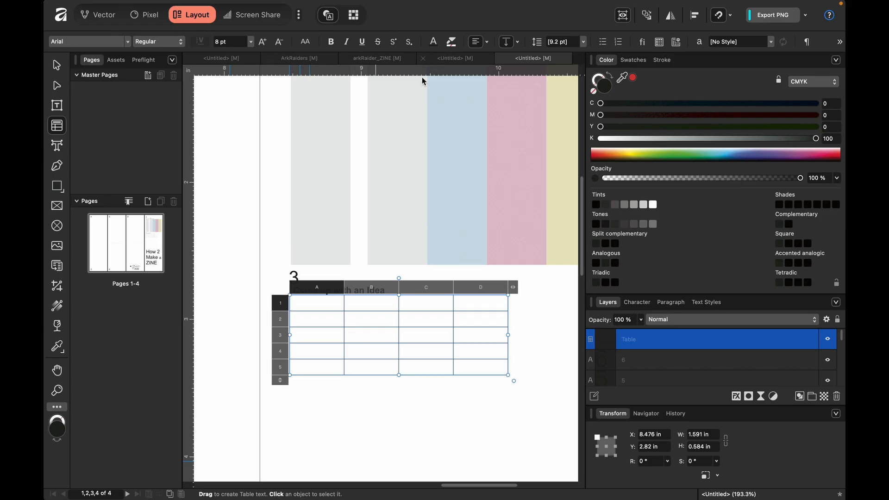
# Step: Center the text in all table cells vertically and horizontally, and place the text cursor in cell A1
pyautogui.click(279, 303)
pyautogui.moveTo(282, 305); pyautogui.dragTo(489, 369)
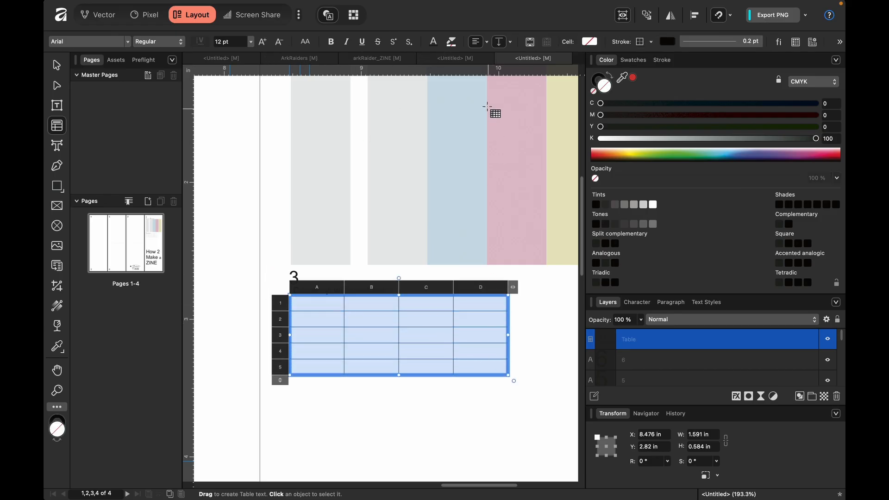
pyautogui.click(511, 42)
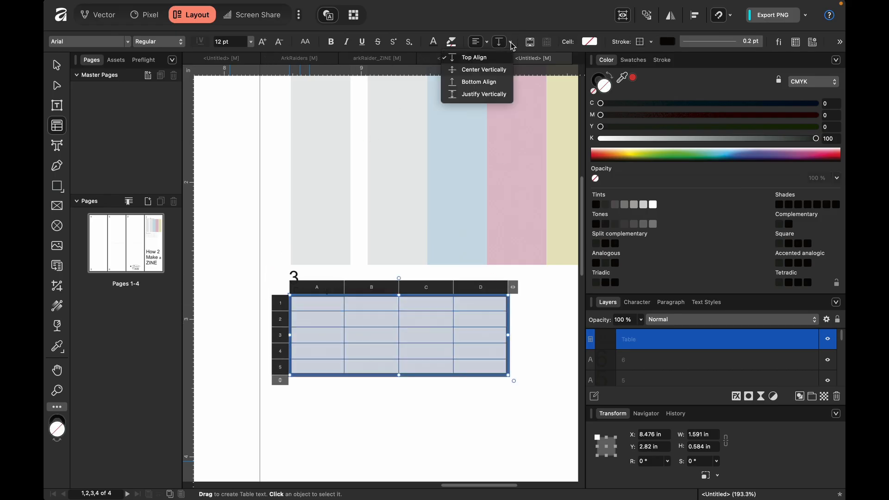
pyautogui.click(490, 69)
pyautogui.click(487, 43)
pyautogui.click(454, 71)
pyautogui.click(321, 309)
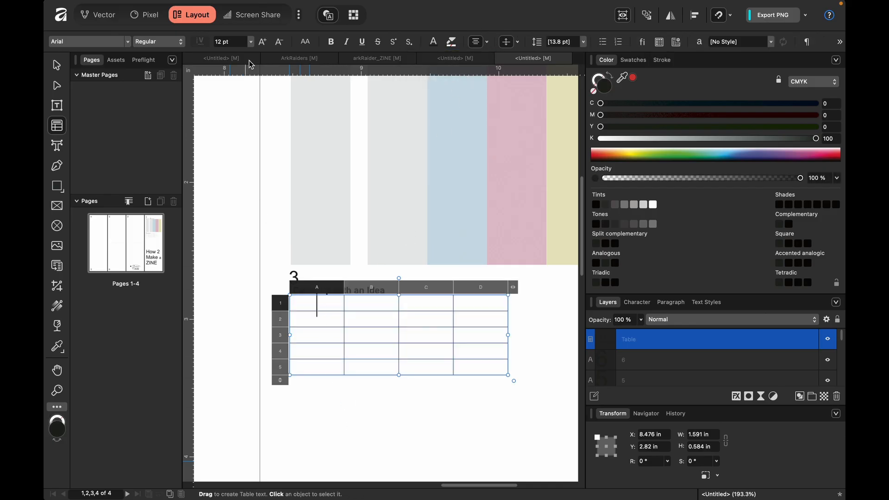
# Step: Try to set the font size of all table cells to 8 pt and return to cell A1
pyautogui.moveTo(290, 302); pyautogui.dragTo(509, 382)
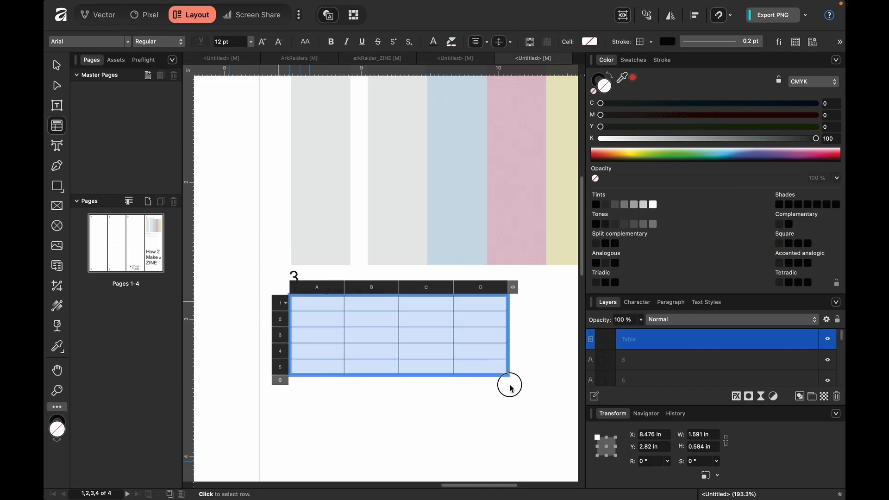
pyautogui.click(250, 41)
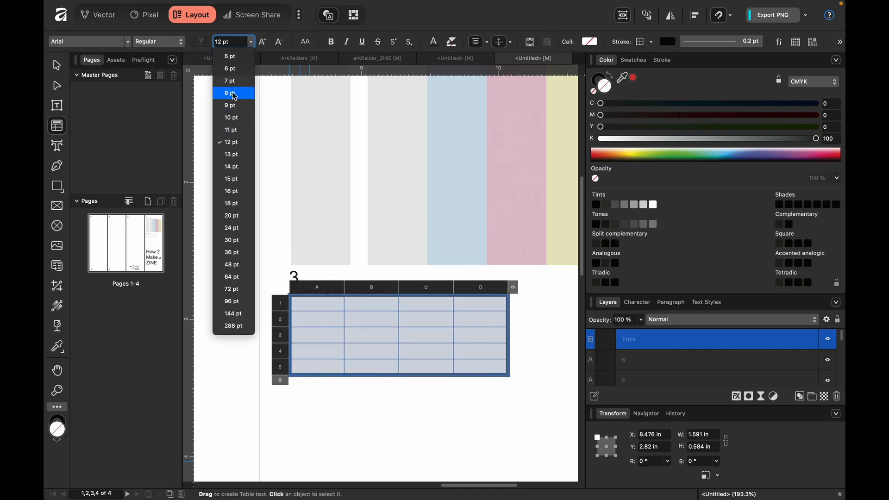
pyautogui.press('Escape')
pyautogui.click(314, 303)
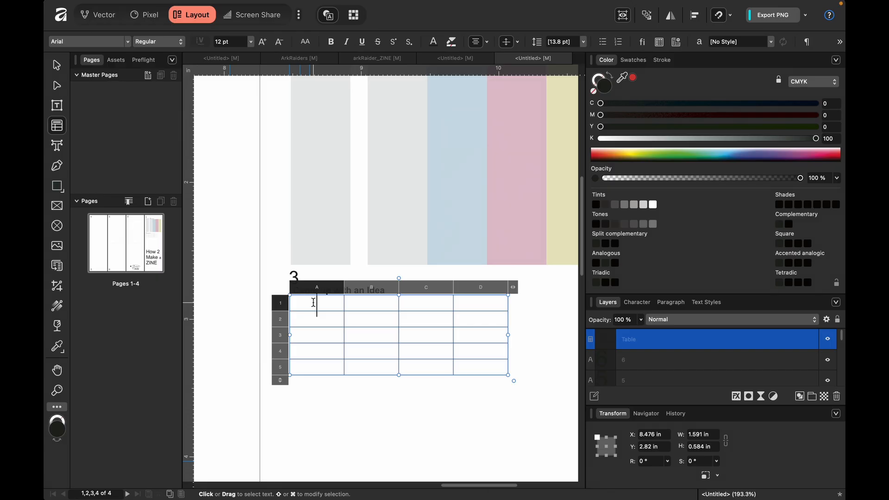
pyautogui.write('ph')
pyautogui.press('BackSpace')
pyautogui.press('BackSpace')
pyautogui.press('capslock')
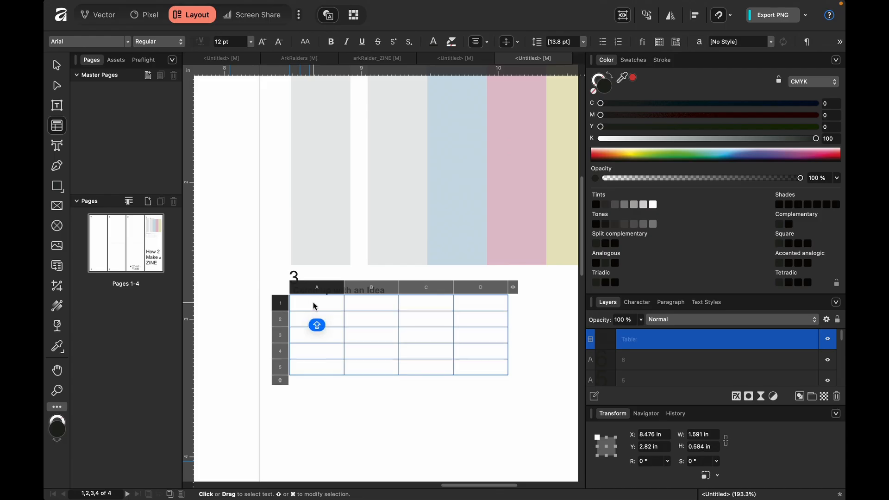
pyautogui.write('PHOT')
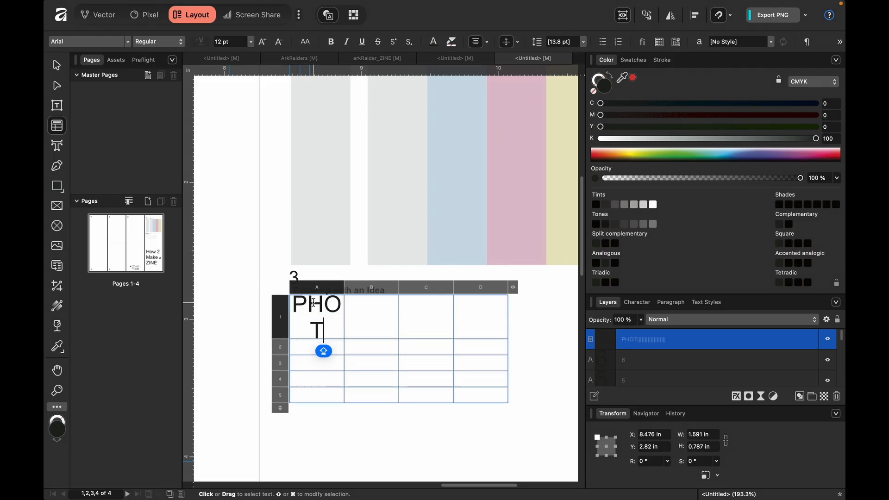
pyautogui.press('BackSpace')
pyautogui.press('BackSpace')
pyautogui.press('BackSpace')
pyautogui.press('BackSpace')
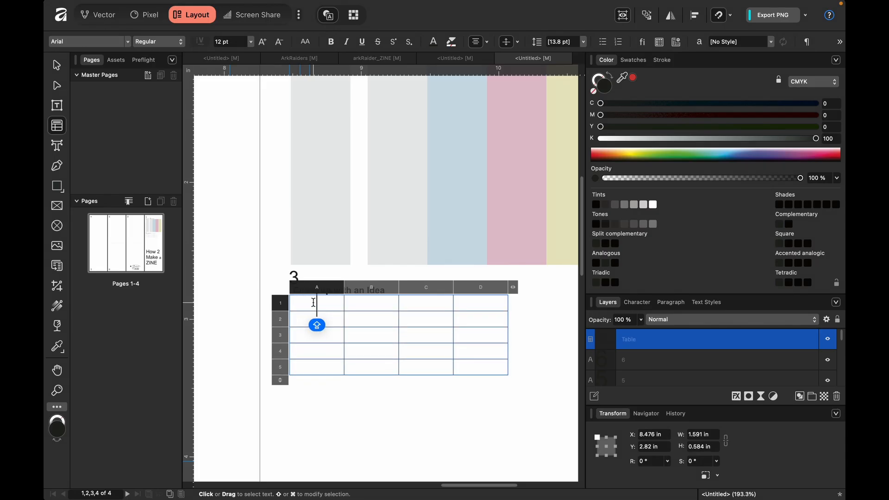
pyautogui.write('PHO')
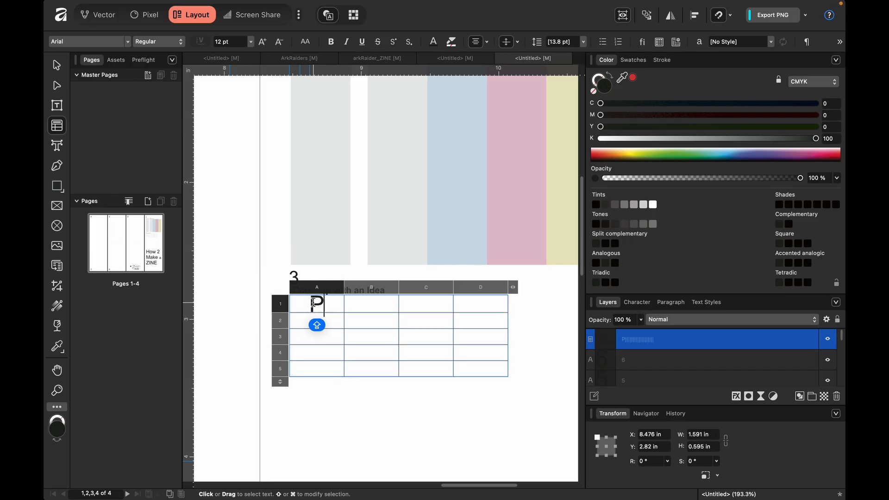
pyautogui.press('BackSpace')
pyautogui.press('BackSpace')
pyautogui.press('BackSpace')
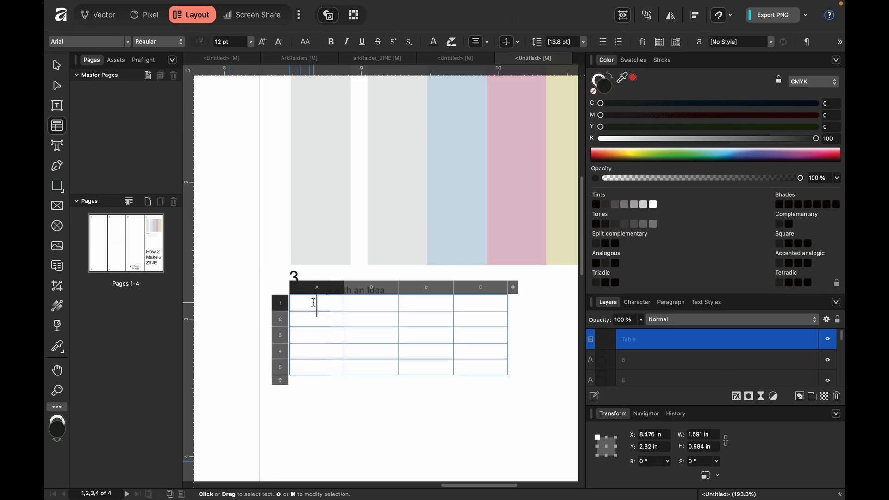
# Step: Enter "photobook" in cell A1 of the idea table
pyautogui.write('photo')
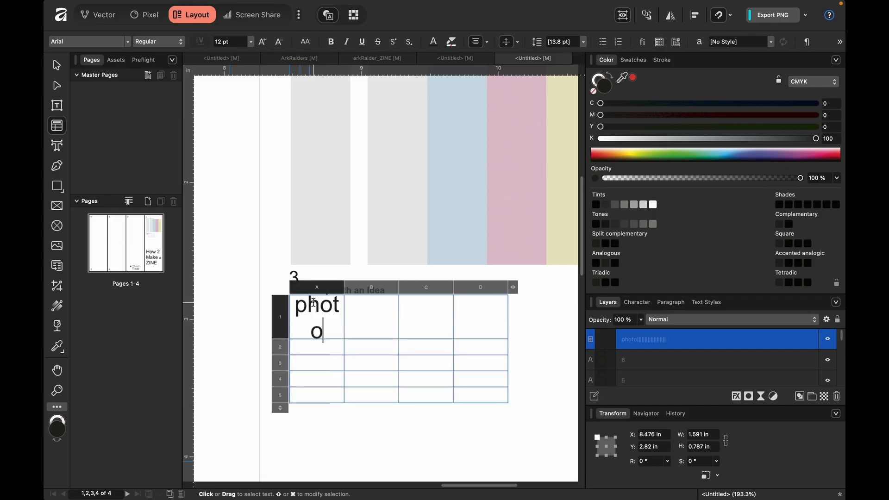
pyautogui.write('bood')
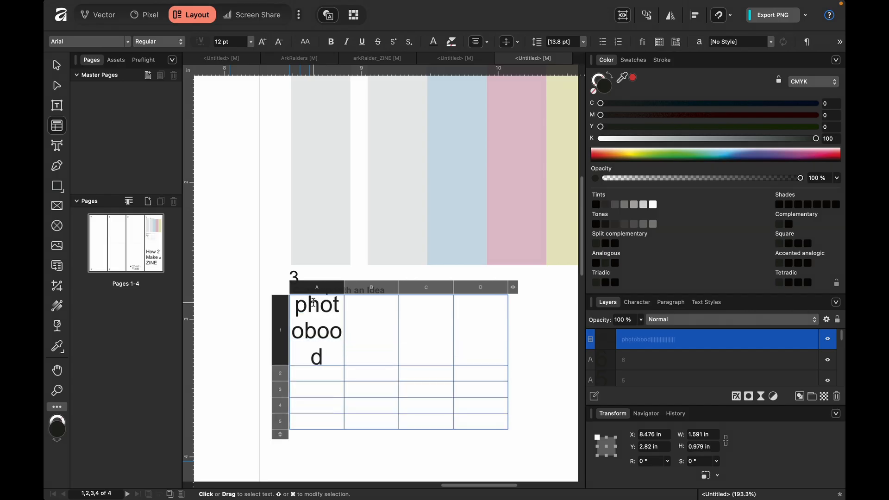
pyautogui.press('BackSpace')
pyautogui.write('k')
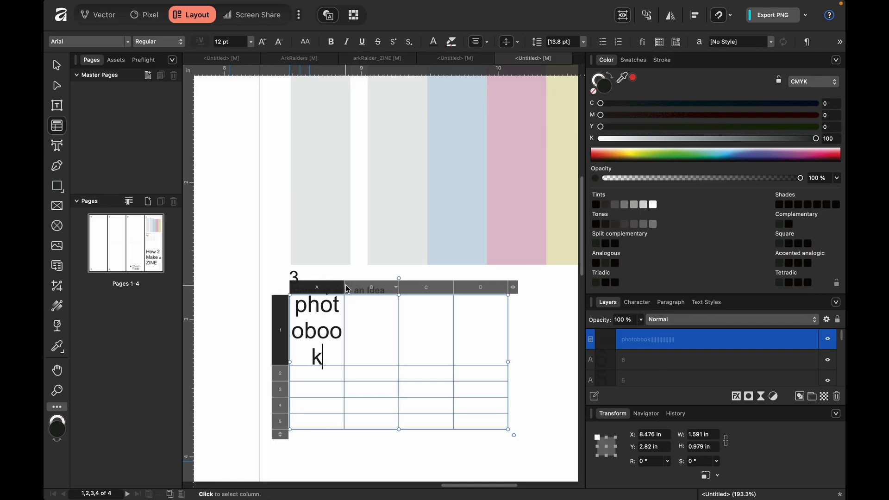
# Step: Set the font size of the table's first row to 5 pt
pyautogui.click(283, 341)
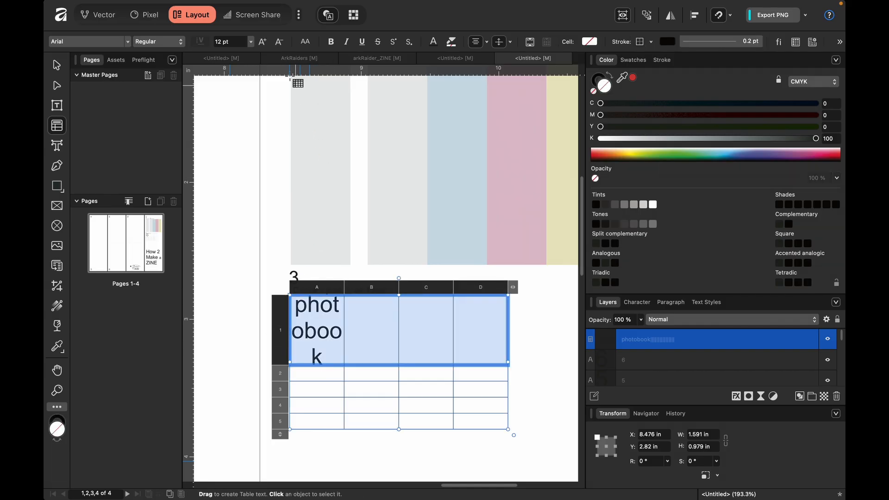
pyautogui.click(251, 42)
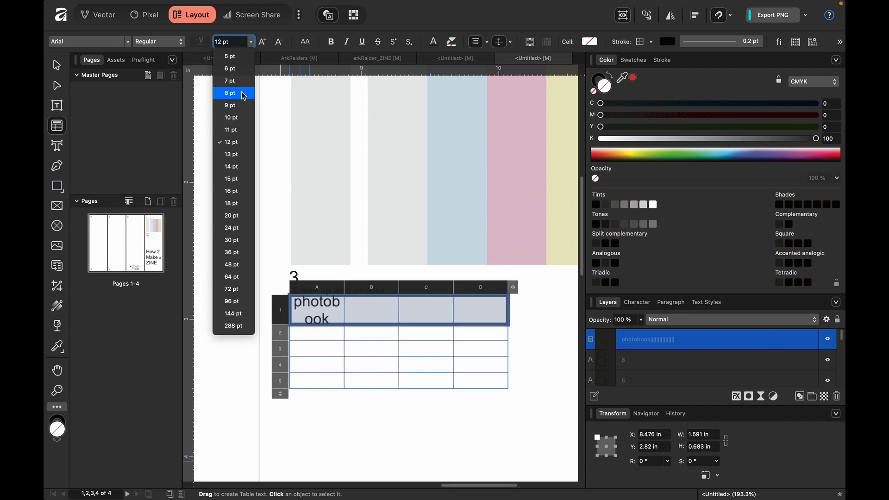
pyautogui.click(238, 60)
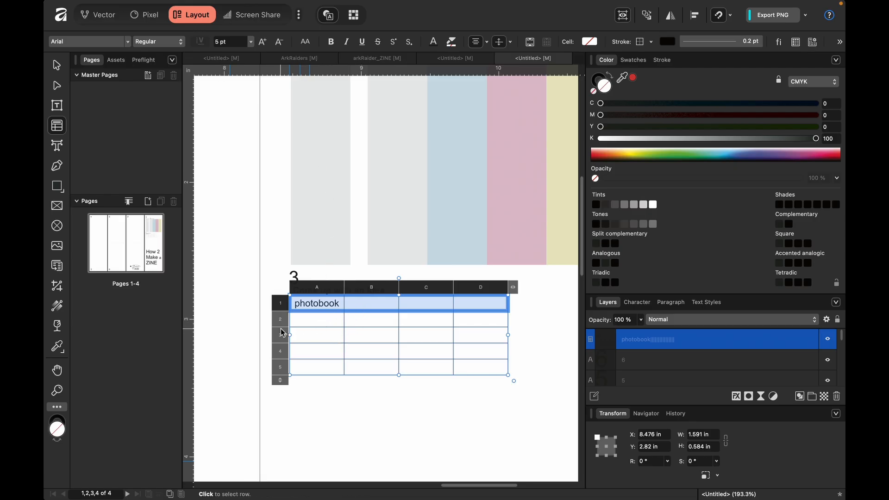
# Step: Compare the font sizes of cell A1, cell B1 and the whole first row of the table
pyautogui.click(353, 307)
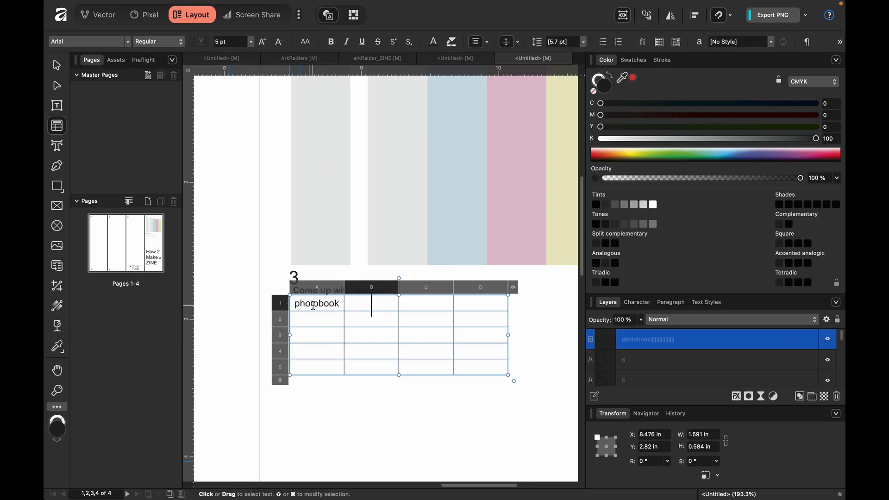
pyautogui.click(334, 303)
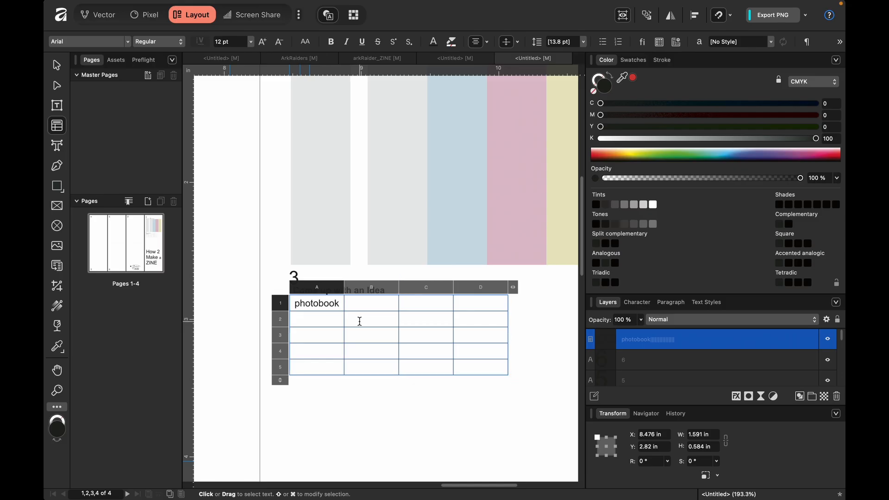
pyautogui.press('Tab')
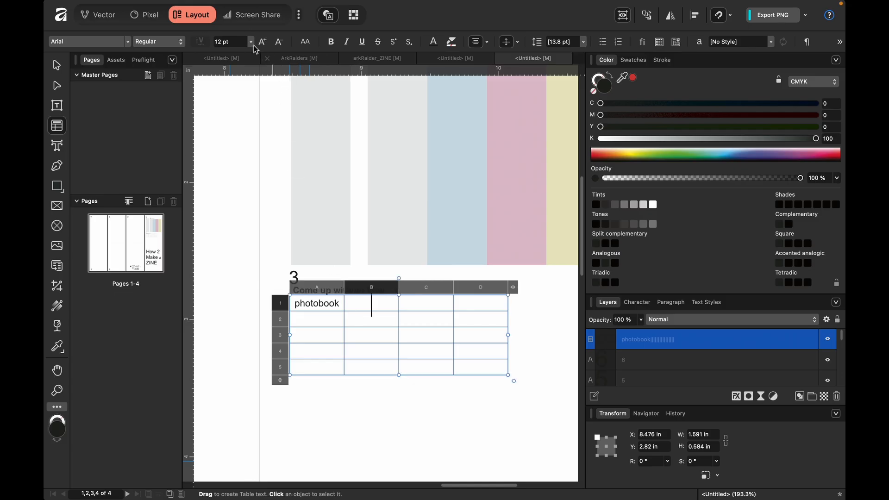
pyautogui.click(280, 303)
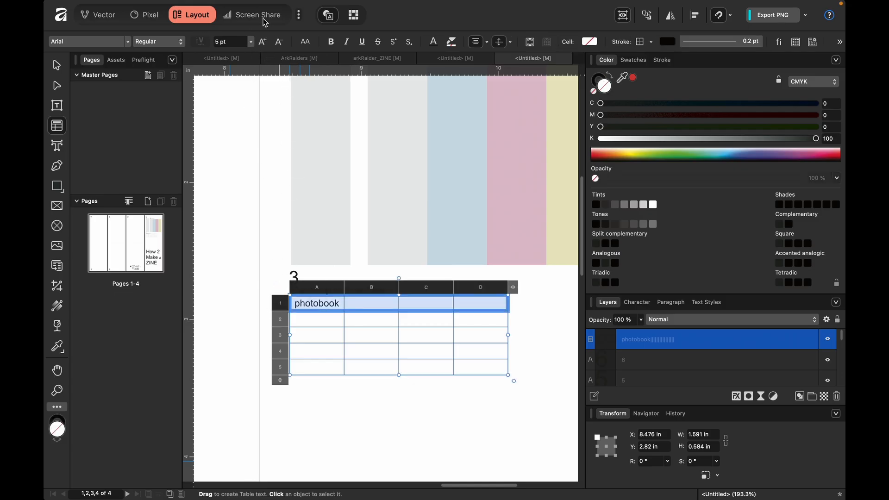
pyautogui.click(242, 43)
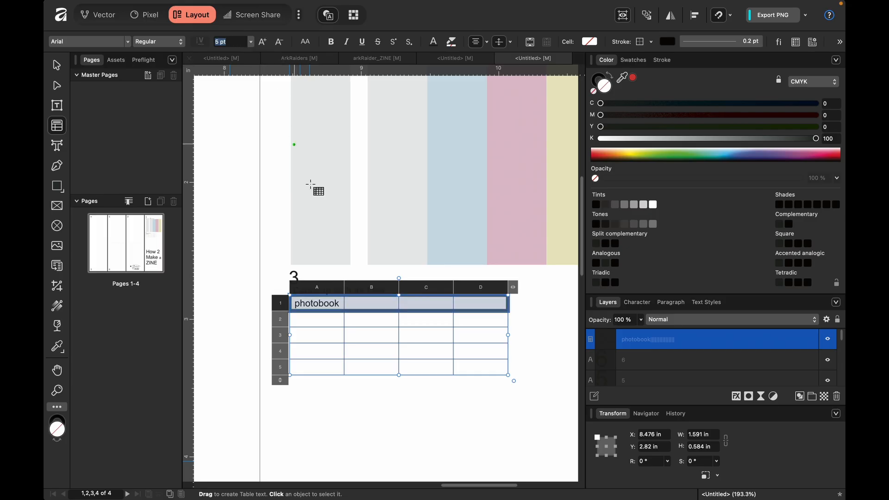
pyautogui.click(360, 306)
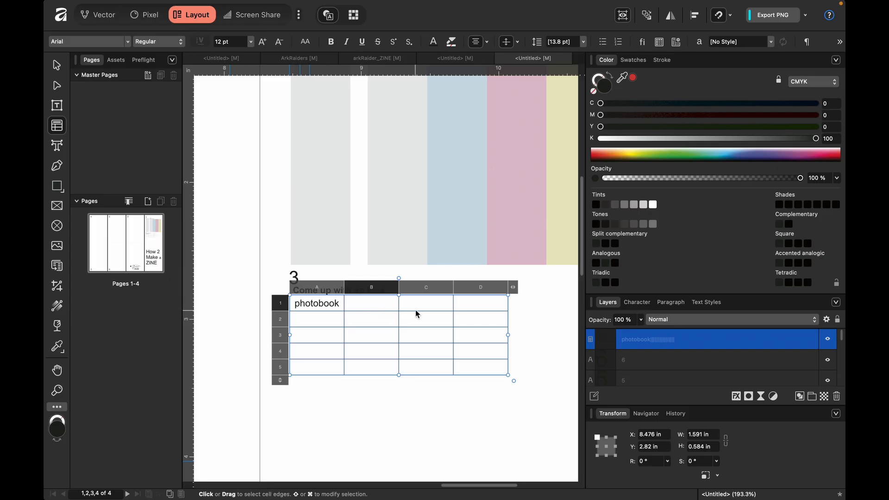
# Step: Select all table rows and examine the typography, character, paragraph, text style, table and table format settings for a way to control cell text
pyautogui.moveTo(283, 304); pyautogui.dragTo(283, 401)
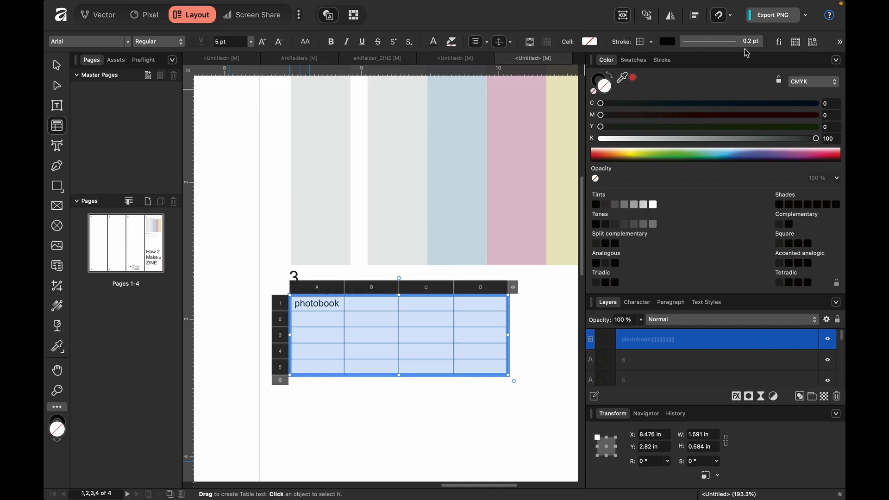
pyautogui.click(781, 43)
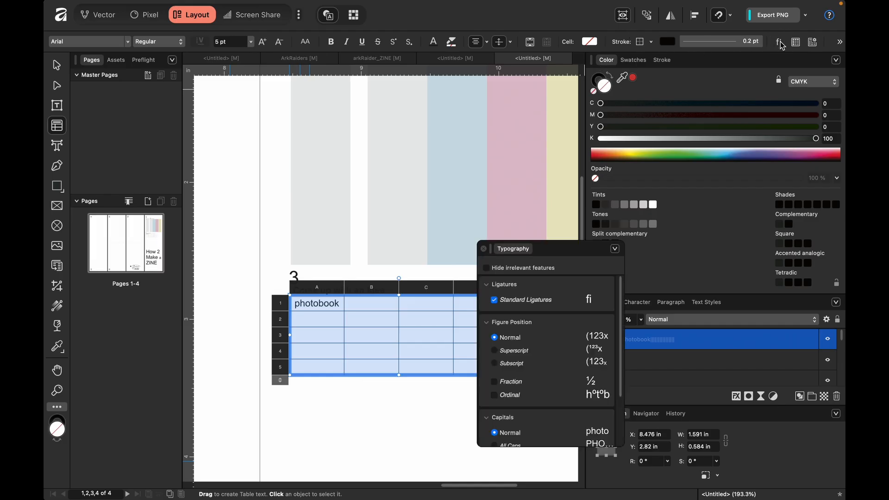
pyautogui.scroll(-3, 521, 356)
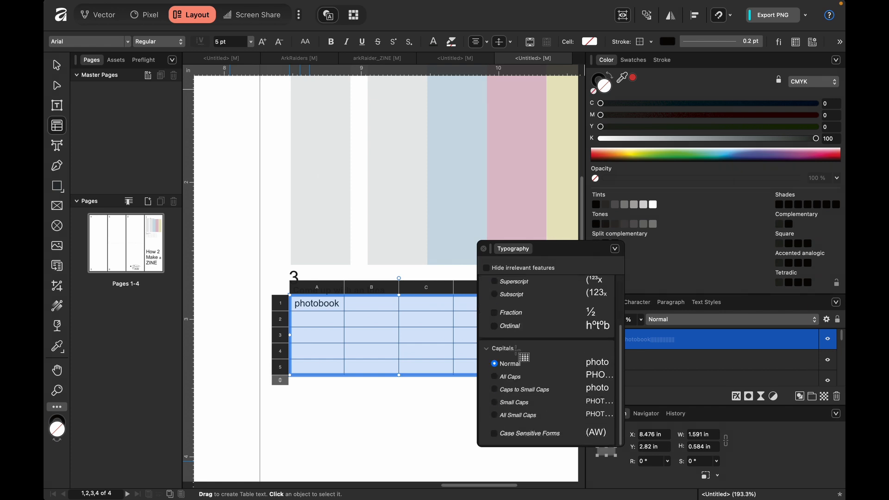
pyautogui.click(483, 248)
pyautogui.click(635, 304)
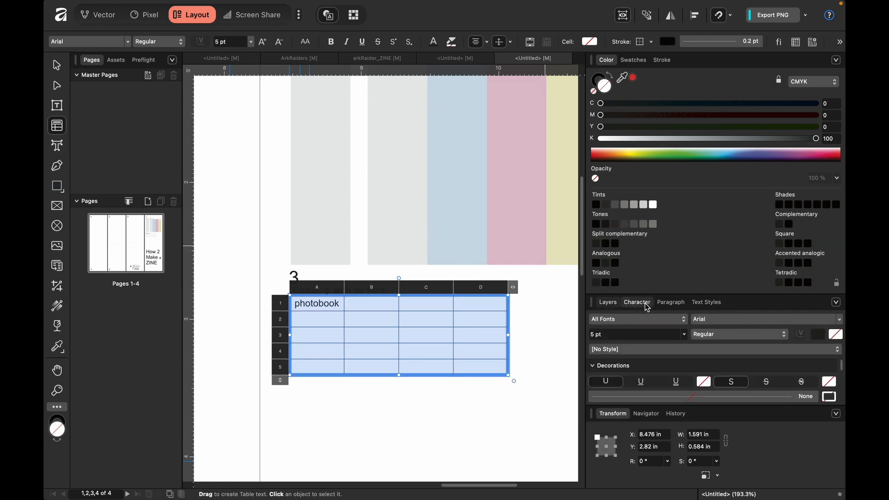
pyautogui.click(675, 306)
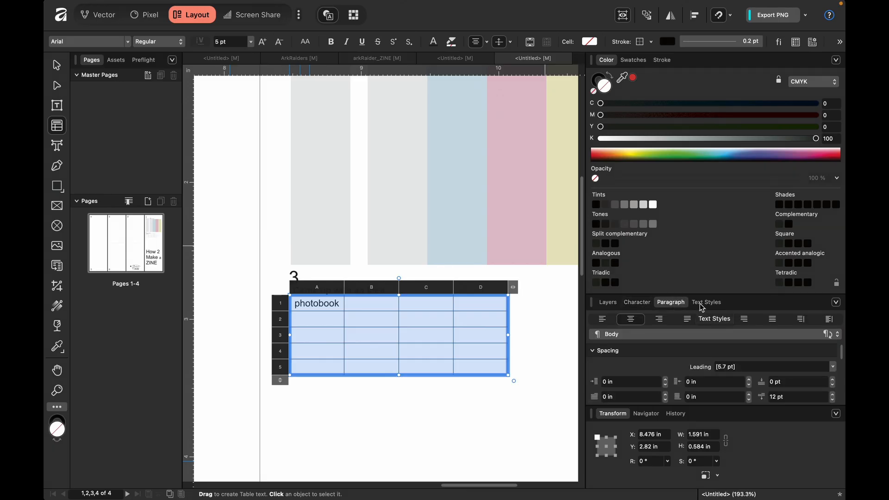
pyautogui.click(703, 305)
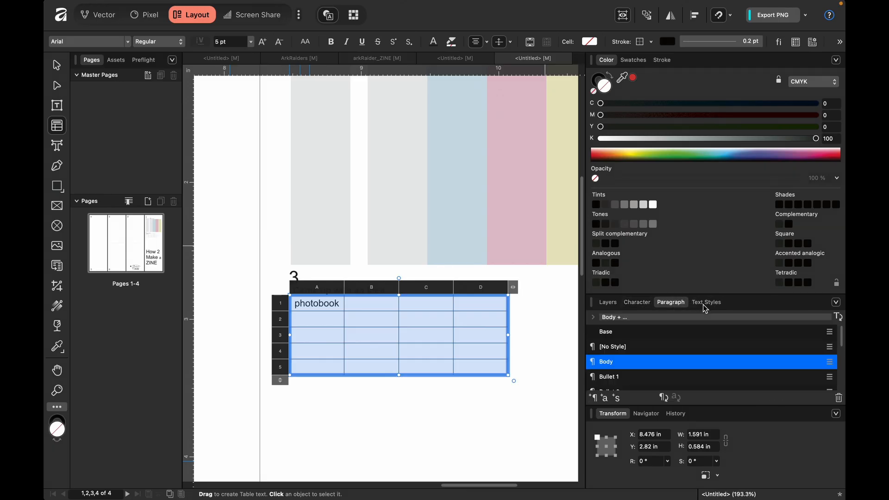
pyautogui.click(796, 43)
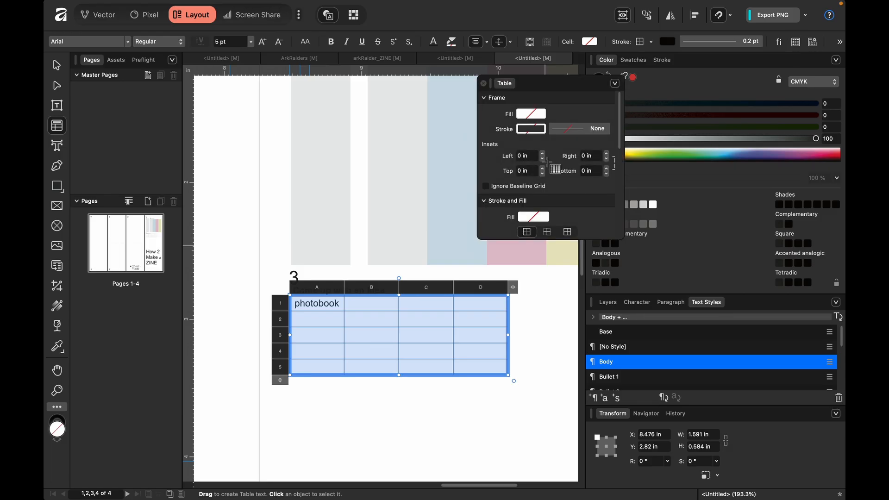
pyautogui.click(484, 83)
pyautogui.click(813, 43)
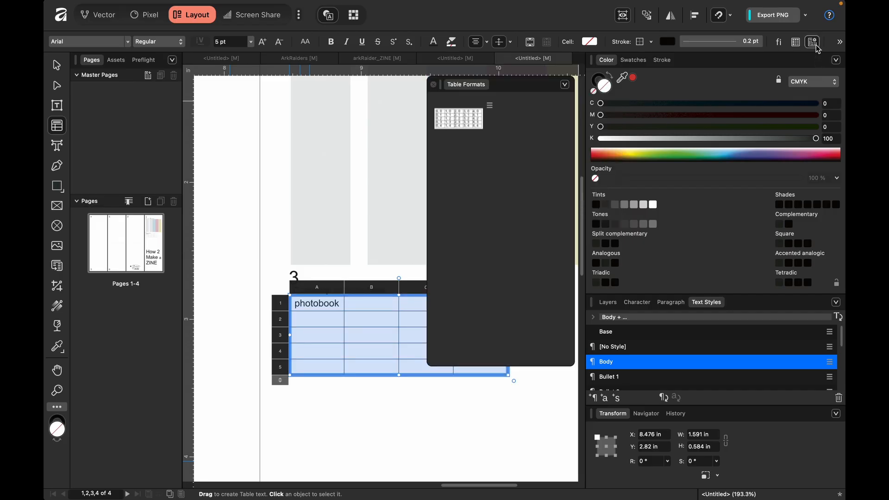
pyautogui.click(433, 84)
# Step: Enter "How to ____" in cell B1 of the idea table
pyautogui.click(360, 306)
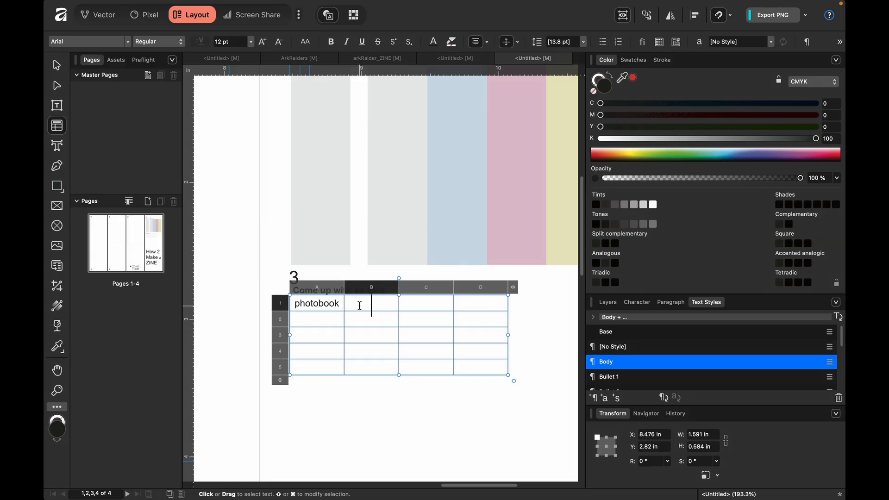
pyautogui.write('How ')
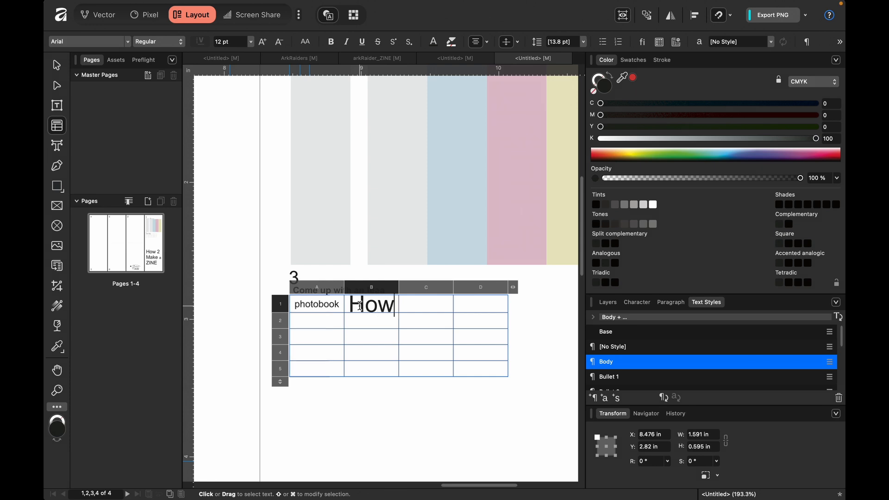
pyautogui.write('to')
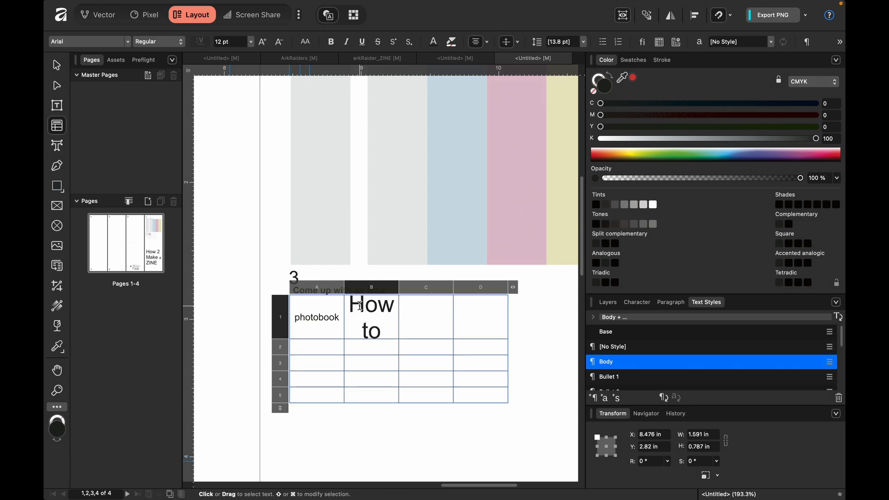
pyautogui.write(' ___')
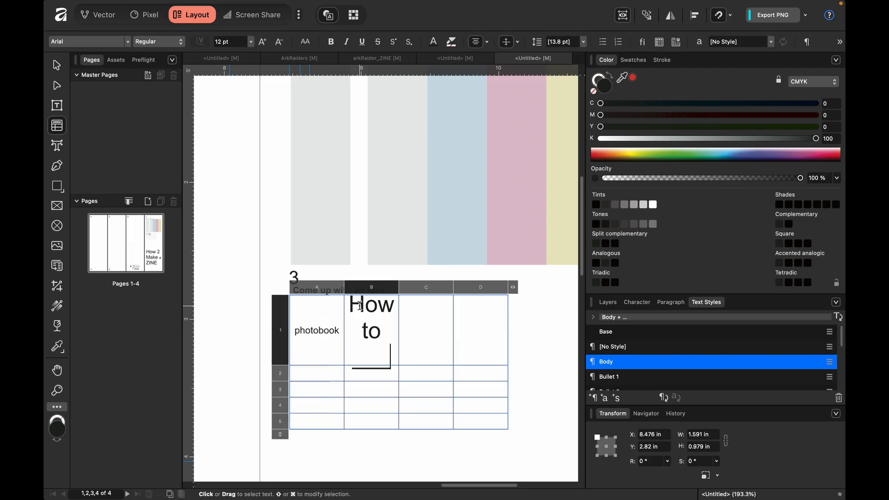
pyautogui.write('_')
pyautogui.press('Escape')
# Step: Enter "portfolio" in cell C1 and "poems" in cell D1 of the idea table
pyautogui.click(433, 343)
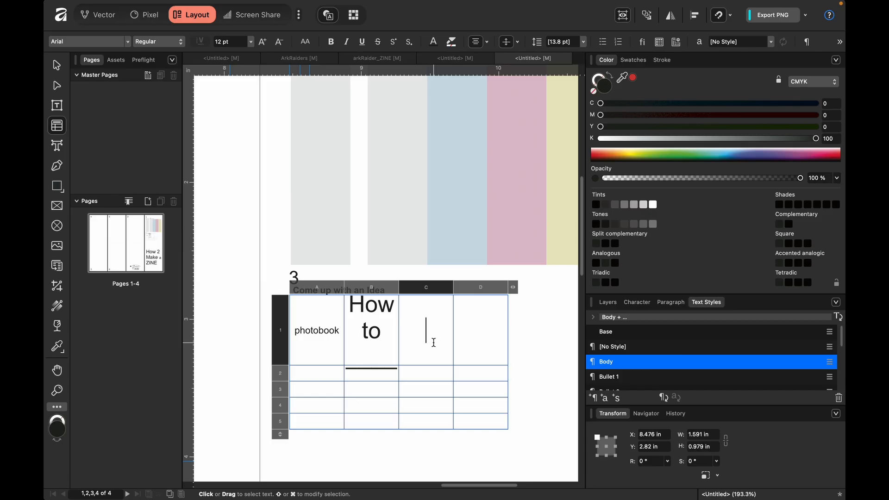
pyautogui.write('portfolio')
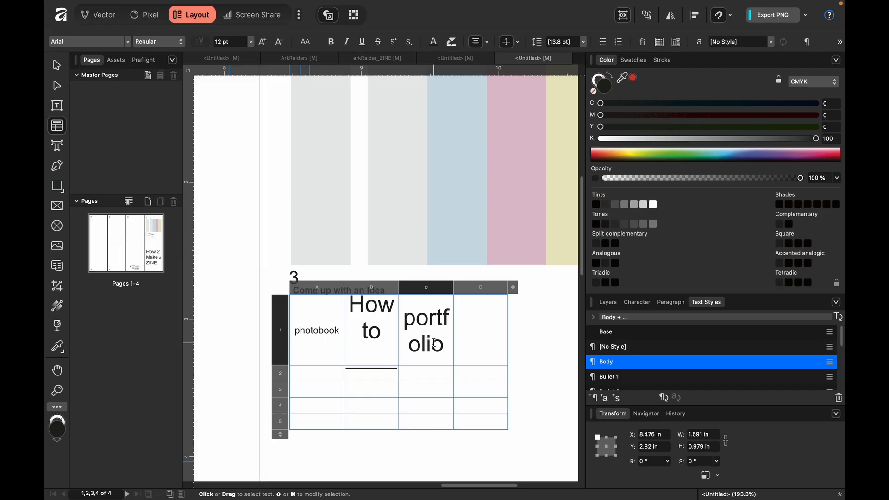
pyautogui.press('Tab')
pyautogui.write('po')
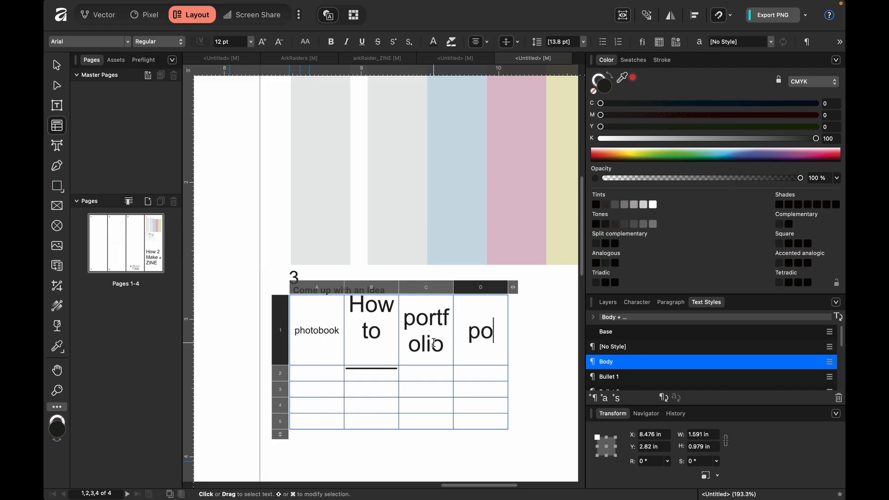
pyautogui.write('ems')
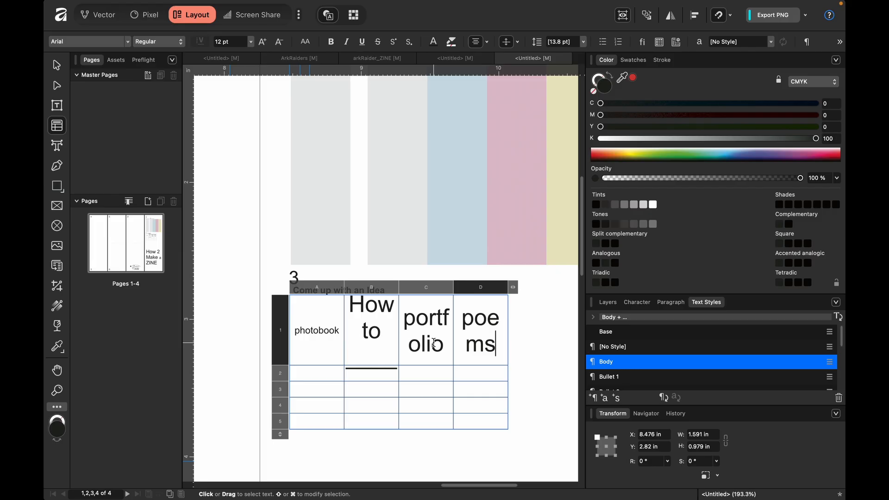
# Step: Enter "Books in game/cd case" in cell A2 of the idea table
pyautogui.press('Tab')
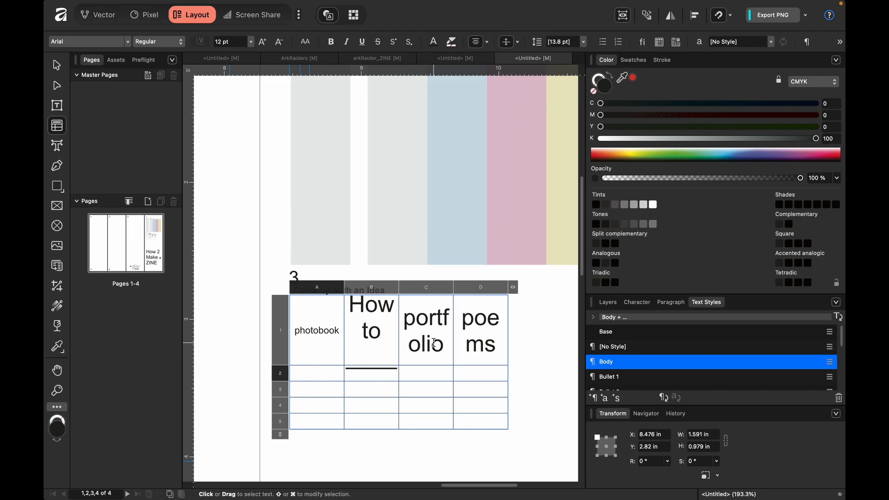
pyautogui.write('books ')
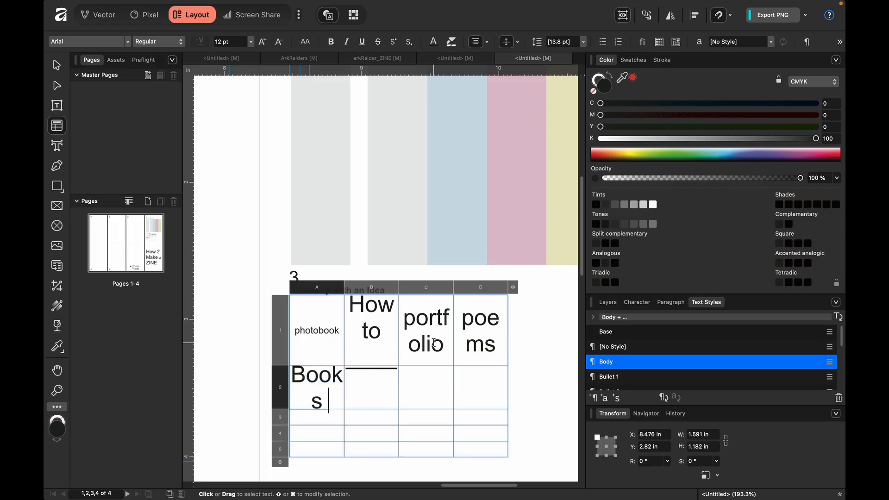
pyautogui.write('in')
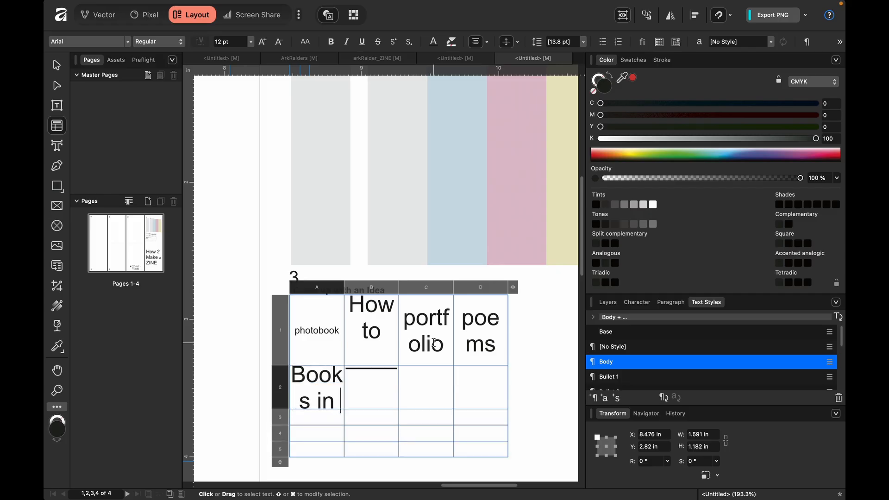
pyautogui.write(' game/')
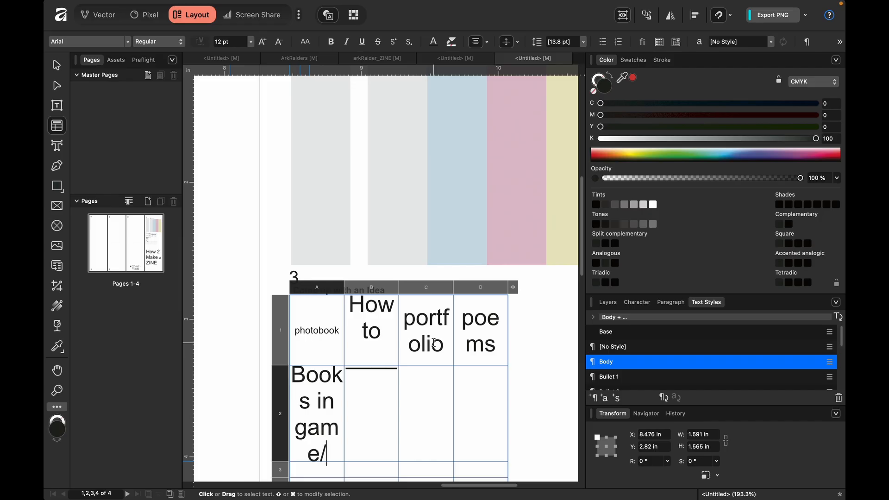
pyautogui.write('cd ')
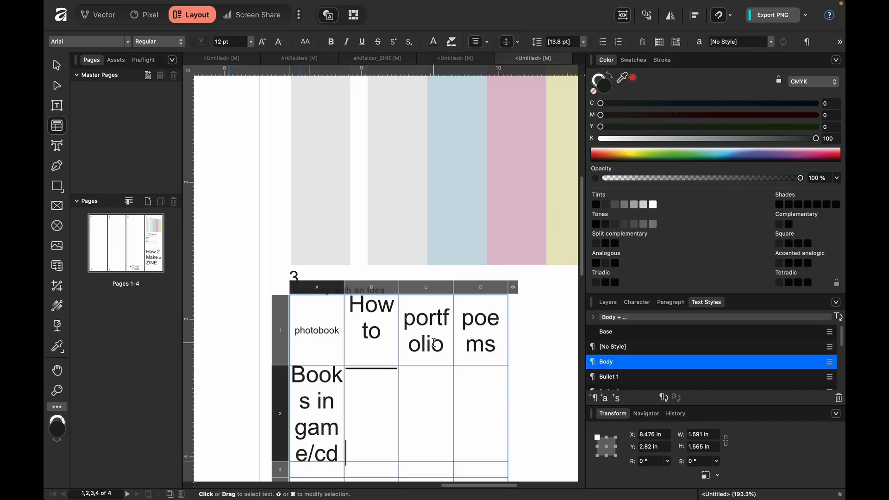
pyautogui.write('case')
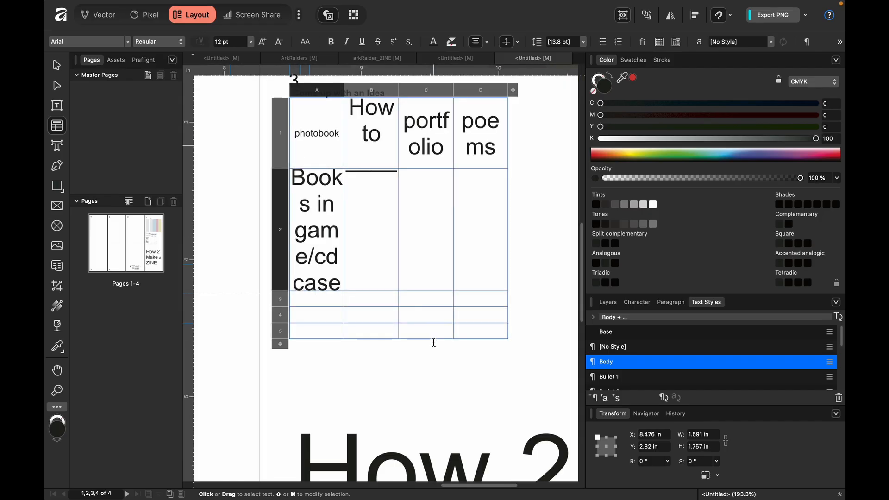
# Step: Set the font size of all cells in the idea table to 5 pt
pyautogui.moveTo(277, 151); pyautogui.dragTo(500, 341)
pyautogui.click(250, 42)
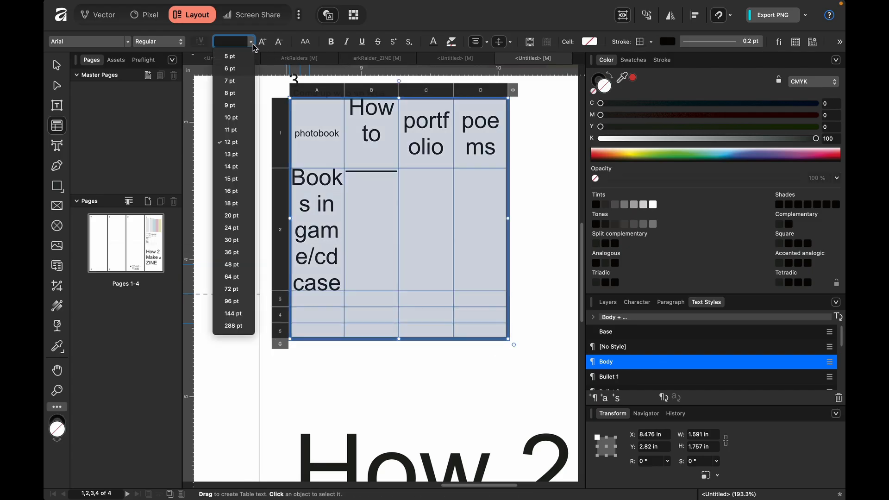
pyautogui.click(229, 56)
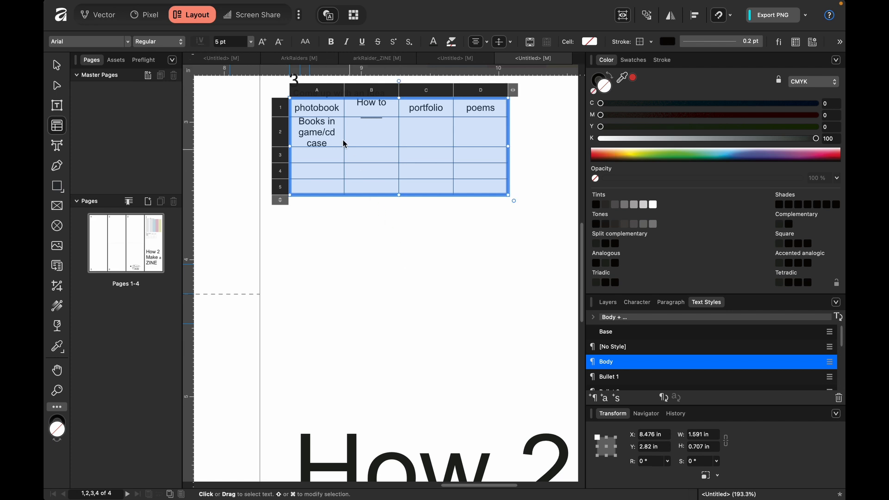
# Step: Increase the heights of rows 1 and 2 slightly so their cell text fits inside the borders
pyautogui.click(359, 104)
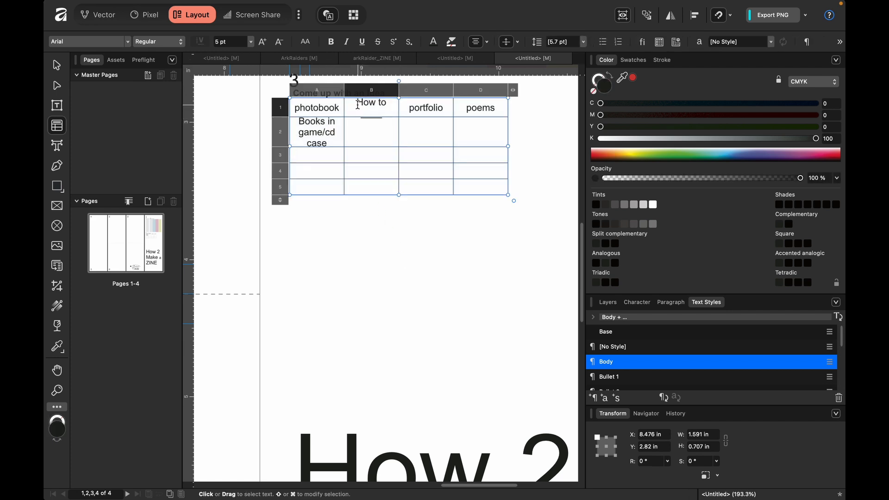
pyautogui.moveTo(278, 119); pyautogui.dragTo(278, 126)
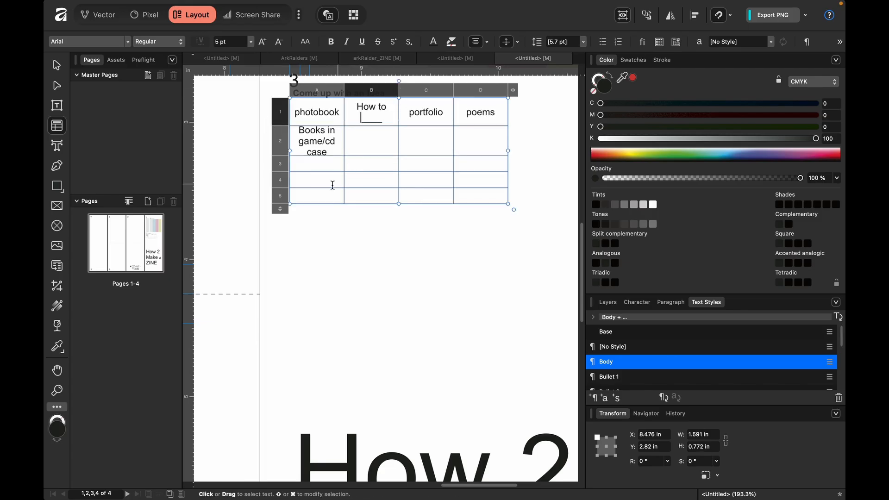
pyautogui.moveTo(279, 156); pyautogui.dragTo(279, 162)
# Step: Set the font size in the empty cell B2 to 5 pt
pyautogui.click(370, 139)
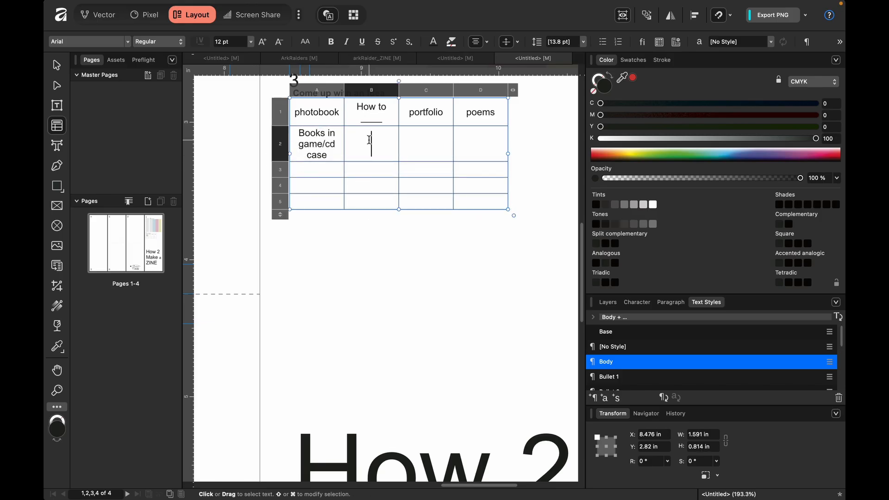
pyautogui.click(251, 42)
pyautogui.click(248, 55)
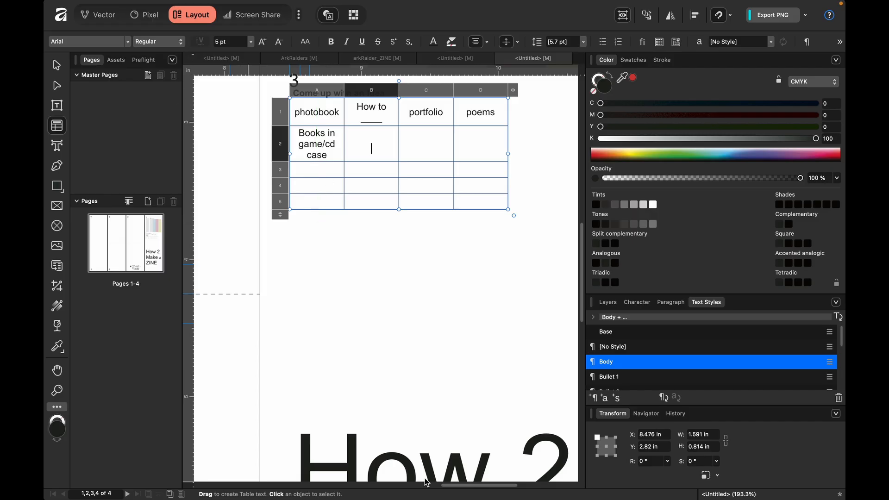
# Step: Remove the empty rows 3 to 5 from the idea table and deselect it
pyautogui.click(416, 282)
pyautogui.click(354, 205)
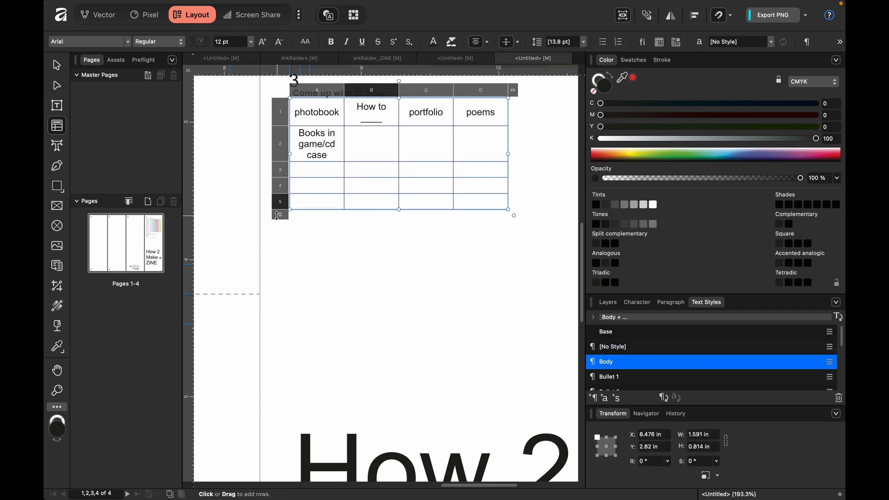
pyautogui.moveTo(277, 213); pyautogui.dragTo(278, 163)
pyautogui.click(423, 258)
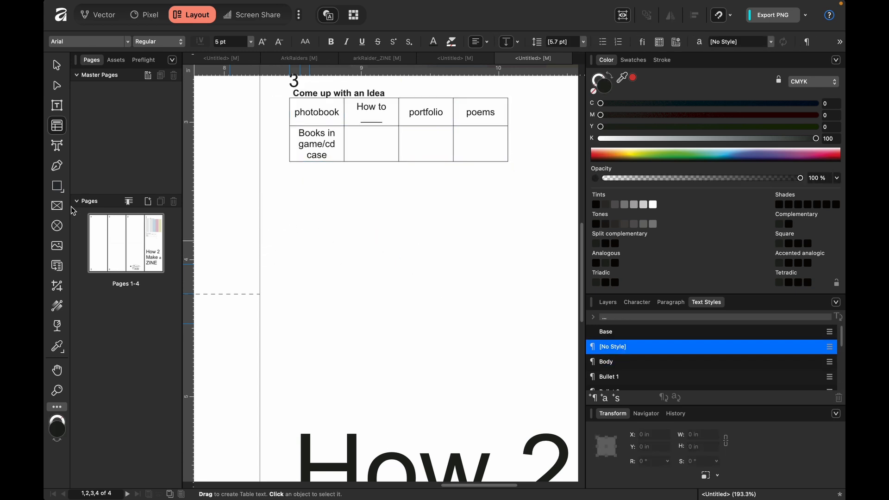
pyautogui.scroll(5, 433, 216)
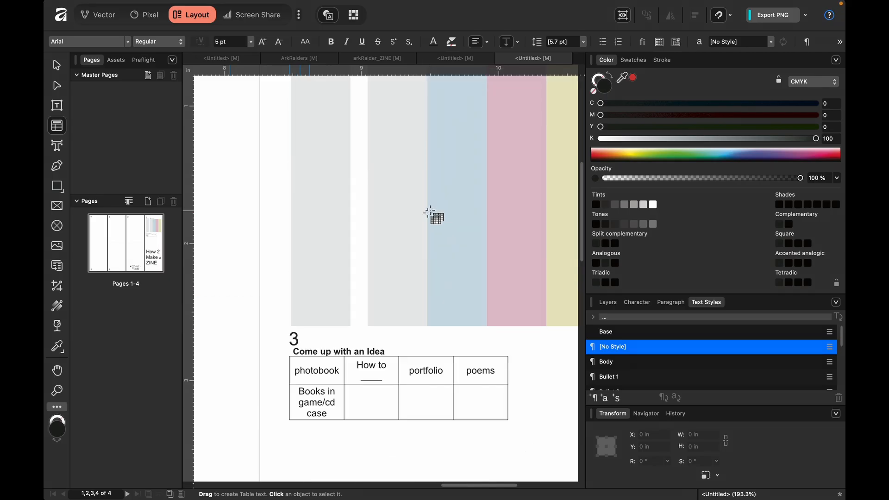
pyautogui.click(318, 407)
pyautogui.moveTo(282, 426); pyautogui.dragTo(274, 470)
pyautogui.scroll(-3, 368, 417)
pyautogui.scroll(-1, 368, 416)
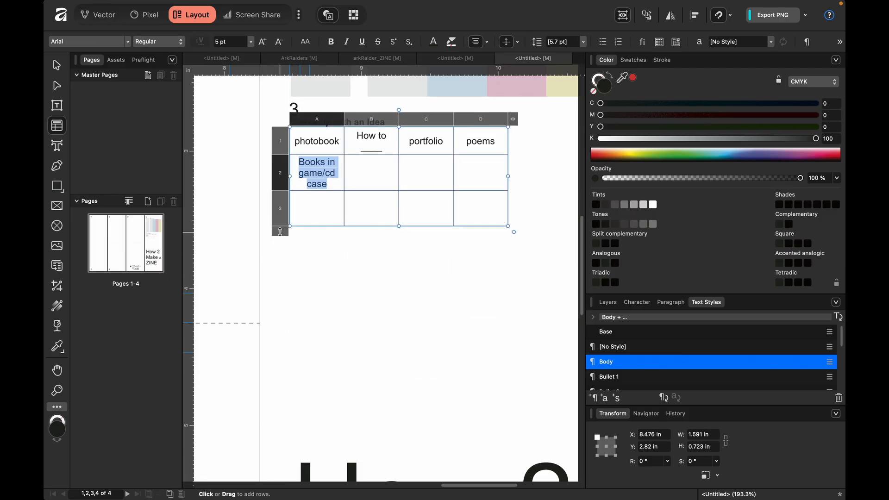
pyautogui.moveTo(280, 231); pyautogui.dragTo(280, 196)
# Step: Narrow columns B, C and D to fit their text, making the idea table about 1.24 in wide
pyautogui.click(363, 180)
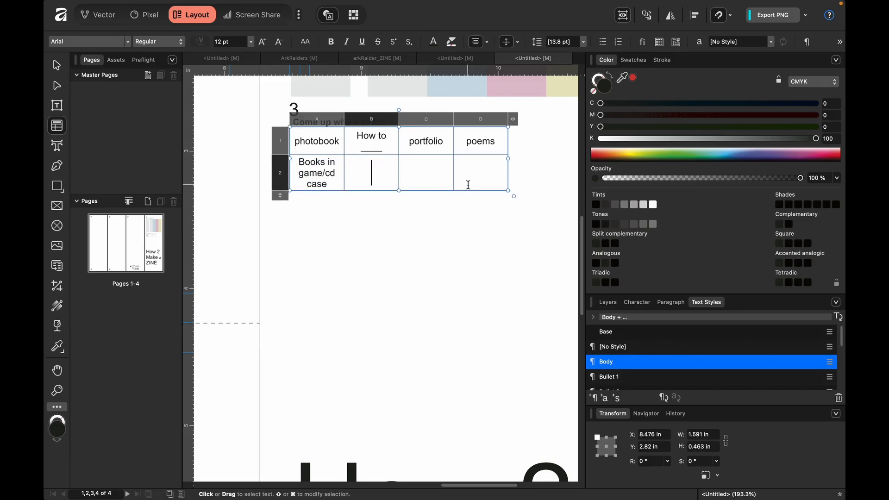
pyautogui.click(468, 184)
pyautogui.moveTo(399, 117); pyautogui.dragTo(383, 117)
pyautogui.moveTo(454, 118); pyautogui.dragTo(425, 120)
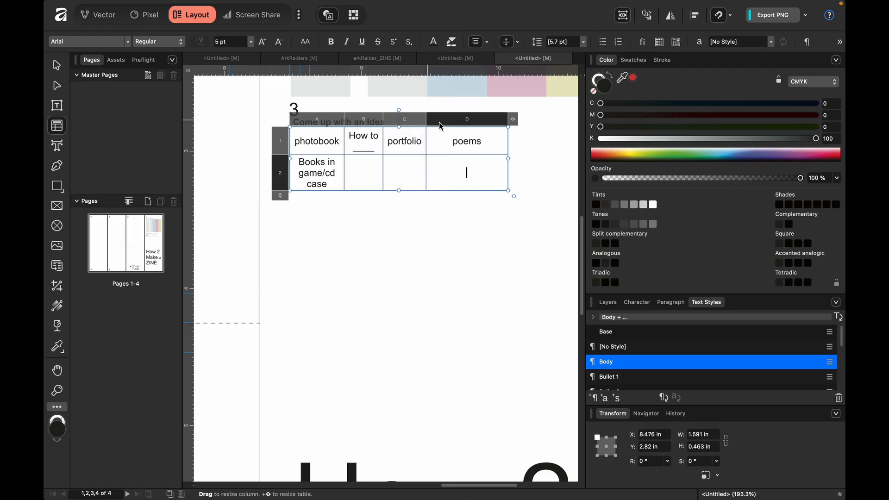
pyautogui.moveTo(509, 120); pyautogui.dragTo(462, 120)
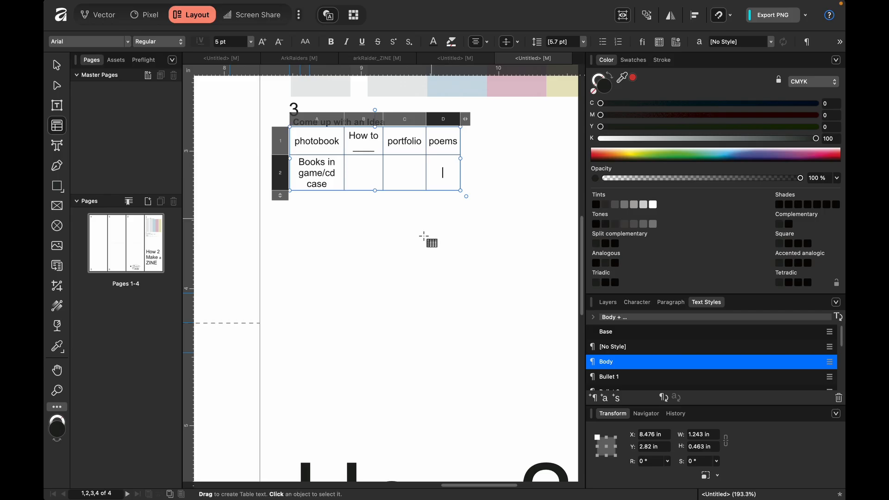
pyautogui.press('super+minus')
pyautogui.click(399, 274)
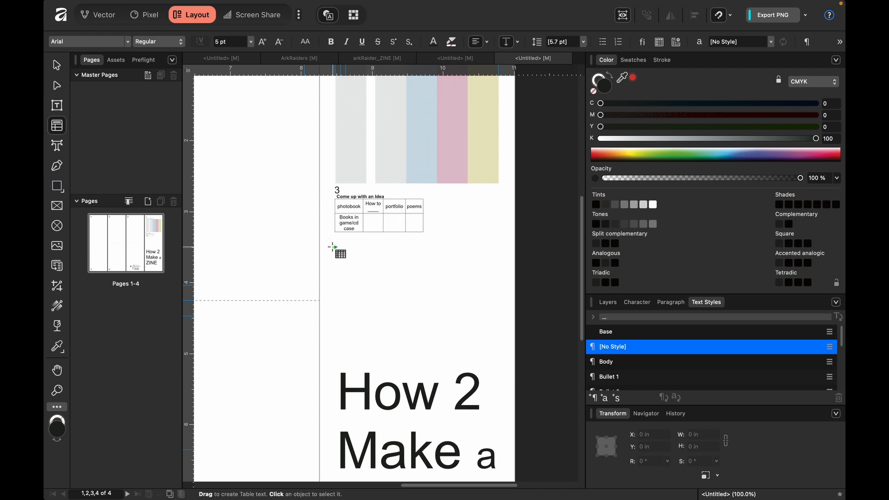
# Step: Group the idea table with its "3 Come up with an Idea" heading and name the group 3
pyautogui.click(56, 64)
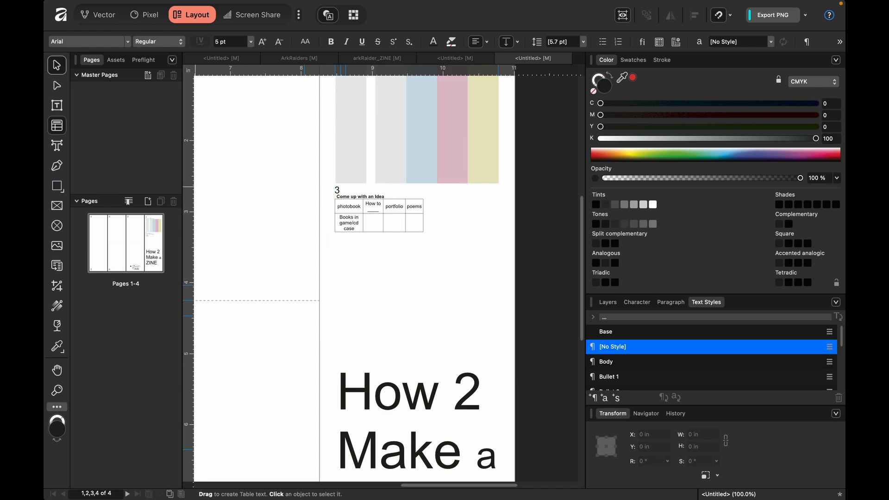
pyautogui.click(608, 302)
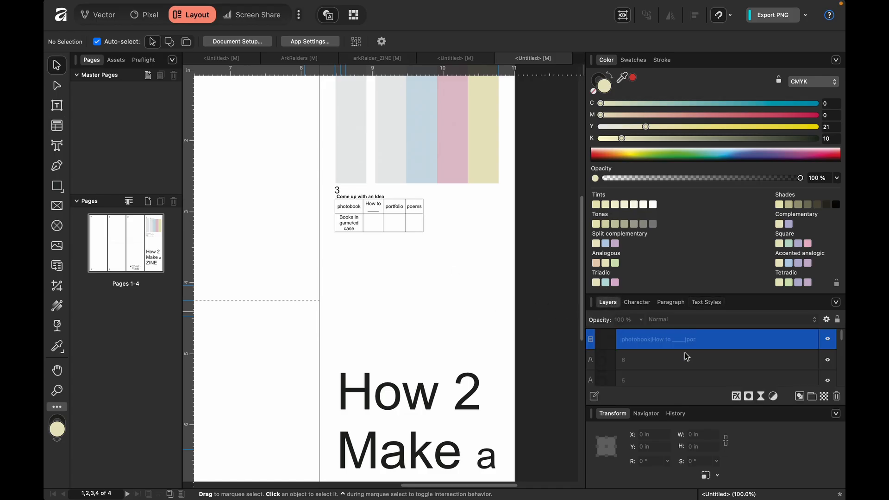
pyautogui.click(366, 215)
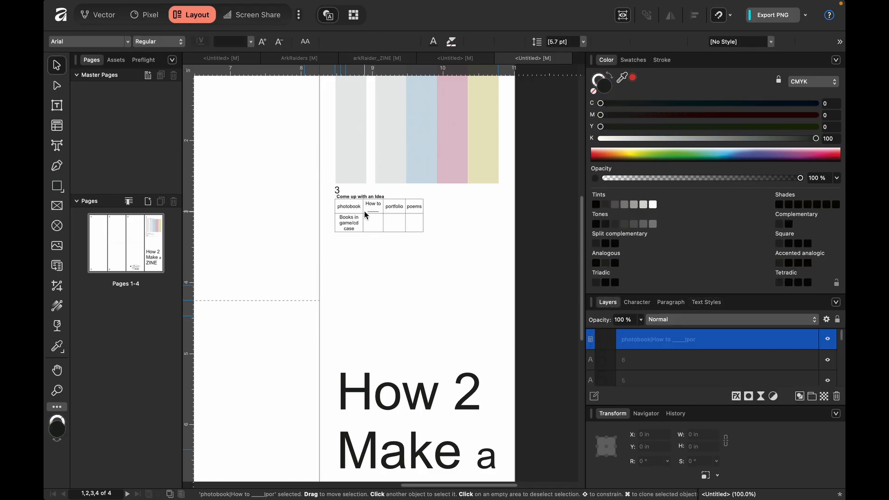
pyautogui.keyDown('shift'); pyautogui.click(343, 195); pyautogui.keyUp('shift')
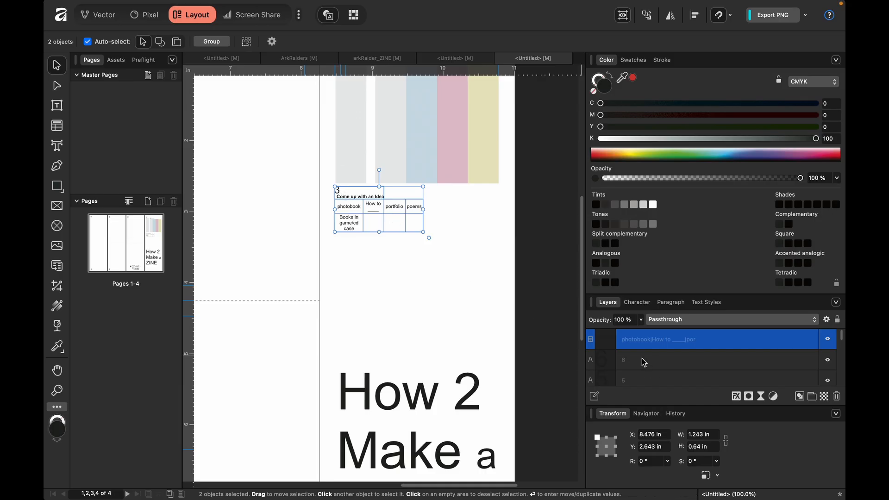
pyautogui.press('super+g')
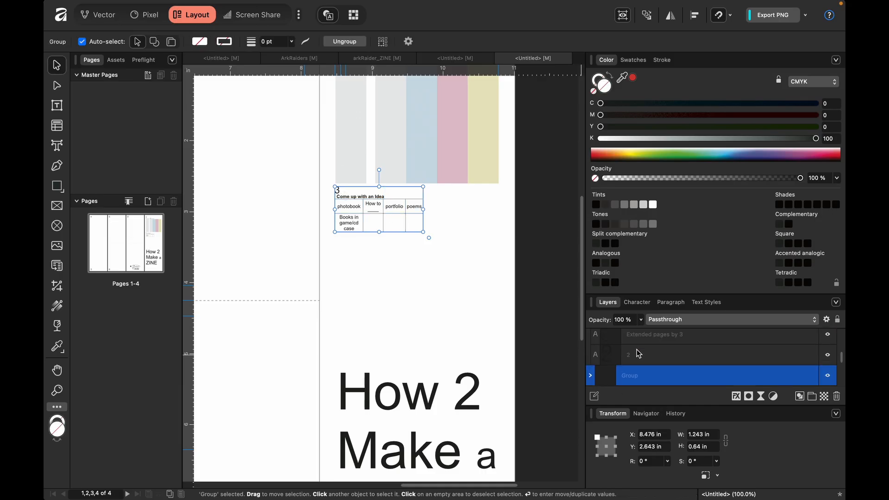
pyautogui.doubleClick(630, 378)
pyautogui.write('3')
pyautogui.press('Return')
pyautogui.click(426, 296)
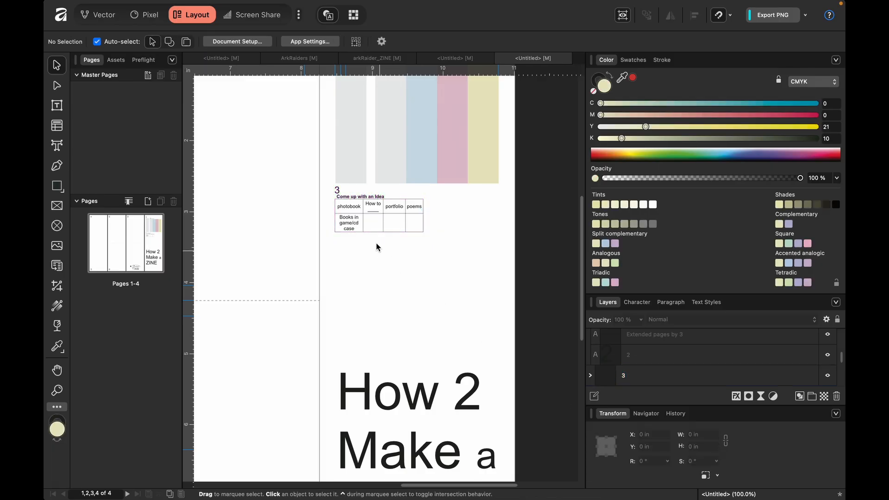
# Step: Move instruction groups 1, 2 and 3 together down the page 1 panel to about Y 0.936 in, then deselect them
pyautogui.scroll(5, 526, 232)
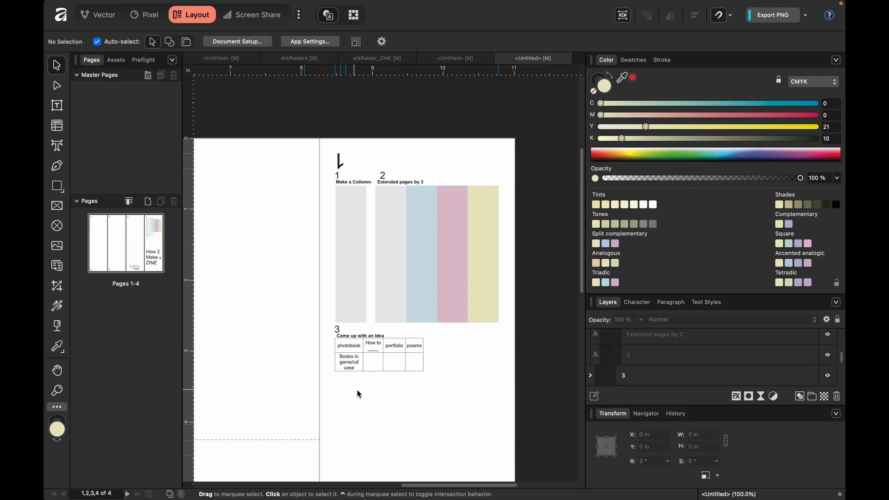
pyautogui.scroll(-5, 428, 399)
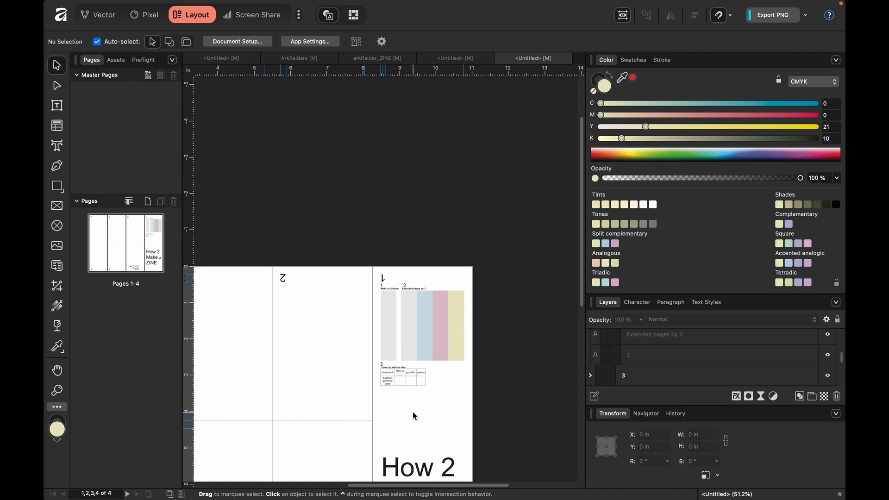
pyautogui.scroll(-3, 413, 412)
pyautogui.scroll(-1, 413, 415)
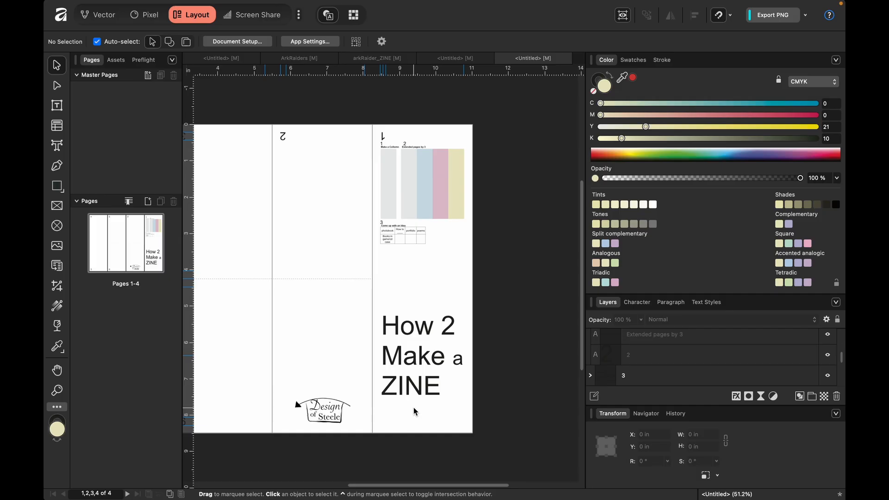
pyautogui.scroll(2, 412, 406)
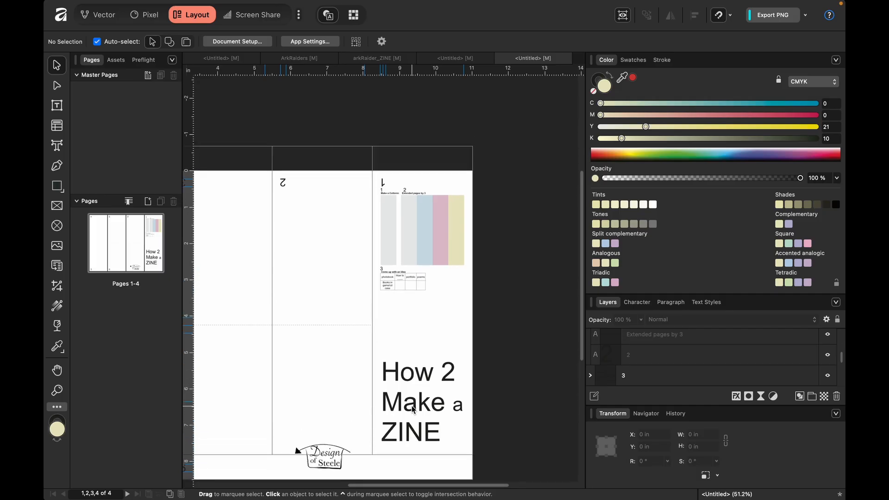
pyautogui.click(392, 227)
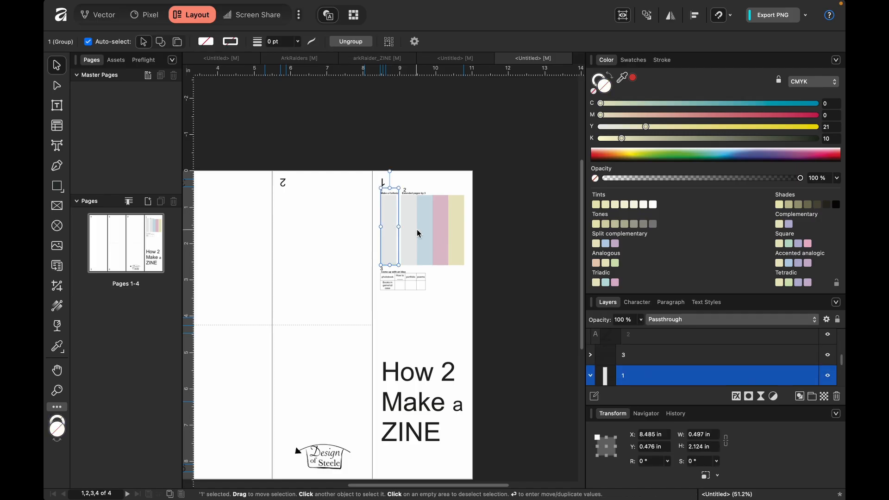
pyautogui.keyDown('shift'); pyautogui.click(414, 229); pyautogui.keyUp('shift')
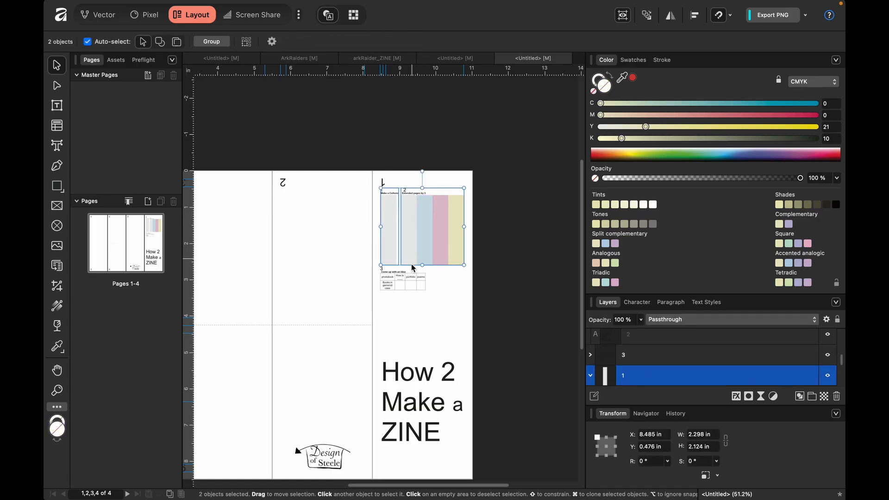
pyautogui.keyDown('shift'); pyautogui.click(411, 284); pyautogui.keyUp('shift')
pyautogui.moveTo(411, 285)
pyautogui.mouseDown()
pyautogui.moveTo(406, 315)
pyautogui.moveTo(406, 300)
pyautogui.mouseUp()
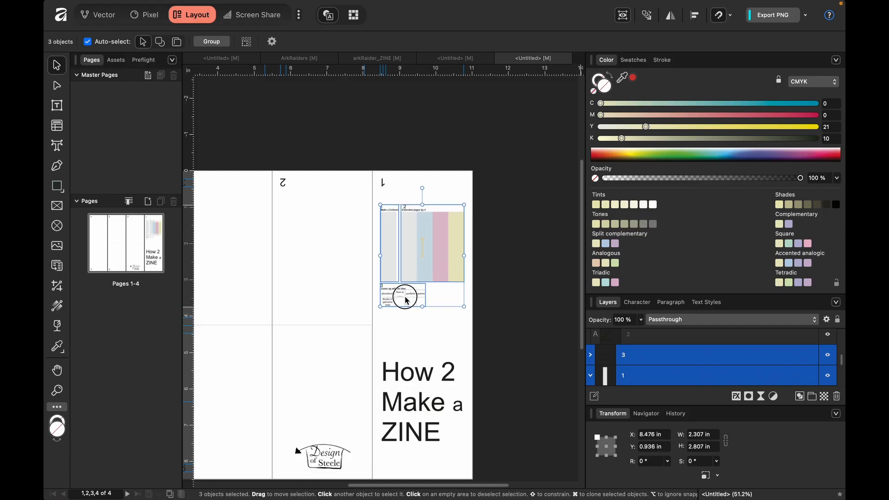
pyautogui.click(532, 300)
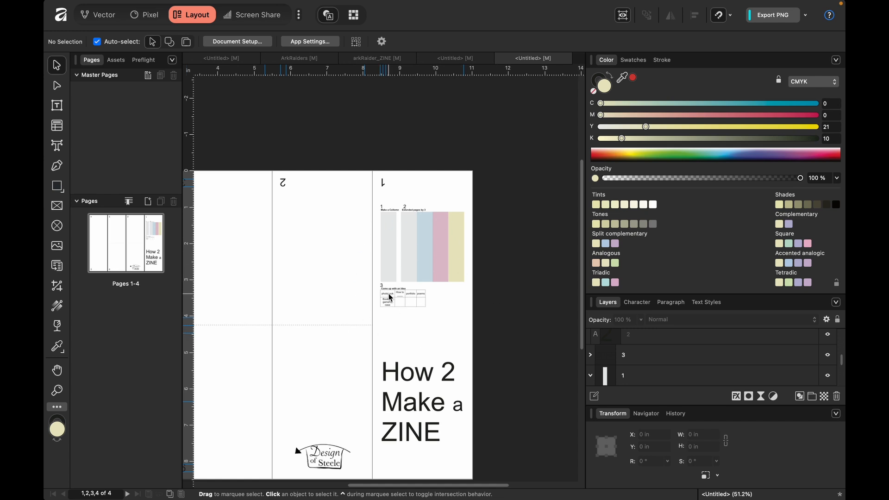
# Step: Move the "Come up with an Idea" group slightly lower, to about Y 3.193 in, widening the gap below the column strips
pyautogui.moveTo(389, 300)
pyautogui.mouseDown()
pyautogui.moveTo(392, 207)
pyautogui.moveTo(389, 309)
pyautogui.mouseUp()
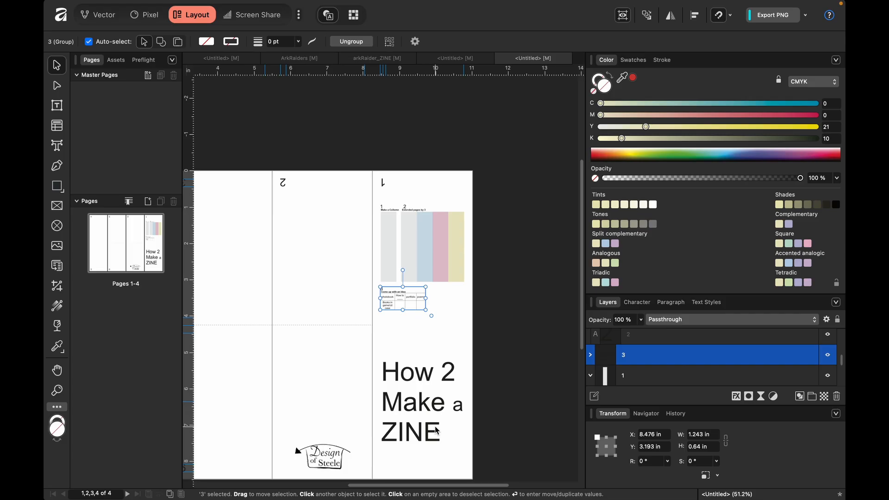
pyautogui.hscroll(-2, 427, 341)
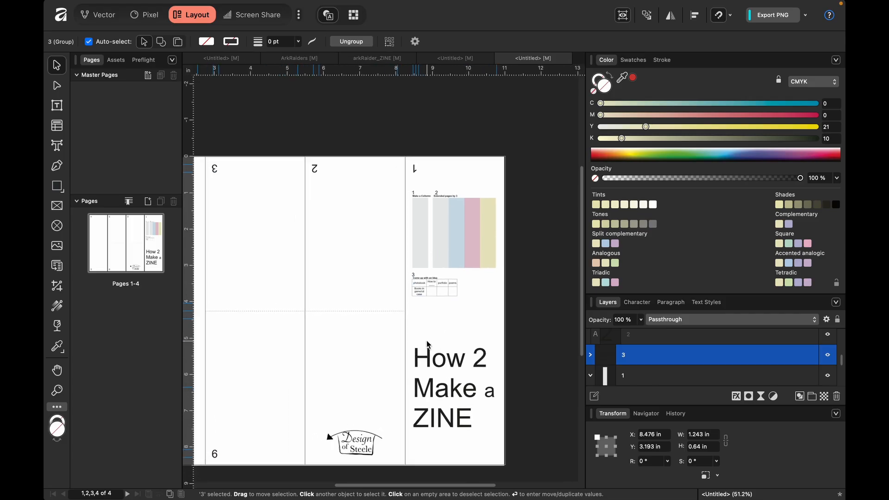
pyautogui.hscroll(-3, 427, 340)
pyautogui.scroll(-1, 427, 340)
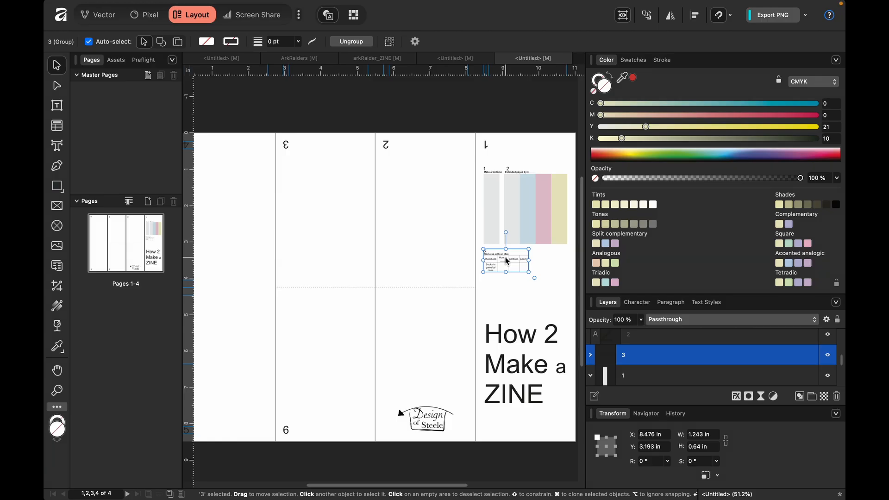
# Step: Convert the beige rectangle over the booklet photo to curves and move its two inner corners onto the booklet's spine
pyautogui.rightClick(327, 181)
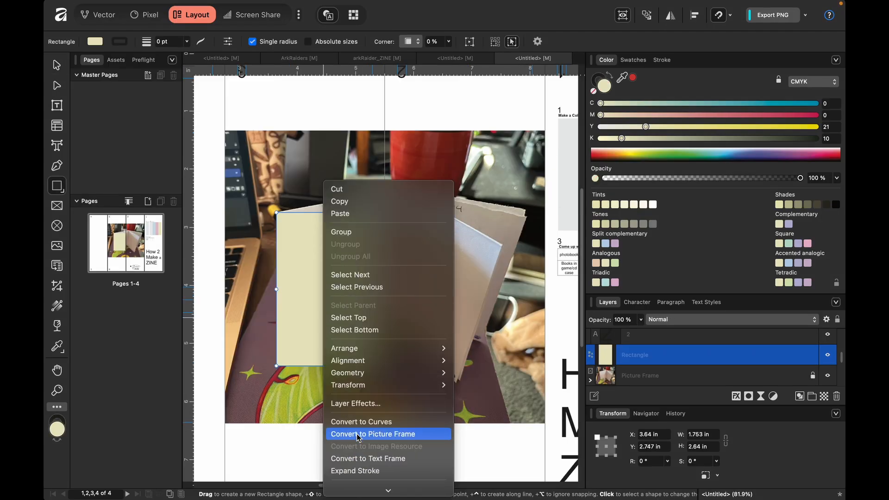
pyautogui.scroll(-2, 397, 432)
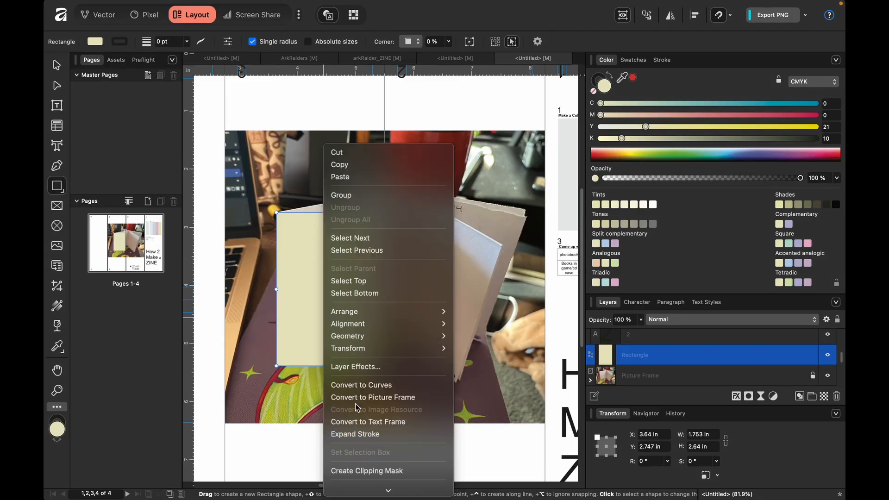
pyautogui.click(359, 385)
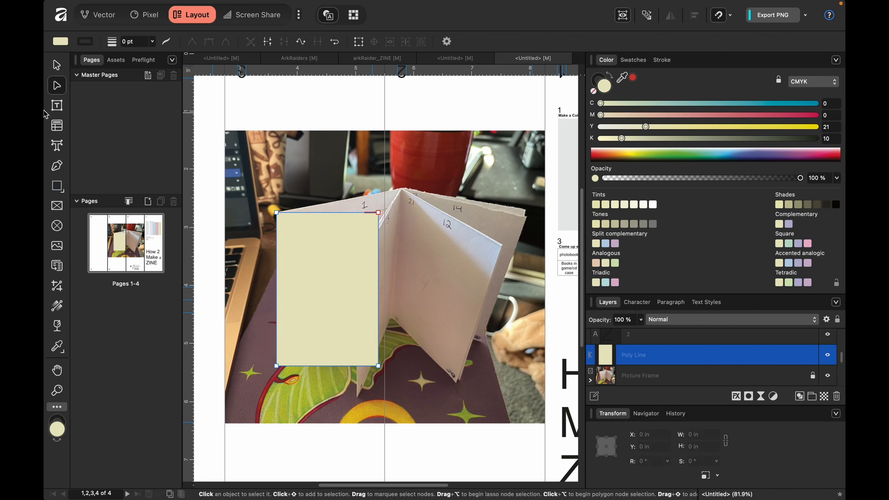
pyautogui.moveTo(378, 213); pyautogui.dragTo(405, 189)
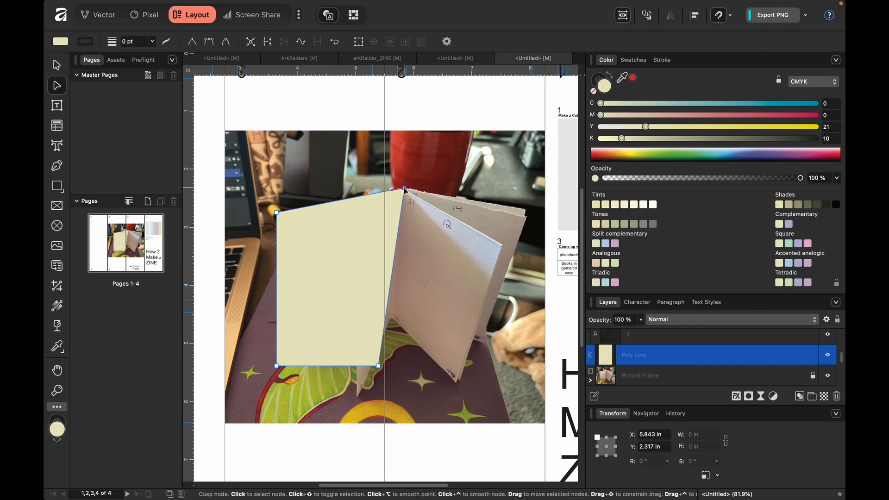
pyautogui.moveTo(378, 365); pyautogui.dragTo(392, 321)
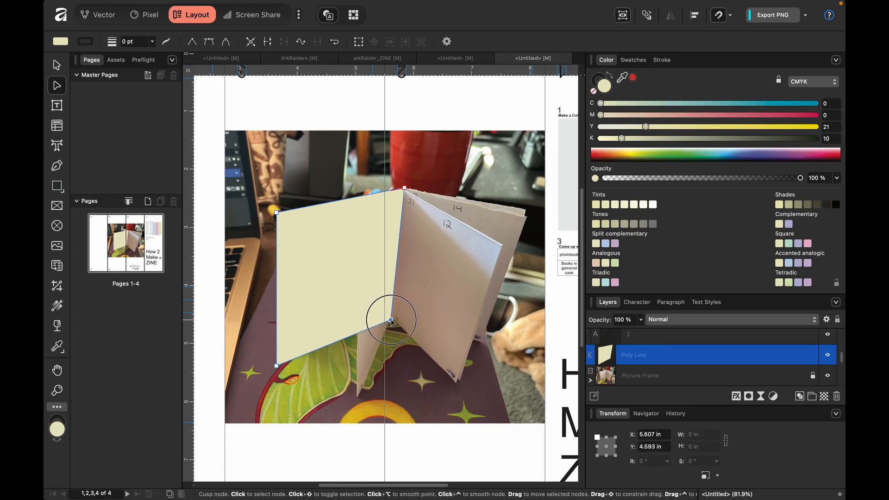
pyautogui.moveTo(405, 188); pyautogui.dragTo(400, 189)
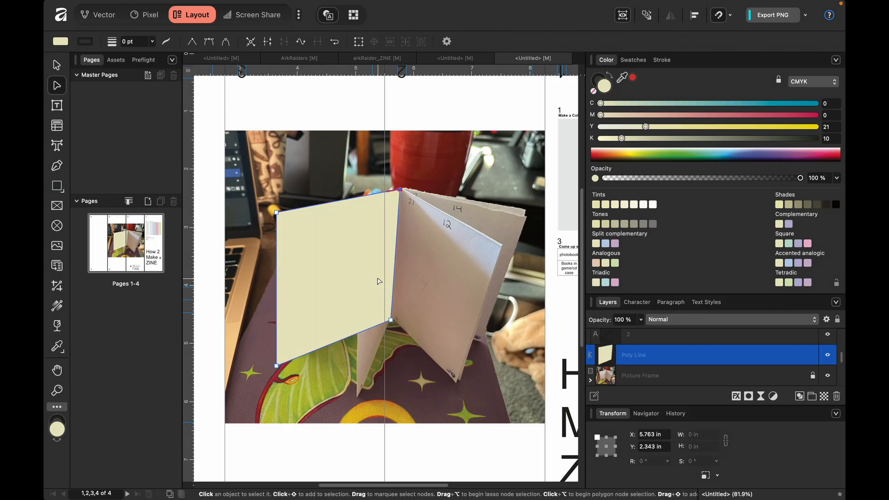
# Step: Duplicate the page shape, place the copy over the booklet's right-hand pages, and flip it horizontally so it starts at the spine
pyautogui.press('super+j')
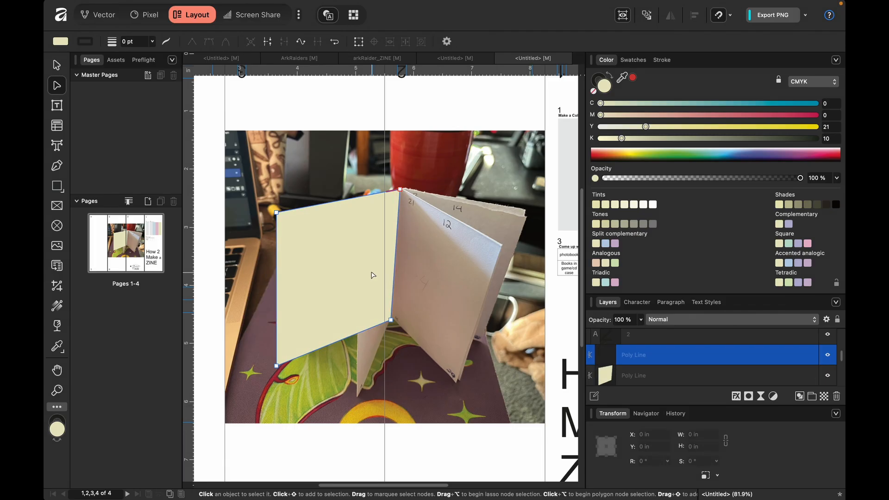
pyautogui.click(57, 65)
pyautogui.moveTo(363, 246); pyautogui.dragTo(474, 234)
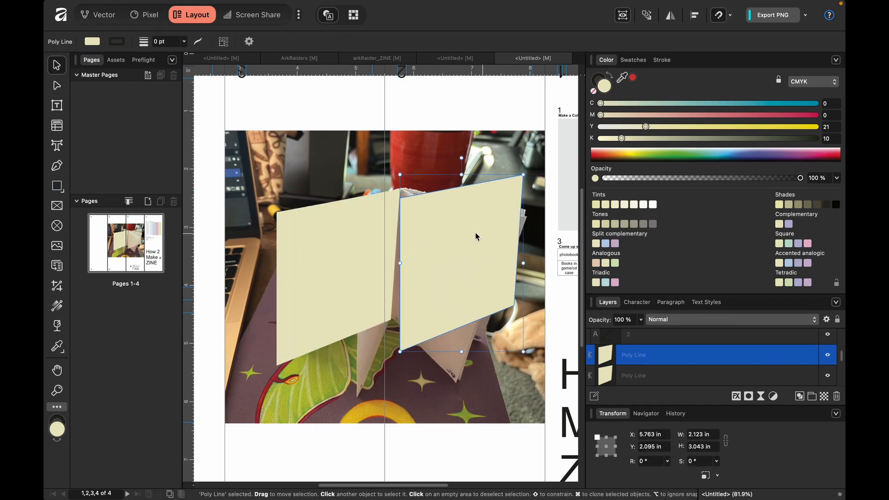
pyautogui.click(671, 15)
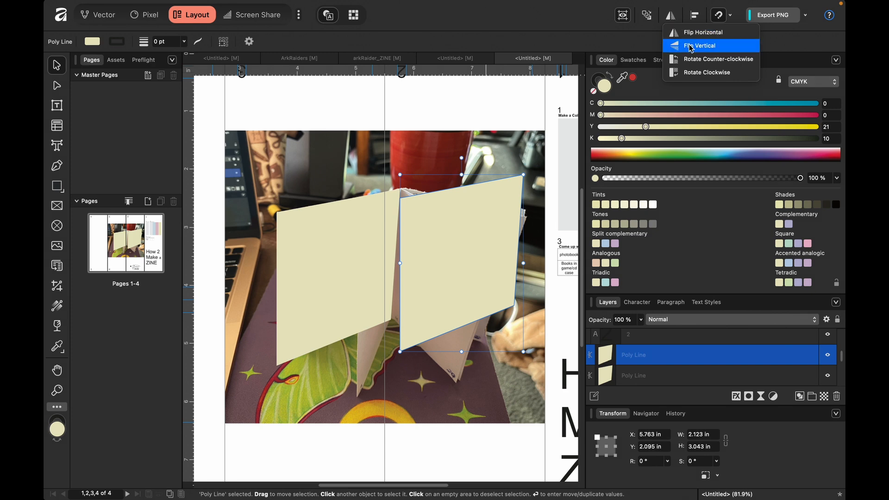
pyautogui.click(693, 32)
pyautogui.moveTo(469, 278)
pyautogui.mouseDown()
pyautogui.moveTo(458, 284)
pyautogui.moveTo(454, 310)
pyautogui.moveTo(464, 289)
pyautogui.mouseUp()
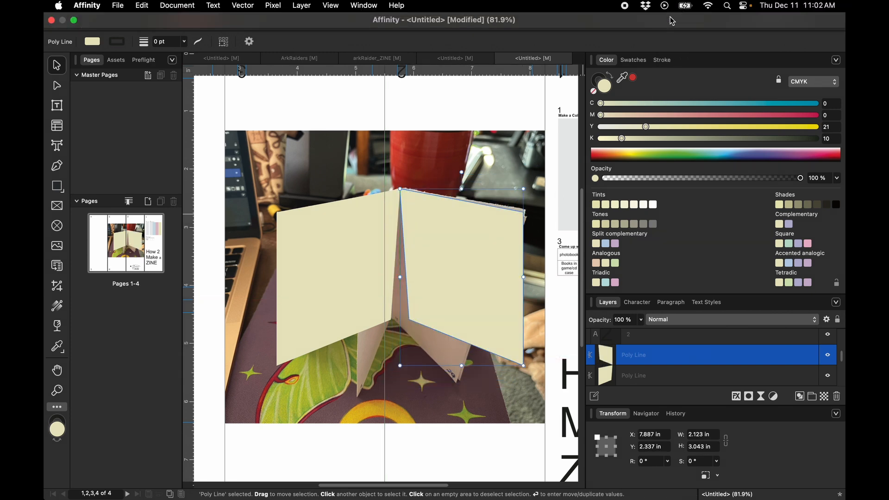
# Step: Try rotating the copied page shape counter-clockwise and undo the rotation
pyautogui.click(671, 15)
pyautogui.click(682, 58)
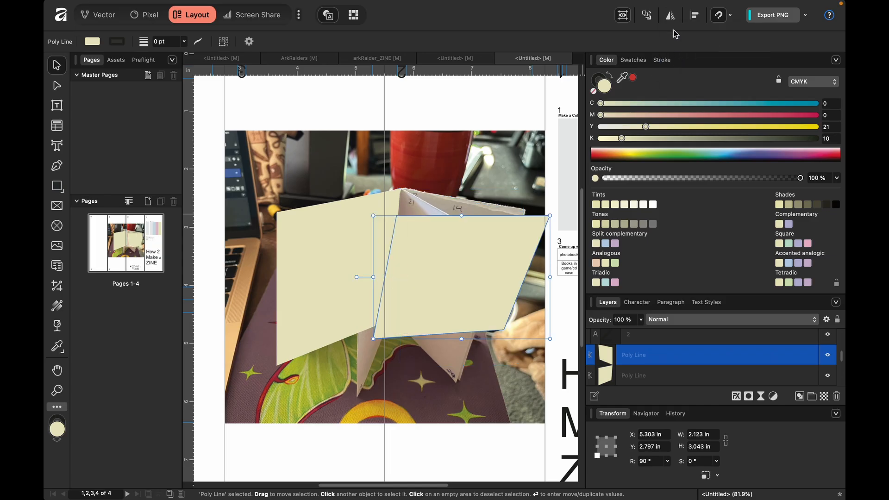
pyautogui.hotkey('ctrl', 'z')
# Step: Flip the copied page shape vertically and move it up so its inner edge lines up with the booklet's spine
pyautogui.click(671, 15)
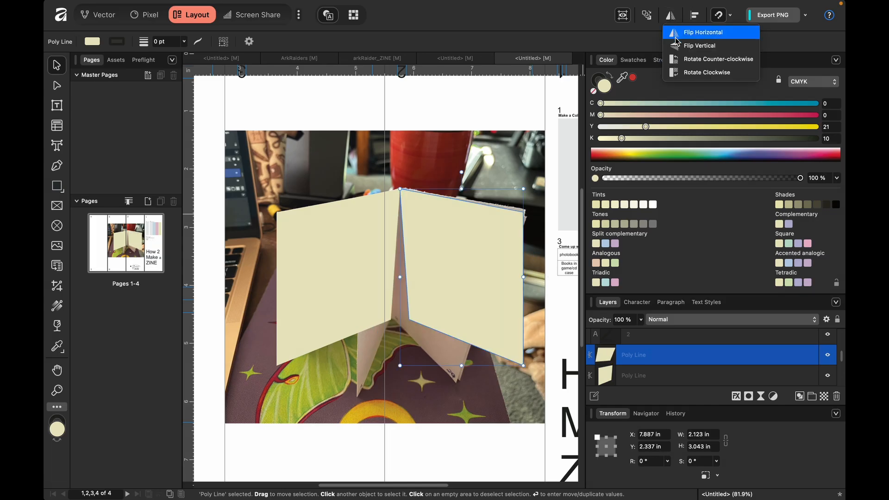
pyautogui.click(678, 46)
pyautogui.moveTo(460, 304); pyautogui.dragTo(448, 259)
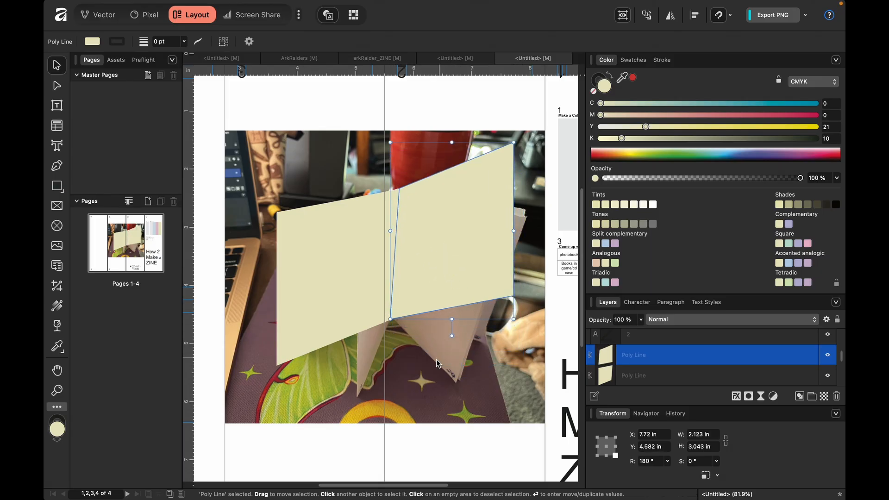
pyautogui.rightClick(444, 233)
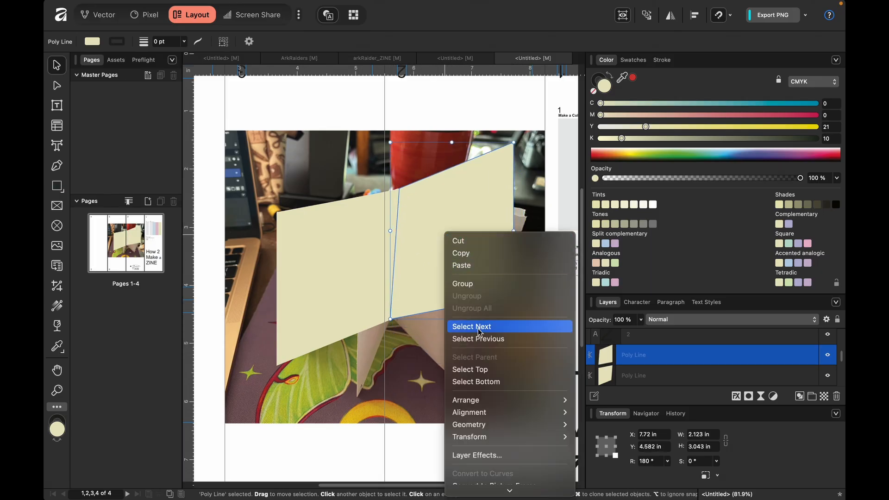
pyautogui.click(420, 261)
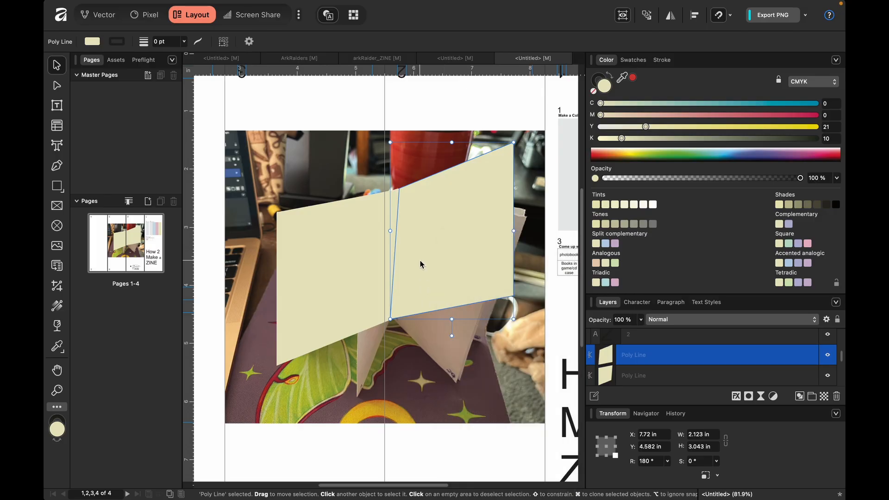
# Step: Lower the copied shape's fill opacity to 11% and move its outer corners onto the corners of the back page in the photo
pyautogui.doubleClick(420, 261)
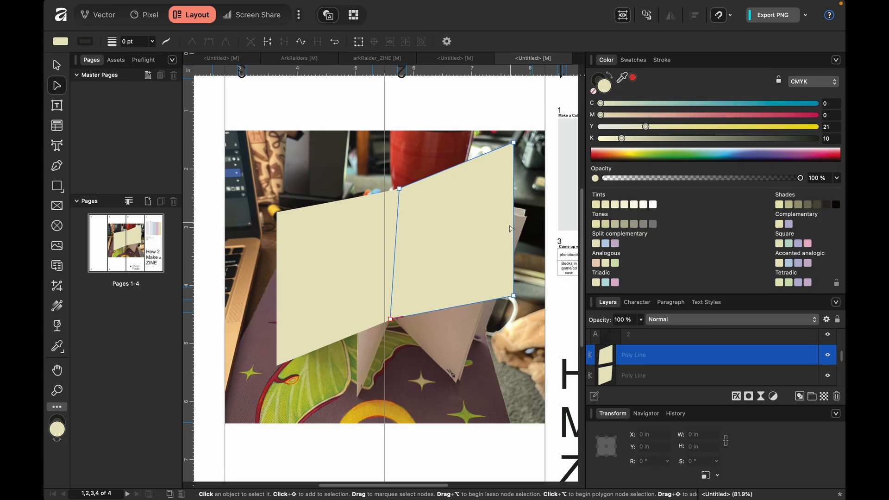
pyautogui.click(627, 178)
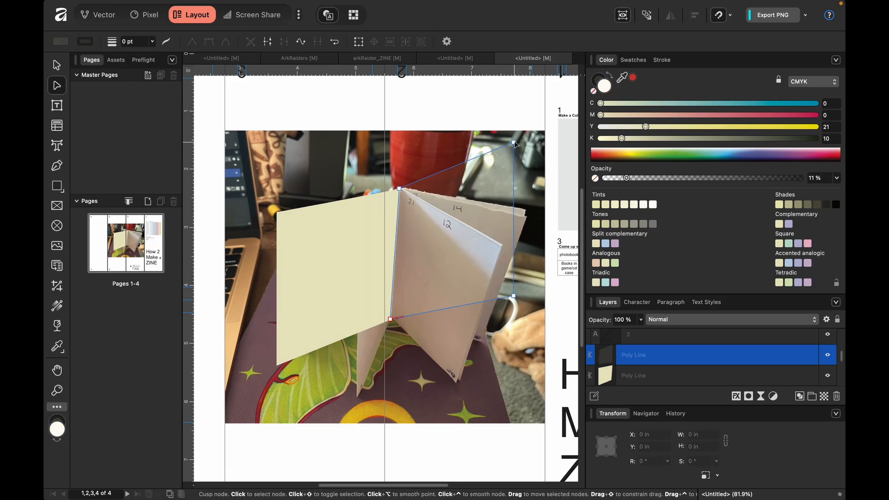
pyautogui.moveTo(513, 142); pyautogui.dragTo(524, 210)
pyautogui.moveTo(515, 292); pyautogui.dragTo(484, 335)
pyautogui.moveTo(513, 294); pyautogui.dragTo(481, 344)
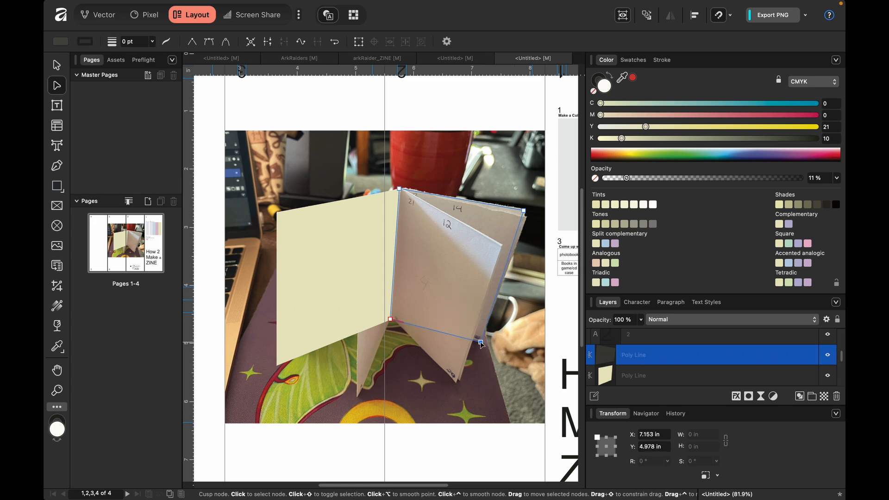
pyautogui.moveTo(482, 344); pyautogui.dragTo(483, 344)
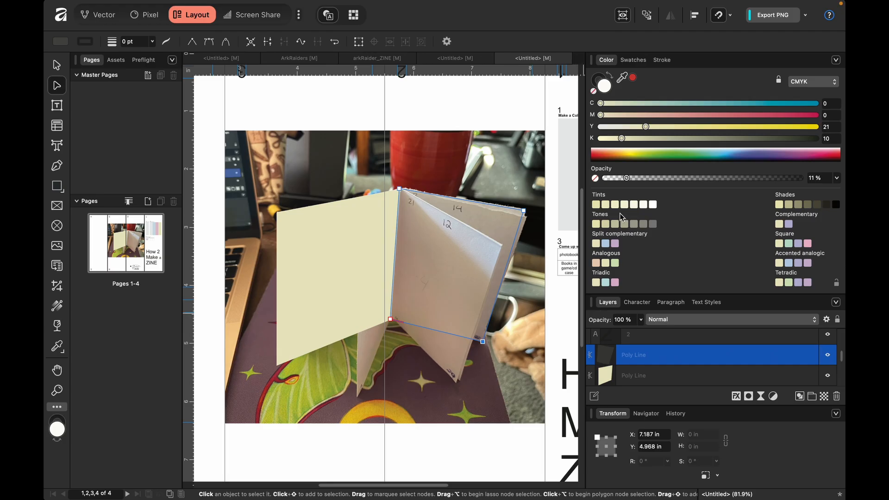
# Step: Fill the right-hand page shape with the pale yellow tint (C 9, M 3, Y 34, K 0) at 100% opacity
pyautogui.click(601, 204)
pyautogui.moveTo(685, 178); pyautogui.dragTo(839, 158)
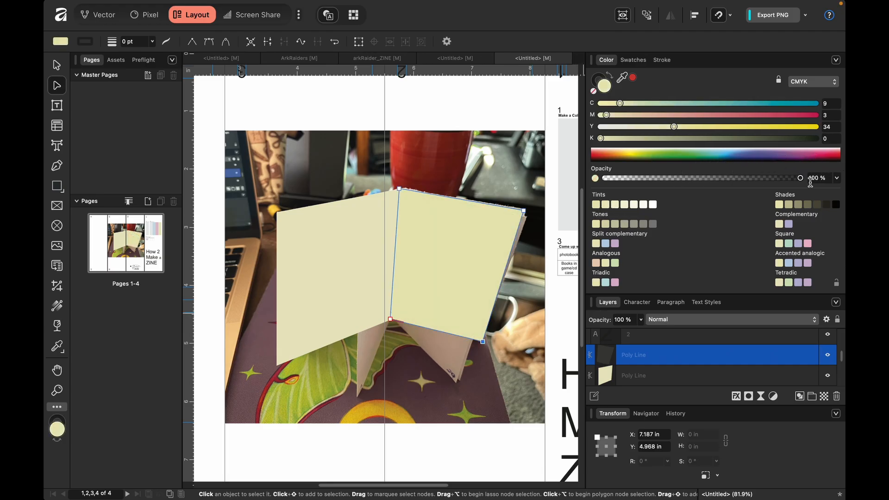
# Step: Group the two page shapes and hide the group to expose the booklet photo
pyautogui.keyDown('shift'); pyautogui.click(677, 379); pyautogui.keyUp('shift')
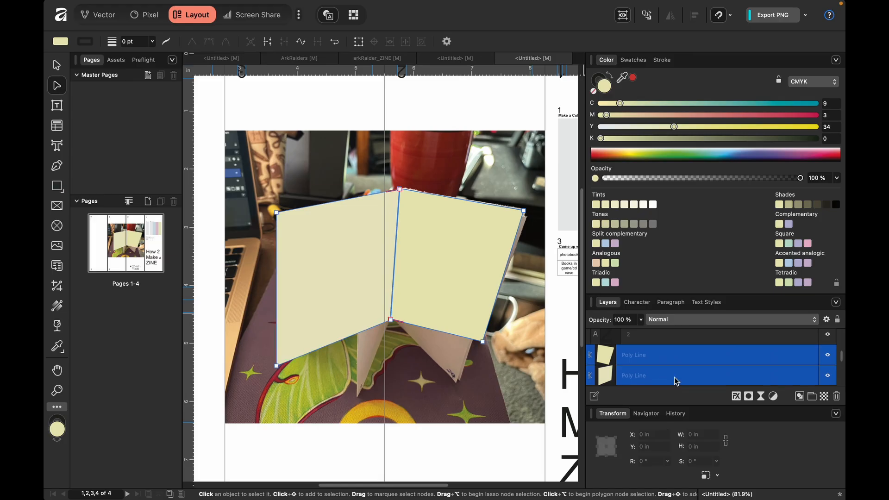
pyautogui.press('super+g')
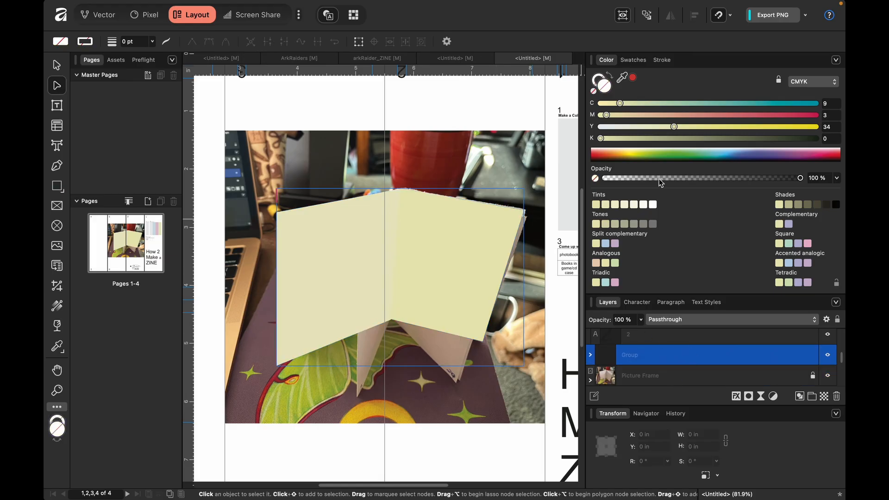
pyautogui.click(828, 356)
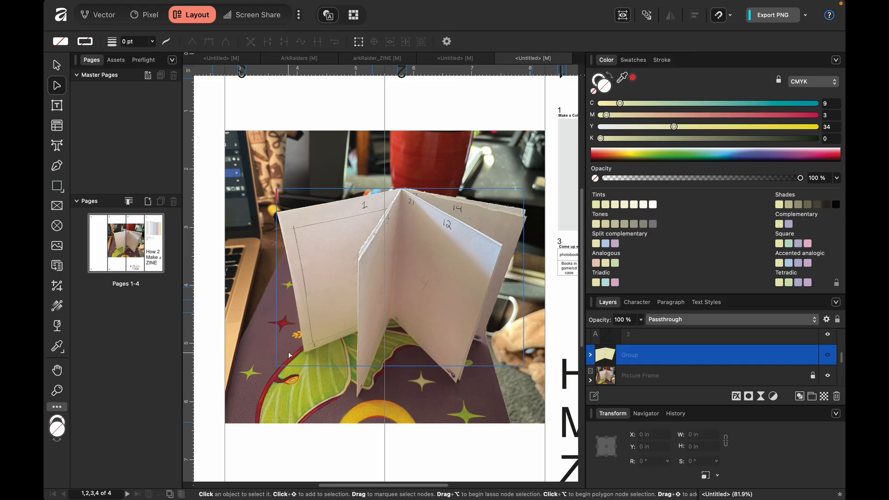
# Step: Trace the booklet's front spread with the Pen tool through its outer corners and both ends of the spine, including the fold line
pyautogui.click(57, 186)
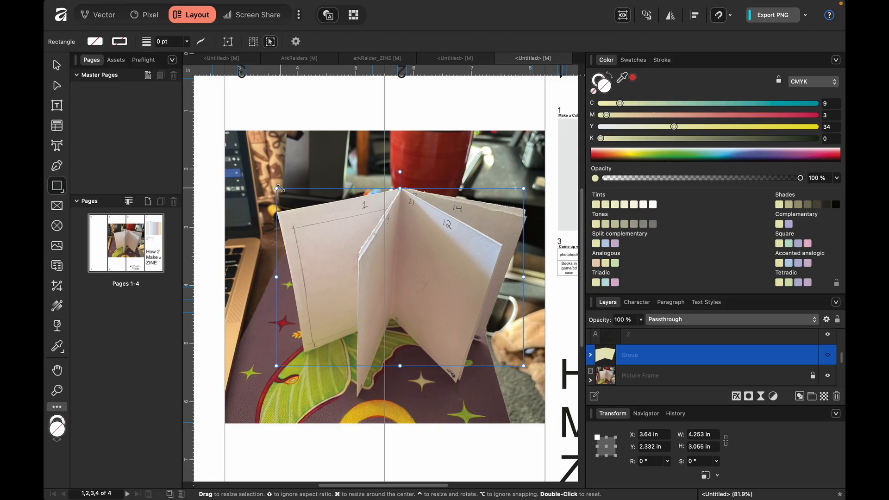
pyautogui.press('p')
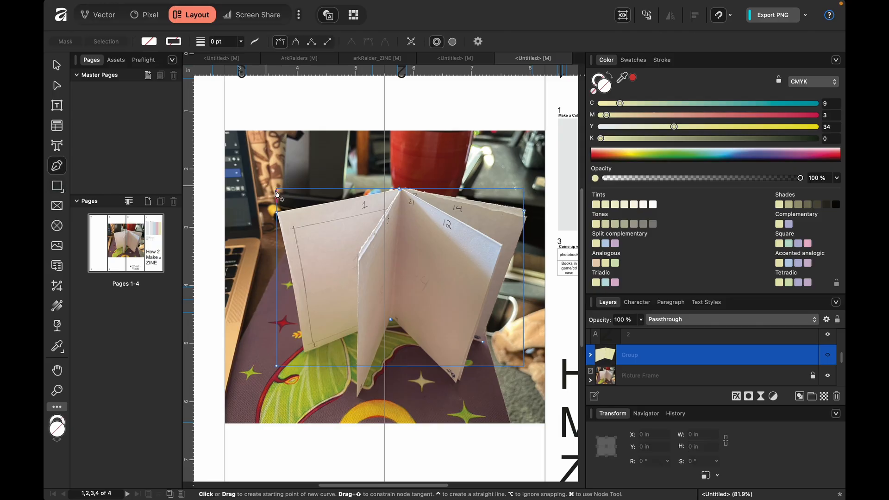
pyautogui.click(358, 397)
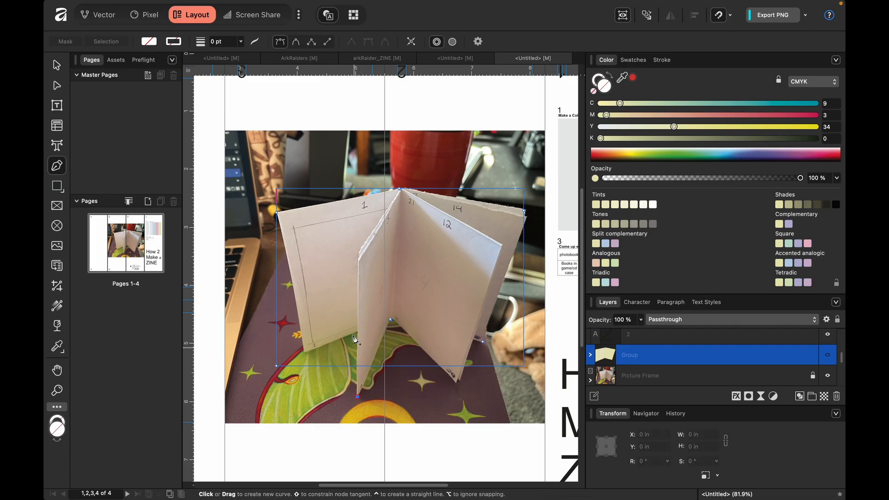
pyautogui.click(357, 262)
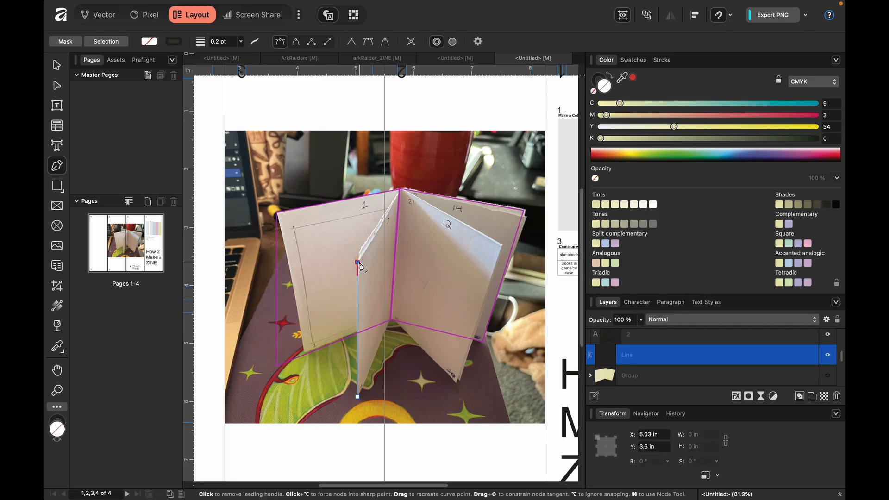
pyautogui.click(402, 188)
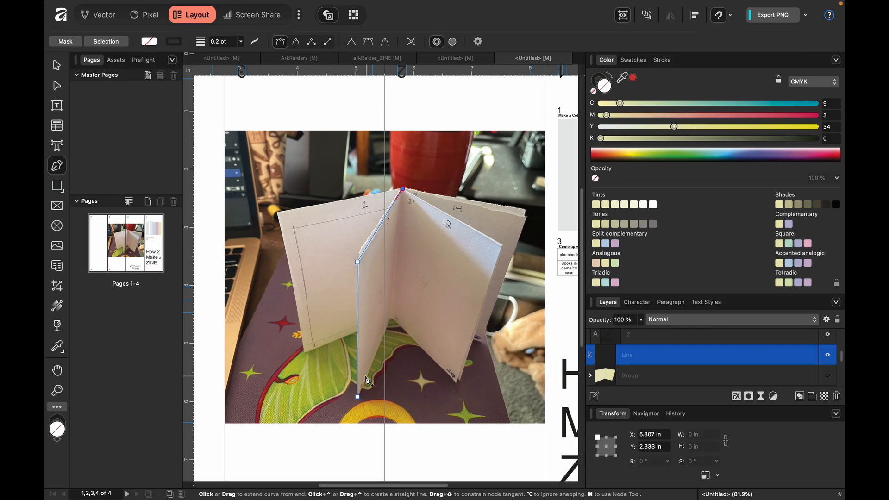
pyautogui.click(502, 244)
pyautogui.click(456, 381)
pyautogui.click(391, 317)
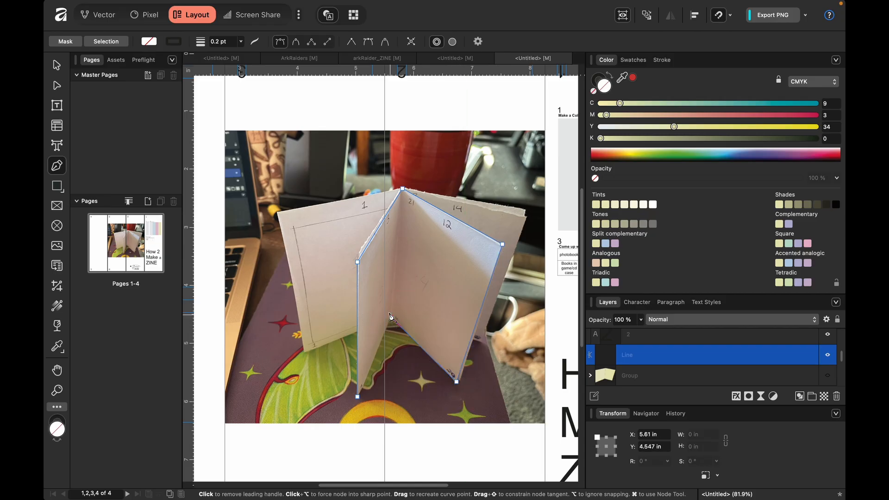
pyautogui.click(403, 190)
pyautogui.click(57, 87)
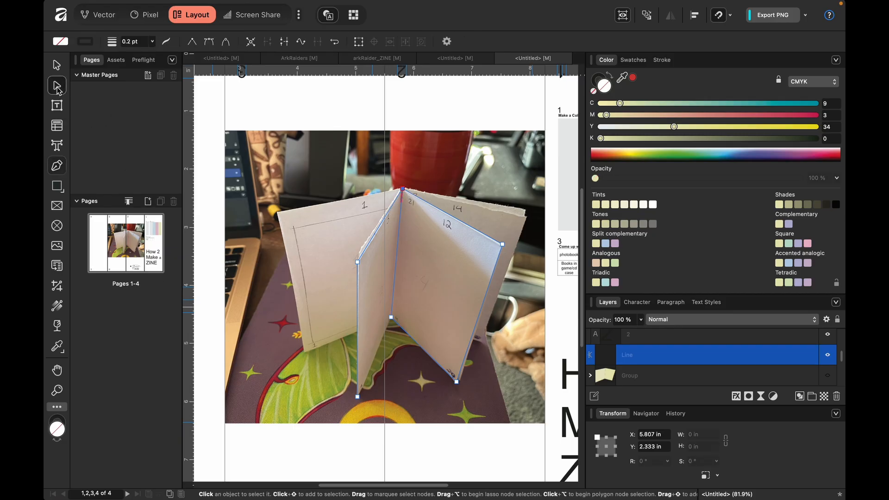
pyautogui.click(358, 397)
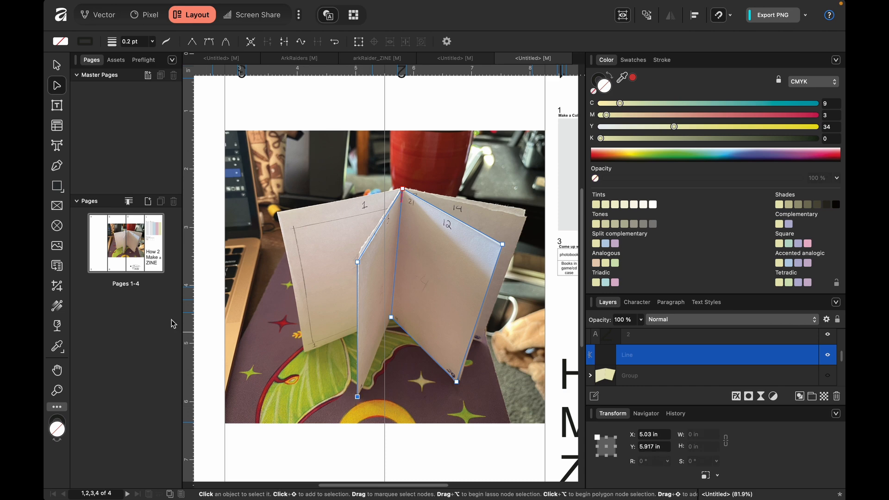
pyautogui.click(55, 166)
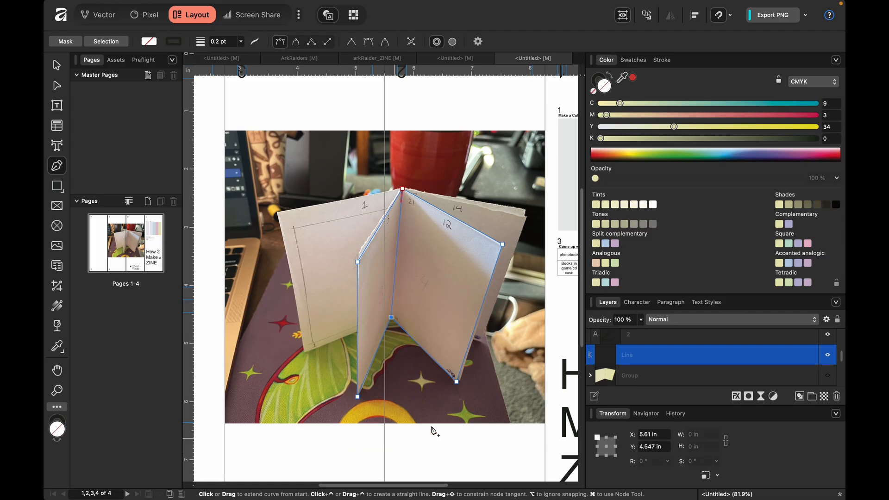
# Step: Fill the traced front spread with light green (C 20, M 0, Y 35, K 0) and hide it to expose the photo
pyautogui.click(596, 224)
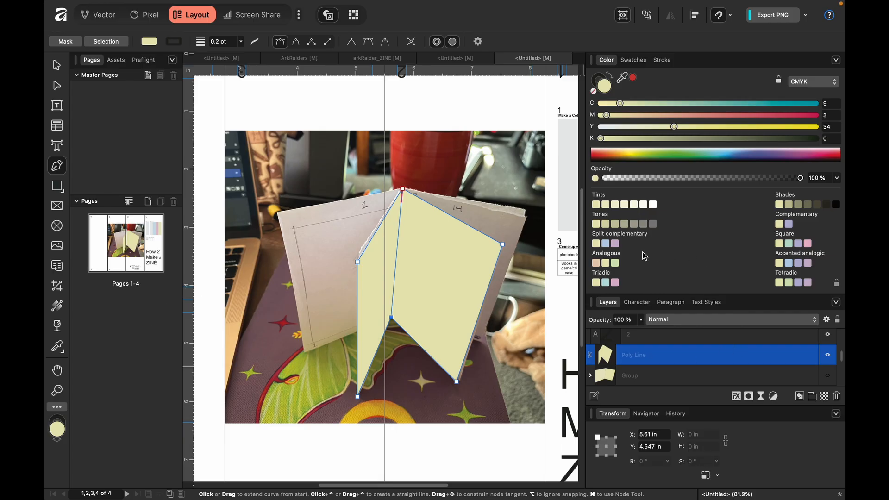
pyautogui.click(614, 264)
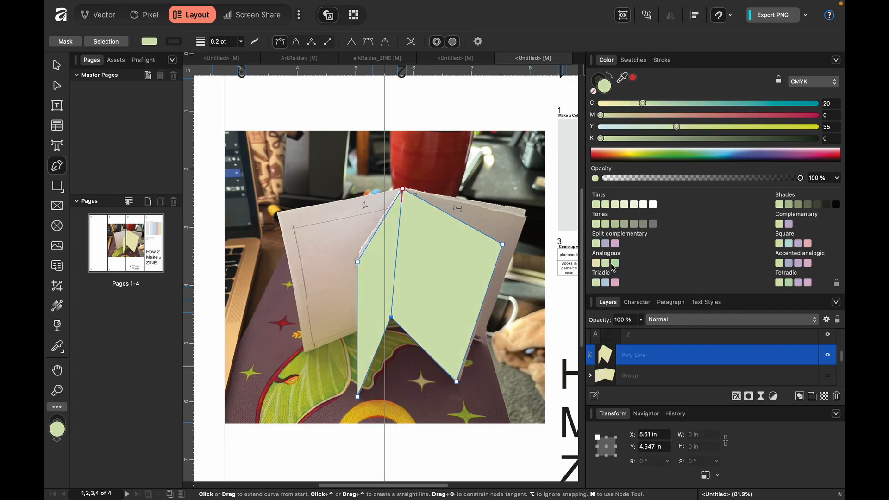
pyautogui.click(829, 377)
pyautogui.click(828, 376)
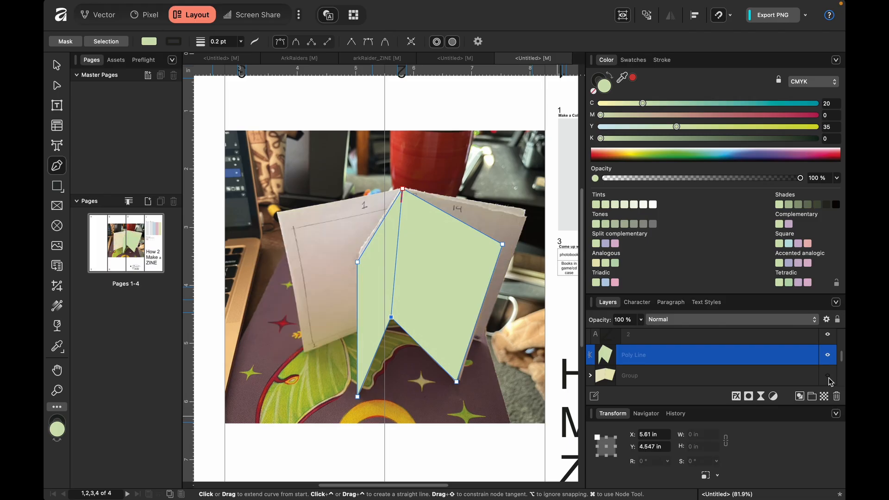
pyautogui.click(696, 377)
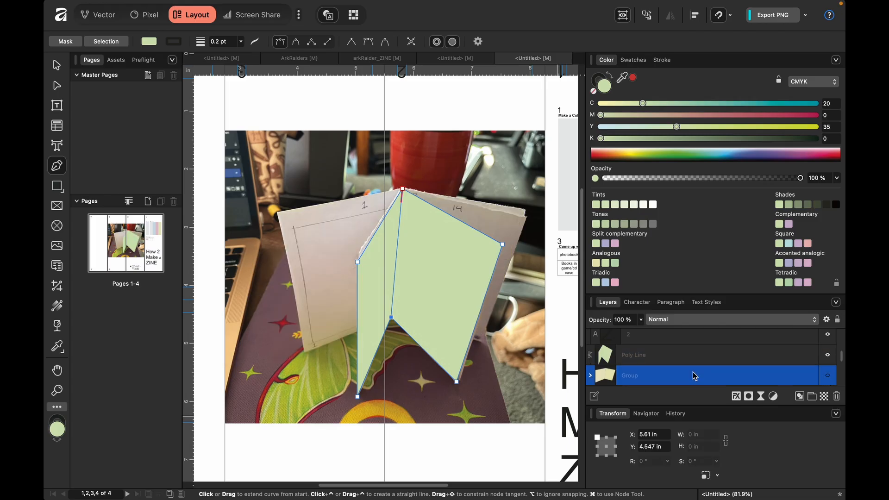
pyautogui.click(828, 356)
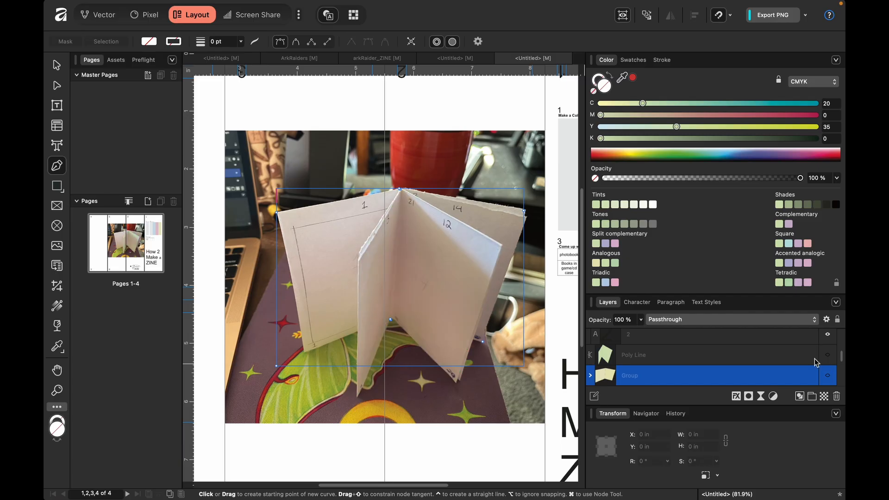
# Step: Trace the spread behind the front pages with the Pen tool, from its left edge over the spine to the page marked 14
pyautogui.click(360, 251)
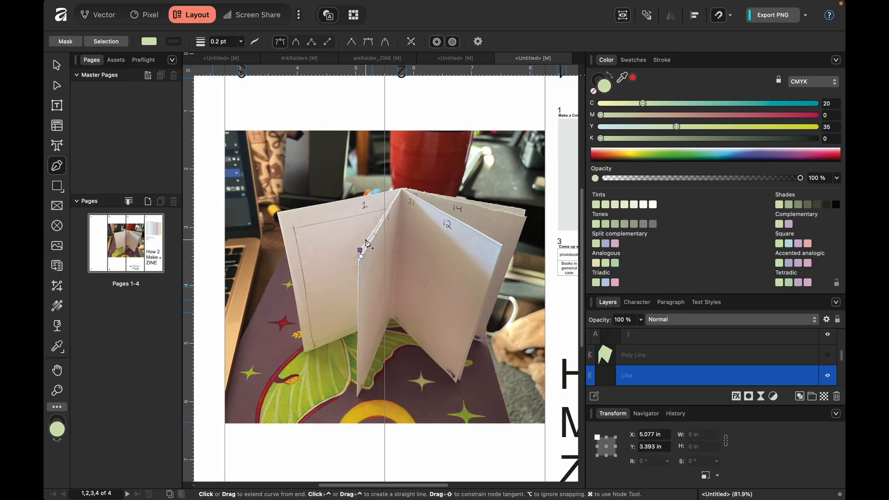
pyautogui.click(400, 188)
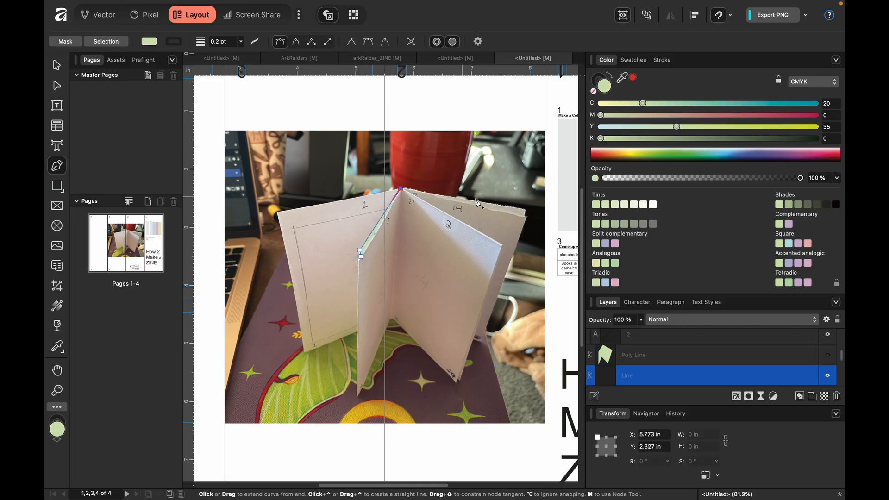
pyautogui.click(525, 217)
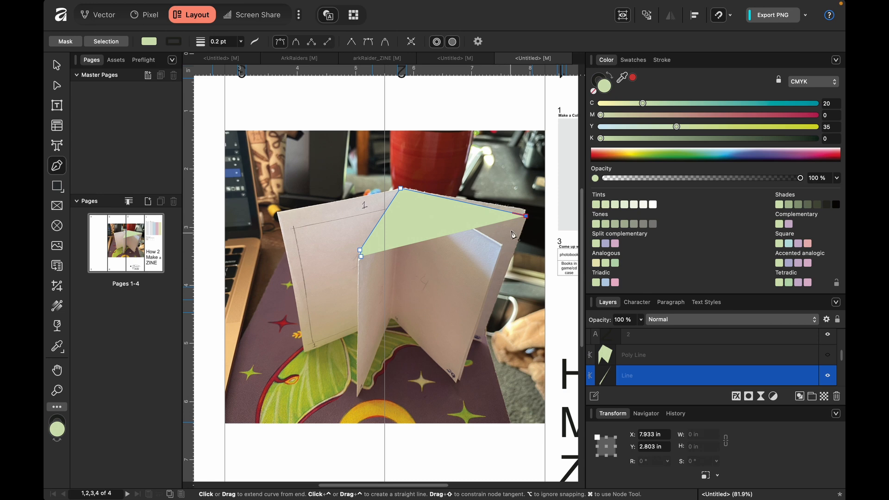
pyautogui.click(482, 341)
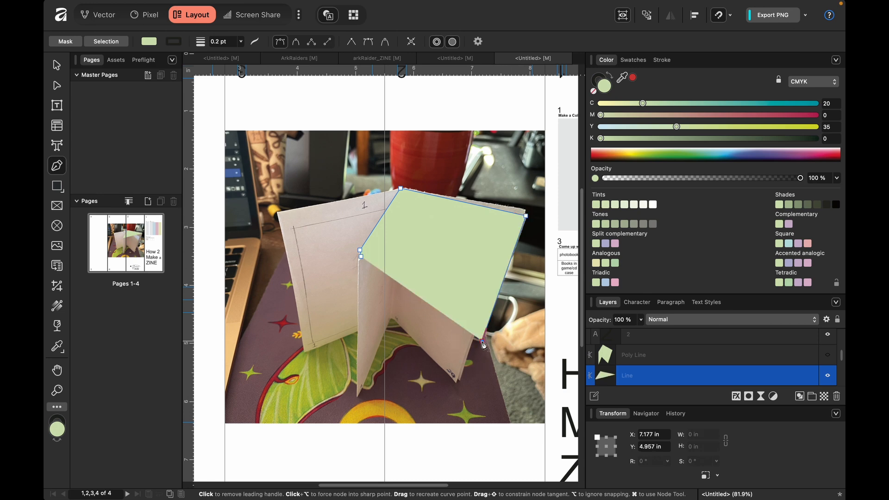
pyautogui.click(393, 300)
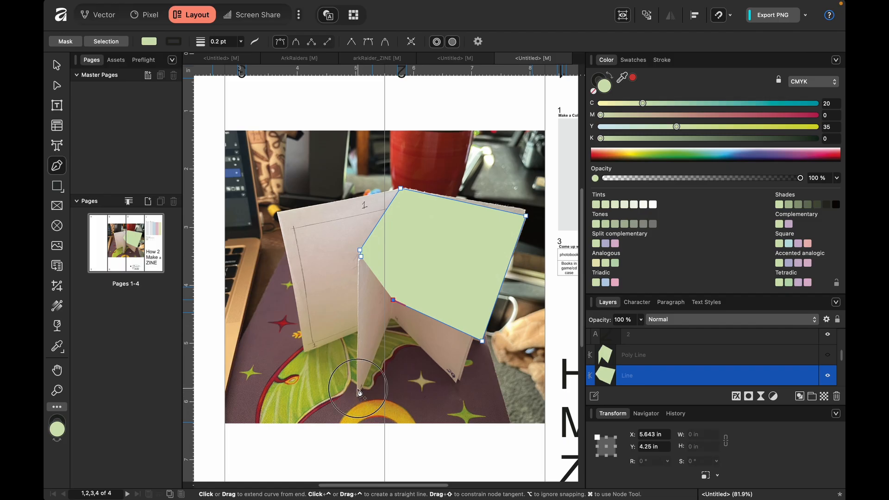
pyautogui.click(358, 388)
pyautogui.click(361, 249)
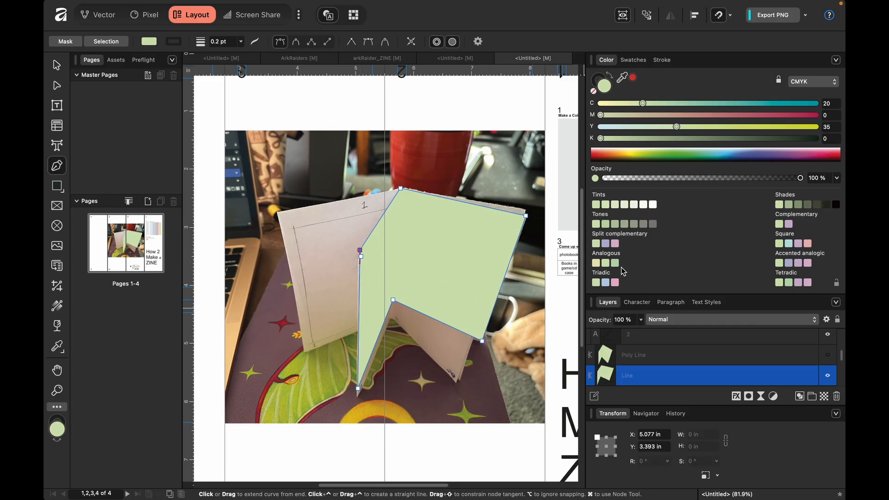
# Step: Fill the second spread with light blue (C 29, M 9, Y 1, K 0) and show the green spread and pale yellow group again
pyautogui.click(606, 284)
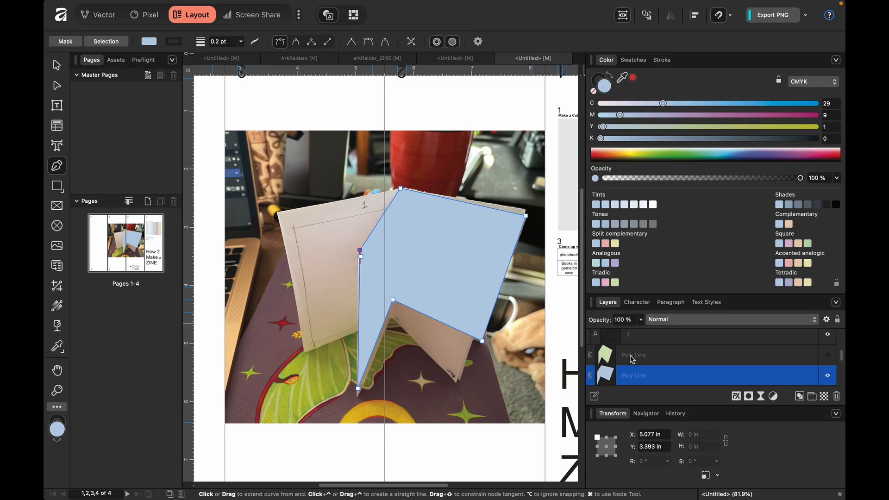
pyautogui.click(828, 355)
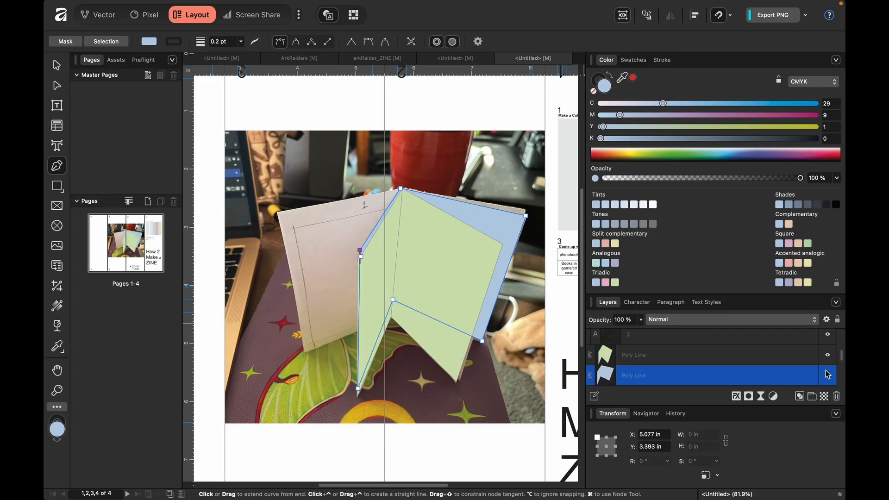
pyautogui.scroll(-2, 739, 357)
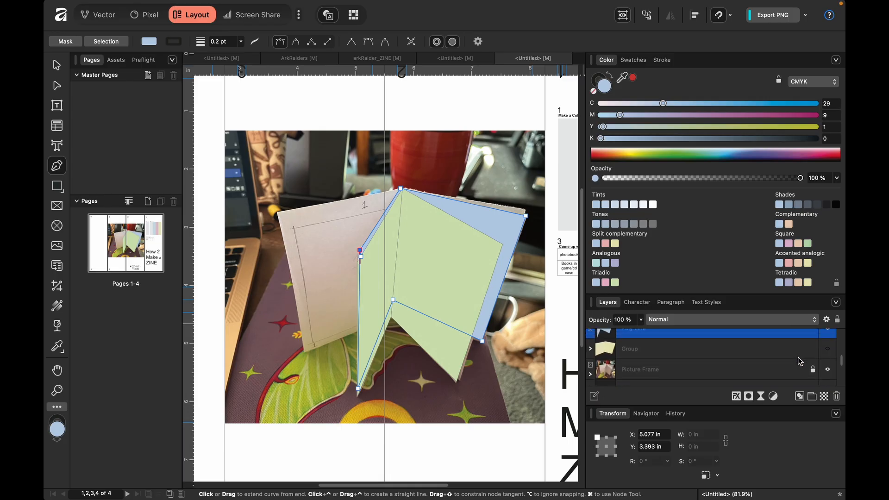
pyautogui.click(828, 348)
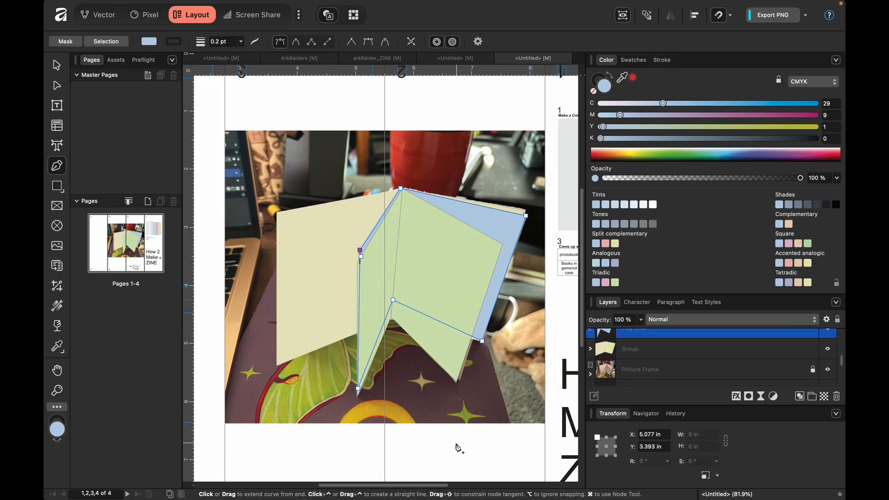
pyautogui.click(57, 66)
pyautogui.click(278, 119)
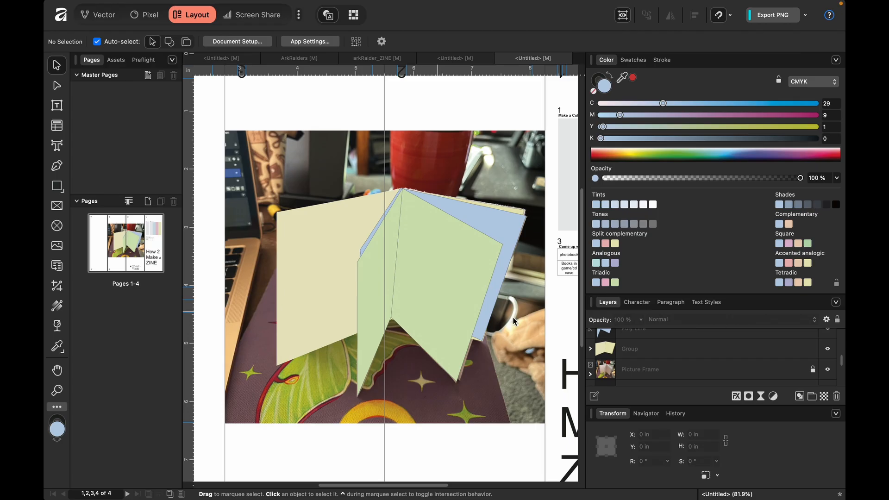
# Step: Group the green, blue and pale yellow page shapes together and lower the group's opacity to 68%
pyautogui.click(706, 347)
pyautogui.press('super+shift+g')
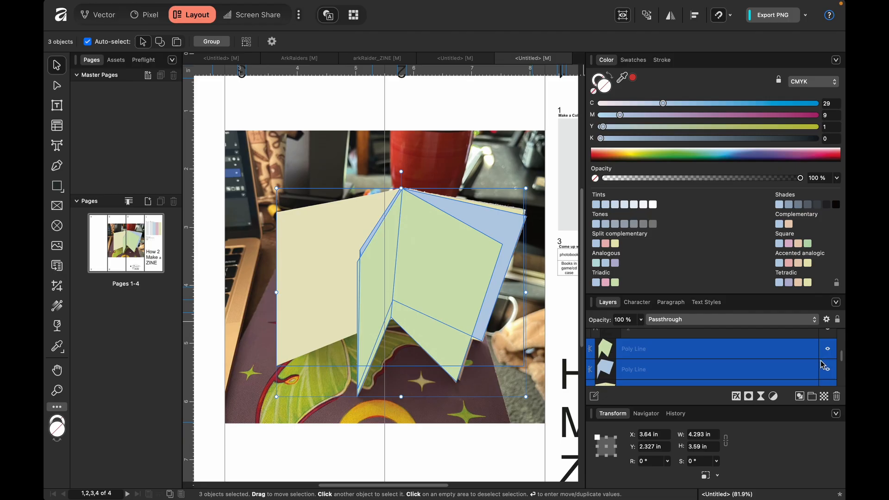
pyautogui.press('super+g')
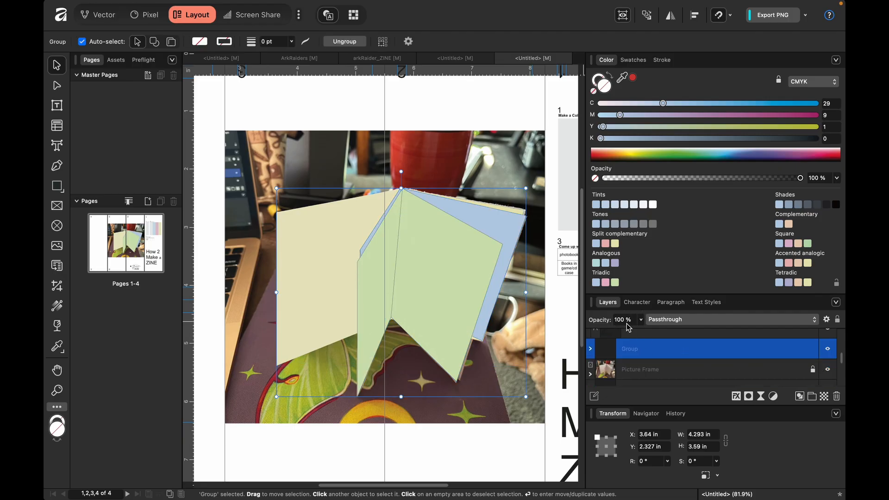
pyautogui.click(641, 320)
pyautogui.moveTo(587, 337); pyautogui.dragTo(612, 336)
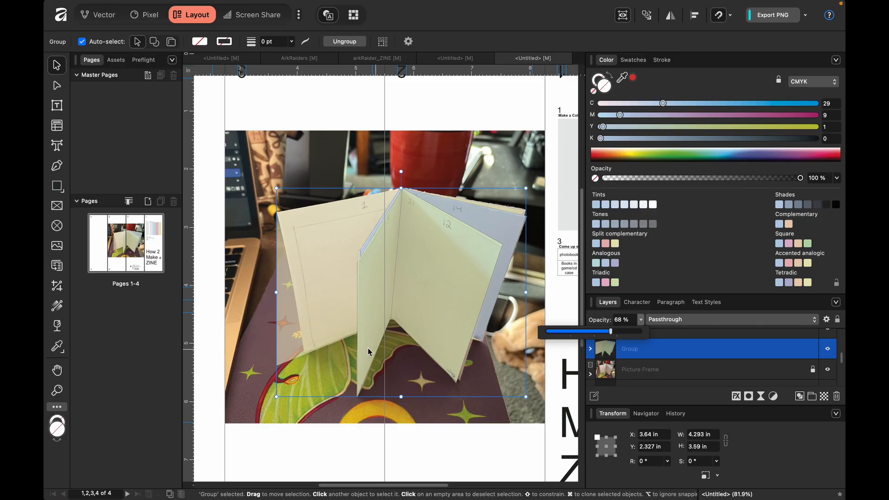
# Step: Move the lower outer corner of the left pale yellow page onto the matching page corner in the photo
pyautogui.click(287, 346)
pyautogui.click(287, 347)
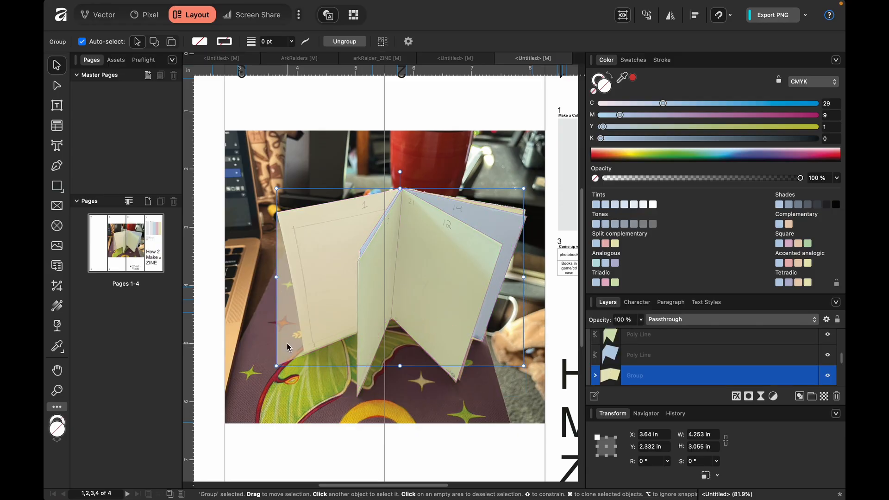
pyautogui.press('a')
pyautogui.click(282, 362)
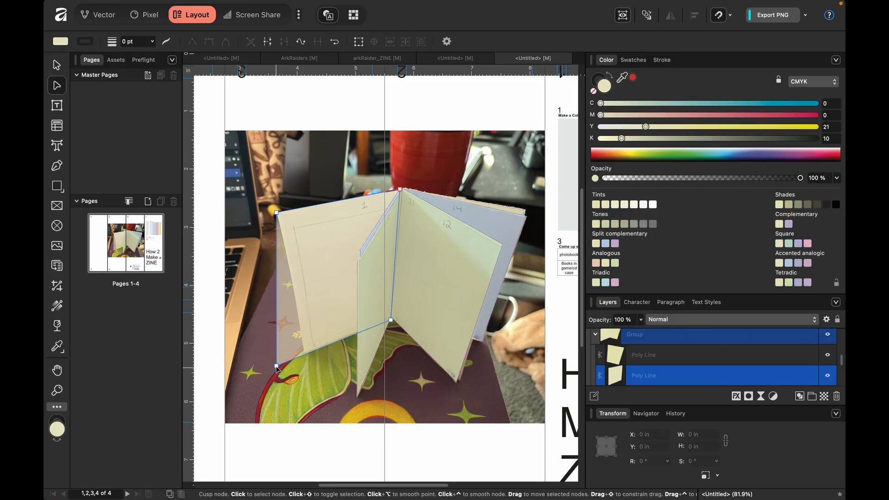
pyautogui.moveTo(277, 368); pyautogui.dragTo(305, 355)
pyautogui.click(347, 385)
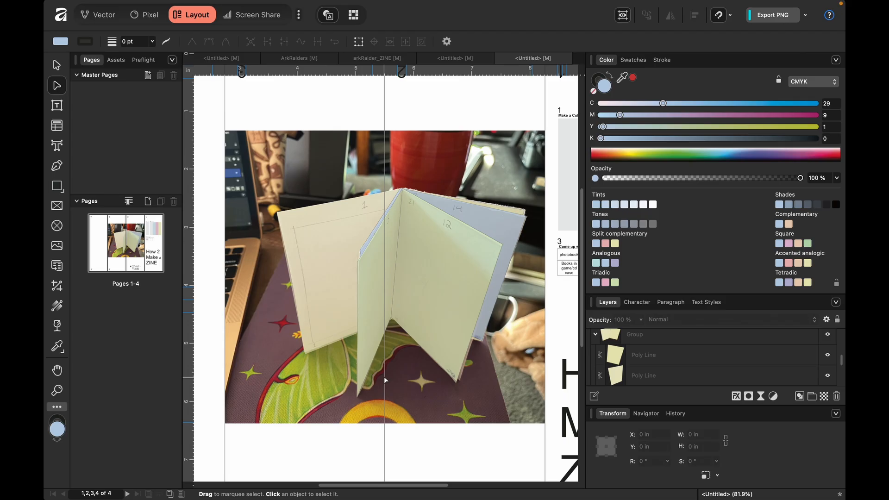
# Step: Delete the extra node at the upper left corner of the blue spread
pyautogui.click(364, 364)
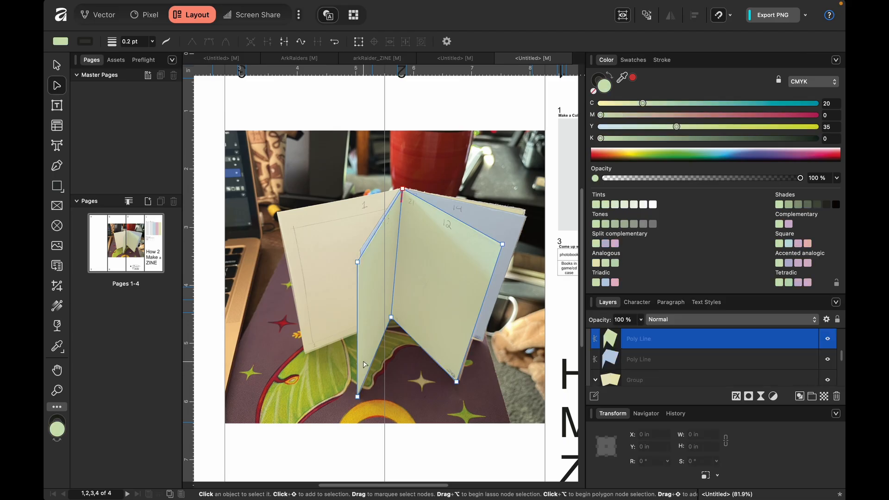
pyautogui.click(397, 401)
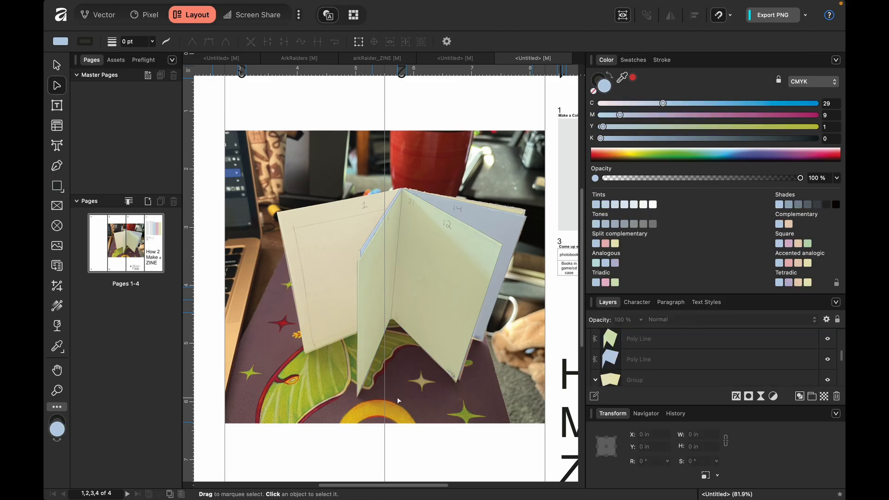
pyautogui.scroll(5, 389, 419)
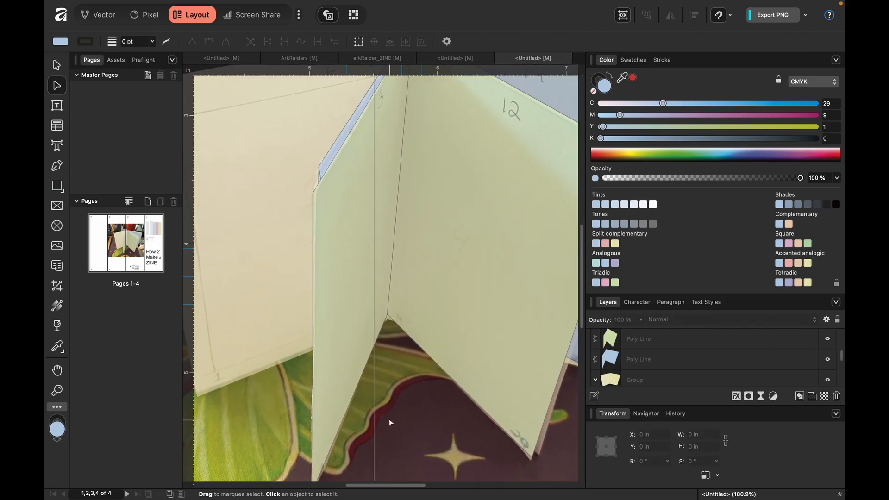
pyautogui.click(330, 162)
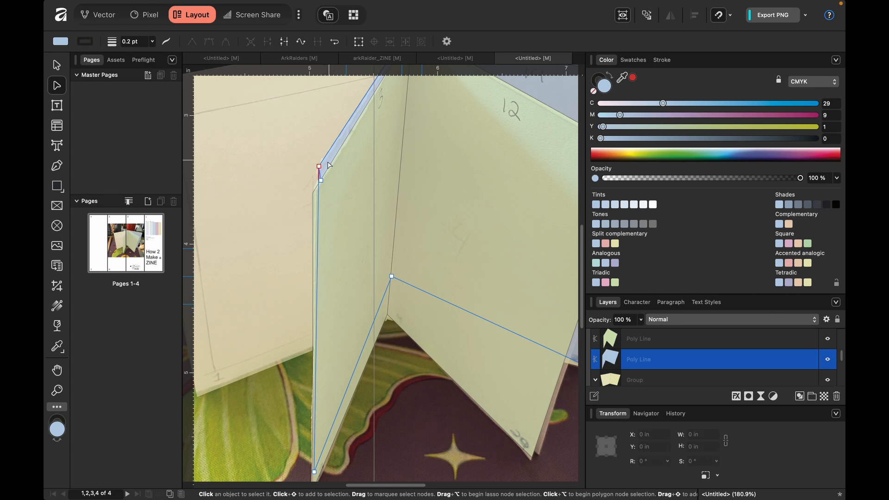
pyautogui.click(320, 166)
pyautogui.press('Delete')
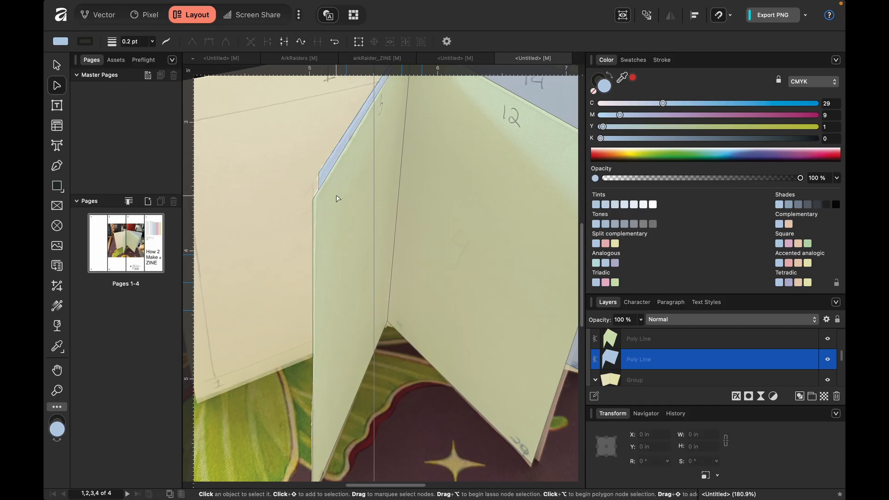
pyautogui.scroll(5, 349, 174)
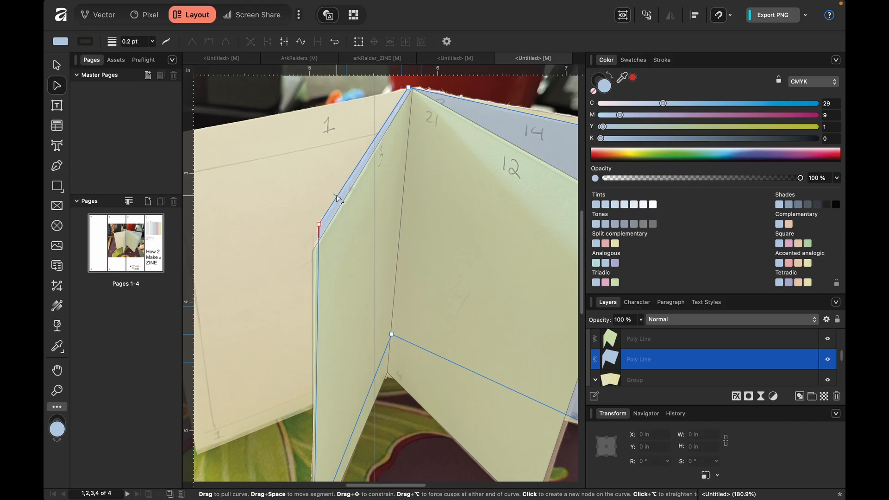
# Step: Move the blue polygon's inner bottom corner down onto the bottom of the booklet's centre fold at about 5.61, 4.547 in
pyautogui.hscroll(6, 337, 198)
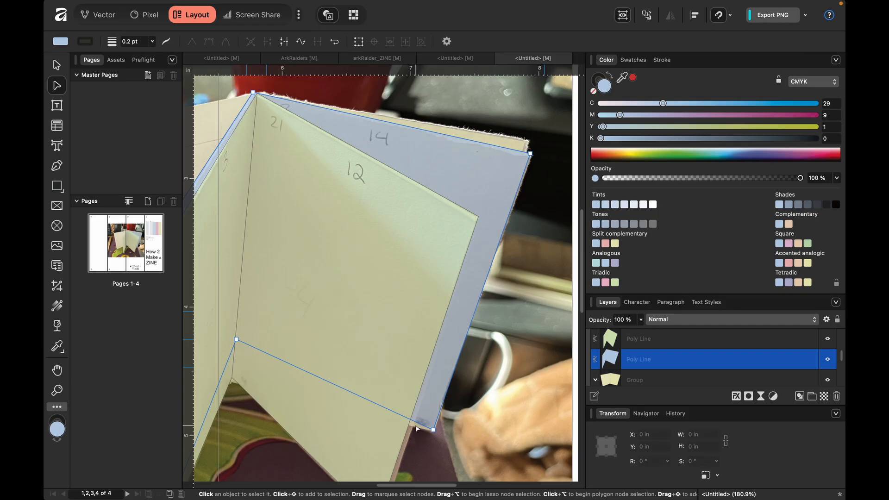
pyautogui.click(432, 429)
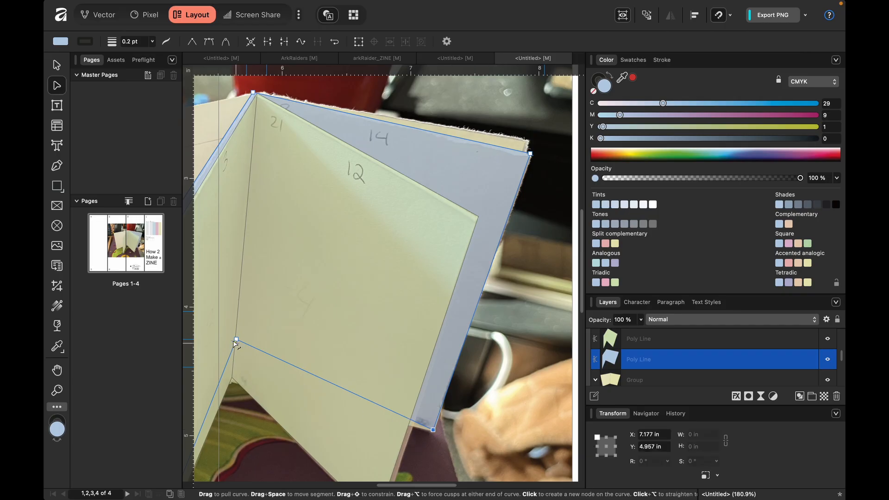
pyautogui.click(236, 344)
pyautogui.moveTo(236, 344); pyautogui.dragTo(232, 378)
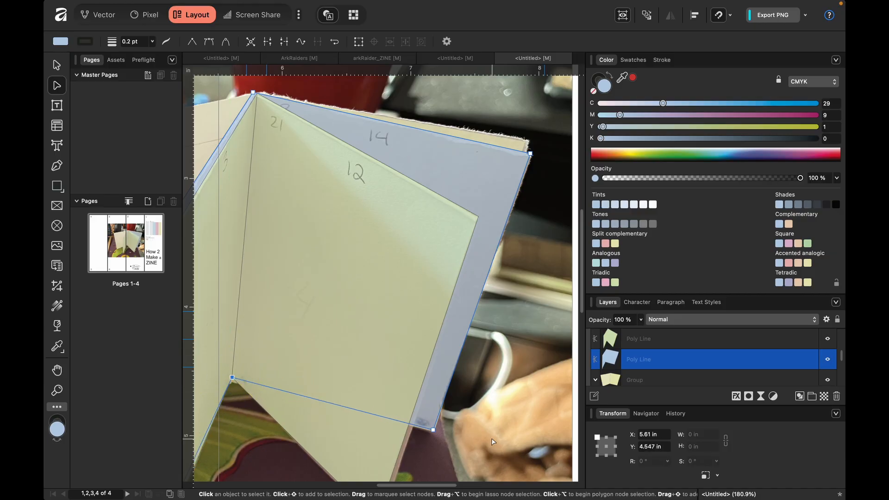
pyautogui.press('Escape')
# Step: Align the beige left page polygon's inner bottom corner with the bottom of the centre fold at about 5.61, 4.547 in
pyautogui.scroll(-5, 483, 436)
pyautogui.hscroll(-4, 483, 437)
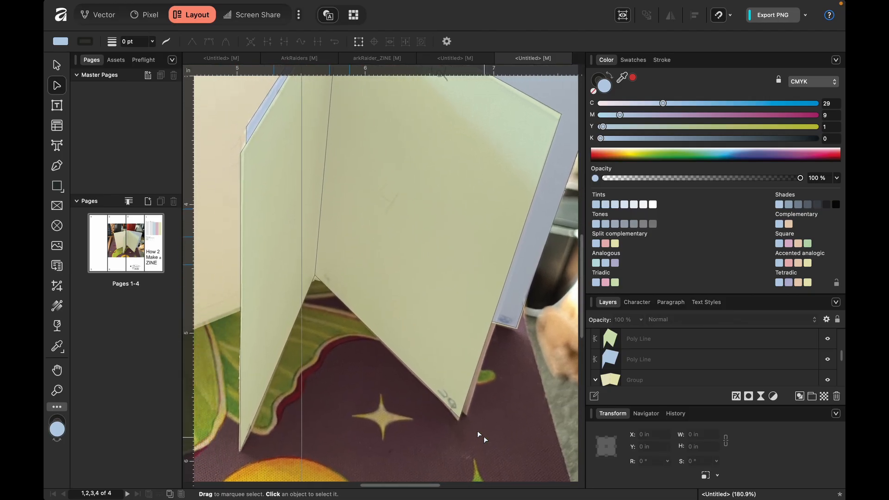
pyautogui.click(255, 304)
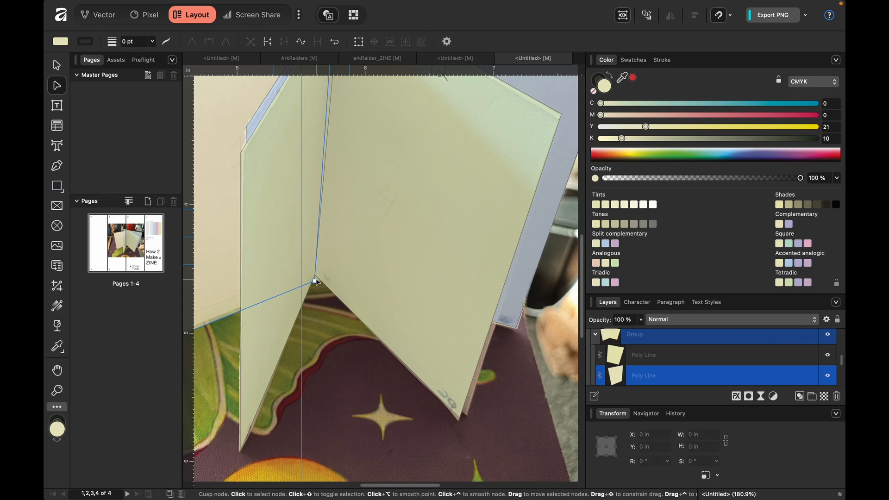
pyautogui.moveTo(315, 281); pyautogui.dragTo(315, 277)
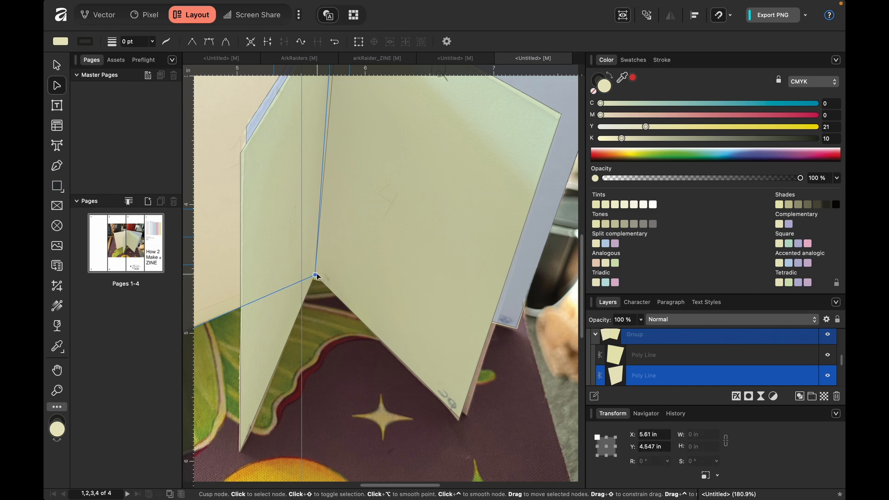
# Step: Examine the green polygon's corners and edges against the photographed booklet from its top to its bottom
pyautogui.click(372, 293)
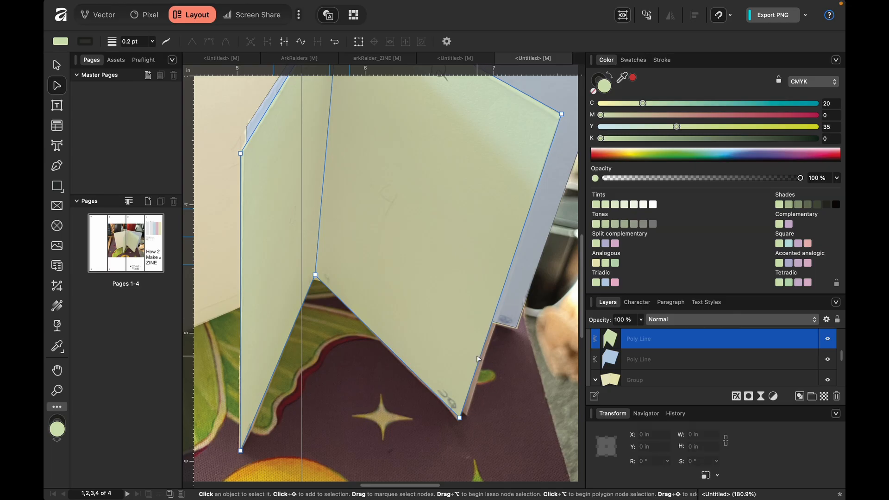
pyautogui.scroll(5, 486, 343)
pyautogui.scroll(-5, 474, 355)
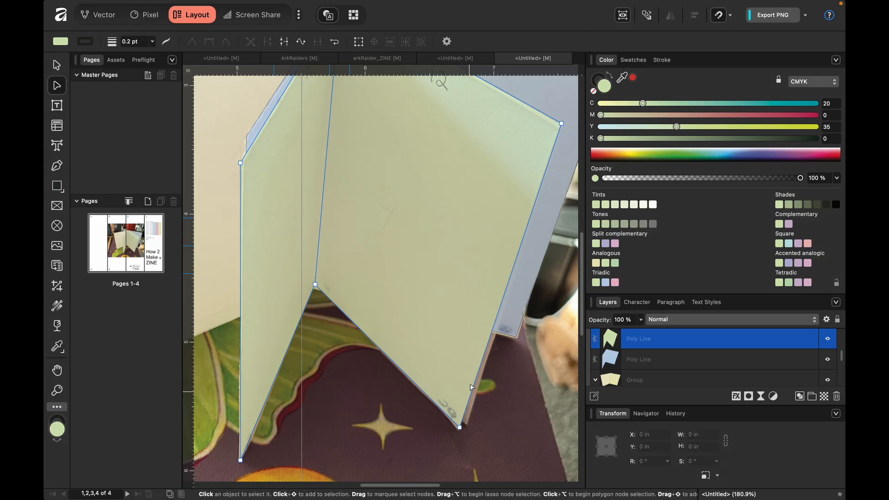
pyautogui.scroll(1, 479, 393)
pyautogui.scroll(5, 479, 393)
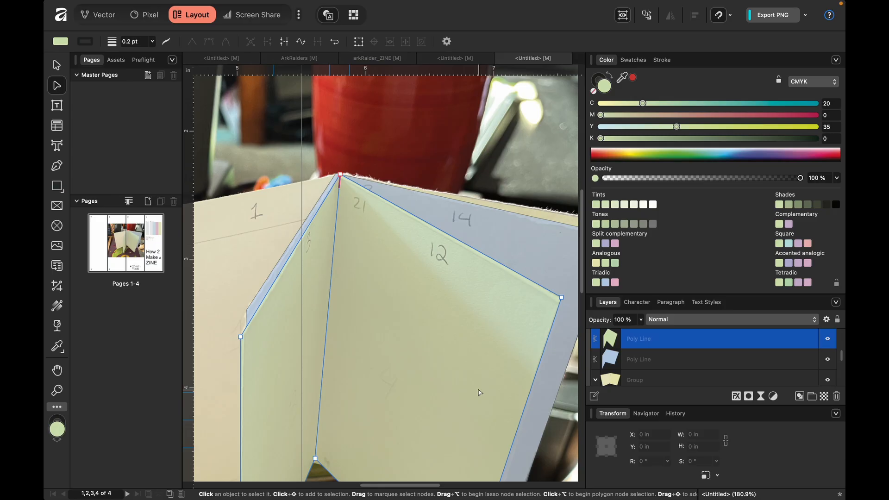
pyautogui.scroll(-6, 480, 392)
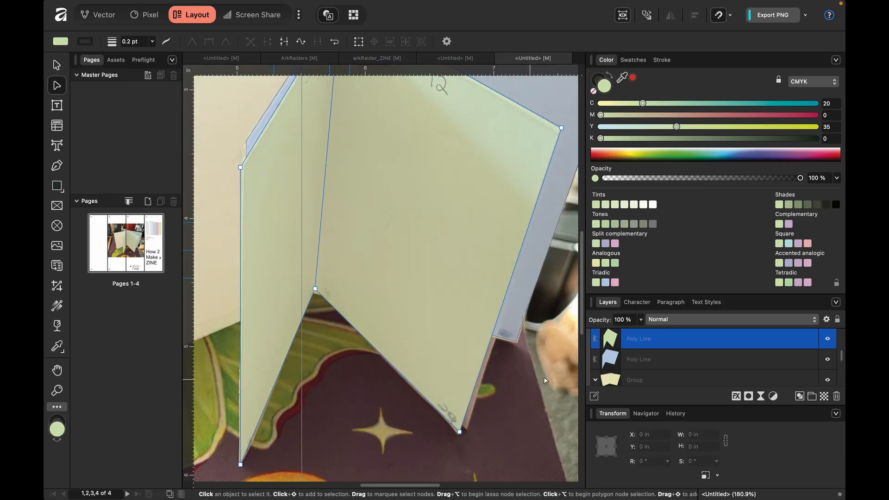
pyautogui.click(529, 378)
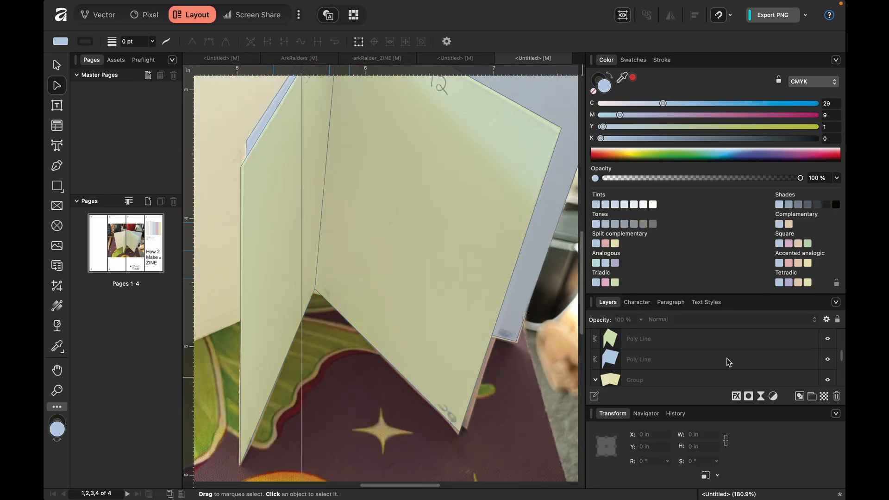
# Step: Hide the Picture Frame photo layer behind the traced booklet drawing
pyautogui.scroll(3, 726, 359)
pyautogui.click(828, 377)
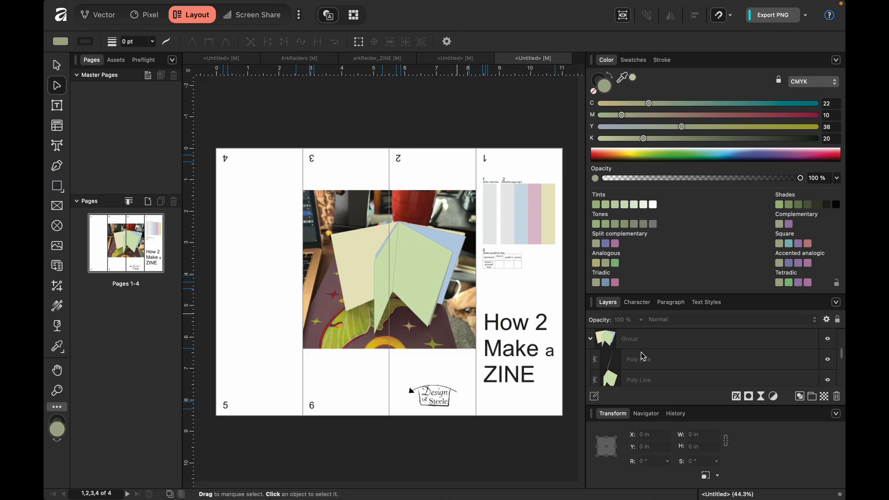
pyautogui.scroll(-3, 653, 353)
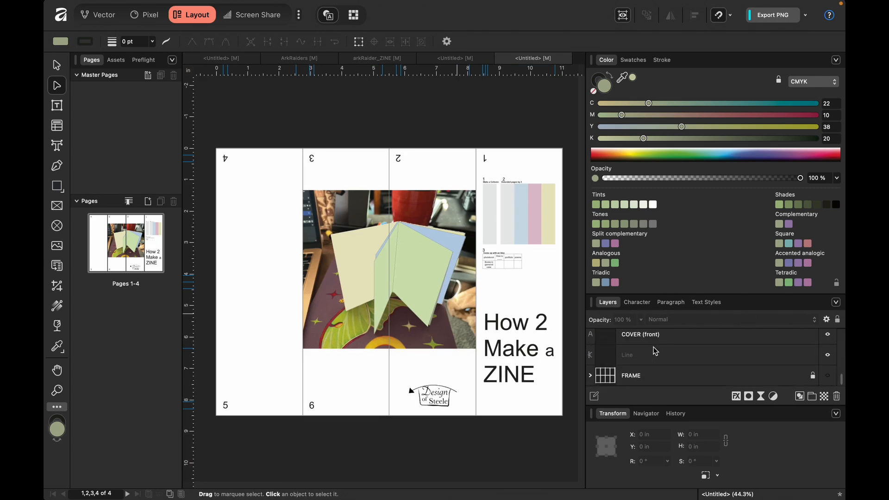
pyautogui.scroll(2, 659, 355)
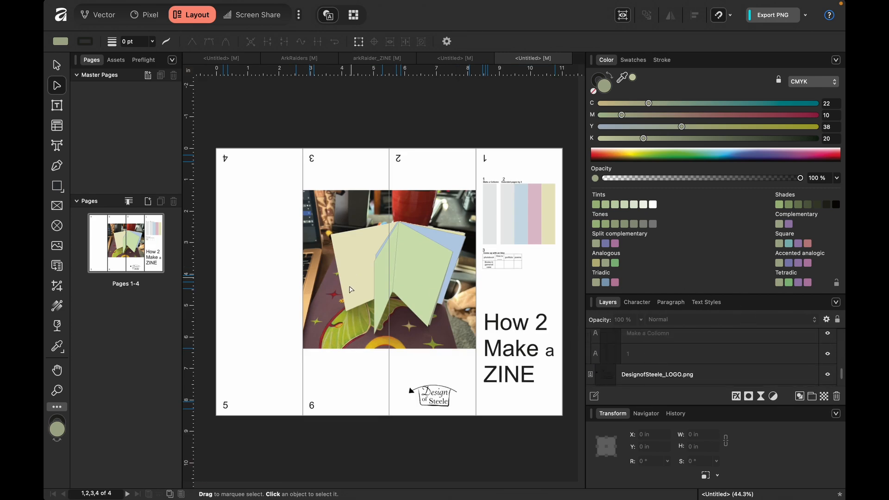
pyautogui.scroll(2, 787, 368)
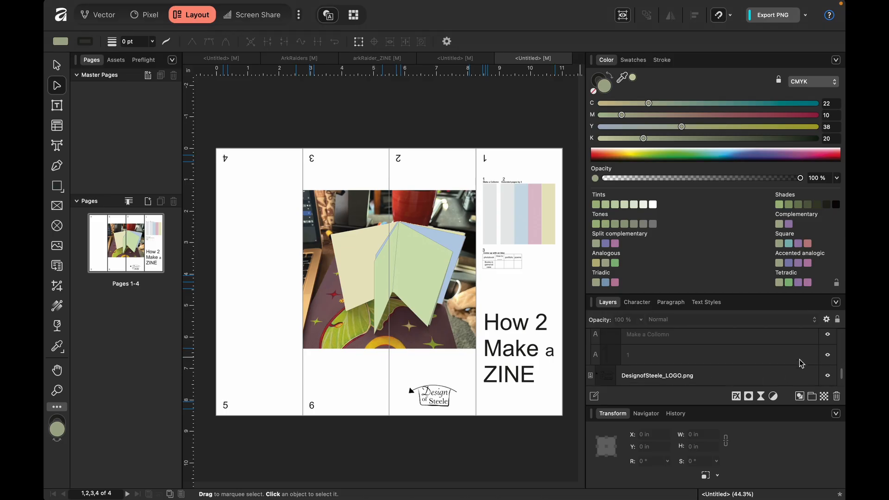
pyautogui.scroll(3, 801, 362)
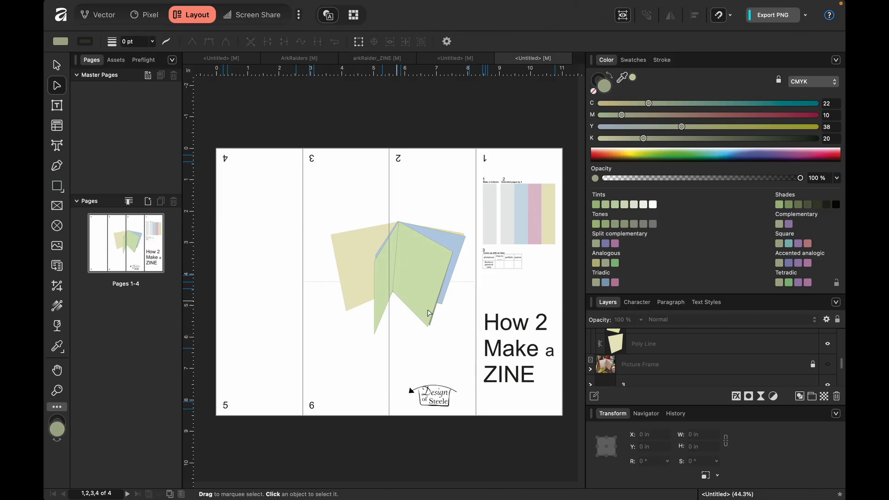
# Step: Scale the booklet drawing group down to about 1.14 by 0.95 in and place it near the bottom of page 6
pyautogui.click(60, 67)
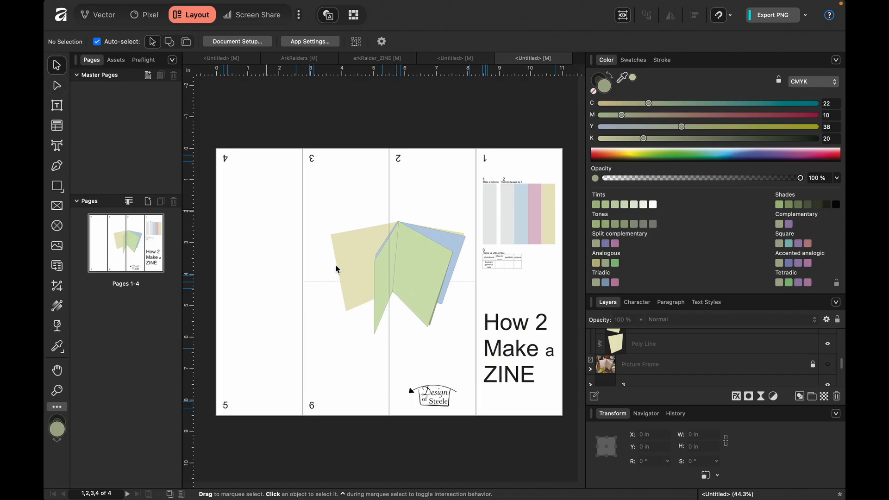
pyautogui.click(404, 286)
pyautogui.moveTo(465, 221); pyautogui.dragTo(346, 278)
pyautogui.moveTo(358, 325); pyautogui.dragTo(365, 390)
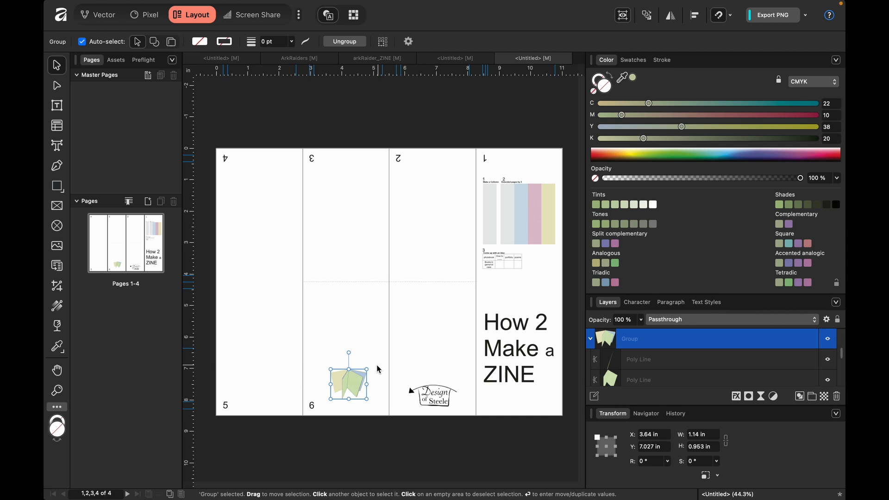
pyautogui.click(491, 256)
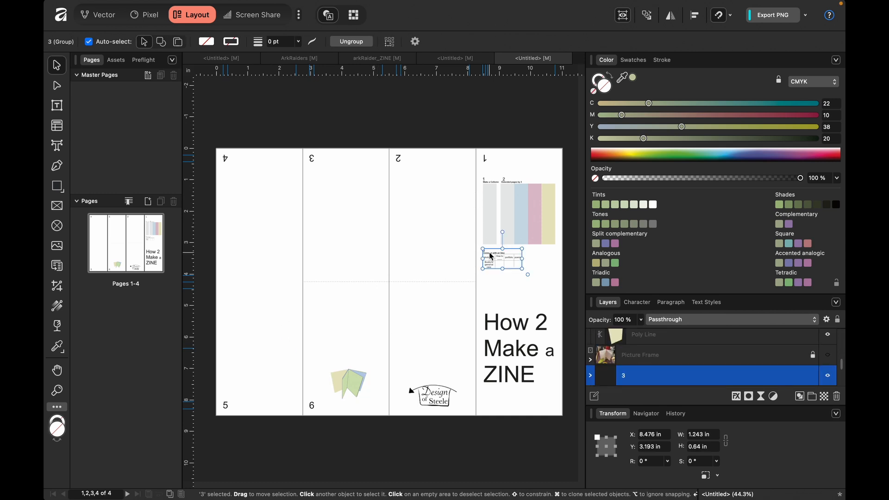
pyautogui.click(493, 185)
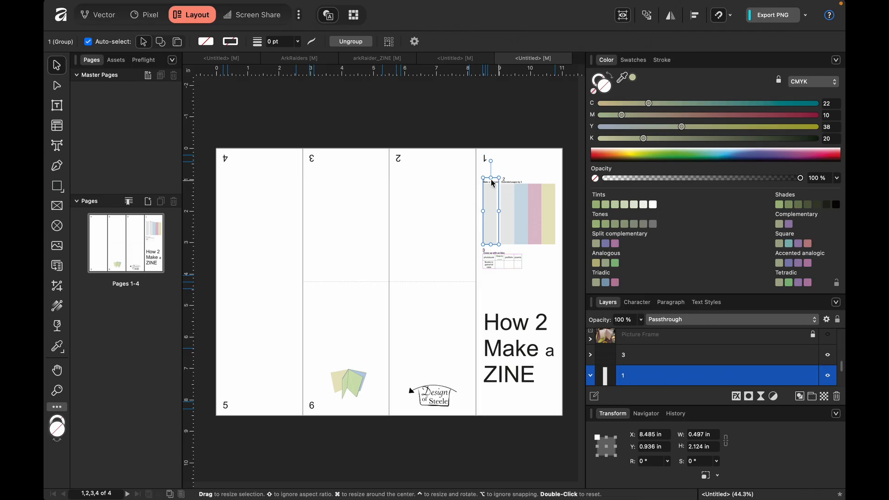
pyautogui.press('a')
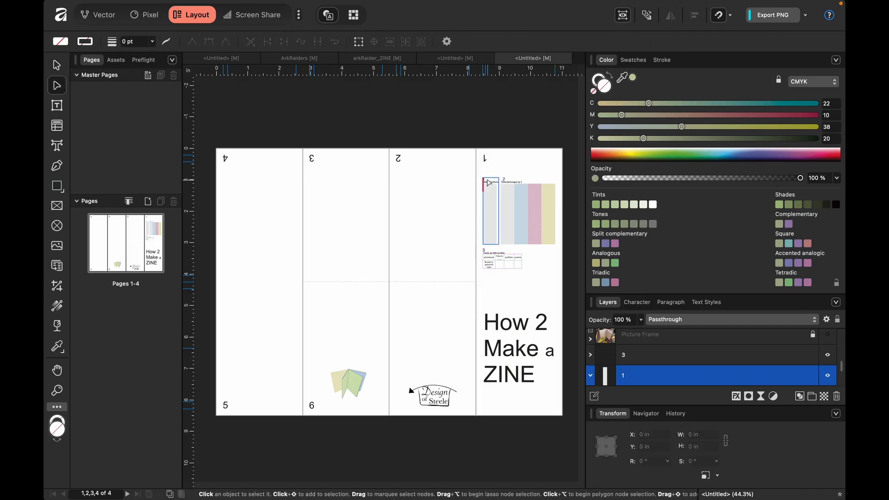
pyautogui.click(490, 182)
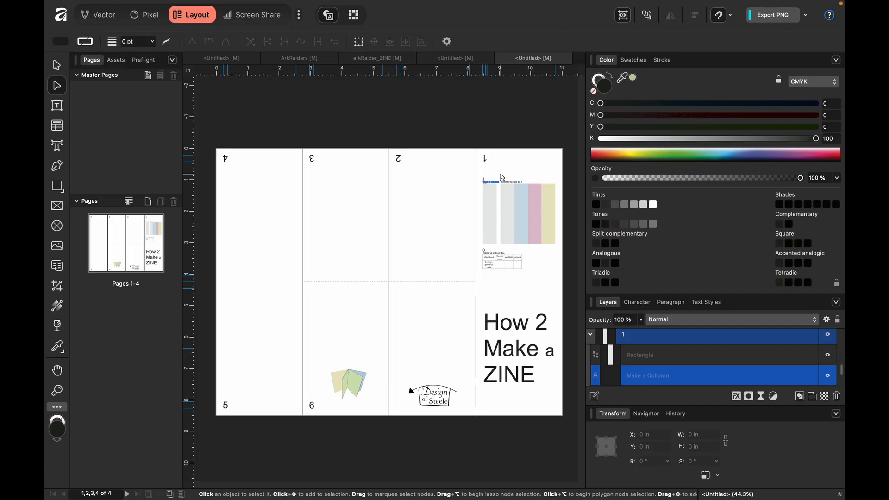
pyautogui.scroll(6, 501, 176)
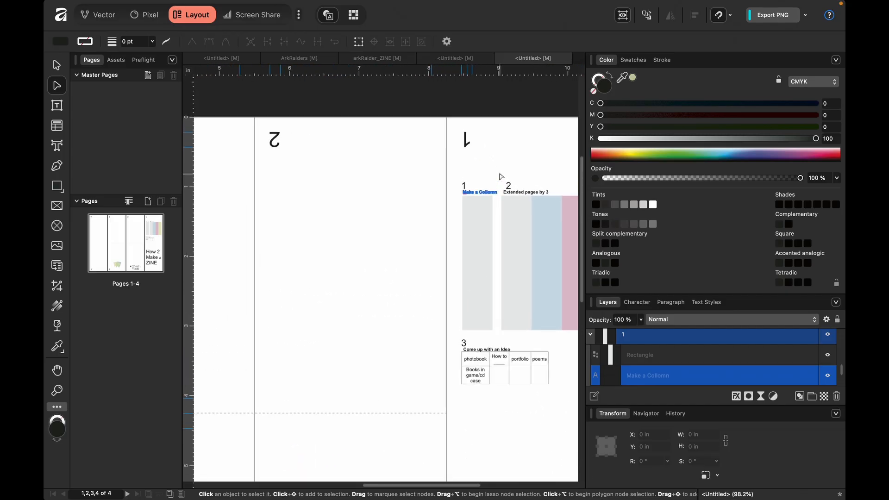
pyautogui.click(475, 236)
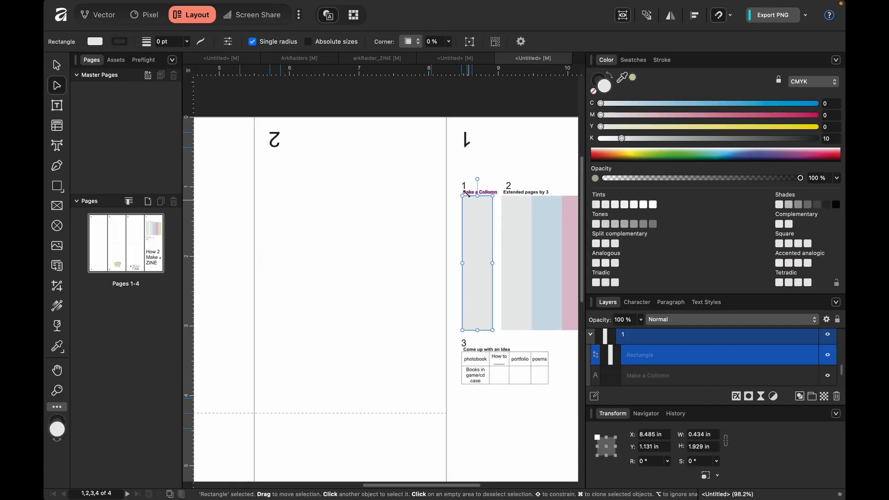
pyautogui.press('v')
pyautogui.click(466, 136)
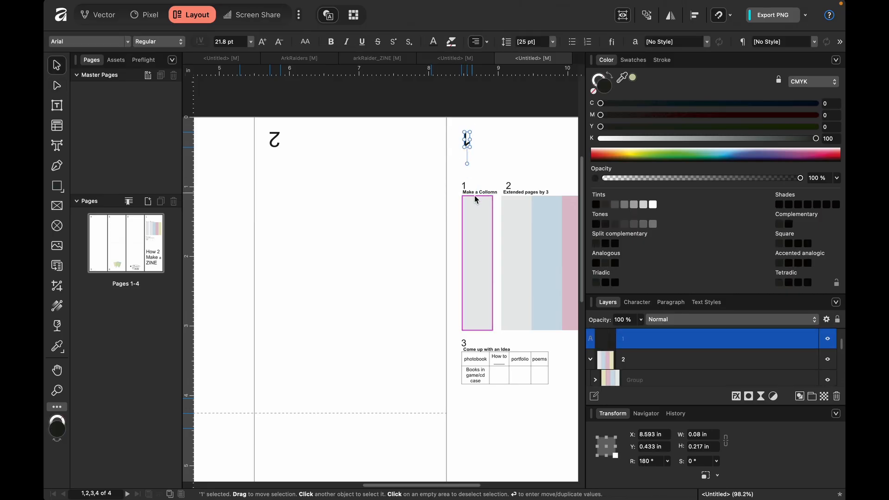
# Step: Duplicate the step 1 "Make a Collomn" group from page 1 and place the copy above the booklet drawing on page 6
pyautogui.click(472, 217)
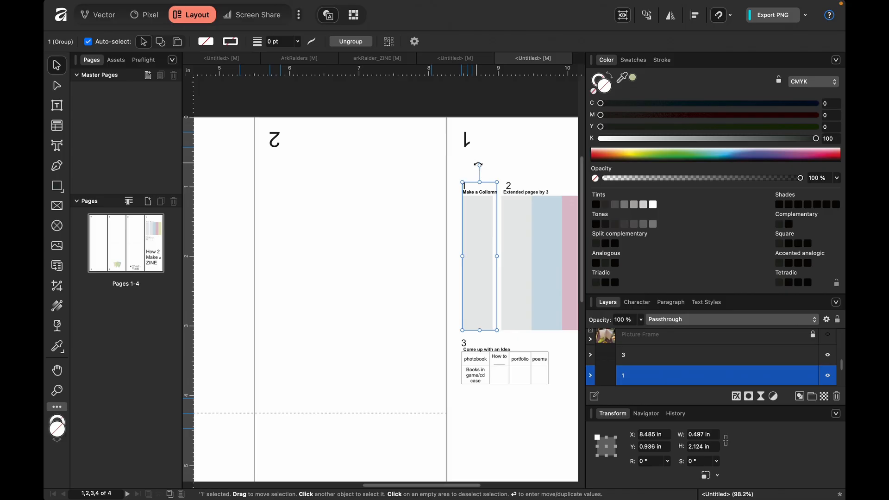
pyautogui.moveTo(474, 236); pyautogui.dragTo(345, 300)
pyautogui.scroll(-10, 344, 300)
pyautogui.scroll(5, 333, 195)
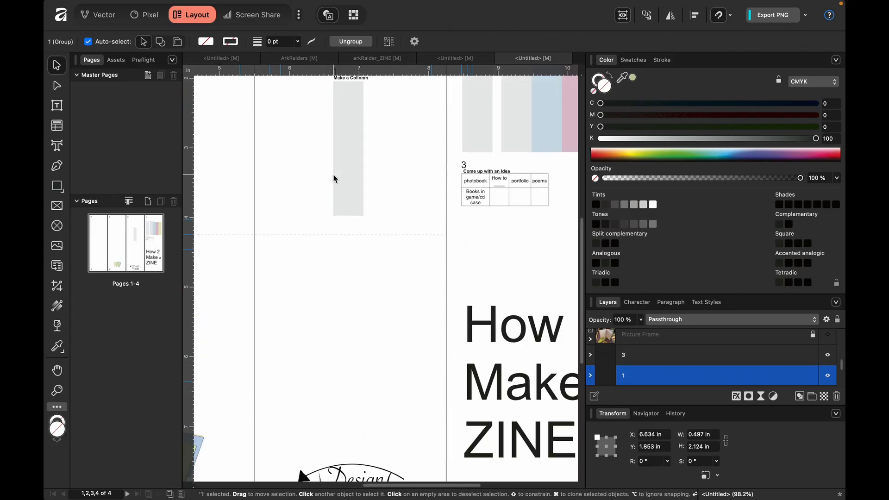
pyautogui.moveTo(348, 180); pyautogui.dragTo(244, 362)
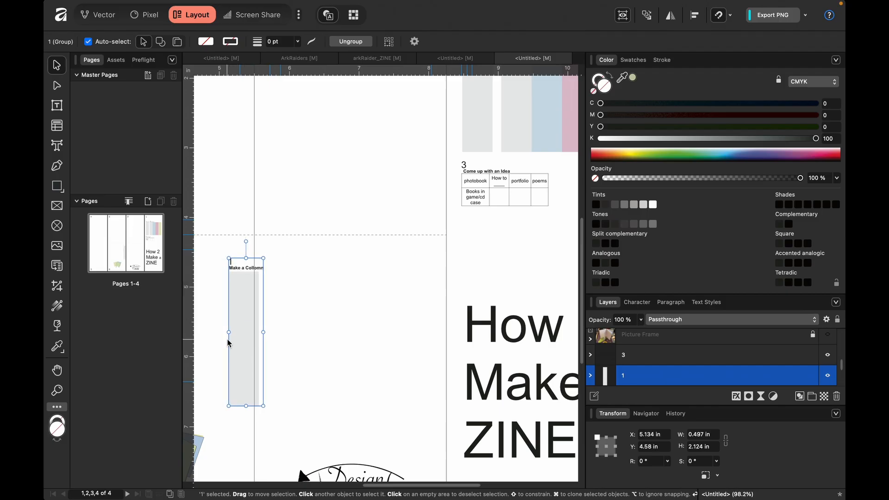
pyautogui.hscroll(-10, 227, 341)
pyautogui.scroll(-3, 227, 341)
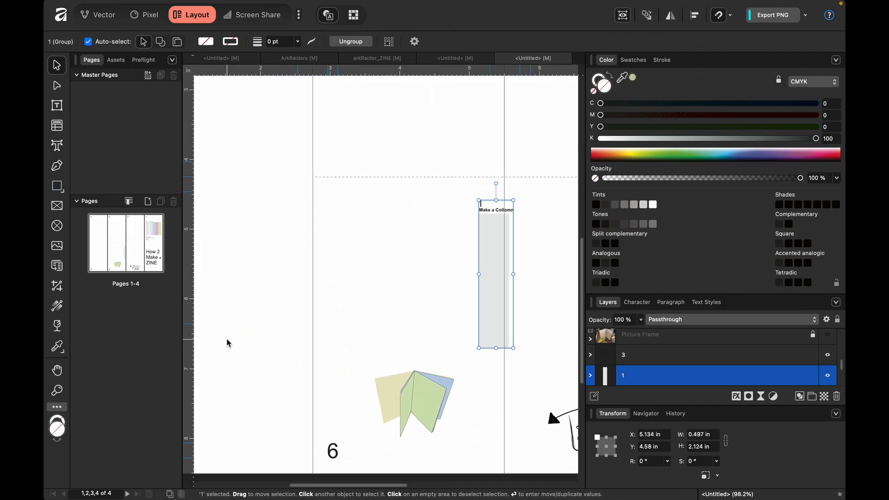
pyautogui.moveTo(492, 314); pyautogui.dragTo(368, 335)
# Step: Delete the grey rectangle from the copied group and move its number and heading down to just above the booklet drawing
pyautogui.doubleClick(369, 334)
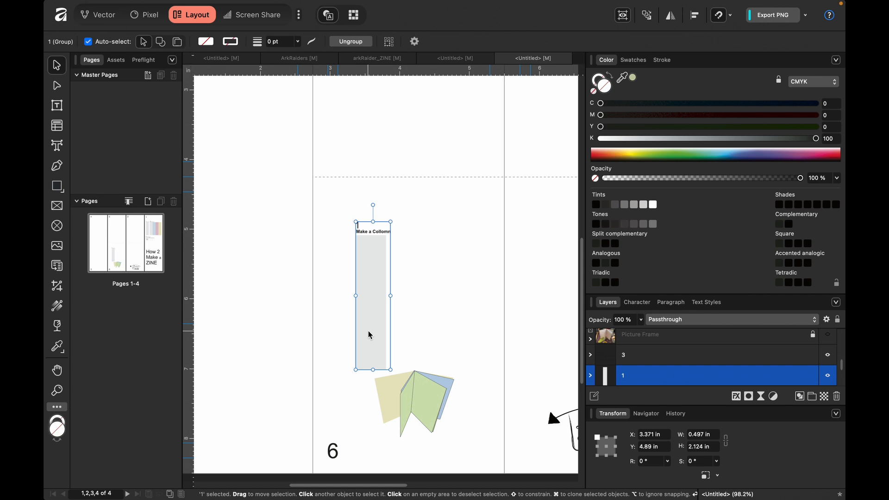
pyautogui.press('Delete')
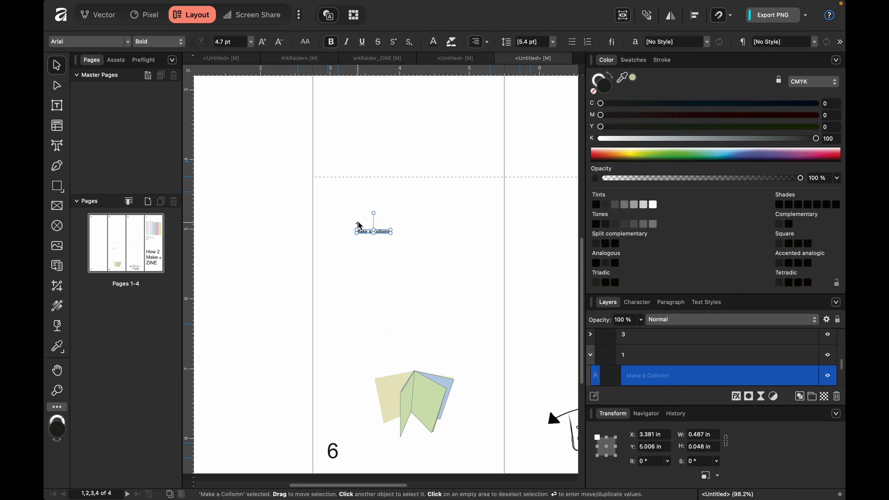
pyautogui.click(383, 233)
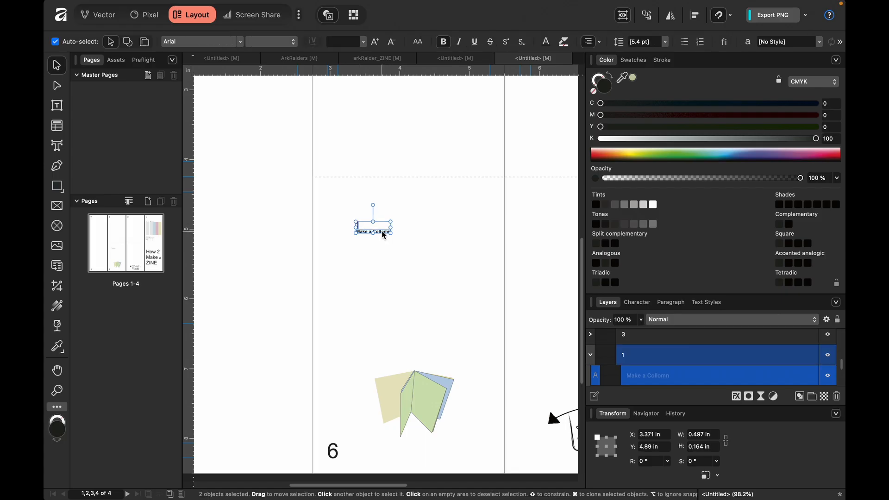
pyautogui.moveTo(383, 233); pyautogui.dragTo(387, 372)
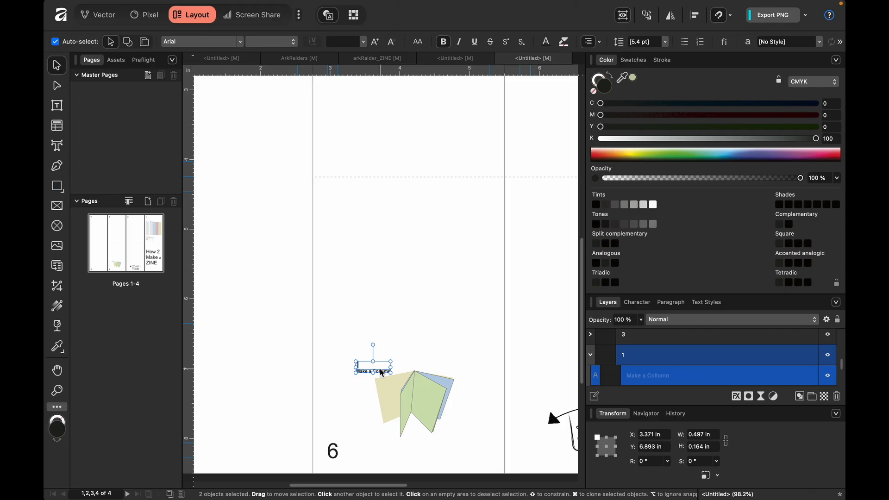
# Step: Replace the copied "Make a Collomn" heading text with "Assemble the ZINE"
pyautogui.scroll(5, 382, 372)
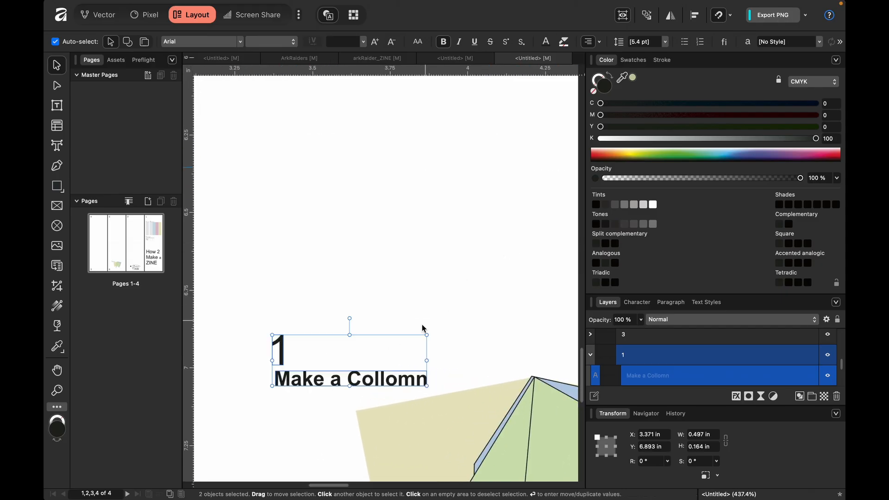
pyautogui.scroll(-4, 421, 328)
pyautogui.hscroll(-3, 420, 328)
pyautogui.tripleClick(413, 287)
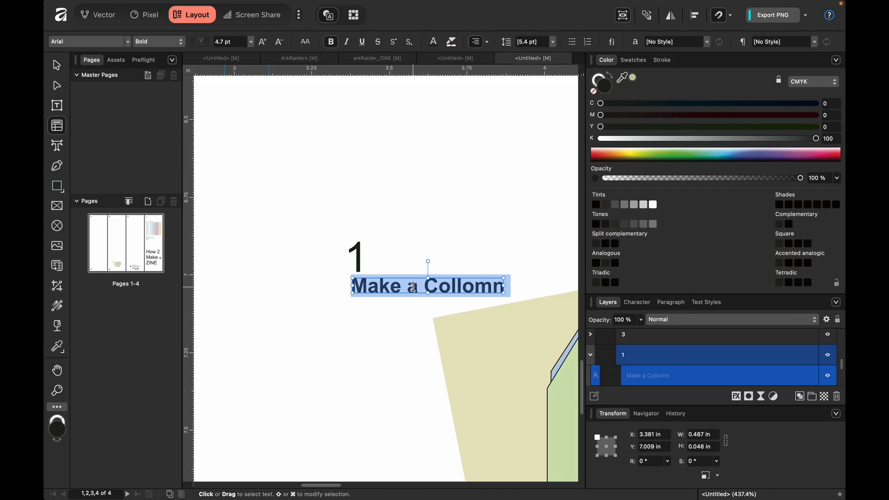
pyautogui.write('Ass')
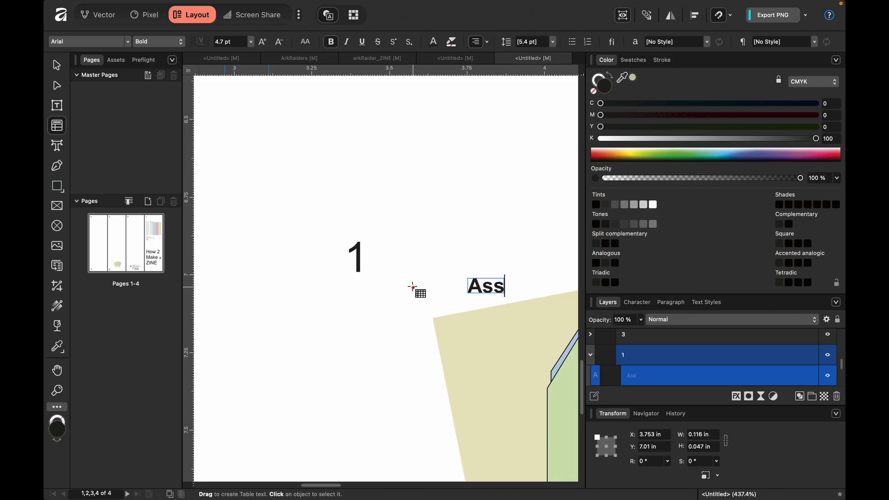
pyautogui.write('embl')
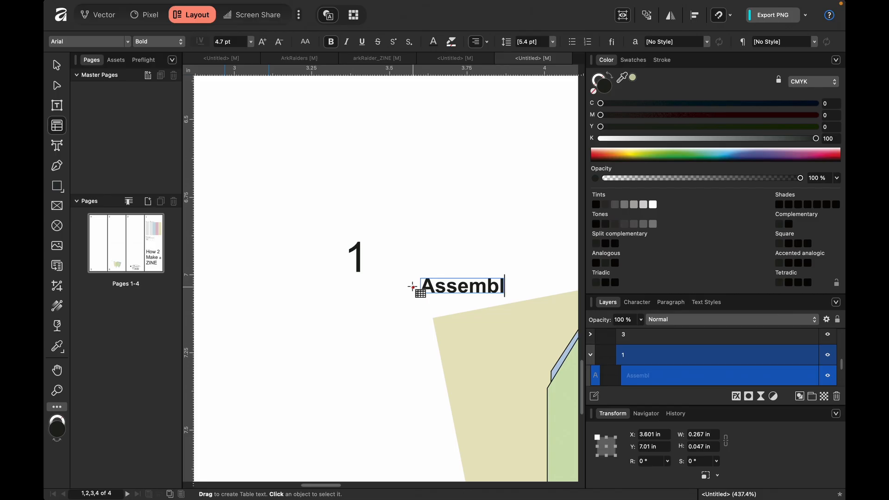
pyautogui.write('e the')
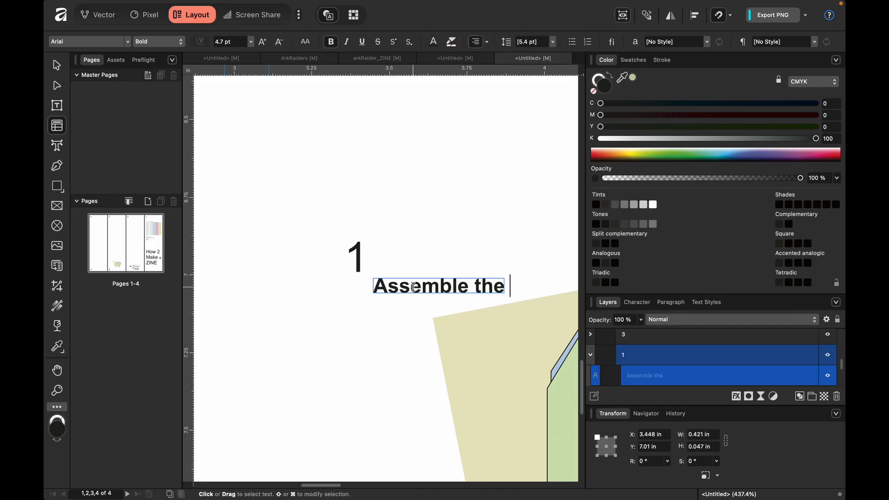
pyautogui.write(' ZINE')
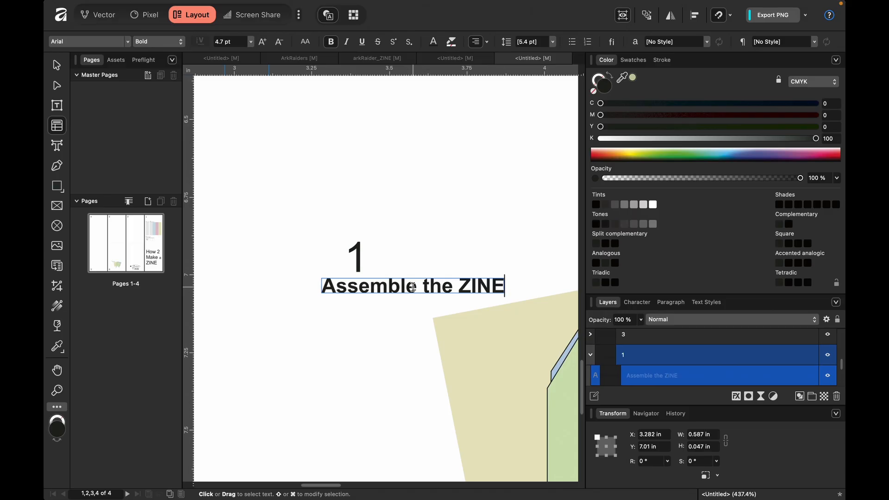
pyautogui.press('Escape')
# Step: Move the "Assemble the ZINE" heading sideways so it starts just beneath the number 1
pyautogui.click(57, 69)
pyautogui.moveTo(384, 291)
pyautogui.mouseDown()
pyautogui.moveTo(412, 292)
pyautogui.moveTo(384, 290)
pyautogui.mouseUp()
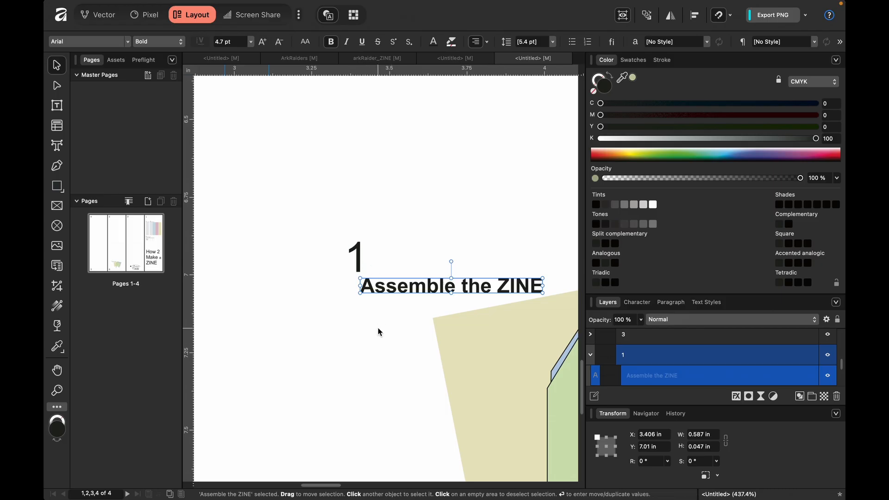
pyautogui.scroll(-5, 377, 328)
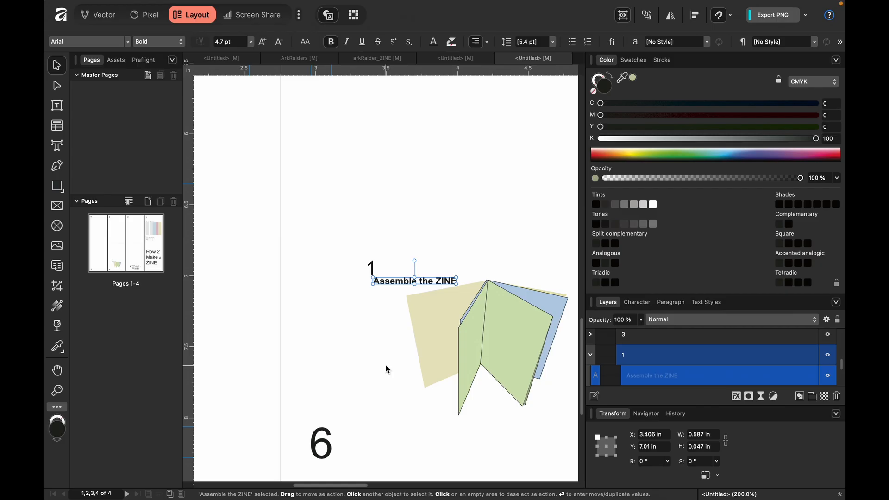
pyautogui.click(462, 424)
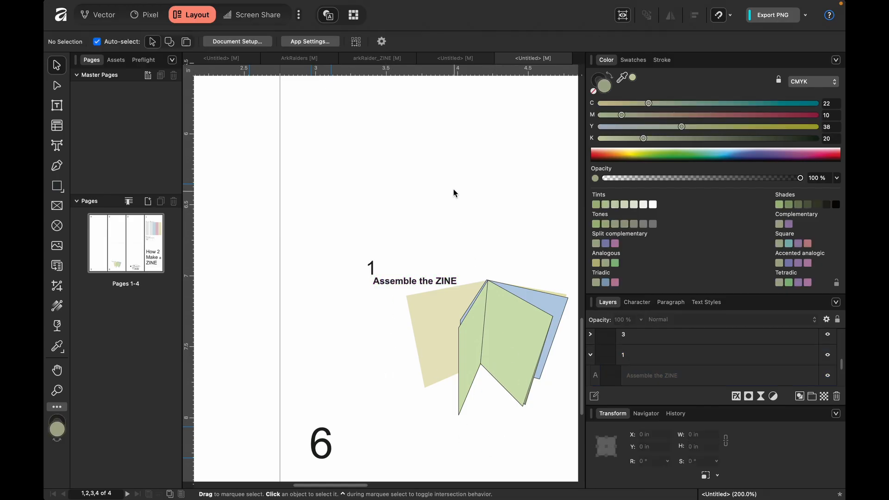
# Step: Try to group the "Assemble the ZINE" heading text with the booklet drawing
pyautogui.click(401, 283)
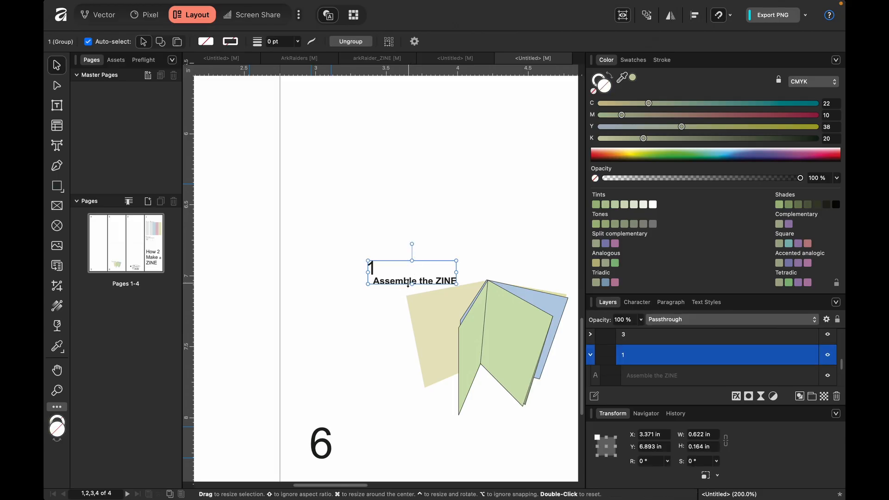
pyautogui.moveTo(415, 260); pyautogui.dragTo(413, 230)
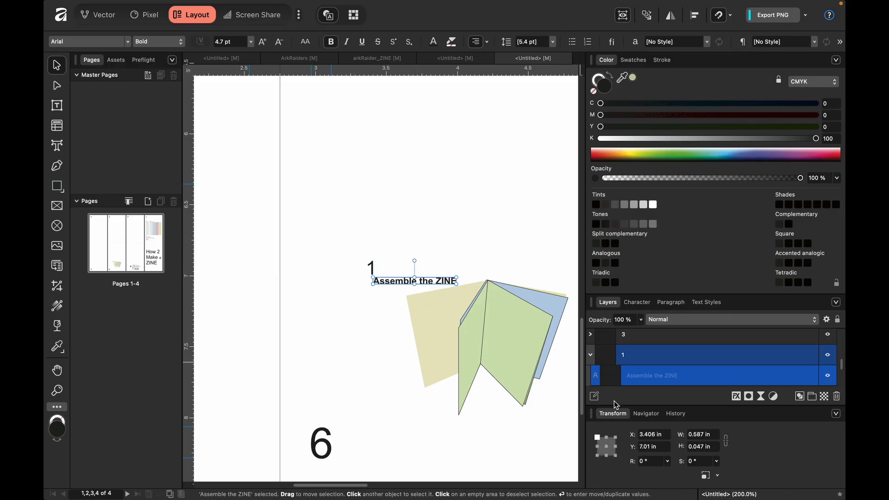
pyautogui.click(592, 355)
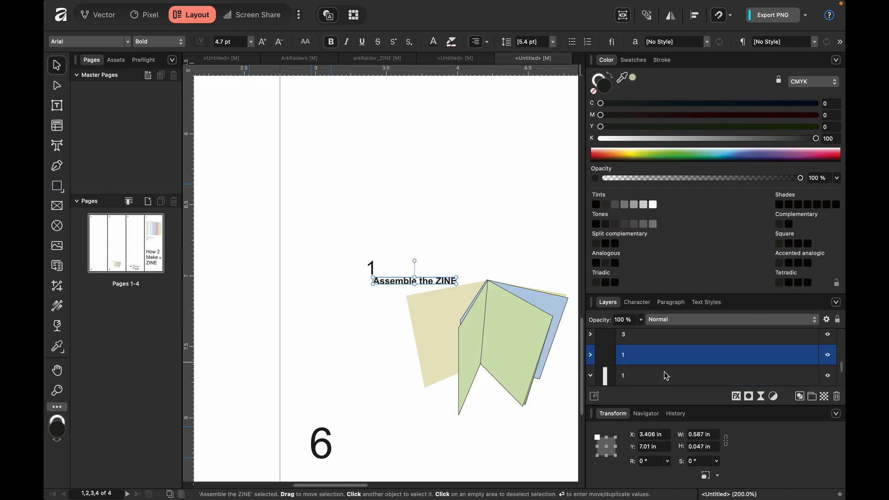
pyautogui.keyDown('shift'); pyautogui.click(434, 319); pyautogui.keyUp('shift')
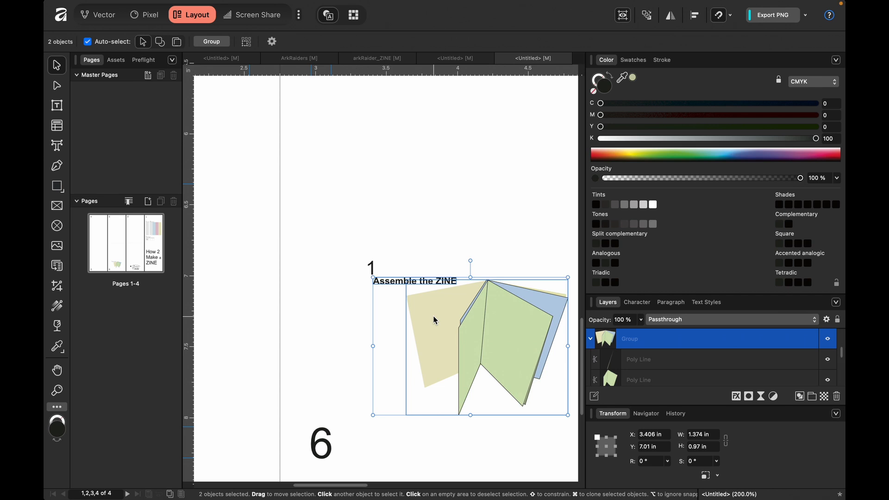
pyautogui.press('super+g')
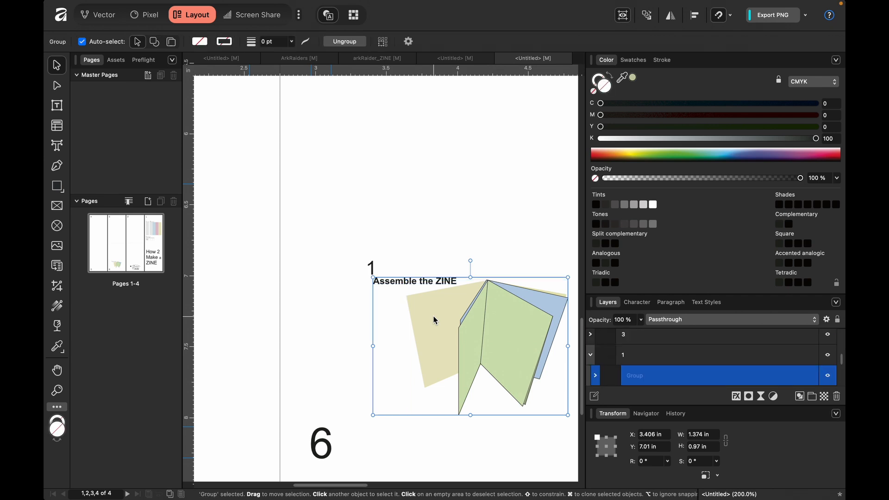
pyautogui.click(375, 272)
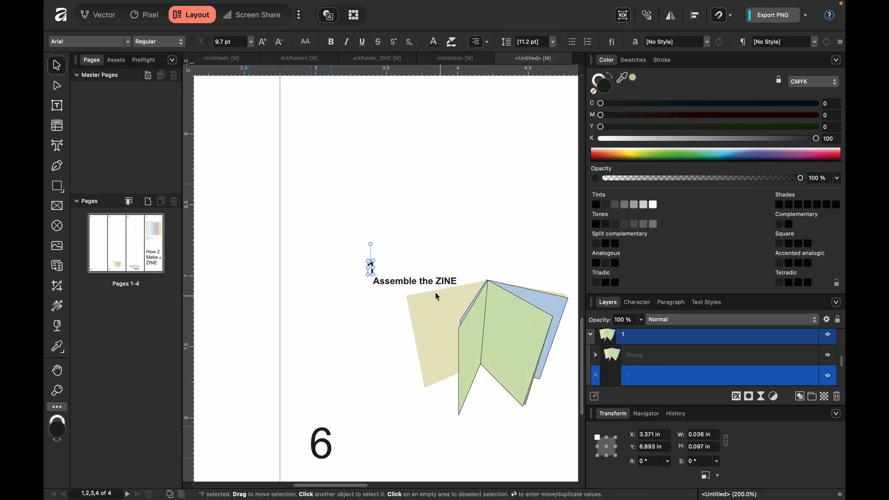
pyautogui.keyDown('shift'); pyautogui.click(409, 284); pyautogui.keyUp('shift')
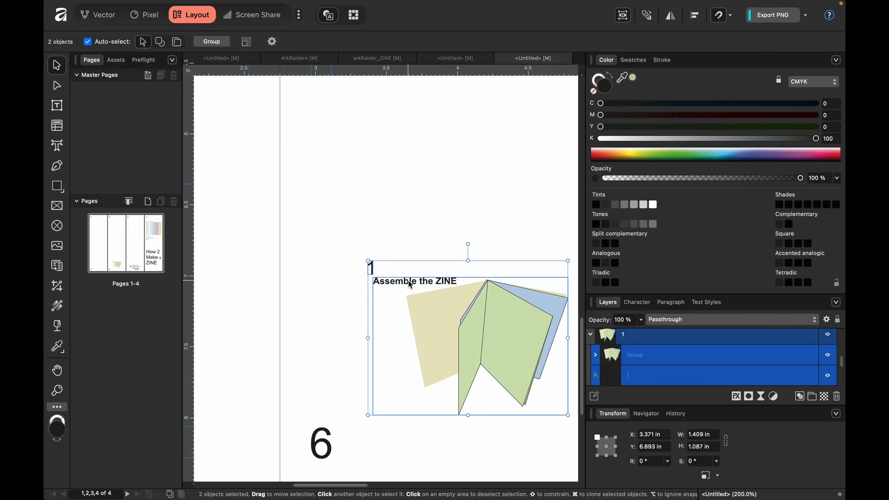
pyautogui.click(619, 372)
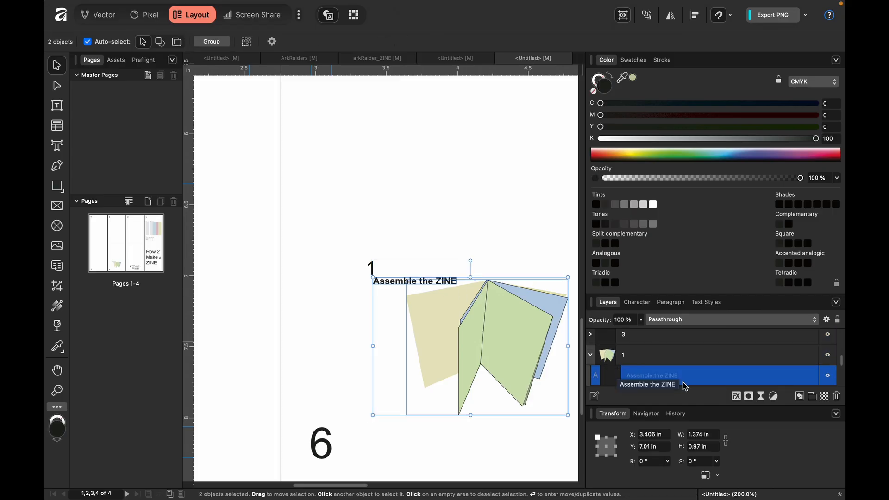
pyautogui.scroll(-1, 657, 384)
pyautogui.click(590, 350)
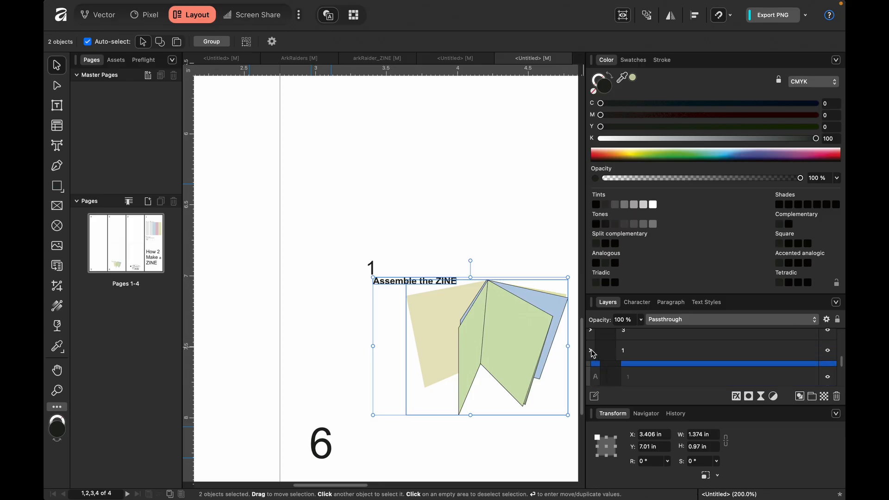
pyautogui.click(537, 262)
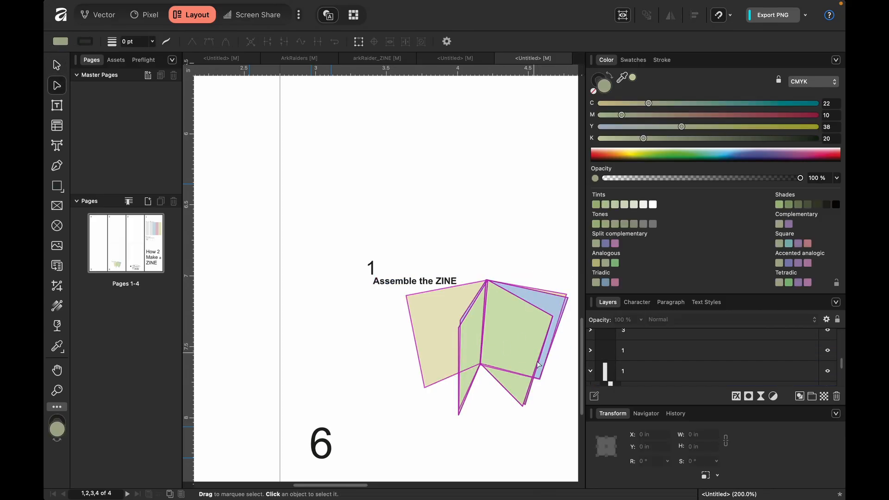
# Step: Group the booklet drawing together with the whole number-and-heading group on page 6
pyautogui.click(513, 337)
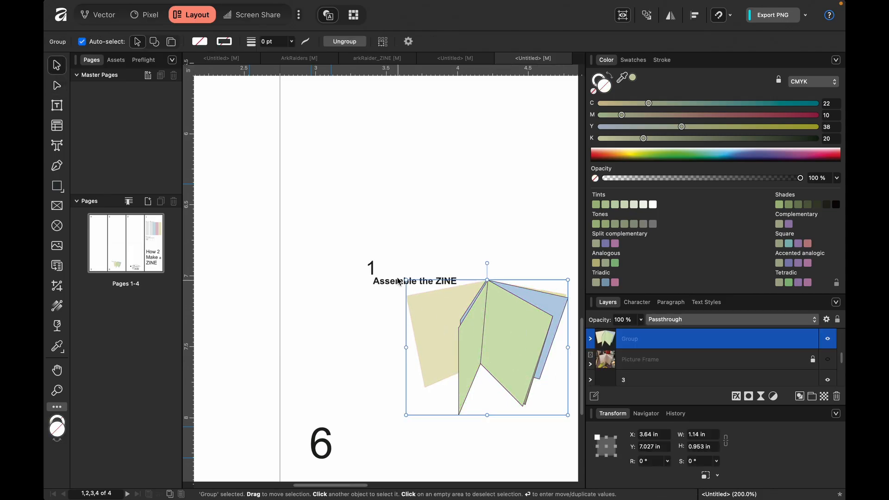
pyautogui.keyDown('shift'); pyautogui.click(377, 283); pyautogui.keyUp('shift')
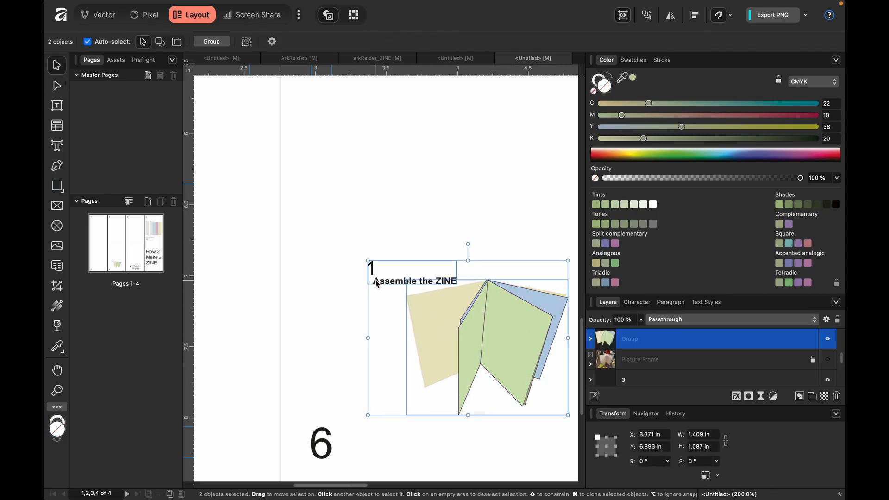
pyautogui.press('super+g')
# Step: Rename the nested number-and-heading group from "1" to "x" in the layer list
pyautogui.click(592, 381)
pyautogui.scroll(-2, 651, 352)
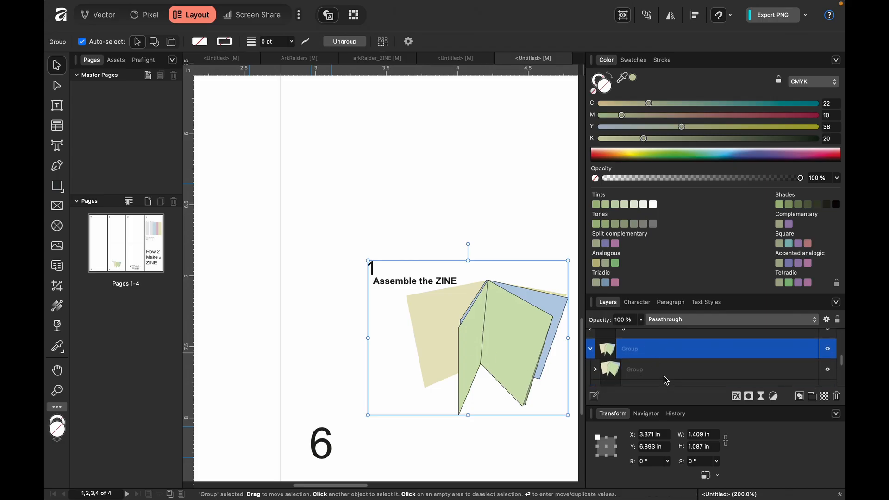
pyautogui.scroll(-2, 642, 377)
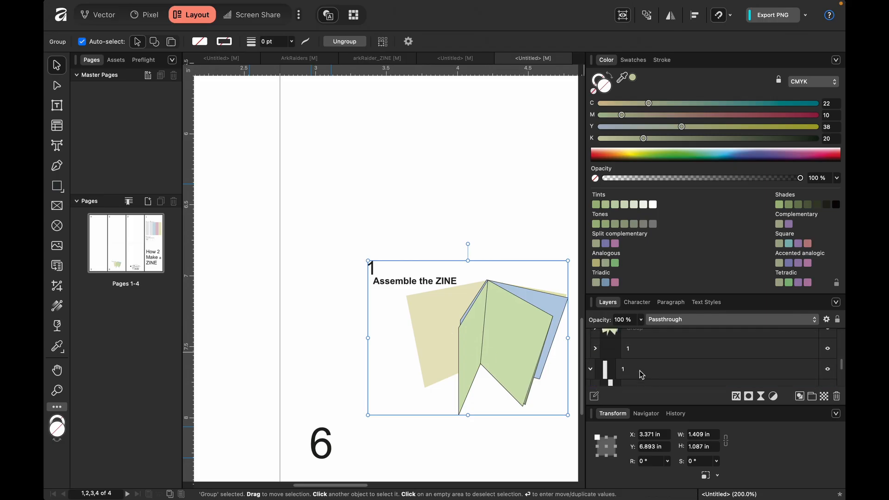
pyautogui.doubleClick(634, 354)
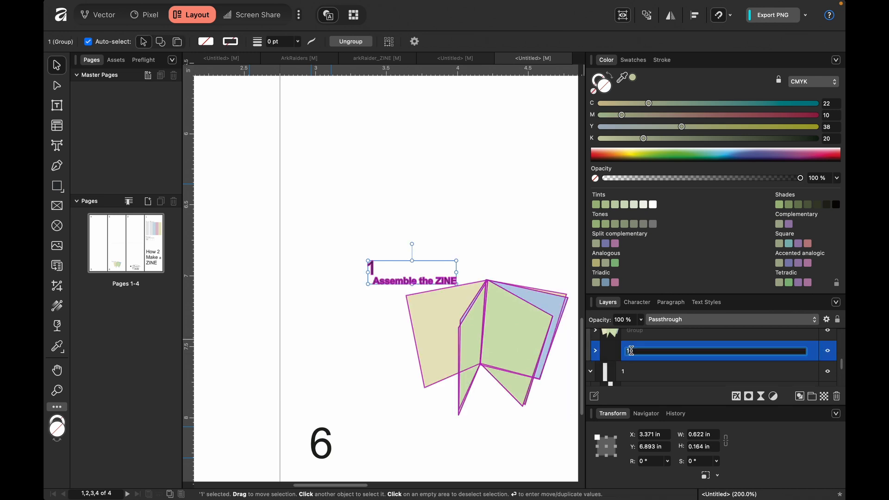
pyautogui.write('x')
pyautogui.click(497, 184)
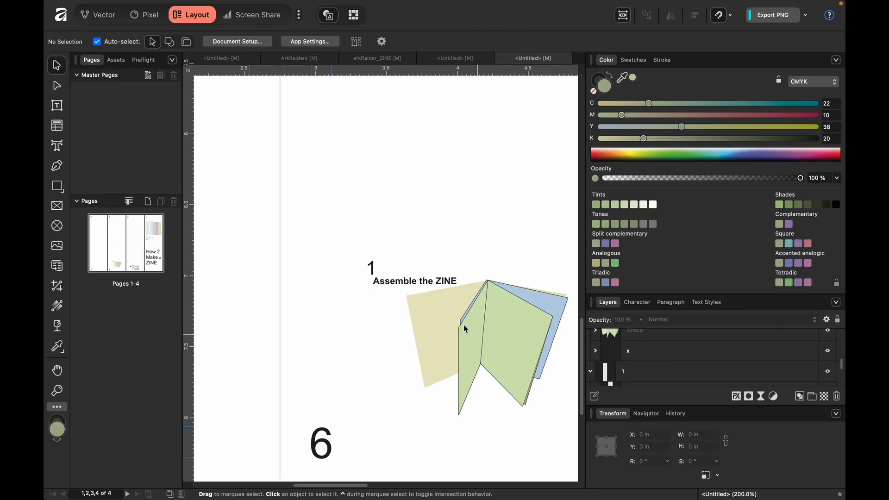
# Step: Move the "x" heading group above the booklet drawing in the layer order within their shared group
pyautogui.click(433, 285)
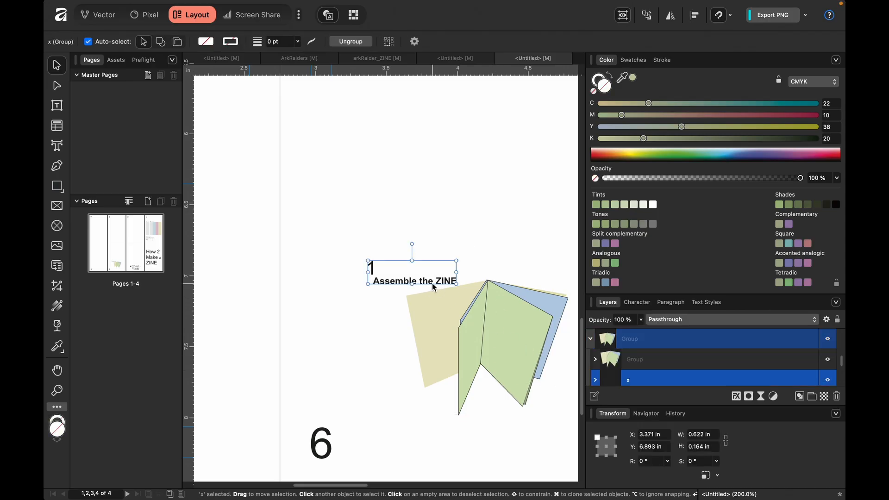
pyautogui.click(433, 285)
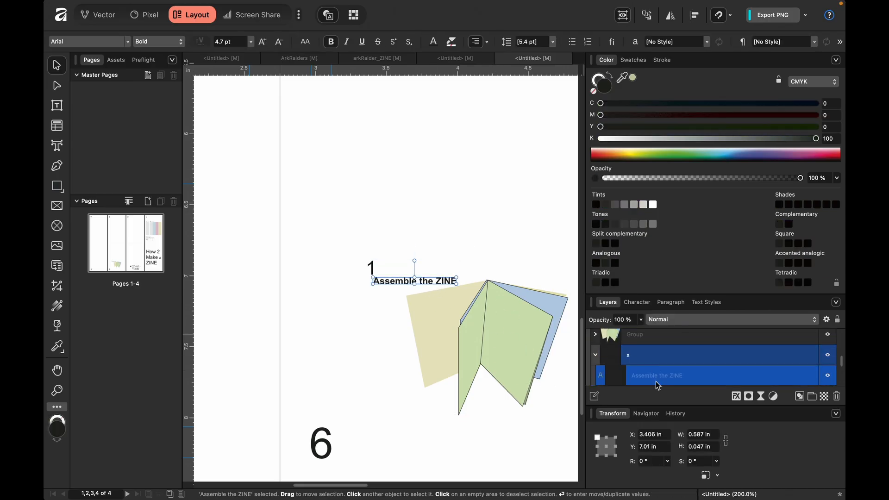
pyautogui.scroll(1, 650, 369)
pyautogui.click(654, 368)
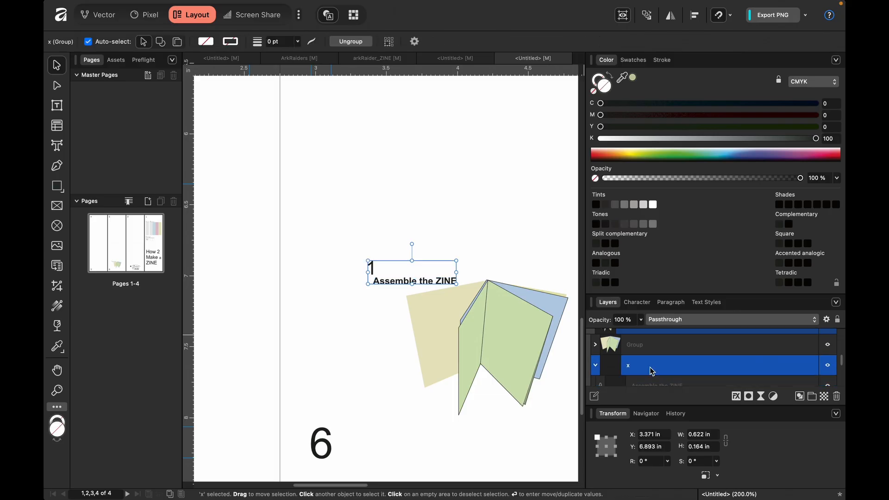
pyautogui.scroll(-1, 668, 340)
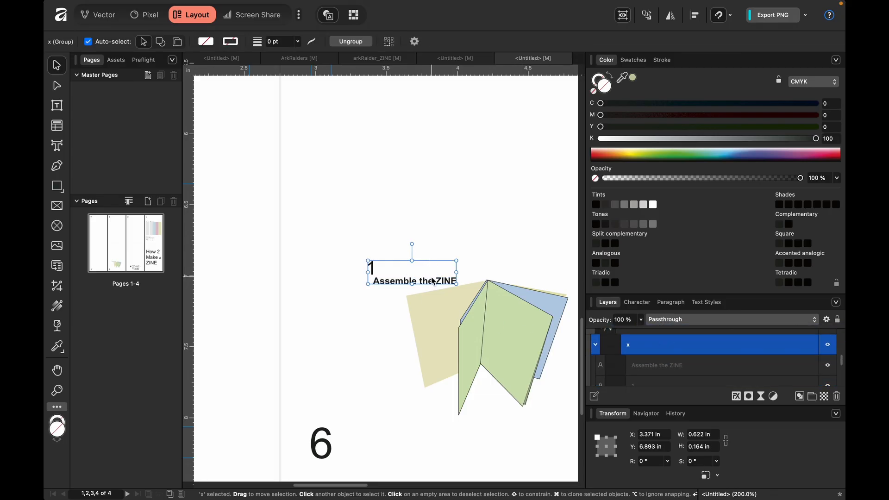
# Step: Move the "Assemble the ZINE" heading text down over the lower part of the booklet drawing
pyautogui.click(418, 280)
pyautogui.moveTo(415, 260)
pyautogui.mouseDown()
pyautogui.moveTo(391, 254)
pyautogui.moveTo(423, 264)
pyautogui.moveTo(419, 249)
pyautogui.mouseUp()
pyautogui.doubleClick(419, 249)
pyautogui.moveTo(418, 280); pyautogui.dragTo(499, 397)
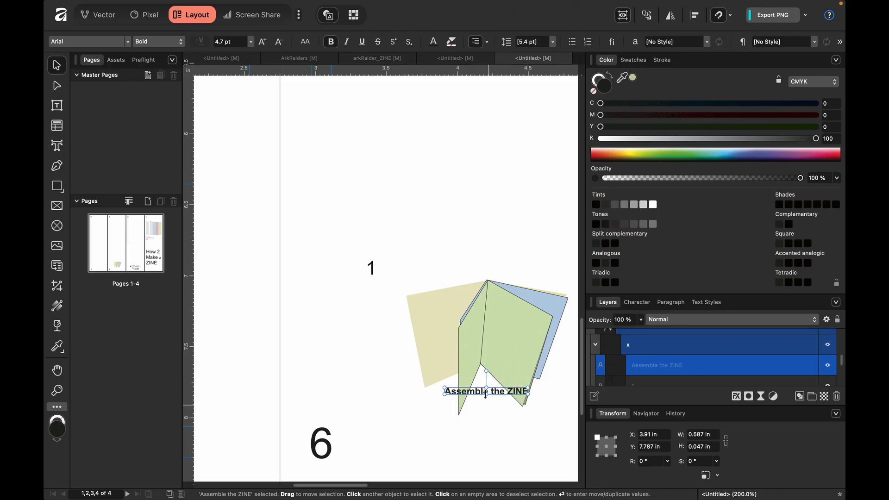
# Step: Enlarge the "Assemble the ZINE" heading proportionally and stretch it wider across the base of the booklet drawing
pyautogui.scroll(5, 483, 385)
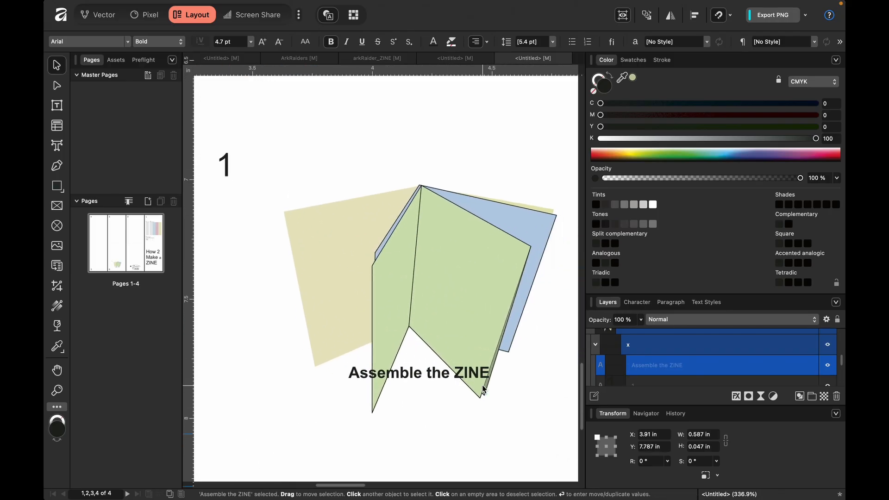
pyautogui.moveTo(341, 360); pyautogui.dragTo(308, 337)
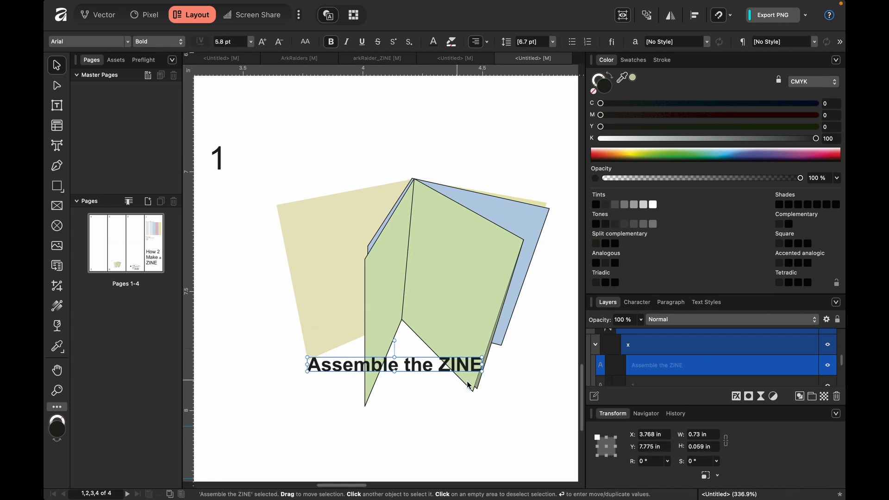
pyautogui.moveTo(482, 357); pyautogui.dragTo(499, 356)
pyautogui.click(512, 406)
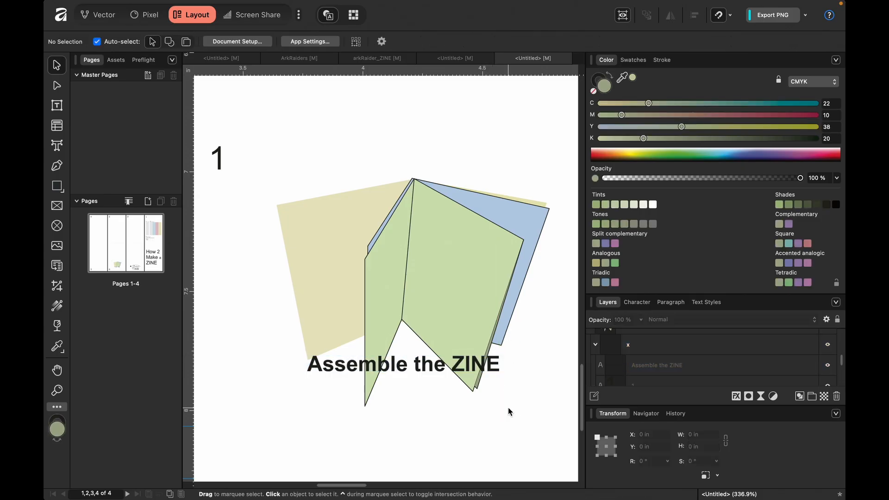
# Step: Lower the opacity of the booklet drawing group to 65 %, leaving out the heading
pyautogui.click(462, 287)
pyautogui.doubleClick(468, 260)
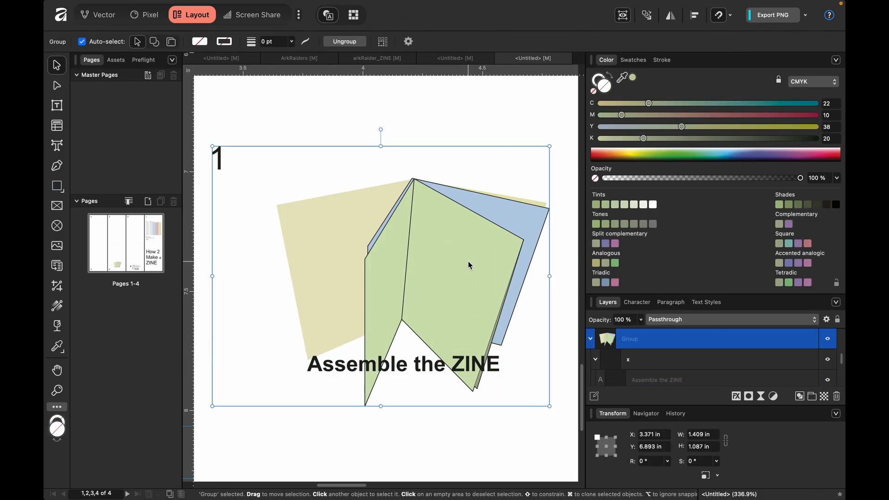
pyautogui.click(641, 320)
pyautogui.moveTo(626, 332); pyautogui.dragTo(611, 341)
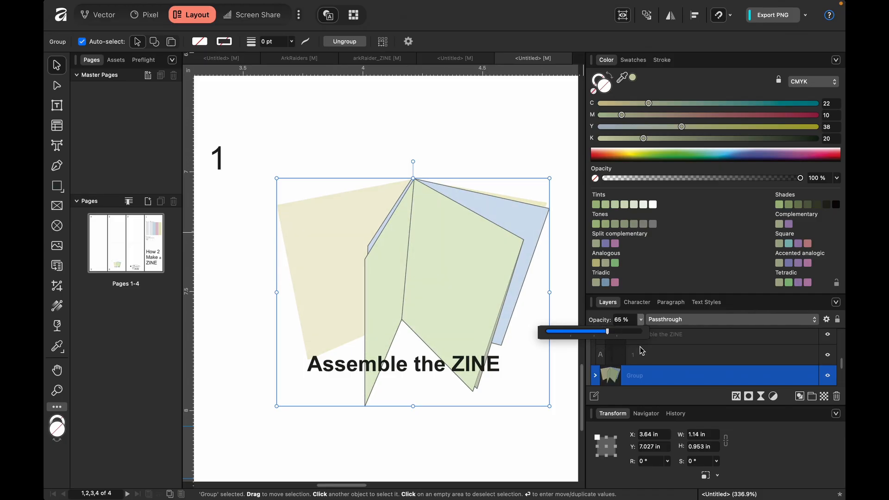
# Step: Move the "Assemble the ZINE" heading up across the middle of the booklet drawing
pyautogui.click(405, 137)
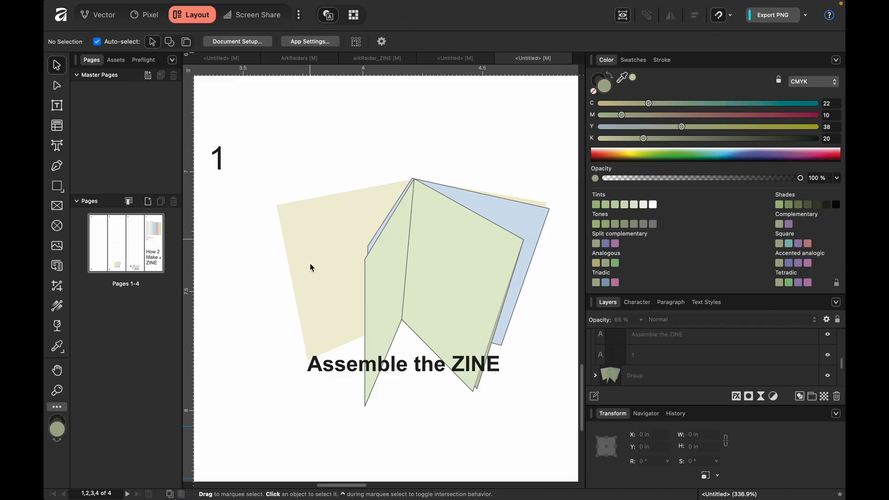
pyautogui.click(423, 365)
pyautogui.doubleClick(422, 368)
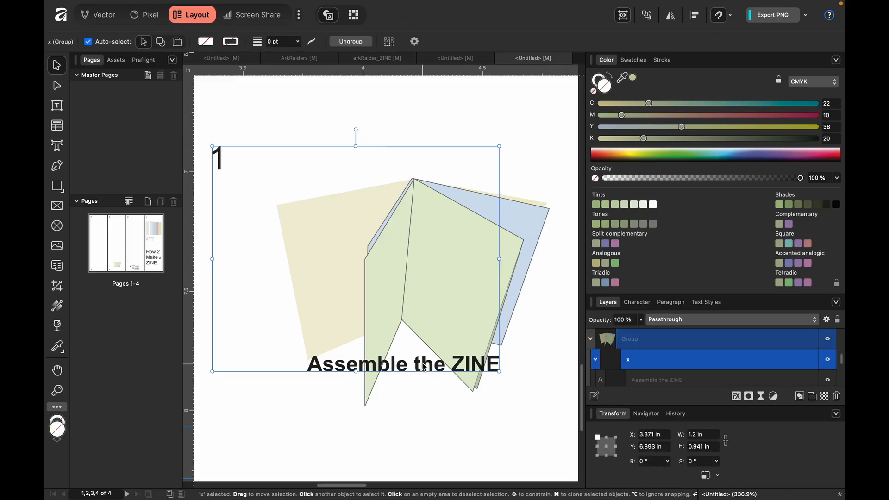
pyautogui.doubleClick(424, 367)
pyautogui.moveTo(424, 367); pyautogui.dragTo(429, 278)
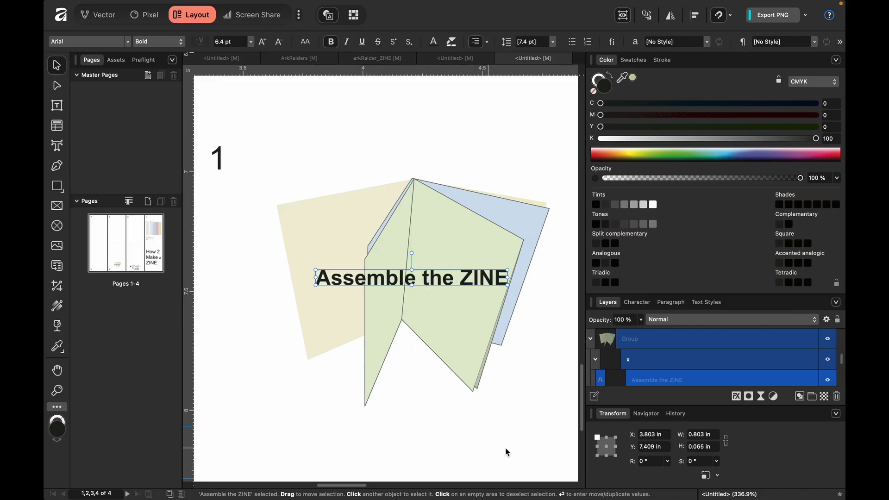
pyautogui.click(530, 417)
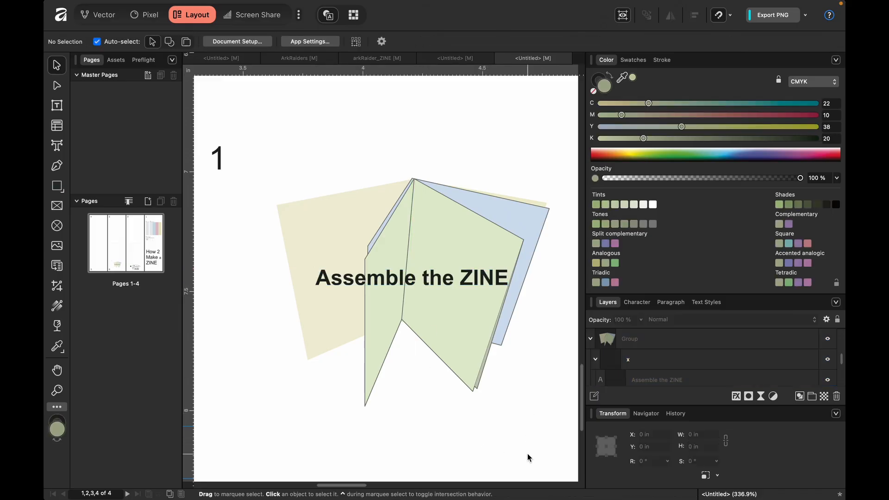
# Step: Enlarge the whole "Assemble the ZINE" group with its step number and booklet drawing to span most of page 6's width
pyautogui.press('super+1')
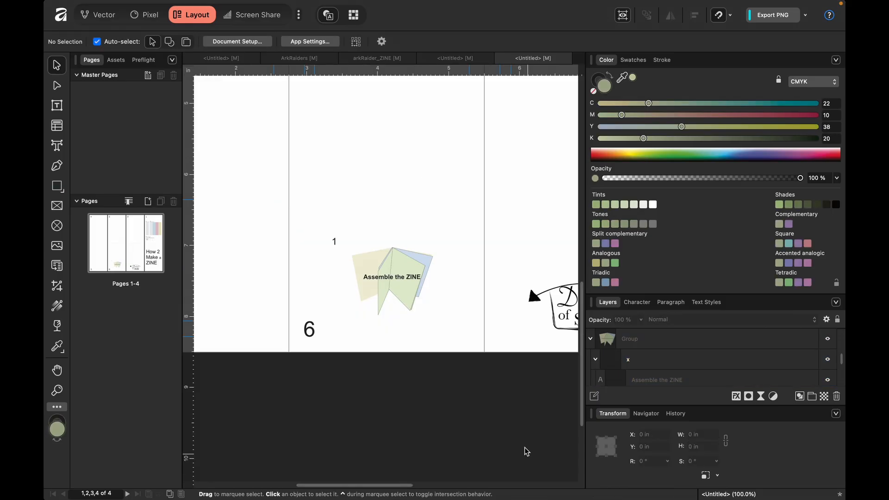
pyautogui.click(337, 246)
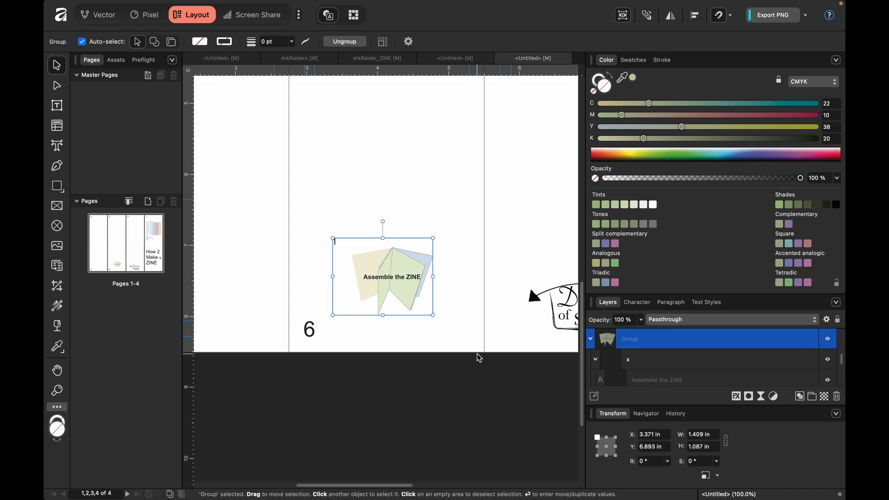
pyautogui.moveTo(332, 237); pyautogui.dragTo(307, 208)
pyautogui.moveTo(433, 215); pyautogui.dragTo(471, 187)
pyautogui.click(471, 367)
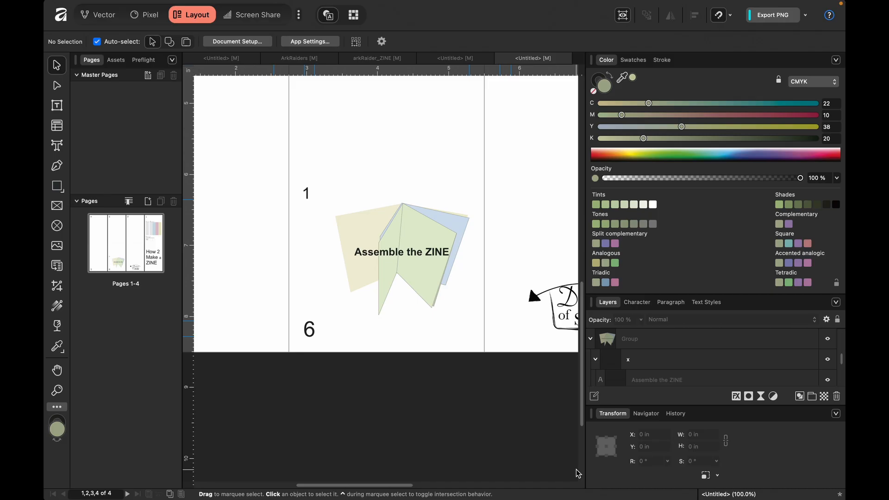
# Step: Move the "Make a Collomn" and "Extended pages by 3" step groups together from page 1 to just below the page 2 number
pyautogui.scroll(10, 577, 473)
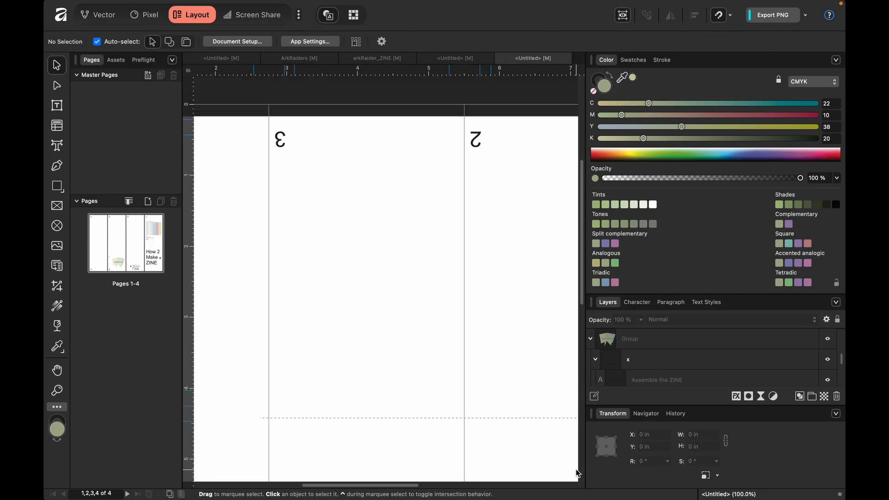
pyautogui.hscroll(5, 578, 473)
pyautogui.hscroll(6, 578, 473)
pyautogui.scroll(-2, 577, 473)
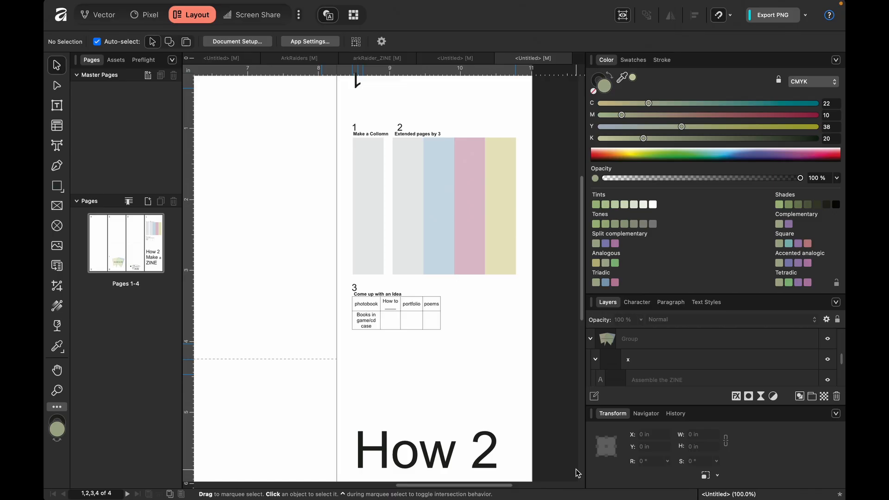
pyautogui.click(463, 234)
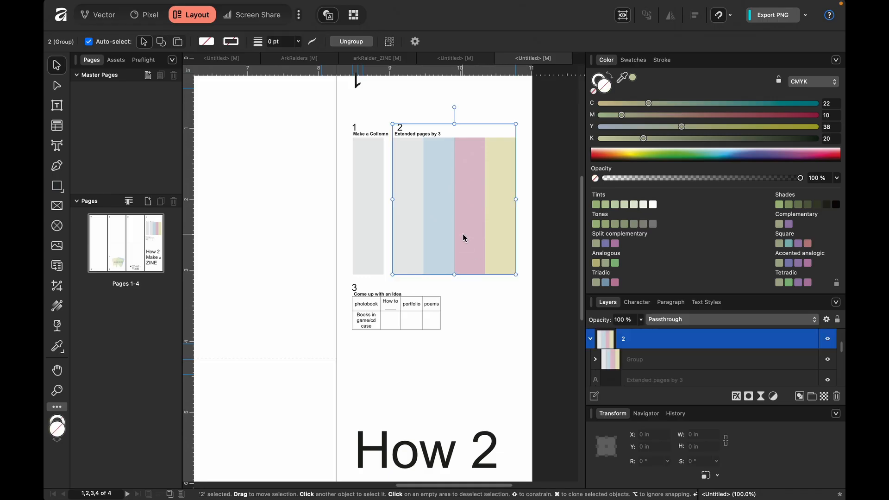
pyautogui.keyDown('shift'); pyautogui.click(375, 217); pyautogui.keyUp('shift')
pyautogui.hscroll(-3, 377, 216)
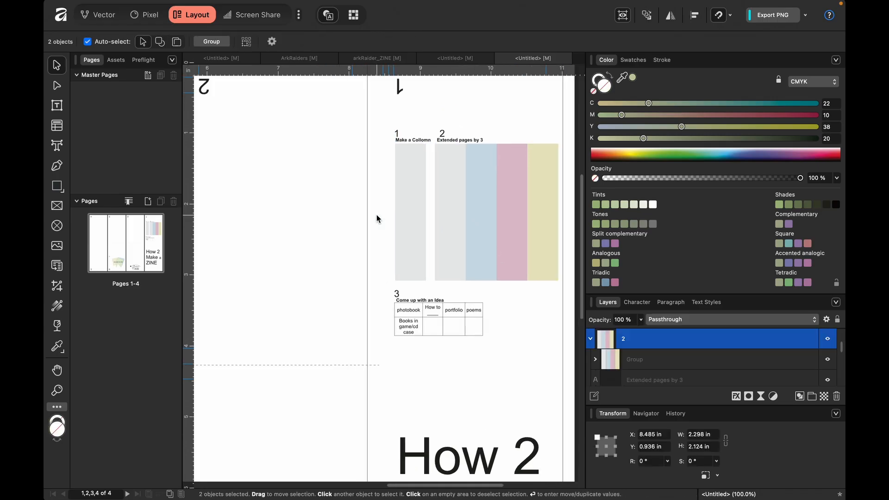
pyautogui.scroll(-3, 376, 218)
pyautogui.moveTo(461, 220); pyautogui.dragTo(343, 193)
pyautogui.click(565, 258)
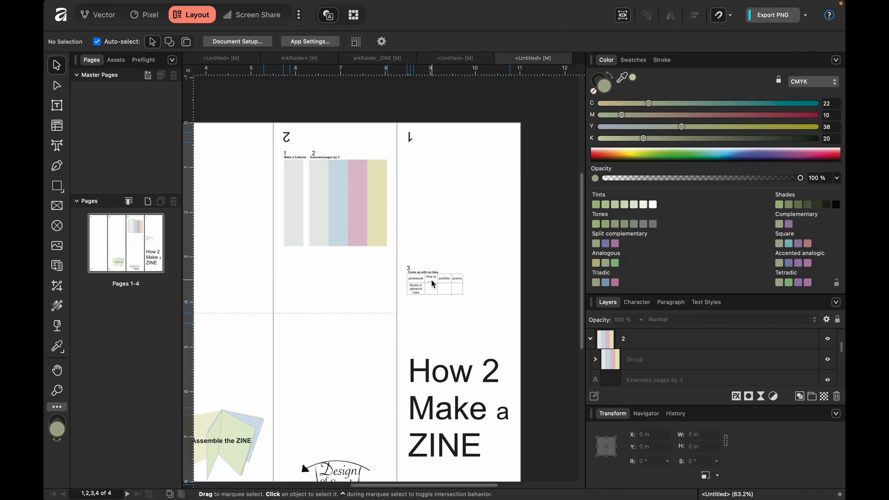
# Step: Move the "Come up with an Idea" step group up to just below the page 1 number
pyautogui.click(434, 284)
pyautogui.moveTo(433, 284); pyautogui.dragTo(432, 163)
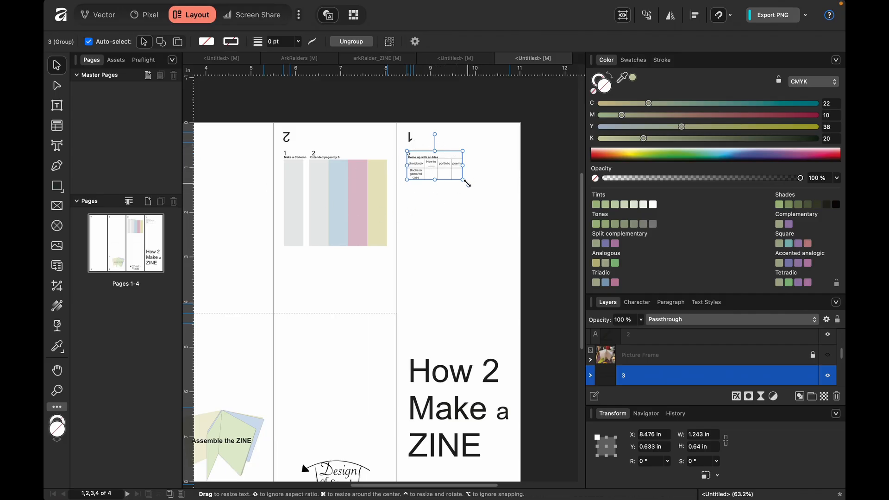
# Step: Try enlarging the "Come up with an Idea" group to about 2.25 × 1.16 in, and undo the resizing
pyautogui.moveTo(463, 180); pyautogui.dragTo(510, 198)
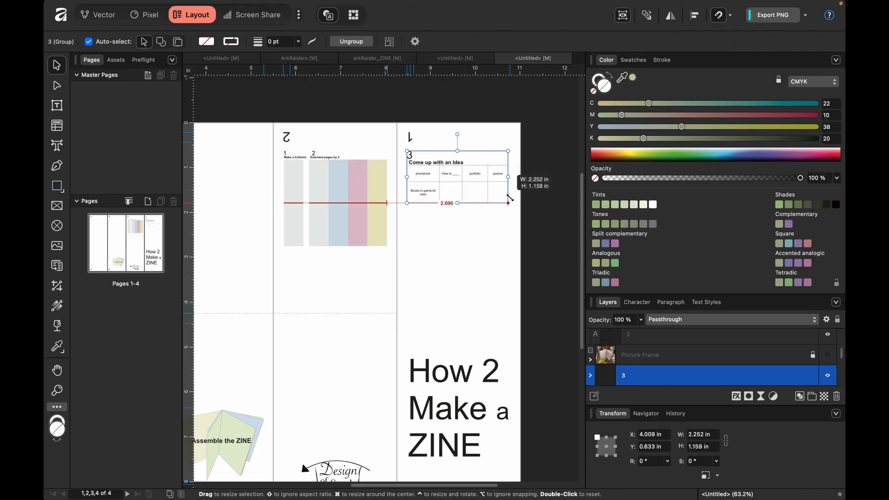
pyautogui.moveTo(508, 177); pyautogui.dragTo(503, 175)
pyautogui.press('super+z')
pyautogui.press('super+z')
pyautogui.click(475, 222)
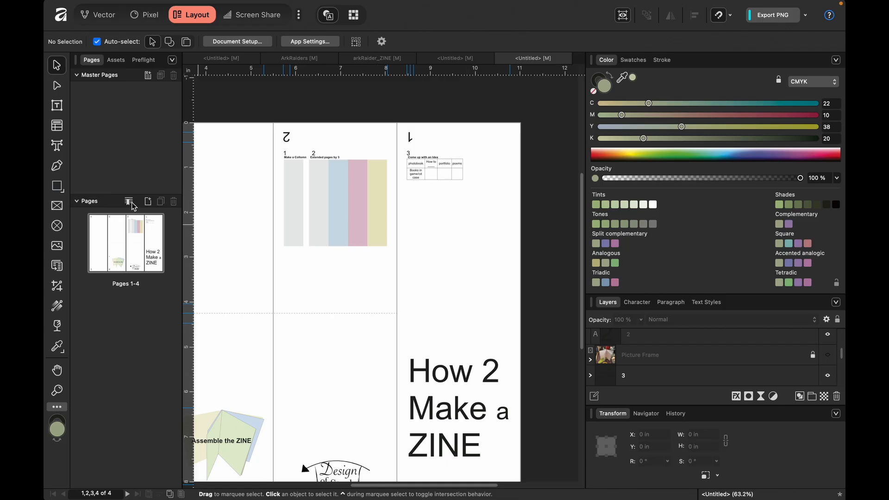
# Step: Draw a picture frame about 1.95 × 2.46 in below the idea table on page 1 and fill it with IMG_3579.HEIC from Downloads
pyautogui.click(56, 206)
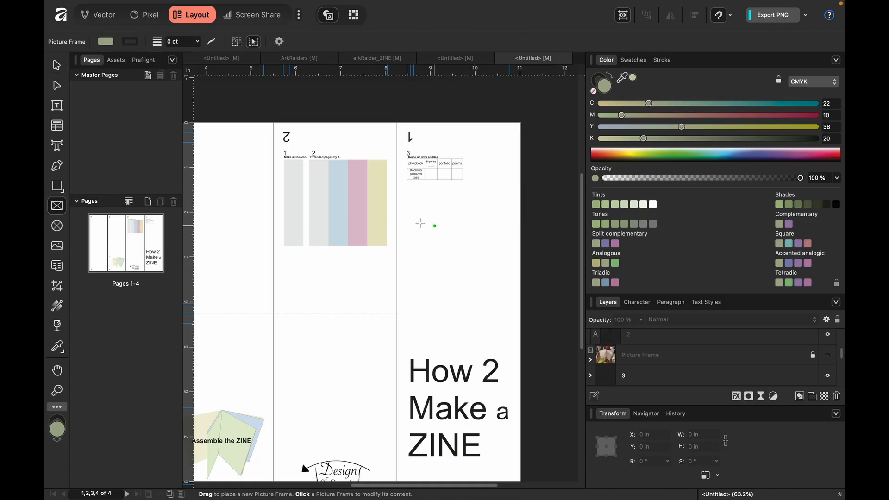
pyautogui.moveTo(406, 203); pyautogui.dragTo(495, 314)
pyautogui.click(135, 42)
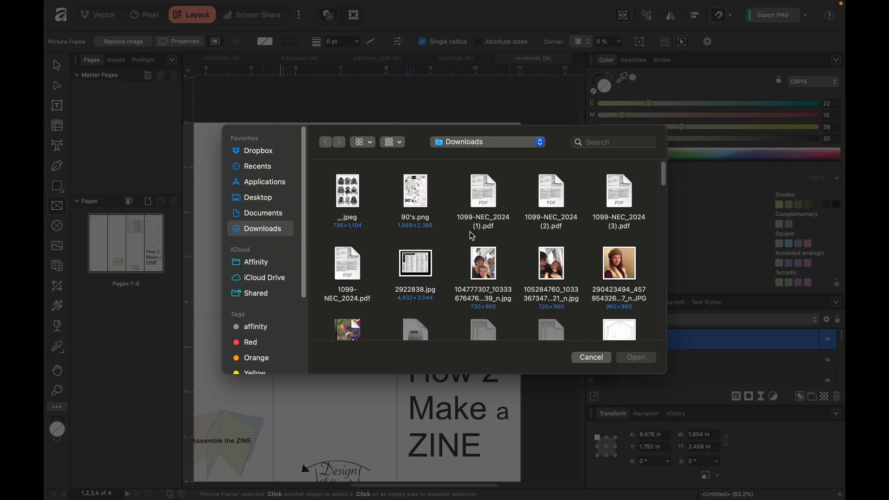
pyautogui.scroll(-5, 496, 240)
pyautogui.scroll(-10, 498, 240)
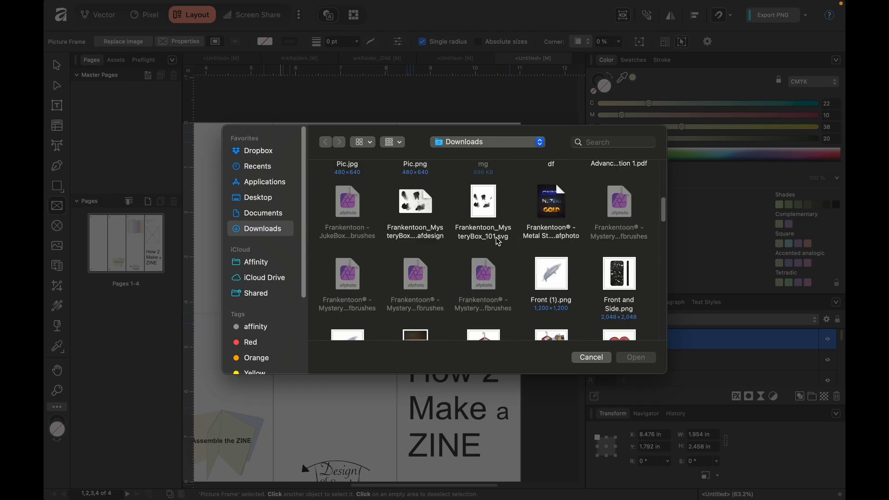
pyautogui.scroll(-4, 498, 241)
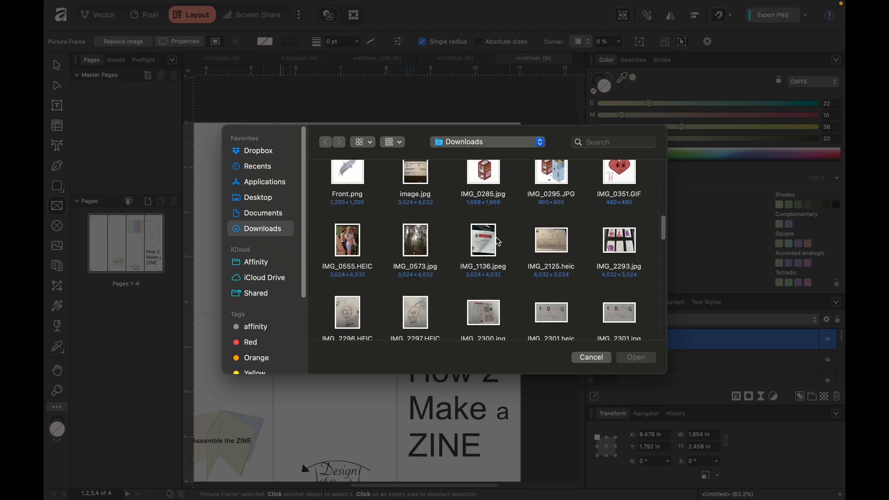
pyautogui.scroll(-5, 498, 241)
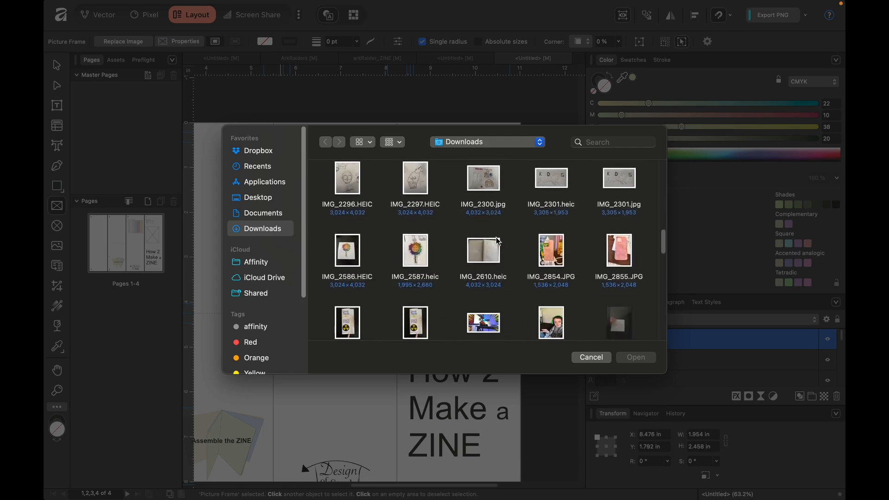
pyautogui.scroll(-4, 497, 241)
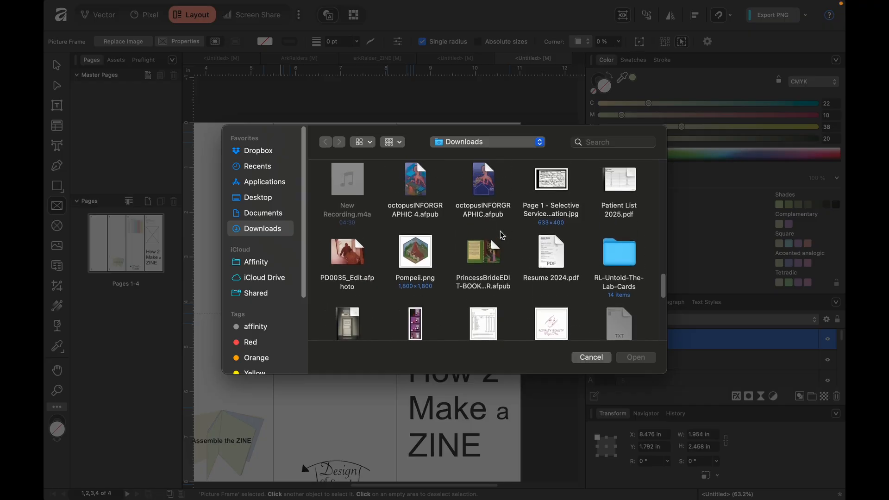
pyautogui.scroll(5, 502, 235)
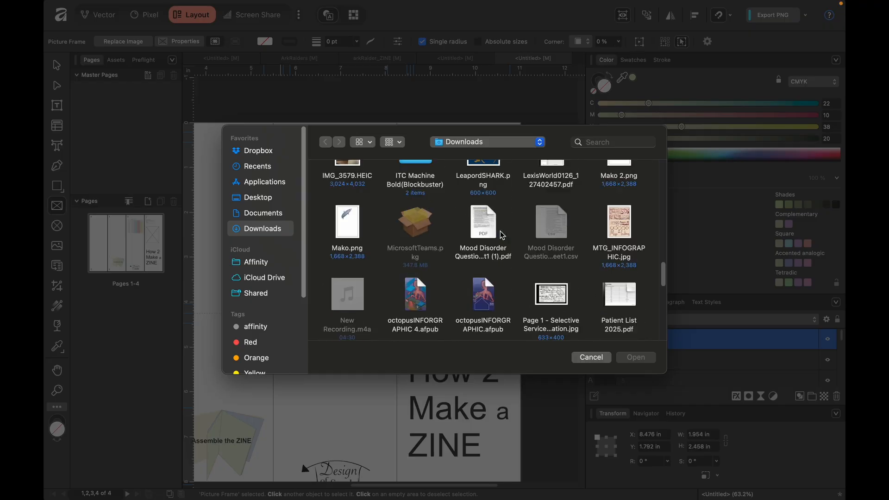
pyautogui.scroll(3, 503, 235)
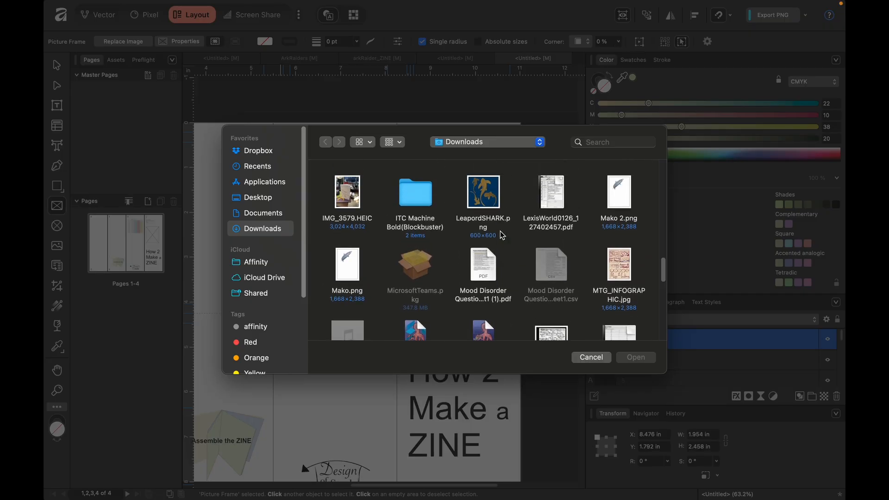
pyautogui.scroll(3, 502, 235)
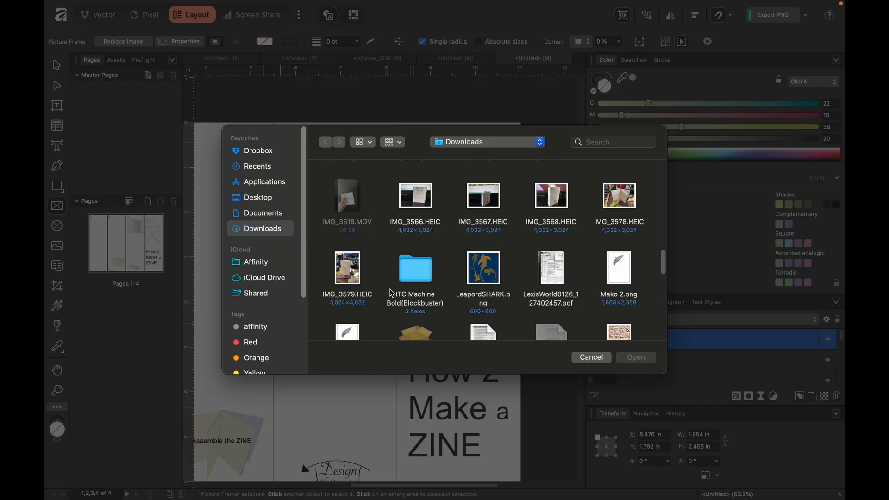
pyautogui.click(351, 277)
pyautogui.click(634, 357)
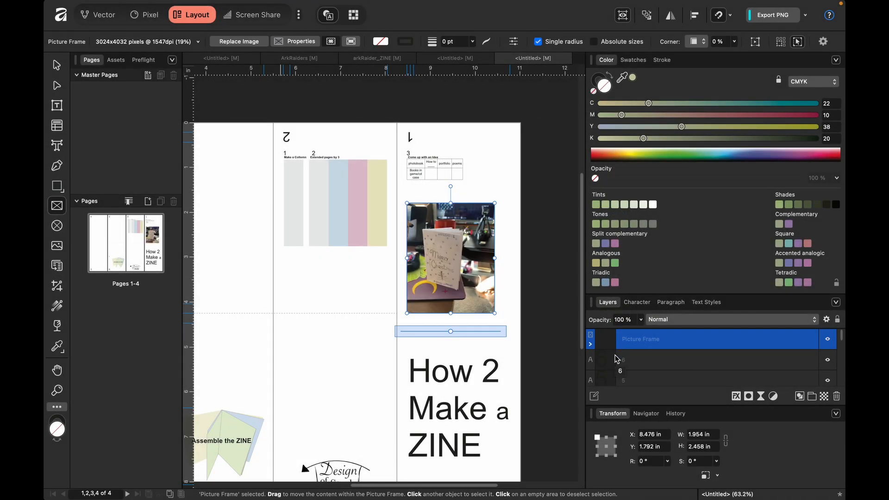
# Step: Scale the photo to 30 % with the booklet centred inside its frame, and lock the picture frame layer
pyautogui.moveTo(451, 332); pyautogui.dragTo(477, 341)
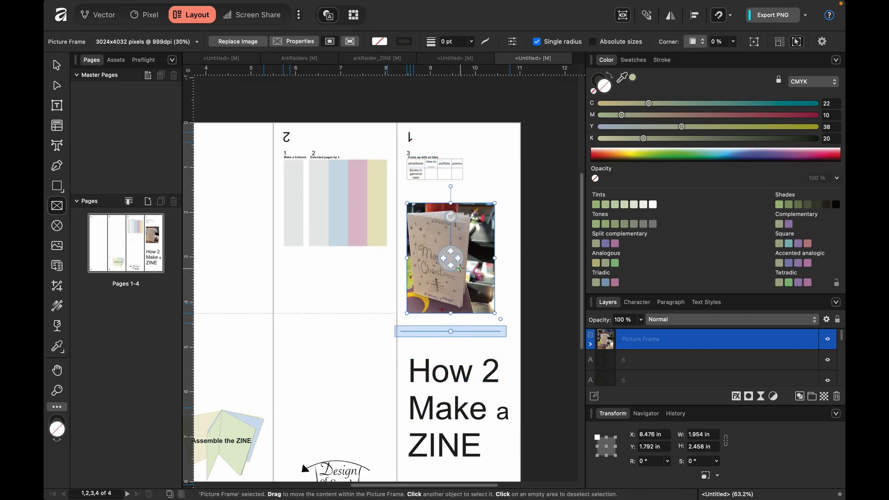
pyautogui.moveTo(463, 264); pyautogui.dragTo(467, 266)
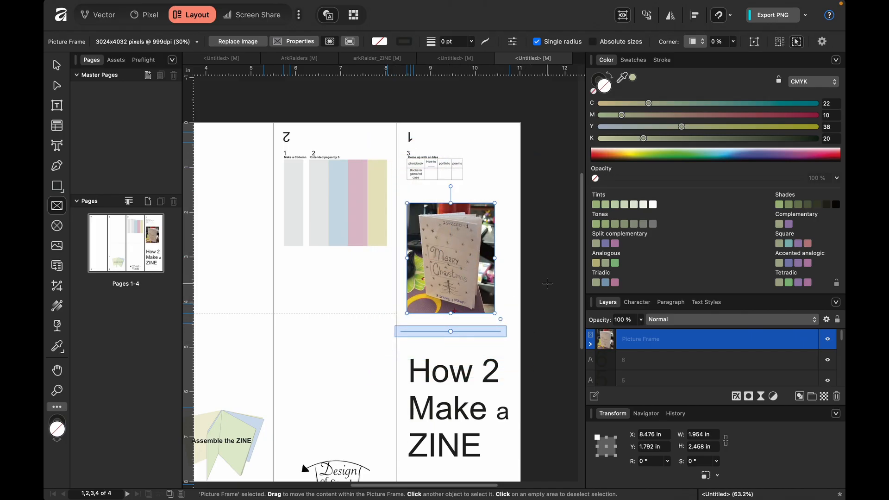
pyautogui.click(812, 339)
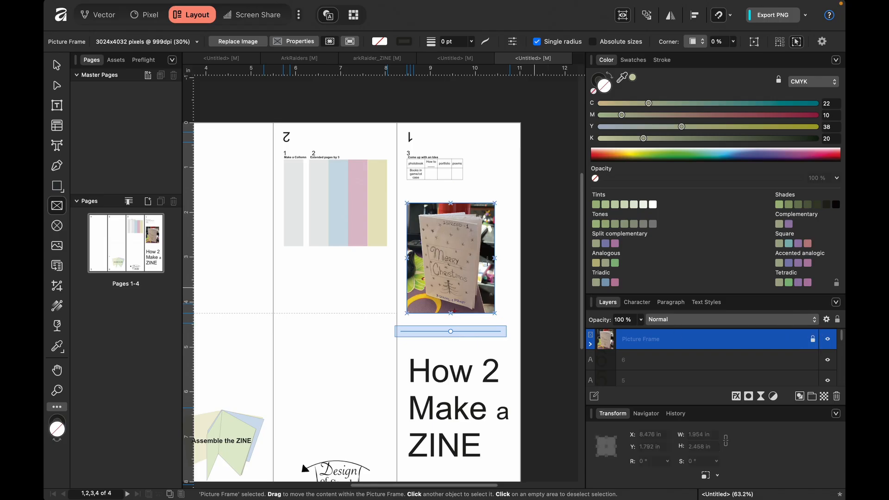
# Step: Trace the photographed booklet's front cover with the Pen tool as a closed four-corner shape
pyautogui.scroll(10, 405, 208)
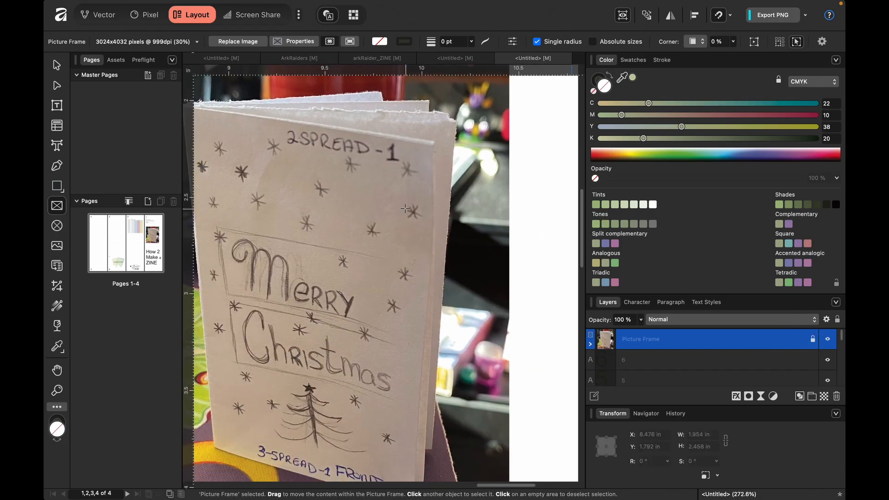
pyautogui.scroll(-2, 405, 209)
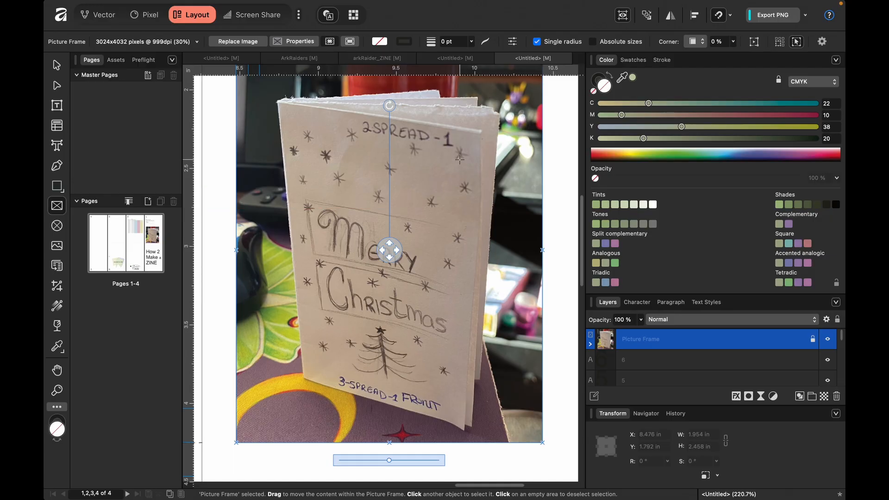
pyautogui.click(57, 165)
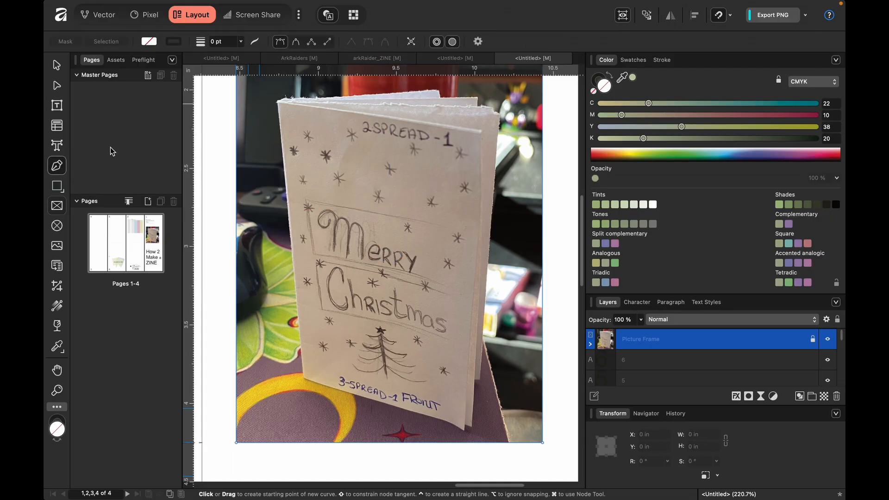
pyautogui.click(278, 101)
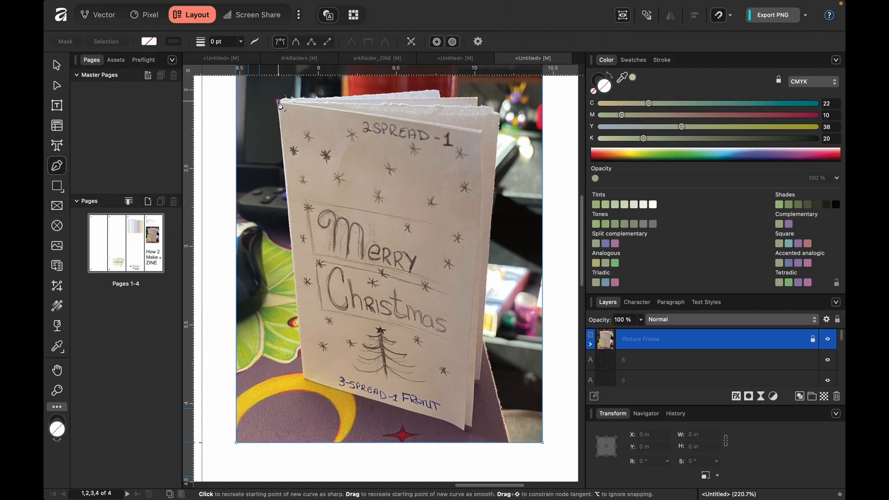
pyautogui.click(306, 378)
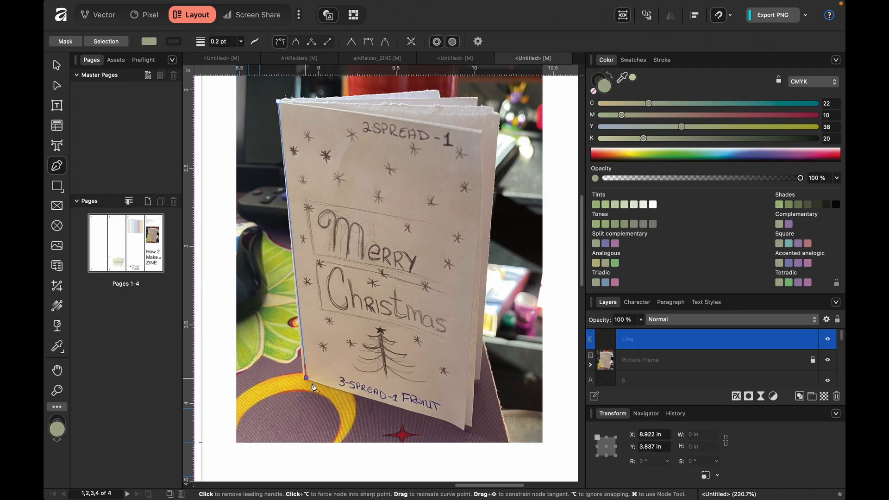
pyautogui.click(466, 429)
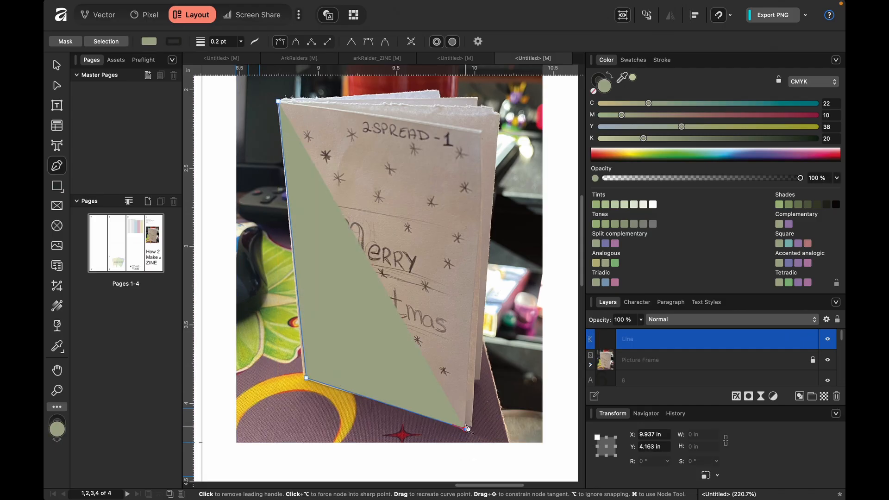
pyautogui.click(481, 132)
pyautogui.click(278, 101)
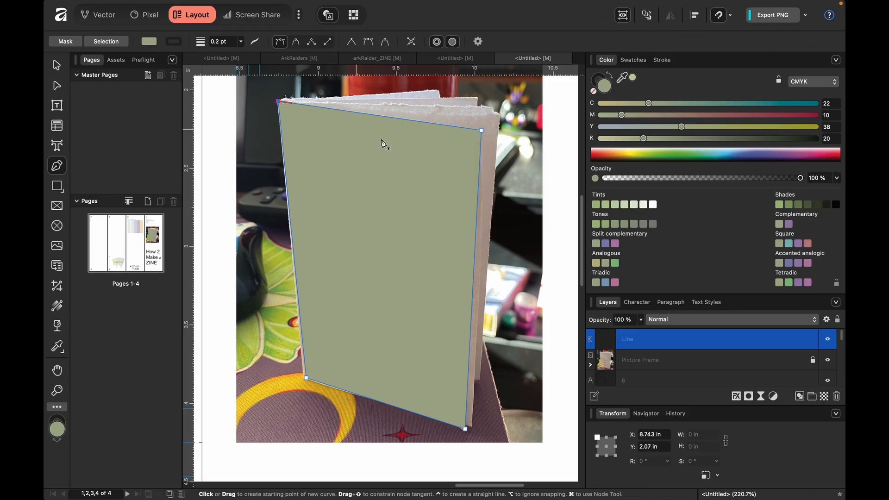
# Step: Shift the traced front cover's lower-left corner node slightly outward to match the booklet in the photo
pyautogui.press('a')
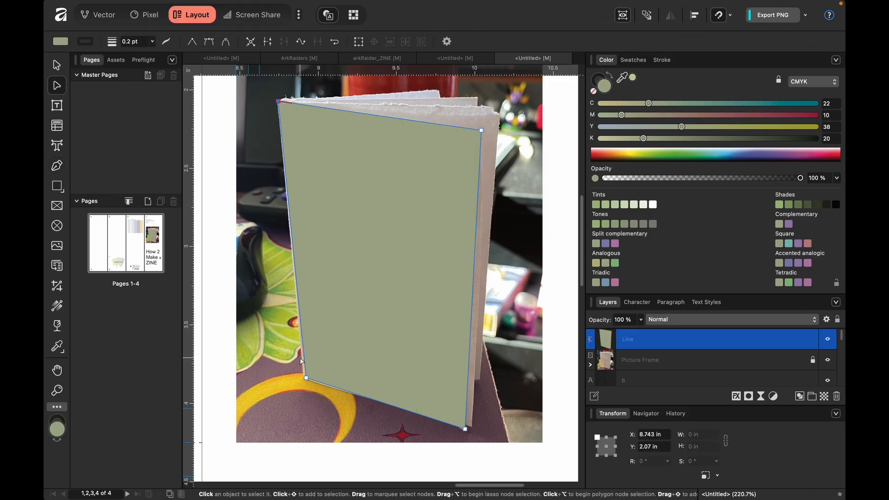
pyautogui.moveTo(306, 378); pyautogui.dragTo(306, 379)
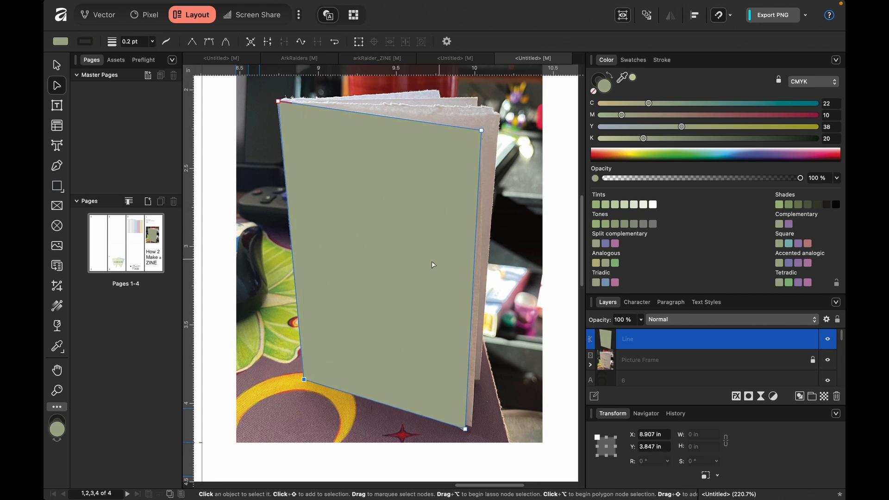
# Step: Trace the narrow strip of page along the cover's right edge with the Pen tool, layered beneath the cover shape
pyautogui.click(657, 365)
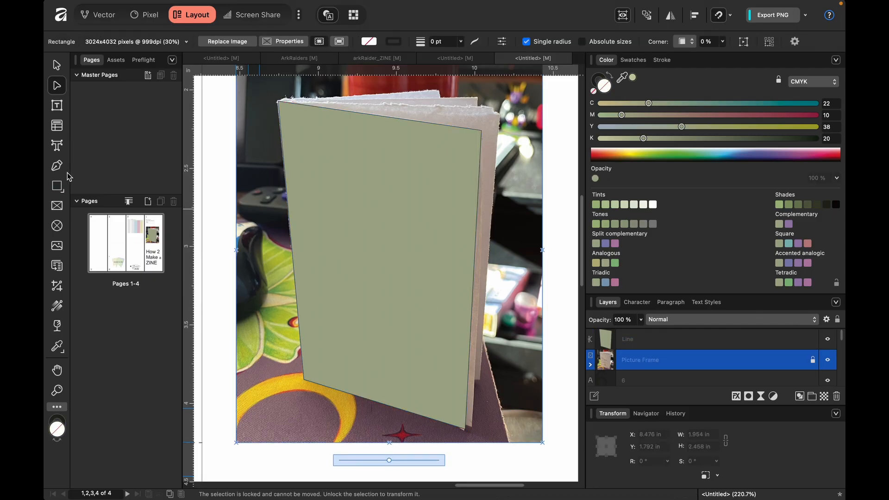
pyautogui.press('p')
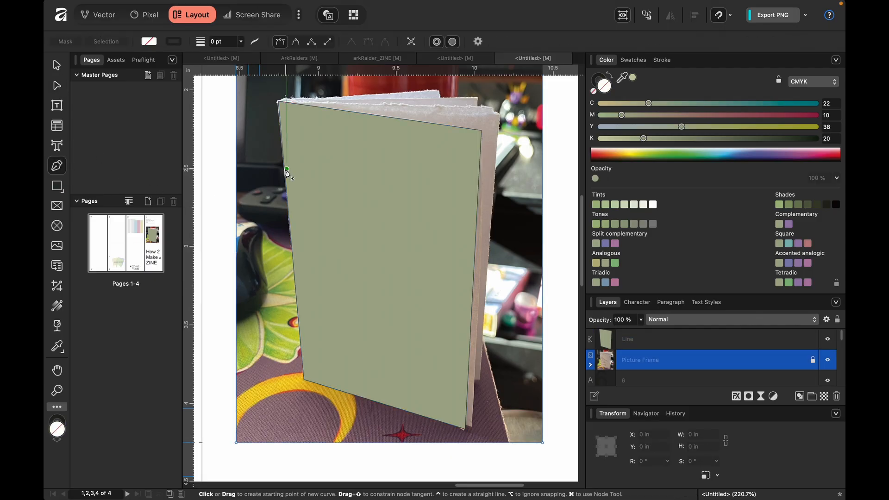
pyautogui.click(465, 425)
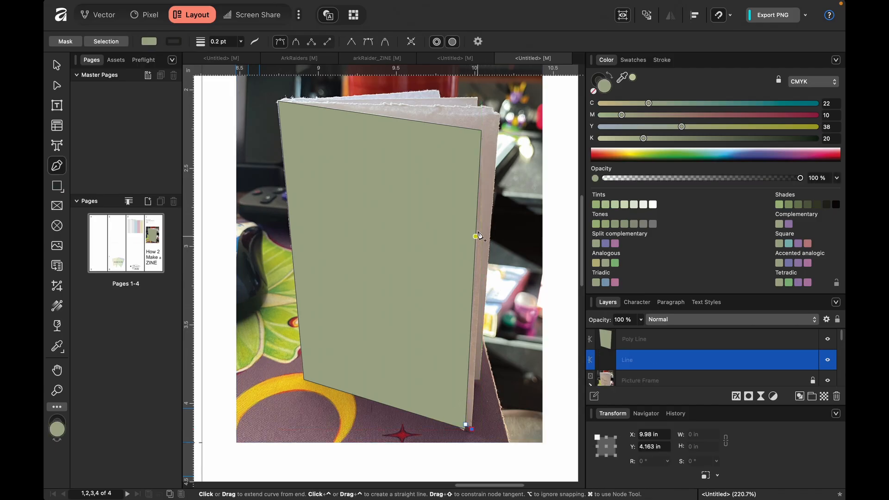
pyautogui.click(482, 134)
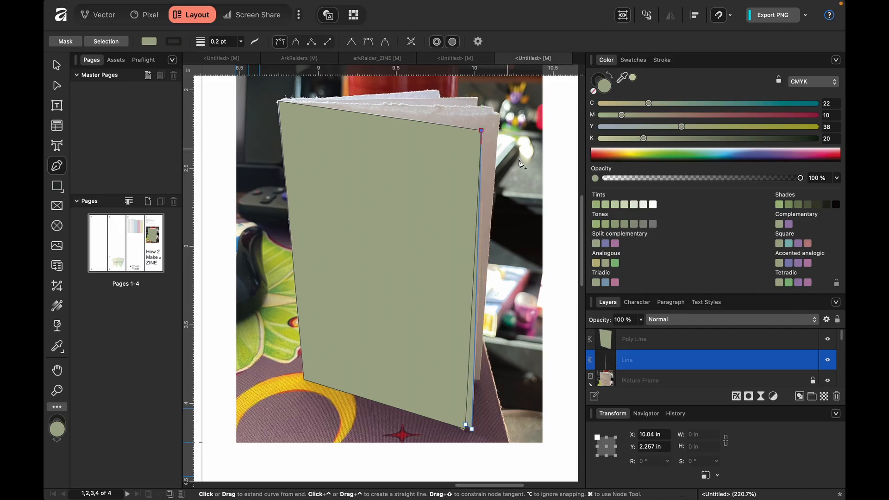
pyautogui.press('super+z')
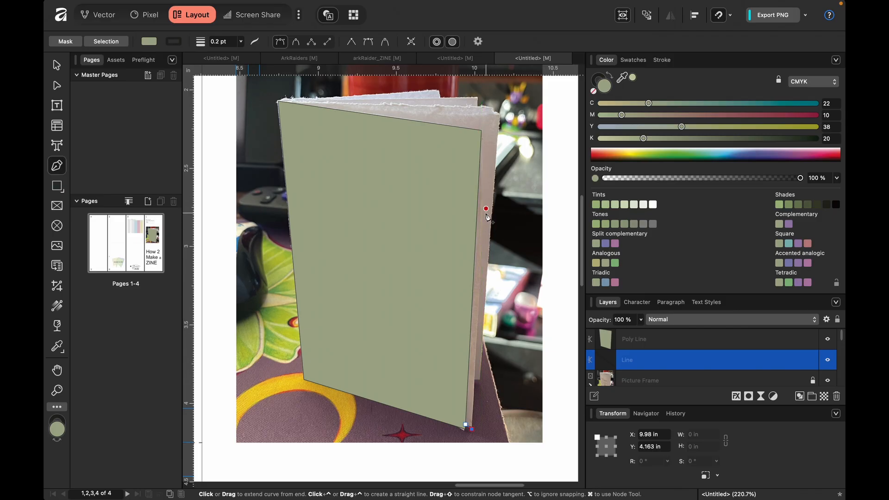
pyautogui.click(483, 146)
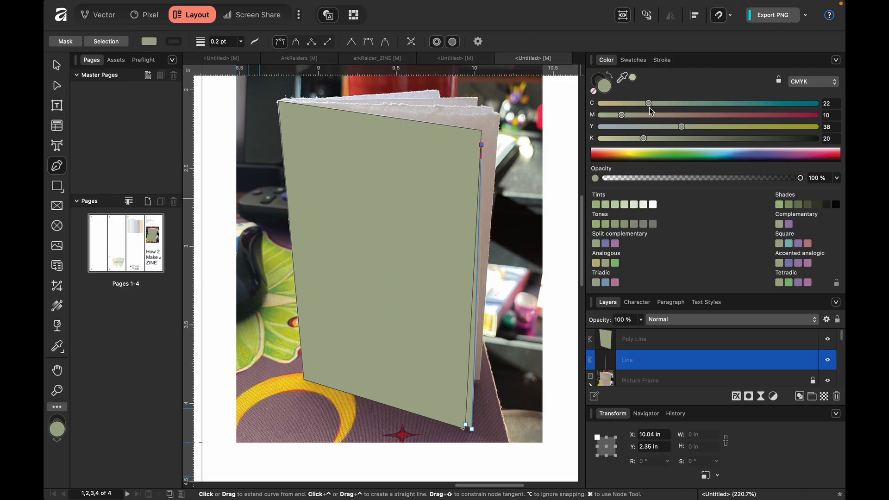
# Step: Darken the page strip's fill to K 38 and remove the outlines from both the strip and the cover shape
pyautogui.moveTo(657, 140)
pyautogui.mouseDown()
pyautogui.moveTo(692, 144)
pyautogui.moveTo(684, 152)
pyautogui.mouseUp()
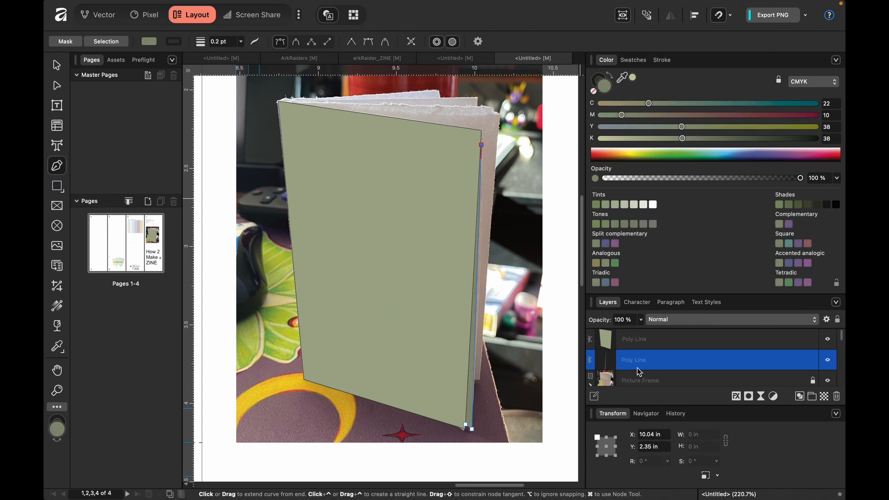
pyautogui.keyDown('shift'); pyautogui.click(632, 334); pyautogui.keyUp('shift')
pyautogui.click(603, 77)
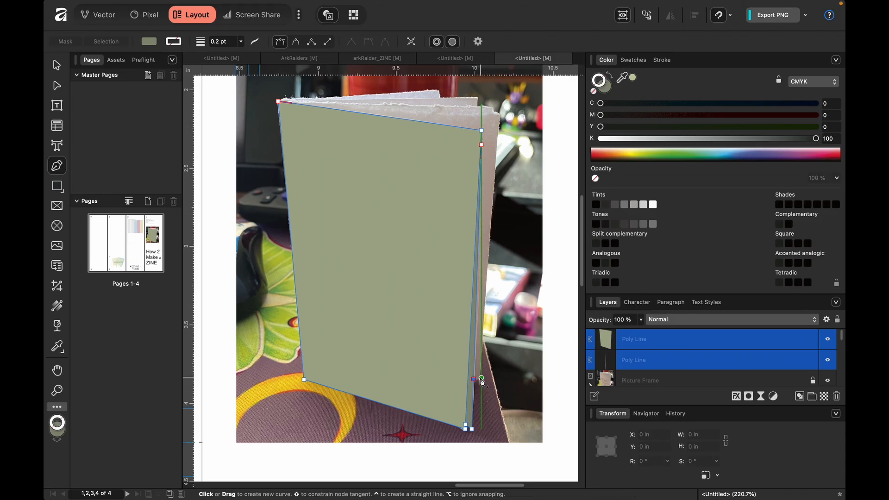
# Step: Trace the next page behind the cover from its lower edge up to the spine, and place it beneath the other traced shapes
pyautogui.click(473, 379)
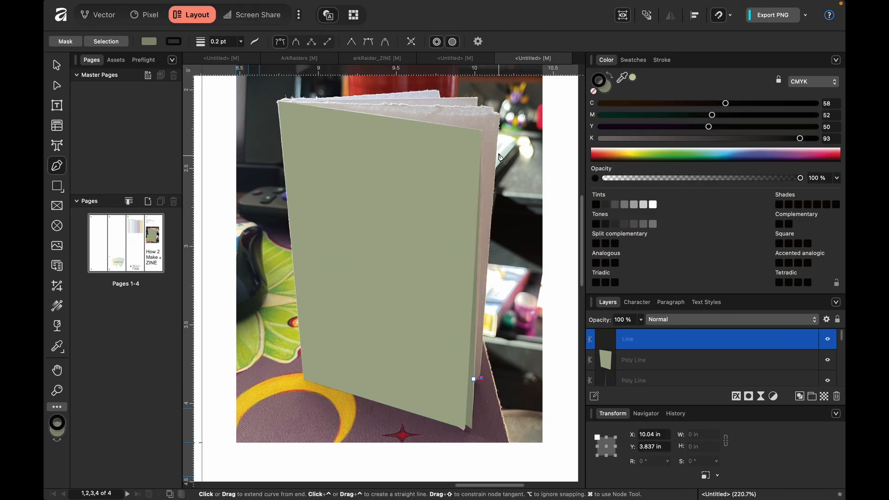
pyautogui.click(493, 107)
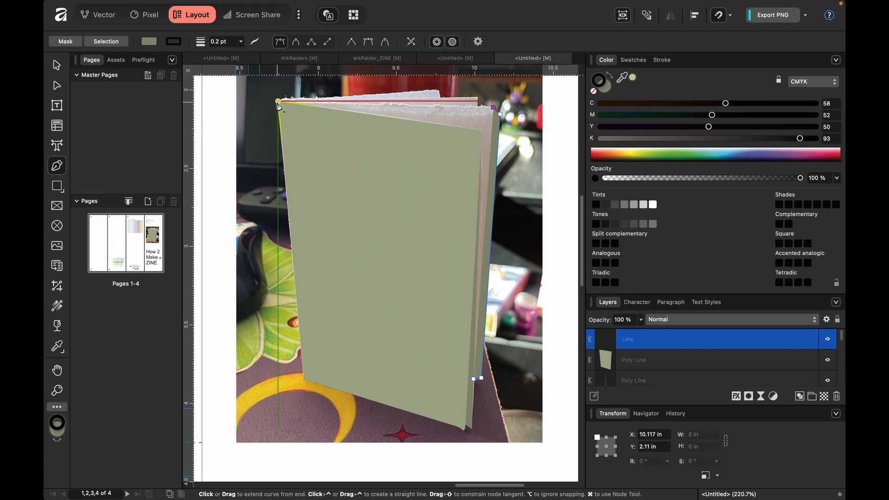
pyautogui.click(278, 101)
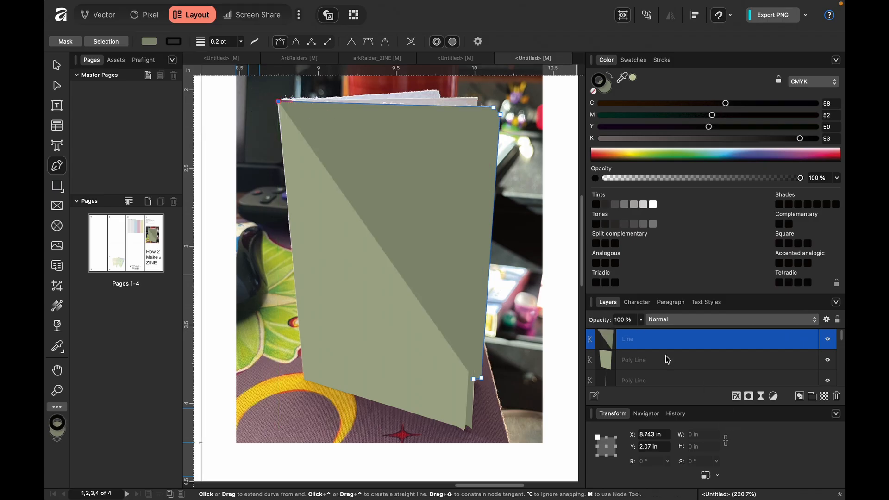
pyautogui.moveTo(647, 342); pyautogui.dragTo(647, 370)
pyautogui.scroll(-1, 648, 369)
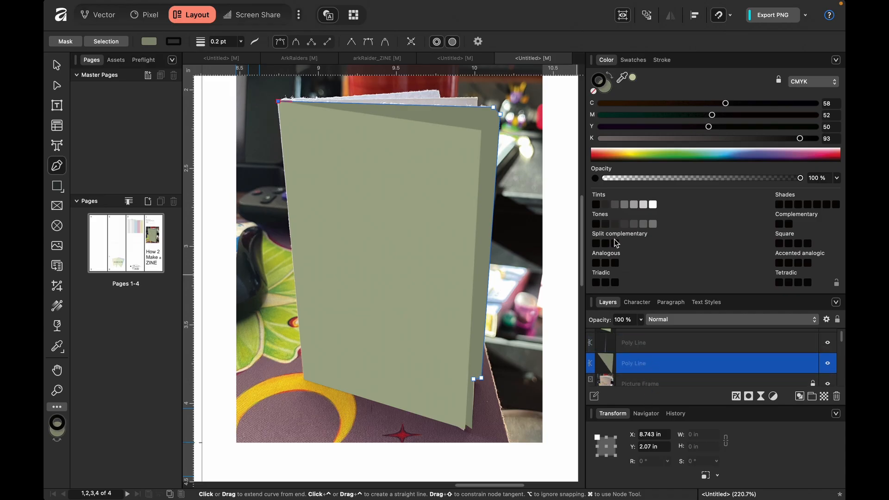
# Step: Remove the back page shape's outline and darken its fill to K 46
pyautogui.click(594, 91)
pyautogui.click(609, 90)
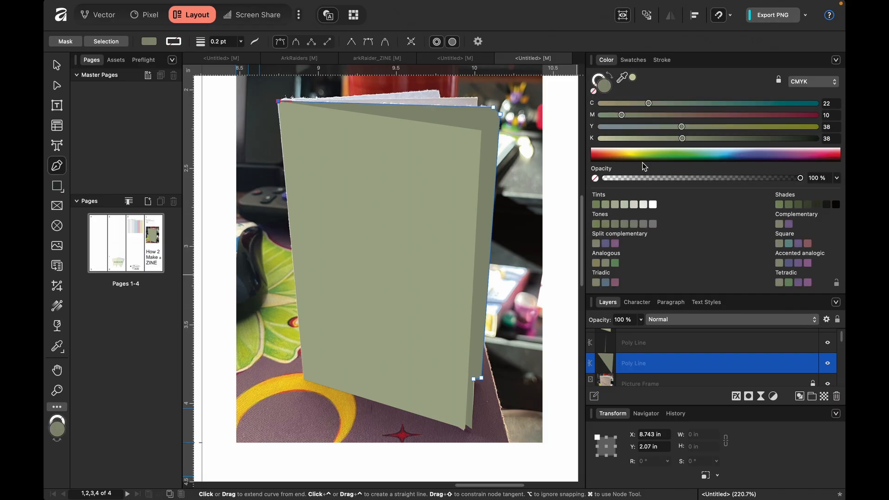
pyautogui.click(697, 139)
pyautogui.moveTo(696, 137); pyautogui.dragTo(701, 142)
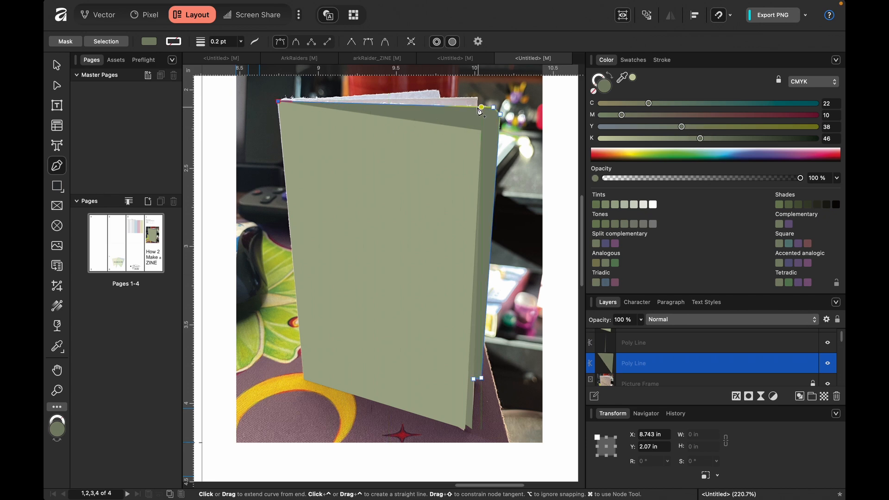
pyautogui.moveTo(481, 106); pyautogui.dragTo(479, 98)
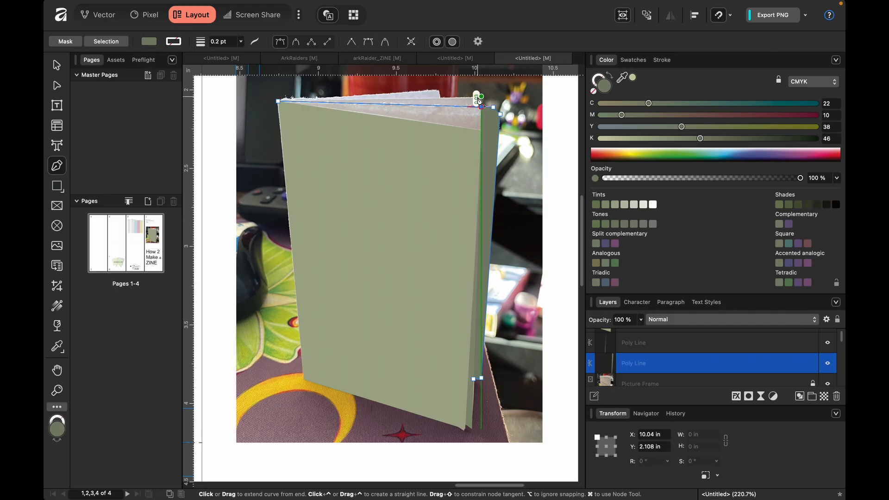
pyautogui.press('super+z')
pyautogui.press('Escape')
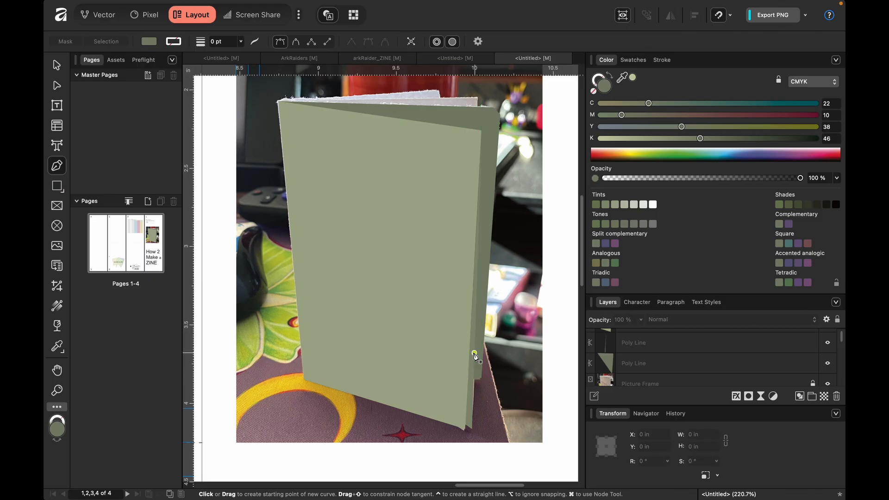
# Step: Move the back page shape's lower-right corner node slightly inward to match the page's edge in the photo
pyautogui.press('a')
pyautogui.click(481, 378)
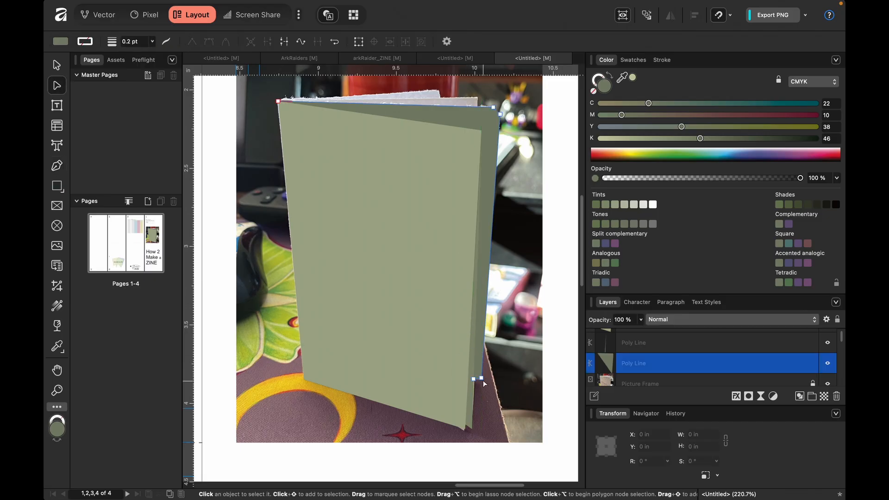
pyautogui.scroll(5, 482, 379)
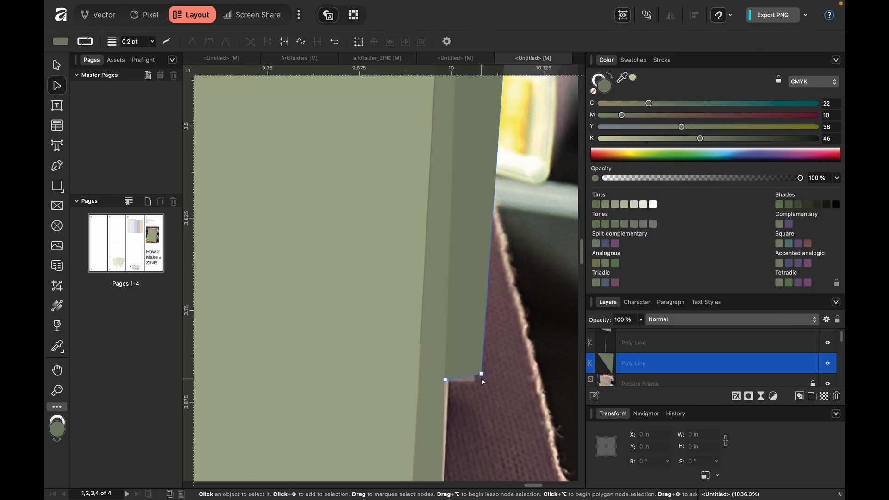
pyautogui.click(482, 377)
pyautogui.moveTo(482, 376); pyautogui.dragTo(474, 383)
# Step: Extend the narrow page strip's top node up toward the cover's corner and fit its lower-right node to the photographed page
pyautogui.click(429, 417)
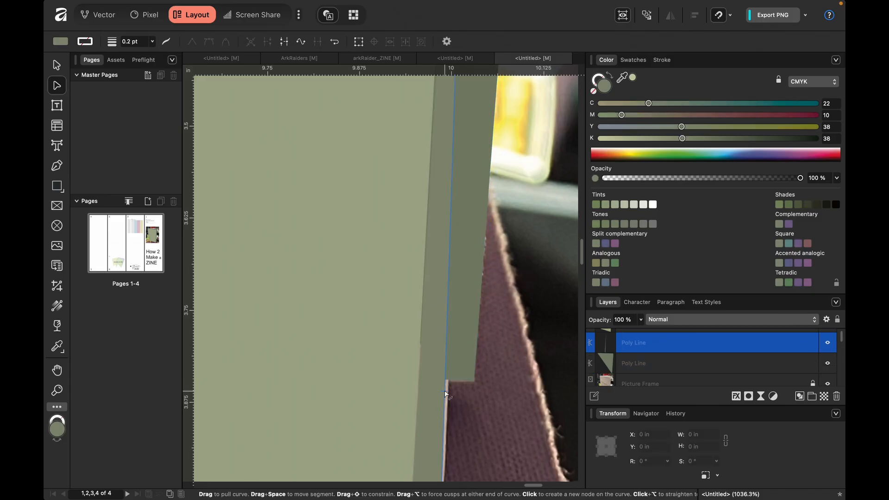
pyautogui.scroll(-5, 470, 407)
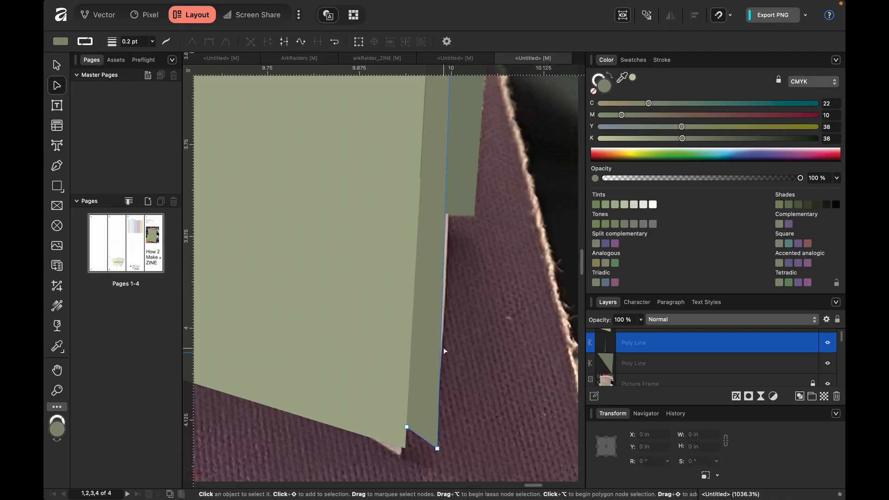
pyautogui.scroll(15, 437, 277)
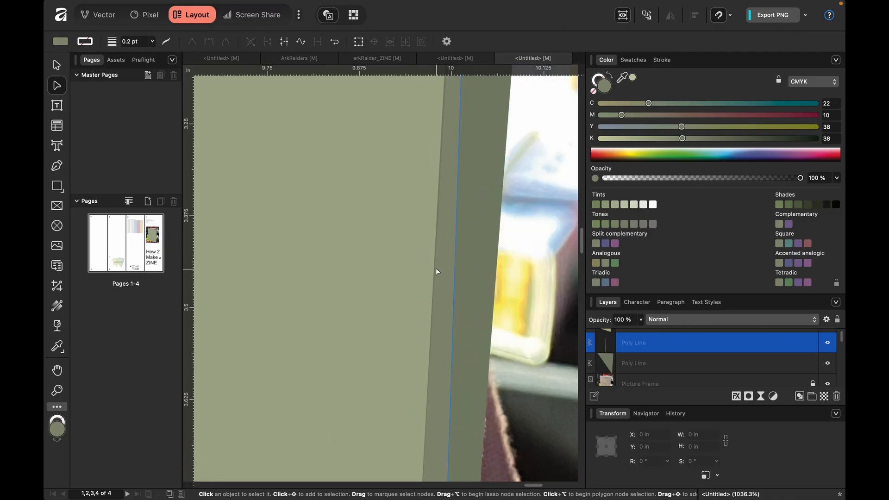
pyautogui.scroll(12, 437, 271)
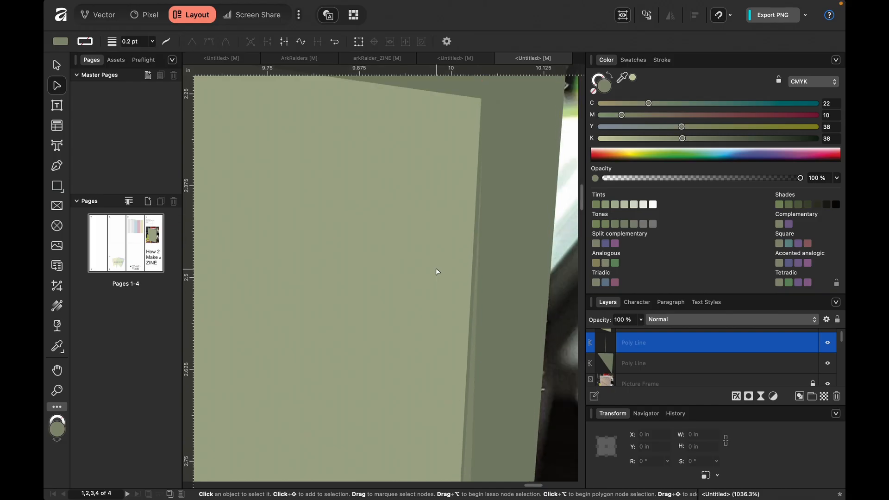
pyautogui.moveTo(481, 253); pyautogui.dragTo(480, 199)
pyautogui.scroll(-20, 480, 355)
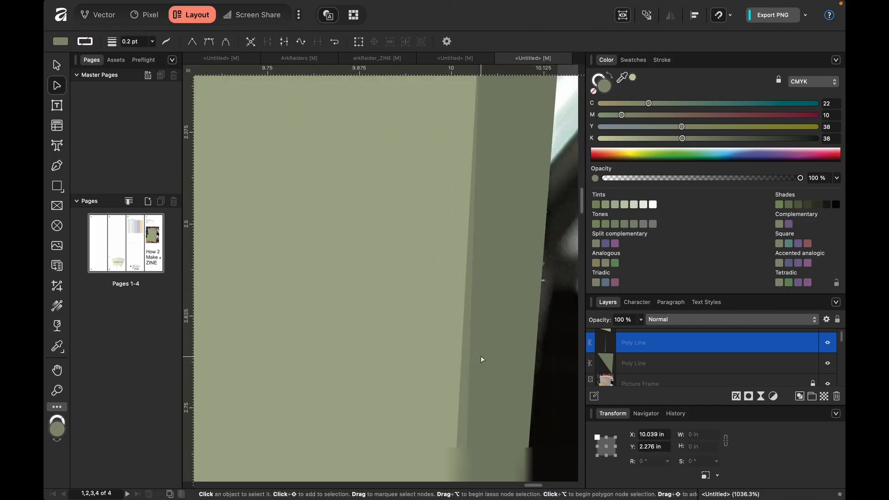
pyautogui.scroll(-6, 479, 355)
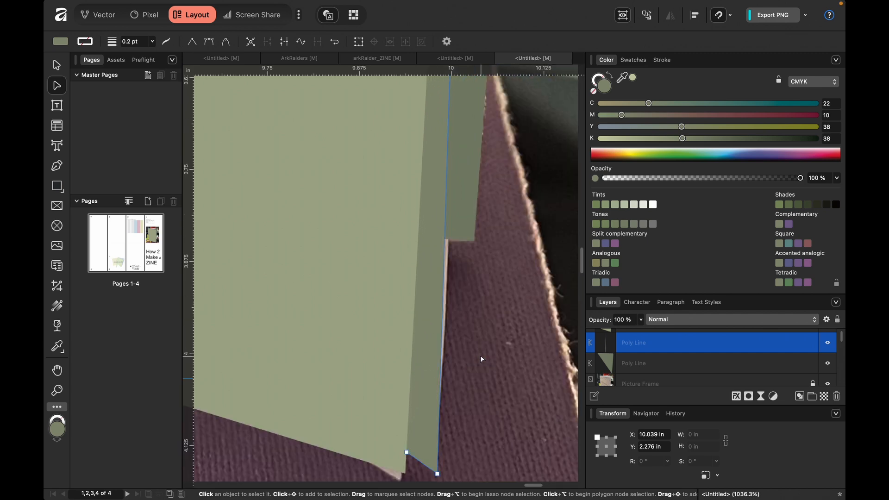
pyautogui.moveTo(437, 476); pyautogui.dragTo(442, 405)
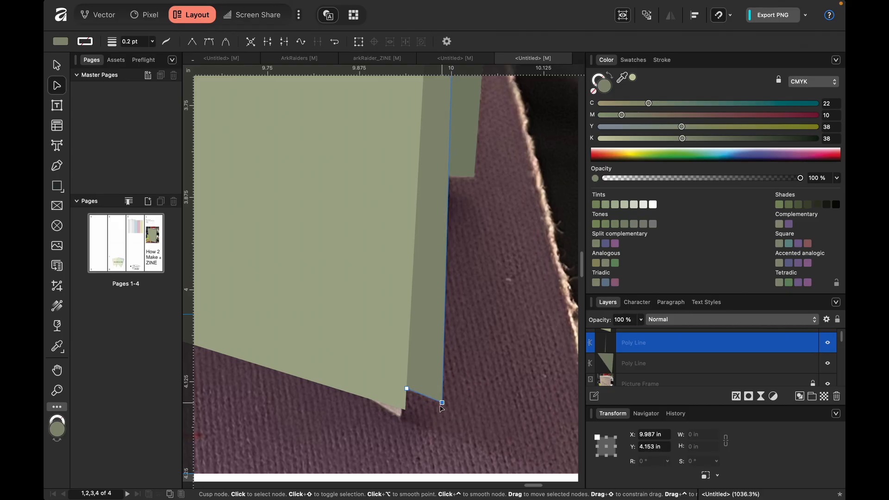
# Step: Pull the front cover's lower-right corner node slightly down to cover the photographed corner
pyautogui.click(401, 410)
pyautogui.click(405, 411)
pyautogui.moveTo(406, 411); pyautogui.dragTo(406, 417)
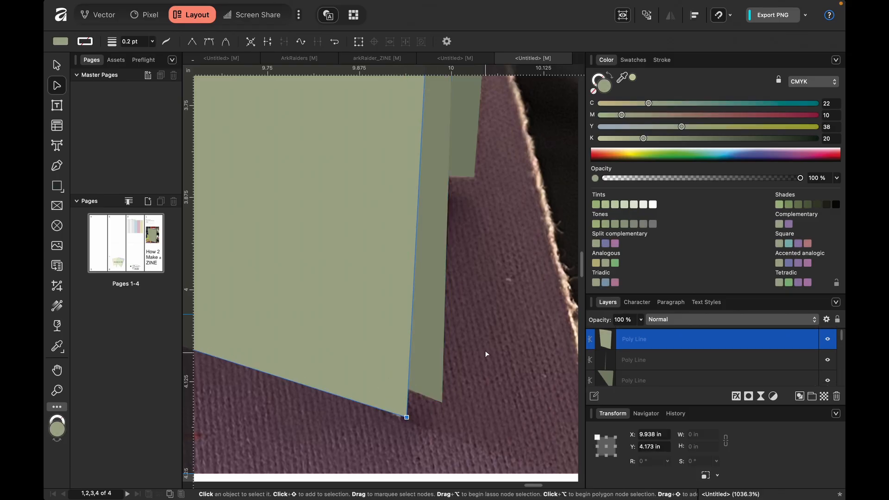
# Step: Trace the inner page sliver showing above the back page from its right corner to the cover's left corner, and set its fill to K 54
pyautogui.scroll(15, 484, 355)
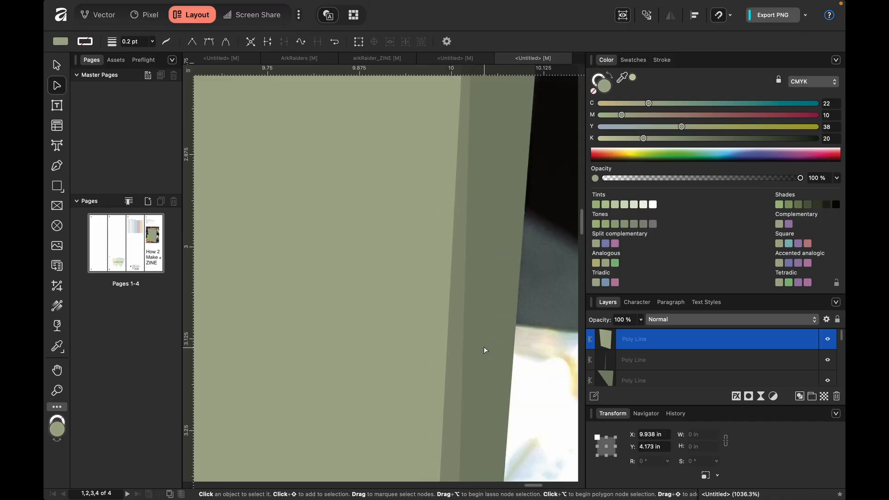
pyautogui.scroll(15, 483, 347)
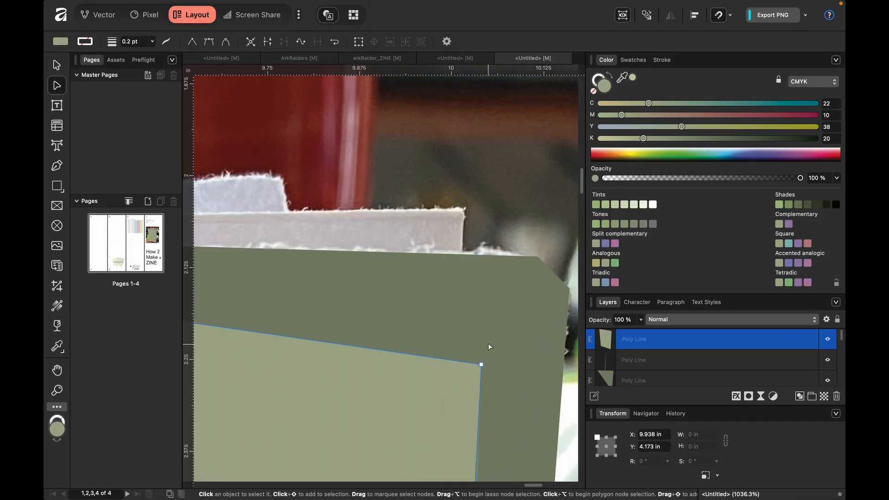
pyautogui.scroll(-4, 522, 310)
pyautogui.scroll(-6, 521, 310)
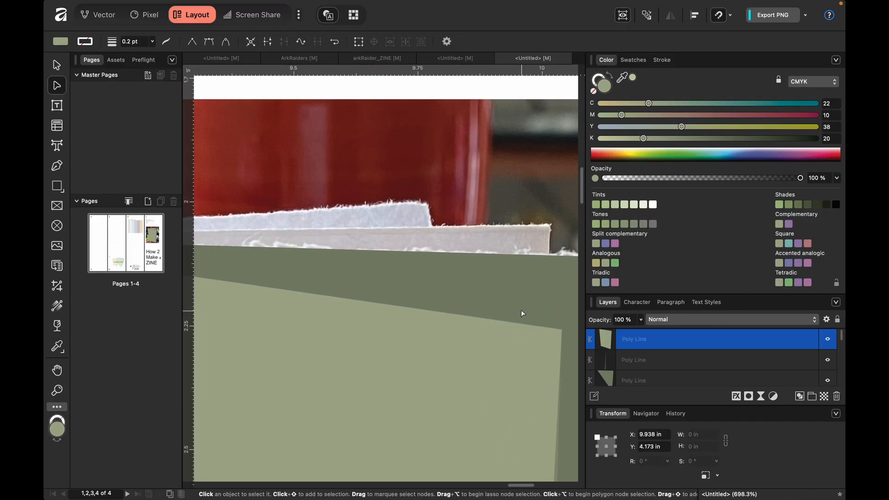
pyautogui.scroll(-1, 504, 335)
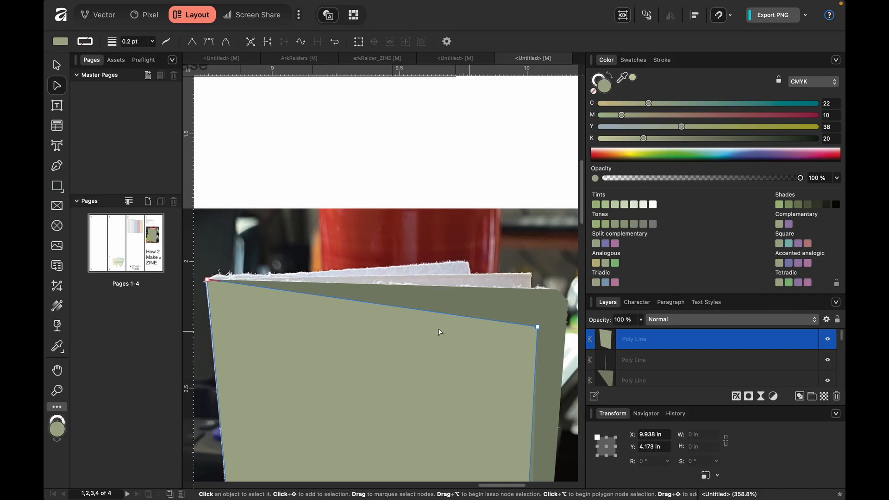
pyautogui.press('p')
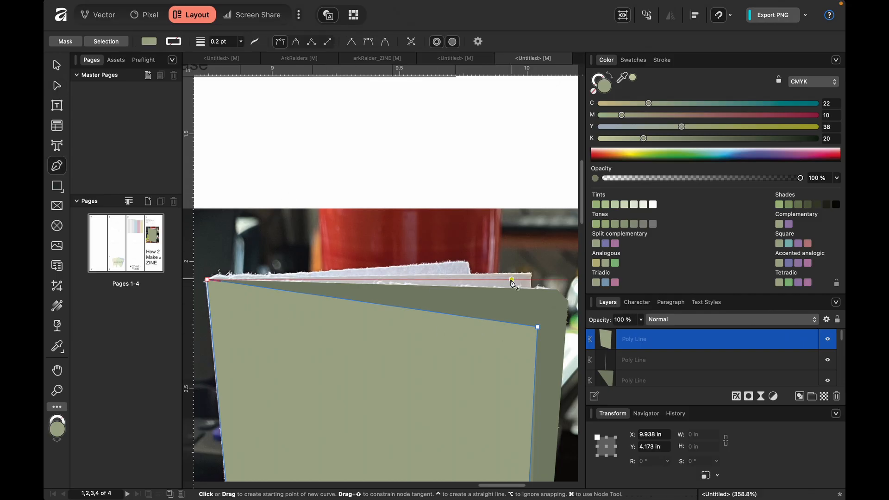
pyautogui.click(531, 290)
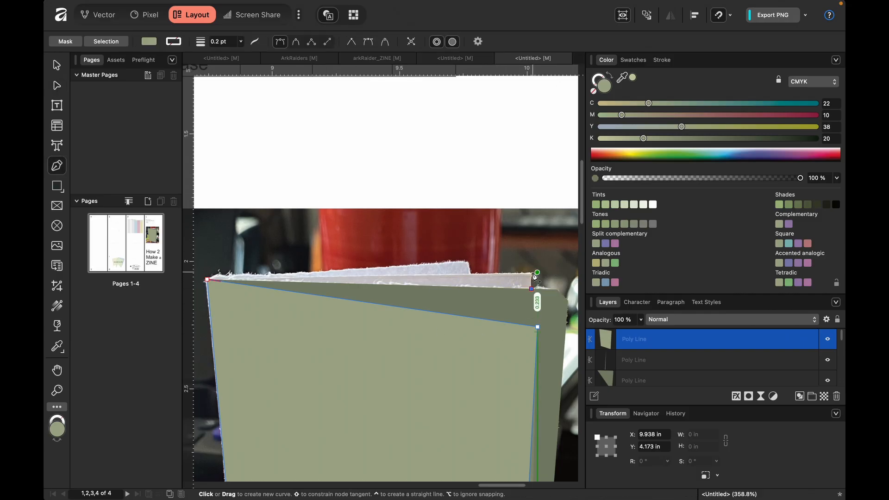
pyautogui.click(533, 273)
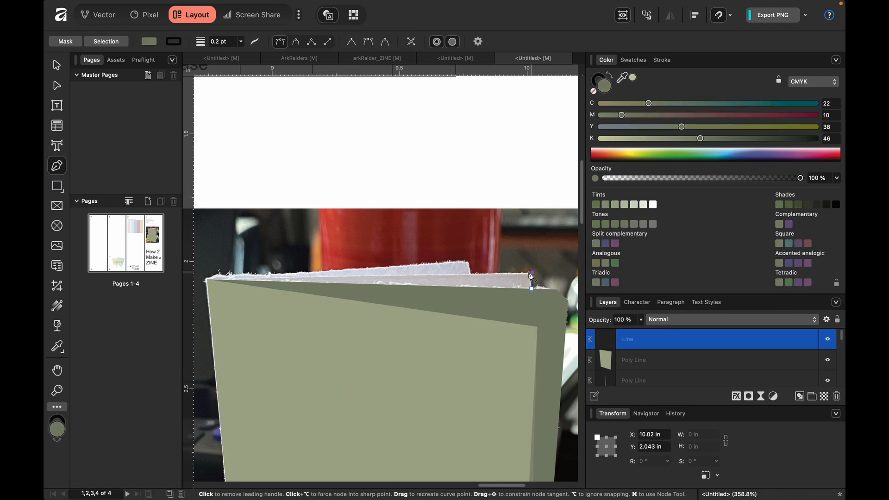
pyautogui.click(208, 280)
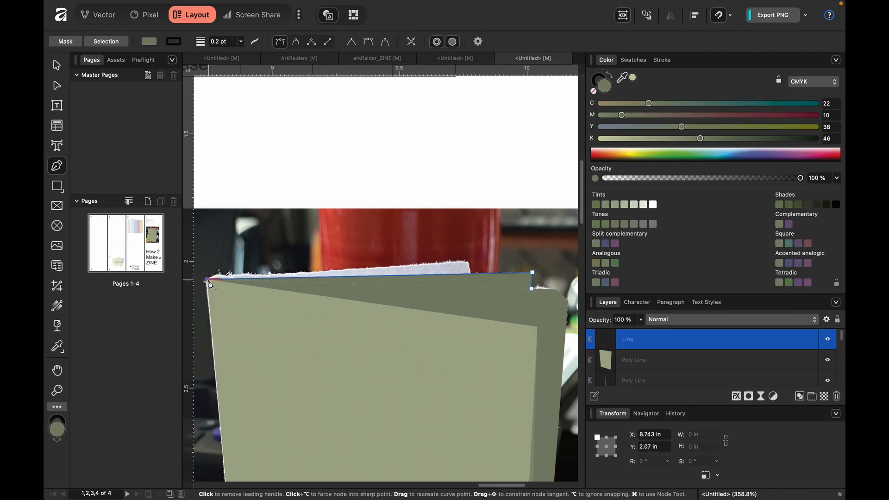
pyautogui.click(717, 138)
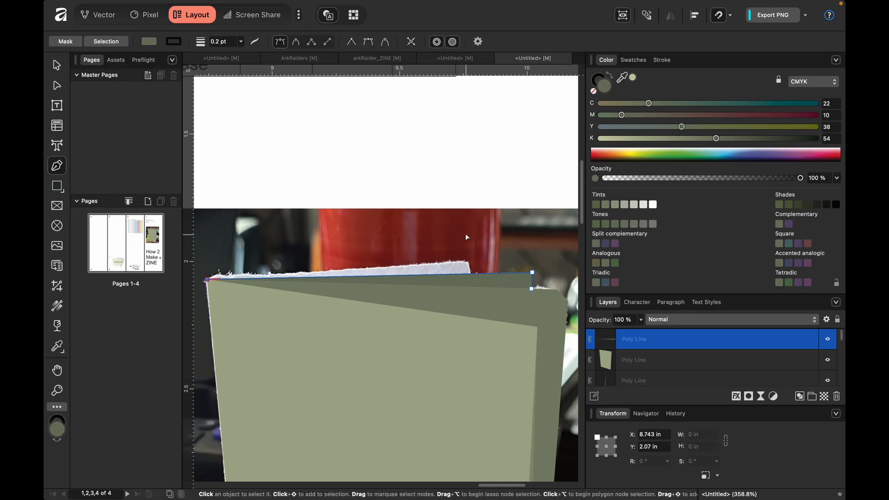
pyautogui.press('Escape')
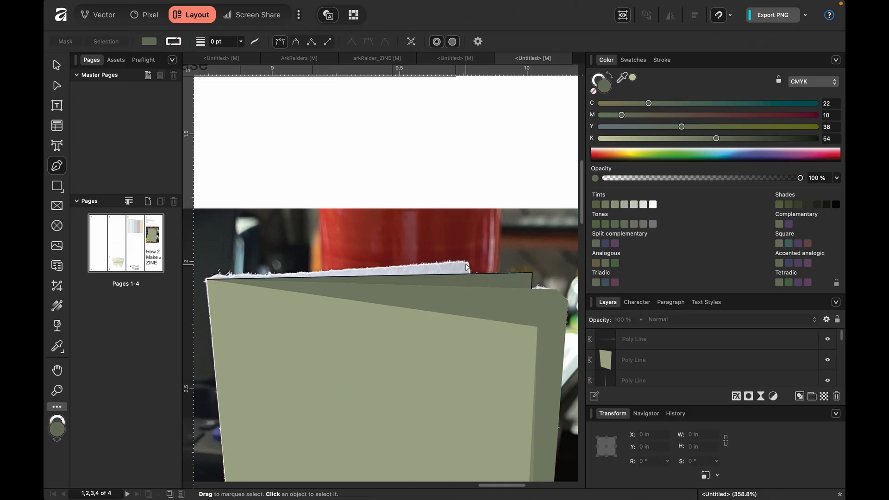
# Step: Trace the rearmost page sliver behind the other pages with the Pen tool and set its fill to K 66
pyautogui.press('a')
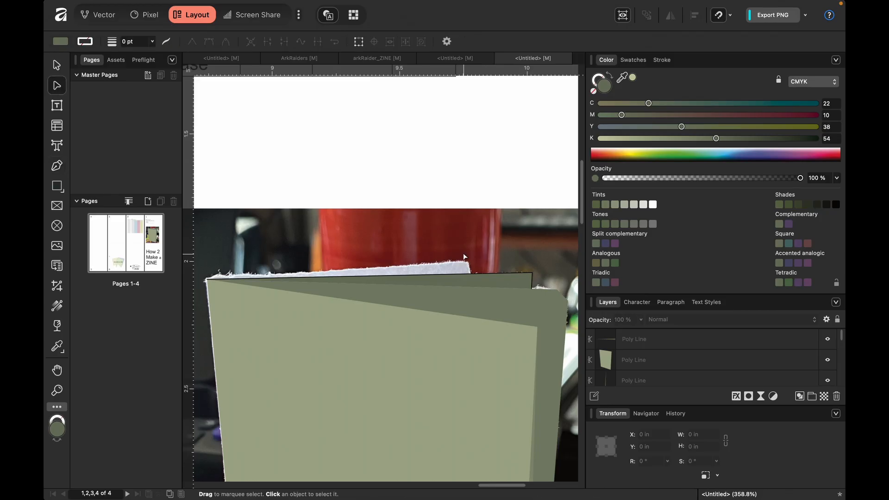
pyautogui.press('p')
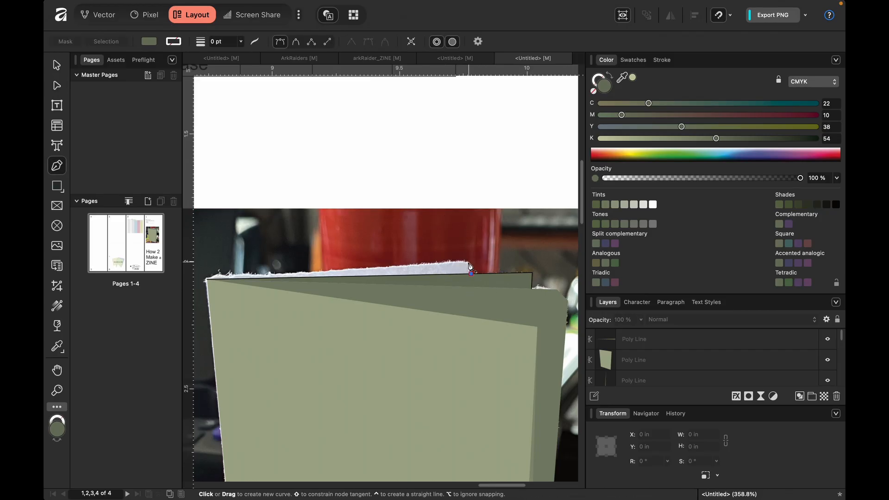
pyautogui.moveTo(471, 273); pyautogui.dragTo(468, 261)
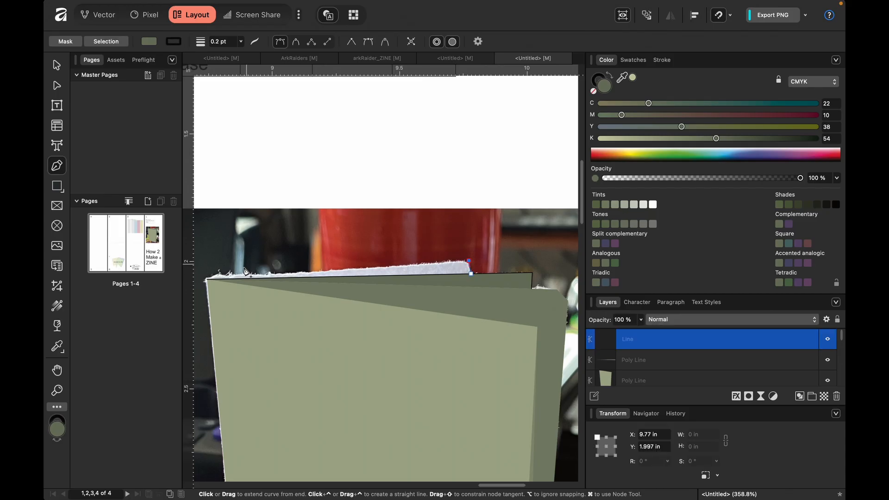
pyautogui.click(207, 280)
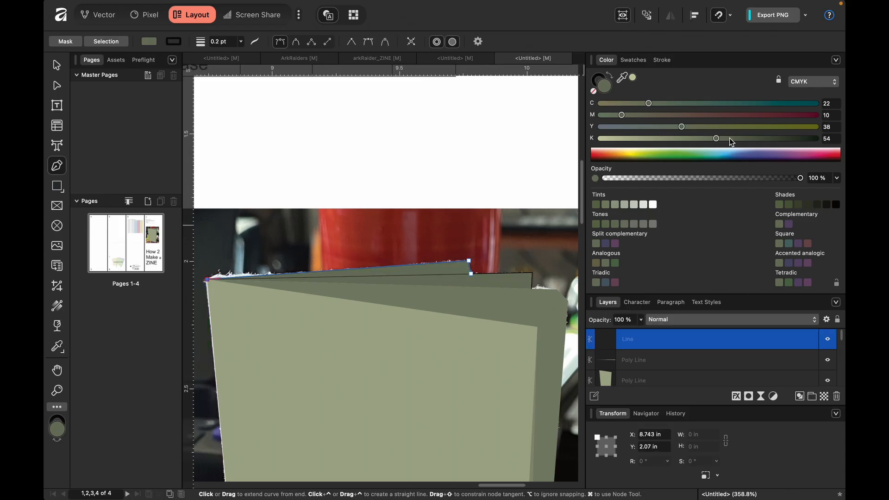
pyautogui.click(742, 139)
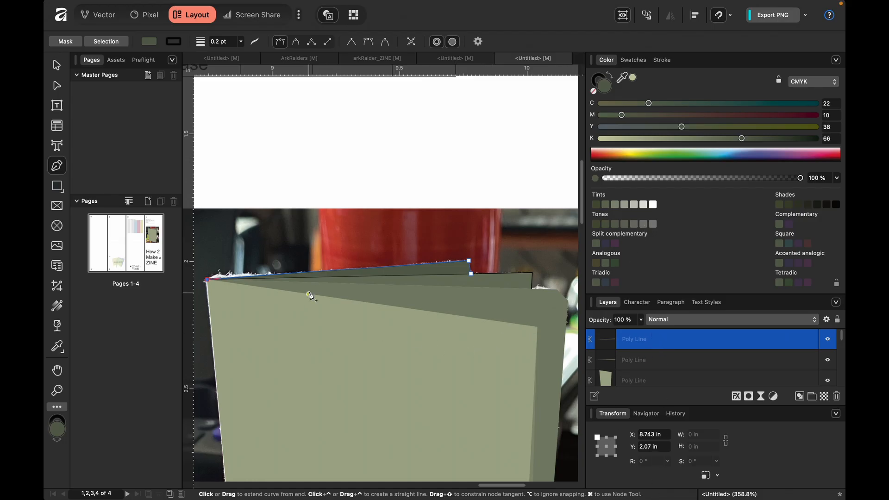
# Step: Select the new page slivers together with the booklet's other shapes and remove their outlines
pyautogui.press('a')
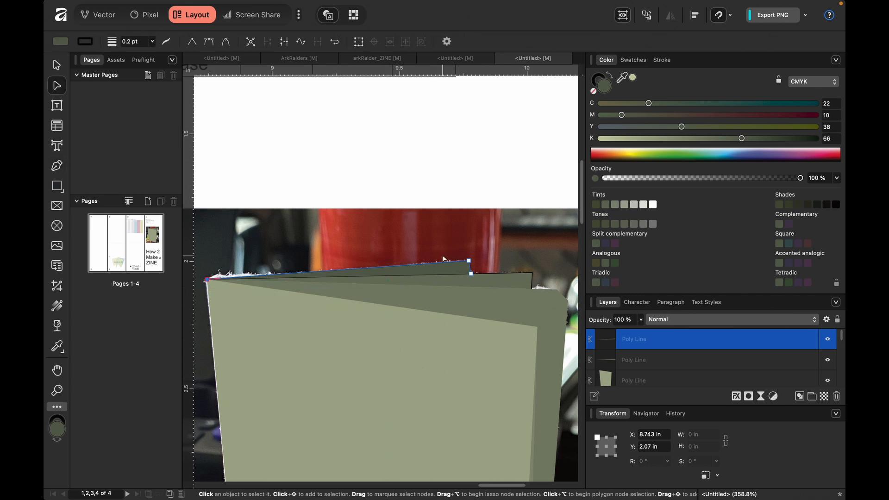
pyautogui.keyDown('shift'); pyautogui.click(449, 290); pyautogui.keyUp('shift')
pyautogui.keyDown('shift'); pyautogui.click(423, 341); pyautogui.keyUp('shift')
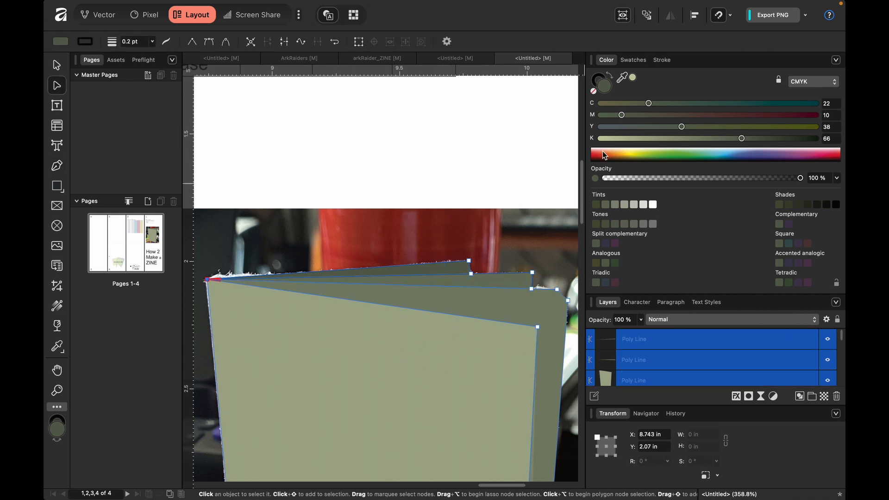
pyautogui.click(599, 80)
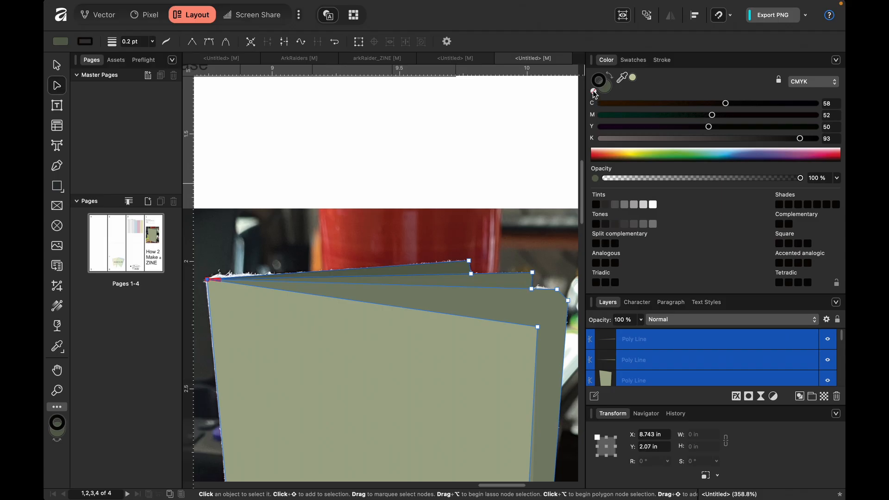
pyautogui.click(593, 93)
pyautogui.click(458, 141)
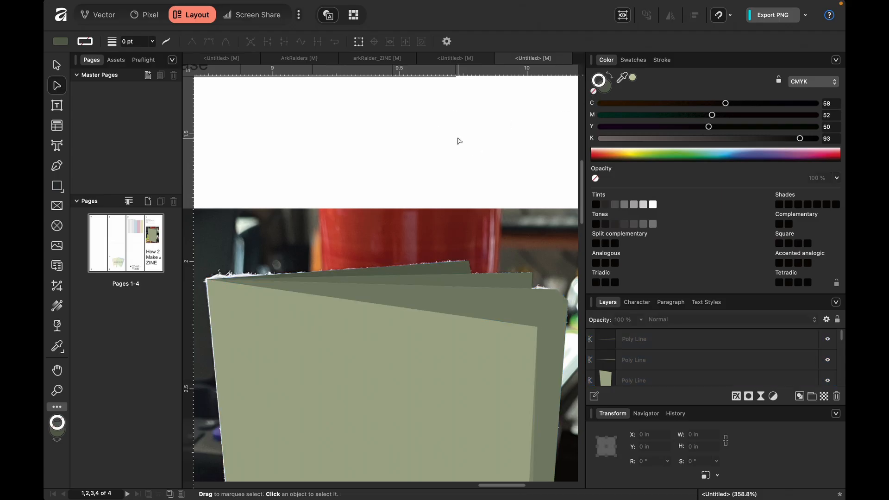
# Step: Group all the traced poly line shapes of the booklet illustration above the picture frame
pyautogui.press('super+0')
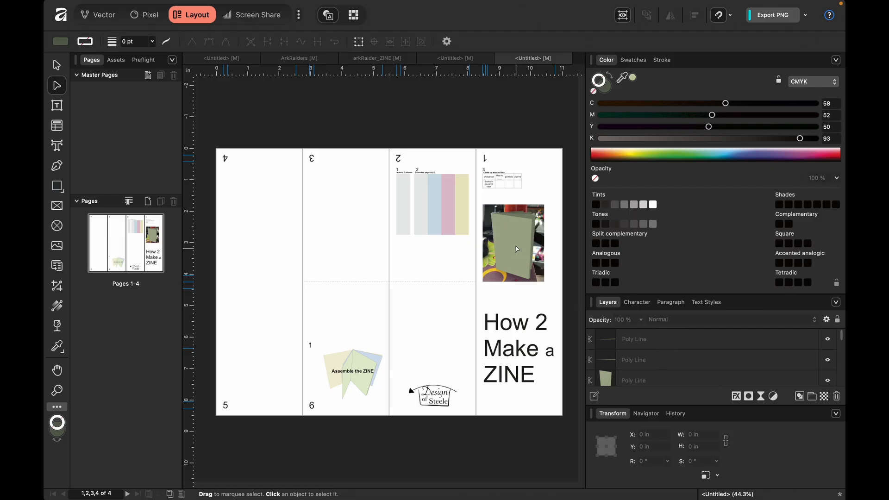
pyautogui.scroll(-2, 650, 337)
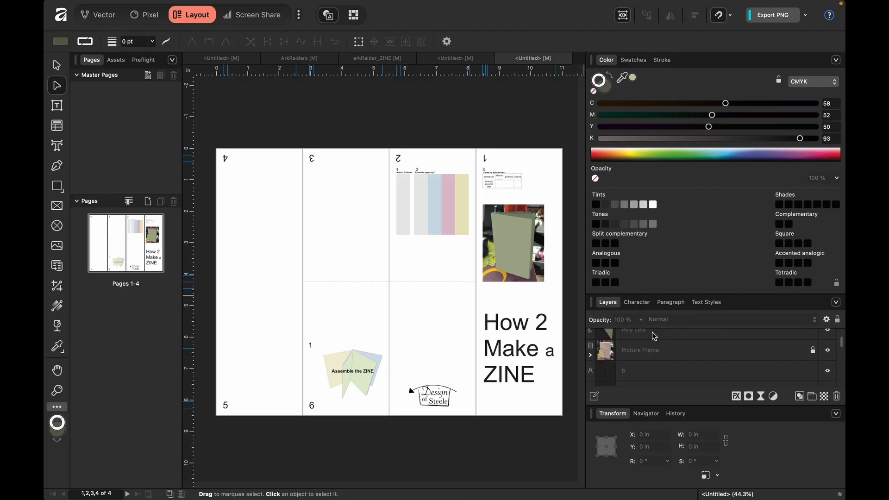
pyautogui.click(652, 364)
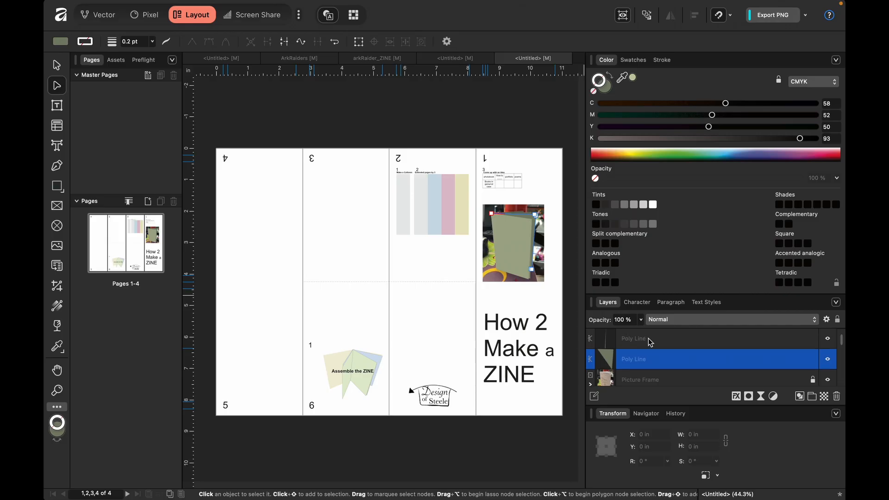
pyautogui.keyDown('shift'); pyautogui.click(649, 342); pyautogui.keyUp('shift')
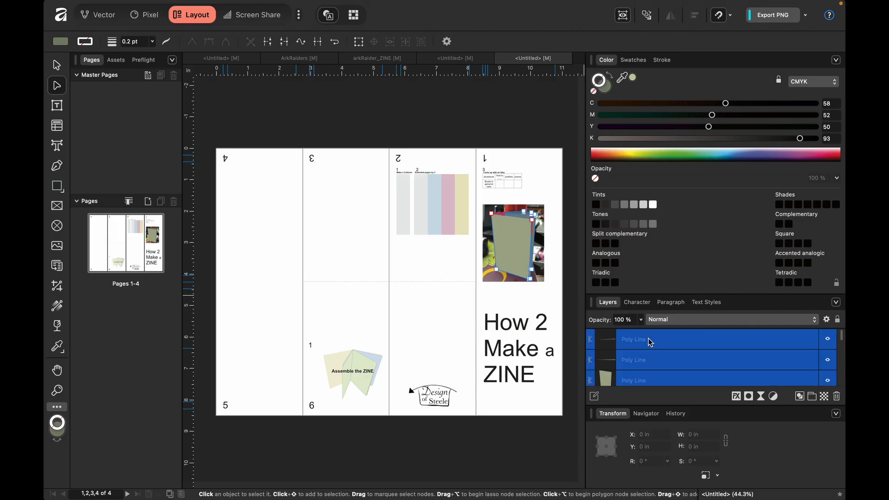
pyautogui.press('super+g')
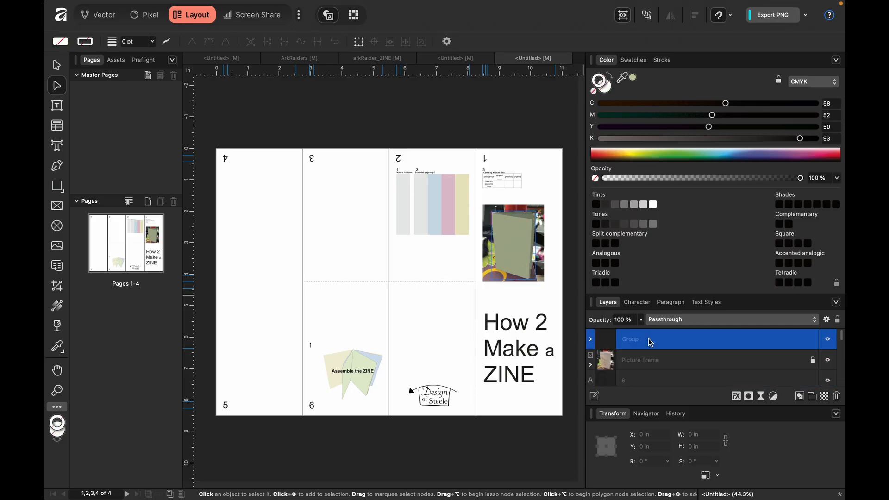
# Step: Hide the booklet reference photo behind the illustration and clear the selection
pyautogui.click(828, 361)
pyautogui.click(57, 65)
pyautogui.click(313, 124)
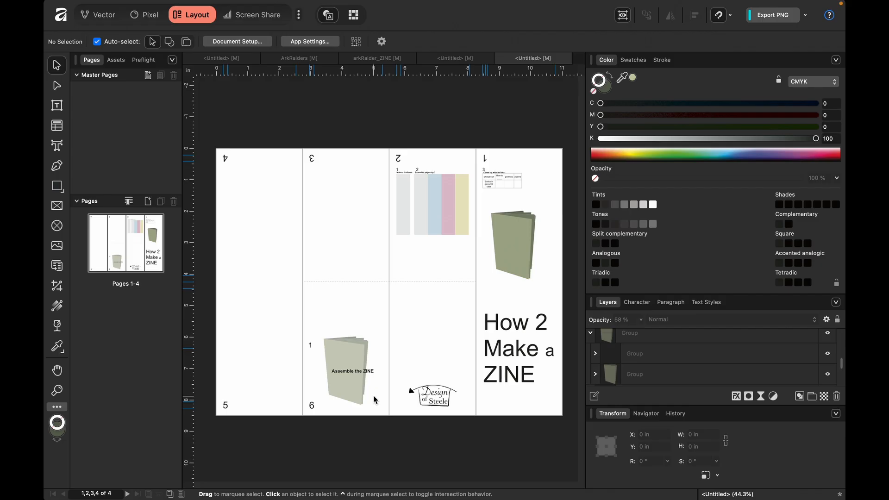
# Step: Lower the opacity of the booklet illustration on page 1 to 57%
pyautogui.click(539, 341)
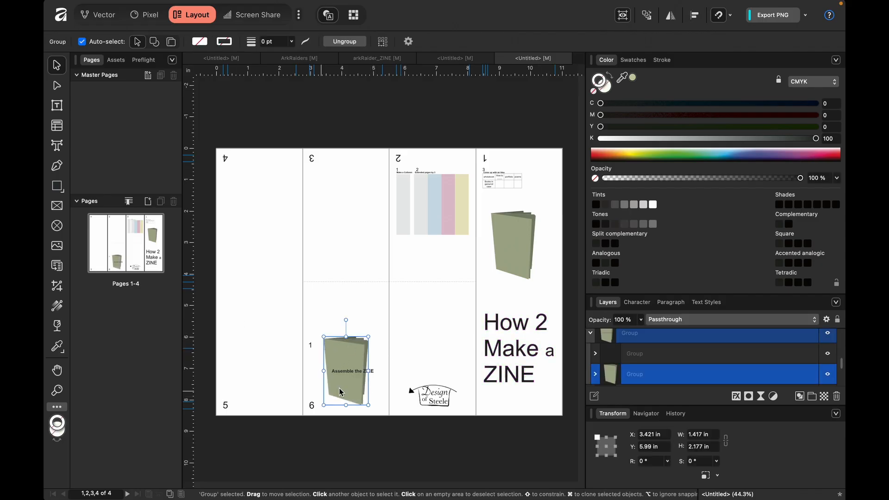
pyautogui.click(492, 255)
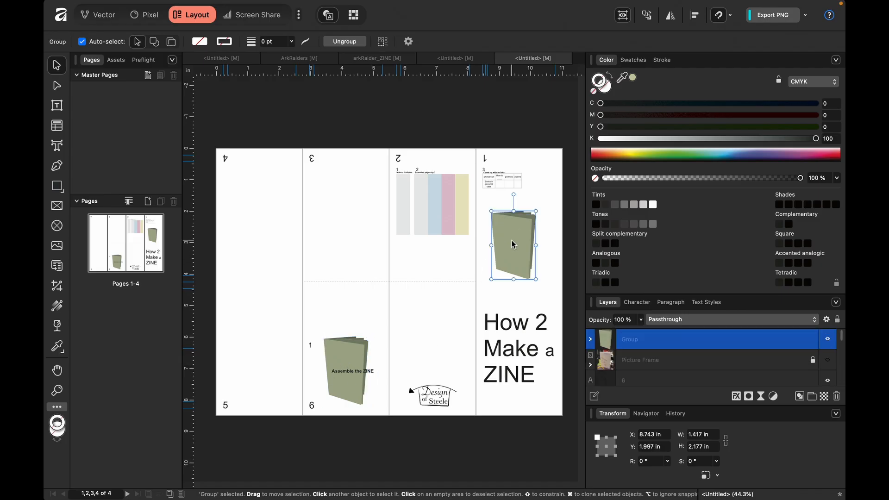
pyautogui.click(641, 319)
pyautogui.moveTo(631, 340); pyautogui.dragTo(603, 336)
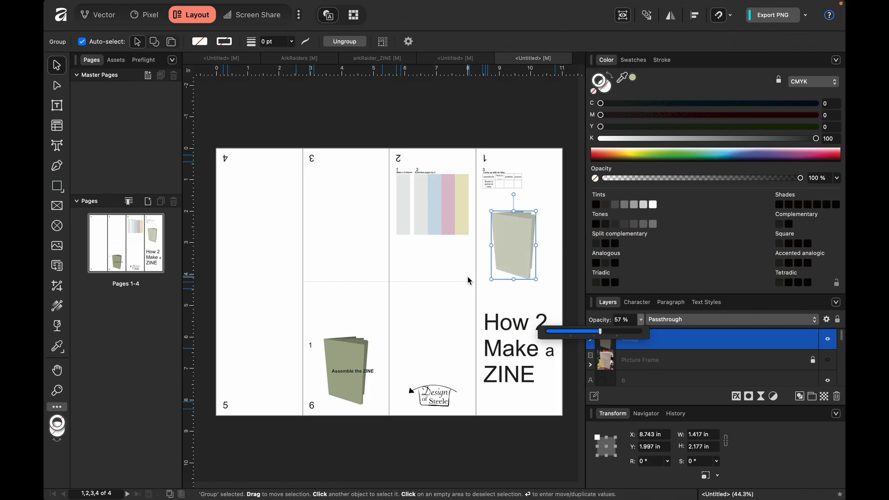
# Step: Add a text frame about 0.77 by 0.43 in on the page 1 booklet's cover reading "FRONT"
pyautogui.click(58, 106)
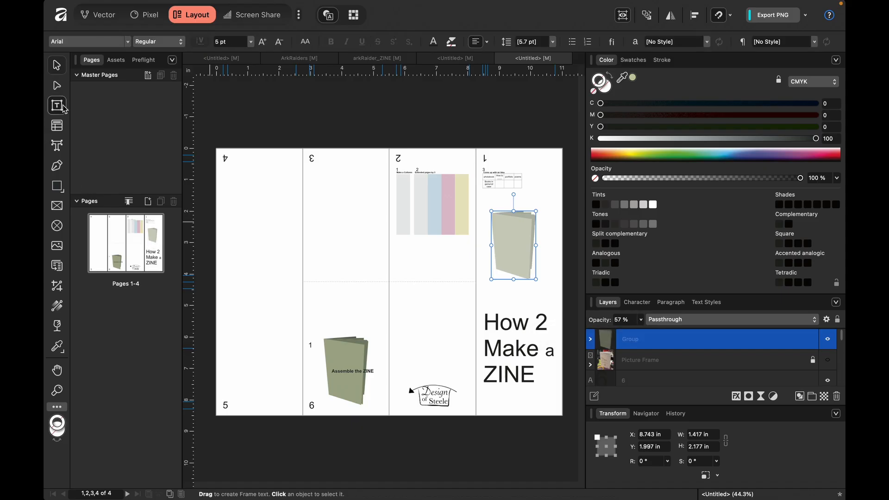
pyautogui.moveTo(499, 239); pyautogui.dragTo(524, 253)
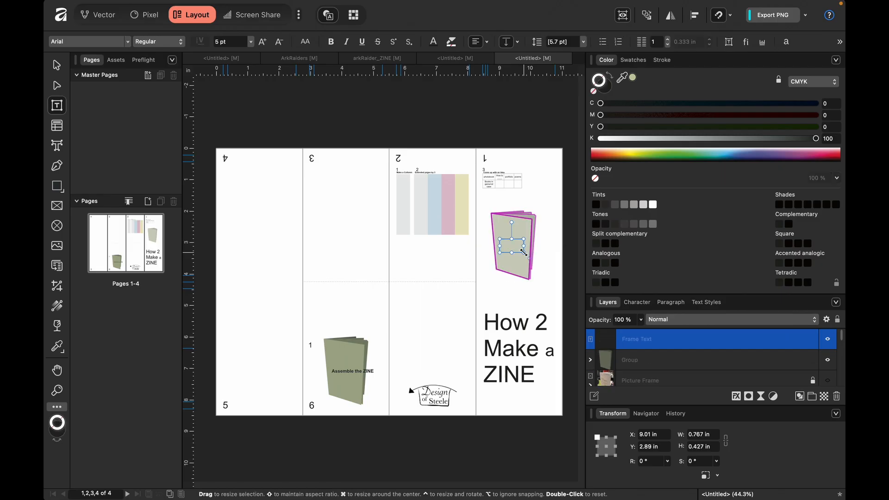
pyautogui.press('capslock')
pyautogui.write('FRONT')
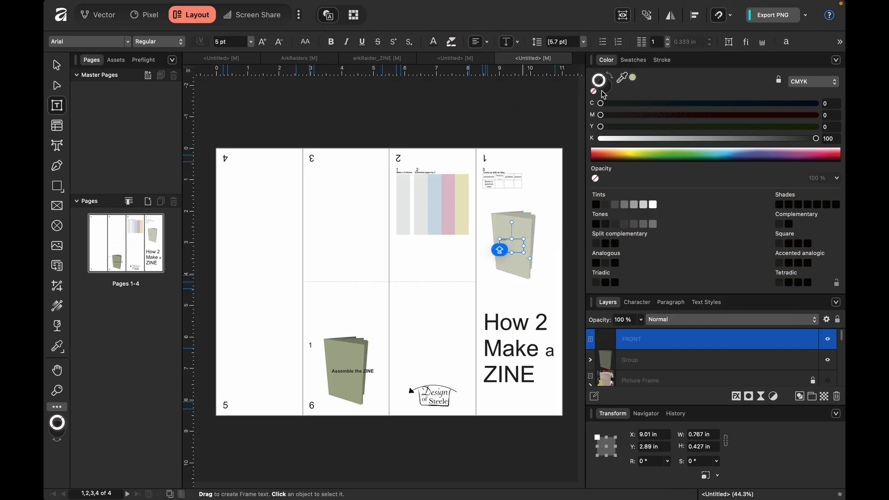
# Step: Set the font size of the "FRONT" label to 16 pt
pyautogui.doubleClick(508, 241)
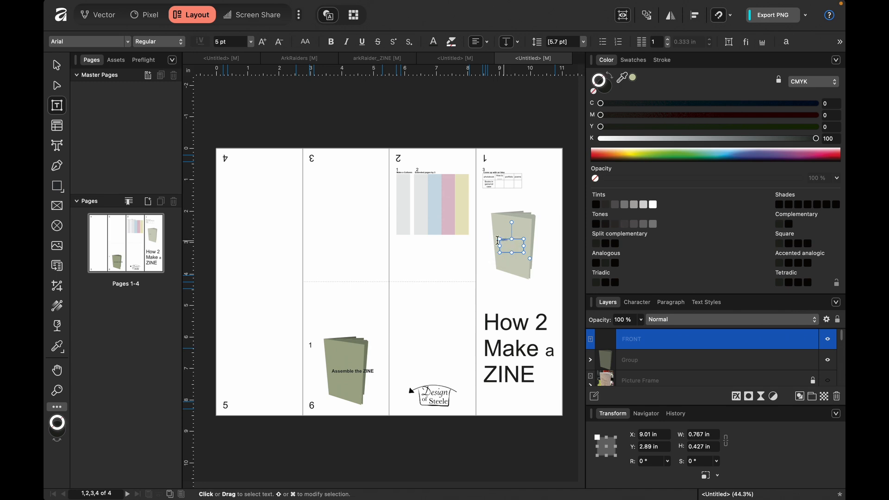
pyautogui.click(251, 41)
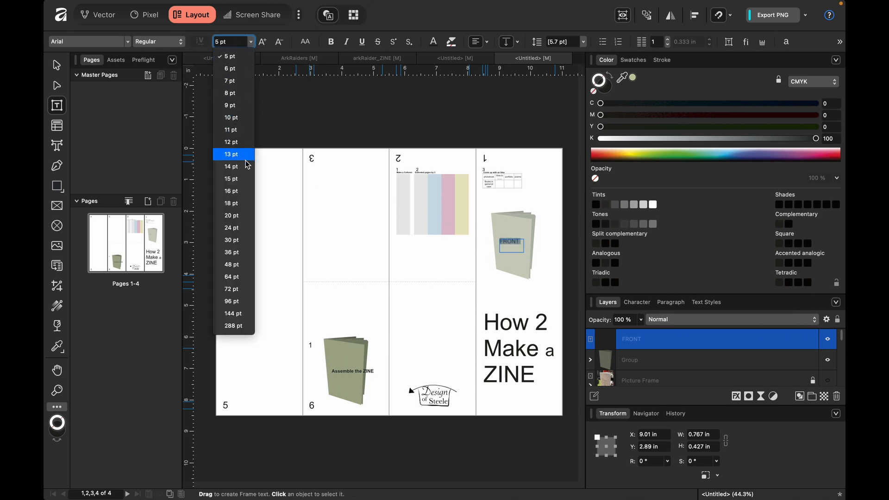
pyautogui.click(248, 198)
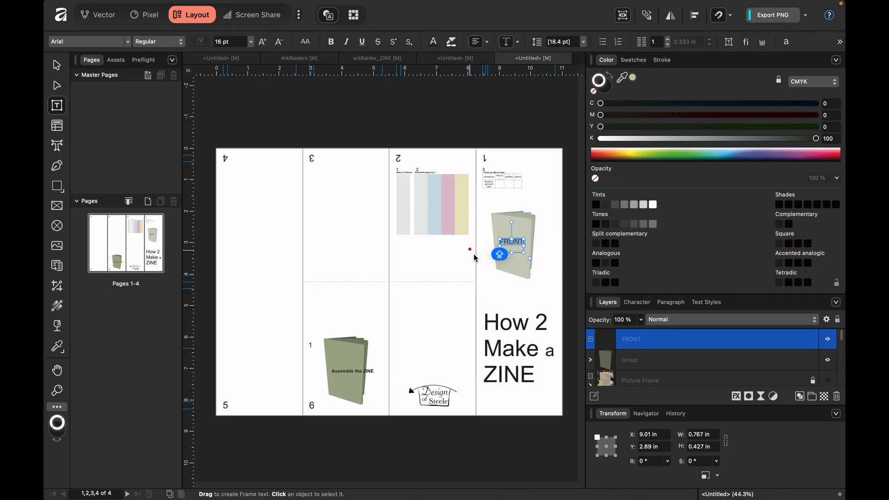
pyautogui.click(57, 66)
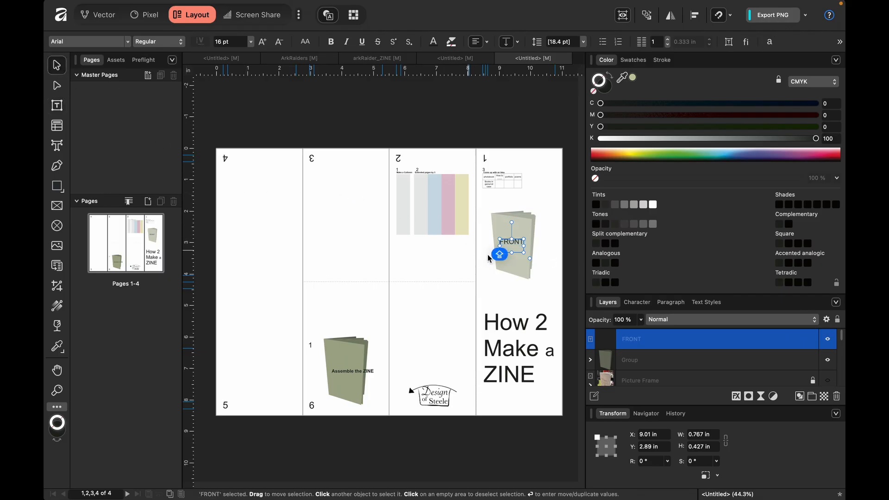
# Step: Rotate the "FRONT" label to about -8.8° to follow the cover's slant and group it with the page 1 booklet illustration
pyautogui.moveTo(512, 223); pyautogui.dragTo(520, 212)
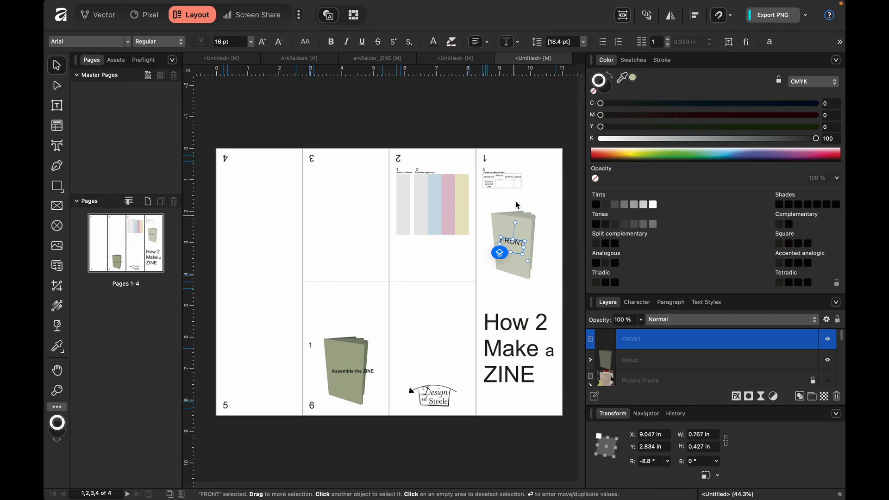
pyautogui.click(573, 282)
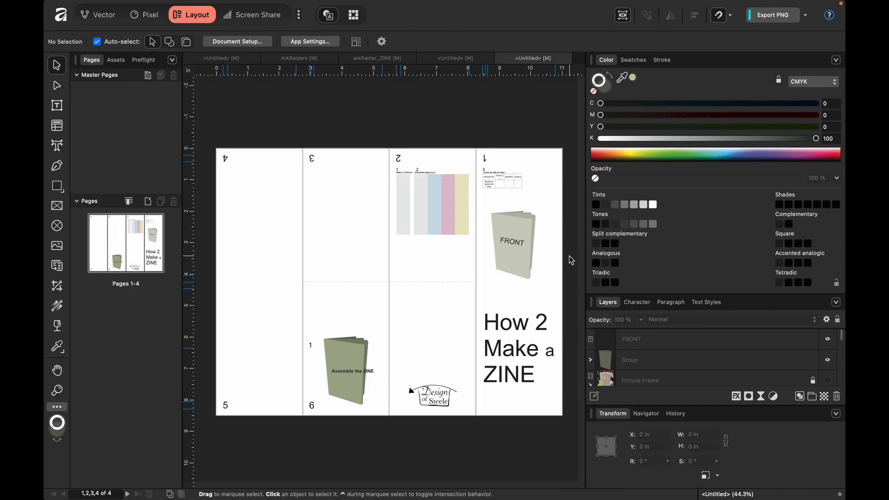
pyautogui.click(515, 246)
pyautogui.keyDown('shift'); pyautogui.click(512, 254); pyautogui.keyUp('shift')
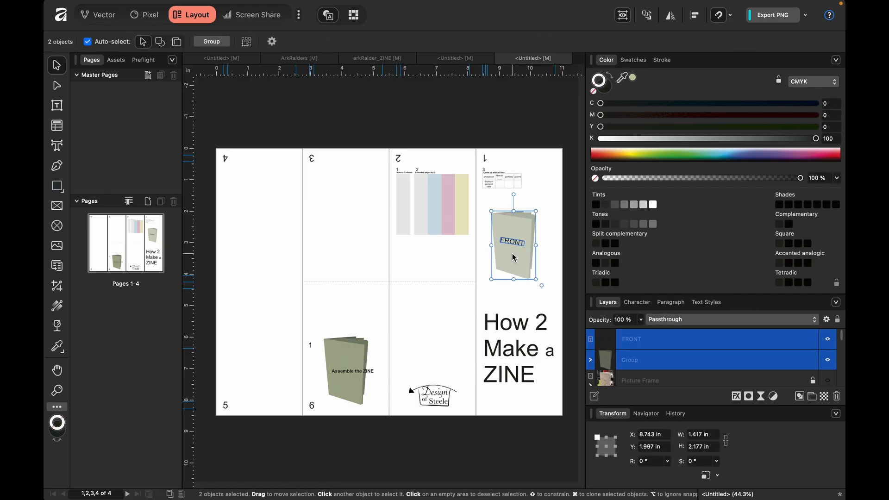
pyautogui.press('super+g')
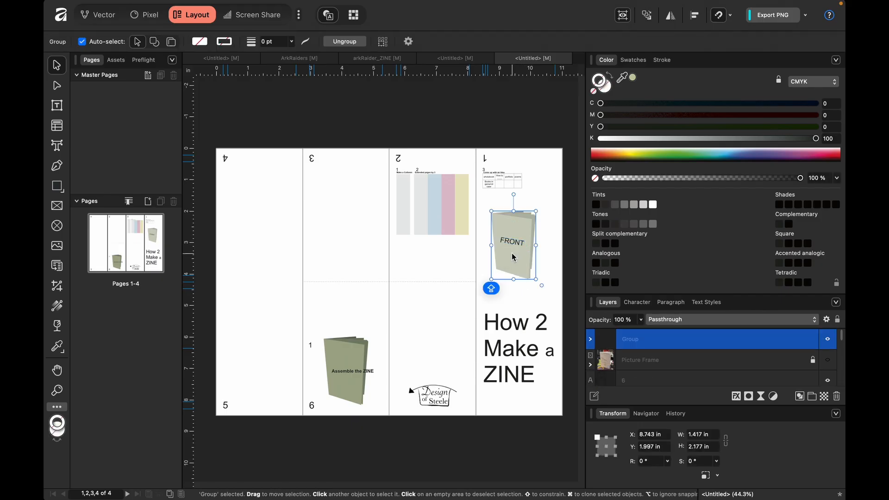
pyautogui.click(573, 288)
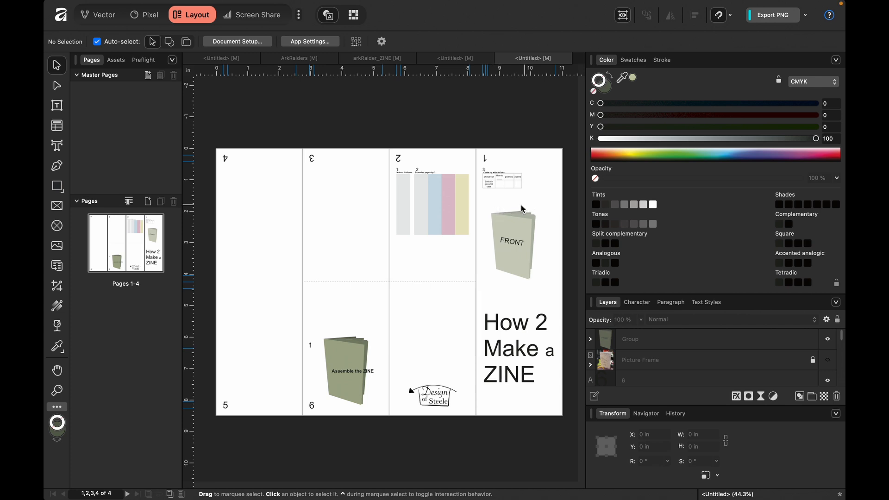
# Step: Add artistic text reading "MAKE A MOCKUP" at the upper-left corner of the page 1 booklet
pyautogui.click(58, 147)
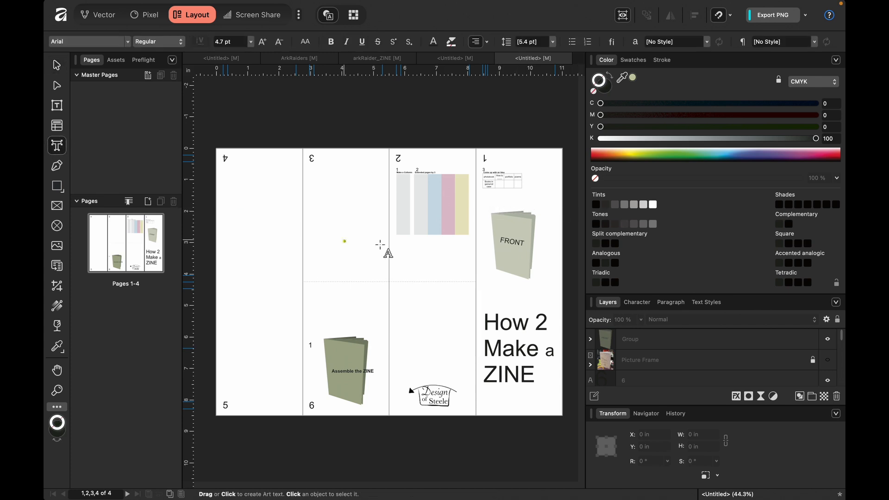
pyautogui.moveTo(491, 214); pyautogui.dragTo(495, 203)
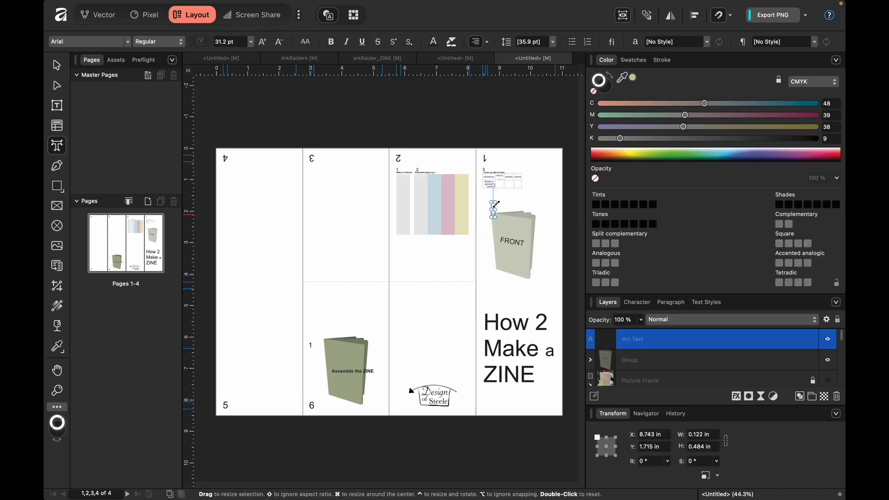
pyautogui.write('MAKE A MOCK')
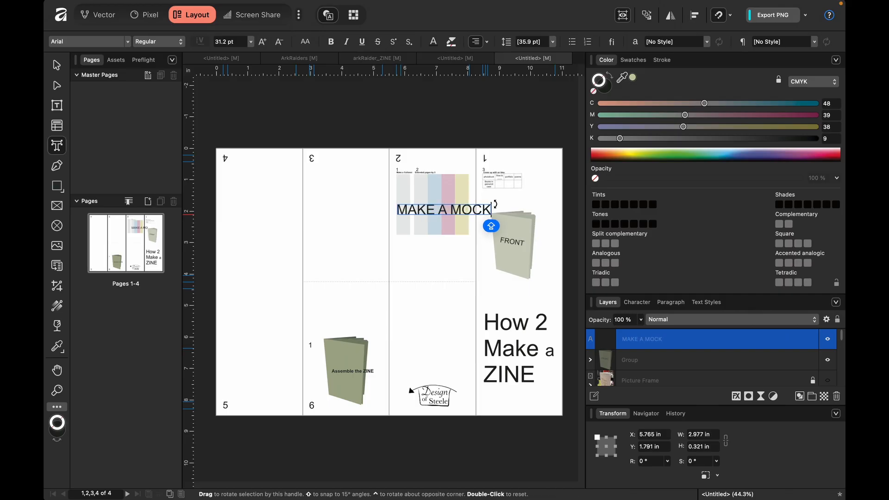
pyautogui.write('UP')
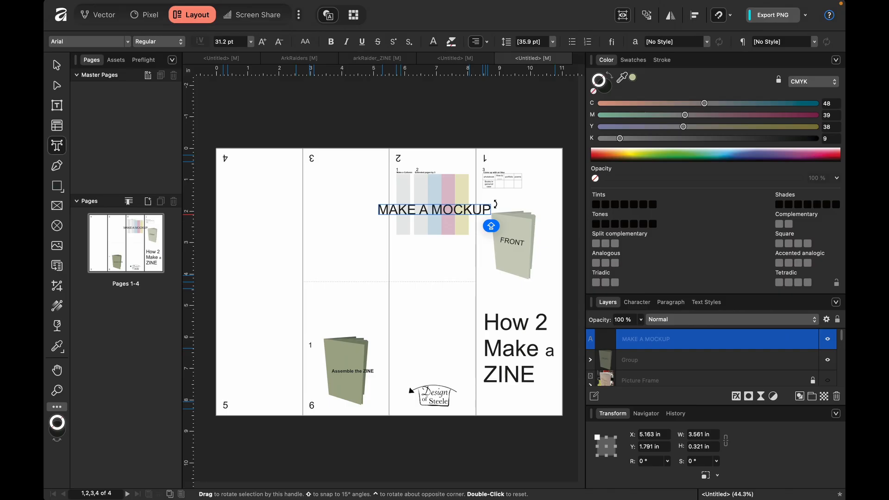
# Step: Check the text size of the existing step captions and set the "MAKE A MOCKUP" caption to 4.7 pt
pyautogui.click(491, 176)
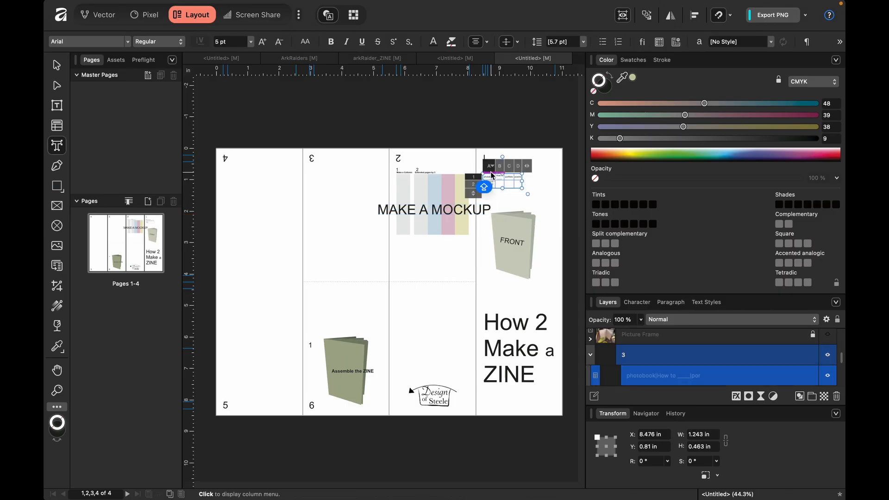
pyautogui.click(419, 173)
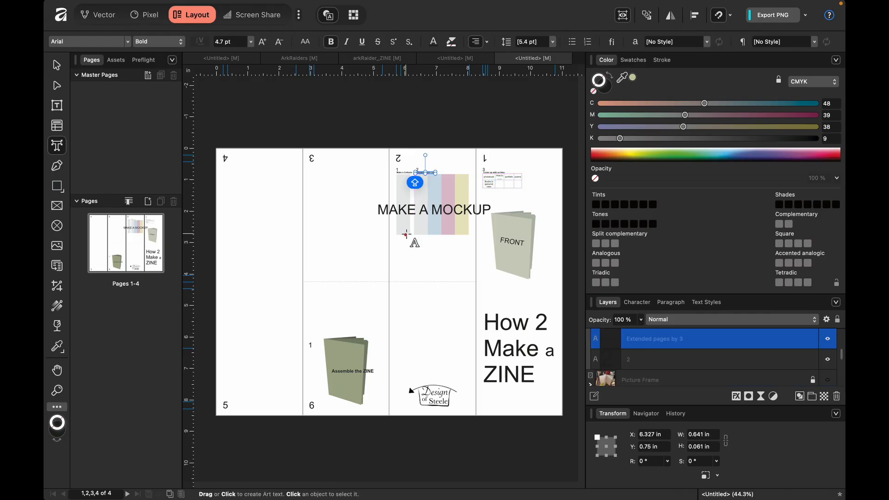
pyautogui.tripleClick(466, 205)
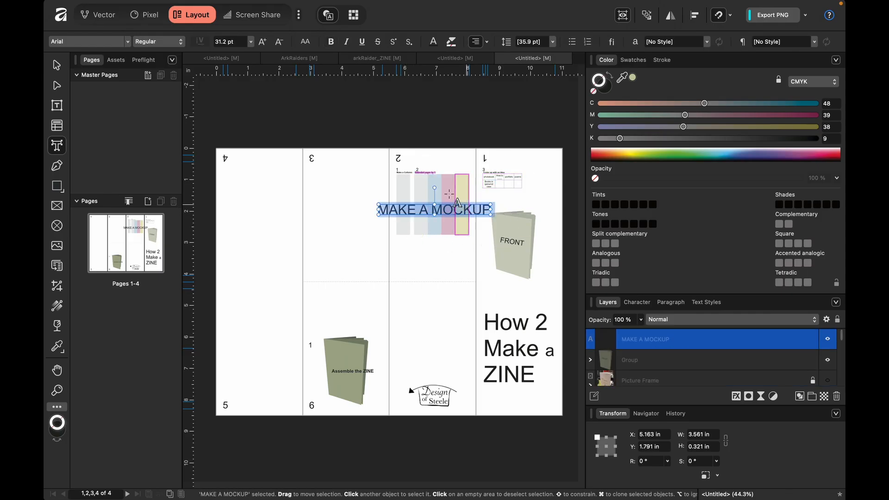
pyautogui.click(222, 42)
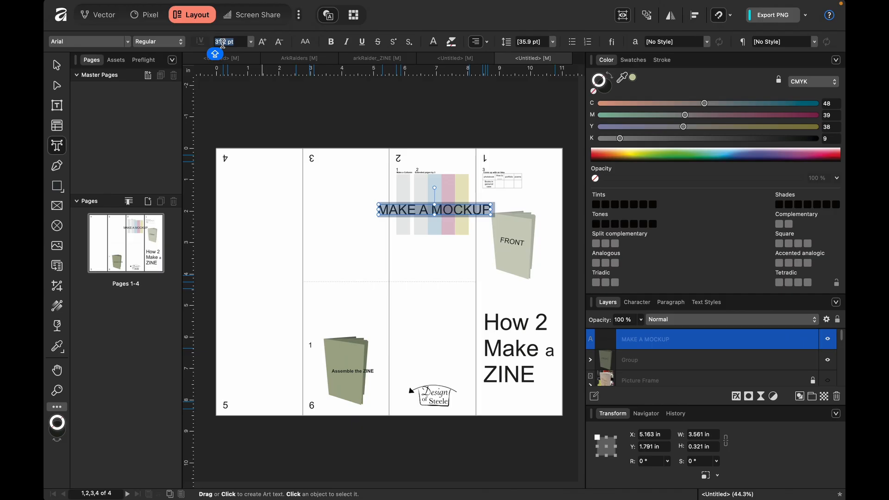
pyautogui.write('4.7')
pyautogui.press('Escape')
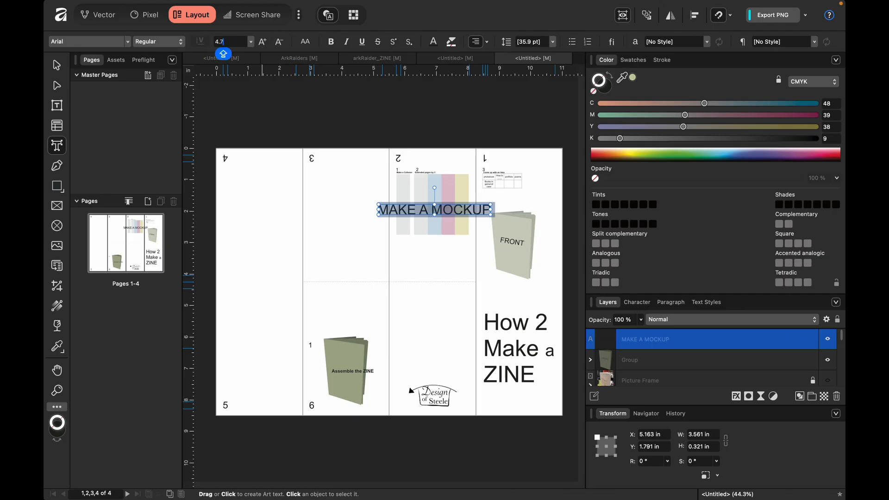
pyautogui.press('Escape')
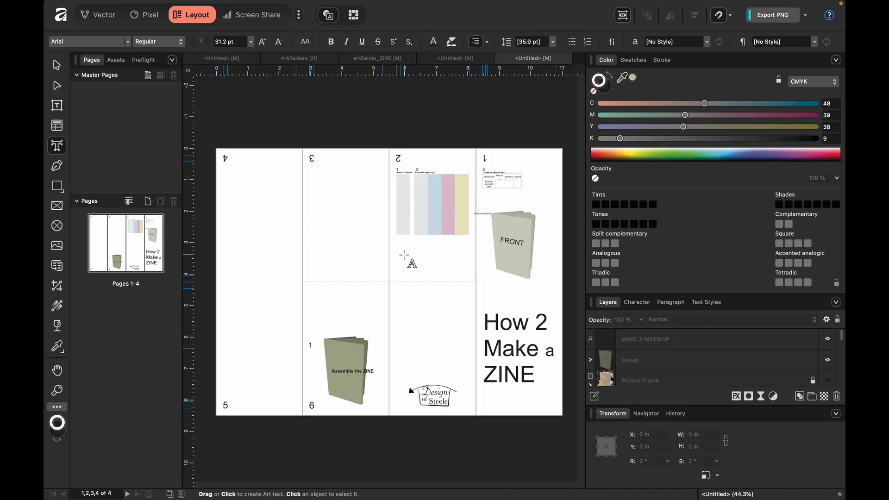
# Step: Place the "MAKE A MOCKUP" caption along the booklet's top edge, rotated 4° and enlarged to about 0.93 in wide
pyautogui.scroll(5, 403, 250)
pyautogui.scroll(3, 402, 238)
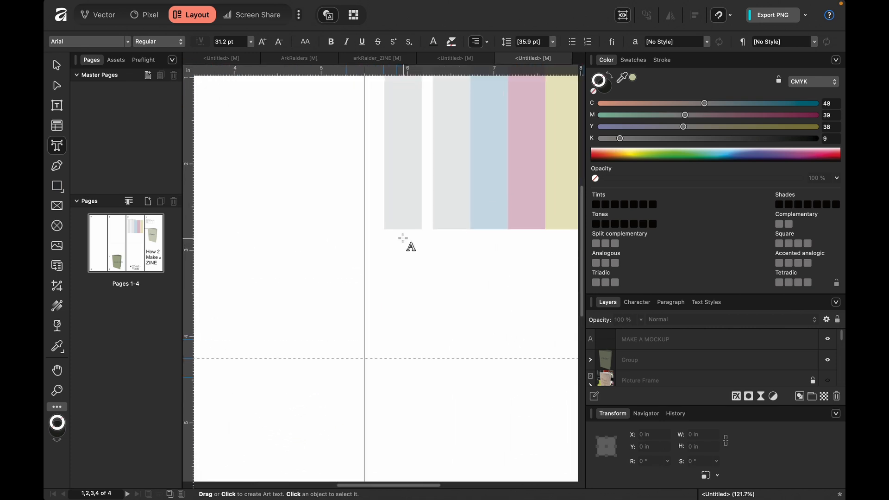
pyautogui.hscroll(8, 402, 238)
pyautogui.hscroll(1, 403, 237)
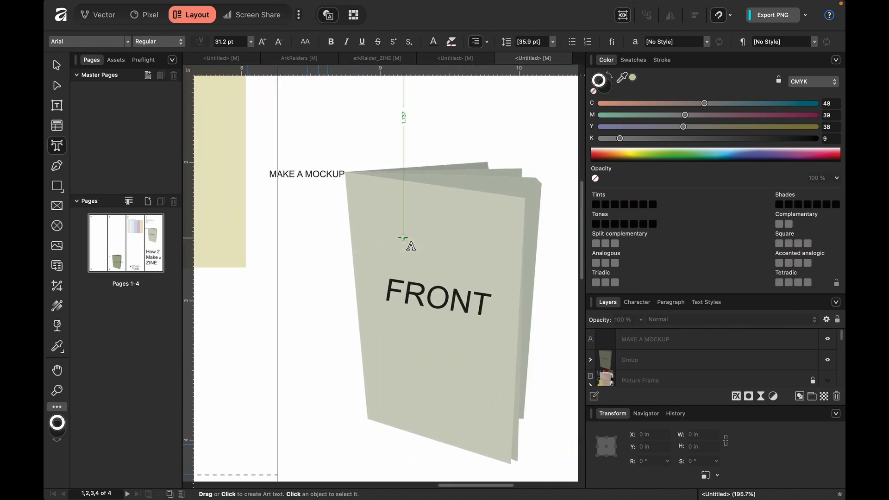
pyautogui.click(60, 65)
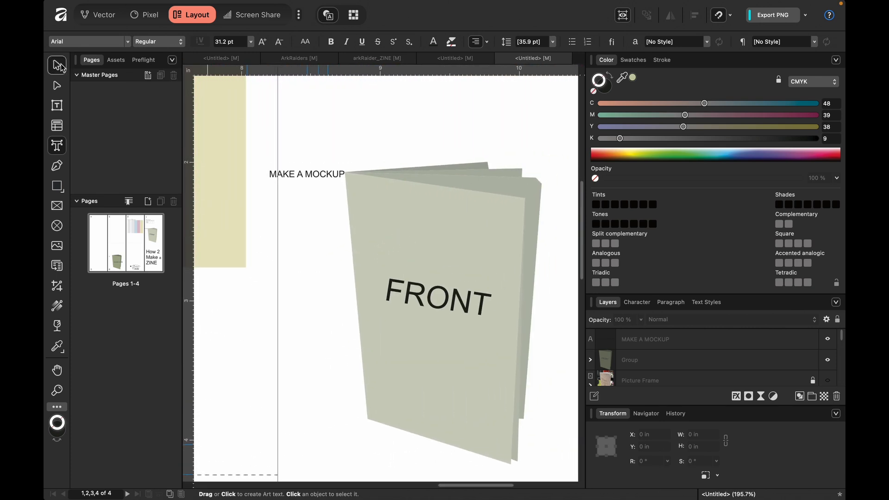
pyautogui.click(296, 177)
pyautogui.moveTo(311, 178); pyautogui.dragTo(389, 131)
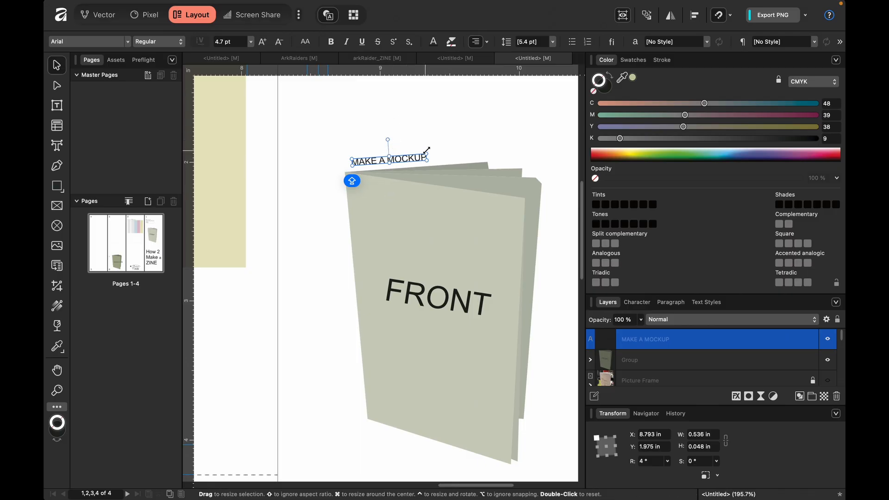
pyautogui.moveTo(426, 144); pyautogui.dragTo(482, 147)
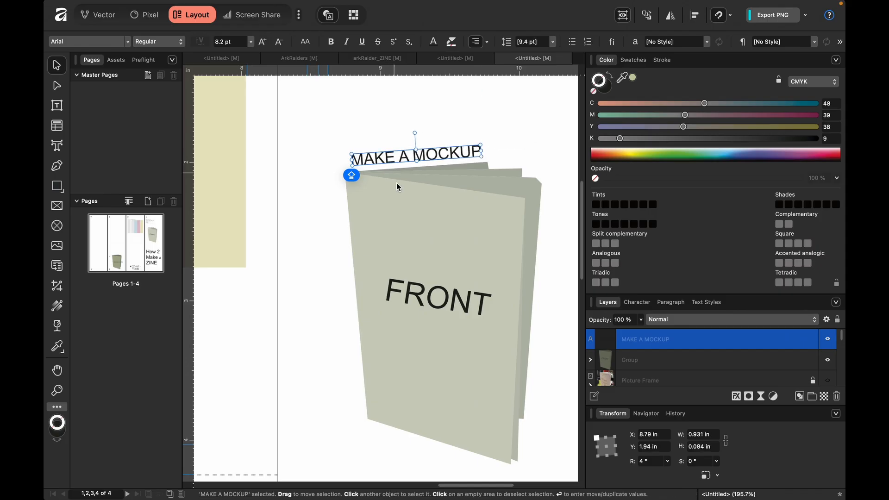
pyautogui.click(319, 265)
# Step: Add the step number "2" as artistic text just above the start of the "MAKE A MOCKUP" caption
pyautogui.scroll(5, 426, 252)
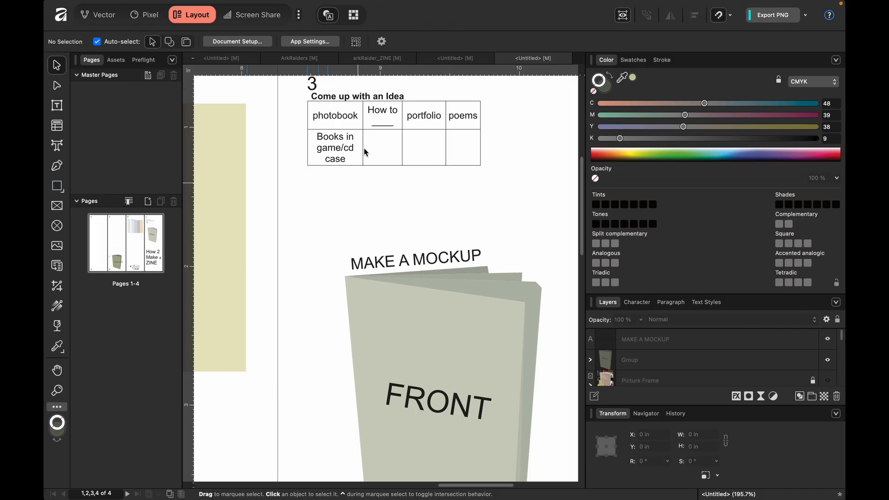
pyautogui.click(58, 146)
pyautogui.click(352, 238)
pyautogui.write('2')
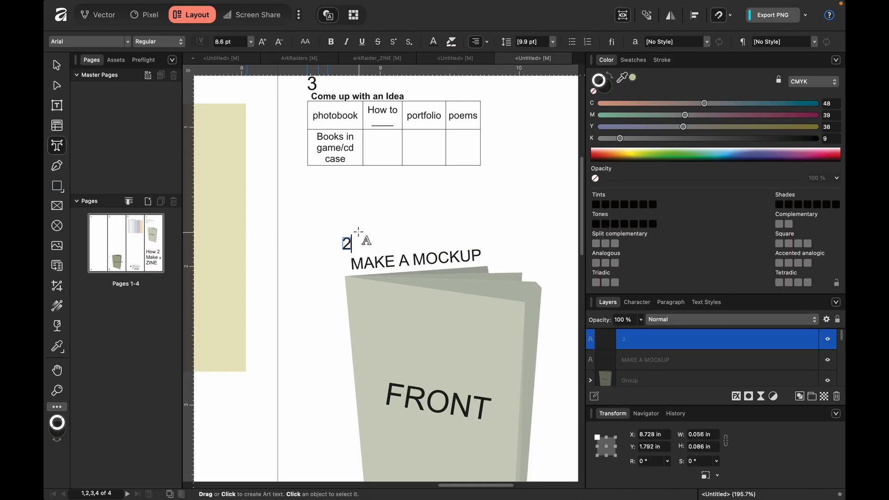
pyautogui.press('Escape')
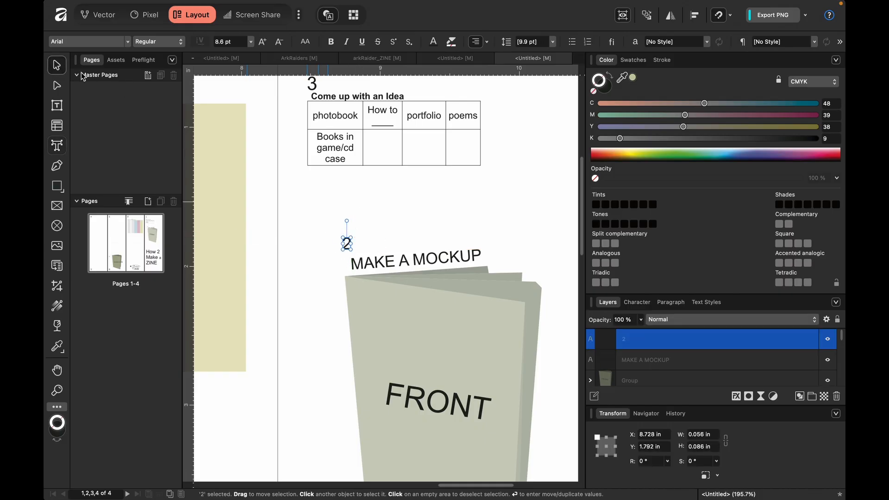
pyautogui.click(399, 187)
pyautogui.click(348, 245)
pyautogui.moveTo(348, 245); pyautogui.dragTo(348, 252)
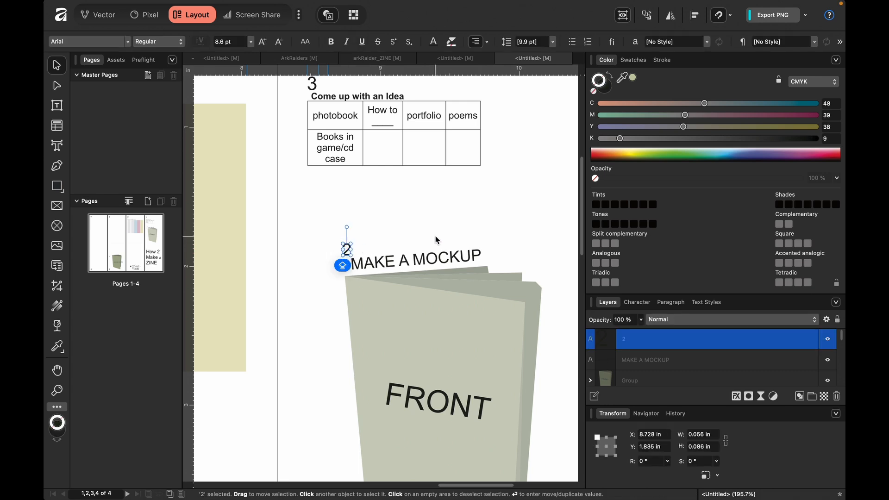
# Step: Group the "2" with the "MAKE A MOCKUP" caption, and group both with the booklet illustration
pyautogui.keyDown('shift'); pyautogui.click(399, 263); pyautogui.keyUp('shift')
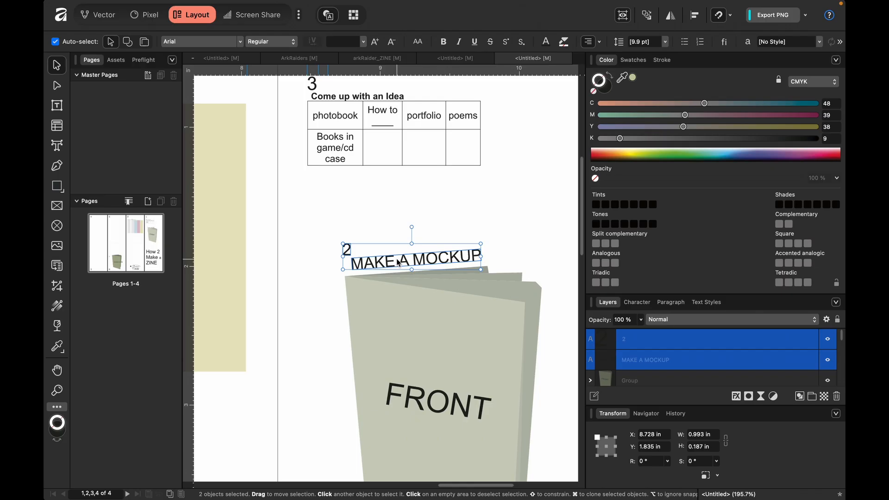
pyautogui.press('super+g')
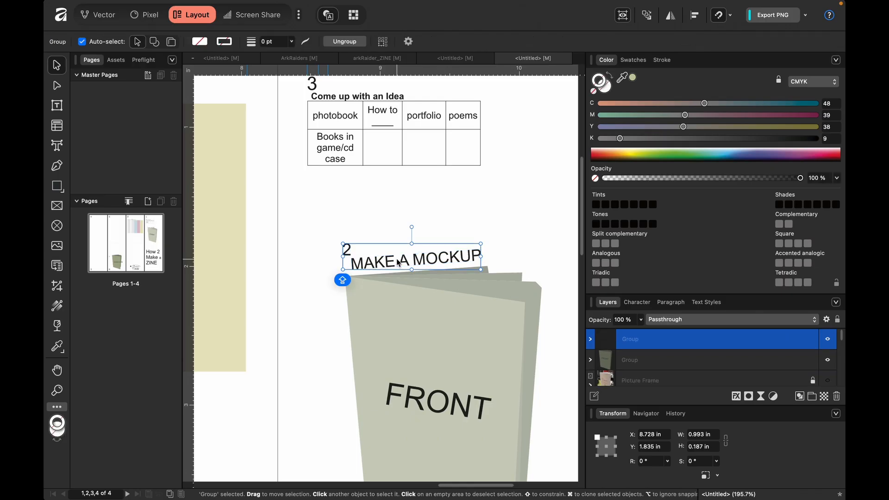
pyautogui.keyDown('shift'); pyautogui.click(403, 316); pyautogui.keyUp('shift')
pyautogui.press('super+g')
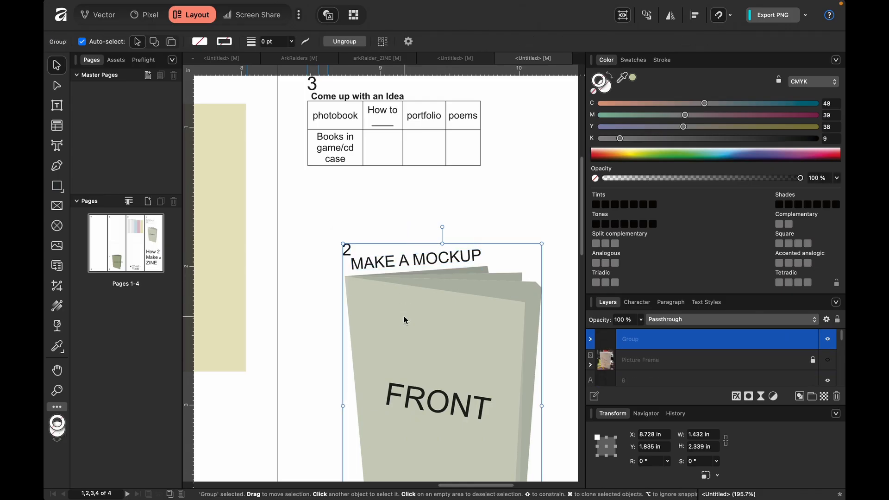
pyautogui.press('super+0')
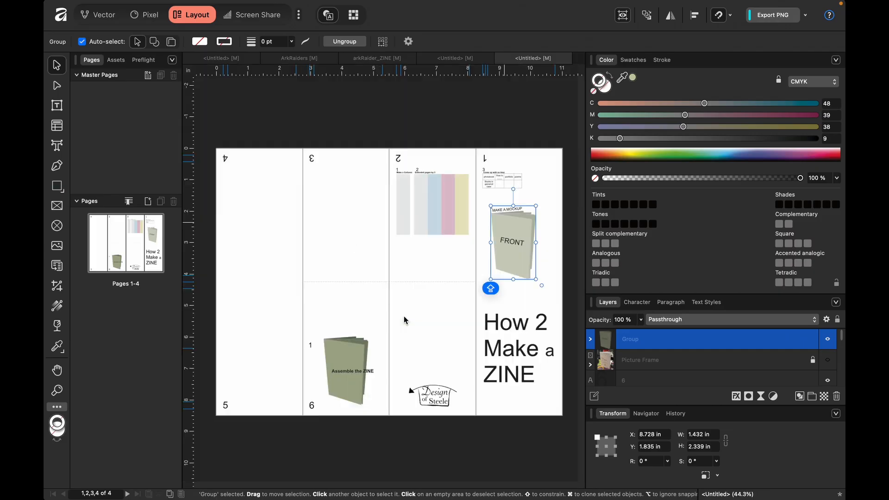
pyautogui.click(537, 140)
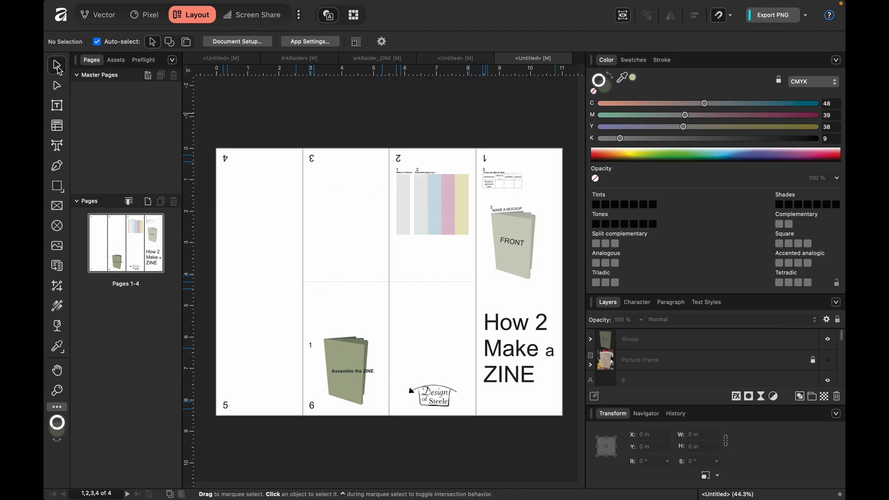
# Step: Duplicate the "Extended pages by 3" four-column group from page 2 onto the upper part of page 3
pyautogui.click(451, 218)
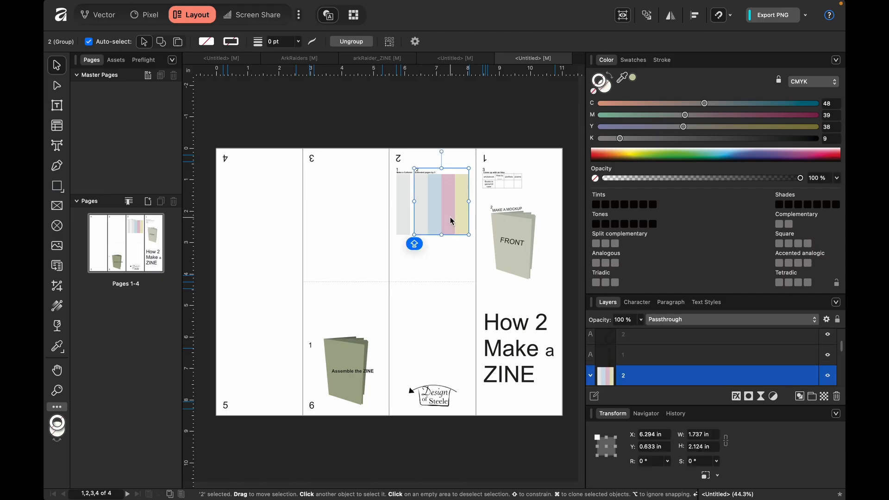
pyautogui.moveTo(451, 221)
pyautogui.mouseDown()
pyautogui.moveTo(365, 207)
pyautogui.moveTo(367, 214)
pyautogui.moveTo(359, 200)
pyautogui.mouseUp()
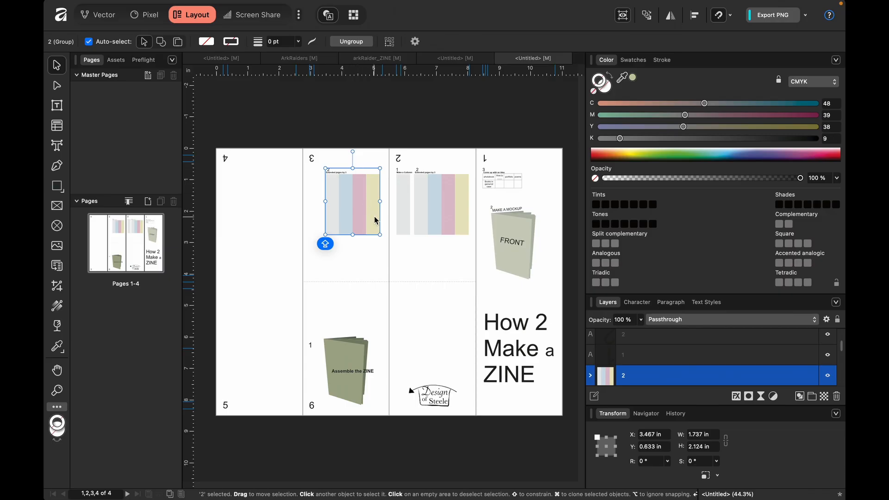
# Step: Change the step number of the duplicated four-column group on page 3 to "5"
pyautogui.doubleClick(327, 218)
pyautogui.doubleClick(327, 217)
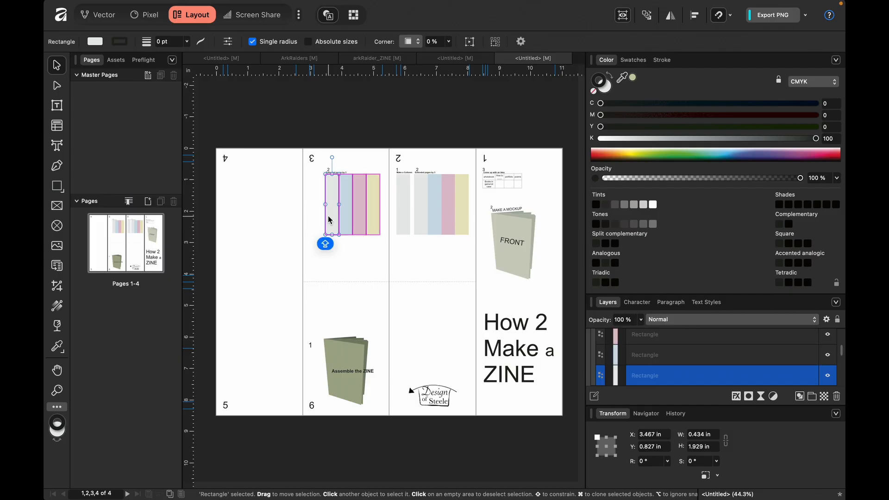
pyautogui.scroll(5, 330, 219)
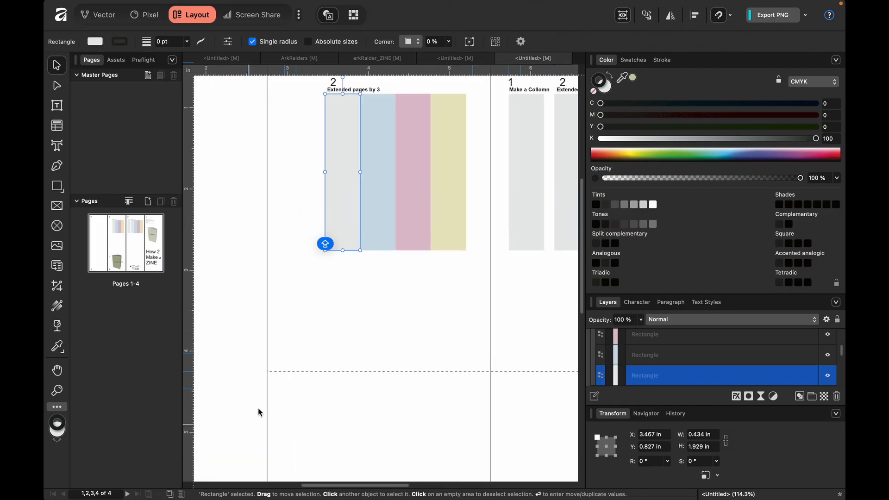
pyautogui.scroll(5, 336, 312)
pyautogui.hscroll(2, 336, 311)
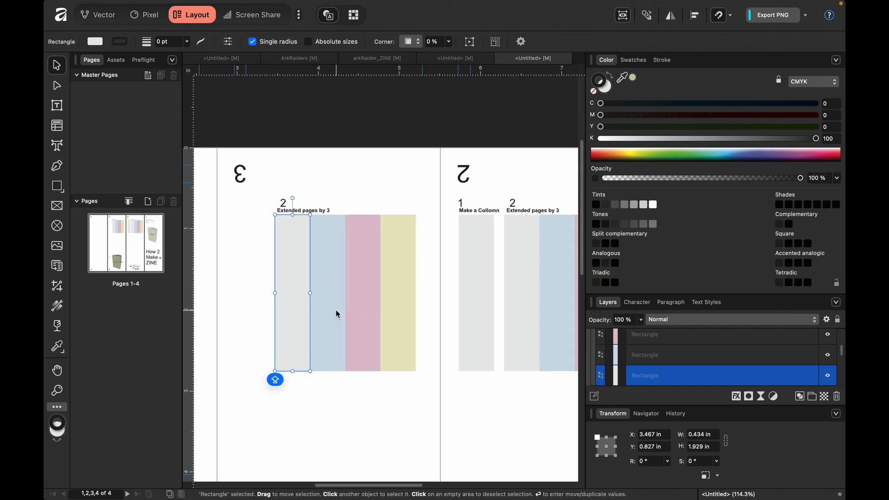
pyautogui.scroll(3, 335, 309)
pyautogui.hscroll(-2, 335, 309)
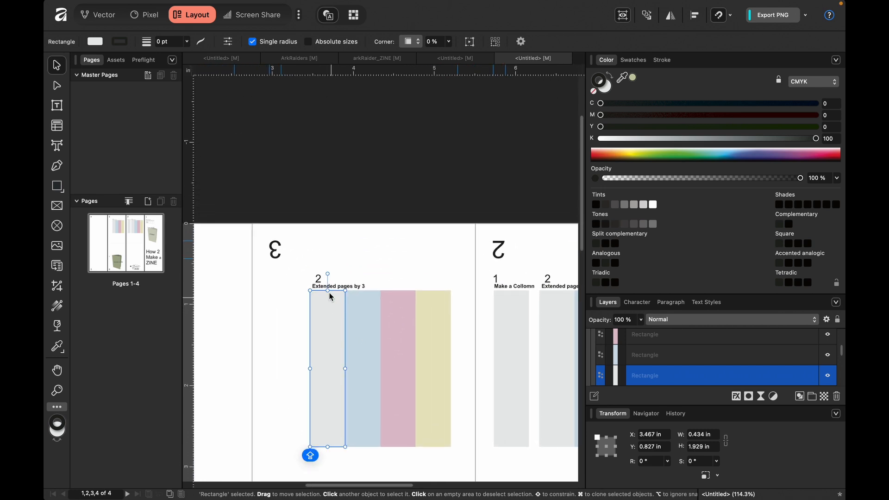
pyautogui.doubleClick(319, 281)
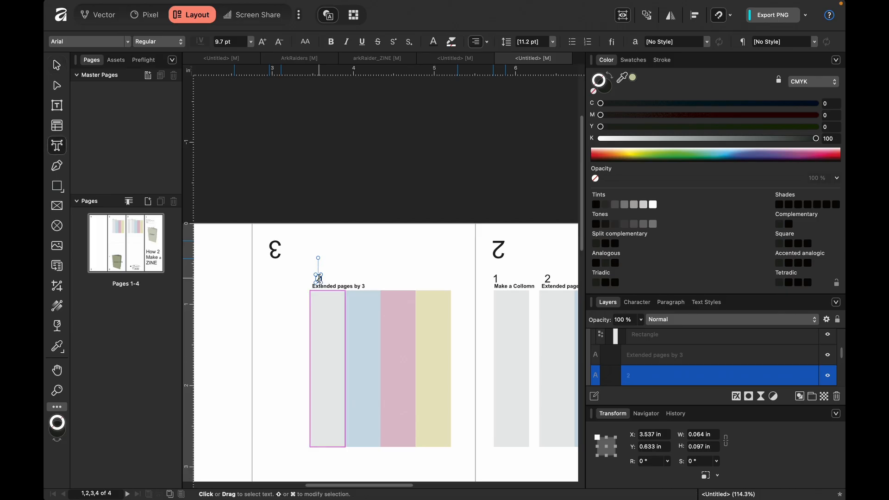
pyautogui.write('5')
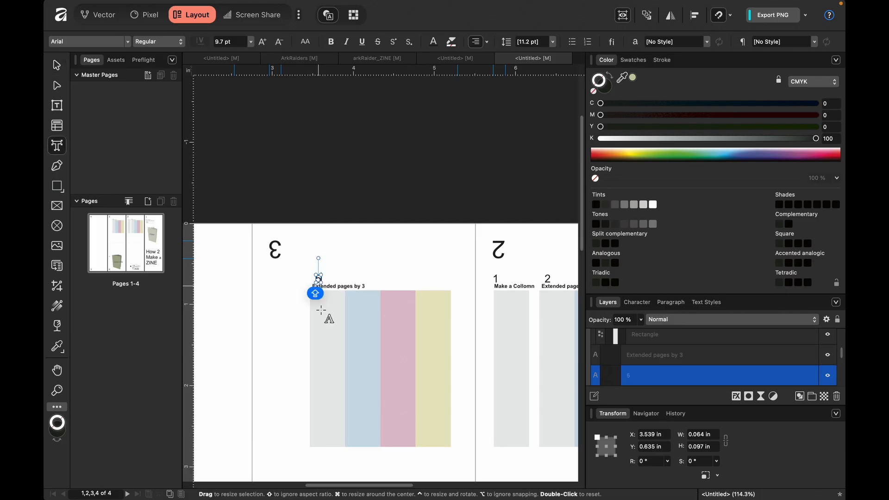
# Step: Replace the caption above page 3's four columns with "Start placing Items to your document"
pyautogui.tripleClick(360, 287)
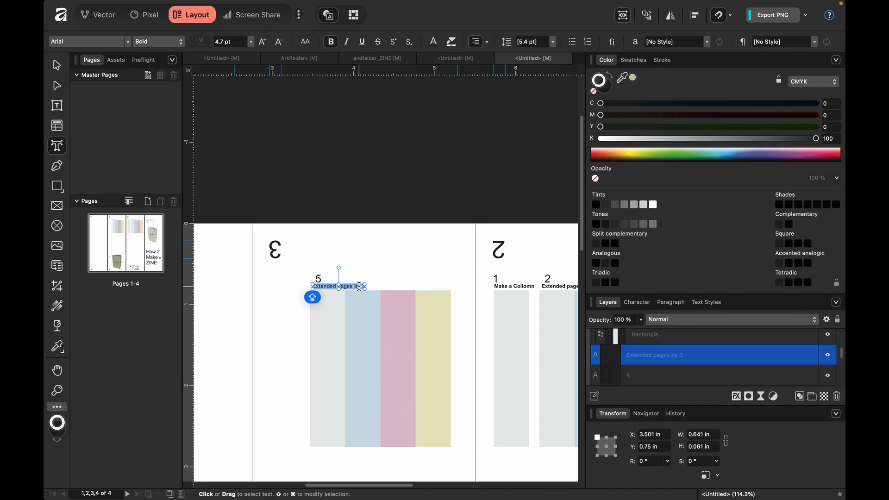
pyautogui.write('STA')
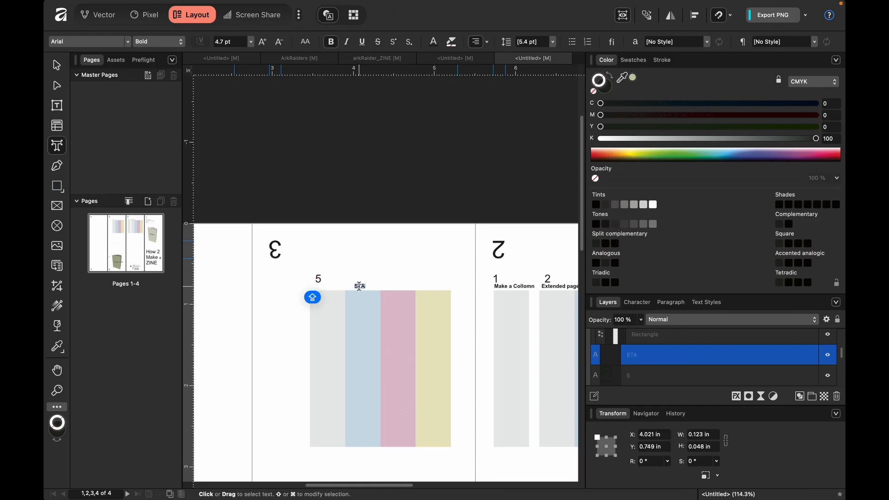
pyautogui.press('BackSpace')
pyautogui.press('BackSpace')
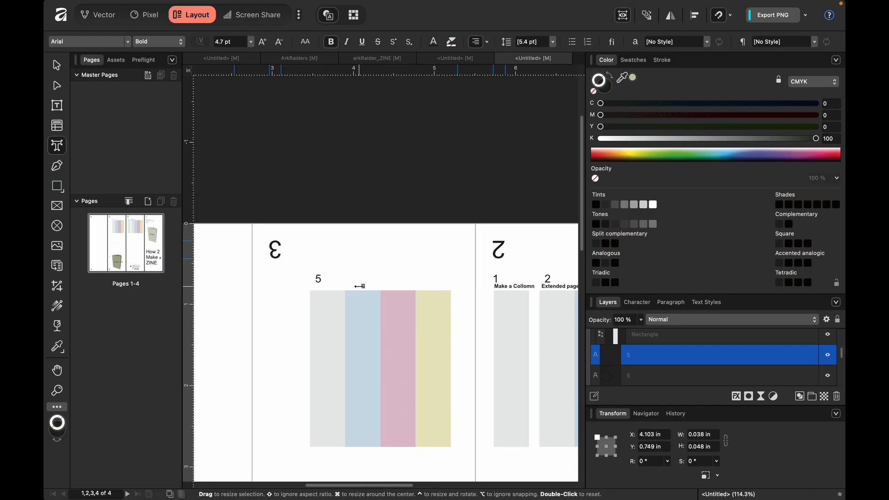
pyautogui.write('tart pa')
pyautogui.press('BackSpace')
pyautogui.write('lacing')
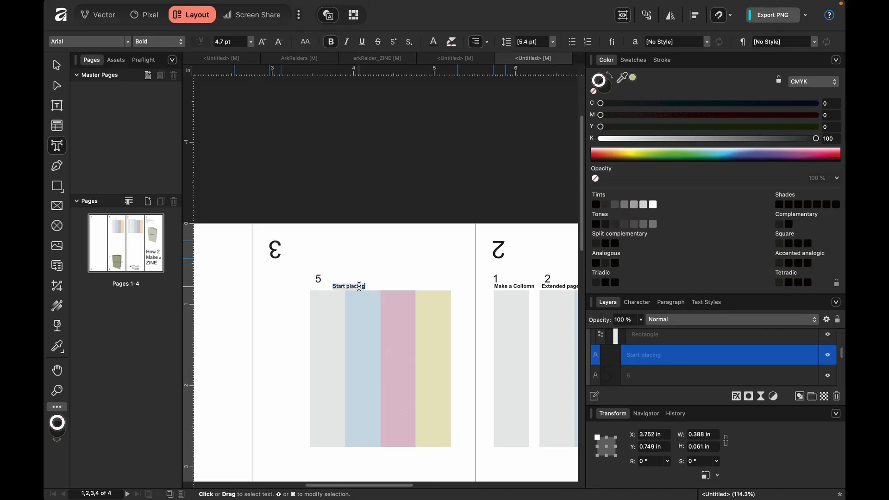
pyautogui.write(' Items to your')
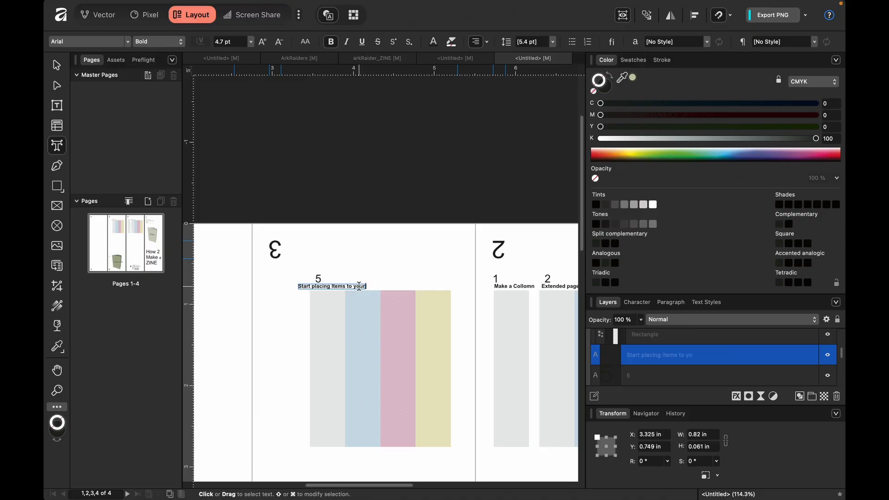
pyautogui.write(' document')
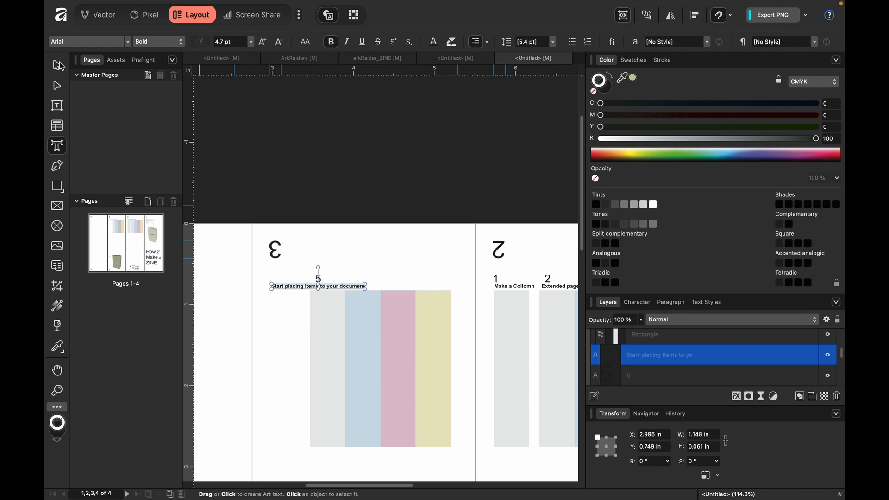
# Step: Move the "Start placing Items to your document" caption over the columns and enlarge it to about 1.74 in wide, spanning all four
pyautogui.click(60, 66)
pyautogui.moveTo(293, 285); pyautogui.dragTo(355, 299)
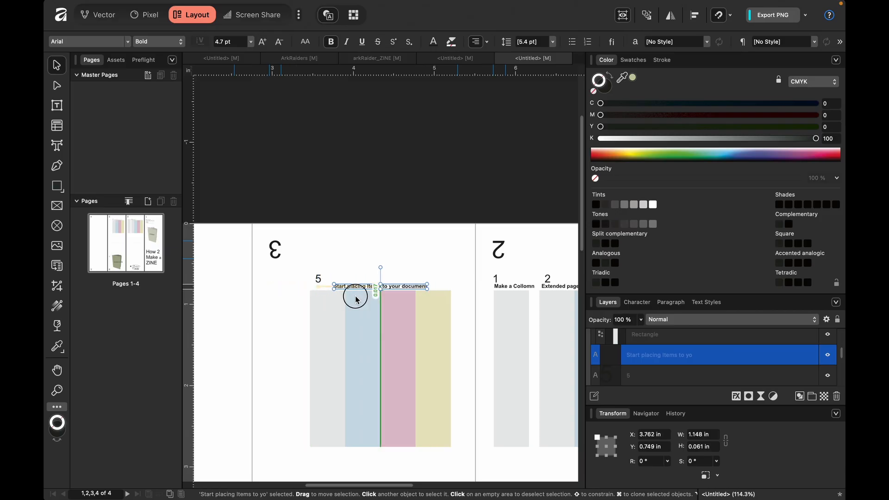
pyautogui.click(385, 212)
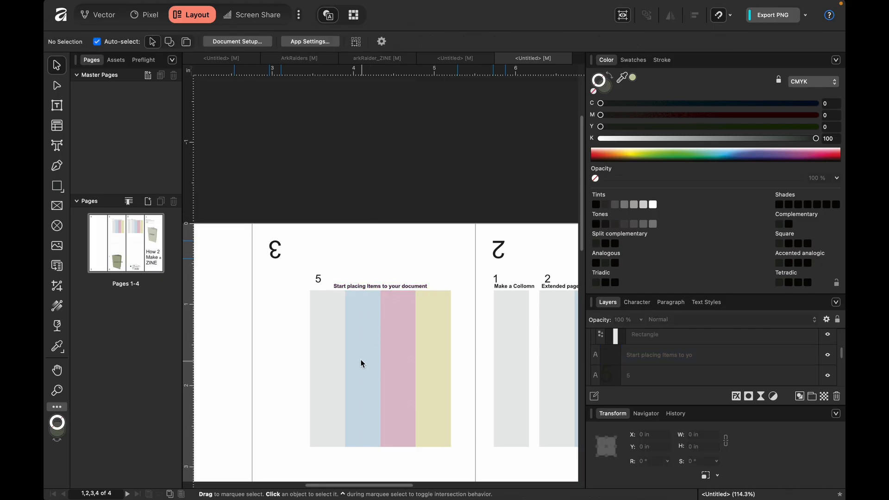
pyautogui.click(322, 286)
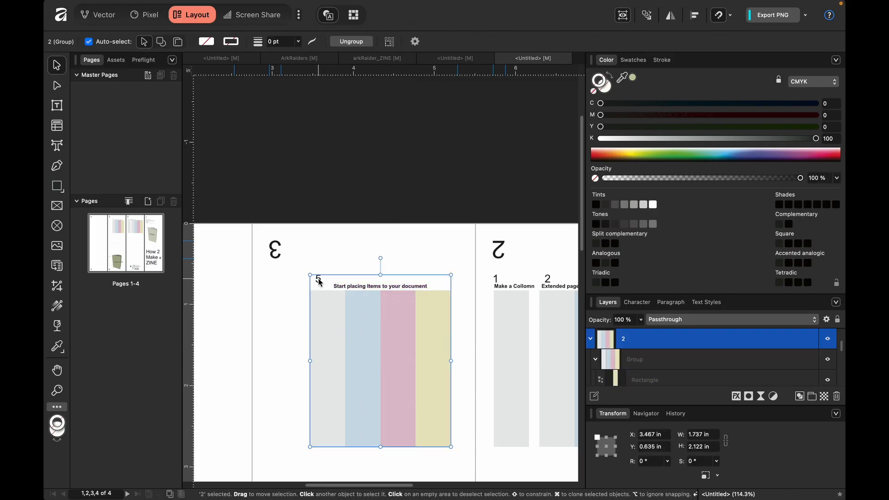
pyautogui.doubleClick(353, 289)
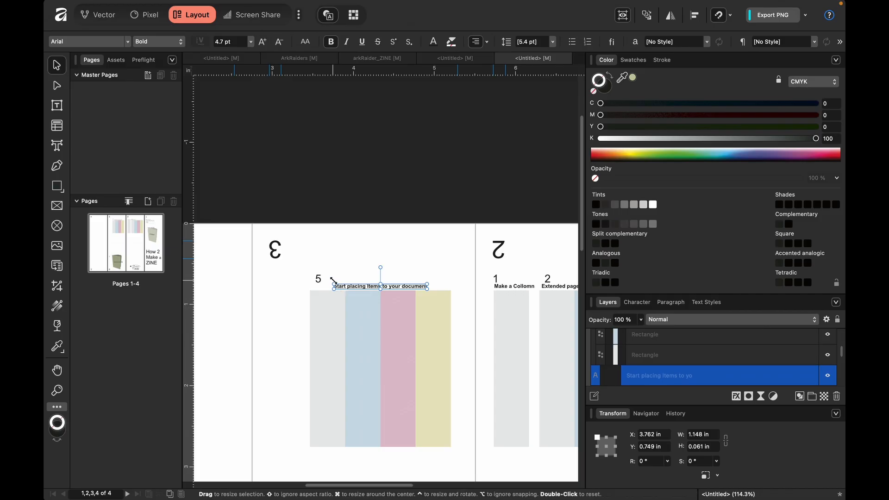
pyautogui.moveTo(334, 283); pyautogui.dragTo(312, 266)
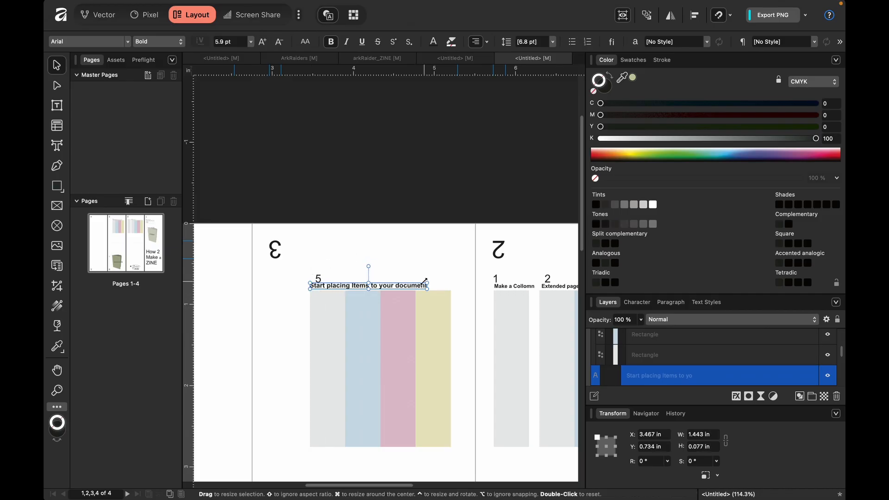
pyautogui.moveTo(427, 284); pyautogui.dragTo(449, 275)
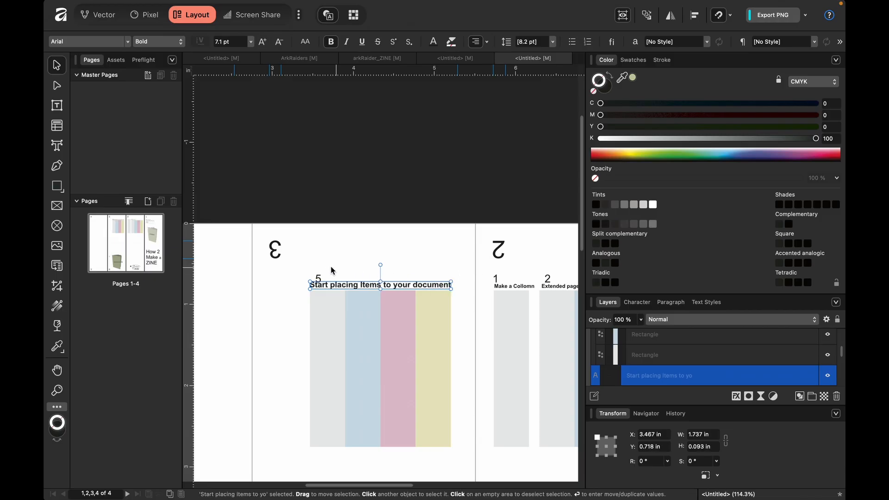
# Step: Raise the "5" clear of the caption on page 3 and align it with the caption's left edge
pyautogui.click(319, 278)
pyautogui.moveTo(320, 274); pyautogui.dragTo(320, 273)
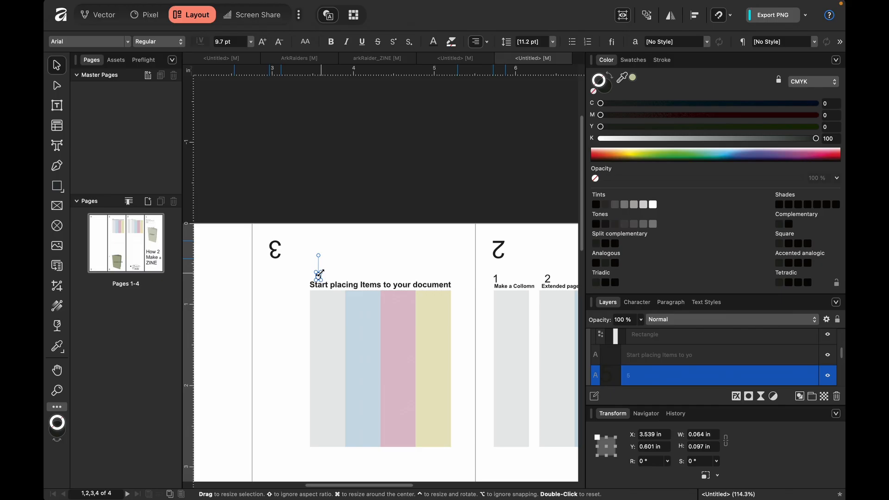
pyautogui.click(367, 184)
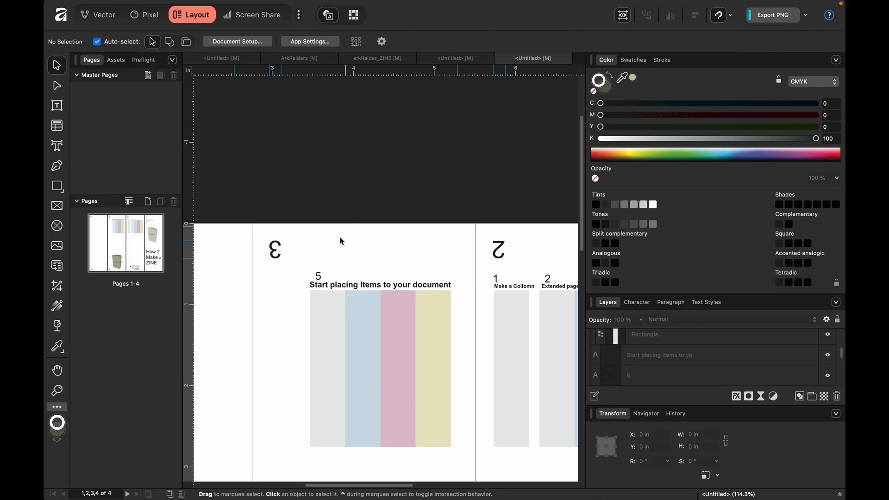
pyautogui.click(320, 279)
pyautogui.click(318, 279)
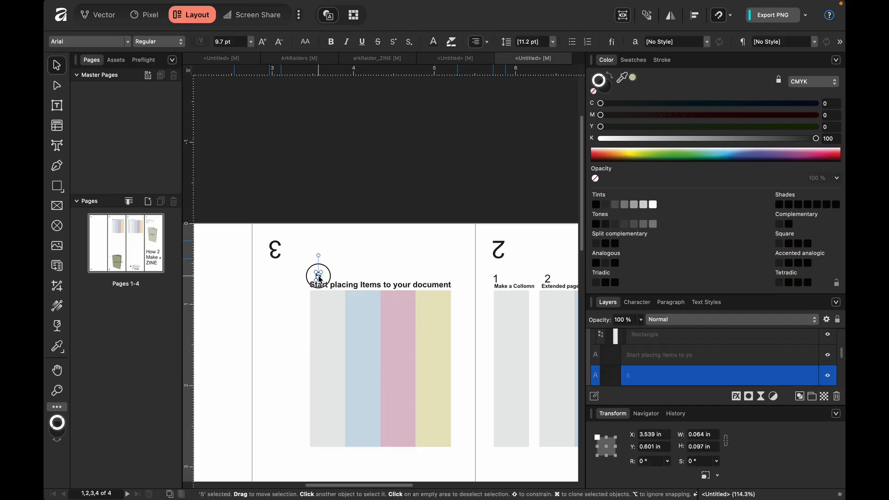
pyautogui.moveTo(314, 280); pyautogui.dragTo(315, 280)
pyautogui.click(334, 211)
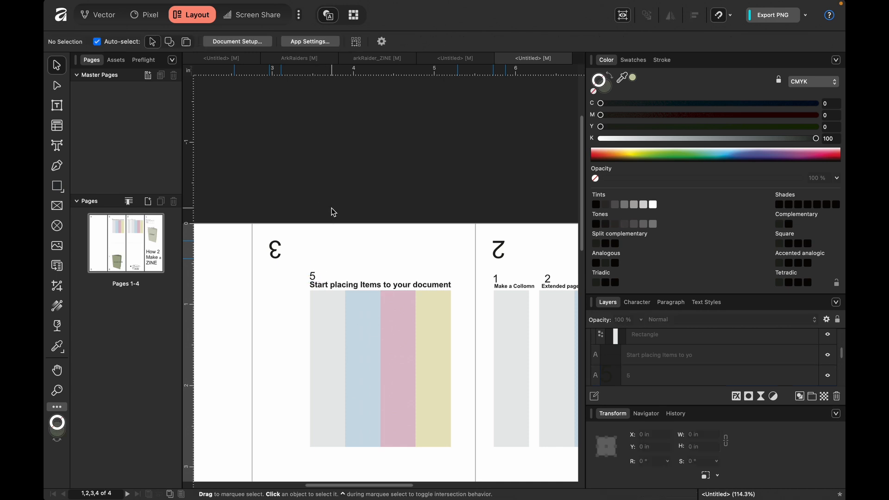
pyautogui.click(313, 275)
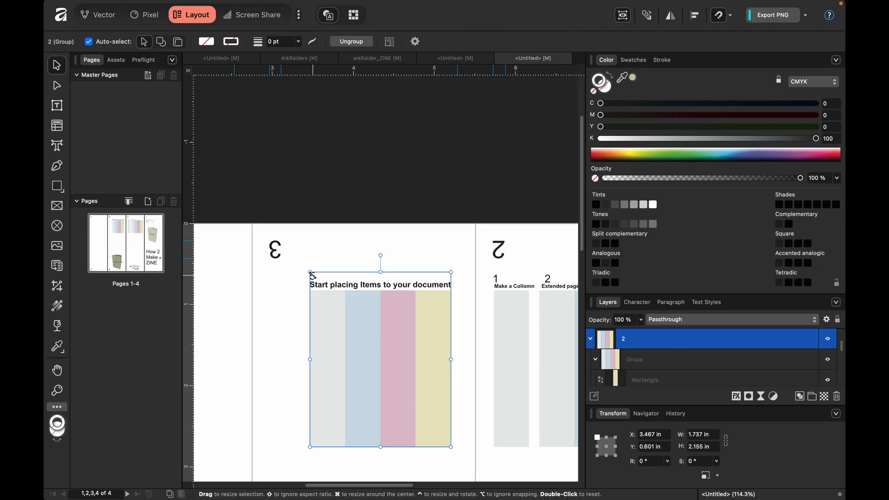
pyautogui.doubleClick(315, 277)
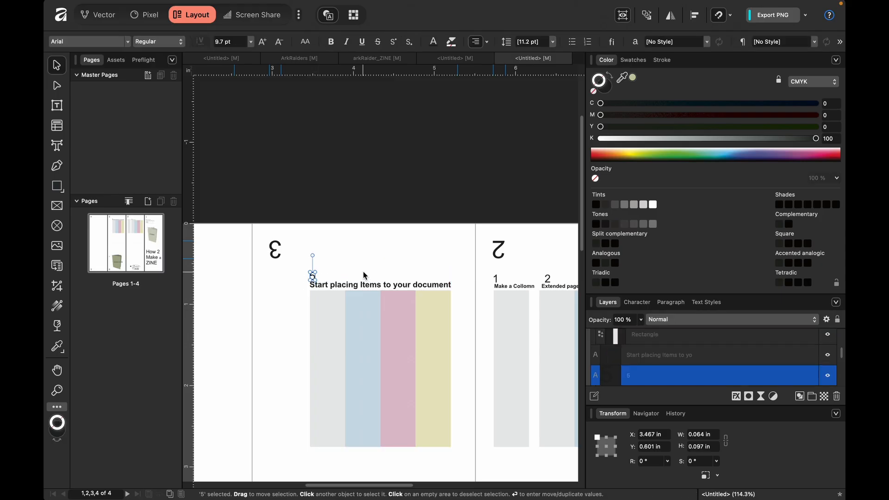
pyautogui.hotkey('shift', 'Up')
pyautogui.click(367, 148)
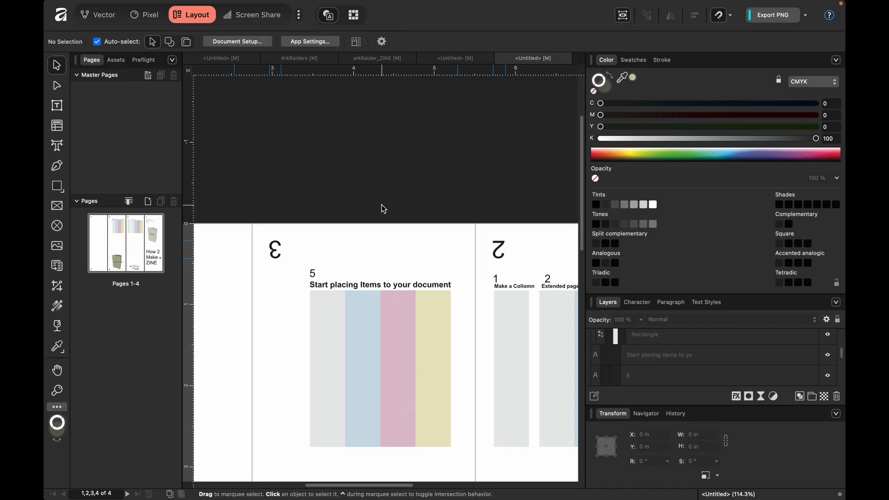
# Step: Rename the layer of page 3's four-column group as 5
pyautogui.press('super+minus')
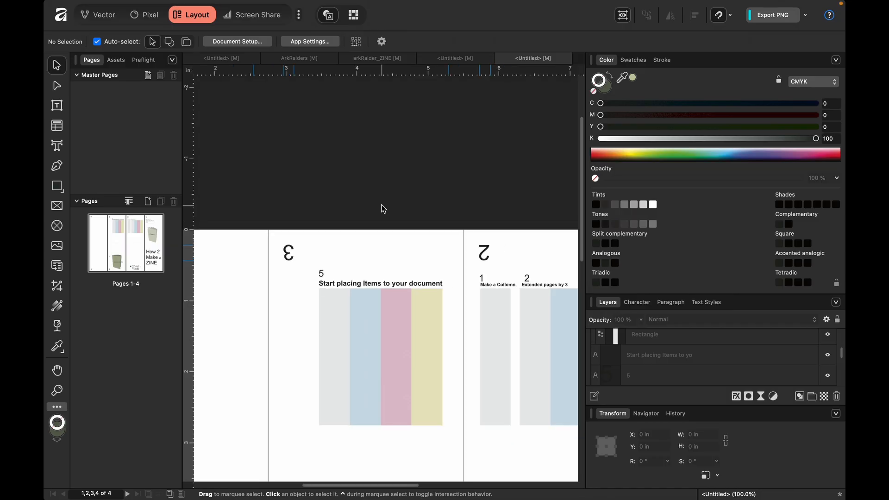
pyautogui.scroll(-3, 442, 246)
pyautogui.click(441, 239)
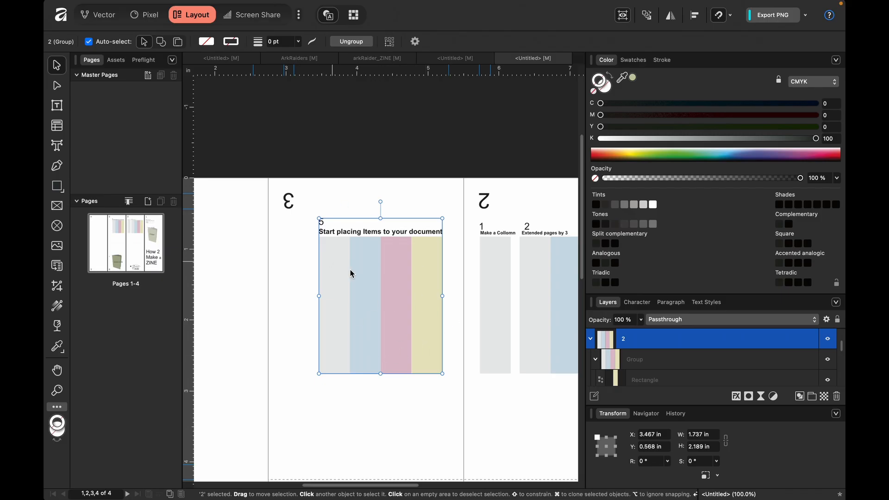
pyautogui.doubleClick(625, 343)
pyautogui.write('5')
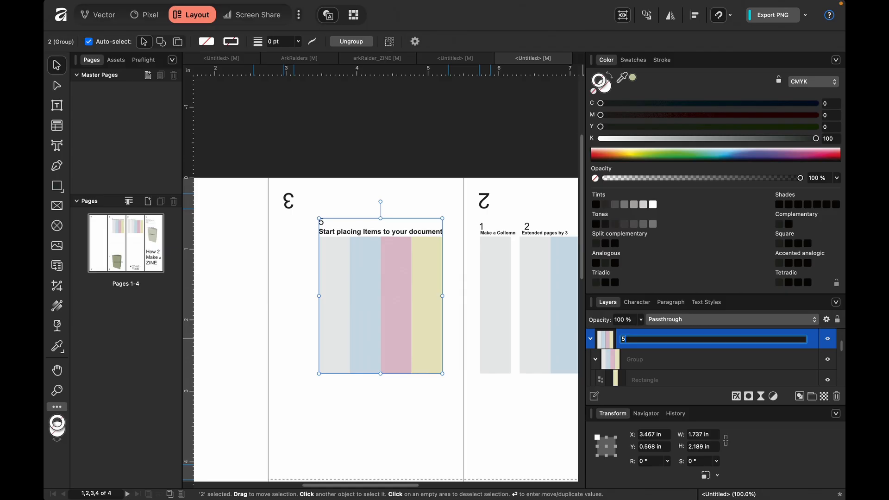
pyautogui.click(491, 121)
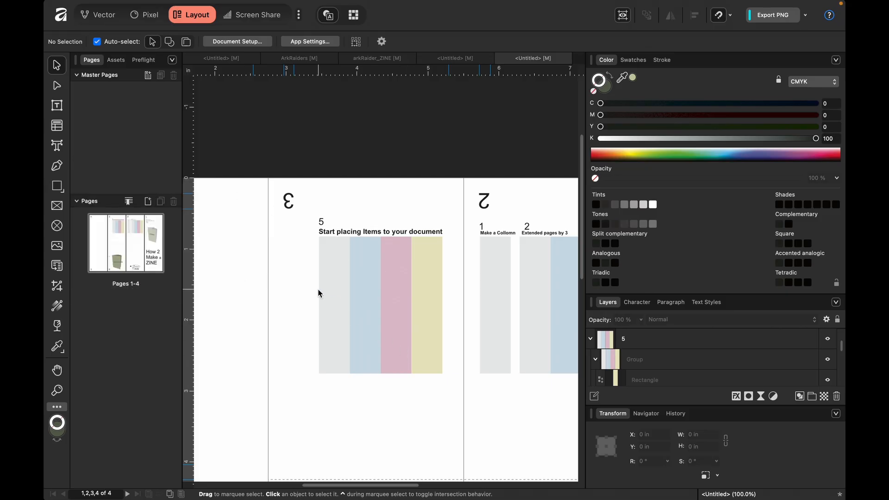
# Step: Examine the layout of pages 1 to 3, including the column diagrams, the booklet mockup and the cover title
pyautogui.scroll(-5, 424, 307)
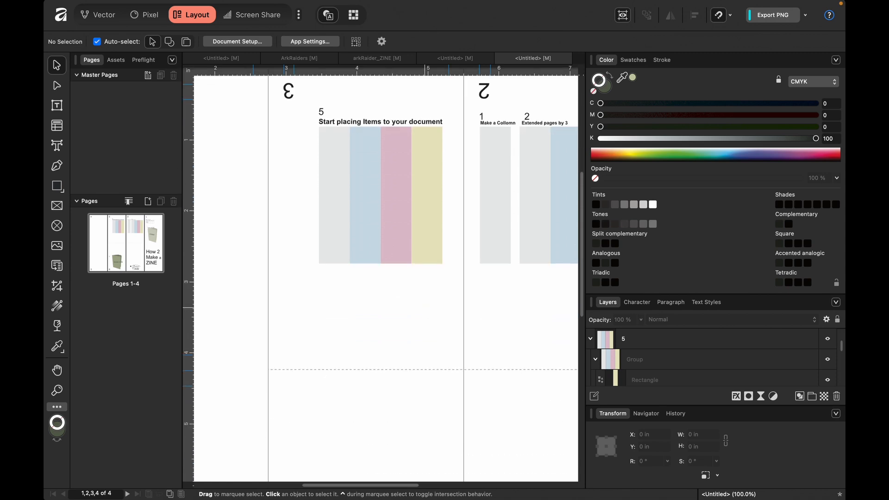
pyautogui.scroll(-2, 424, 307)
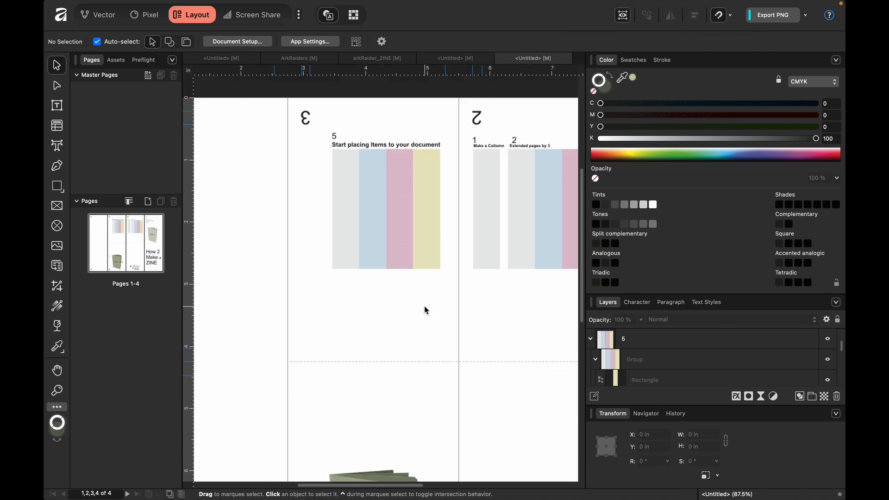
pyautogui.hscroll(4, 424, 306)
pyautogui.scroll(1, 424, 306)
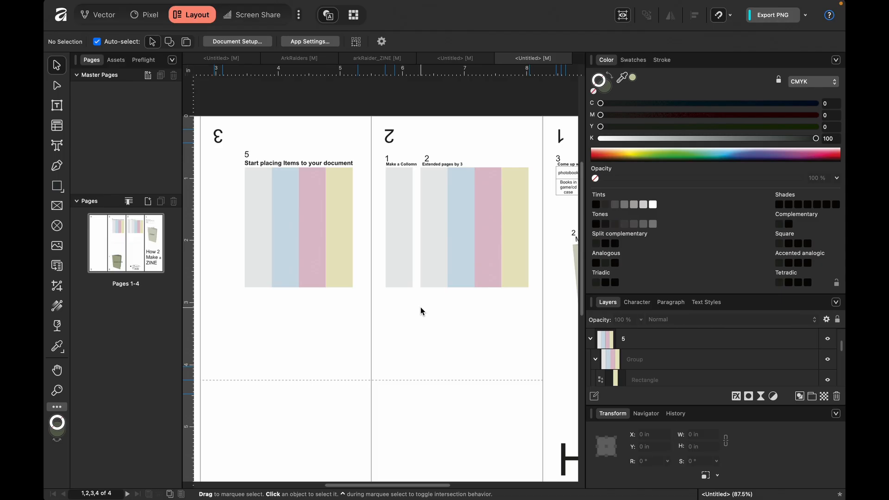
pyautogui.scroll(-2, 431, 342)
pyautogui.hscroll(2, 432, 342)
pyautogui.scroll(-2, 432, 342)
pyautogui.hscroll(4, 432, 342)
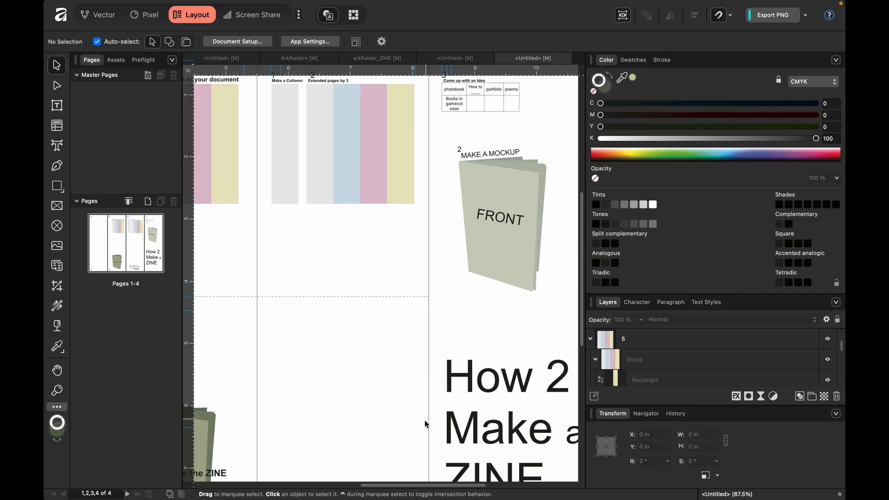
pyautogui.scroll(-3, 418, 418)
pyautogui.hscroll(2, 418, 418)
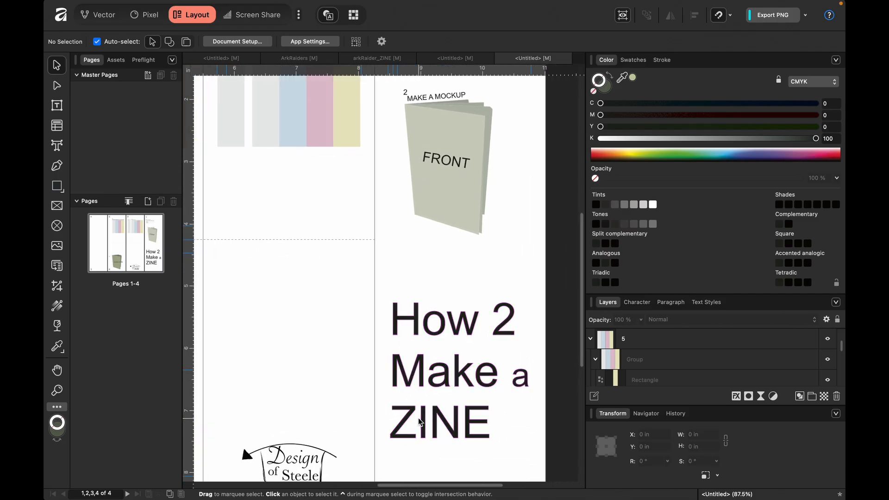
pyautogui.scroll(2, 418, 418)
pyautogui.hscroll(-2, 418, 418)
pyautogui.scroll(5, 418, 418)
pyautogui.hscroll(-5, 418, 418)
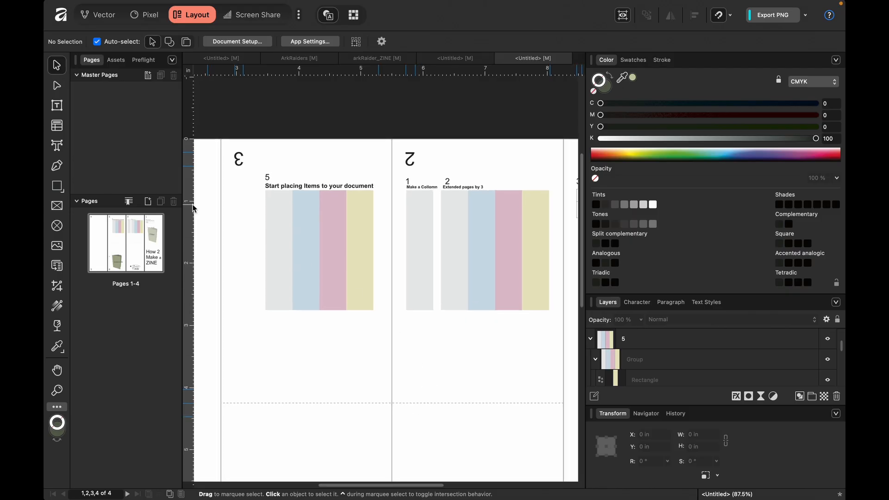
# Step: Draw a straight horizontal line about 1.74 in long across the middle of page 3's four columns with the Pen tool
pyautogui.click(56, 165)
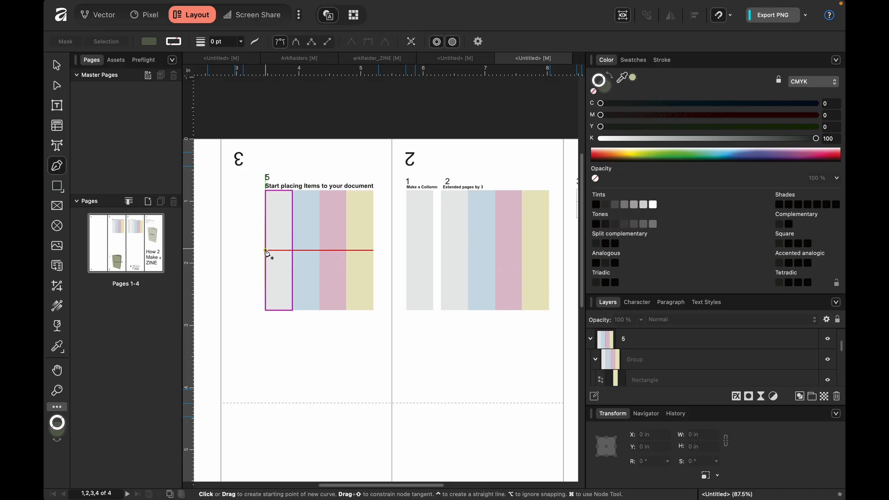
pyautogui.click(265, 251)
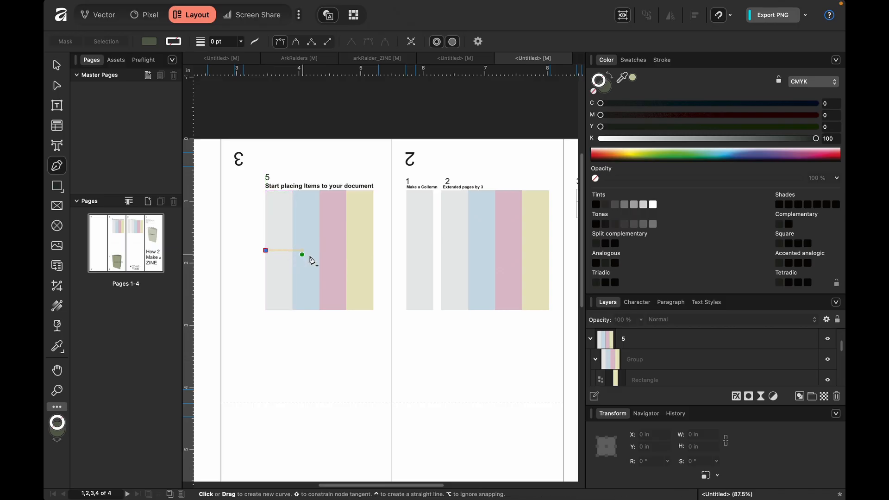
pyautogui.click(374, 252)
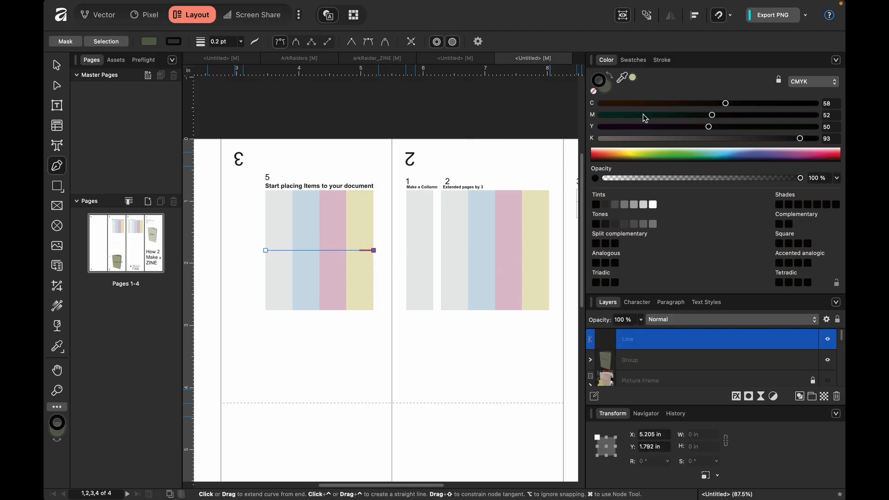
# Step: Colour the horizontal line's stroke cyan with CMYK values 100, 0, 0, 0
pyautogui.moveTo(614, 139); pyautogui.dragTo(576, 135)
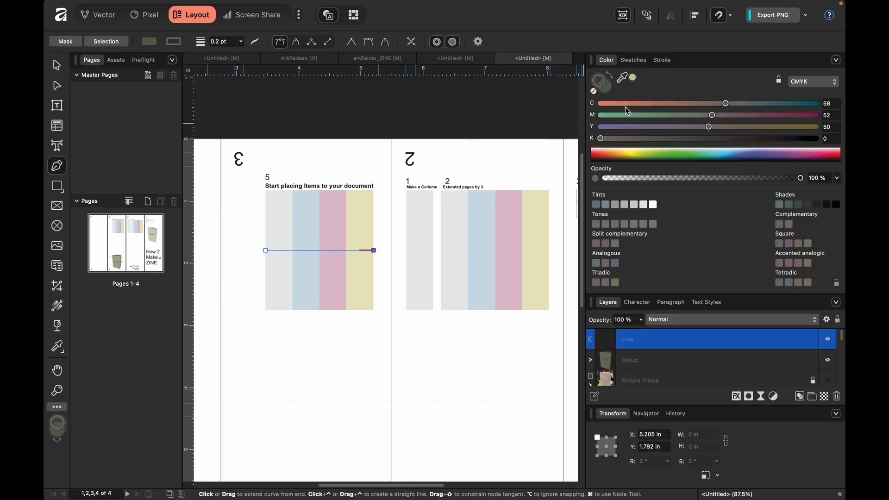
pyautogui.moveTo(787, 104); pyautogui.dragTo(834, 91)
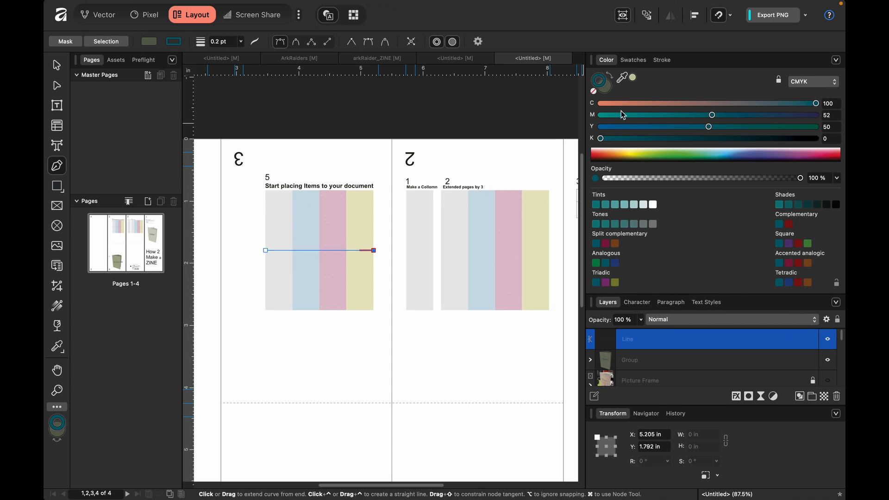
pyautogui.moveTo(621, 113); pyautogui.dragTo(545, 119)
pyautogui.moveTo(615, 127); pyautogui.dragTo(550, 127)
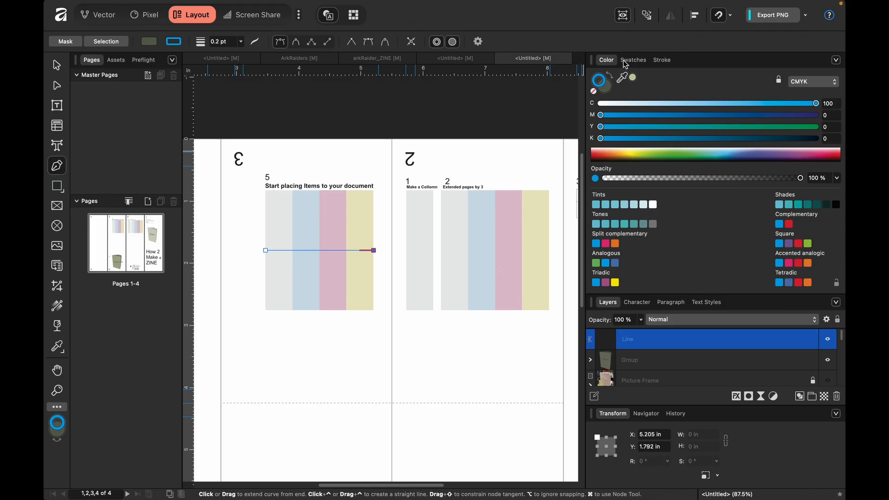
pyautogui.click(662, 61)
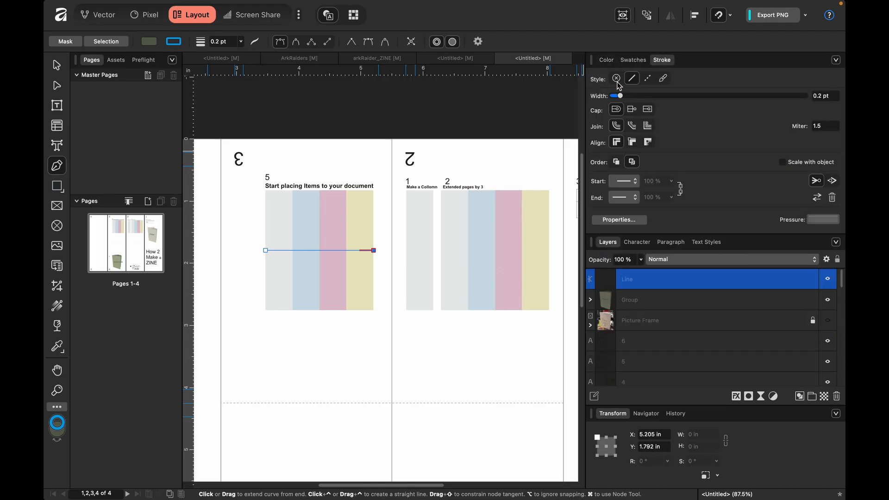
pyautogui.click(57, 65)
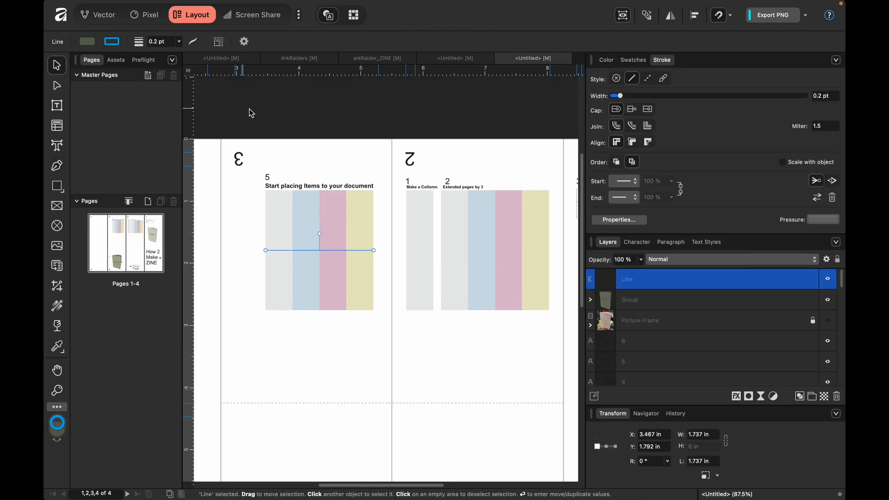
pyautogui.click(254, 112)
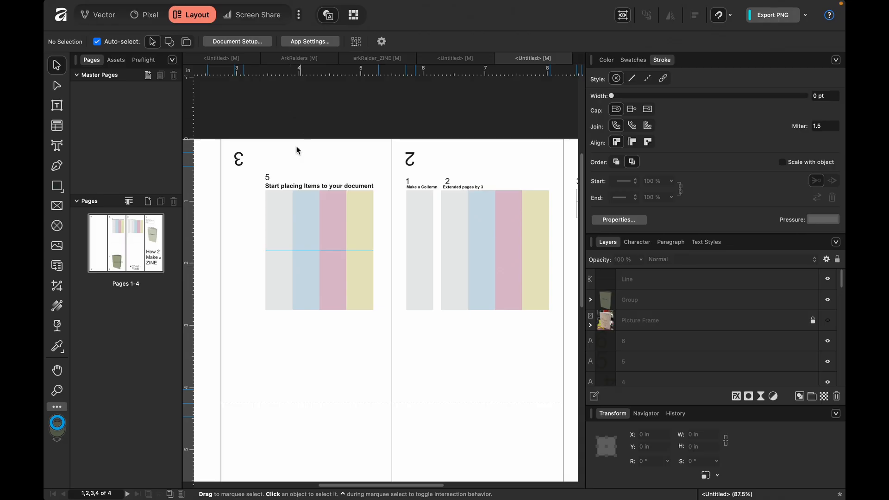
# Step: Duplicate the horizontal line, rotate the copy vertical at the blue-pink column boundary, and extend it to the columns' full height of about 1.93 in
pyautogui.click(353, 251)
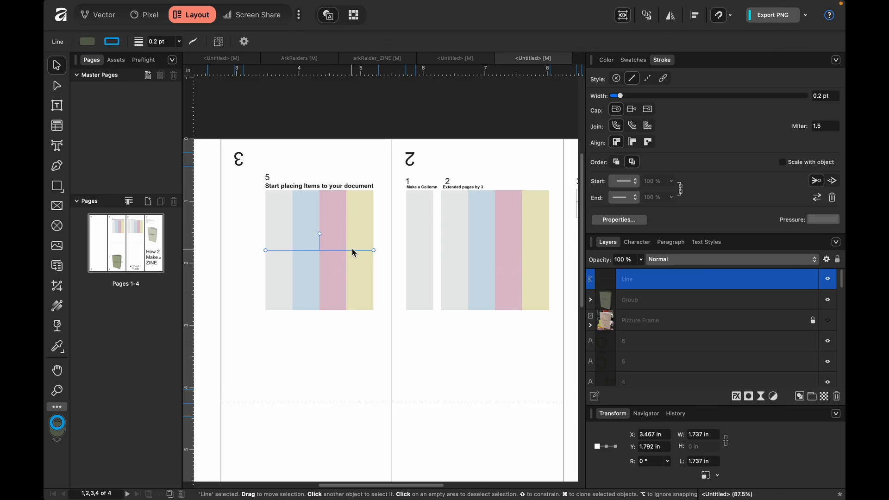
pyautogui.press('super+j')
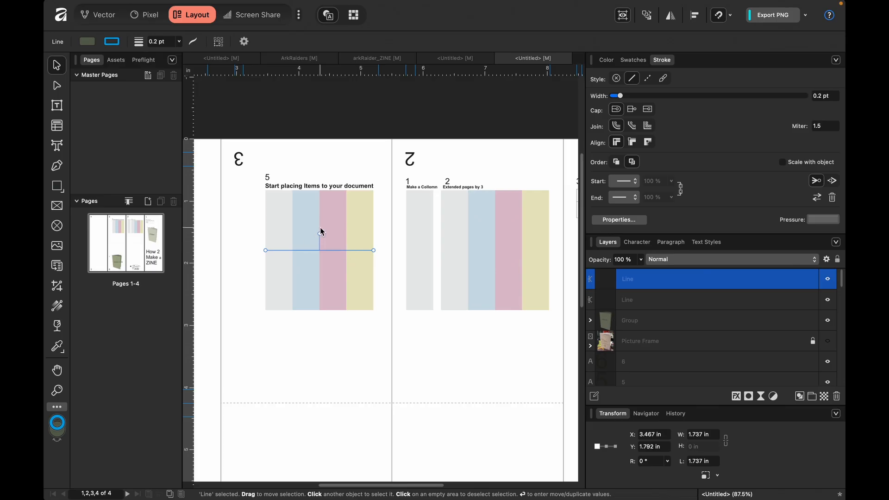
pyautogui.moveTo(318, 232); pyautogui.dragTo(389, 254)
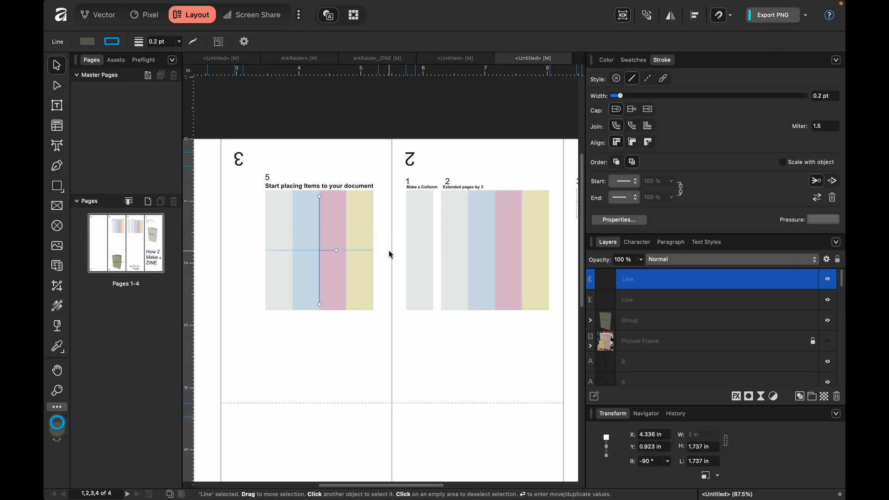
pyautogui.moveTo(320, 195); pyautogui.dragTo(320, 190)
pyautogui.moveTo(320, 306); pyautogui.dragTo(320, 311)
# Step: Duplicate the vertical line and place the copy on the boundary between the pink and yellow columns
pyautogui.press('super+j')
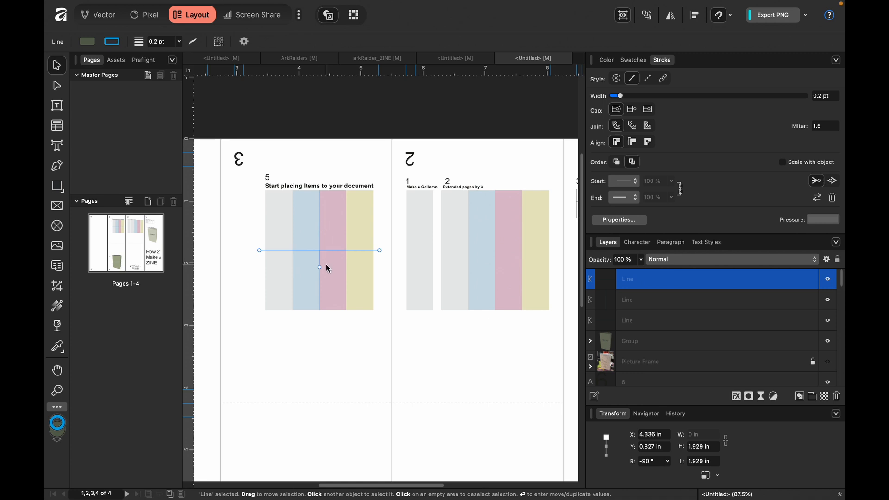
pyautogui.moveTo(319, 268); pyautogui.dragTo(254, 251)
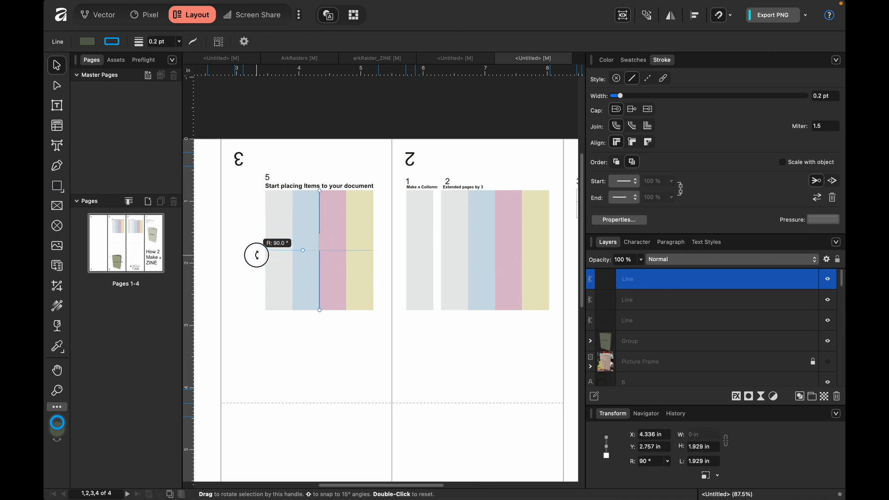
pyautogui.moveTo(319, 231); pyautogui.dragTo(348, 235)
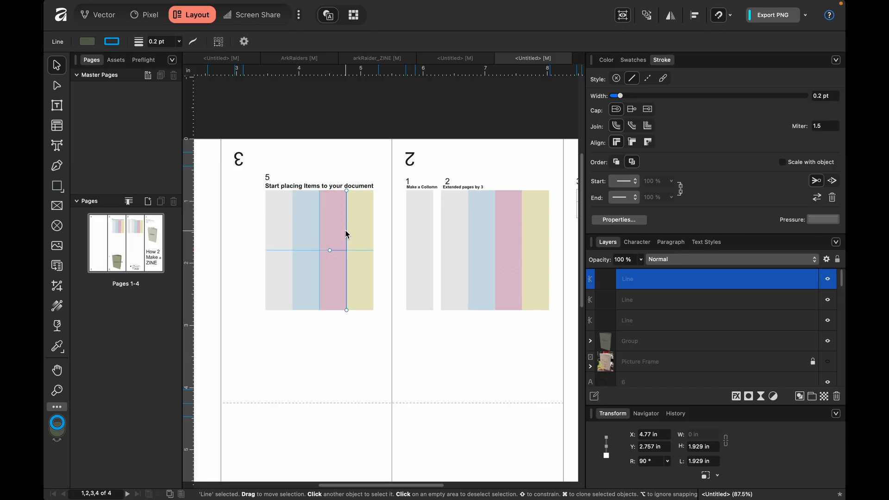
# Step: Duplicate the vertical line again and place the copy on the boundary between the grey and blue columns
pyautogui.press('super+j')
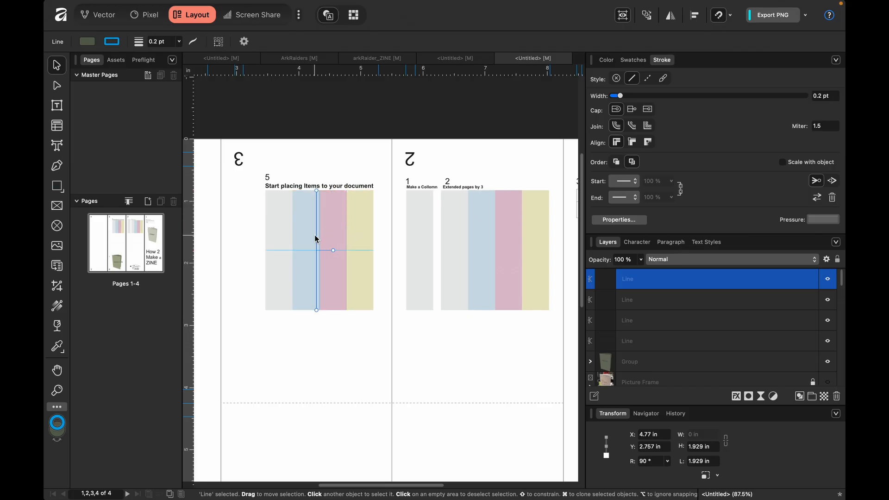
pyautogui.moveTo(317, 239); pyautogui.dragTo(293, 237)
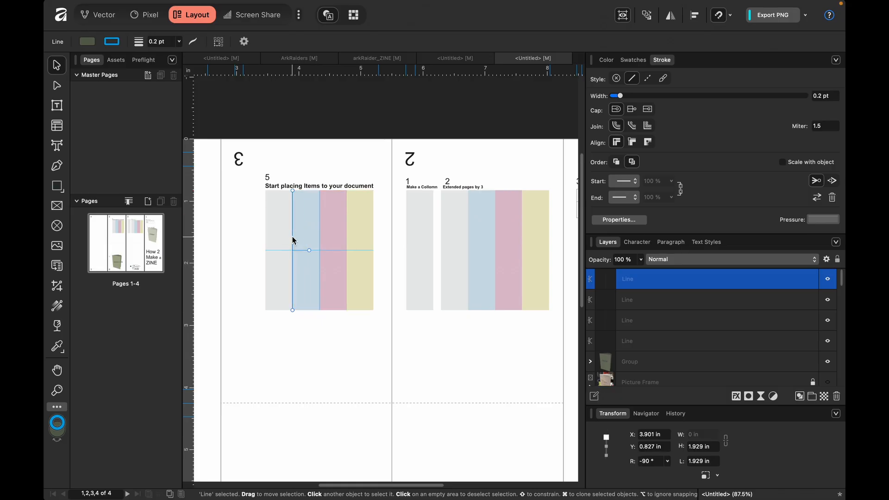
pyautogui.click(336, 343)
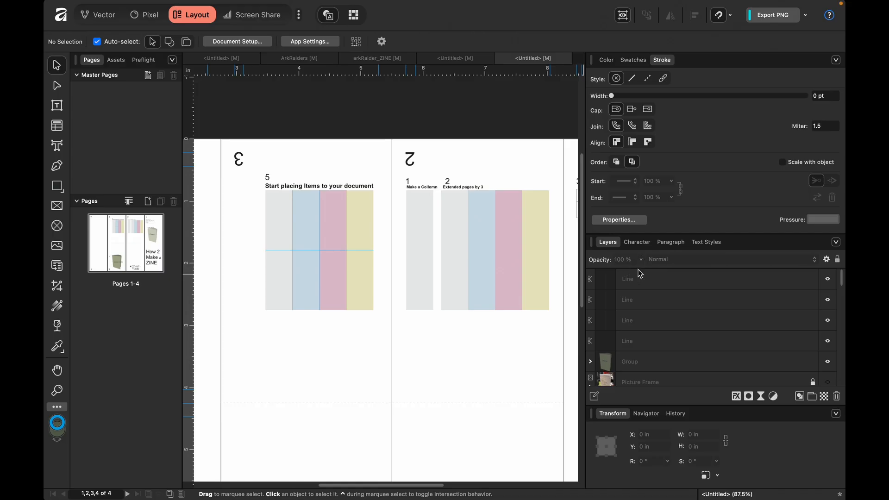
# Step: Group the four divider lines over page 3's columns
pyautogui.click(647, 281)
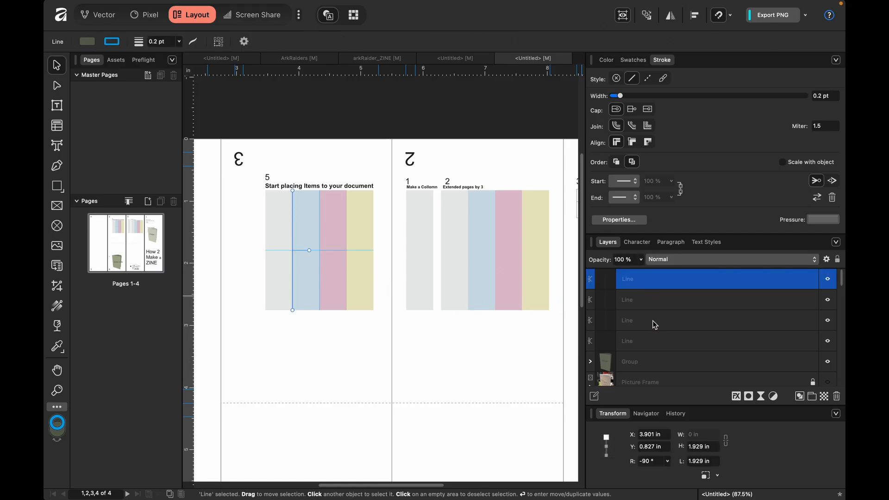
pyautogui.keyDown('shift'); pyautogui.click(655, 341); pyautogui.keyUp('shift')
pyautogui.press('super+g')
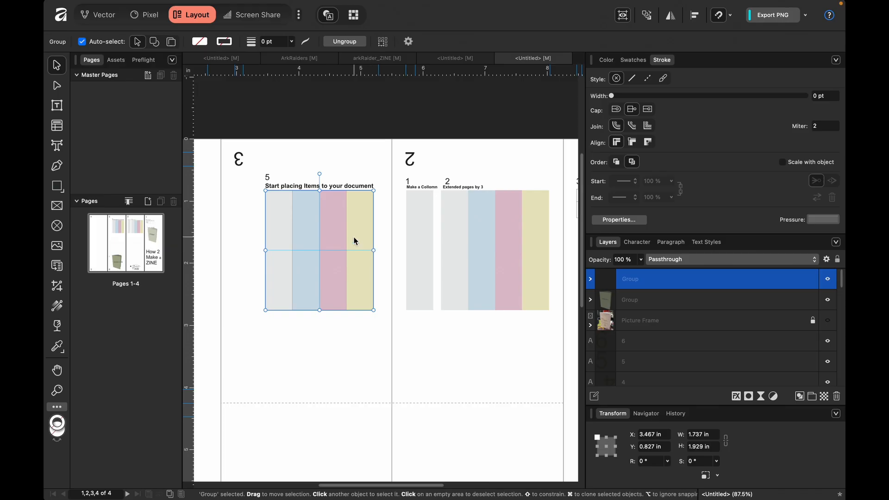
# Step: Group the divider lines together with page 3's captioned column illustration
pyautogui.keyDown('shift'); pyautogui.click(356, 186); pyautogui.keyUp('shift')
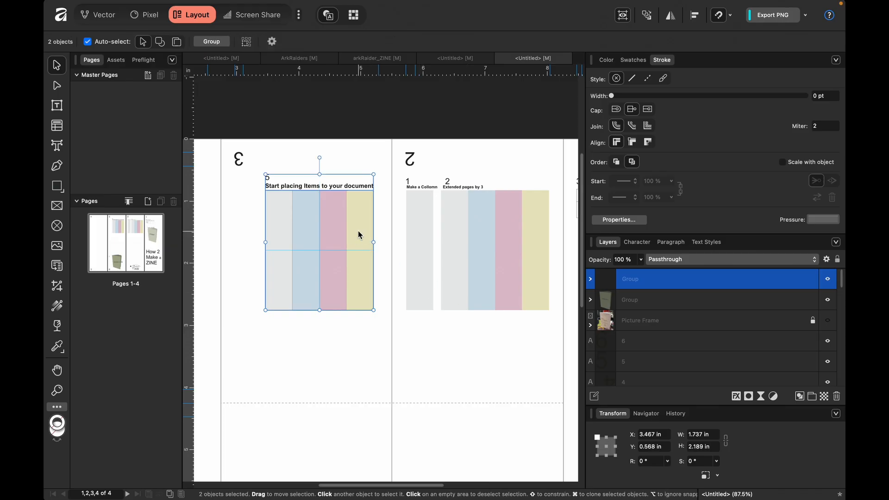
pyautogui.press('super+g')
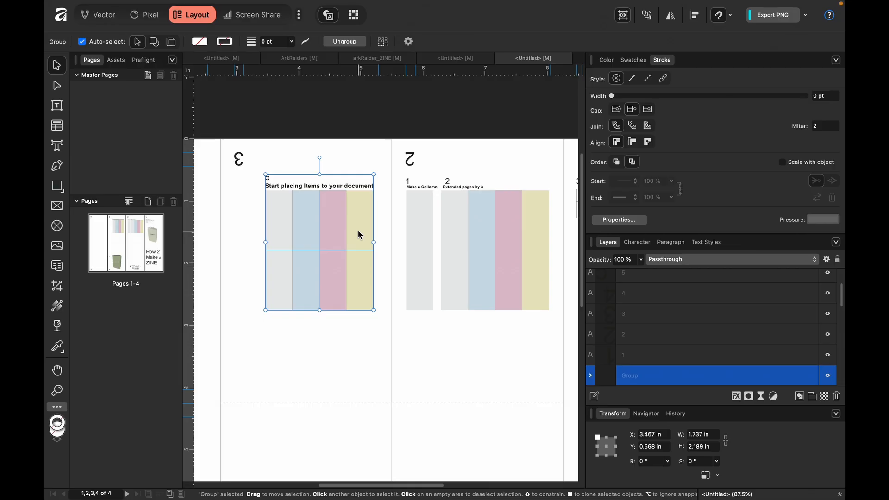
pyautogui.click(332, 348)
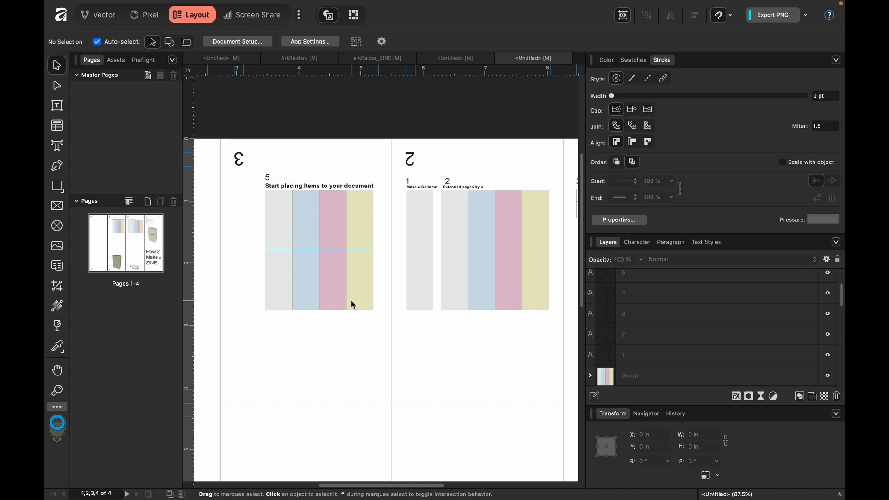
# Step: Move the divider-line group inside the layer group named 5 and stack it above the column group
pyautogui.scroll(-2, 626, 357)
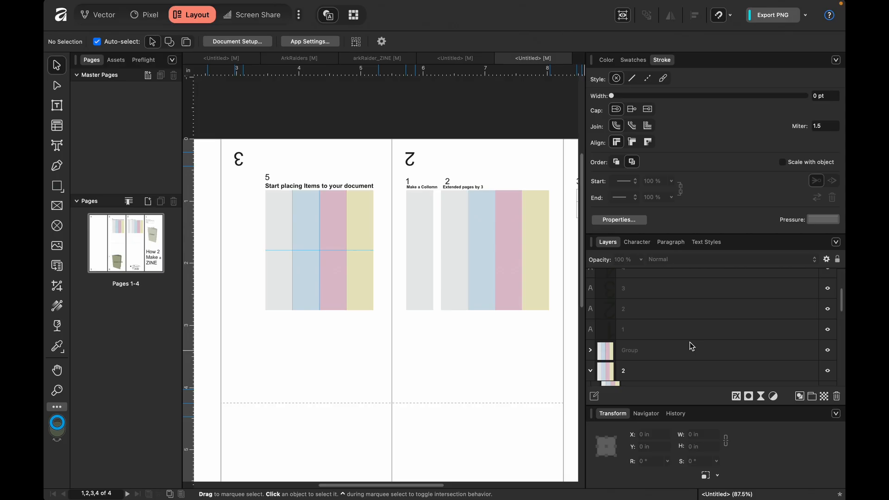
pyautogui.click(591, 350)
pyautogui.scroll(-3, 647, 354)
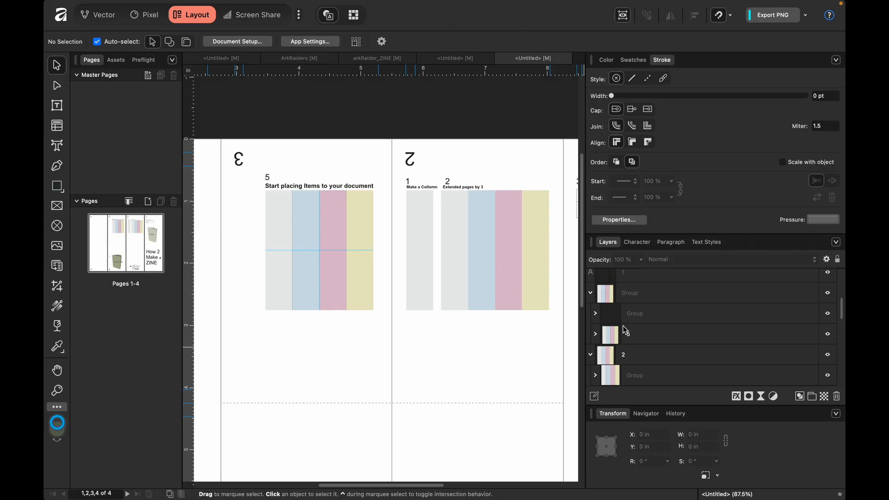
pyautogui.click(640, 317)
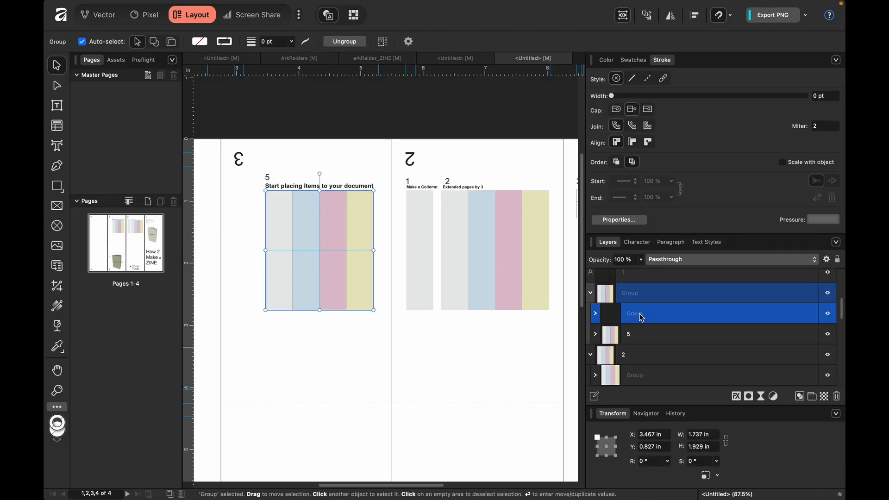
pyautogui.click(826, 314)
pyautogui.click(826, 314)
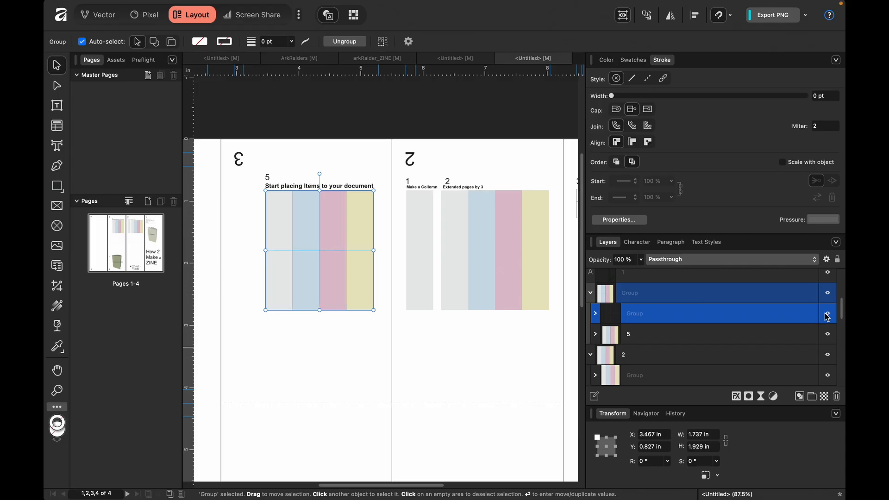
pyautogui.click(596, 334)
pyautogui.moveTo(649, 324); pyautogui.dragTo(653, 362)
pyautogui.moveTo(638, 314); pyautogui.dragTo(636, 288)
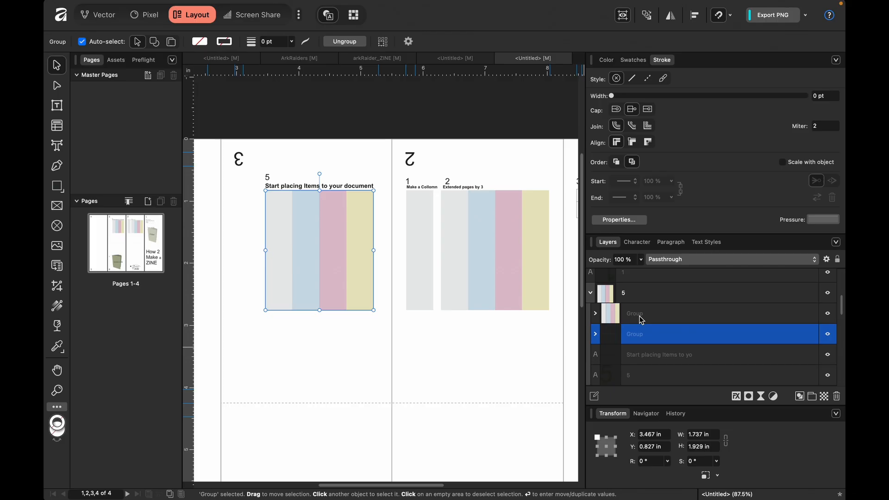
pyautogui.scroll(-2, 659, 343)
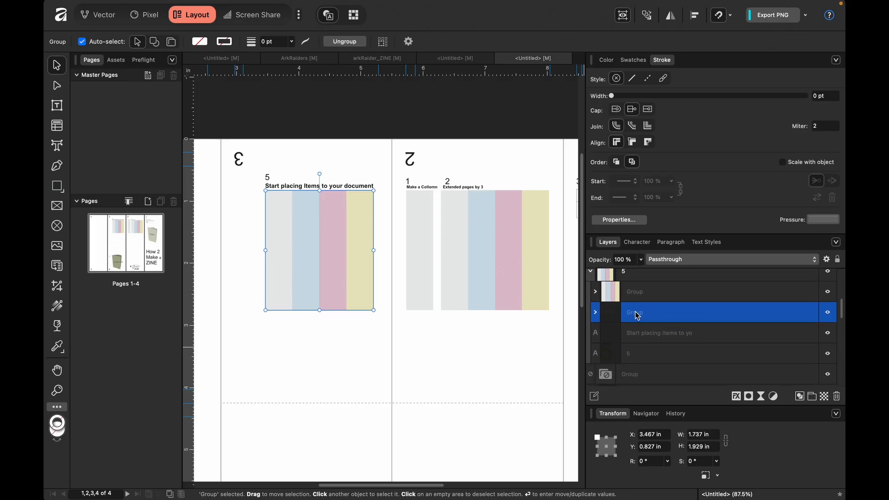
pyautogui.moveTo(635, 312); pyautogui.dragTo(635, 288)
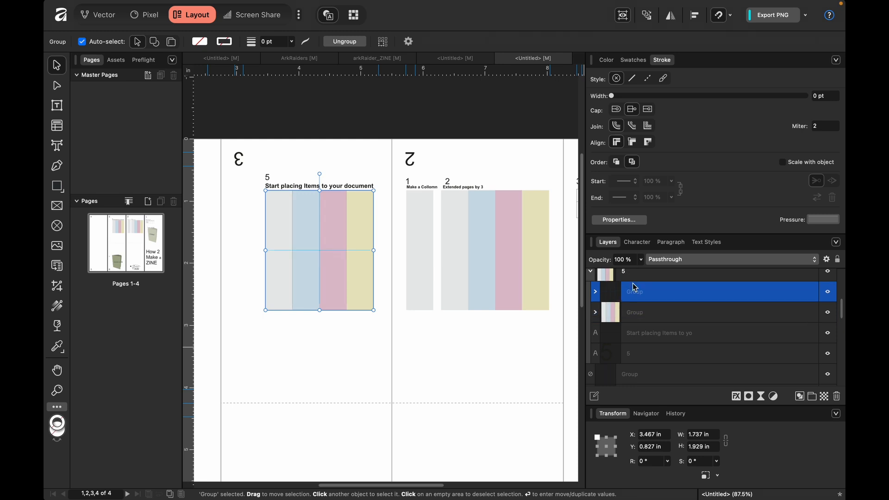
# Step: Draw a picture frame about 0.43 by 0.48 in in the lower half of page 3's yellow column, above the divider-line group
pyautogui.click(667, 376)
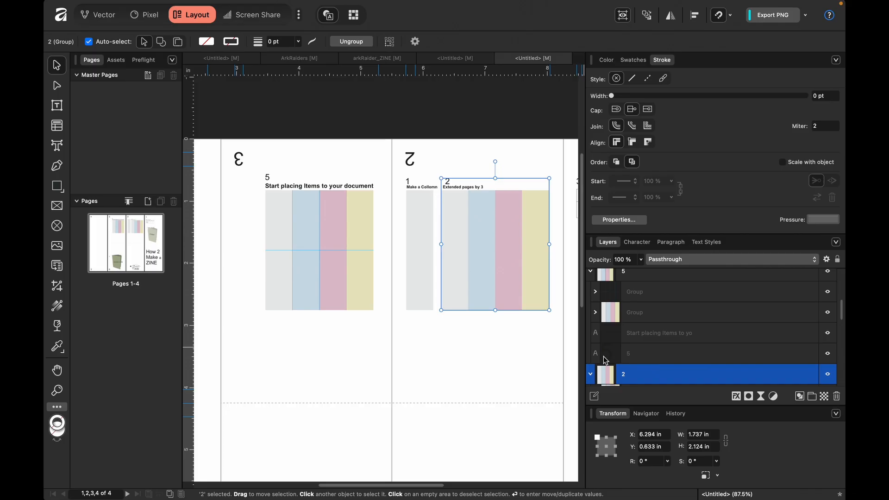
pyautogui.click(635, 312)
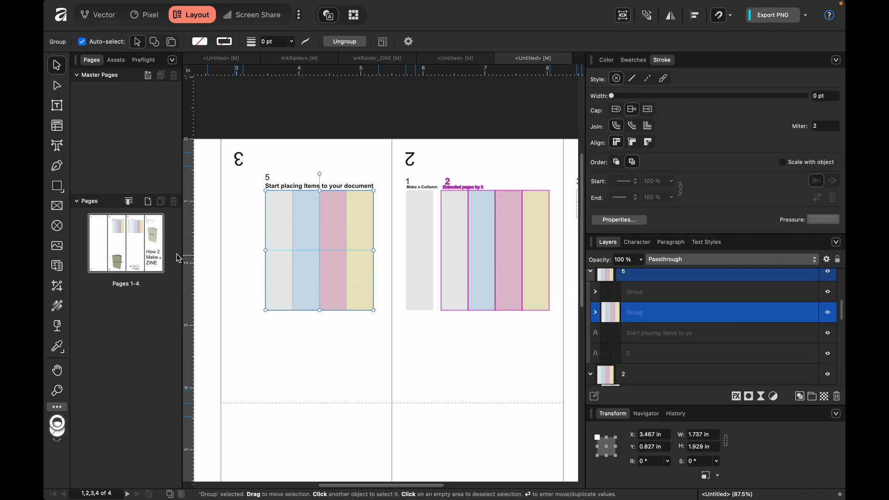
pyautogui.click(630, 292)
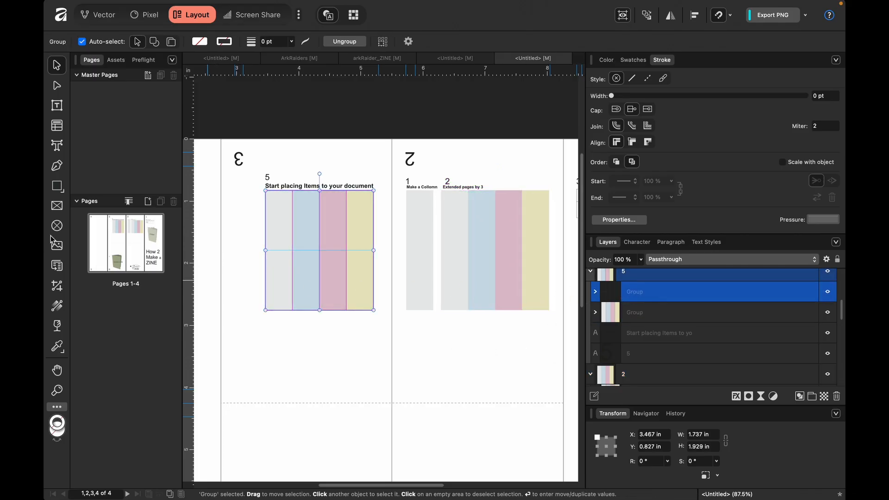
pyautogui.click(56, 206)
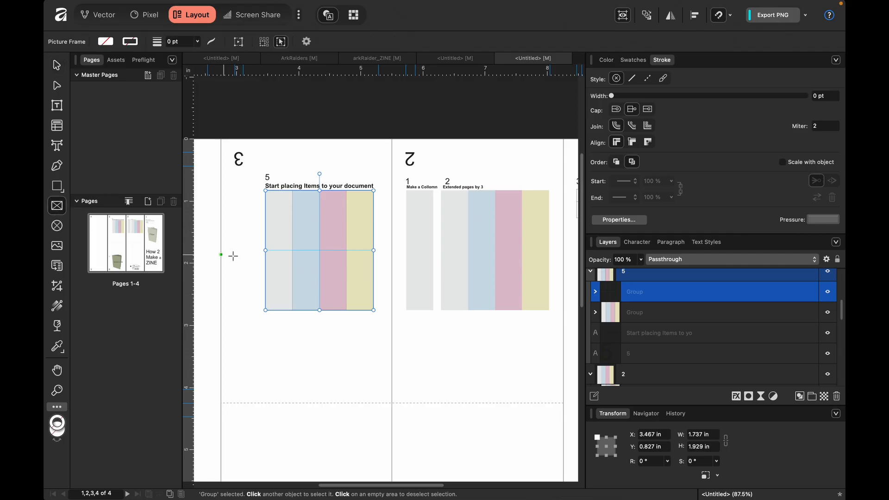
pyautogui.moveTo(351, 256); pyautogui.dragTo(361, 285)
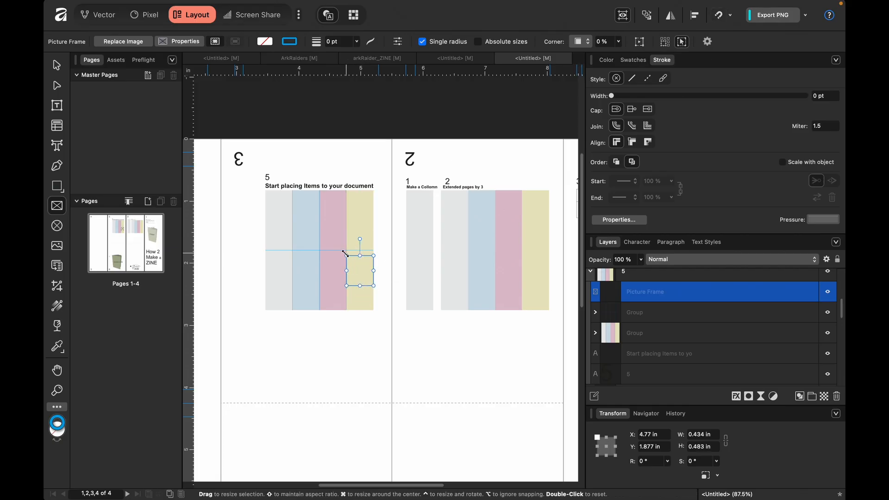
# Step: Narrow the picture frame in page 3's yellow column to about 0.33 in wide and check its outline with preview mode temporarily off
pyautogui.moveTo(347, 270); pyautogui.dragTo(370, 271)
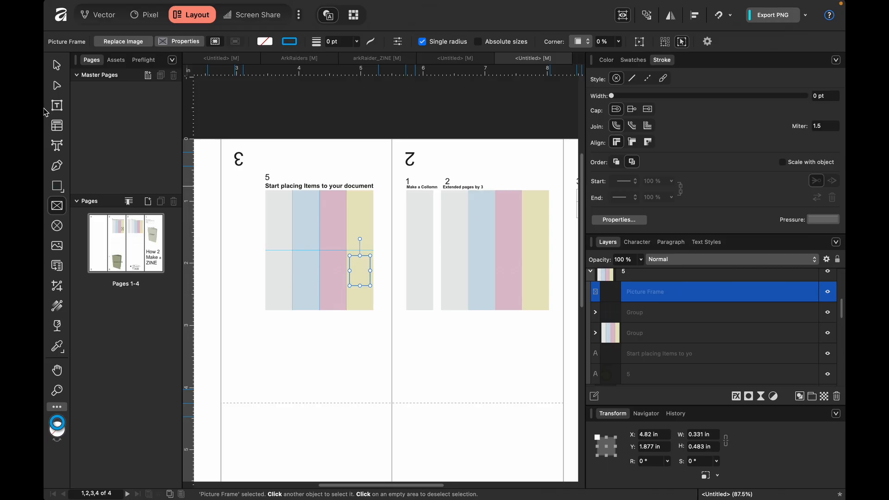
pyautogui.click(56, 166)
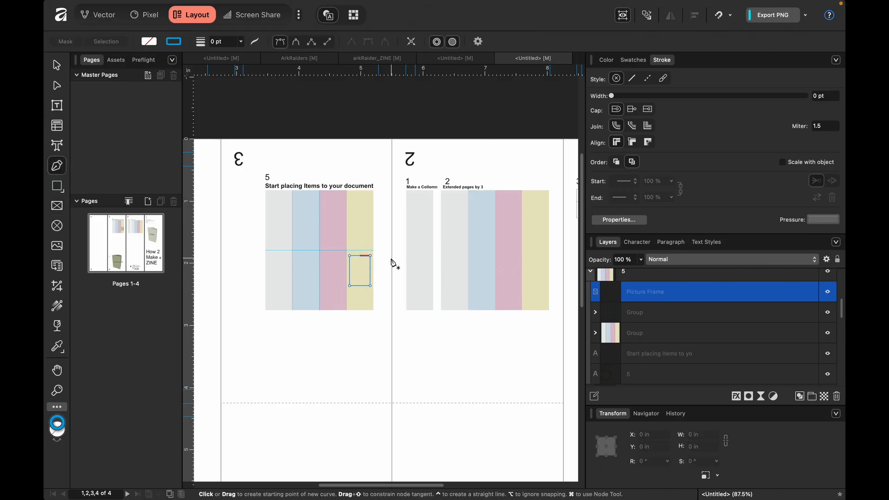
pyautogui.scroll(2, 359, 313)
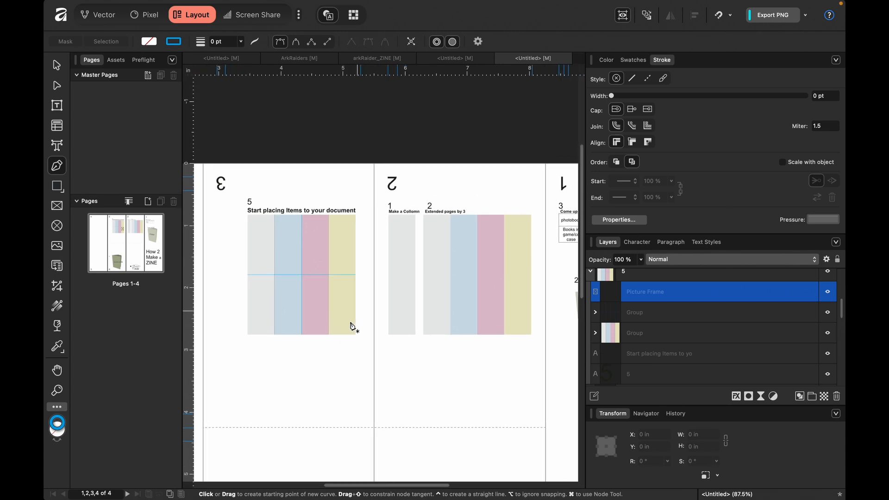
pyautogui.scroll(6, 338, 350)
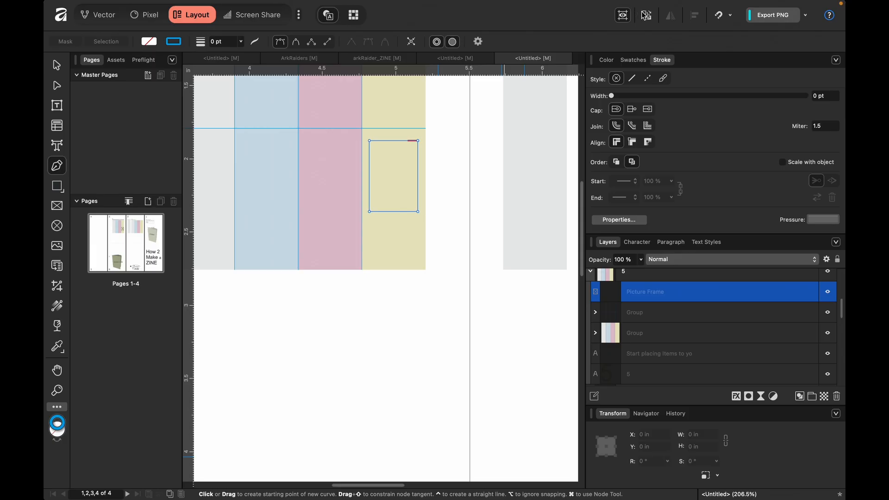
pyautogui.click(623, 17)
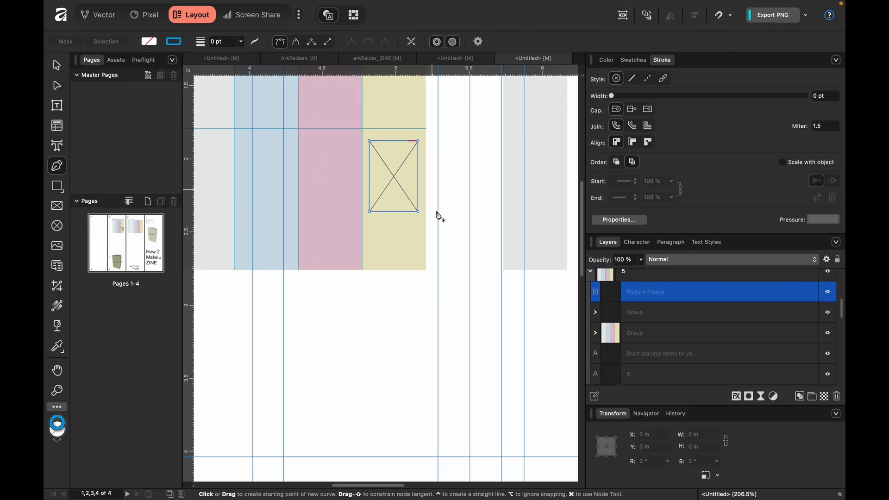
pyautogui.click(623, 18)
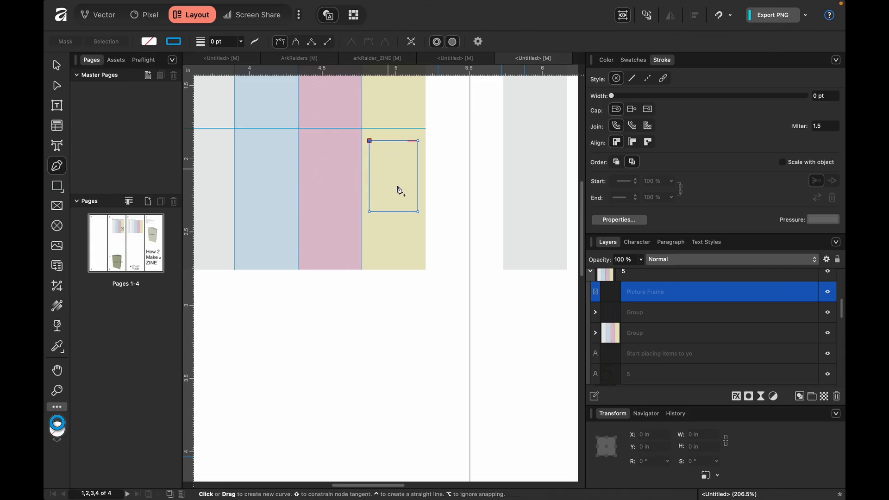
pyautogui.click(427, 199)
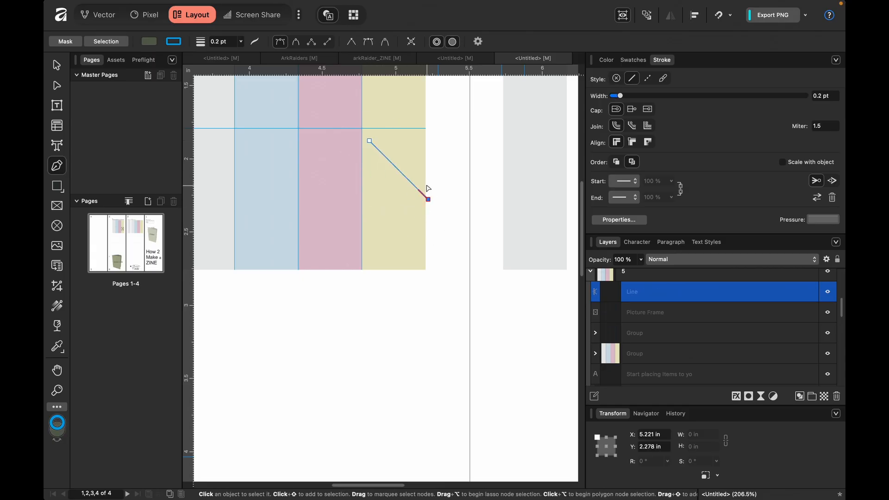
pyautogui.press('super+z')
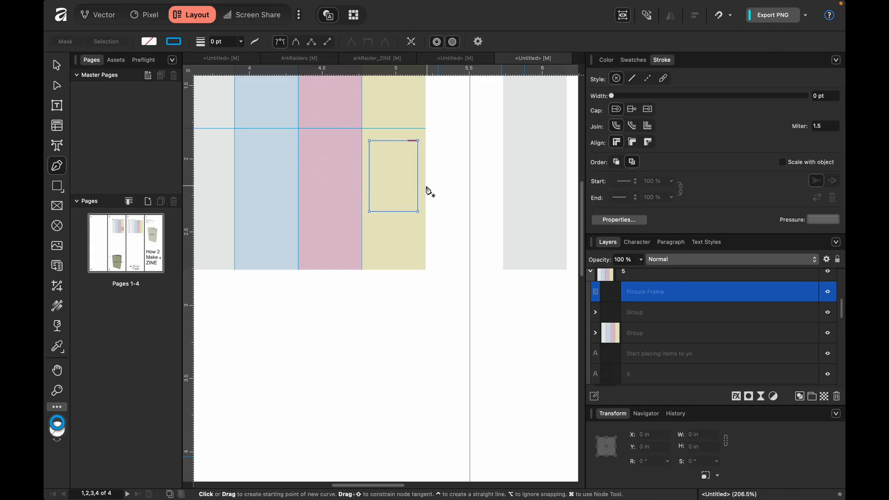
pyautogui.click(417, 212)
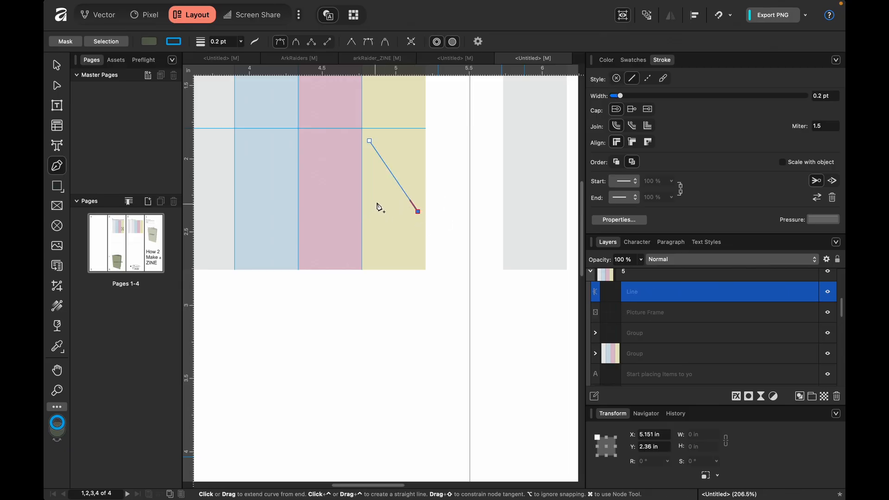
pyautogui.press('super+z')
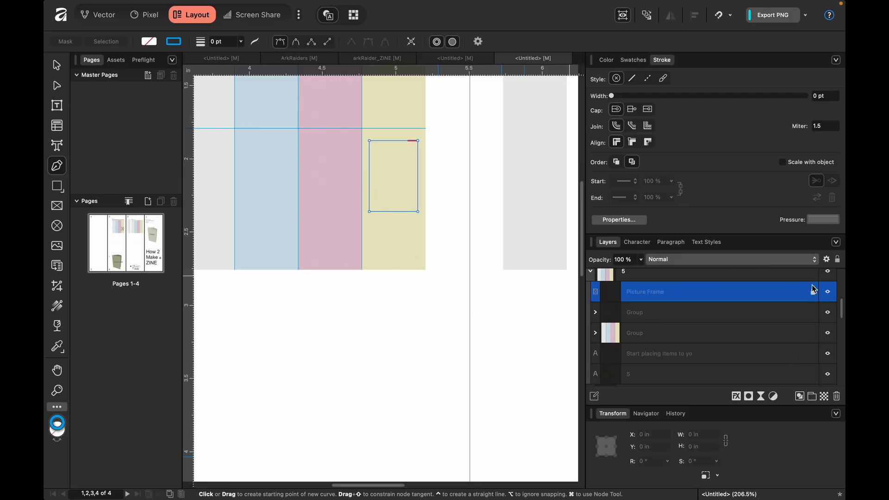
pyautogui.click(417, 140)
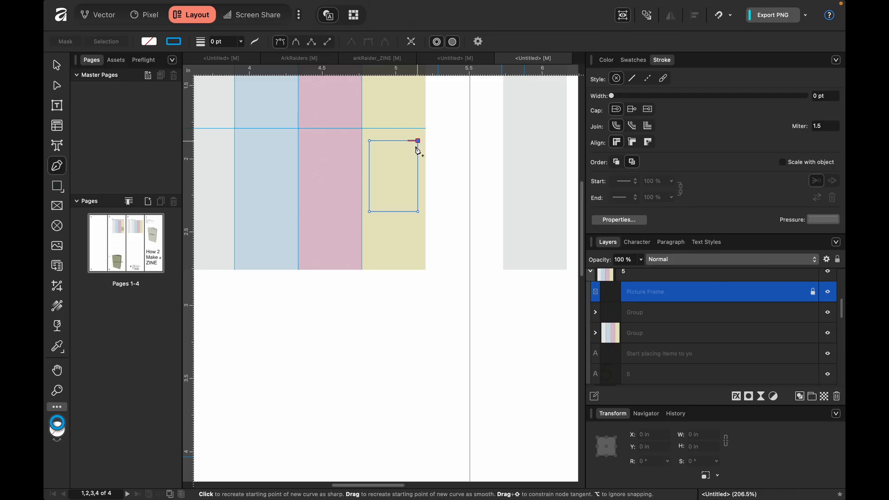
pyautogui.click(369, 211)
pyautogui.press('super+z')
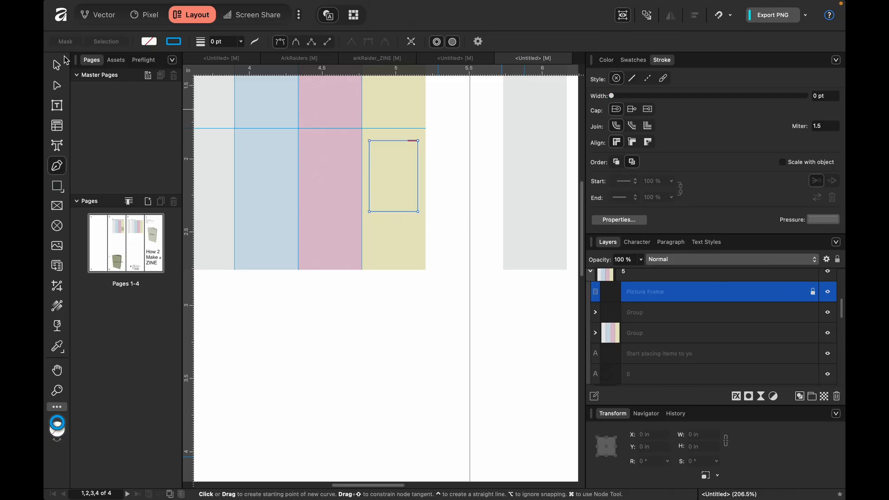
# Step: Turn off preview mode and draw two crossing diagonal lines between the picture frame's opposite corners with the Pen tool
pyautogui.click(56, 64)
pyautogui.click(397, 264)
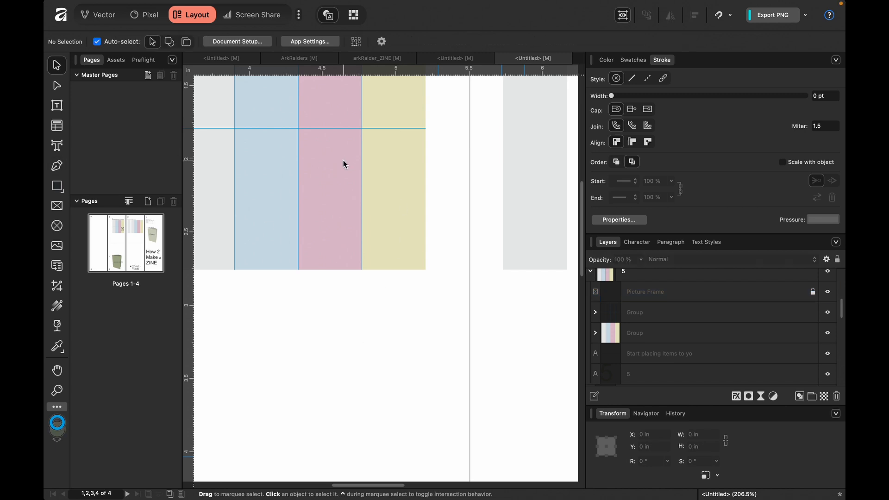
pyautogui.click(624, 17)
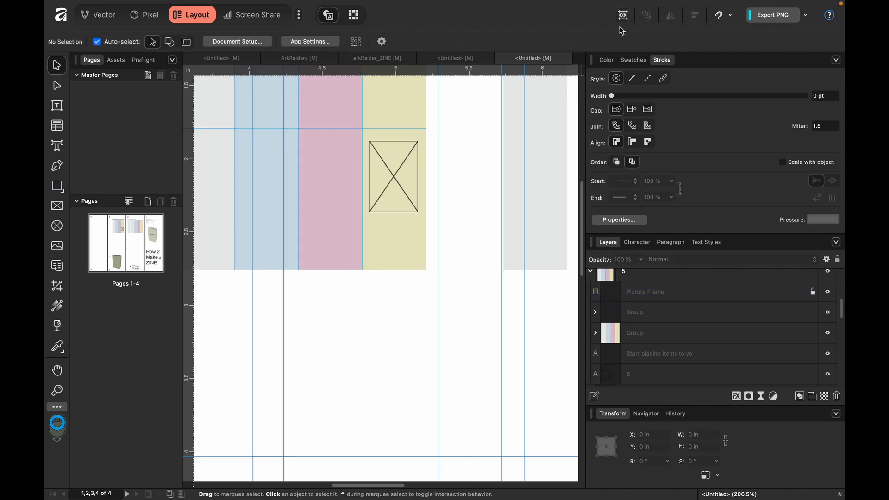
pyautogui.press('p')
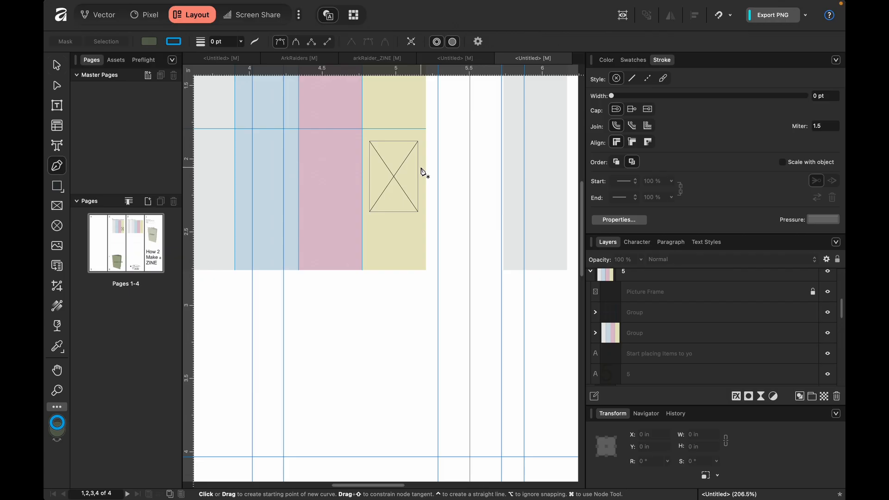
pyautogui.click(418, 141)
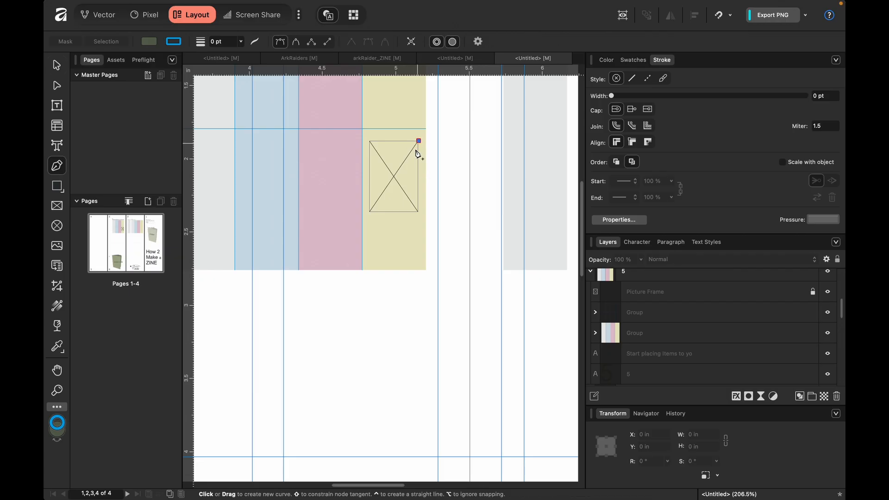
pyautogui.click(369, 211)
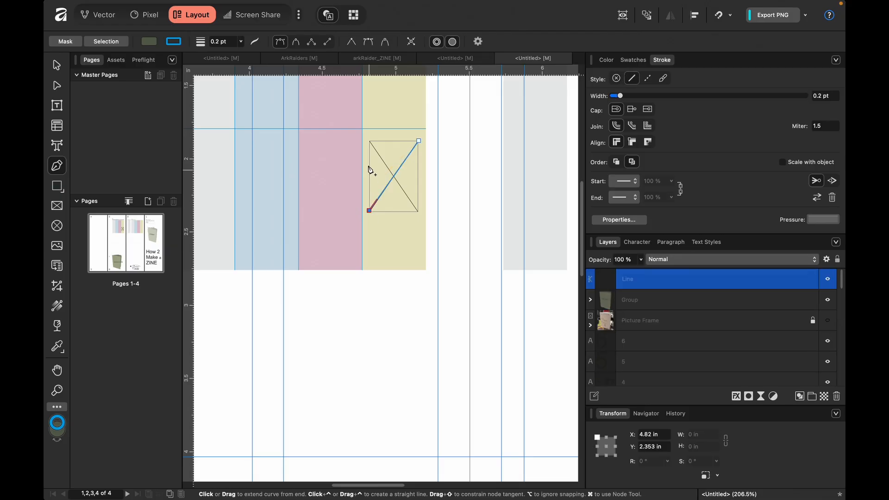
pyautogui.keyDown('super'); pyautogui.click(369, 142); pyautogui.keyUp('super')
pyautogui.click(370, 141)
pyautogui.click(418, 212)
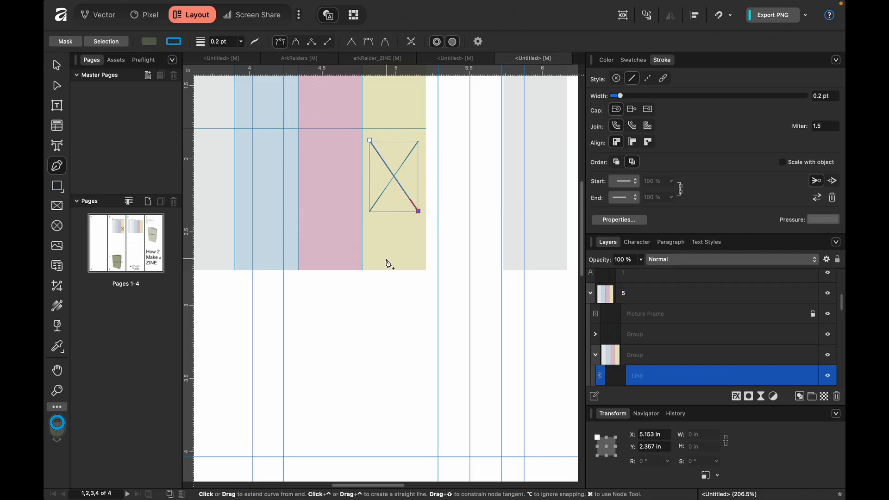
# Step: Group the two diagonal lines and raise the K value of their stroke colour to 100
pyautogui.press('a')
pyautogui.keyDown('shift'); pyautogui.click(384, 192); pyautogui.keyUp('shift')
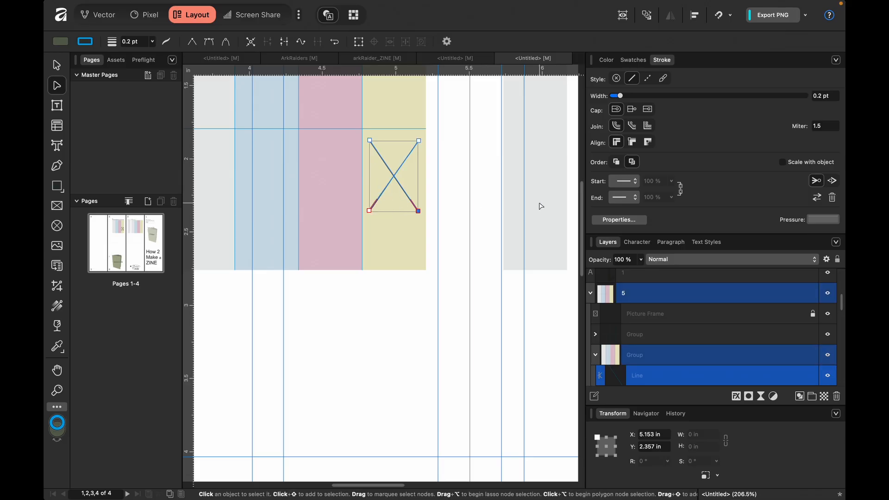
pyautogui.press('super+g')
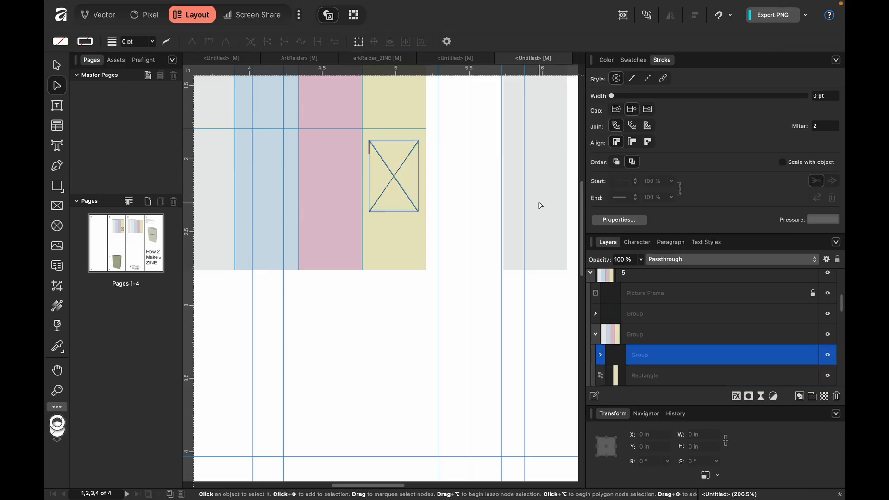
pyautogui.click(606, 60)
pyautogui.moveTo(632, 138); pyautogui.dragTo(836, 138)
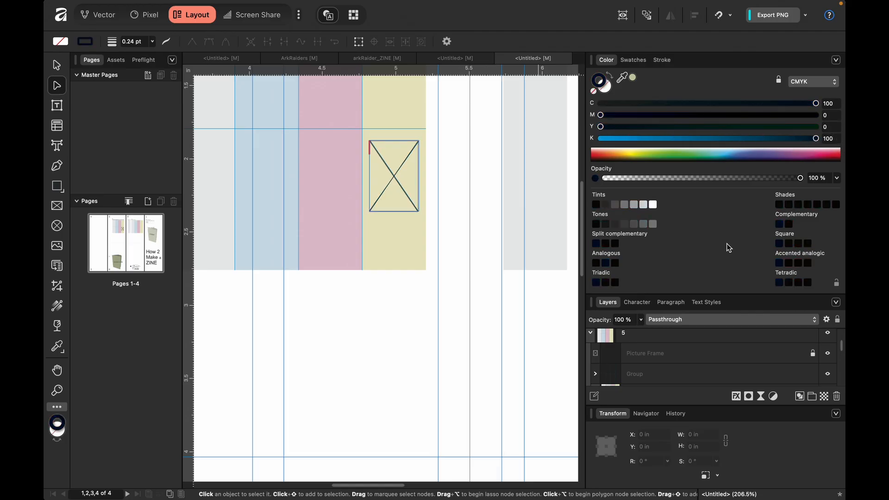
# Step: Replace the picture frame with a drawn rectangle about 0.33 by 0.48 in, outlined in white
pyautogui.click(690, 355)
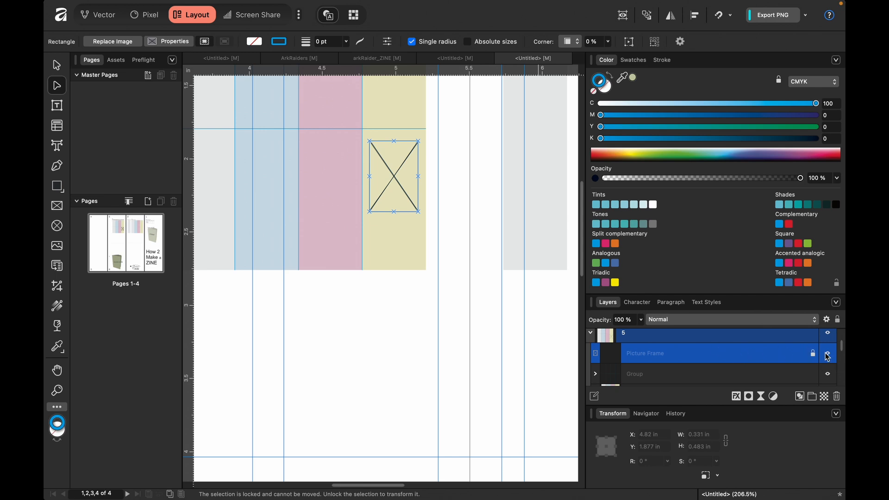
pyautogui.click(57, 186)
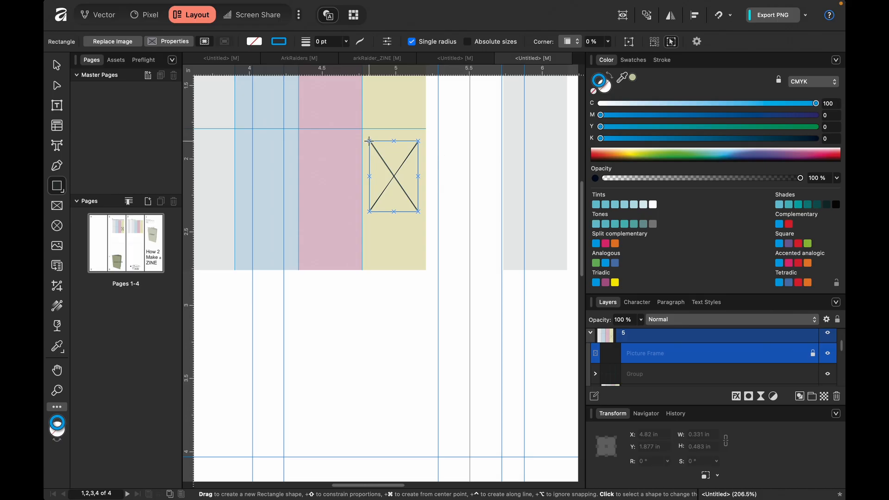
pyautogui.moveTo(369, 140); pyautogui.dragTo(411, 212)
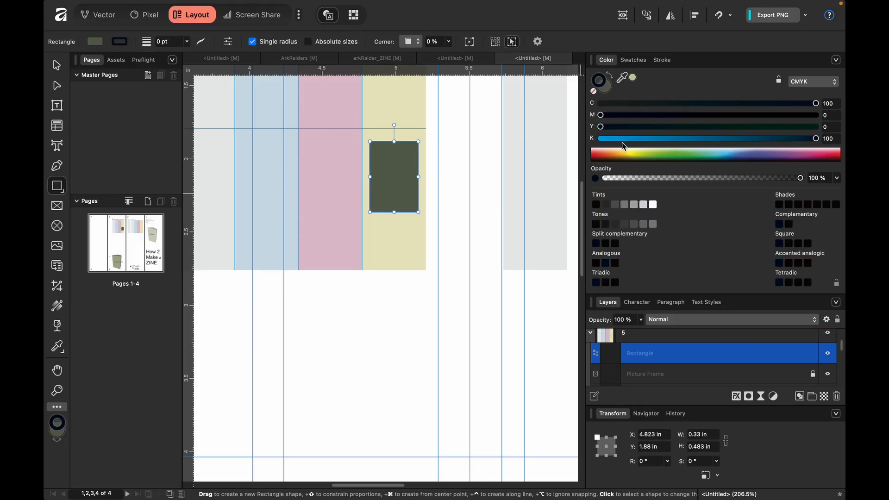
pyautogui.moveTo(601, 138); pyautogui.dragTo(575, 137)
pyautogui.moveTo(605, 103); pyautogui.dragTo(542, 110)
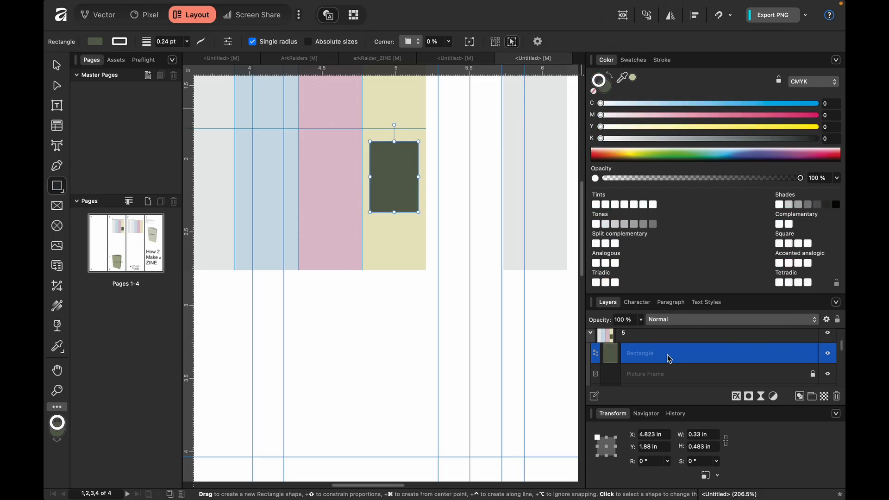
pyautogui.click(669, 373)
pyautogui.press('BackSpace')
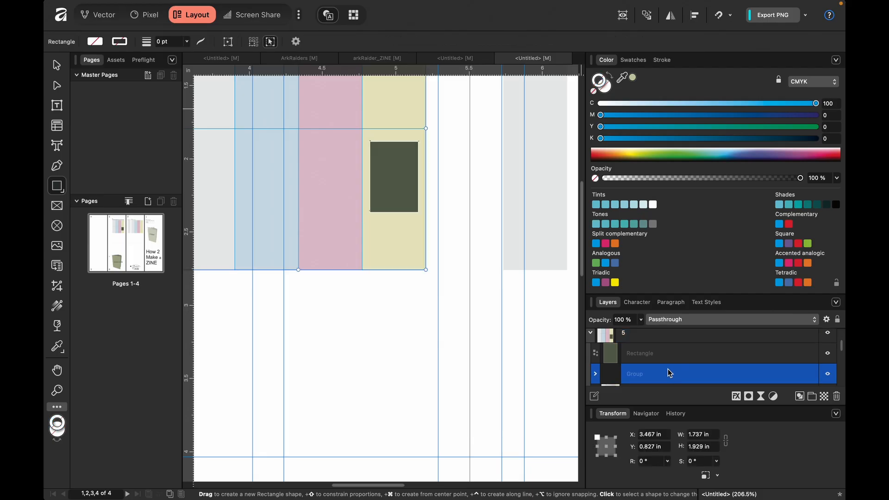
# Step: Move the divider-line group into the column group below the diagonal-line group and group the two together
pyautogui.scroll(-2, 668, 369)
pyautogui.scroll(-1, 669, 369)
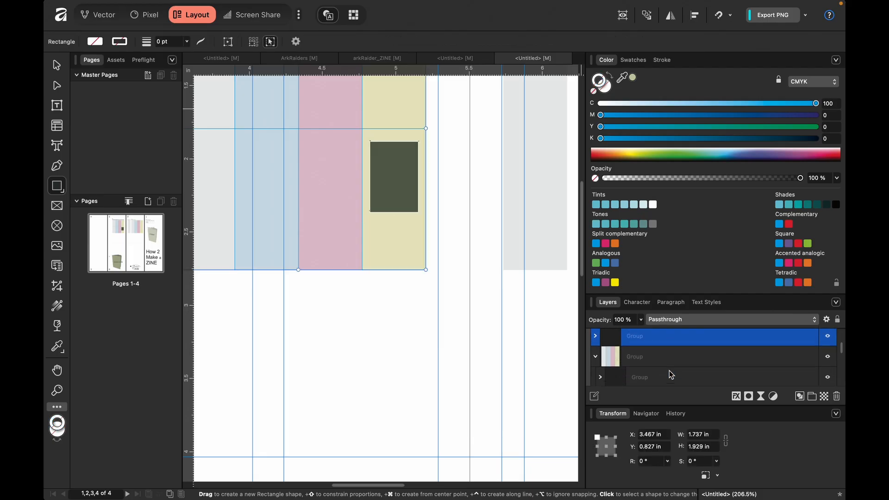
pyautogui.click(656, 368)
pyautogui.scroll(-1, 656, 367)
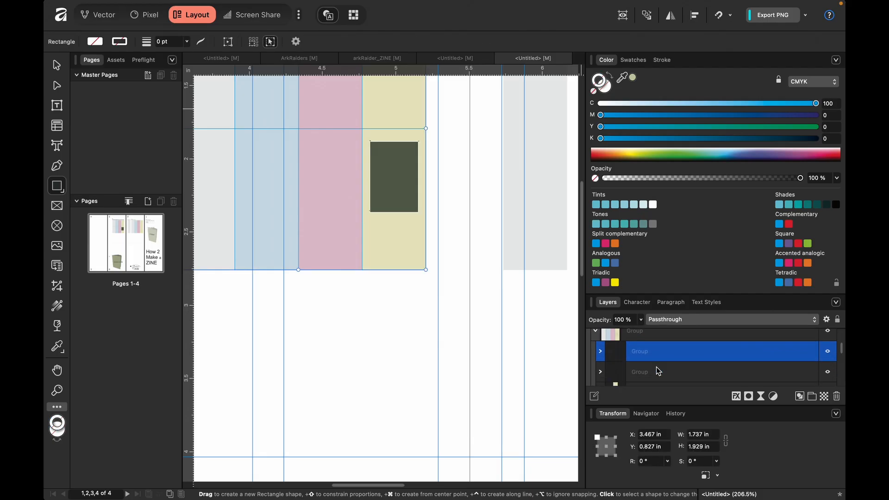
pyautogui.click(651, 371)
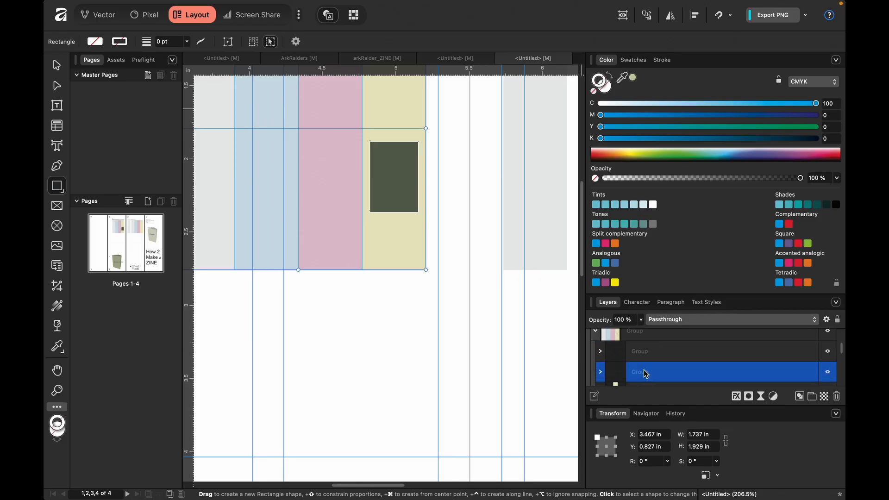
pyautogui.keyDown('shift'); pyautogui.click(643, 356); pyautogui.keyUp('shift')
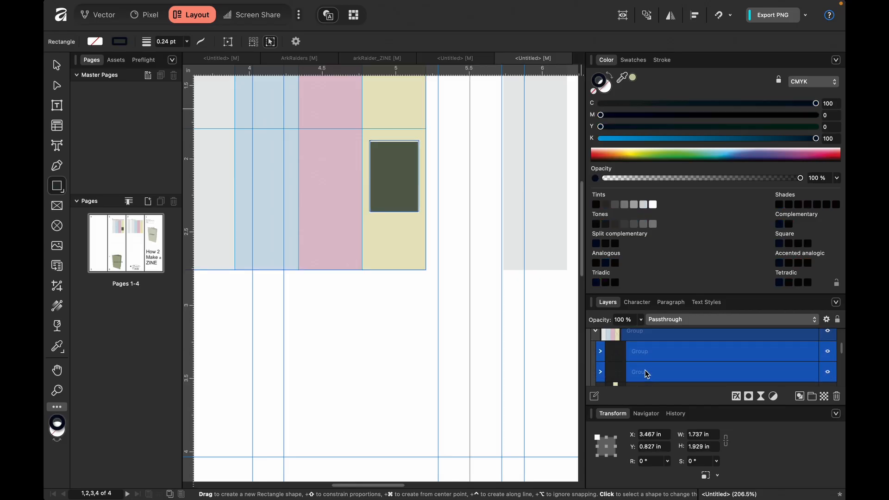
pyautogui.press('super+g')
pyautogui.click(601, 352)
pyautogui.scroll(-2, 670, 337)
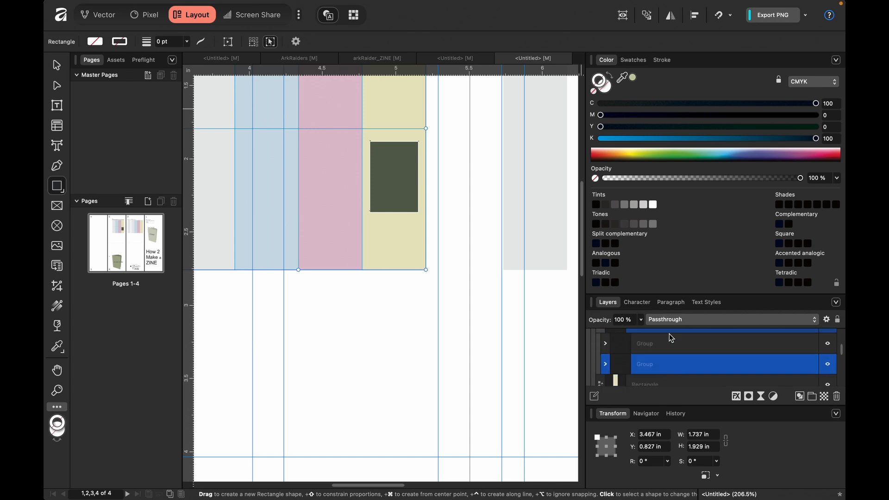
# Step: Make the divider-line group's stroke white and set its fill to 100 cyan with the other CMYK values at 0
pyautogui.moveTo(607, 97)
pyautogui.mouseDown()
pyautogui.moveTo(584, 104)
pyautogui.moveTo(610, 138)
pyautogui.moveTo(544, 139)
pyautogui.mouseUp()
pyautogui.click(609, 91)
pyautogui.click(601, 139)
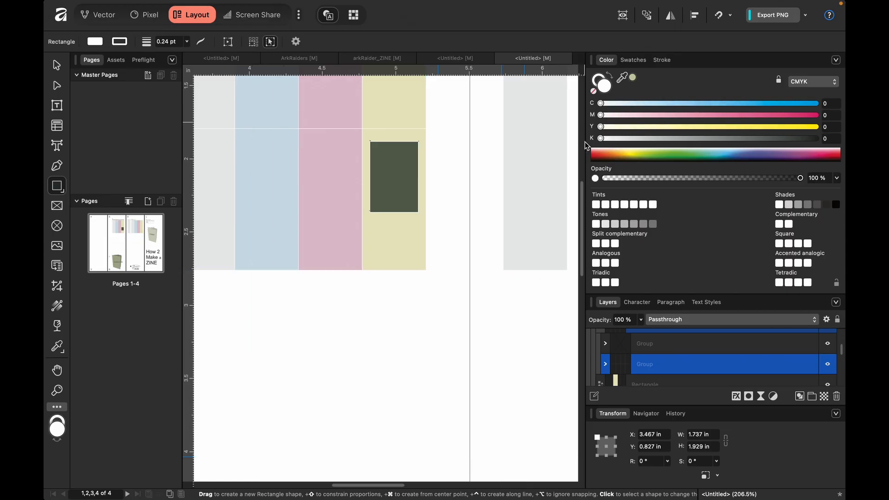
pyautogui.moveTo(747, 104); pyautogui.dragTo(844, 109)
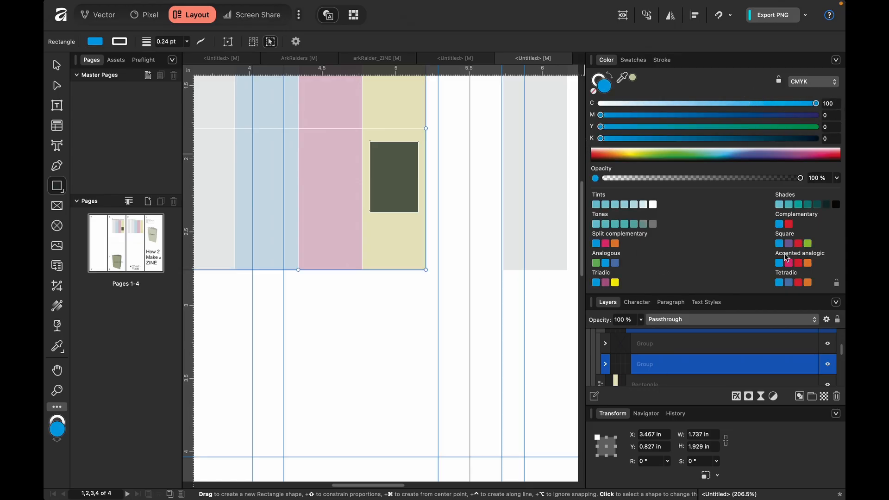
# Step: Move the diagonal-line group out of the combined group and stack it directly above within the column group
pyautogui.click(605, 364)
pyautogui.scroll(-3, 644, 354)
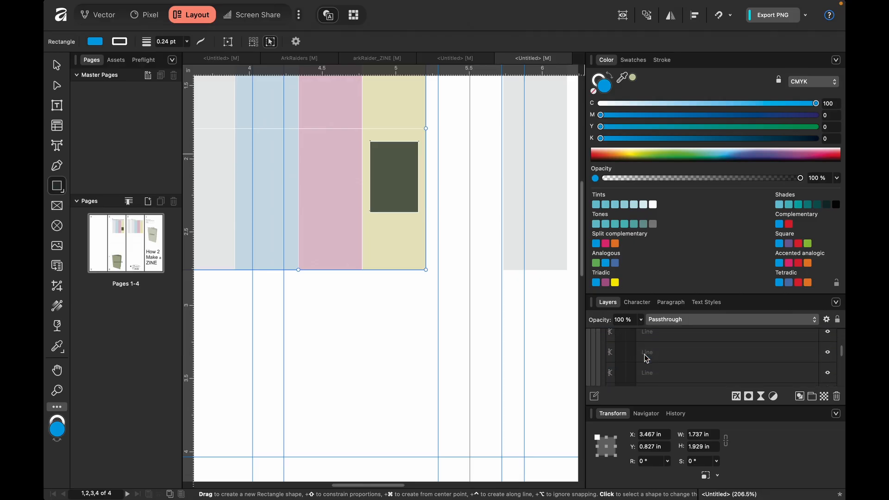
pyautogui.scroll(-2, 644, 354)
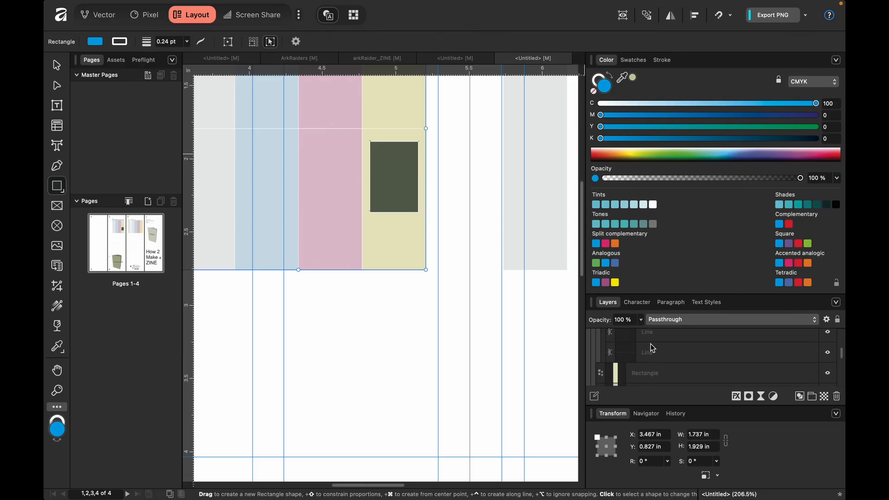
pyautogui.scroll(5, 651, 343)
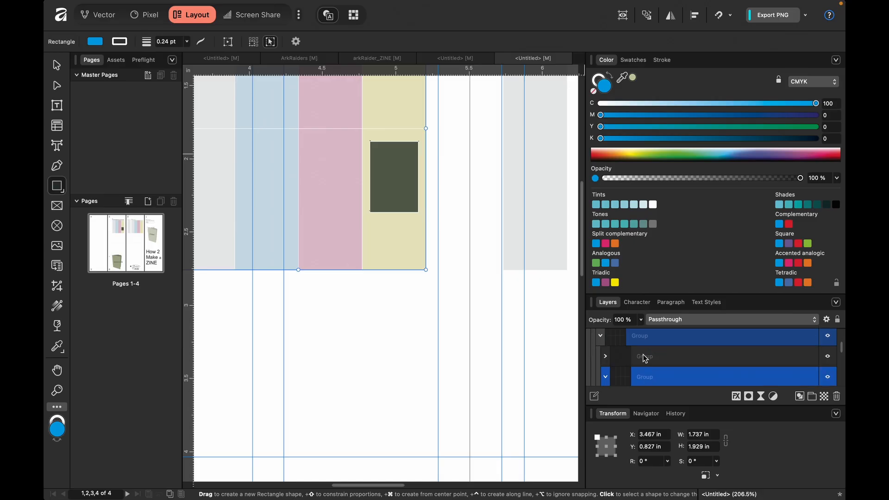
pyautogui.click(645, 357)
pyautogui.scroll(1, 645, 358)
pyautogui.moveTo(643, 374); pyautogui.dragTo(642, 344)
pyautogui.scroll(-1, 641, 370)
pyautogui.scroll(-2, 640, 365)
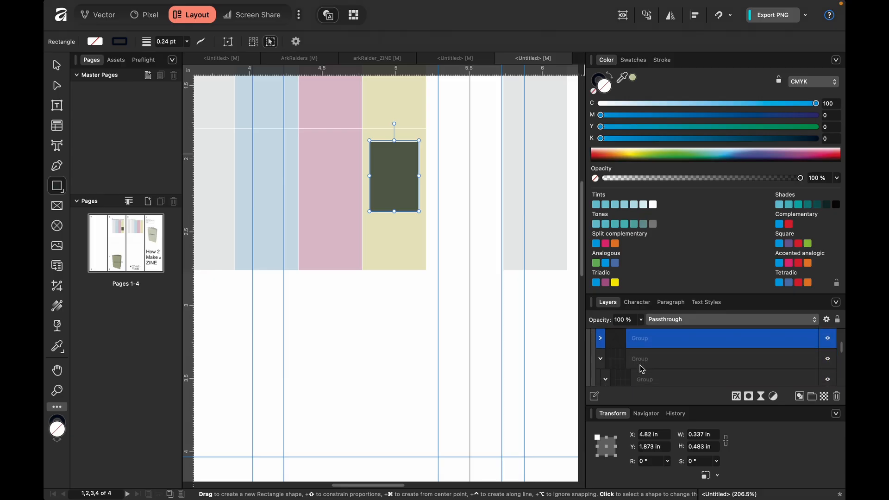
pyautogui.scroll(-3, 644, 362)
pyautogui.scroll(-1, 643, 360)
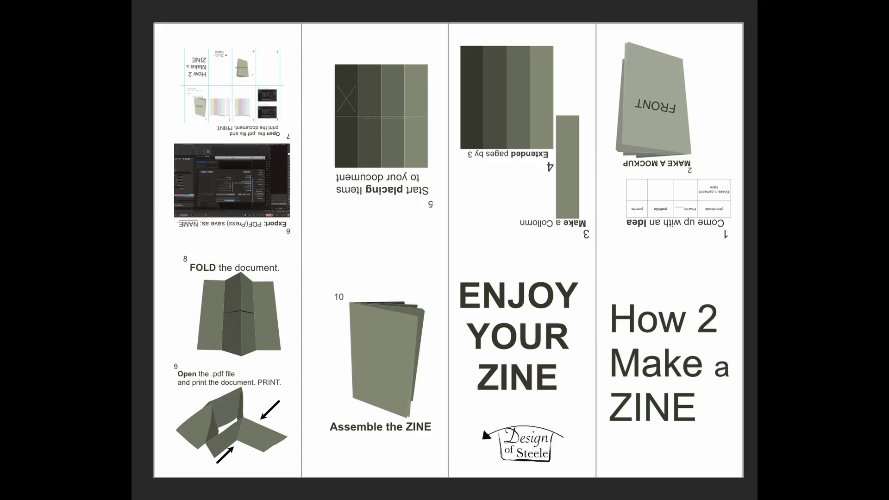